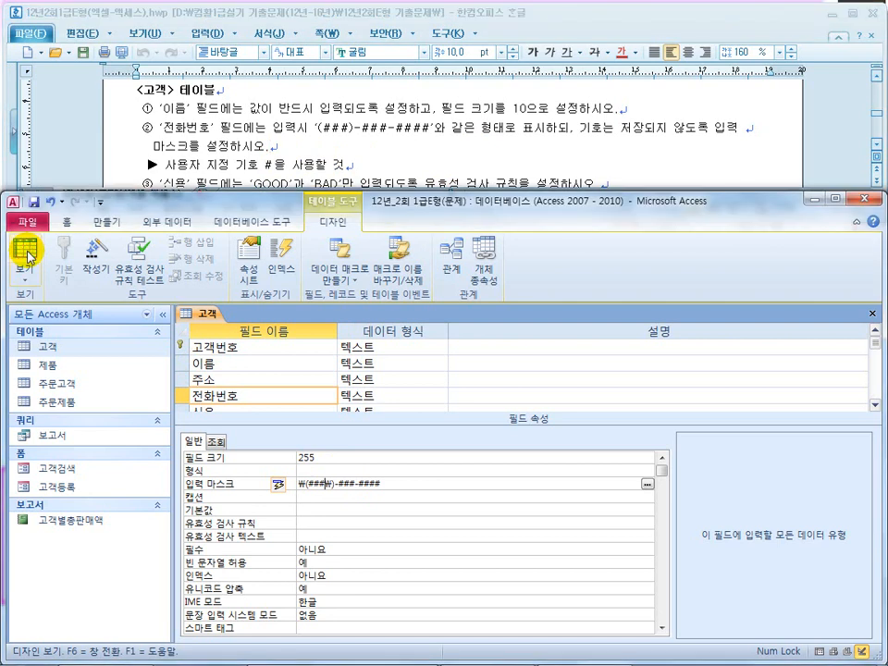
Save the 고객 table's design changes, accepting the data checks, and inspect the 전화번호 mask in a new datasheet record
left_click(27, 257)
left_click(398, 381)
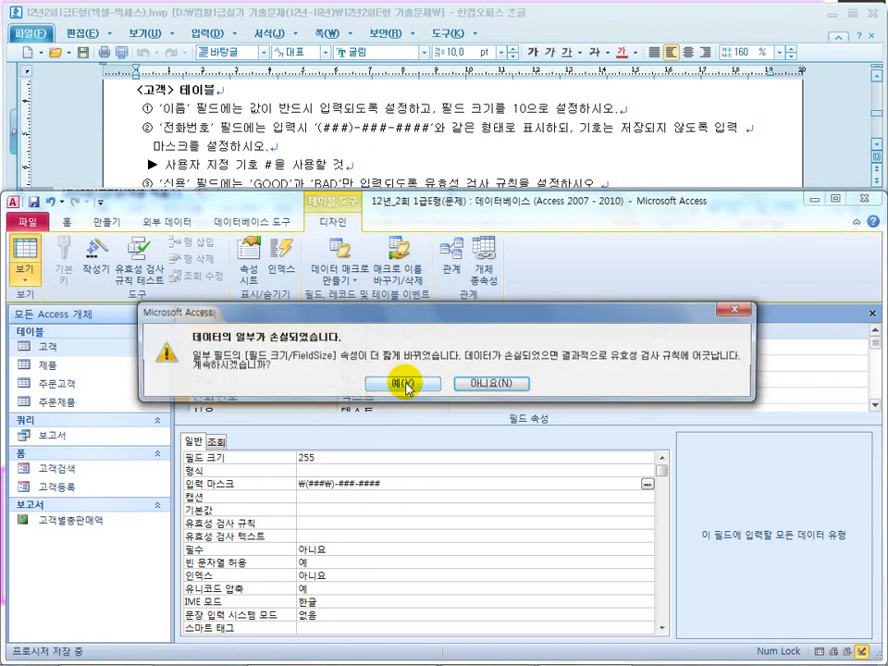
left_click(404, 385)
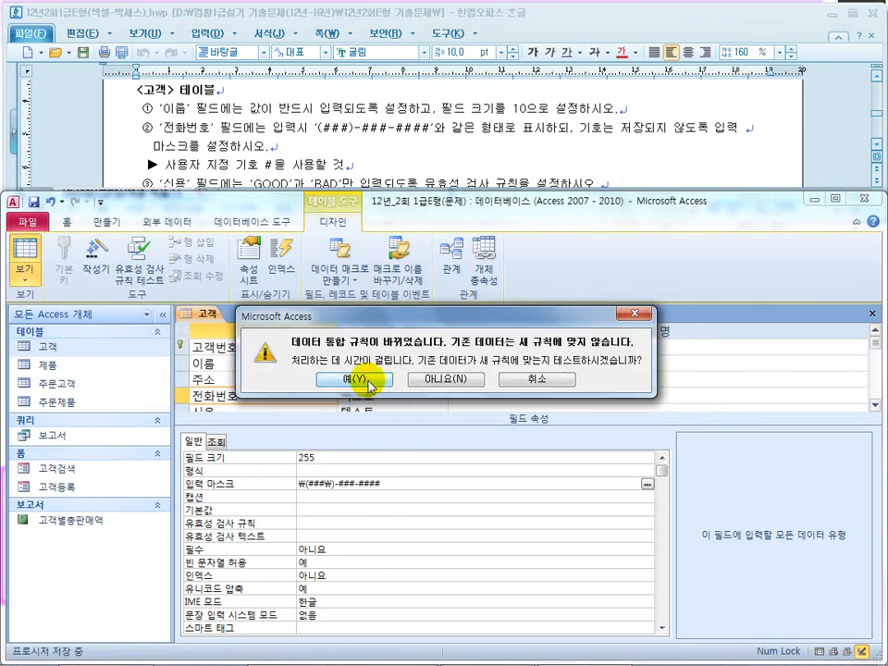
left_click(368, 381)
left_click(474, 435)
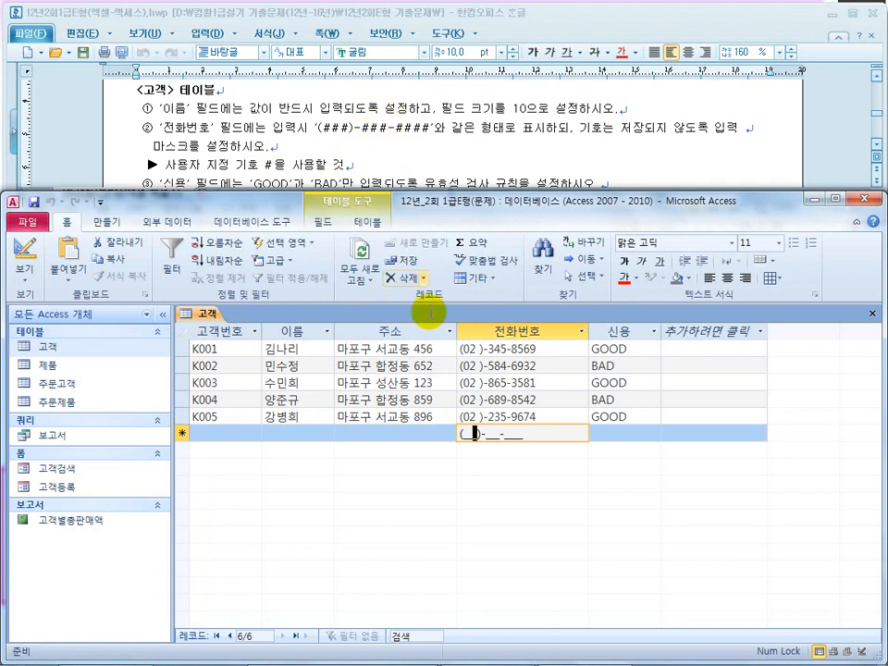
Set the 전화번호 field's input mask to ₩(###₩)-###-####;;# in the 고객 table design
left_click(31, 251)
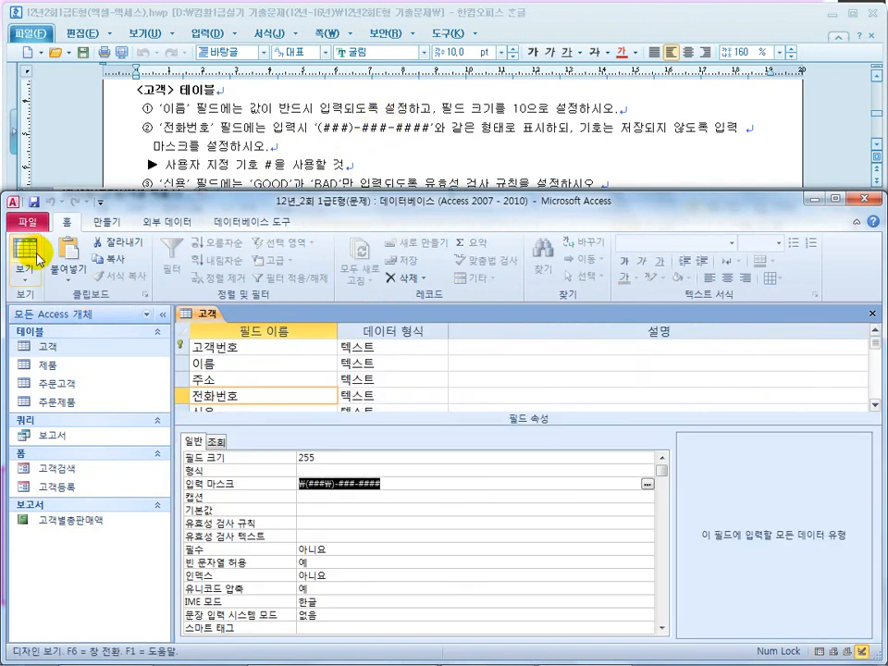
left_click(403, 483)
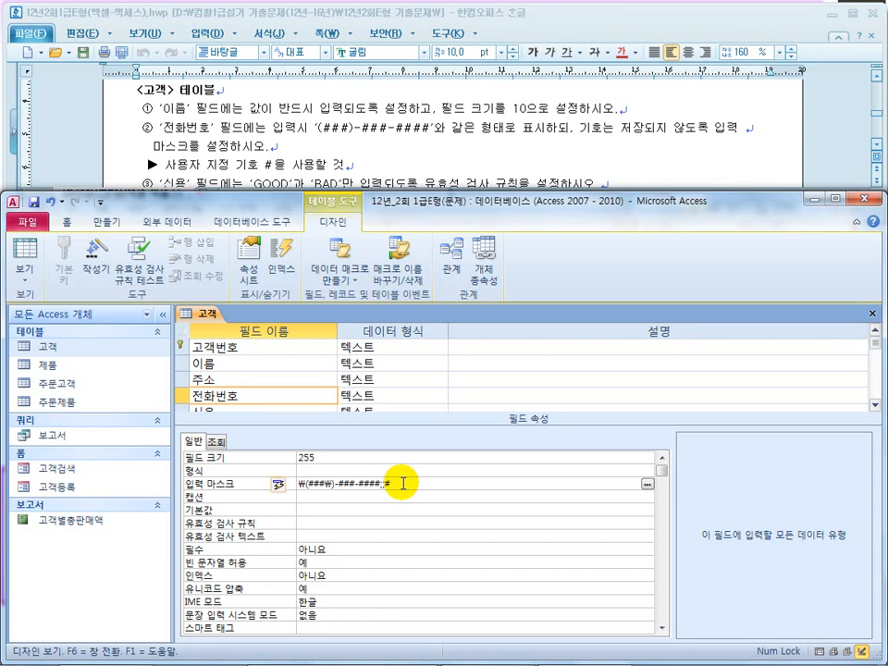
key("Return")
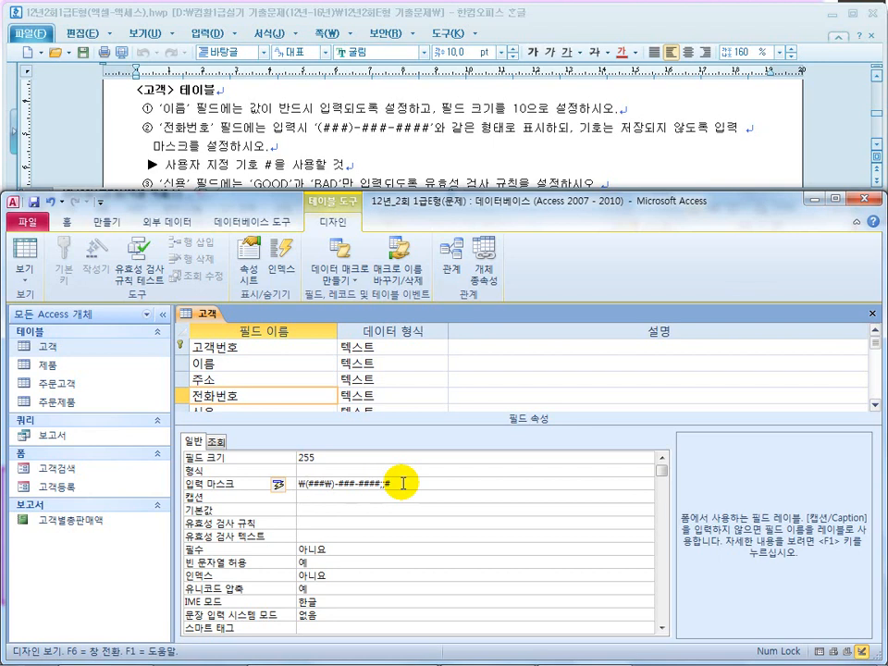
Save the revised 고객 table design and check the placeholder characters for 전화번호 in a new datasheet record
left_click(25, 250)
left_click(396, 378)
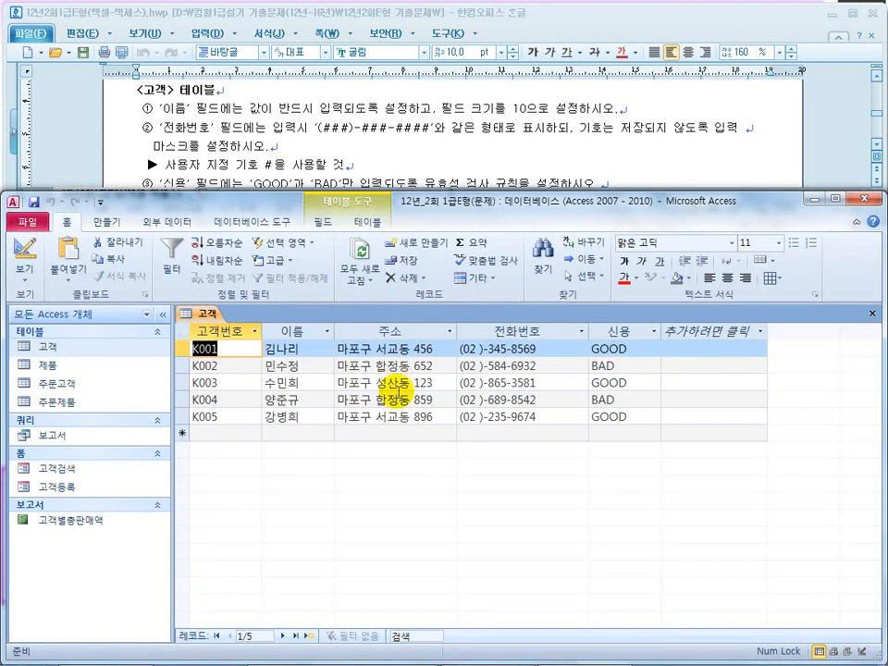
left_click(480, 433)
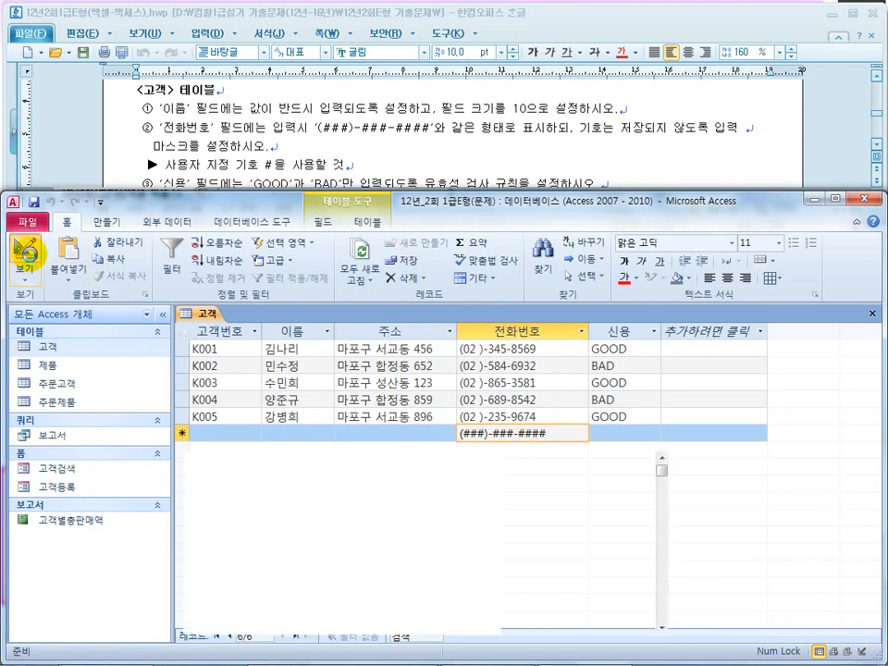
Return the 고객 table to design view and read the 신용 field's validation requirement in the Hangul task document
left_click(25, 254)
left_click(256, 176)
scroll(277, 174, "down", 1)
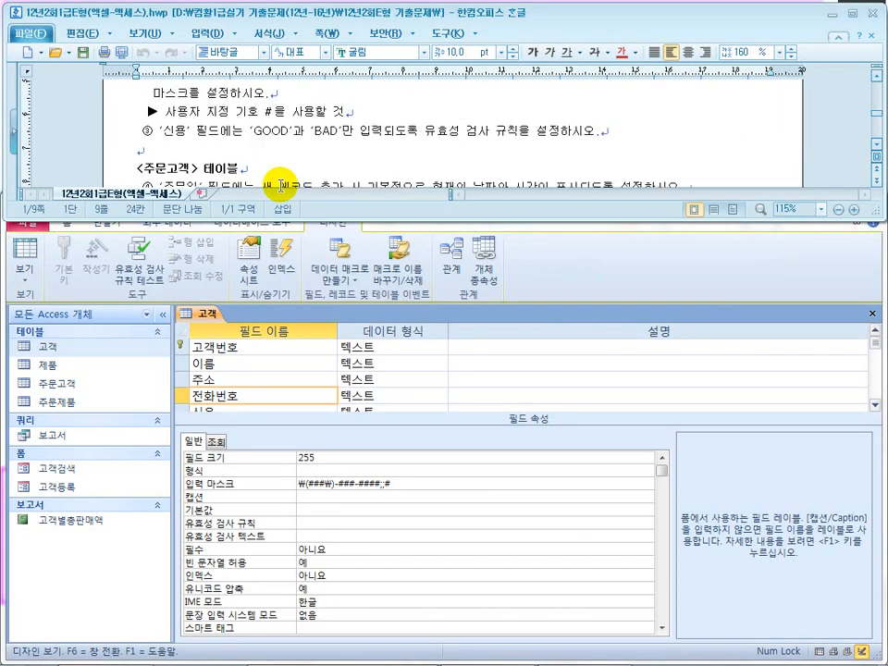
left_click_drag(233, 132, 335, 136)
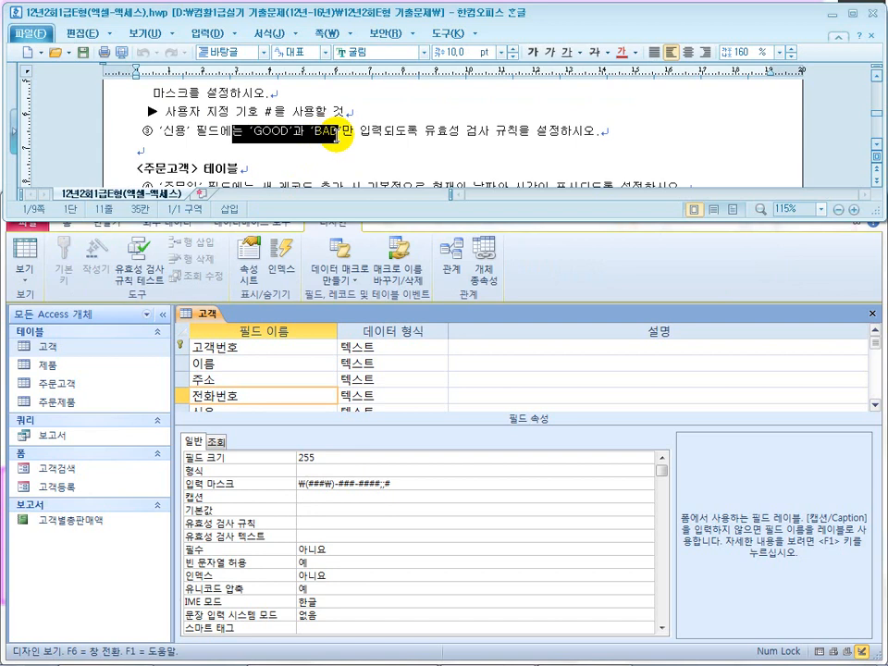
left_click(298, 132)
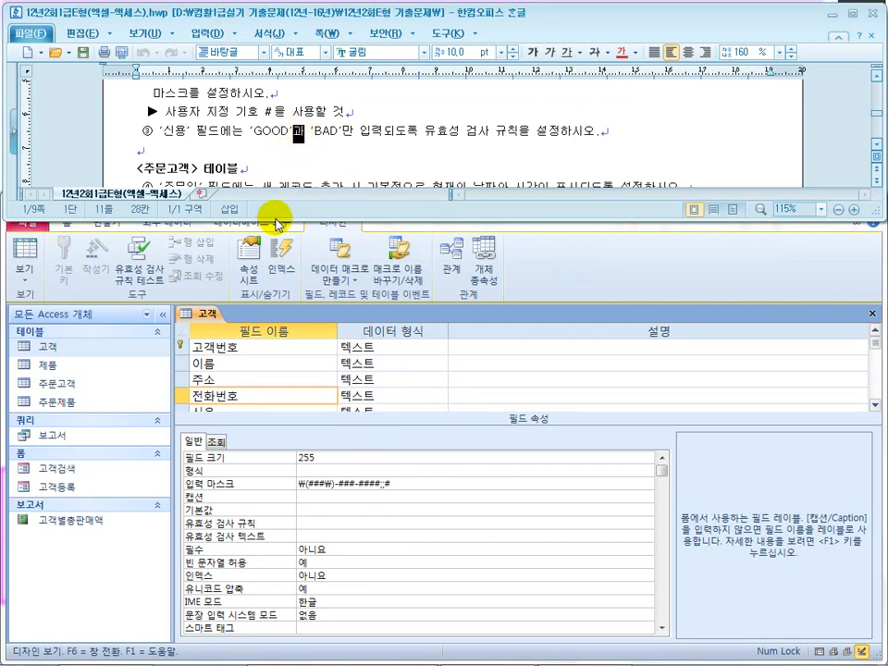
left_click(192, 134)
left_click(274, 131)
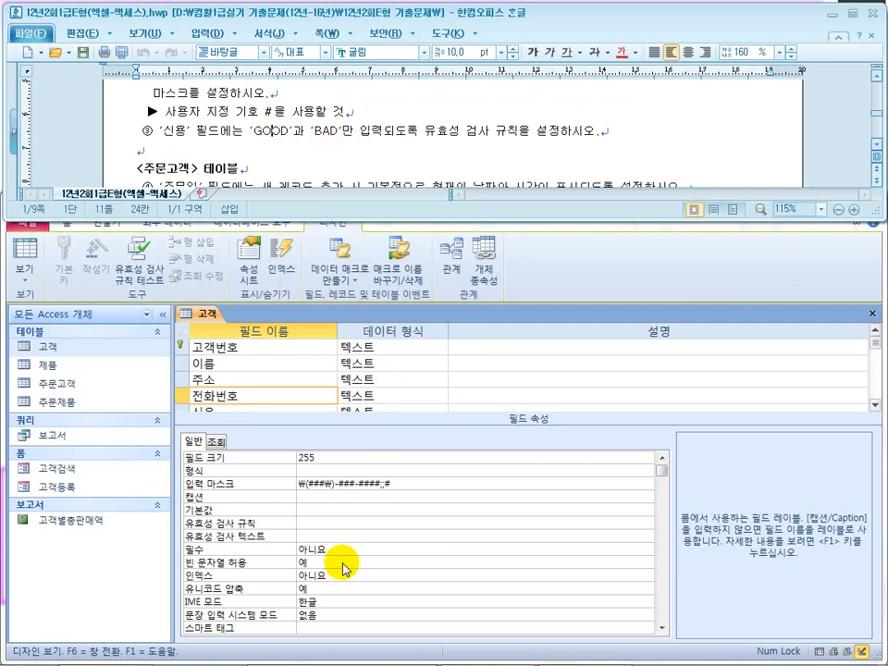
Set the validation rule of the 신용 field in the 고객 table to in("GOOD","BAD")
left_click(238, 374)
key("Down")
key("Down")
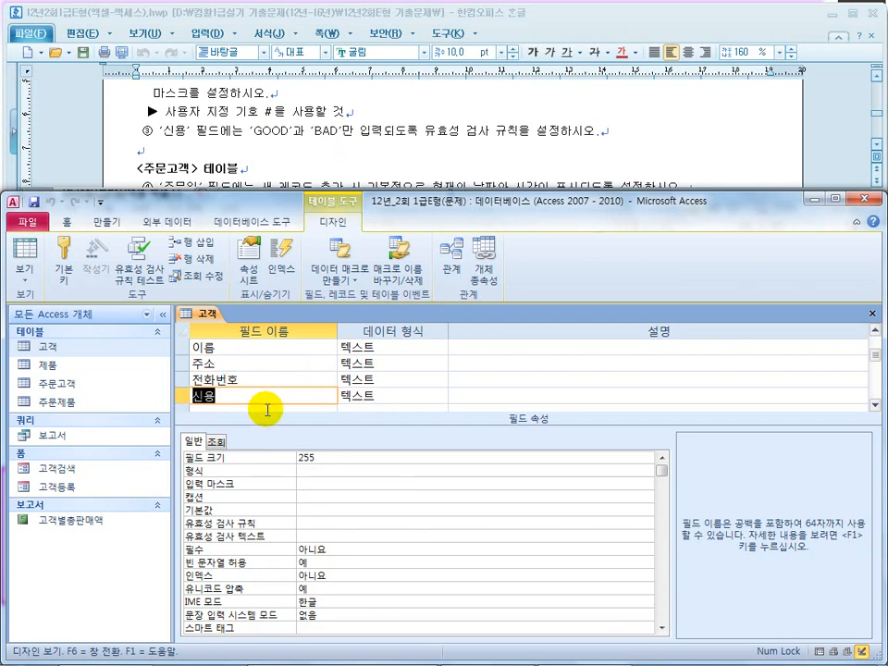
left_click(263, 396)
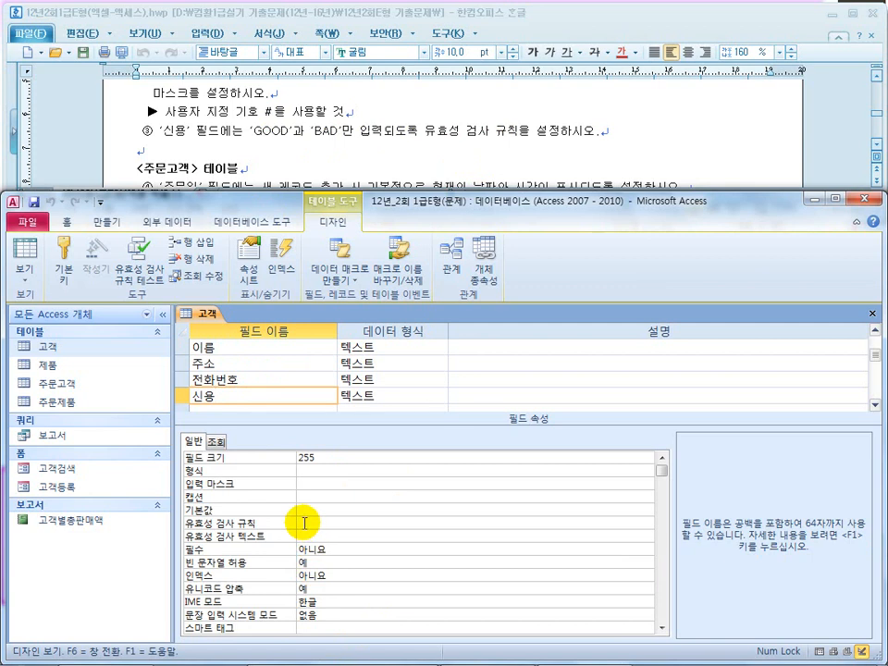
left_click(334, 524)
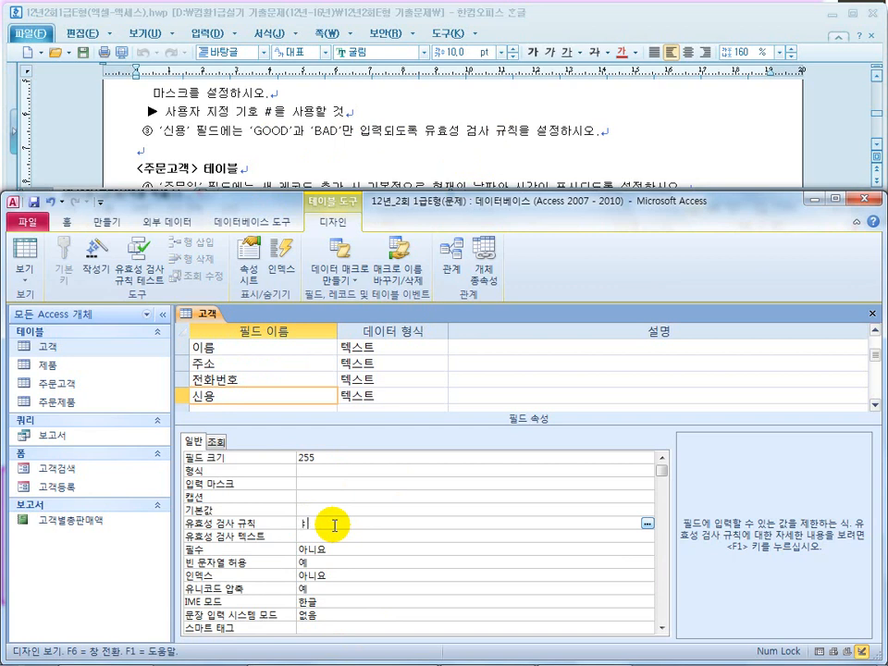
type("in(\"GOOD\",\"BAD")
left_click(406, 527)
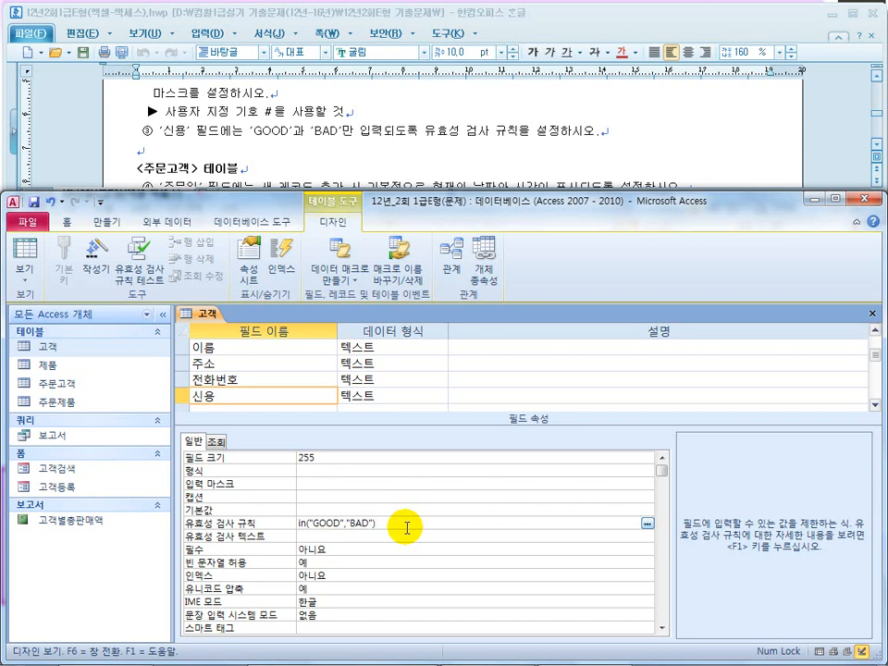
Switch to the PowerPoint answer slide to review the 신용 validation rule and its OR alternative, and return to Access
key("super")
left_click(384, 648)
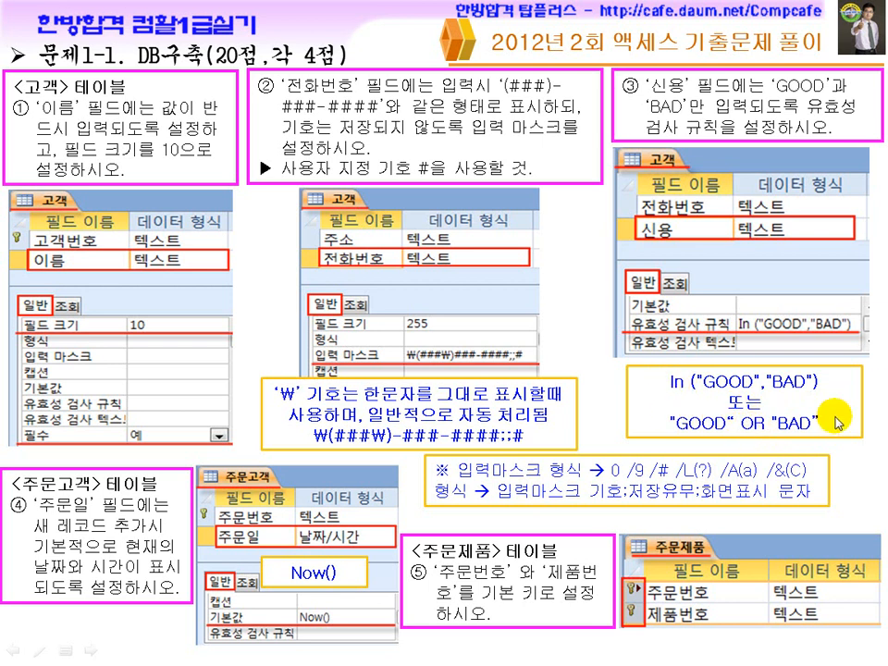
key("super")
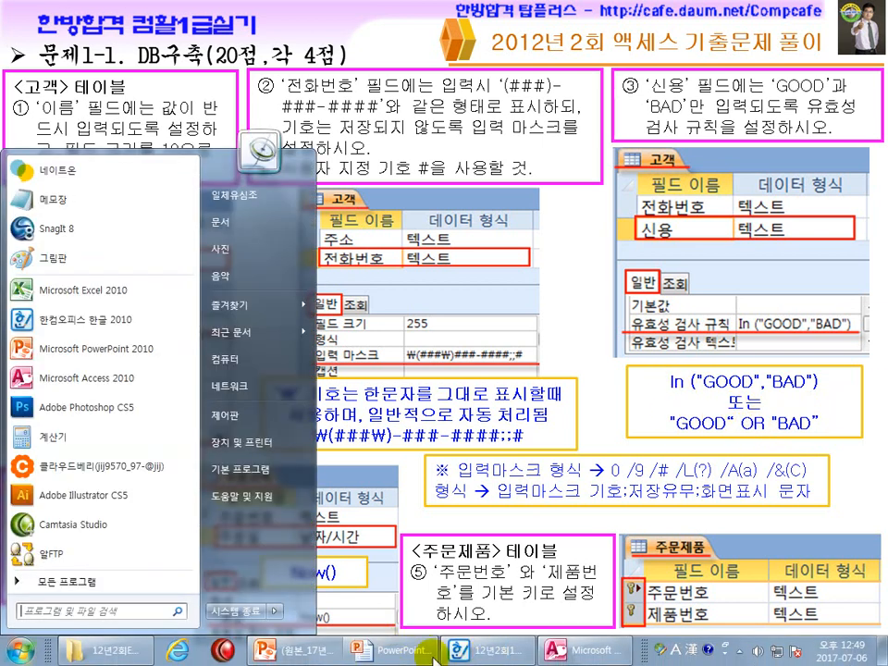
left_click(556, 649)
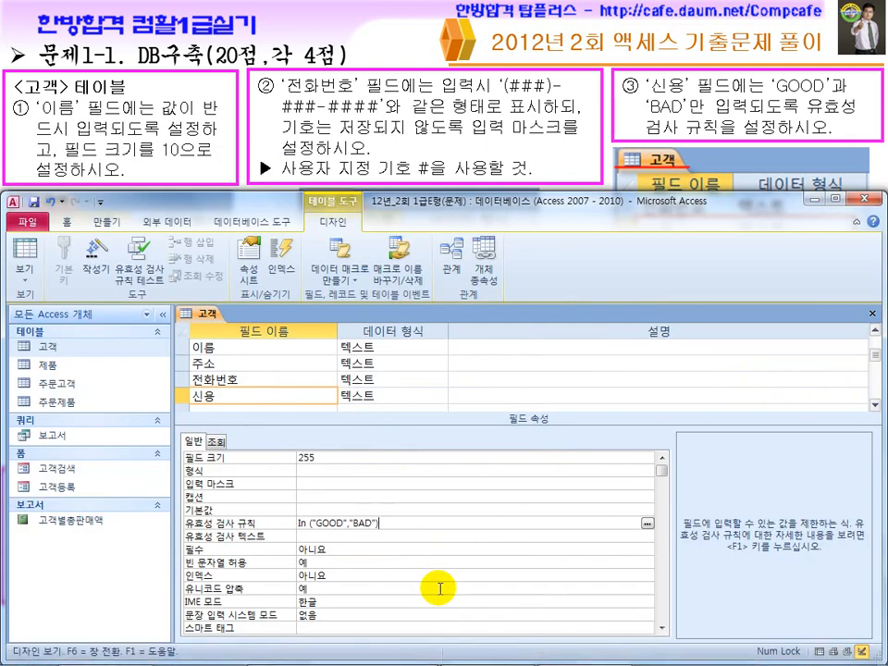
Find the 주문고객 task heading in the Hangul document and close the 고객 table, saving its design and testing existing data
left_click(476, 642)
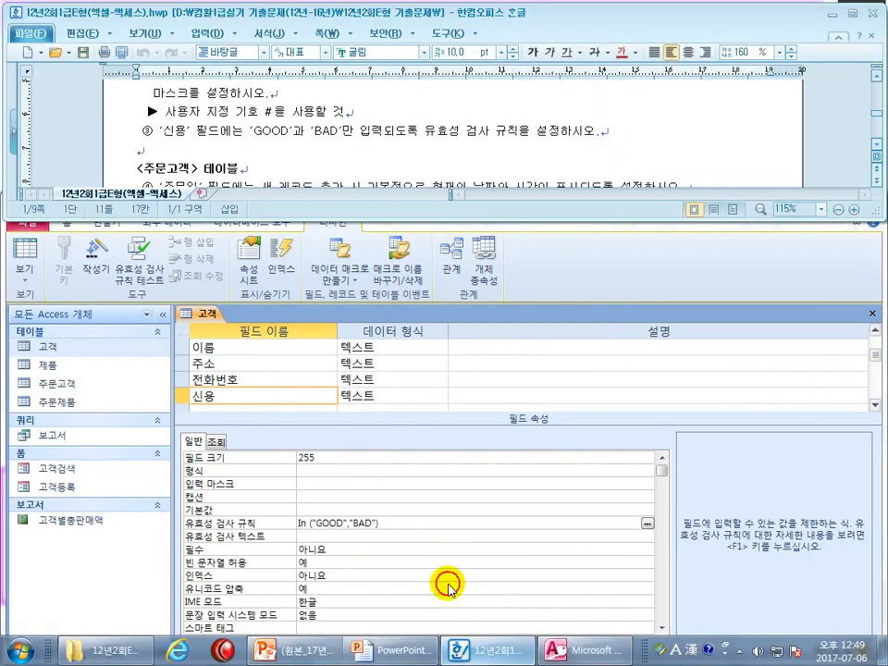
left_click(232, 167)
left_click_drag(190, 164, 264, 163)
left_click(768, 289)
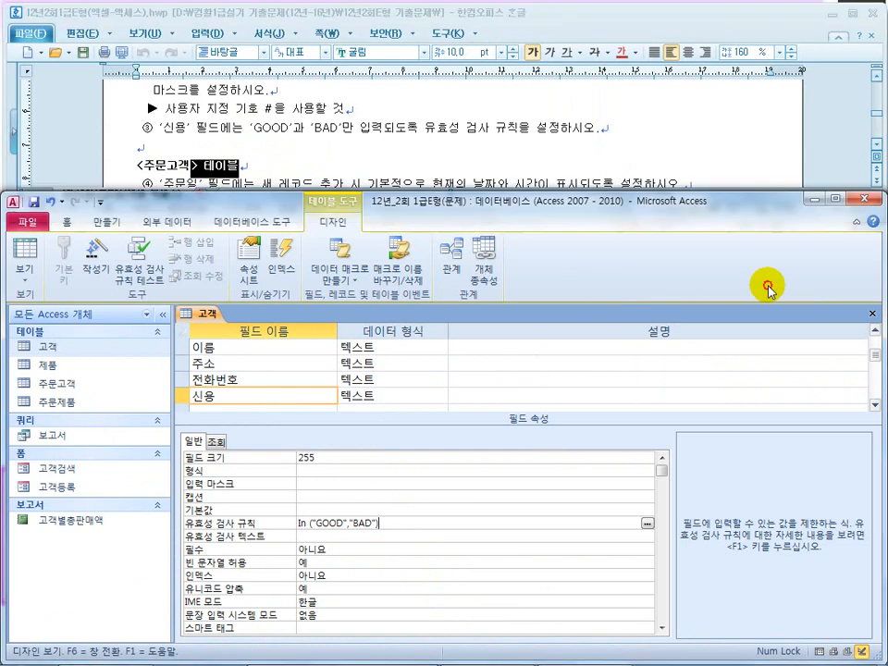
left_click(871, 314)
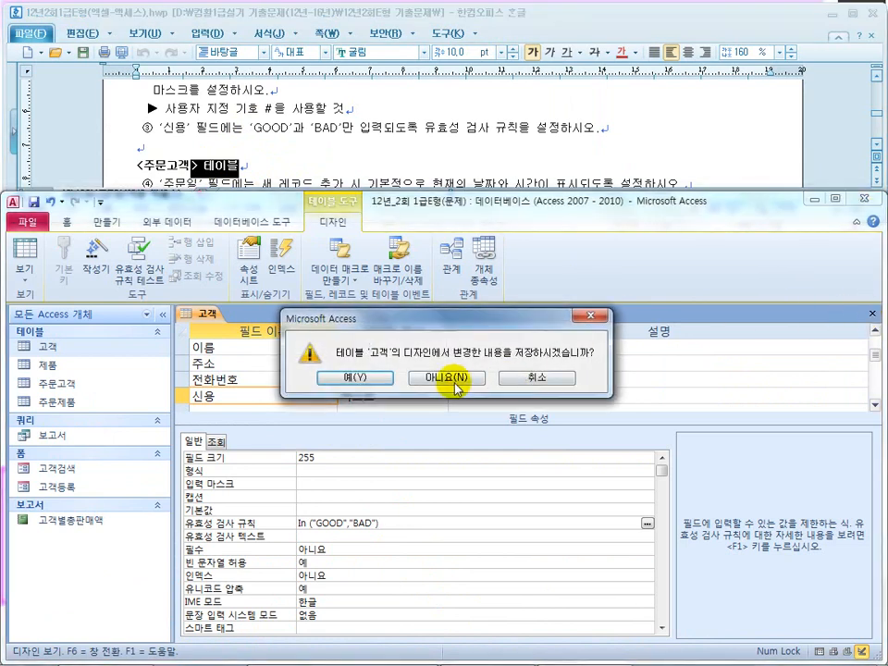
left_click(363, 378)
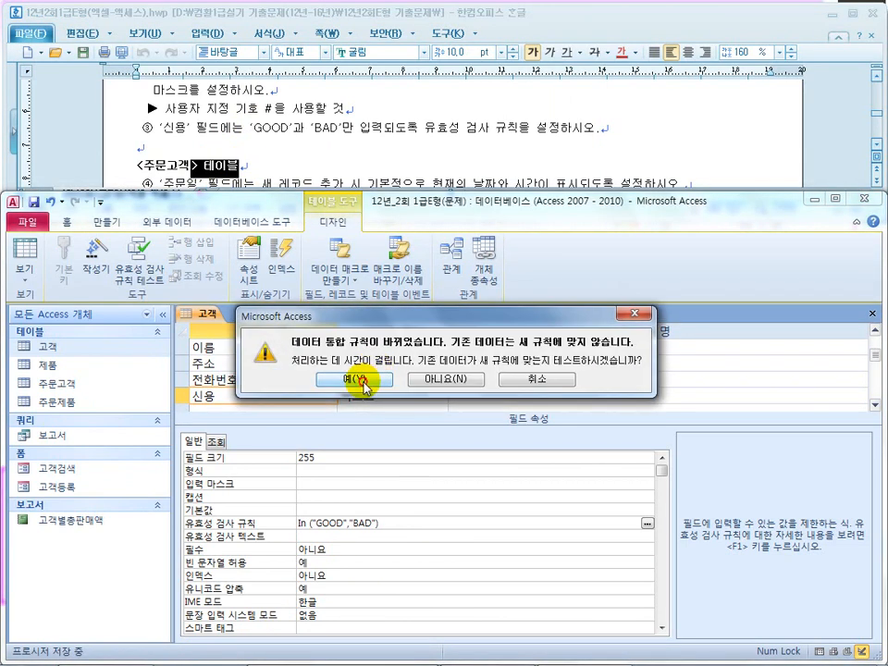
left_click(360, 379)
Show the 주문고객 instructions in the Hangul document and open the 주문고객 table in design view
left_click(253, 163)
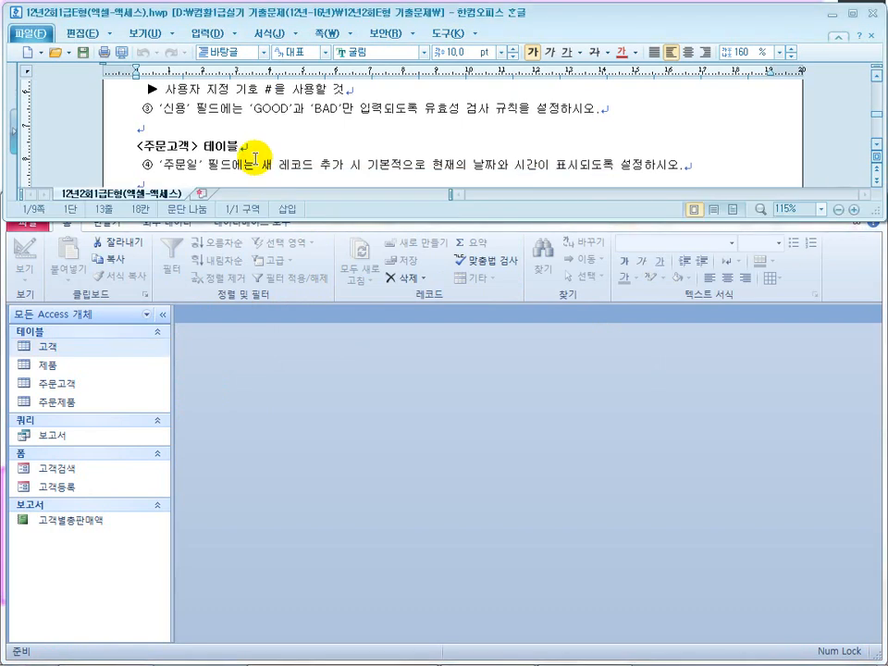
scroll(249, 167, "down", 1)
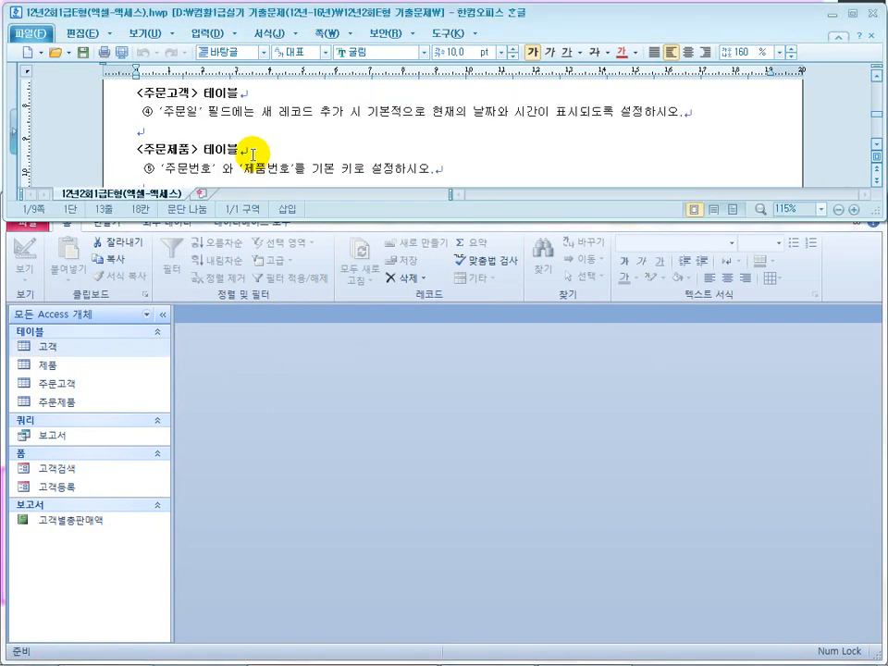
right_click(74, 384)
left_click(141, 133)
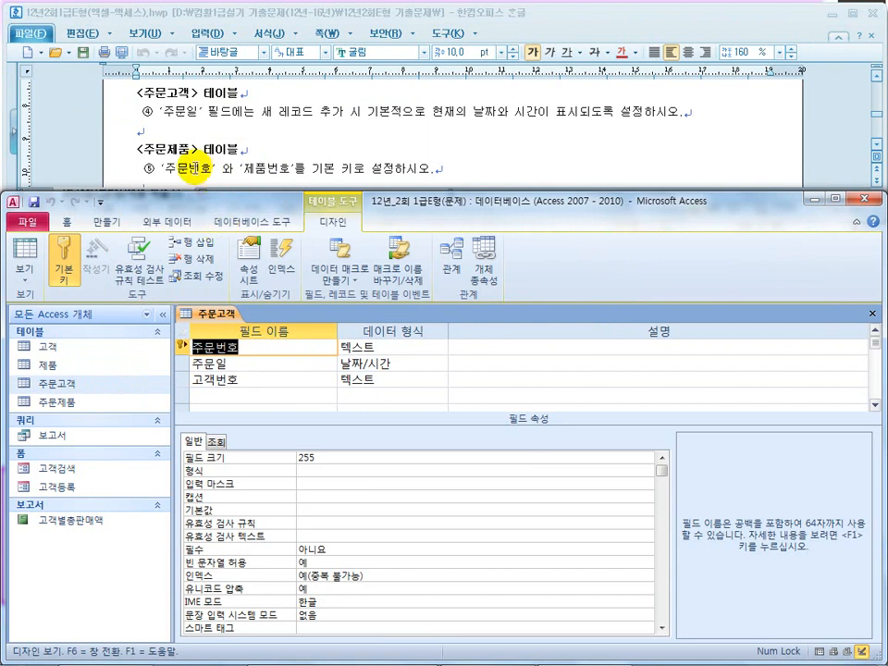
Examine the 주문일 default date and time requirement, its default value property, and the new-record row in the 주문고객 datasheet
left_click_drag(175, 111, 257, 111)
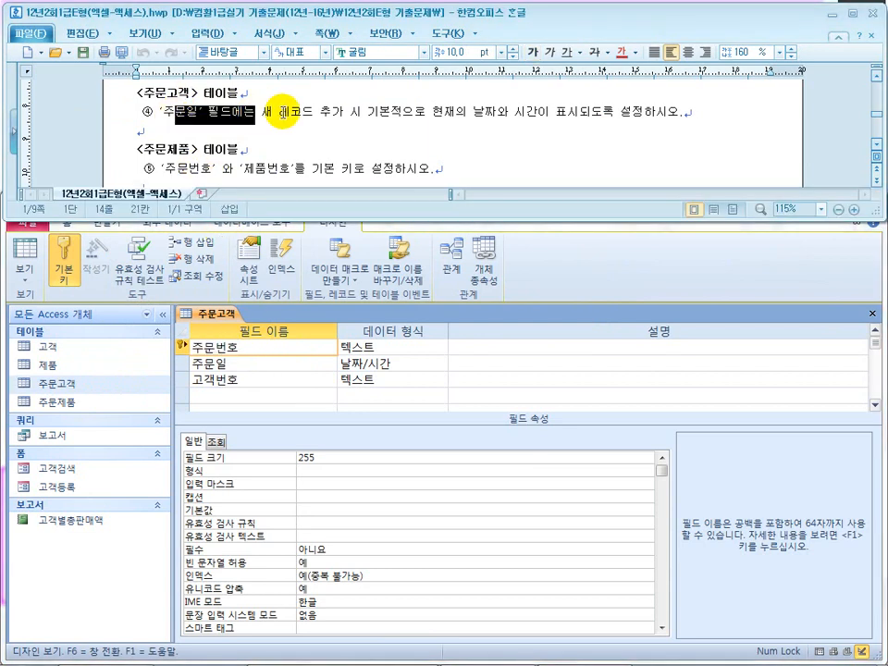
left_click(326, 115)
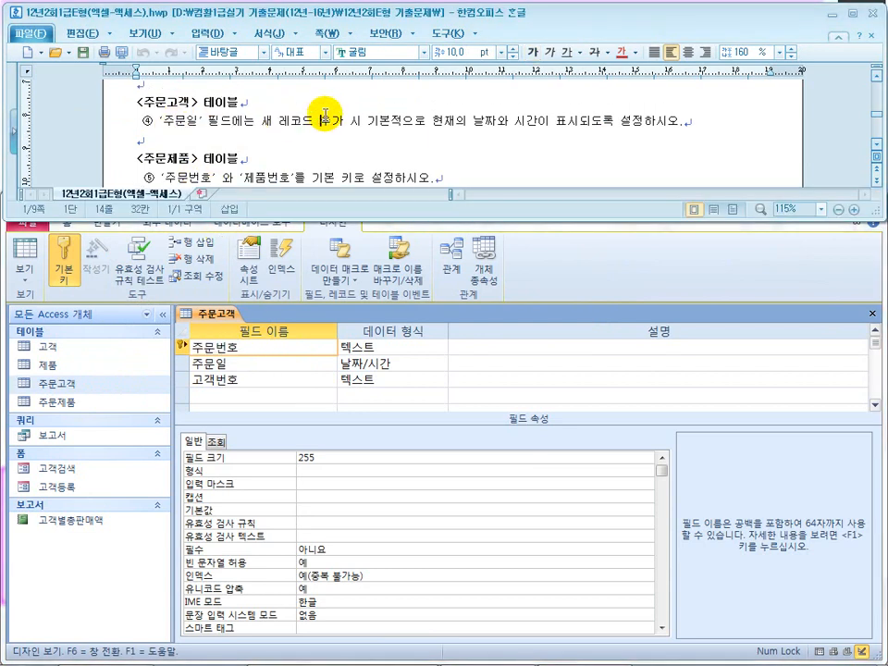
left_click(243, 364)
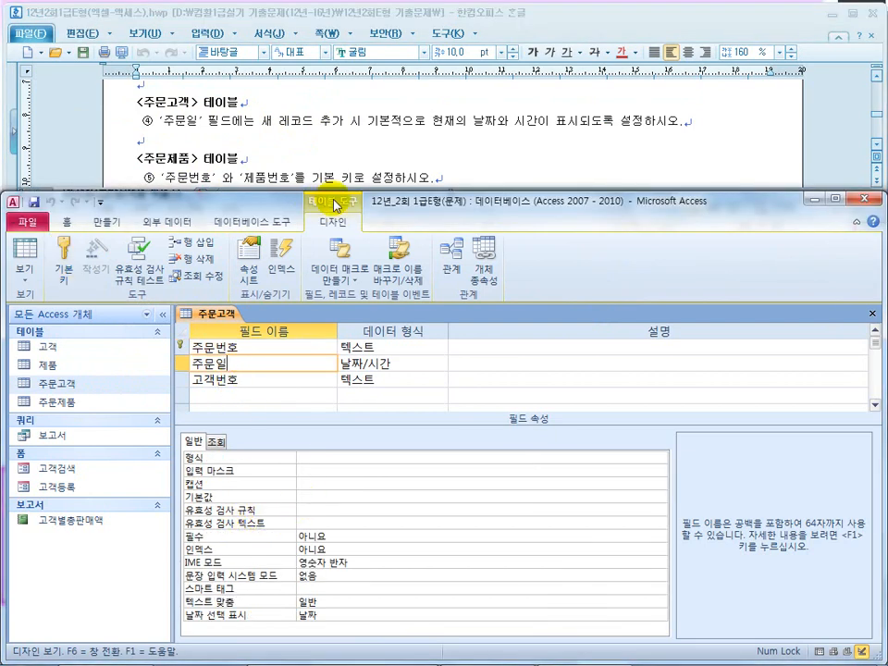
left_click_drag(349, 121, 467, 122)
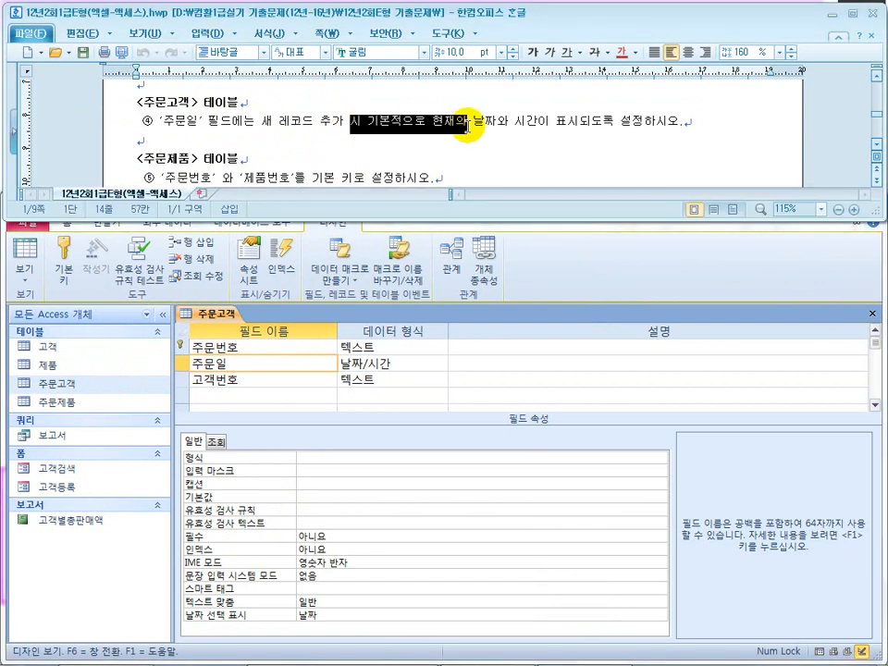
left_click_drag(528, 126, 484, 118)
left_click_drag(380, 124, 467, 128)
left_click(314, 497)
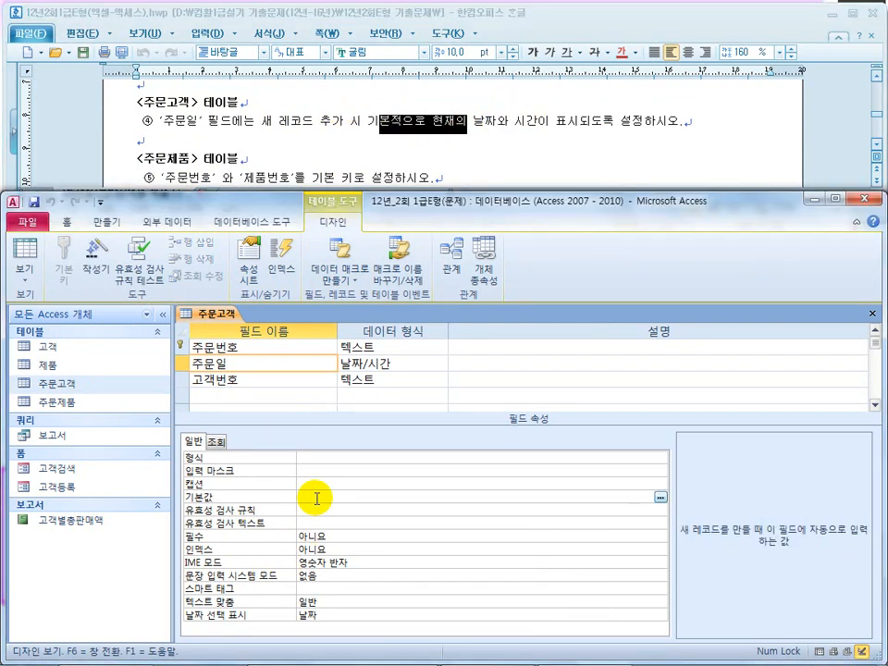
left_click(26, 243)
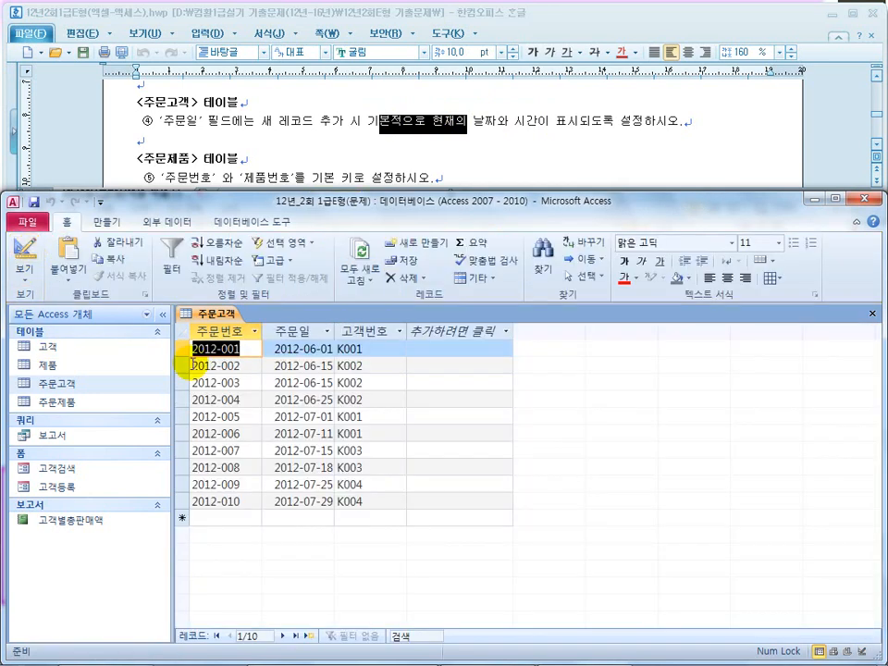
left_click(310, 520)
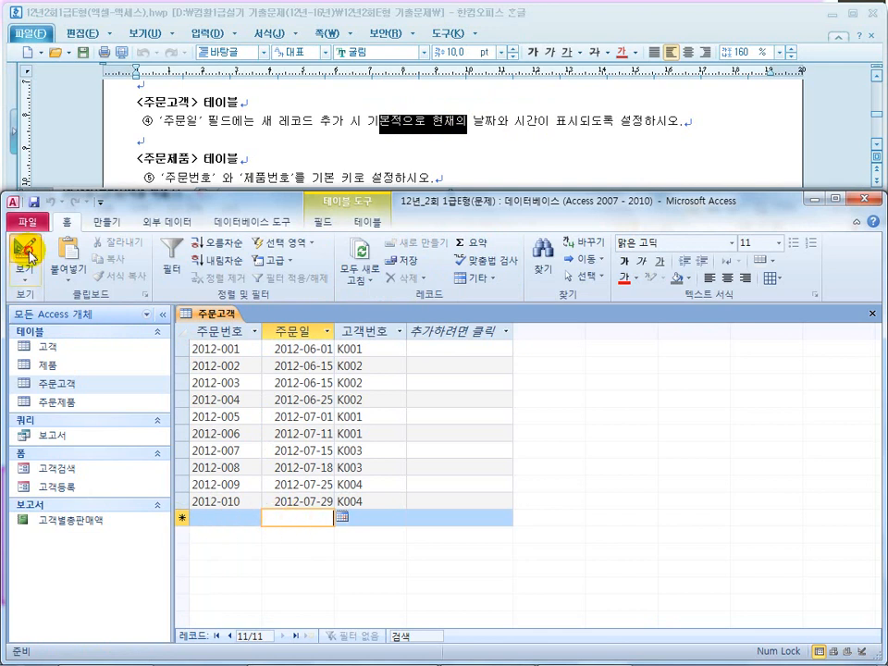
Return the 주문고객 table to design view and set the 주문일 field's default value to Date()
left_click(25, 250)
left_click(320, 497)
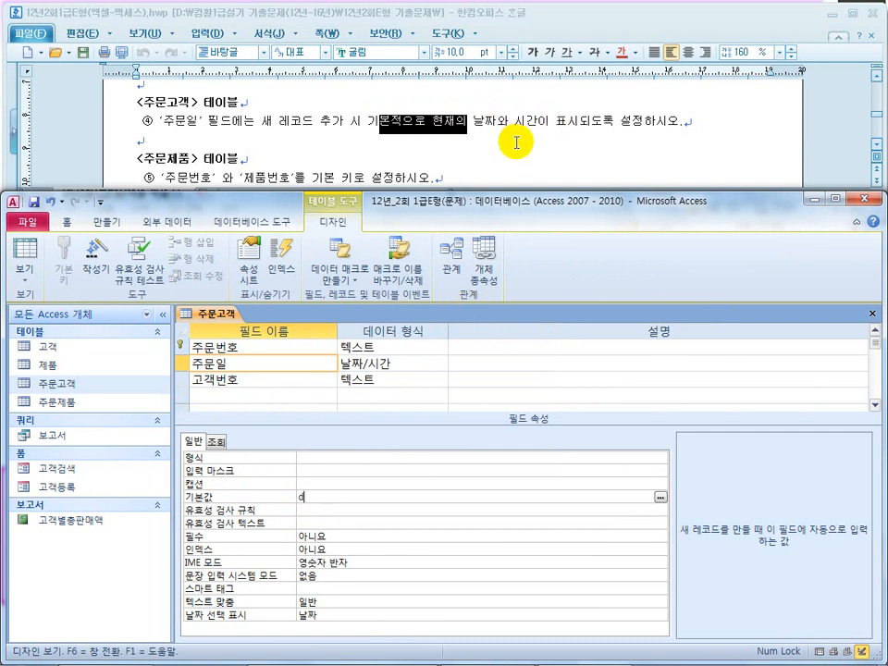
key("Return")
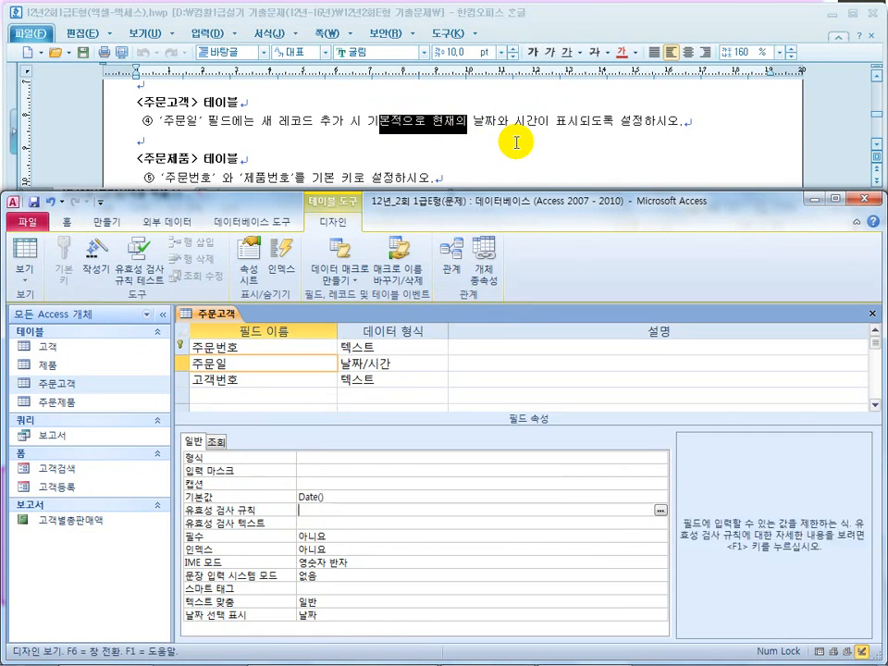
Set the 주문일 field's default value to Now(), save the 주문고객 table and switch it to datasheet view
left_click(277, 499)
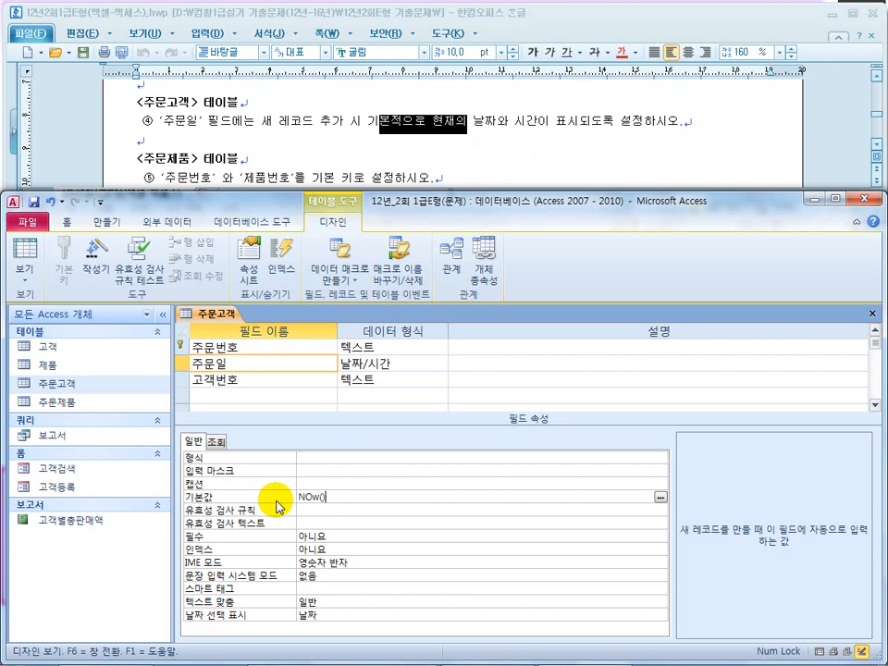
key("Return")
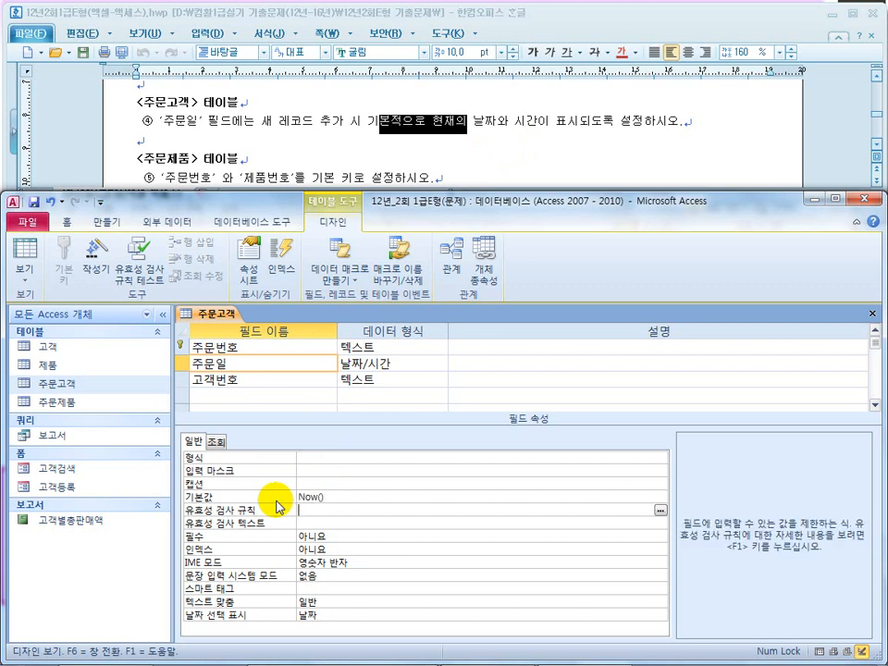
left_click(30, 254)
left_click(396, 379)
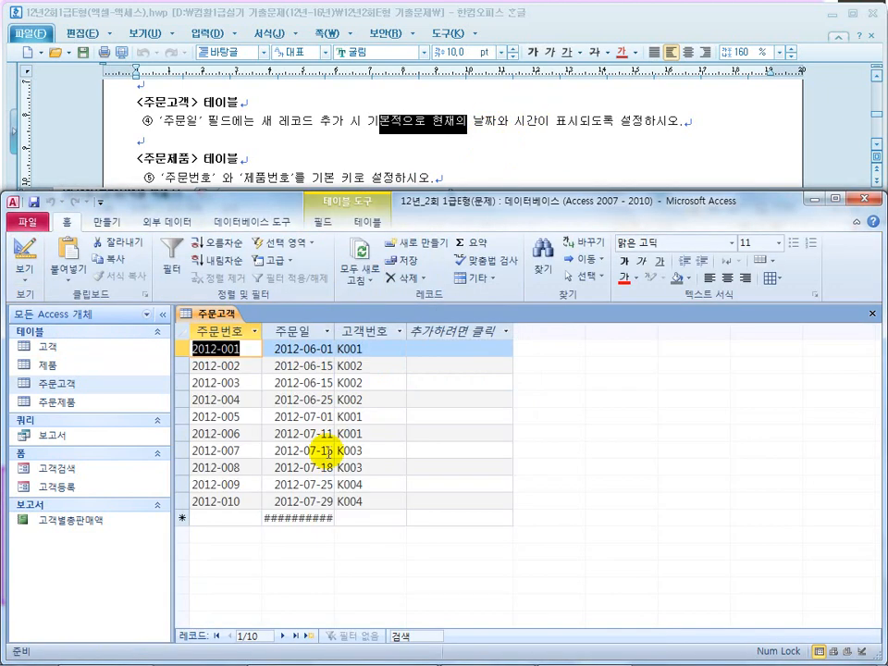
Check the default date and time in the new-record row by temporarily widening the 주문일 column
left_click(307, 520)
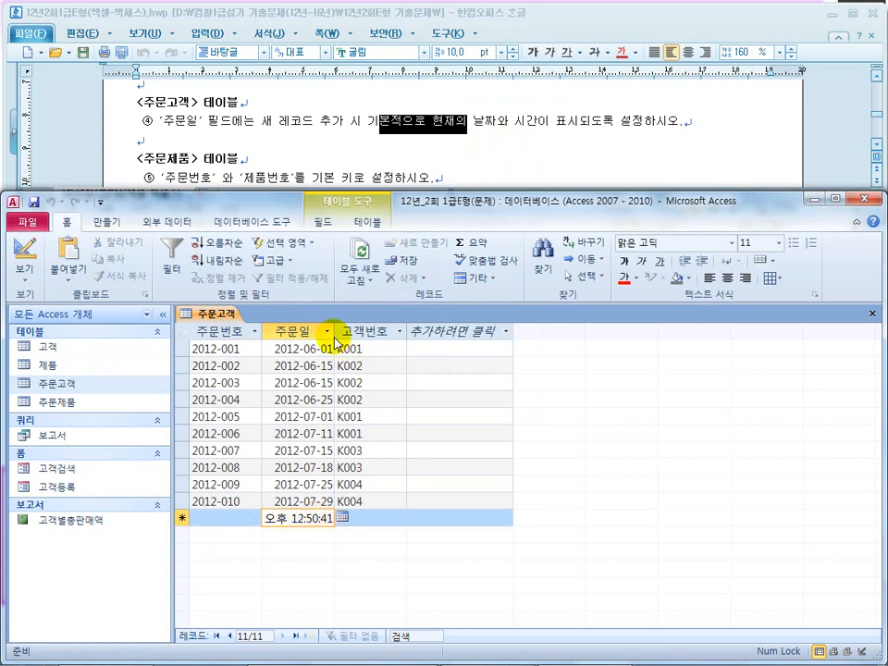
left_click(389, 568)
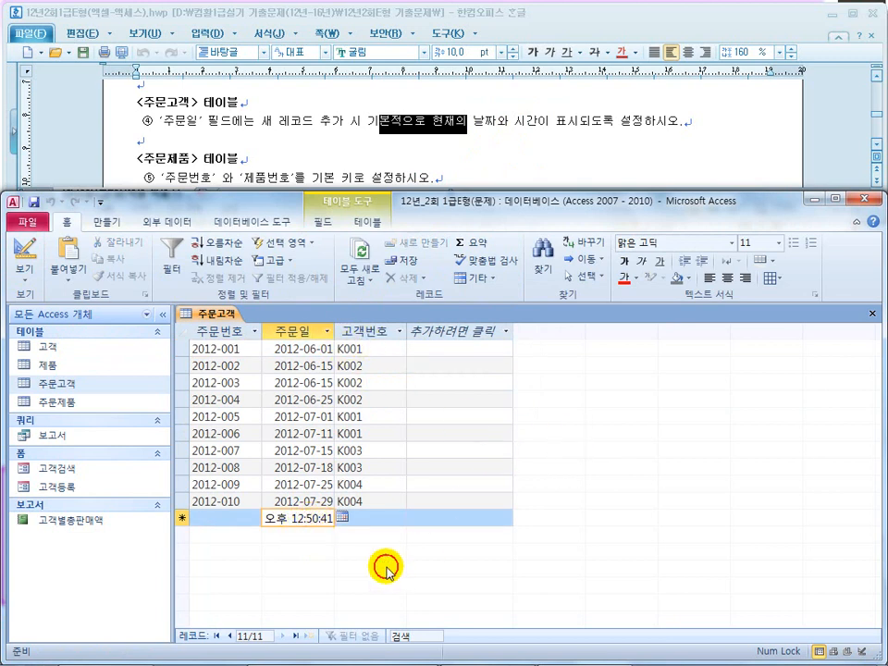
left_click(369, 519)
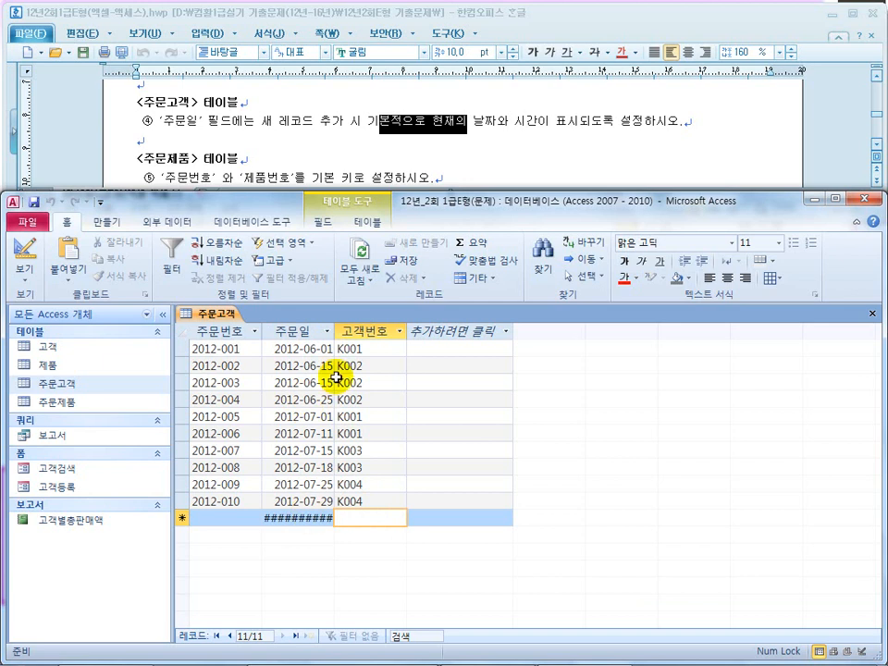
left_click(328, 330)
left_click(465, 565)
left_click_drag(333, 330, 438, 332)
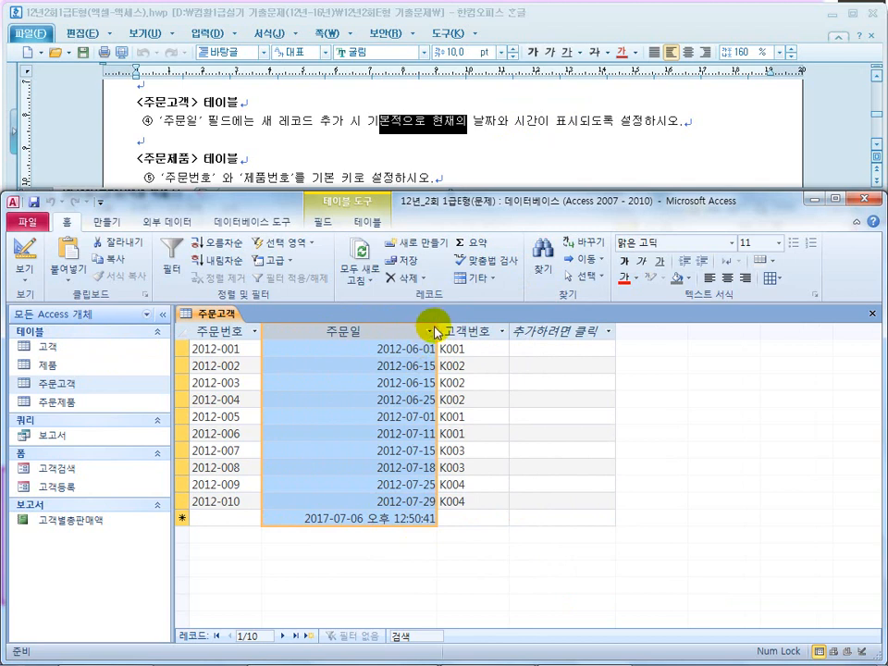
left_click_drag(436, 330, 339, 330)
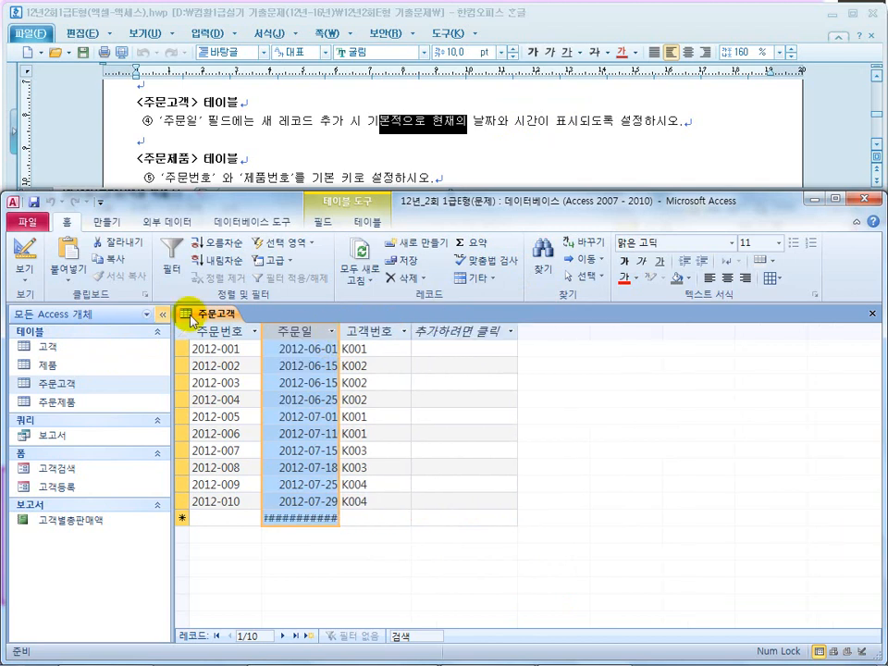
Return the 주문고객 table to design view and close it, saving the changes
left_click(22, 246)
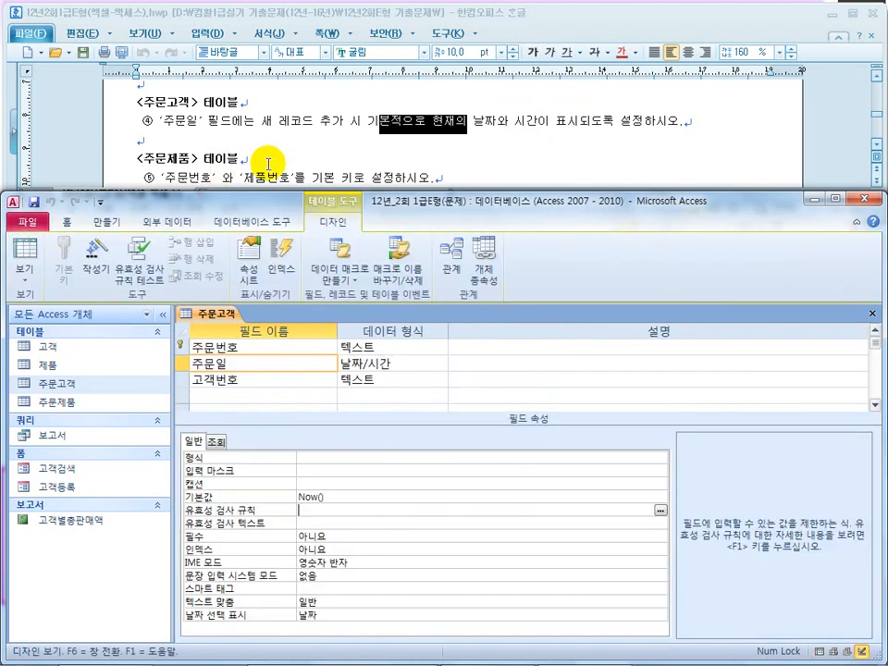
left_click(870, 313)
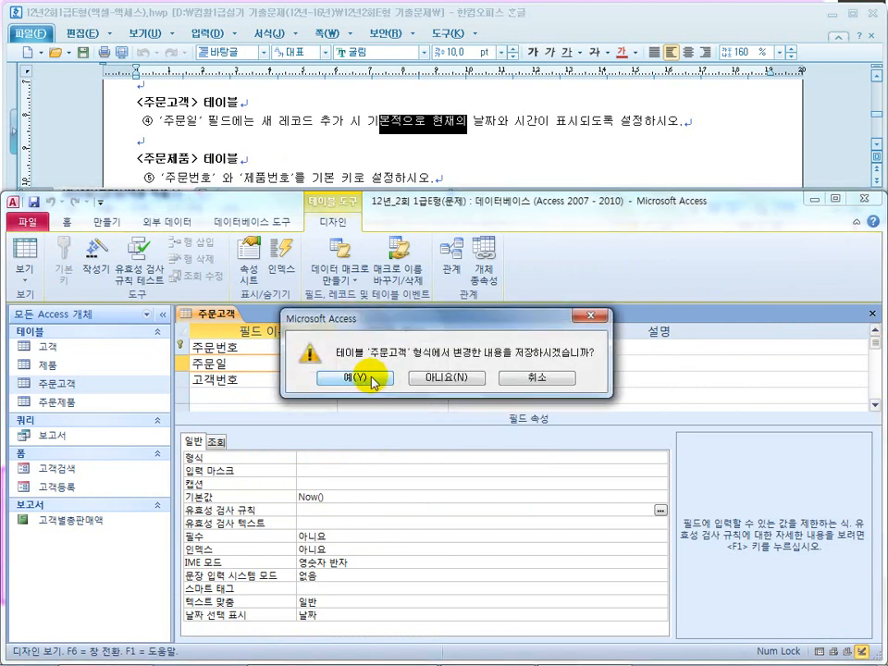
left_click(365, 429)
Show the 주문제품 primary key task in the Hangul document and open the 주문제품 table in design view
left_click(246, 158)
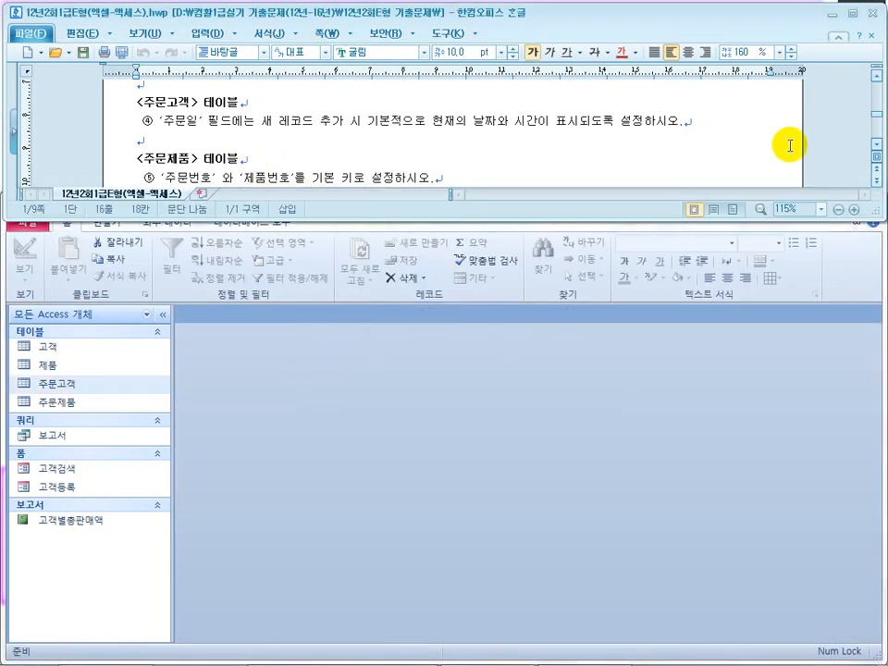
scroll(872, 143, "down", 2)
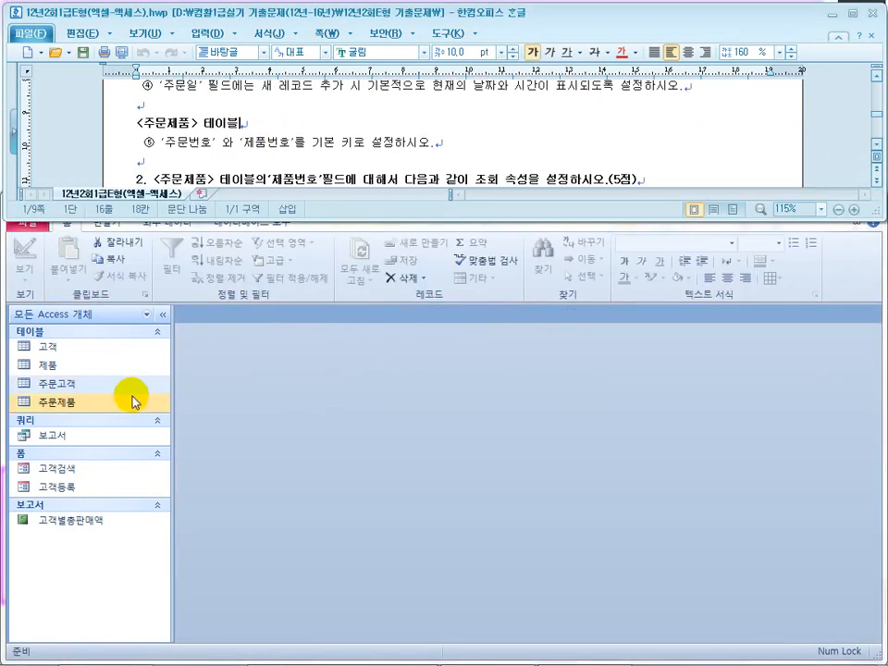
right_click(64, 404)
left_click(115, 155)
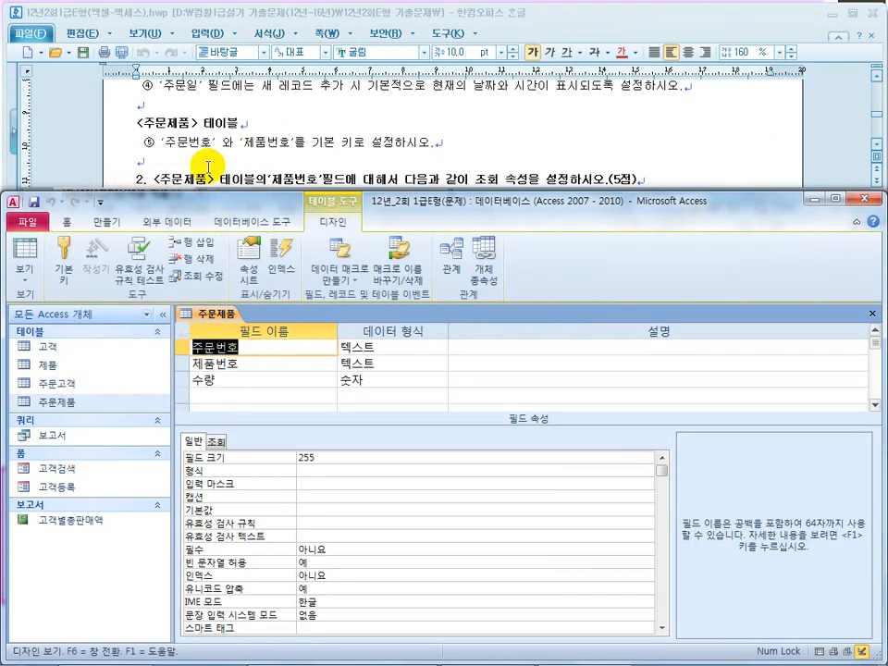
Set the 주문번호 and 제품번호 fields together as the primary key of the 주문제품 table
left_click(266, 144)
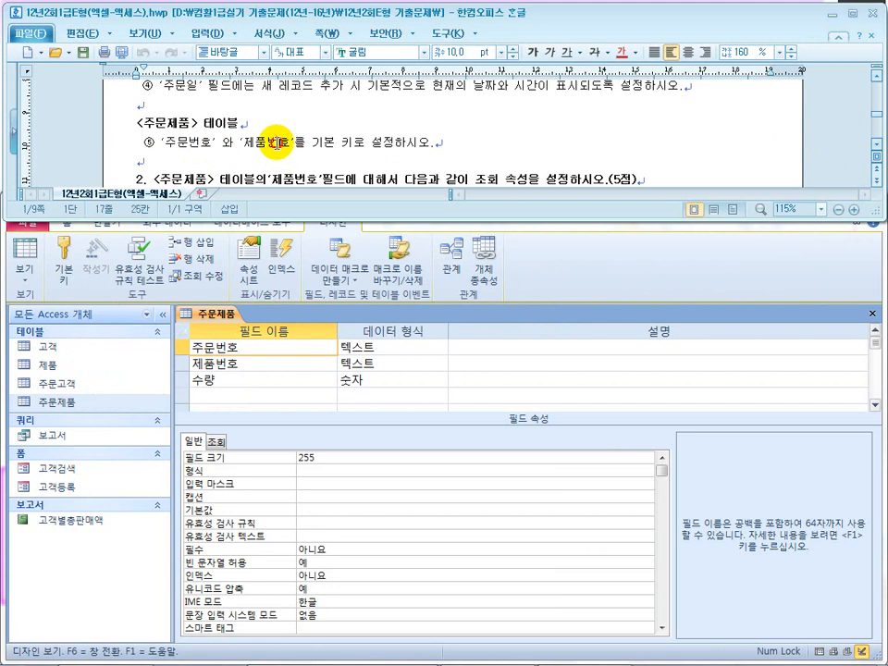
left_click(182, 347)
left_click(185, 365)
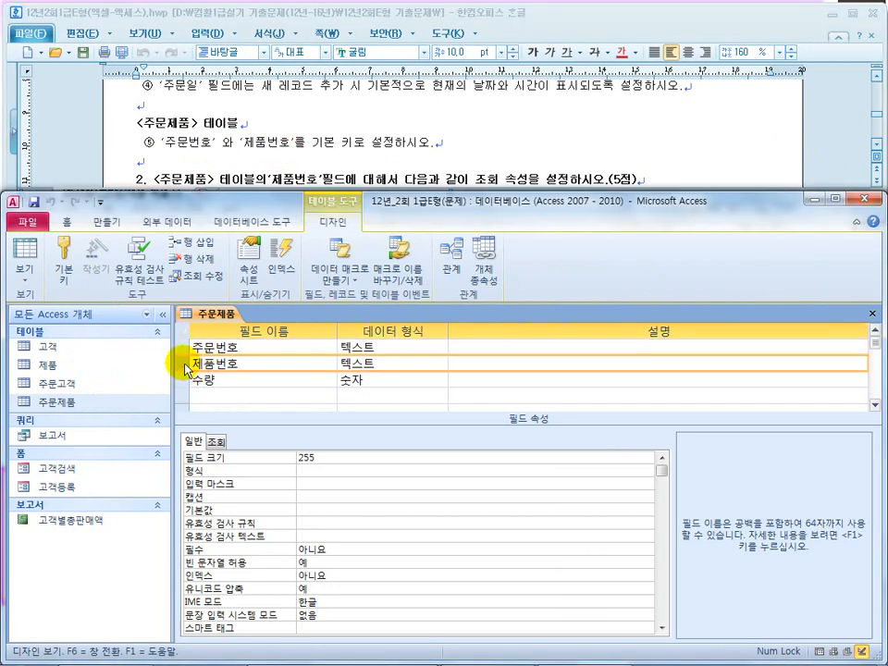
left_click_drag(176, 345, 175, 363)
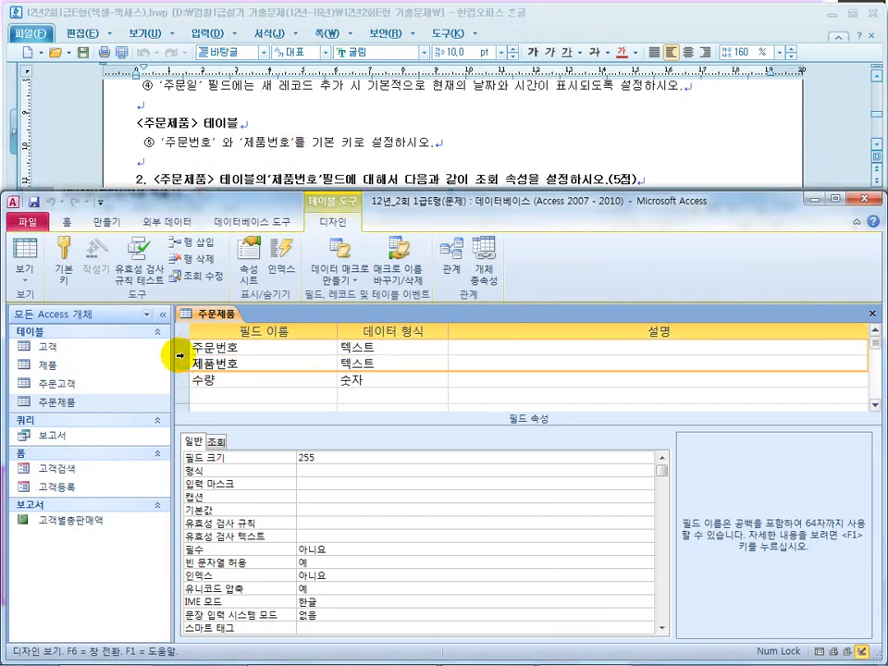
left_click(176, 355)
left_click(179, 353)
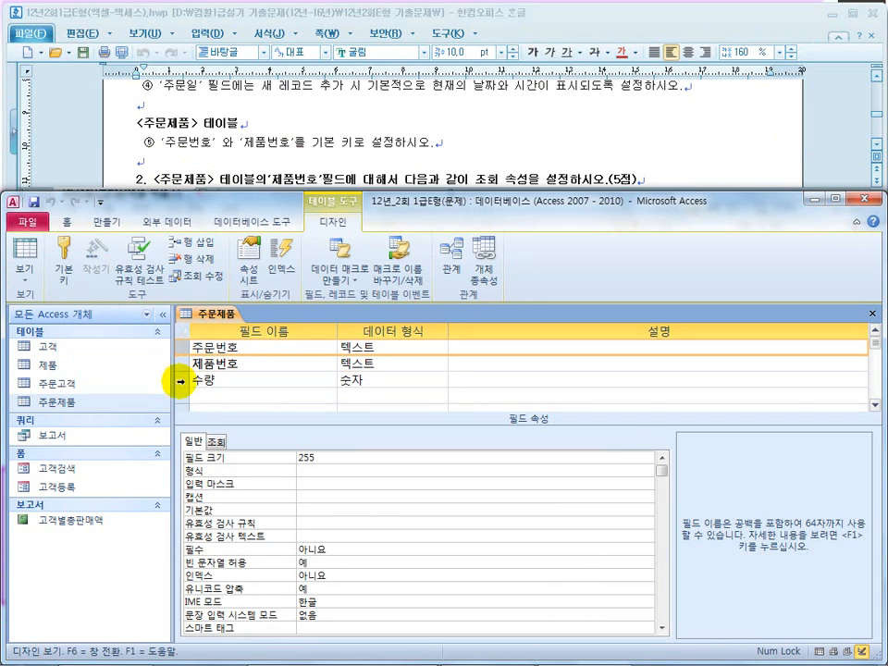
left_click(176, 380)
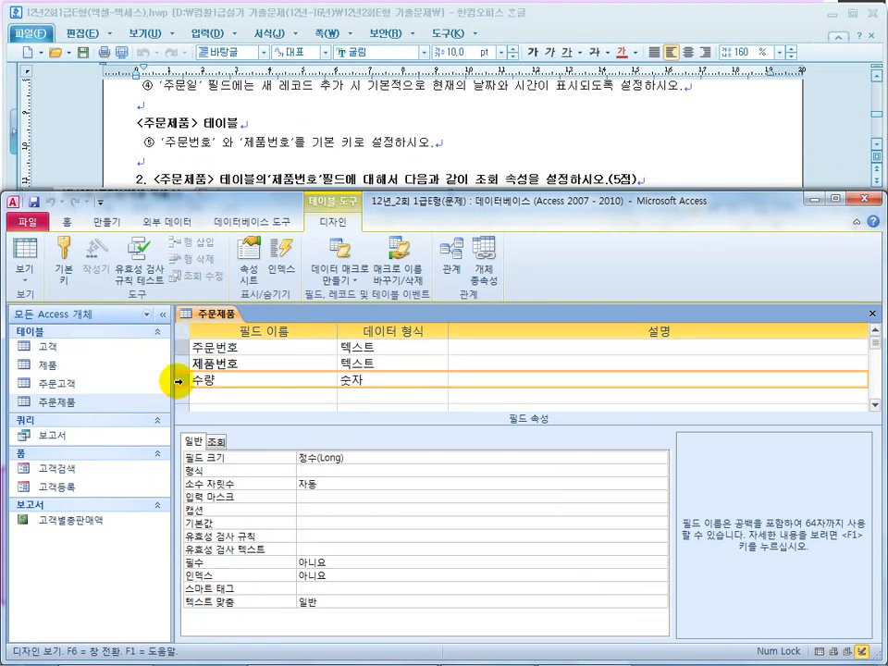
left_click_drag(176, 348, 177, 363)
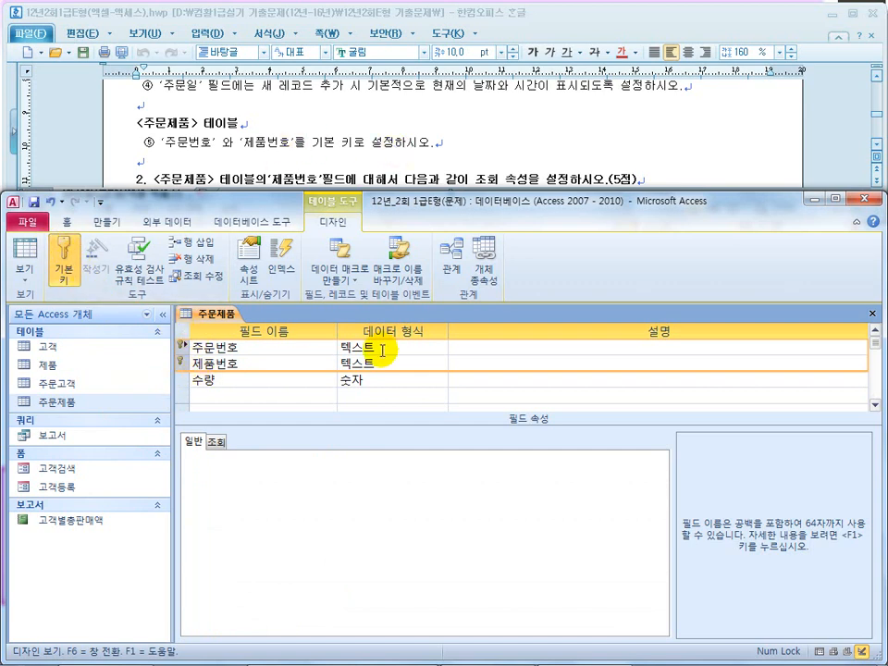
Close the 주문제품 table, saving its design, and bring task 2 on the 제품번호 lookup properties into view in the Hangul document
left_click(871, 314)
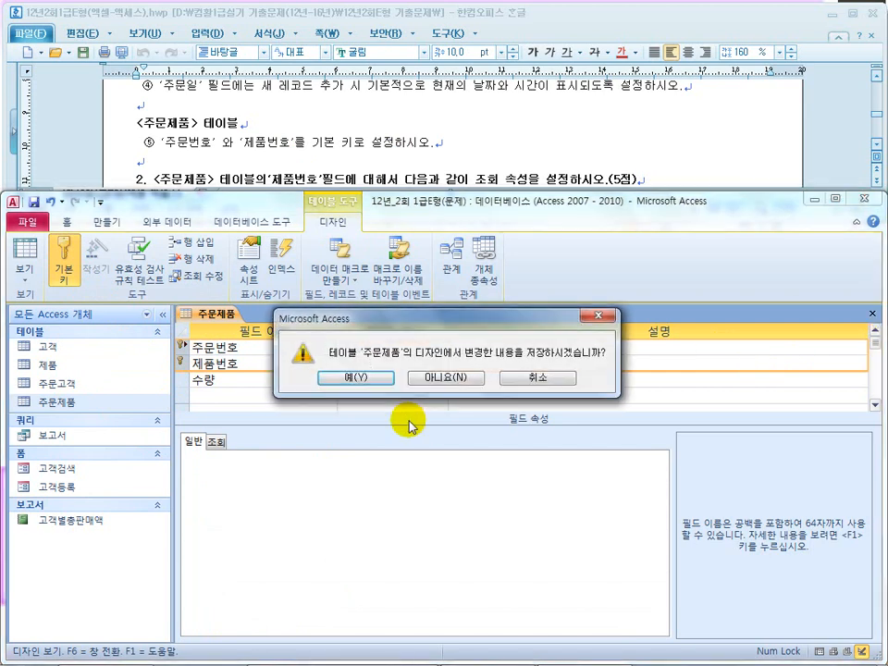
left_click(358, 378)
left_click(341, 159)
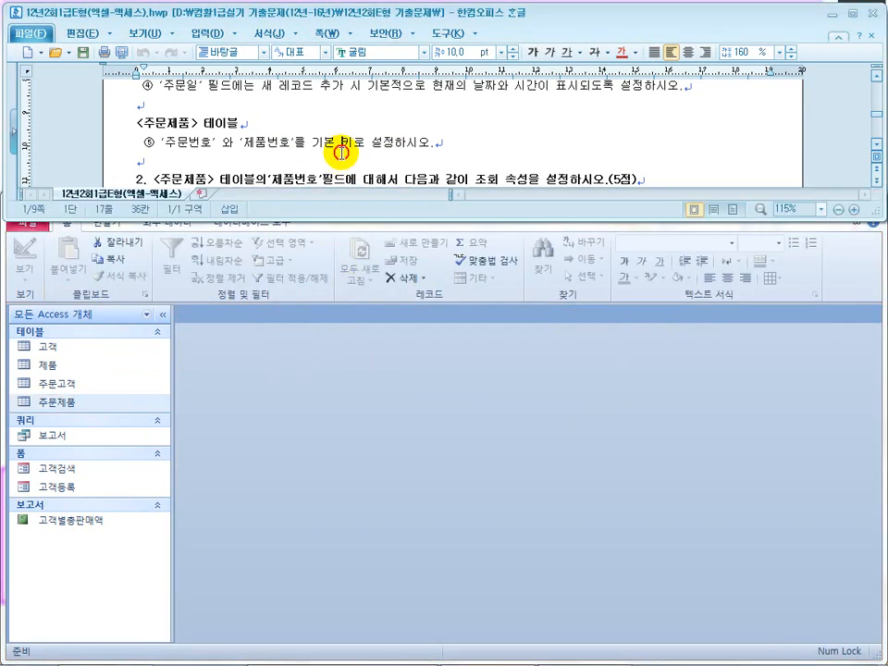
scroll(874, 146, "down", 4)
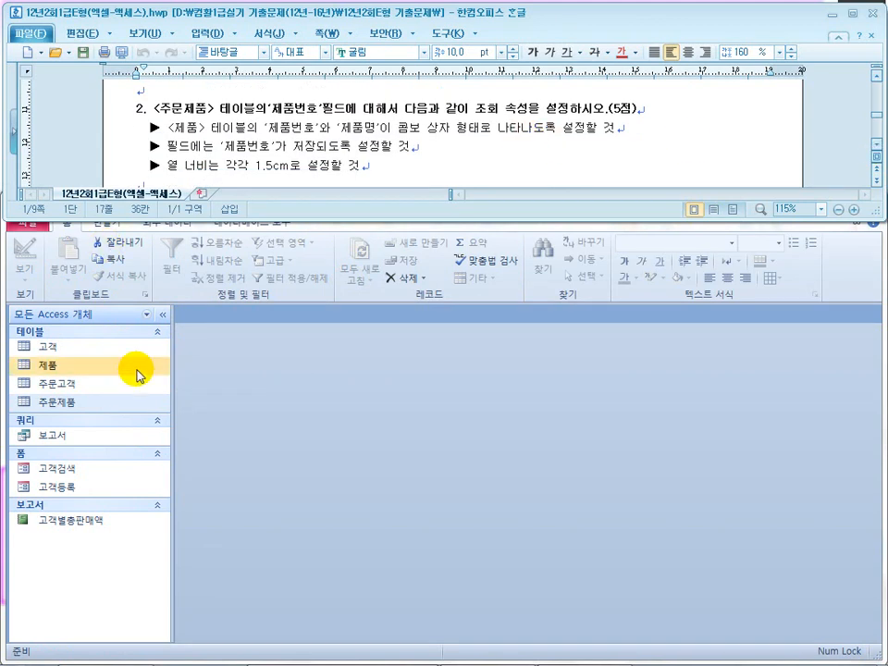
Reopen the 주문제품 table in design view and show the 제품번호 field's lookup properties
right_click(61, 402)
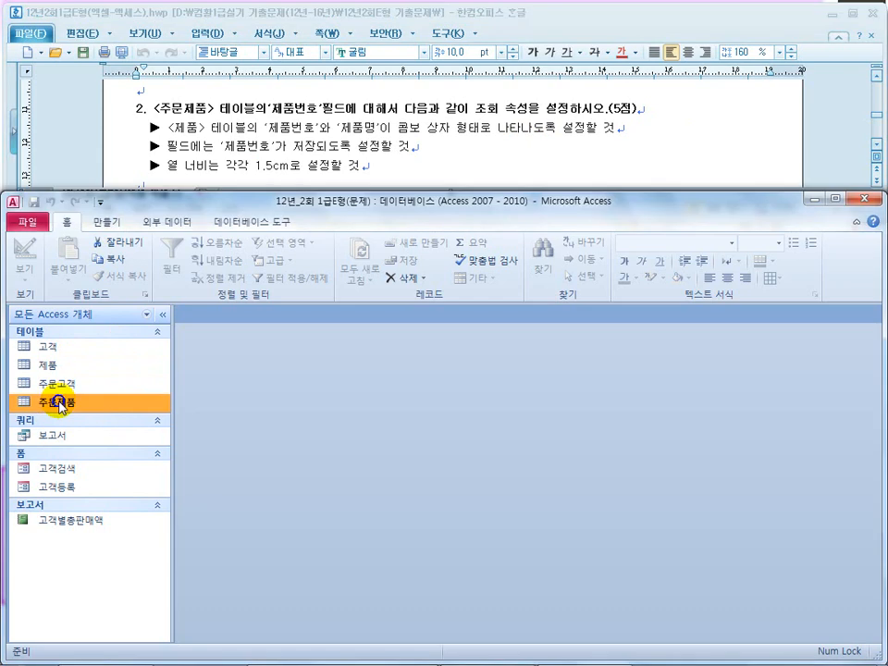
left_click(189, 149)
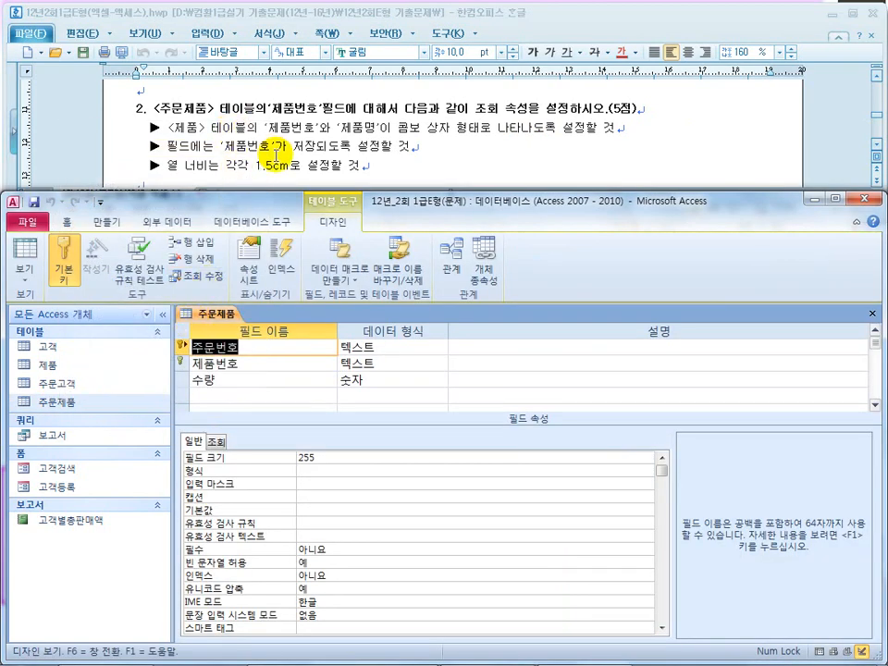
left_click_drag(269, 108, 323, 107)
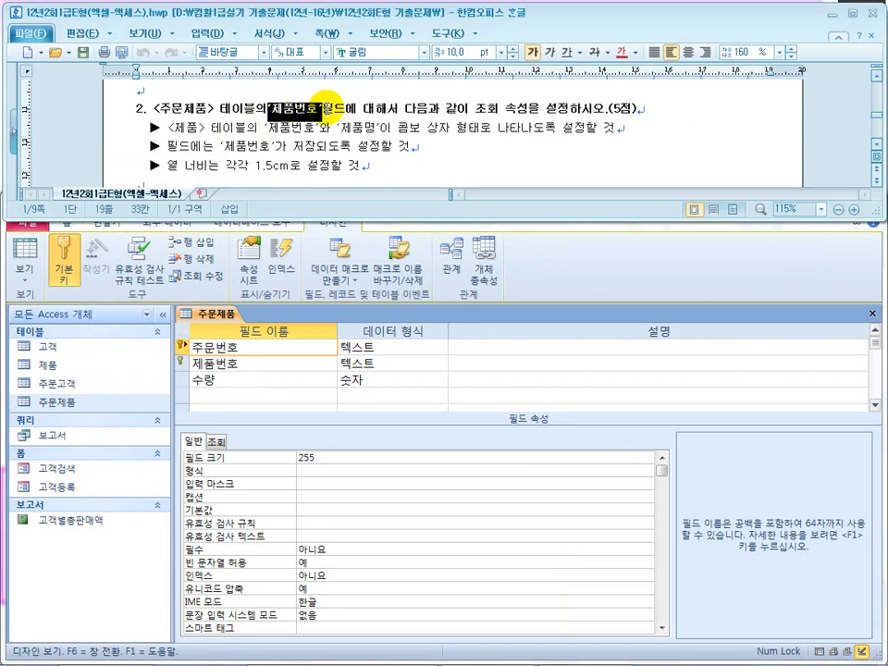
left_click(243, 363)
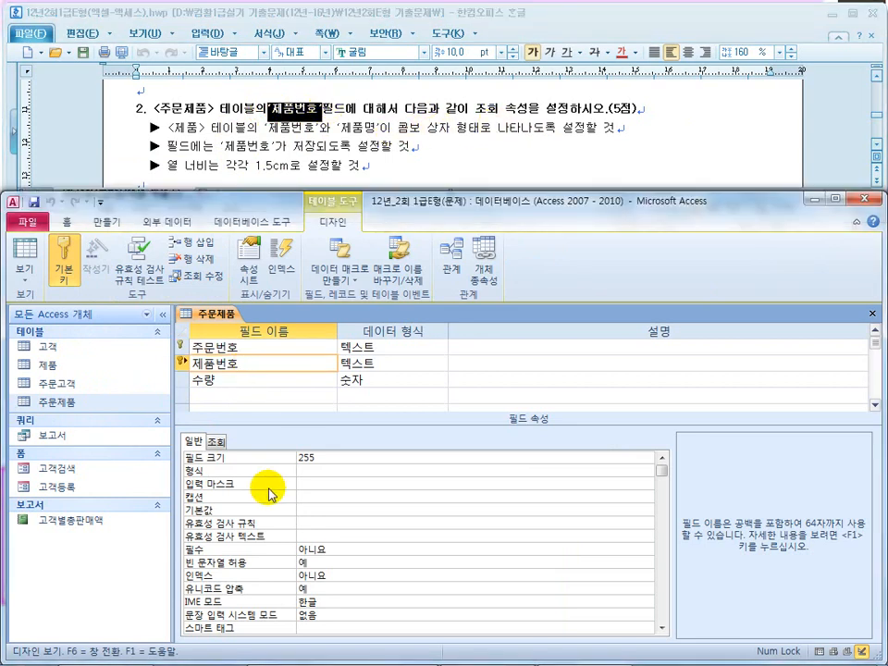
left_click(218, 442)
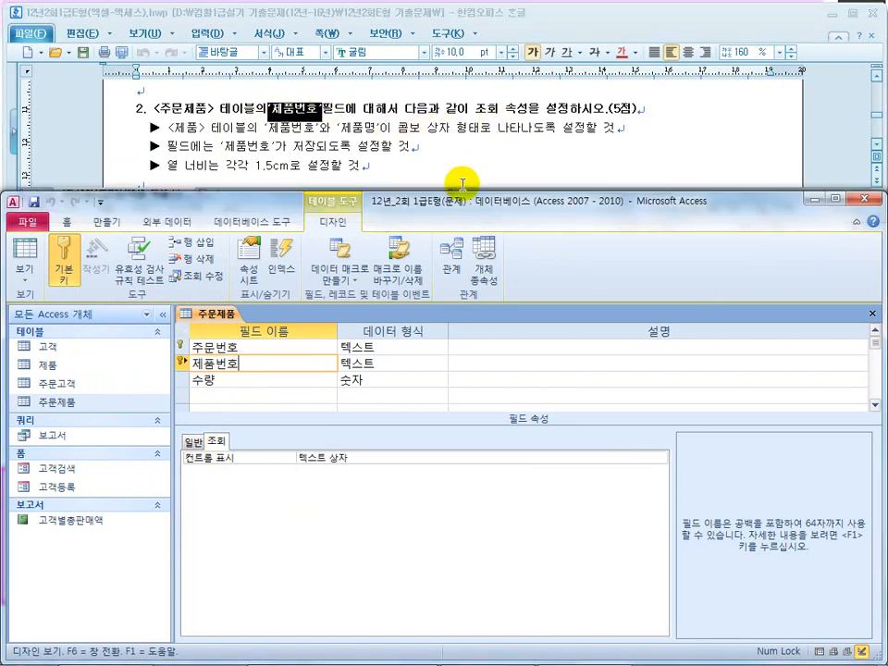
Highlight the combo box requirement in the instructions and set the 제품번호 field's display control to 콤보 상자
left_click(396, 132)
left_click_drag(396, 132, 460, 129)
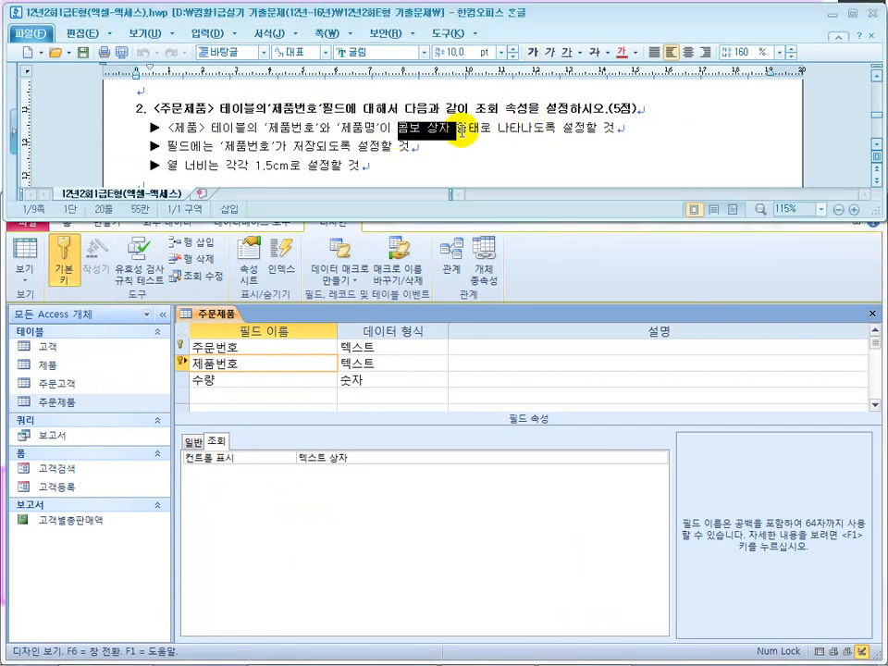
left_click(387, 456)
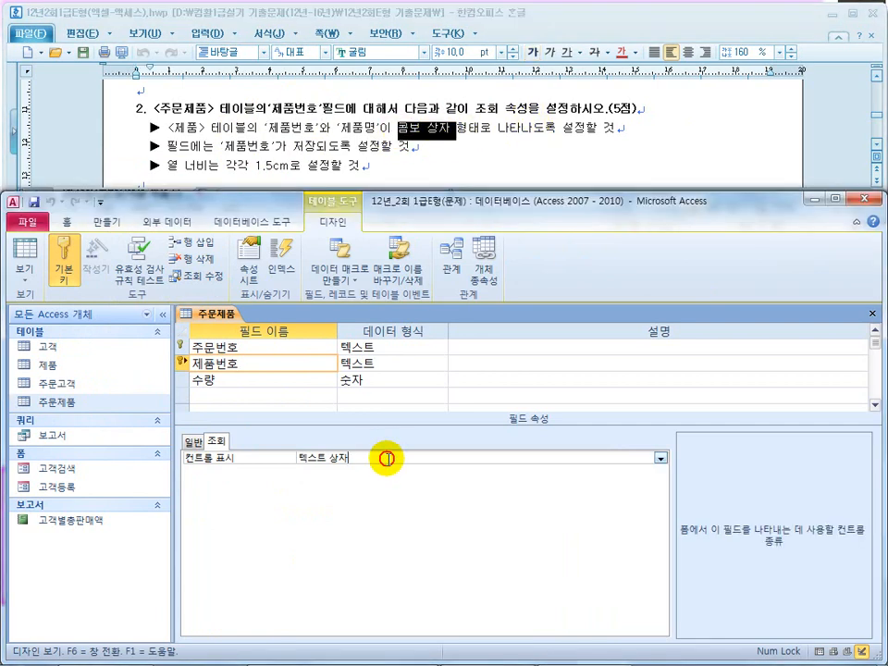
left_click(659, 456)
left_click(539, 496)
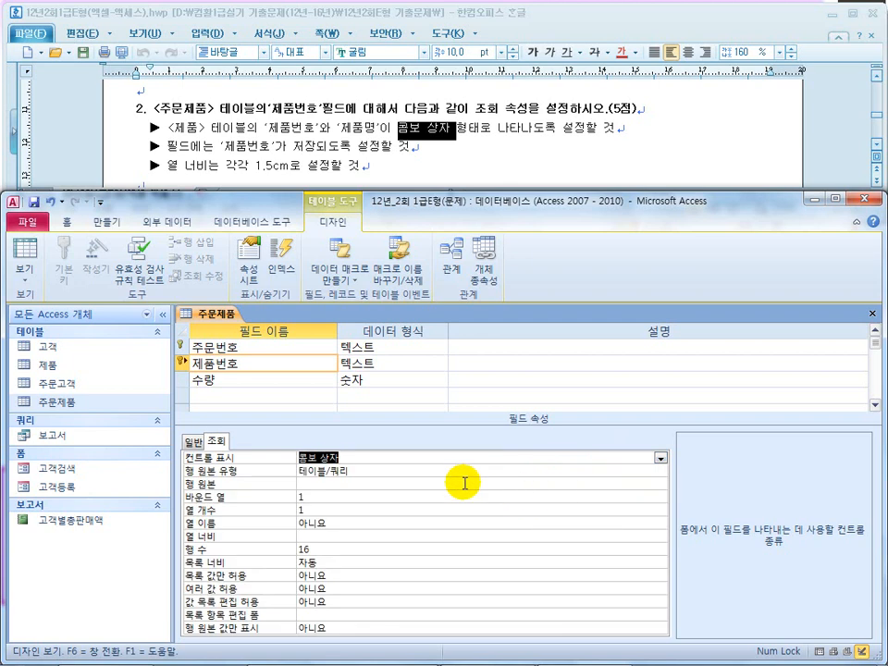
Examine the requirement for the 제품 table's 제품번호 and 제품명 columns and the available row source types
left_click_drag(280, 127, 374, 128)
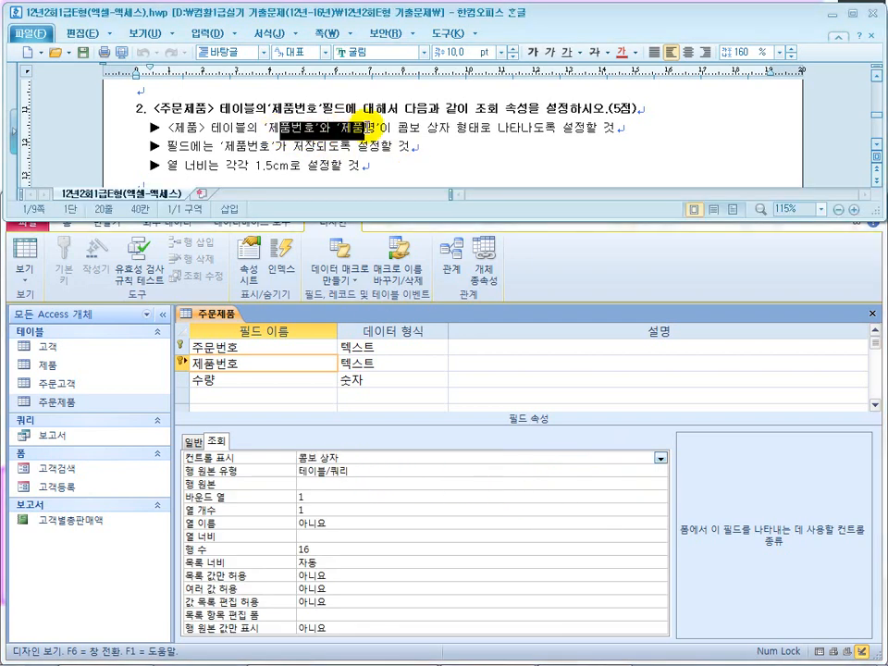
left_click_drag(170, 127, 376, 131)
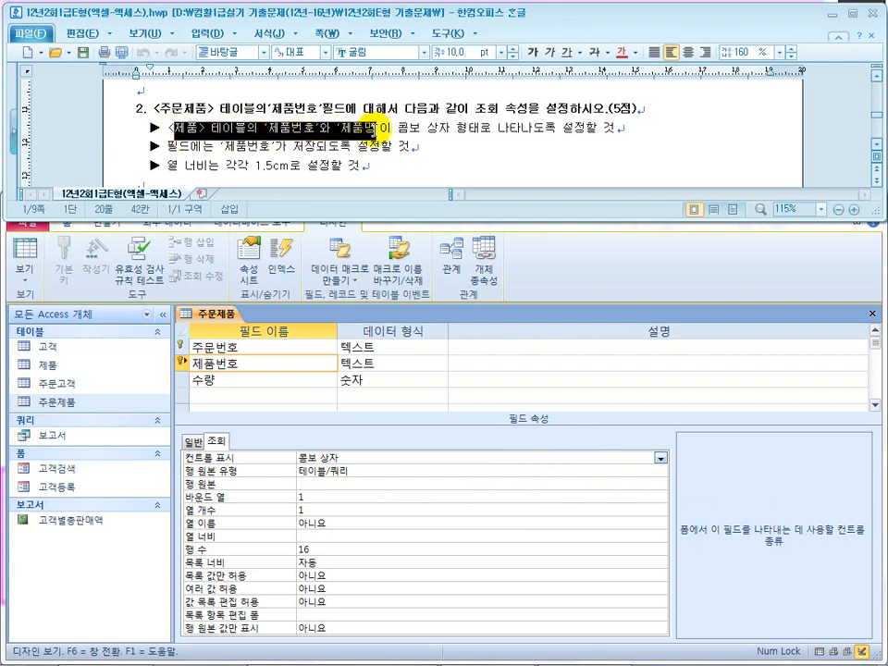
left_click(349, 471)
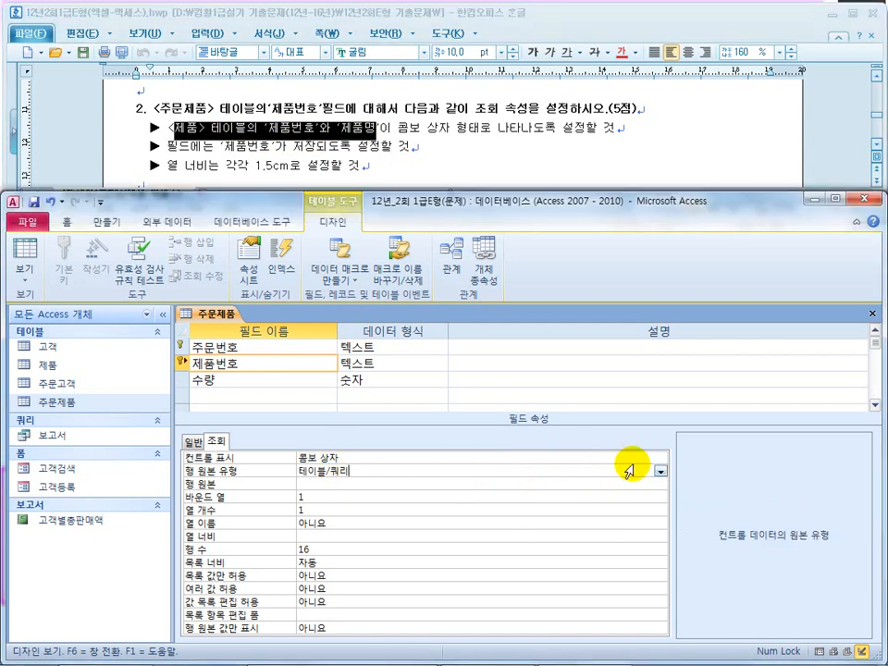
left_click(660, 471)
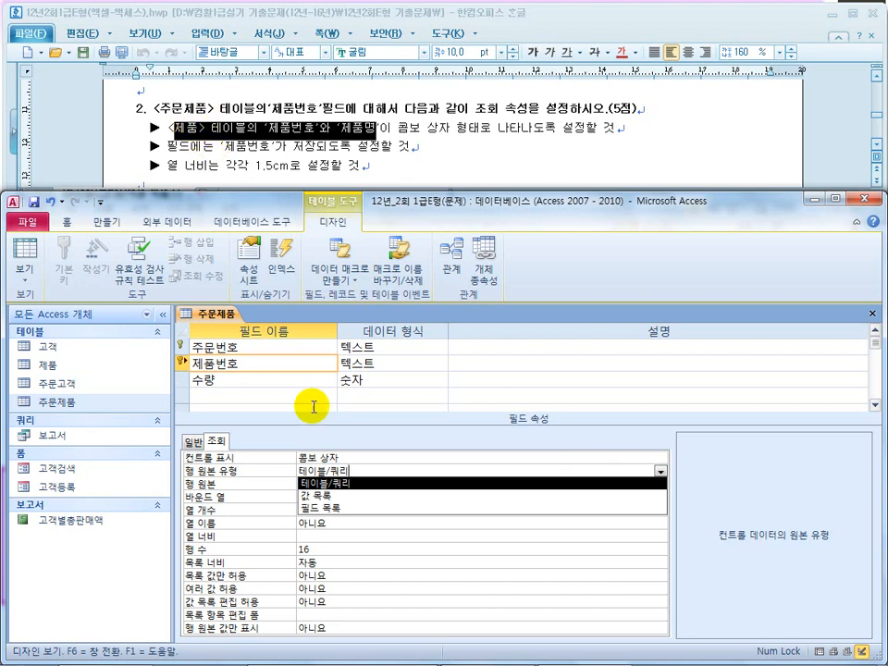
left_click(658, 471)
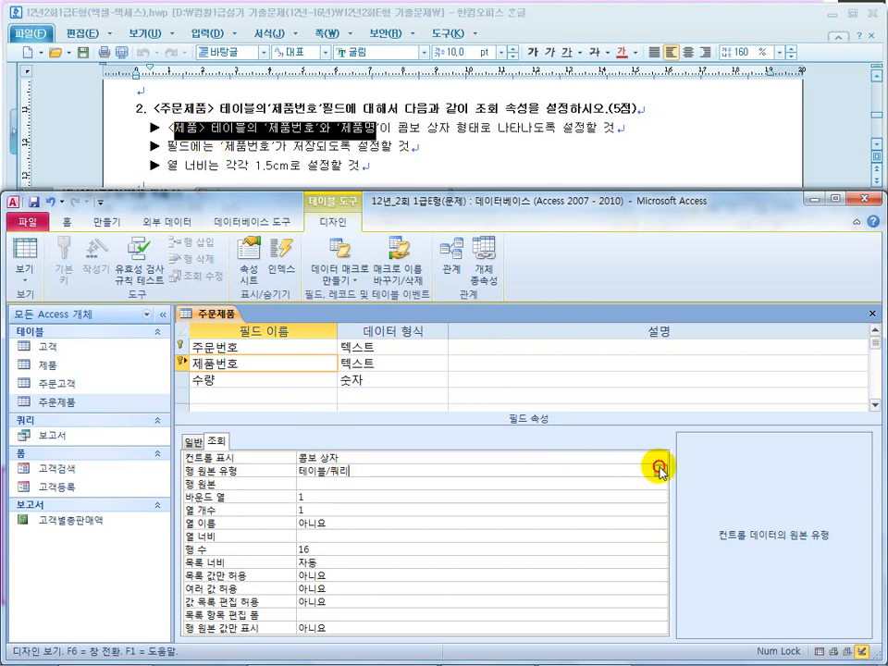
Build the 제품번호 lookup's row source query from the 제품 table with the 제품번호 and 제품명 fields
left_click(314, 484)
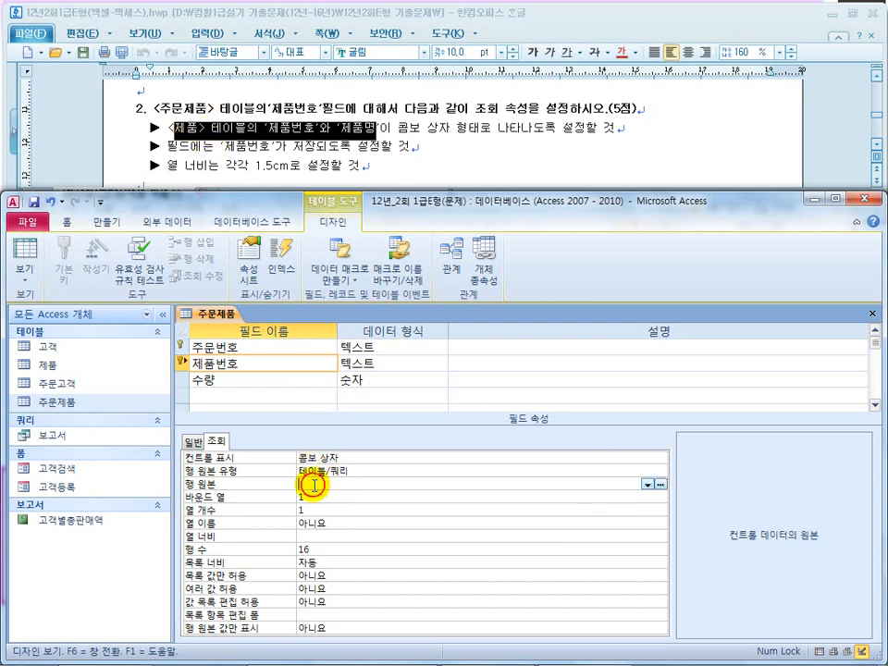
left_click(660, 485)
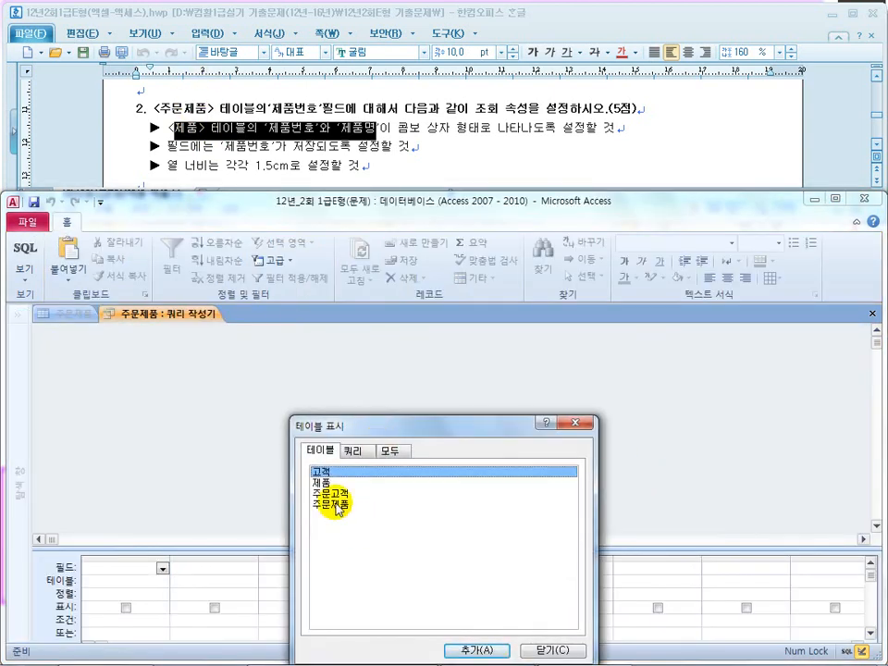
double_click(323, 481)
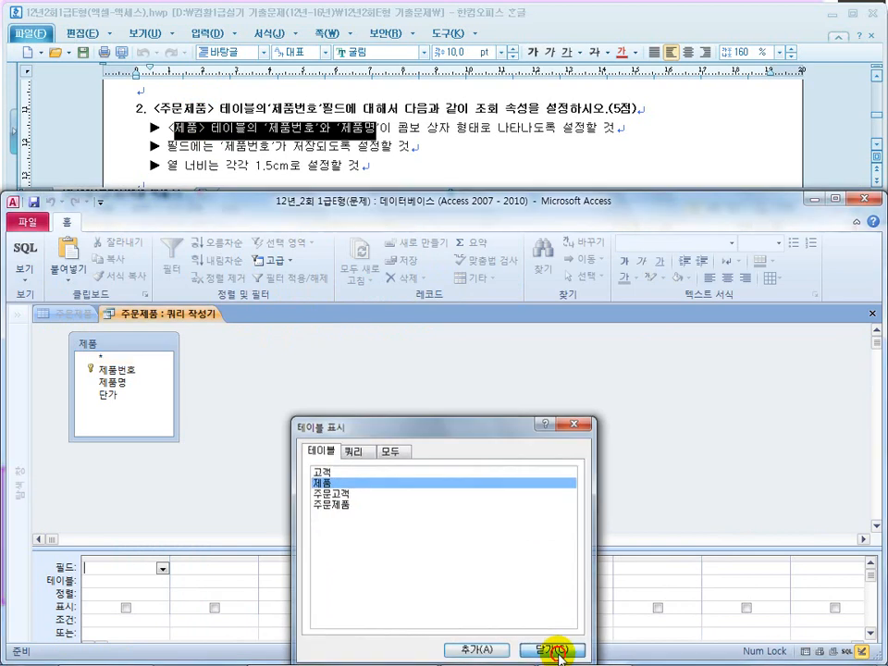
left_click(553, 650)
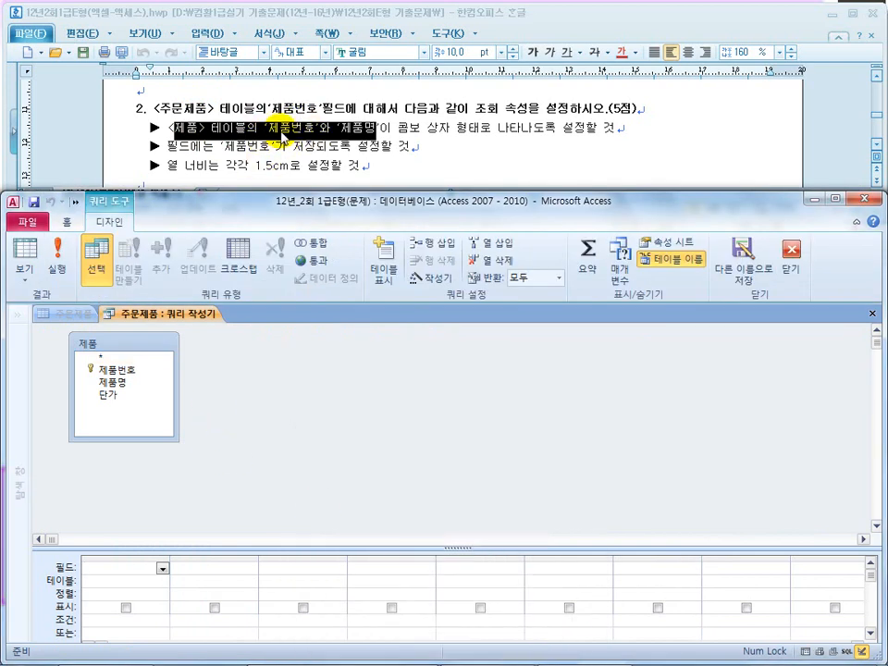
double_click(116, 369)
left_click(121, 383)
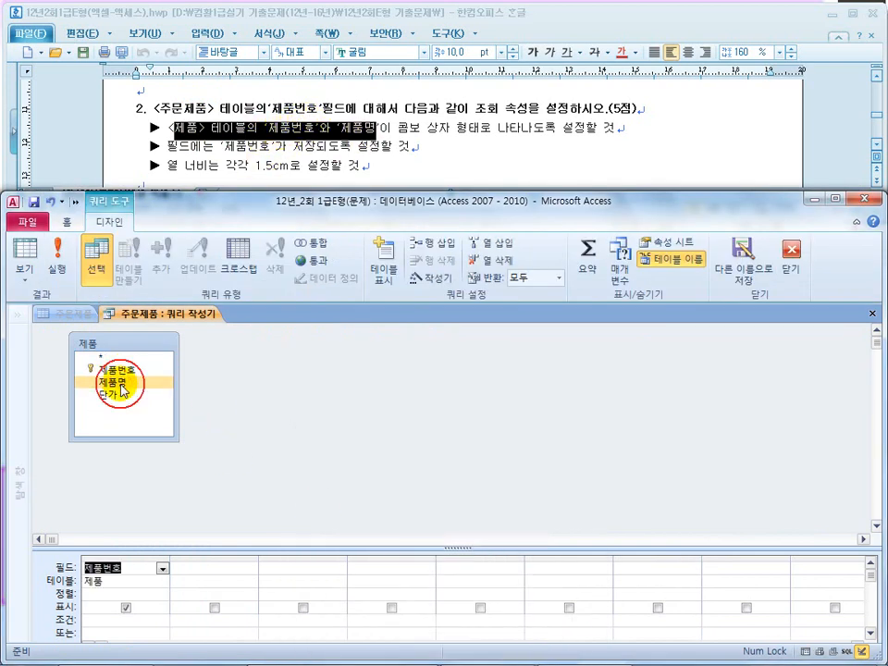
double_click(121, 383)
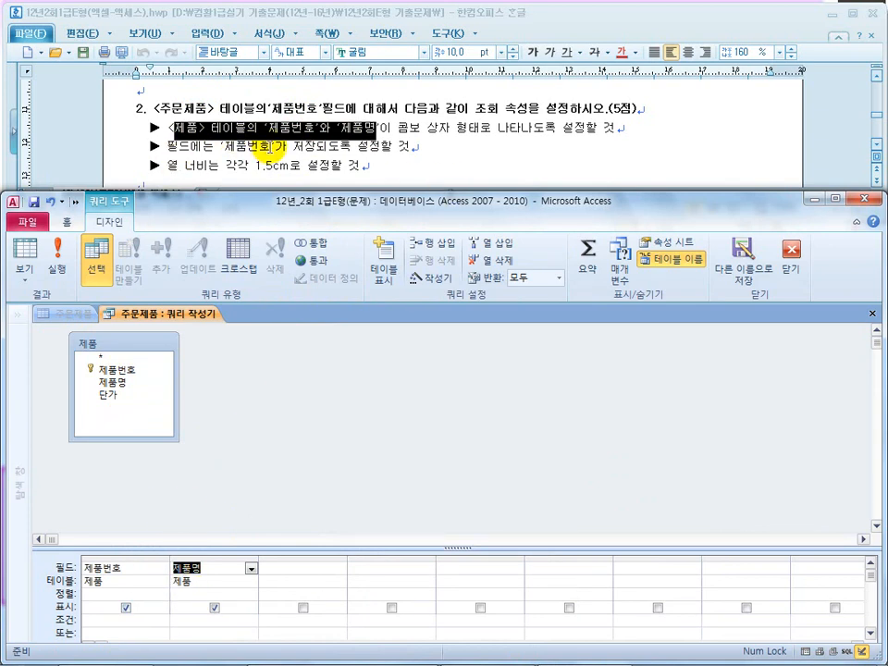
Highlight the requirement to store 제품번호 in the instructions, and close the query builder, saving the SQL statement as the row source
left_click_drag(311, 132, 258, 128)
left_click_drag(339, 146, 222, 146)
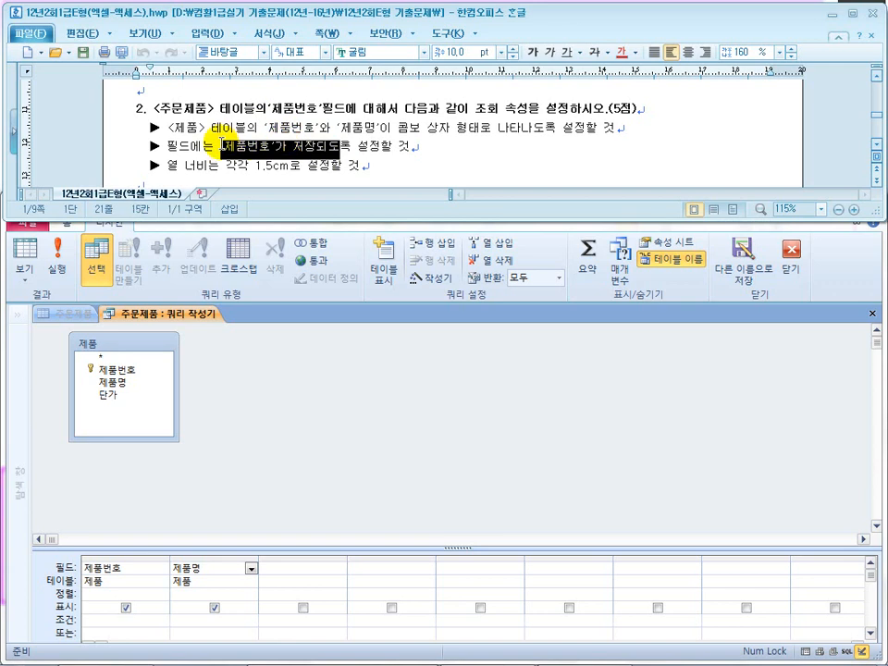
left_click(856, 271)
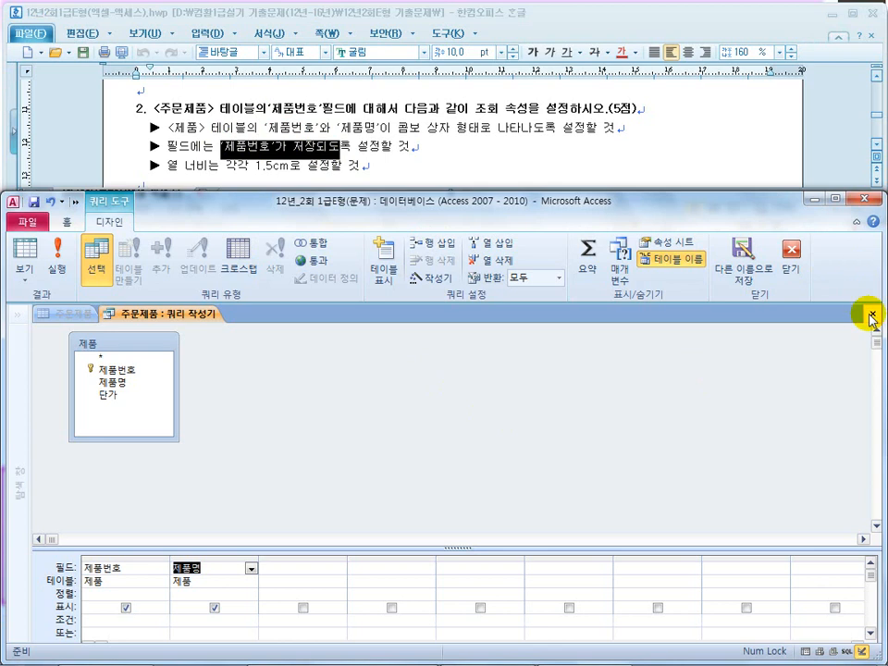
left_click(791, 252)
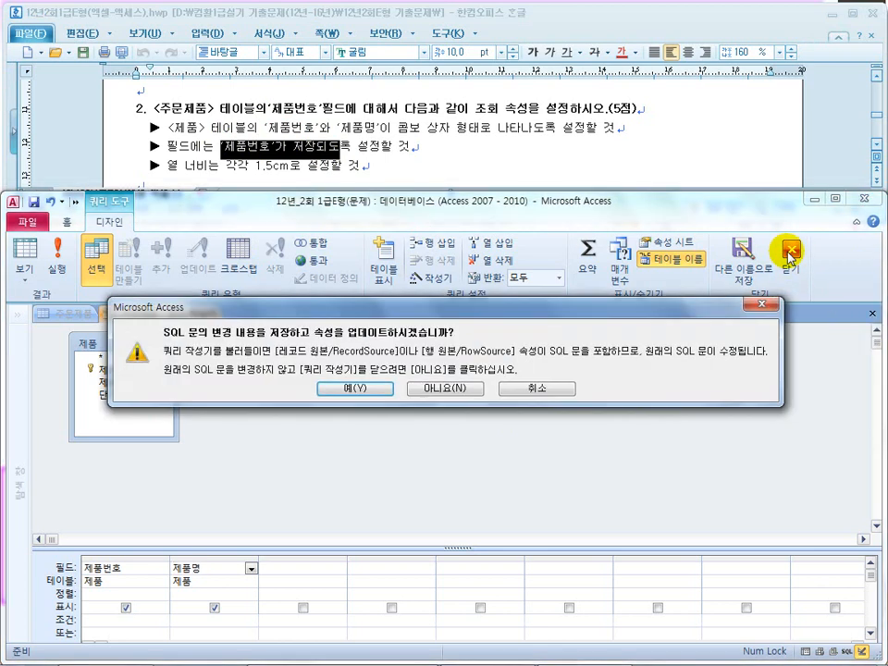
left_click(377, 390)
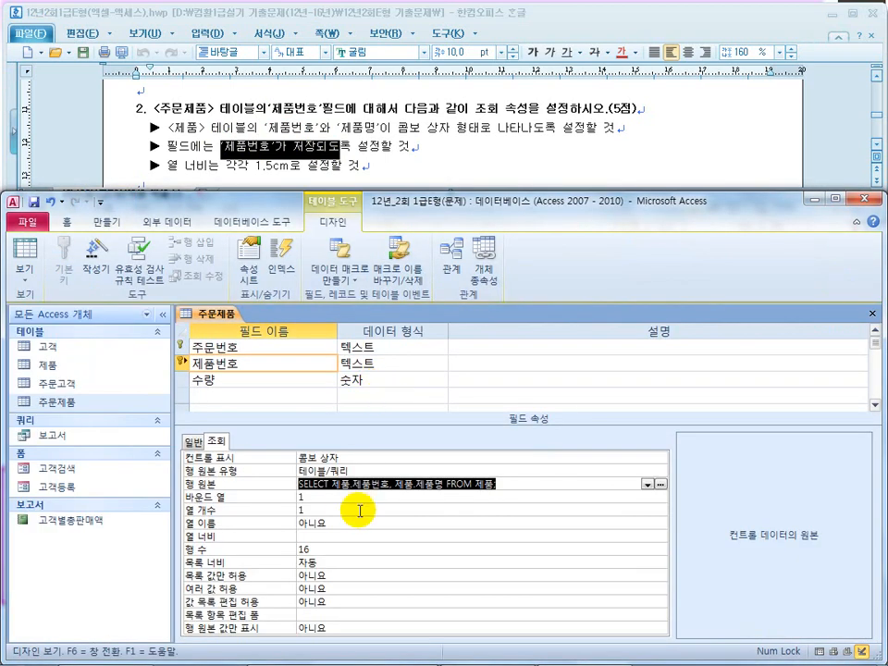
left_click(403, 488)
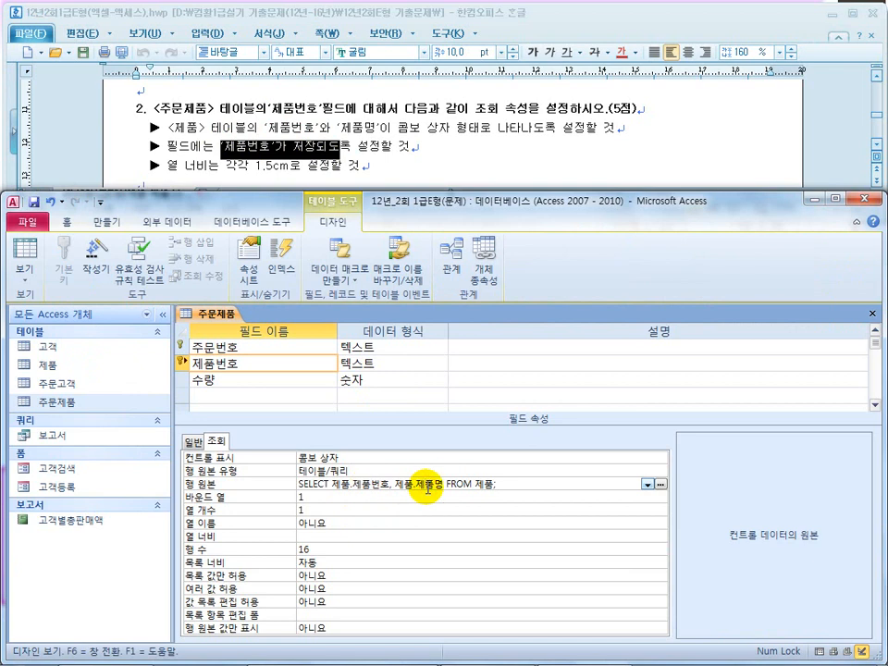
Set the 제품번호 lookup's column count to 2 and its column widths to 1.5;1.5
left_click(287, 500)
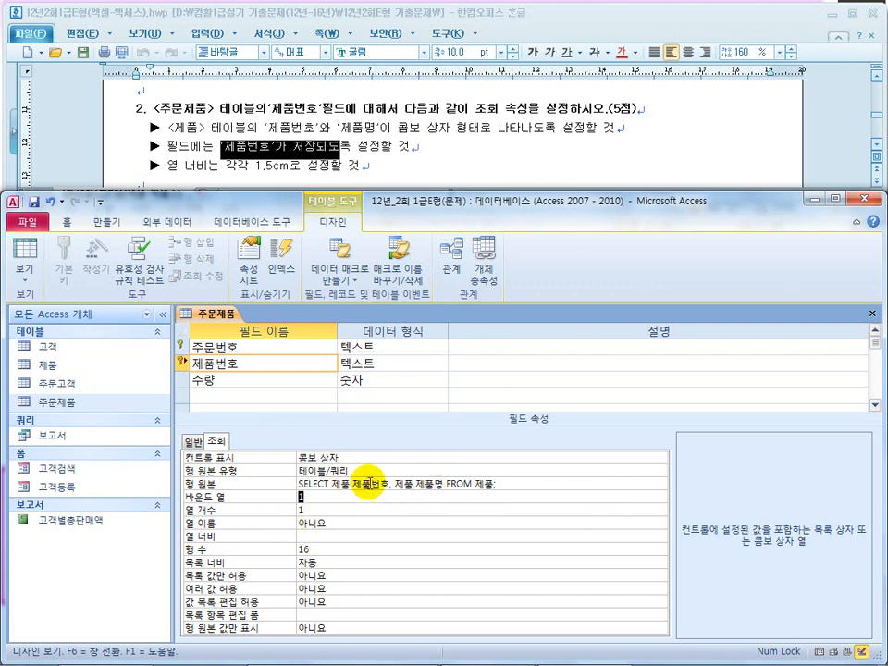
left_click(282, 511)
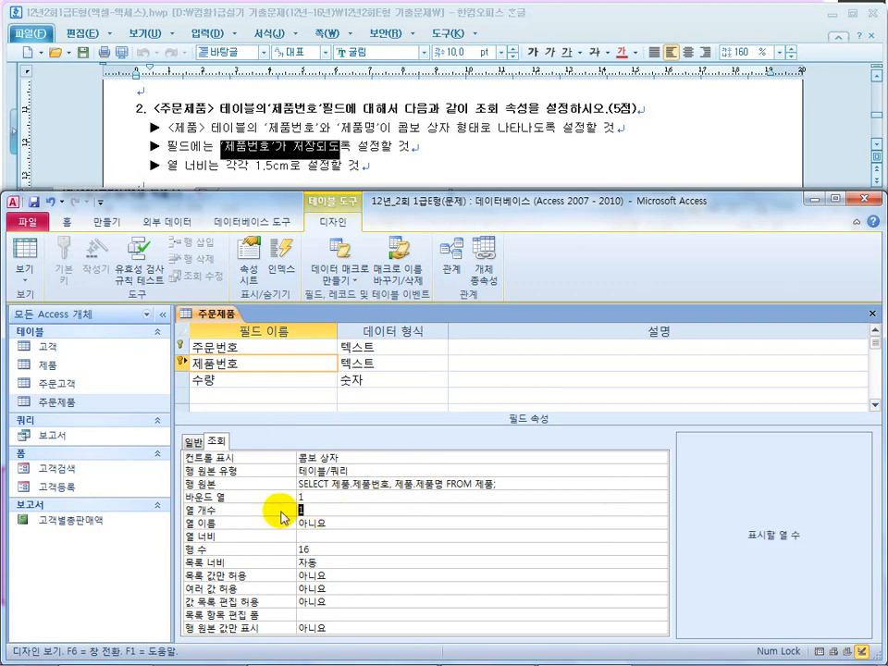
type("2")
key("Return")
left_click(323, 511)
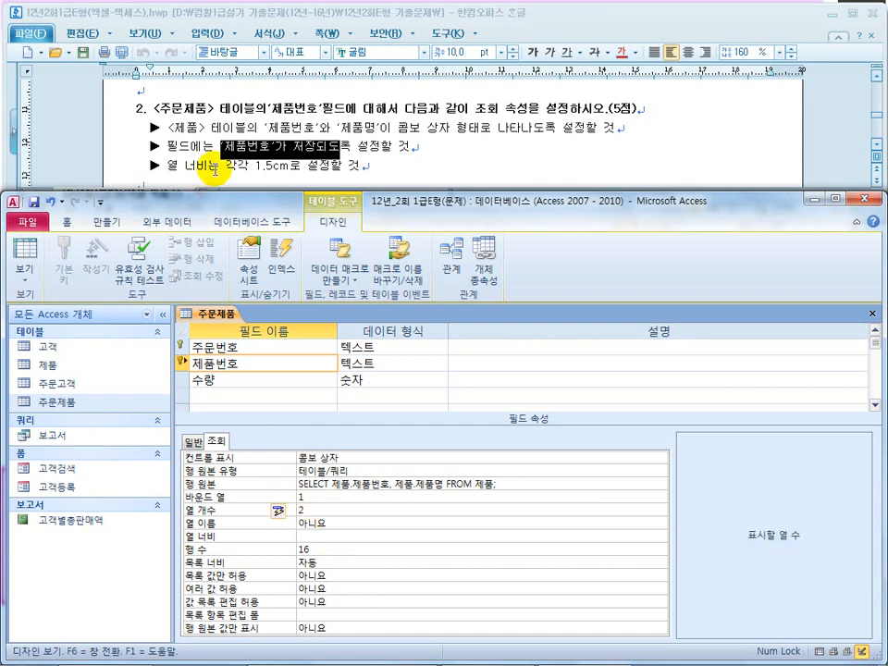
left_click(326, 536)
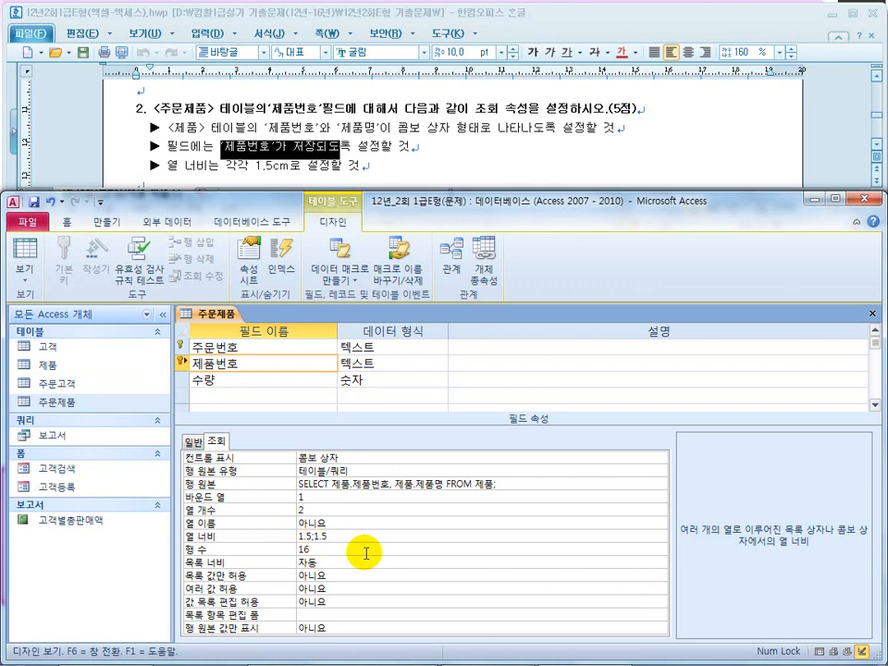
key("Return")
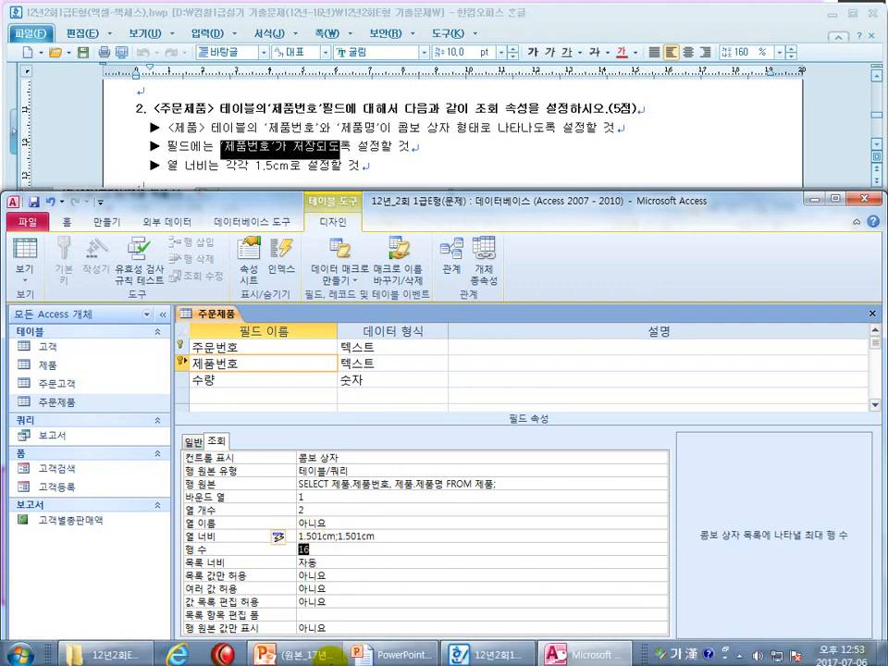
Save the 주문제품 table and check the first record's 제품번호 drop-down list in datasheet view, returning to design view
left_click(290, 562)
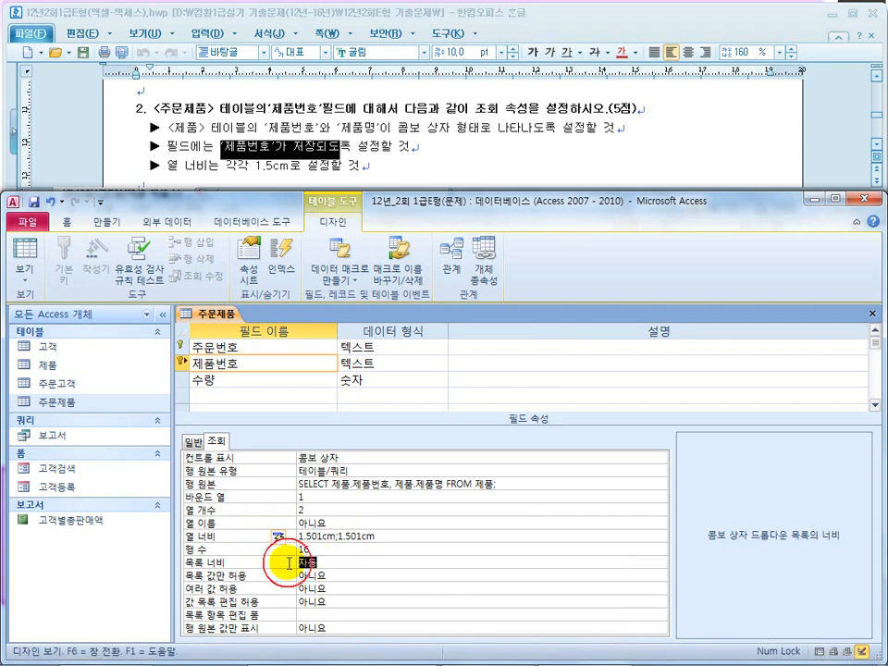
left_click(22, 248)
left_click(395, 380)
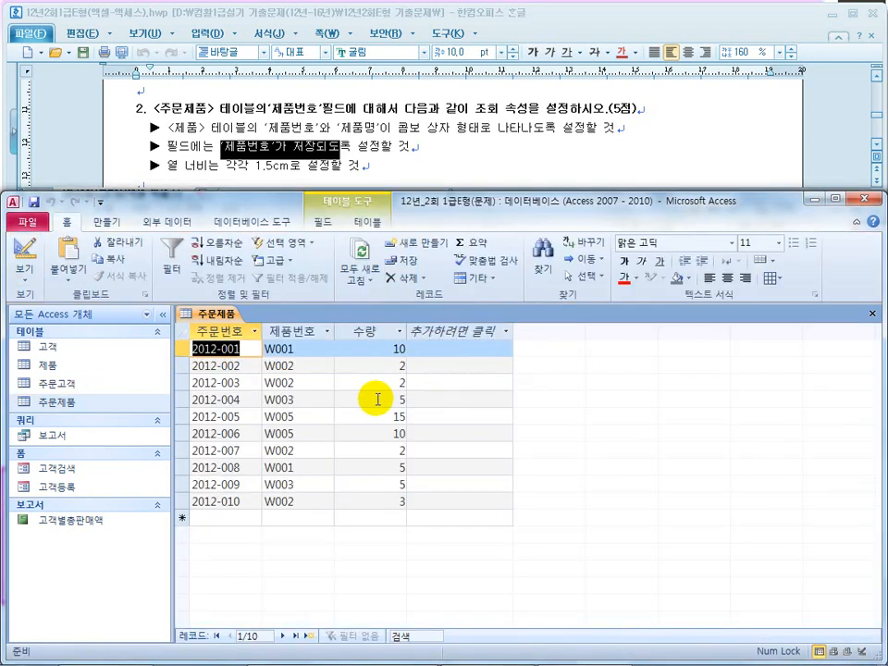
left_click(323, 349)
left_click(326, 349)
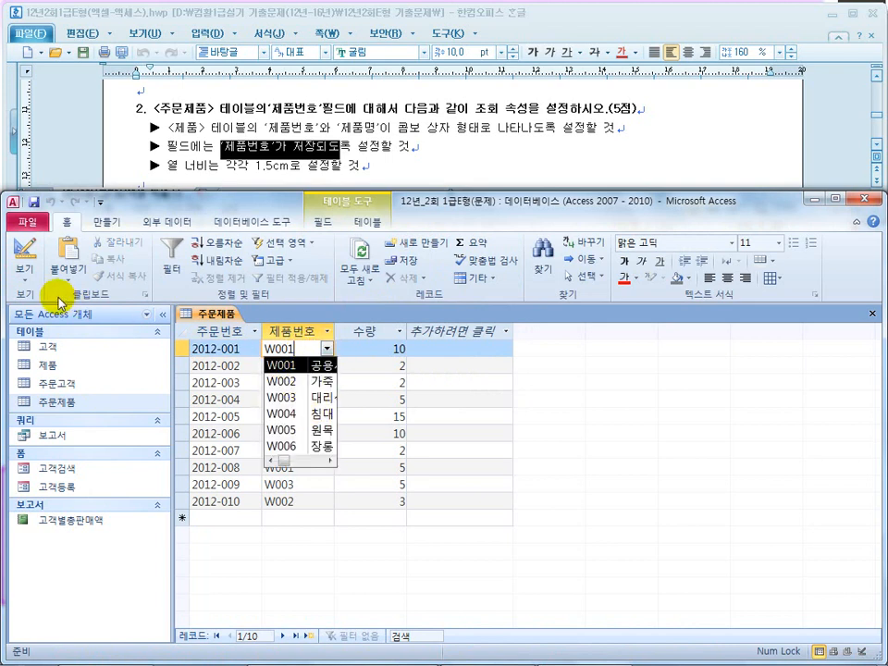
left_click(22, 251)
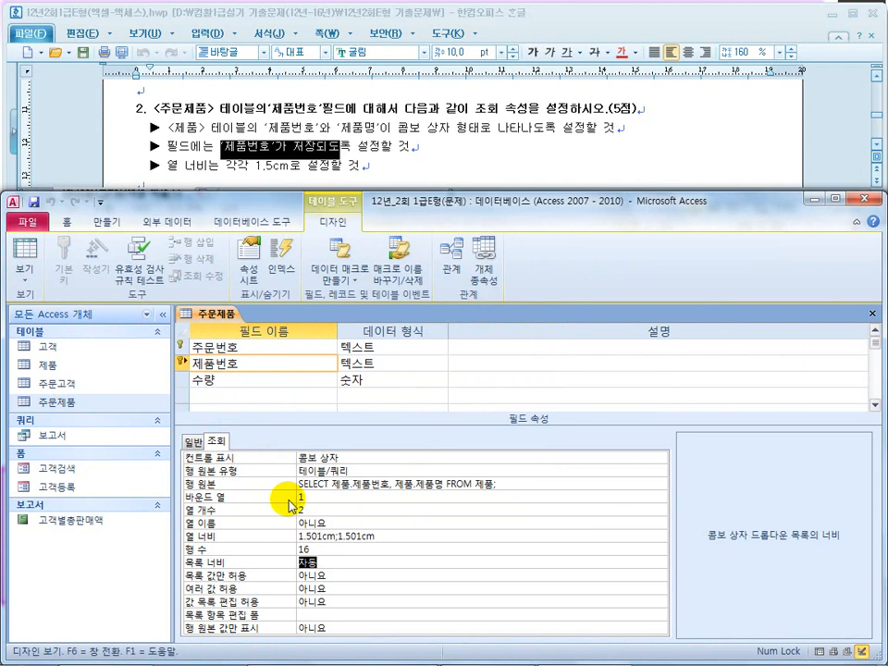
Switch to the PowerPoint slide show and advance to the 문제1-2 slide on the lookup properties
key("super")
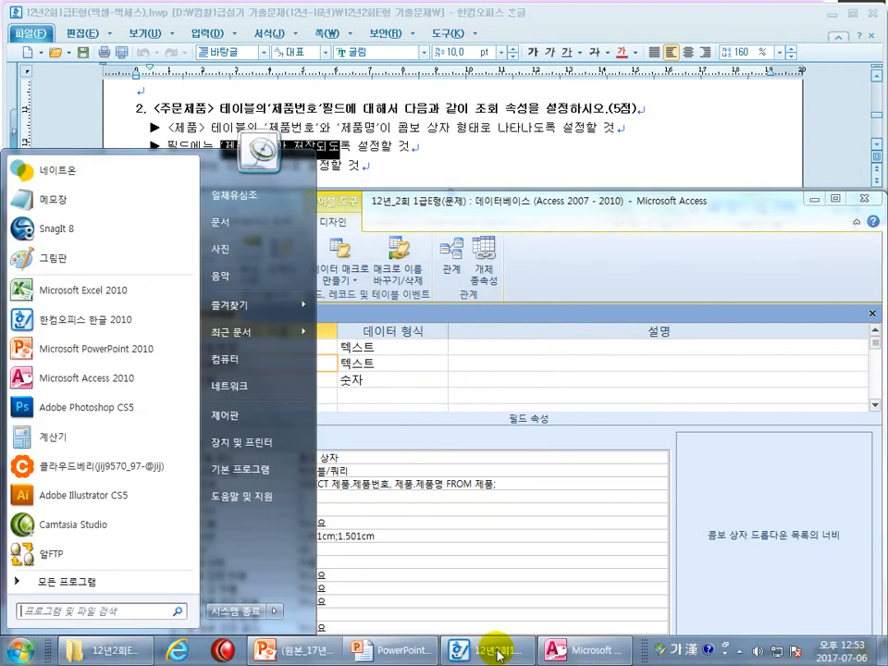
left_click(390, 656)
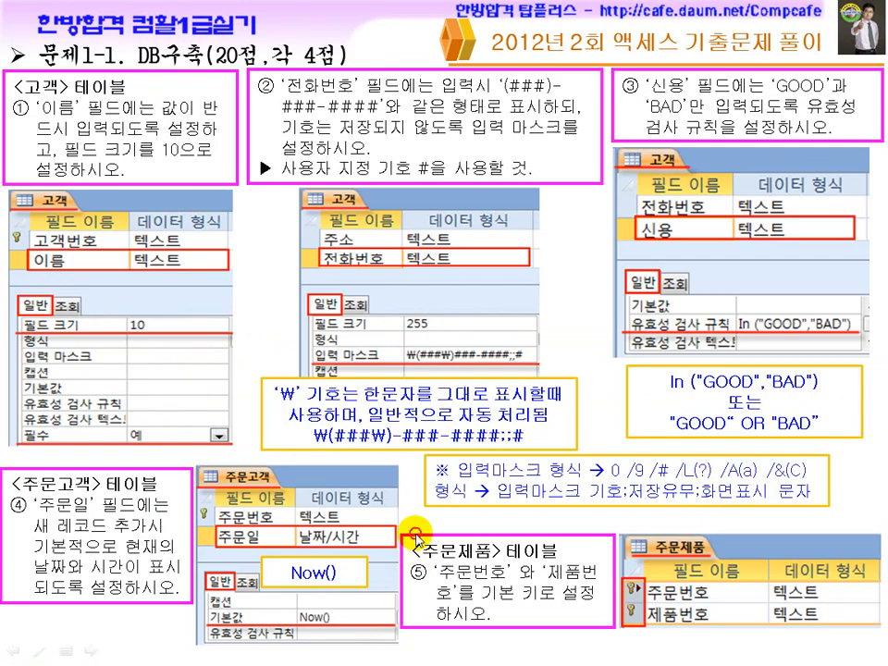
left_click(414, 536)
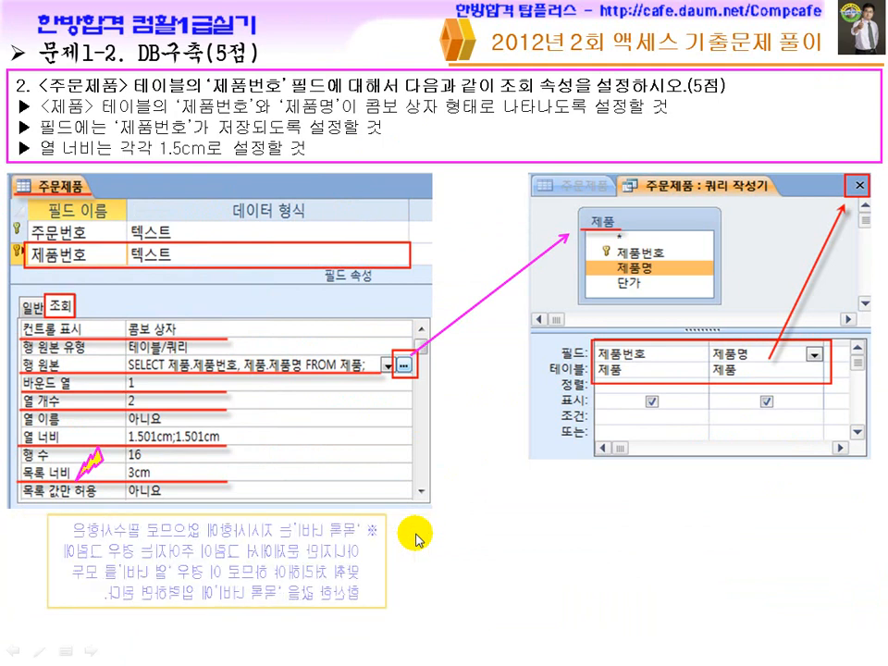
Annotate the column widths and list width on the slide in pen, including a three-column example totalling 4.5, and clear the ink
key("ctrl+p")
left_click_drag(395, 536, 406, 531)
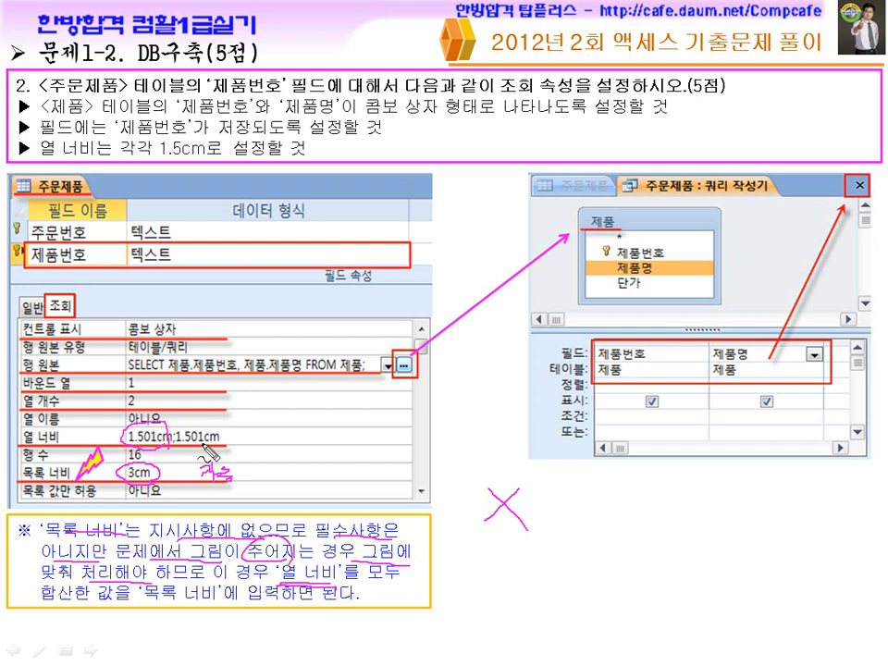
left_click_drag(251, 438, 254, 444)
left_click_drag(255, 434, 265, 433)
left_click_drag(281, 420, 266, 454)
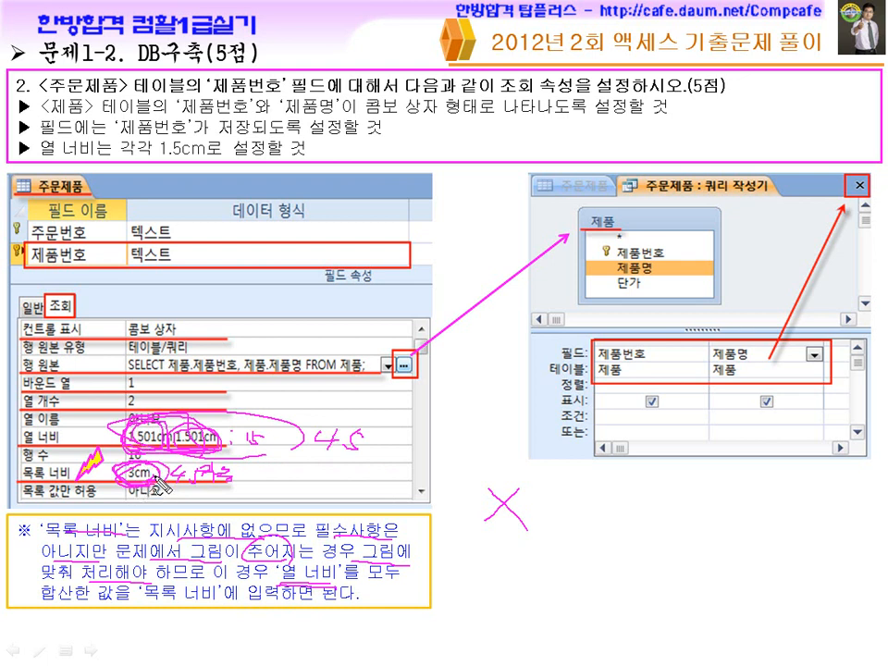
key("Escape")
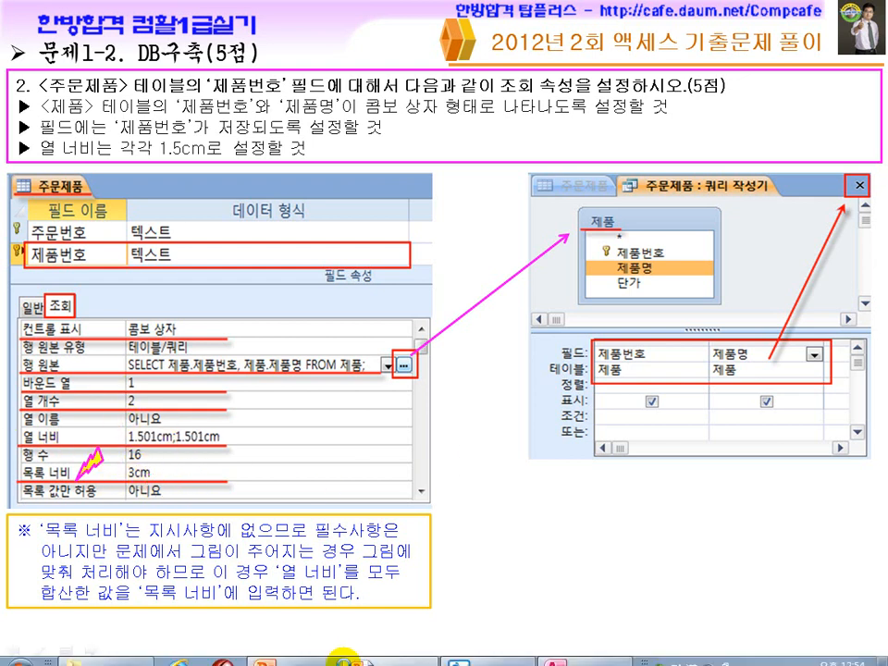
Switch back to Access and set the 제품번호 lookup's list width to 3cm
key("super")
left_click(582, 652)
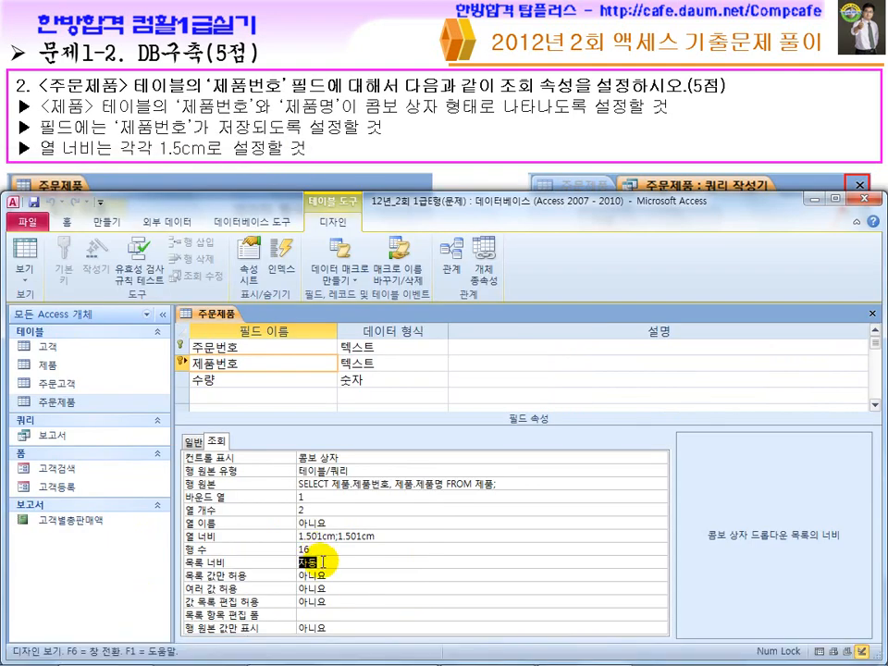
key("Return")
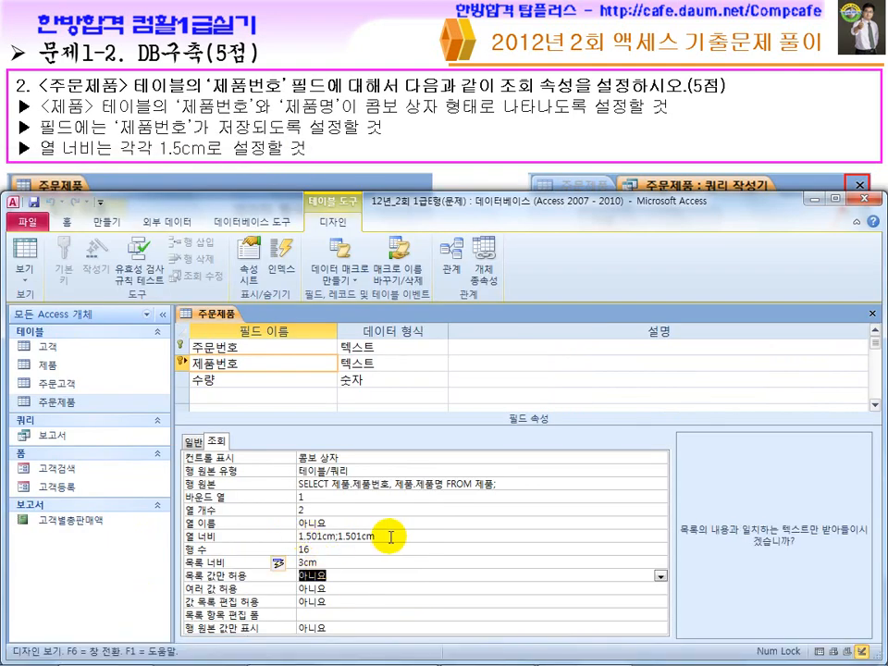
Save the new list width and recheck the first record's 제품번호 list in datasheet view before returning to design view
left_click(21, 261)
left_click(399, 380)
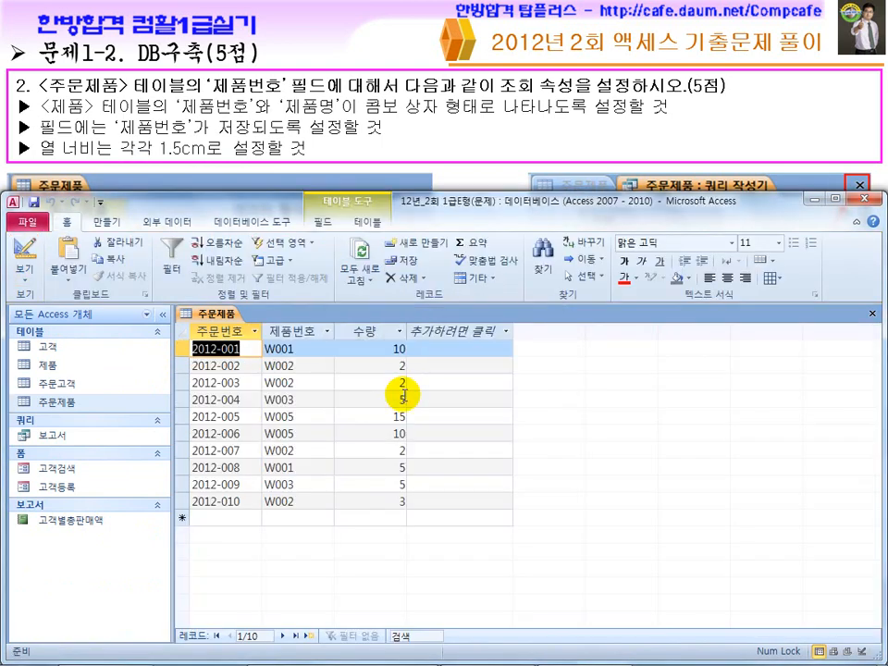
left_click(333, 356)
left_click(328, 349)
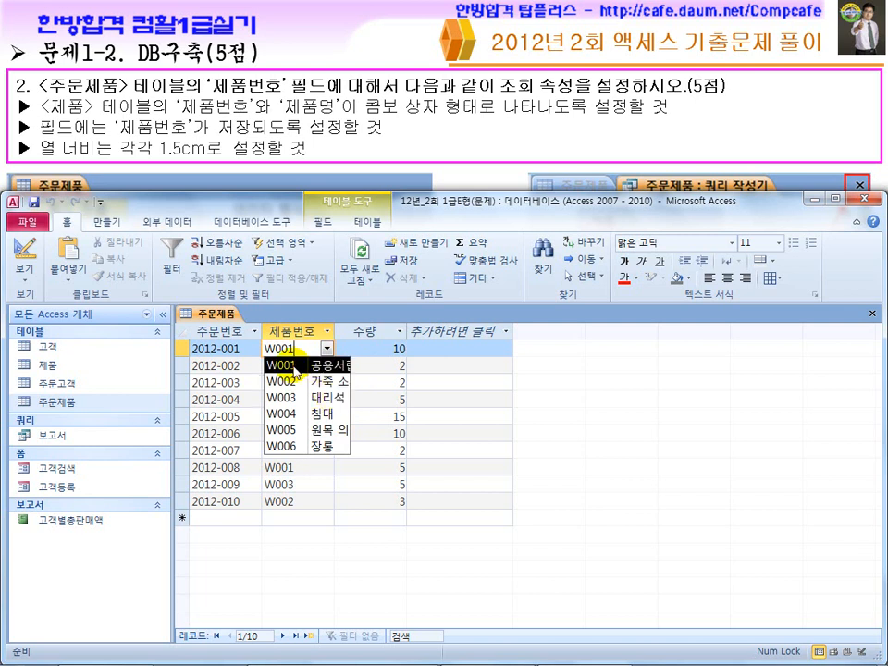
left_click(24, 254)
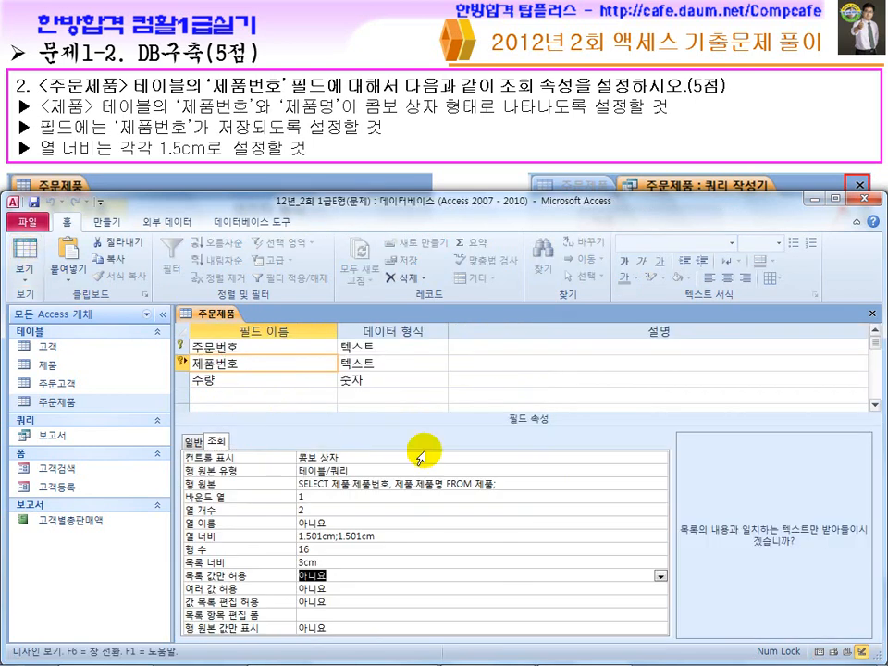
Bring task 3 on the table relationships into view in the Hangul document and close the 주문제품 table in Access
left_click(462, 647)
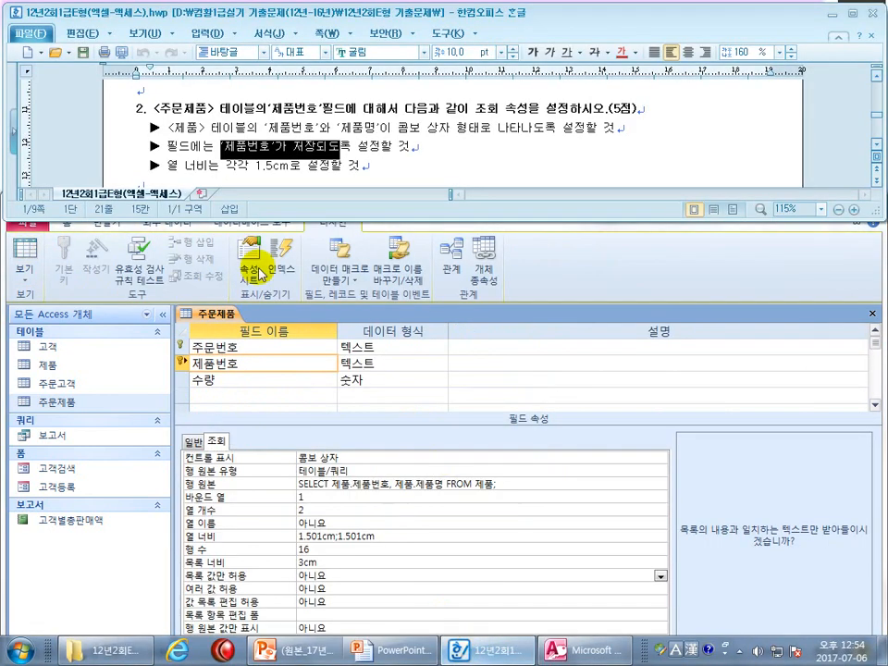
left_click(384, 148)
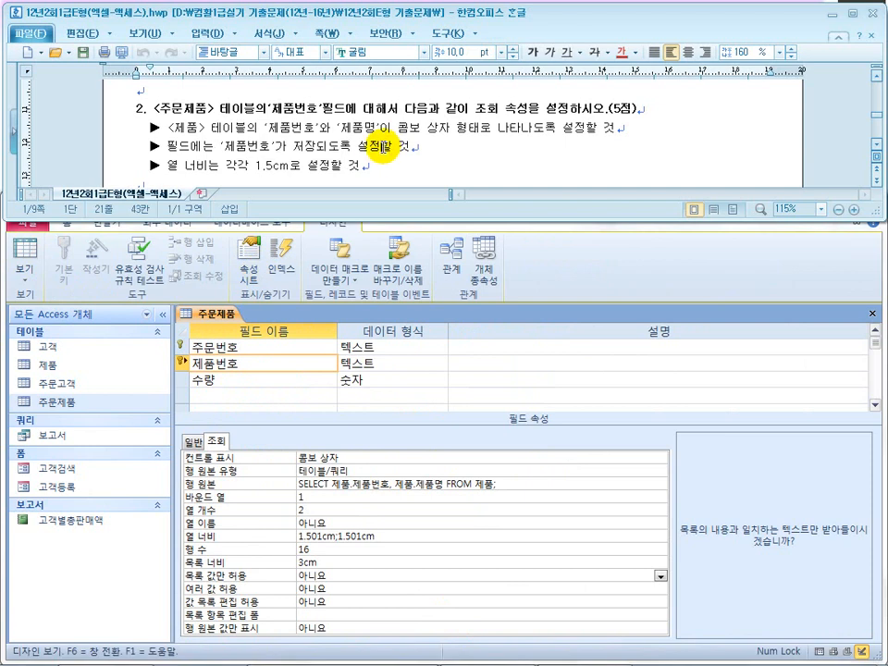
scroll(385, 148, "down", 3)
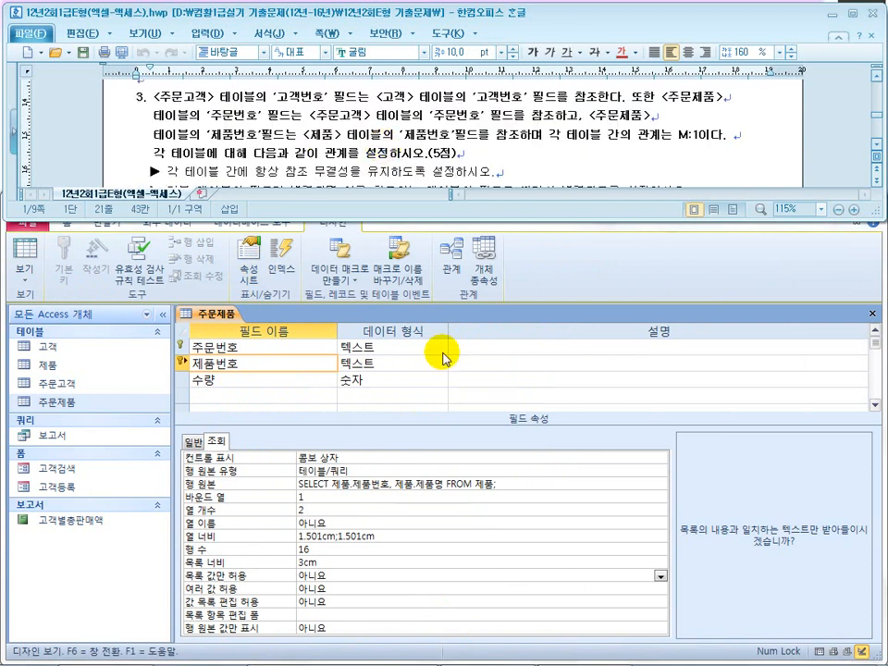
left_click(611, 314)
left_click(871, 314)
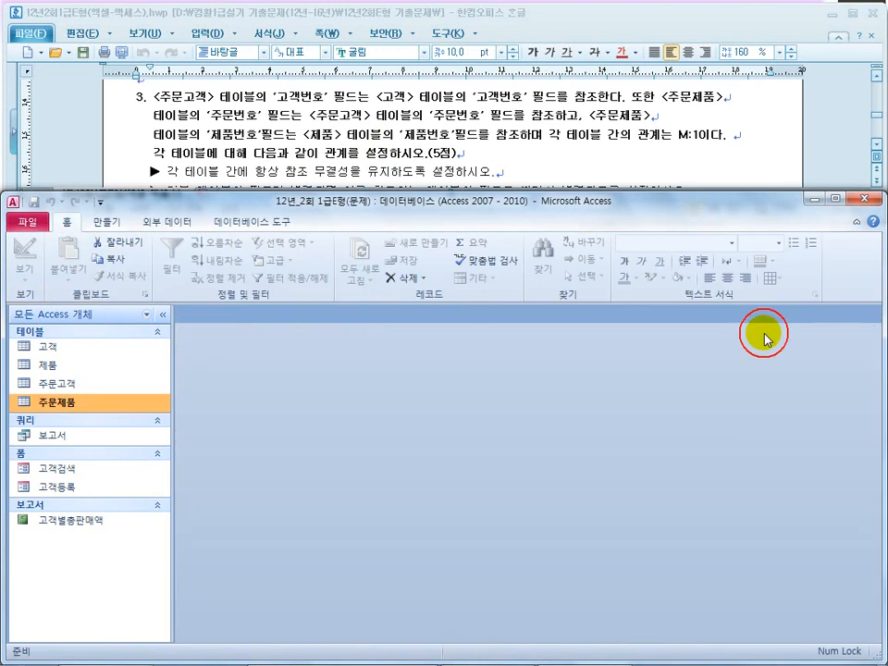
Review task 3's table references in the Hangul document and open the Relationships window in Access
left_click_drag(182, 97, 250, 100)
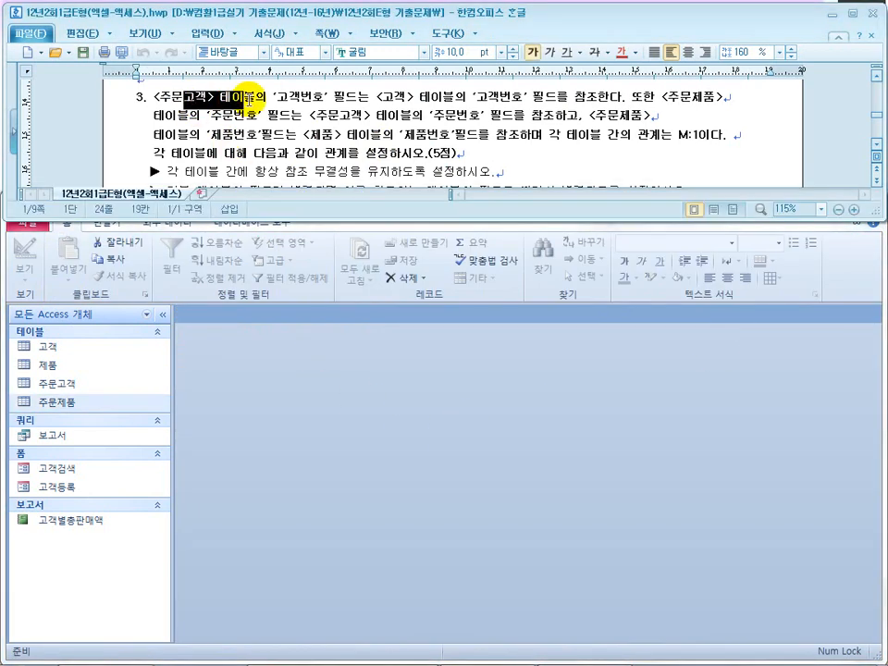
scroll(390, 97, "up", 1)
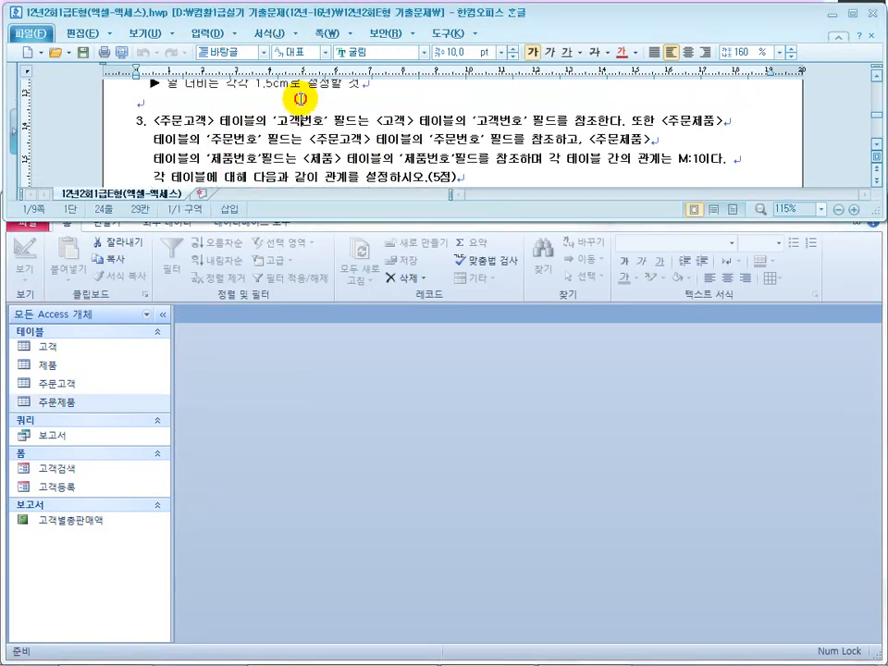
left_click(460, 128)
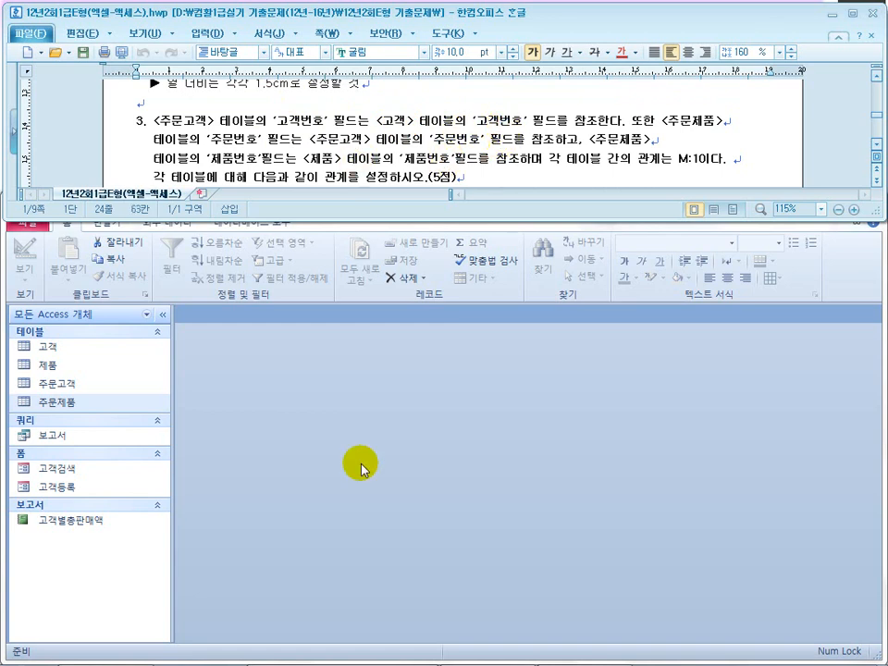
left_click(270, 347)
left_click(258, 223)
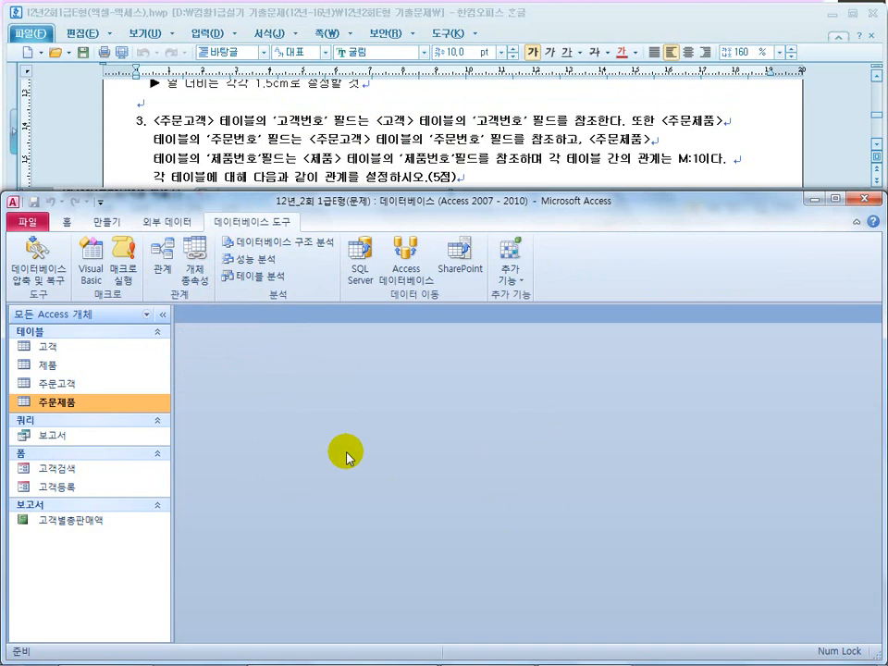
left_click(162, 270)
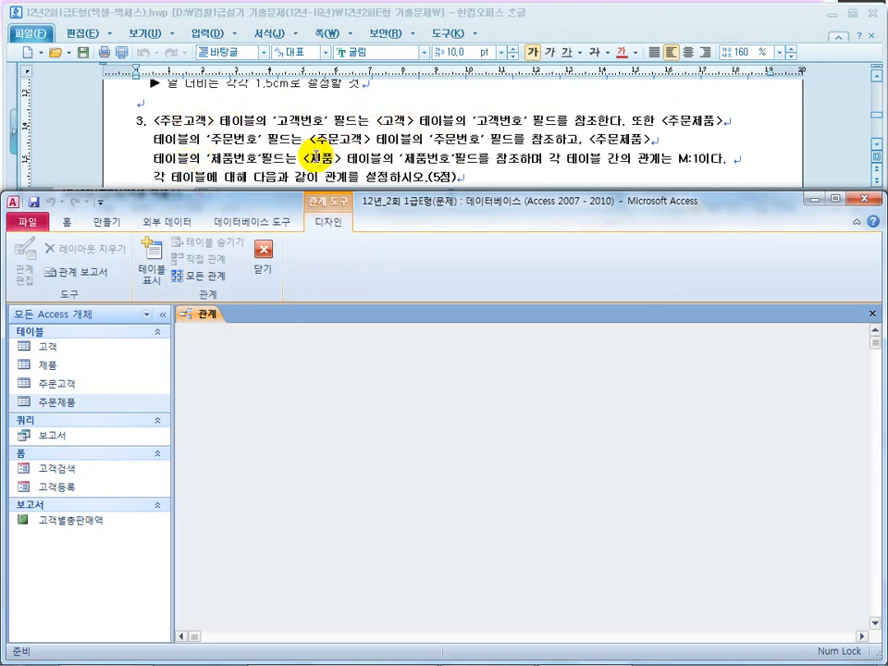
Add the 주문고객, 고객, 주문제품 and 제품 tables to the relationships layout
right_click(303, 434)
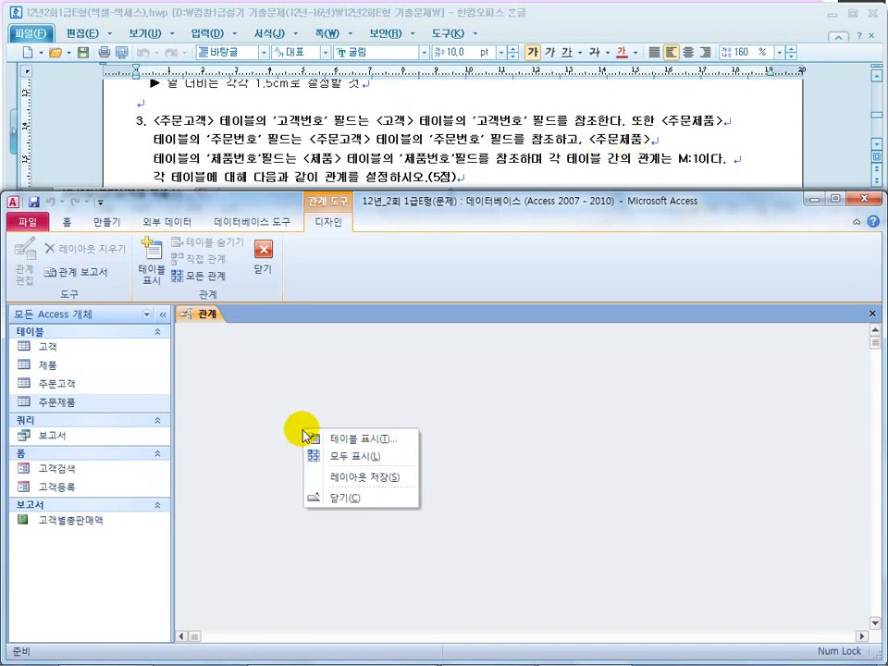
left_click(314, 439)
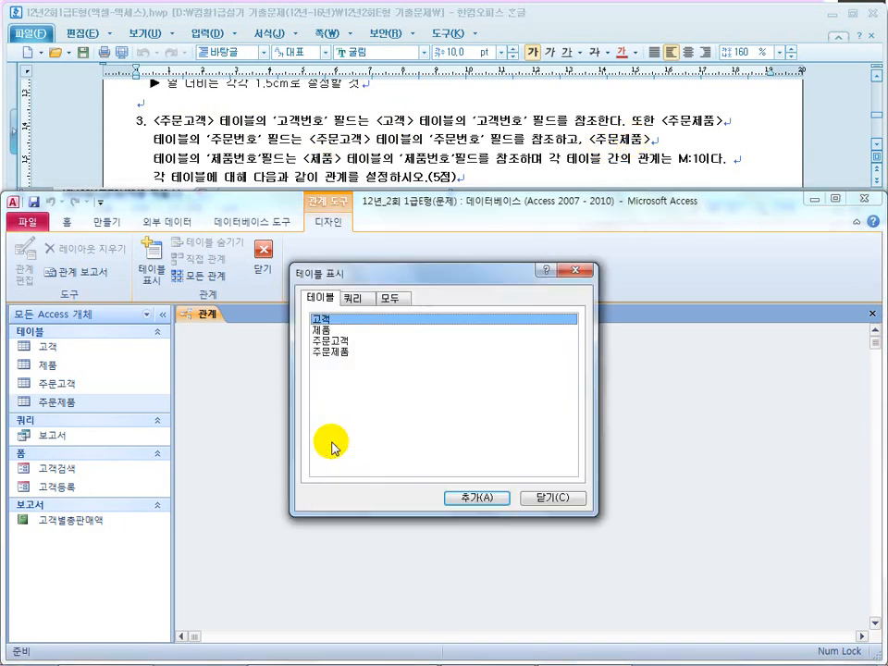
double_click(319, 340)
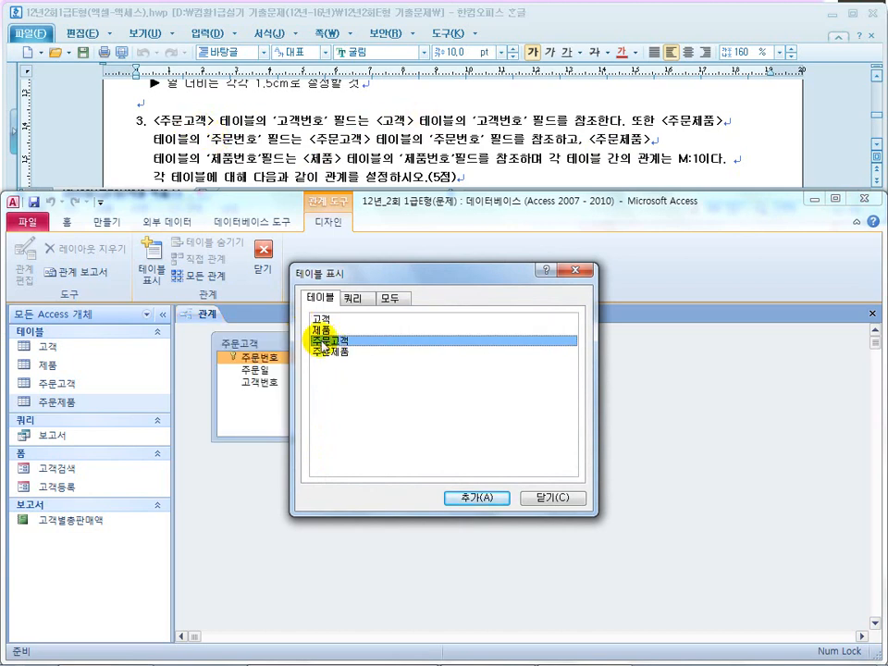
double_click(321, 319)
left_click_drag(400, 275, 610, 400)
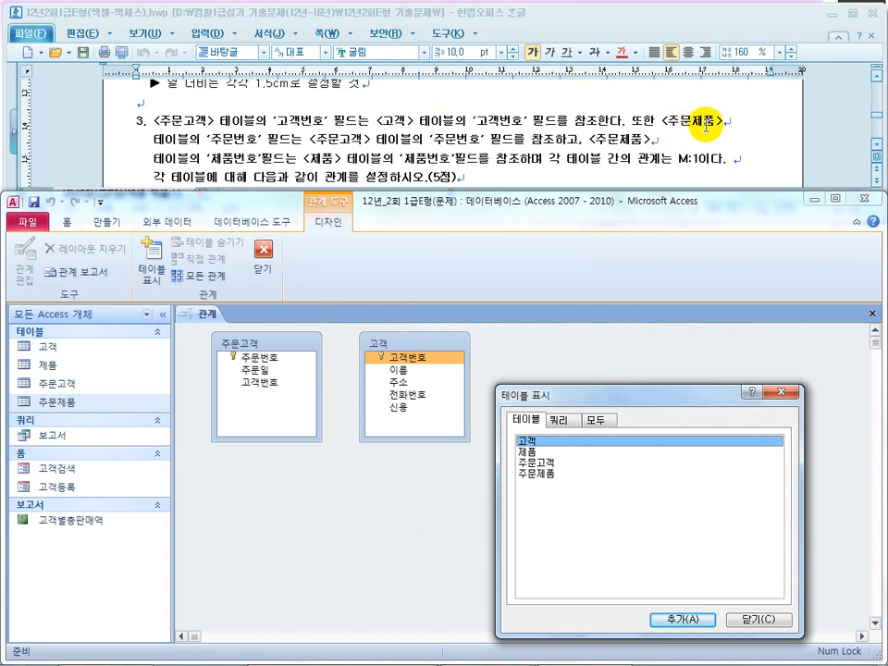
double_click(551, 474)
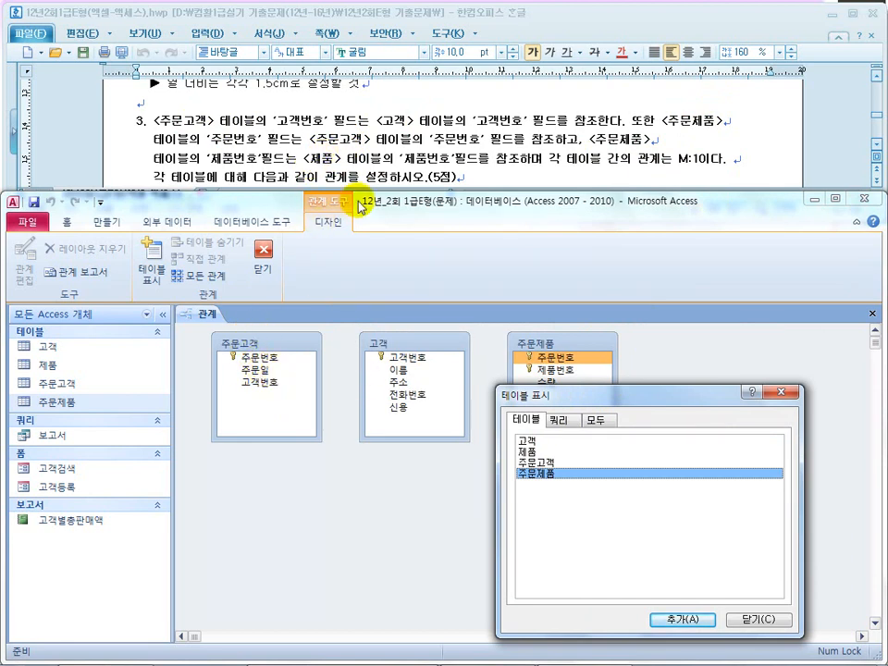
double_click(528, 451)
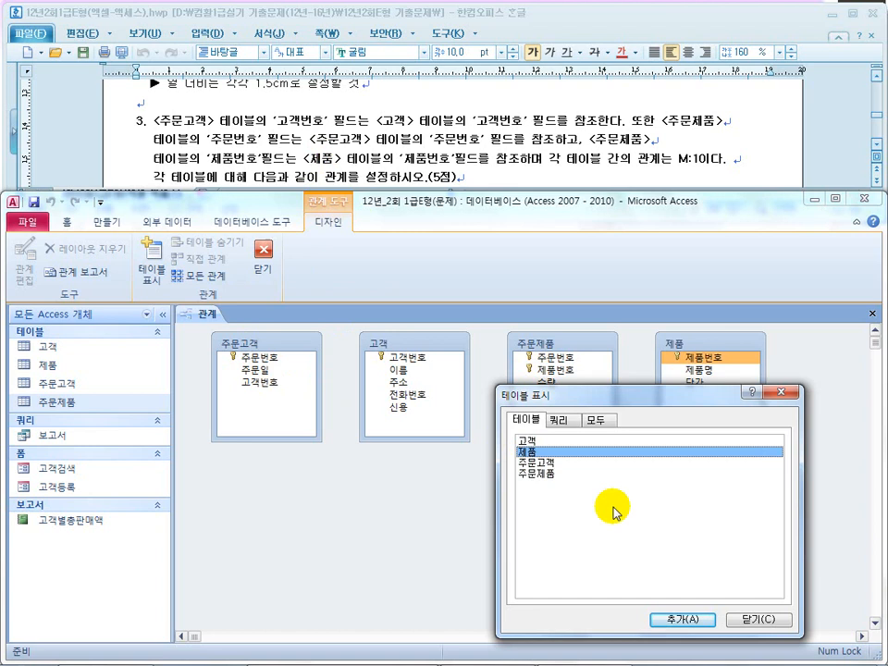
left_click(737, 621)
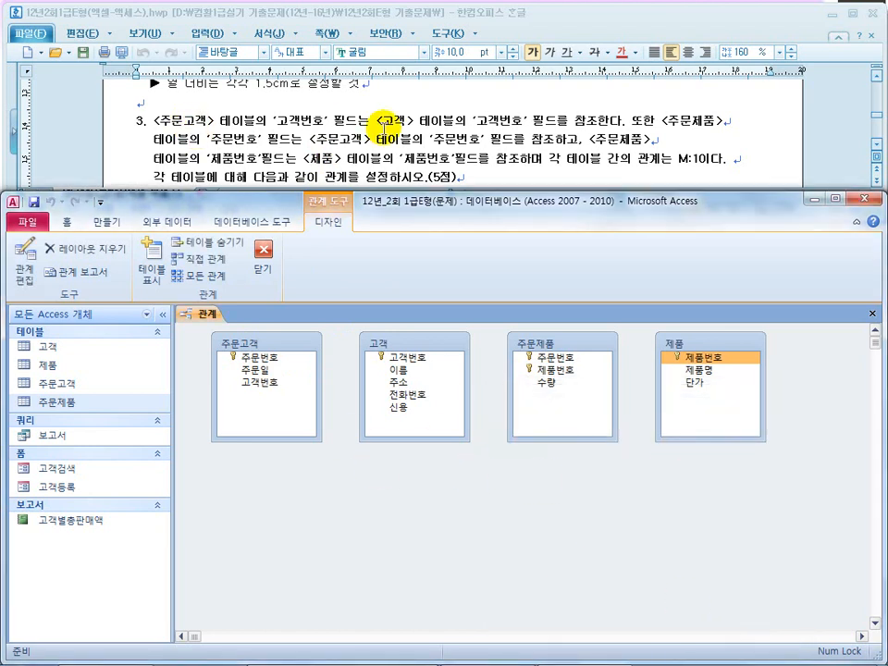
Start a relationship from the 고객 table's 고객번호 field to 고객번호 in 주문고객
left_click(407, 357)
left_click(270, 356)
left_click(406, 354)
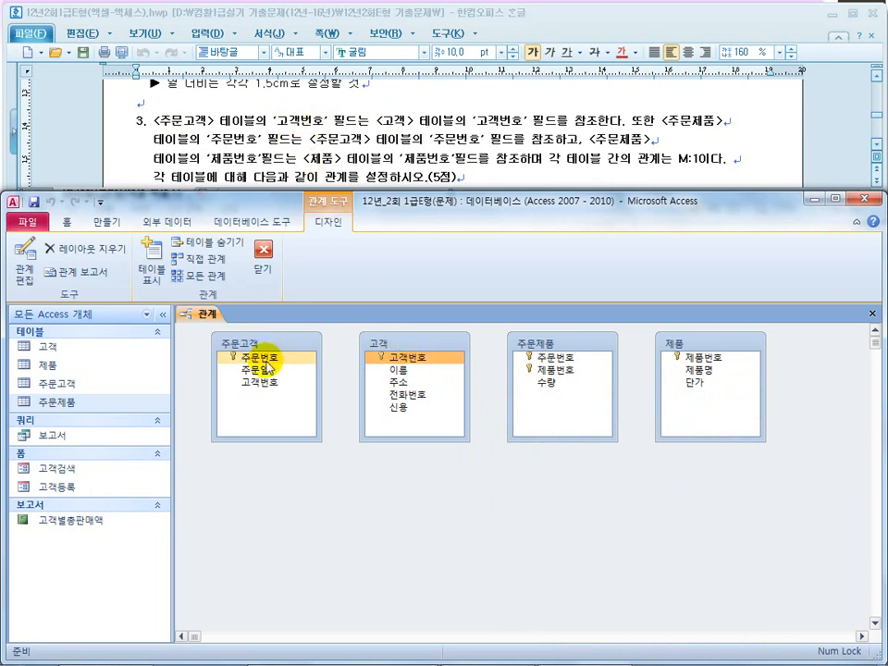
mouse_move(268, 387)
left_mouse_down()
mouse_move(399, 364)
mouse_move(290, 369)
mouse_move(285, 387)
left_mouse_up()
left_click_drag(396, 359, 267, 389)
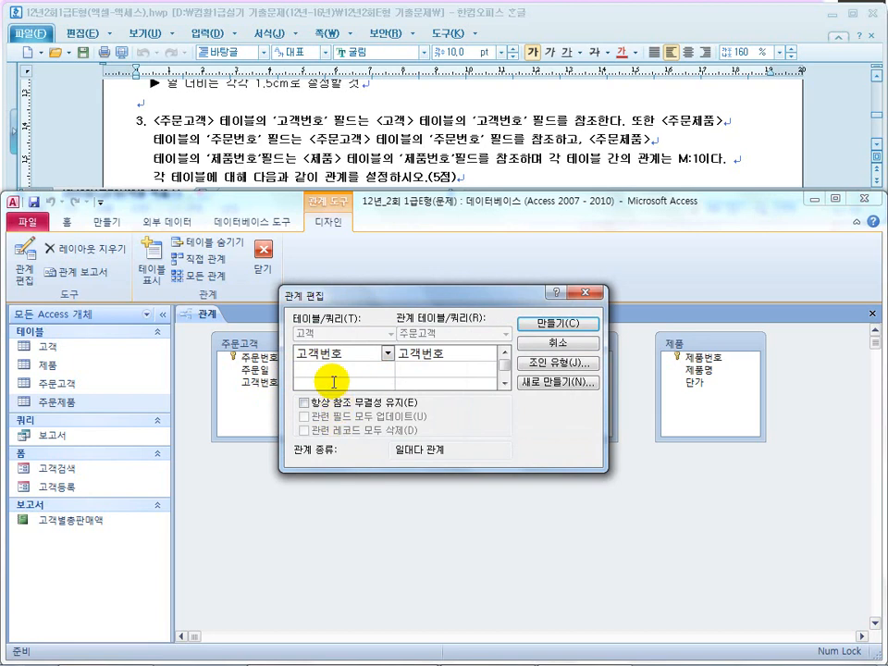
Following task 3's conditions, enable 항상 참조 무결성 유지 and 관련 필드 모두 업데이트 for the 고객번호 relationship and create it
left_click(395, 148)
scroll(395, 148, "down", 3)
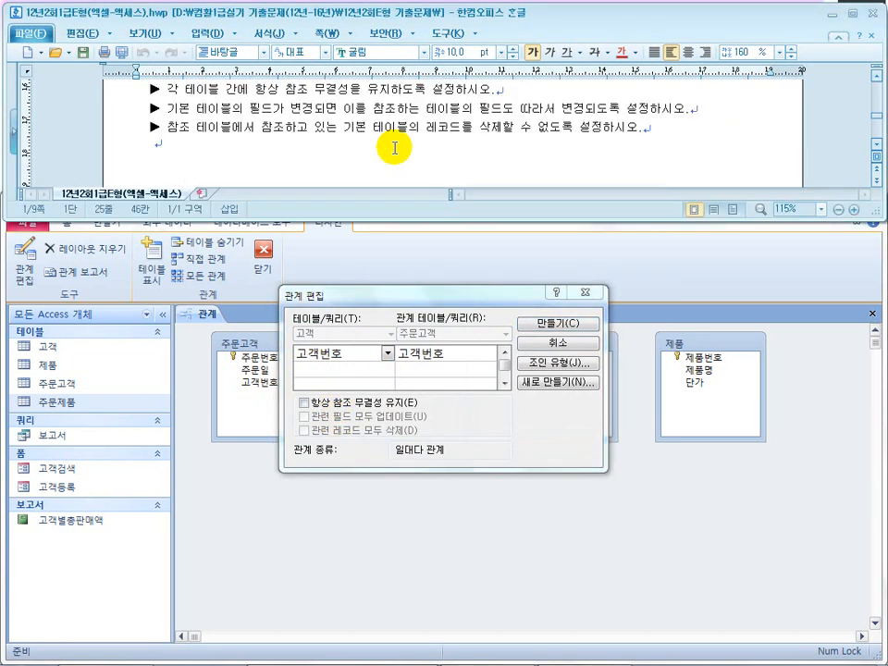
left_click_drag(366, 90, 444, 90)
left_click(349, 404)
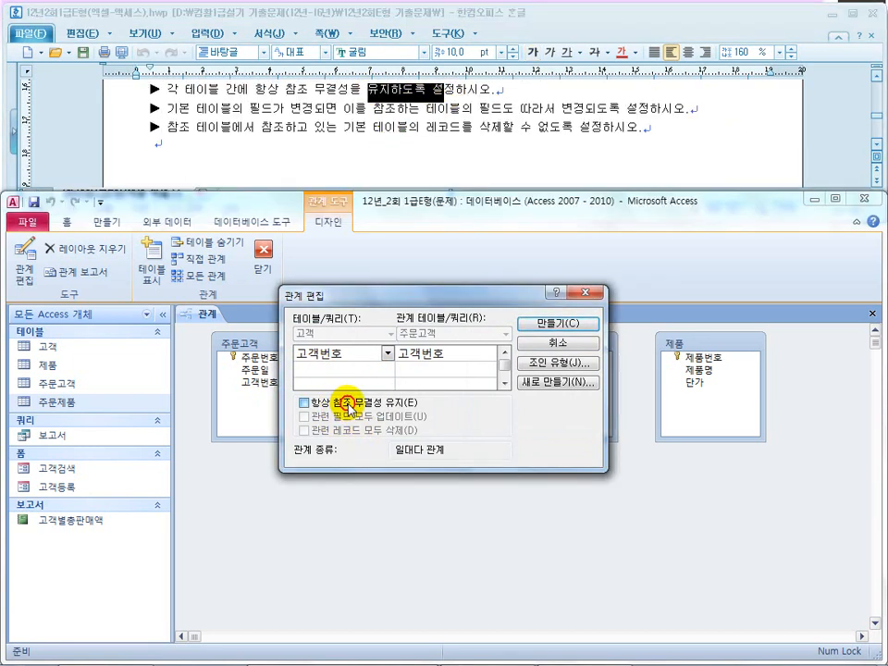
left_click_drag(532, 109, 595, 109)
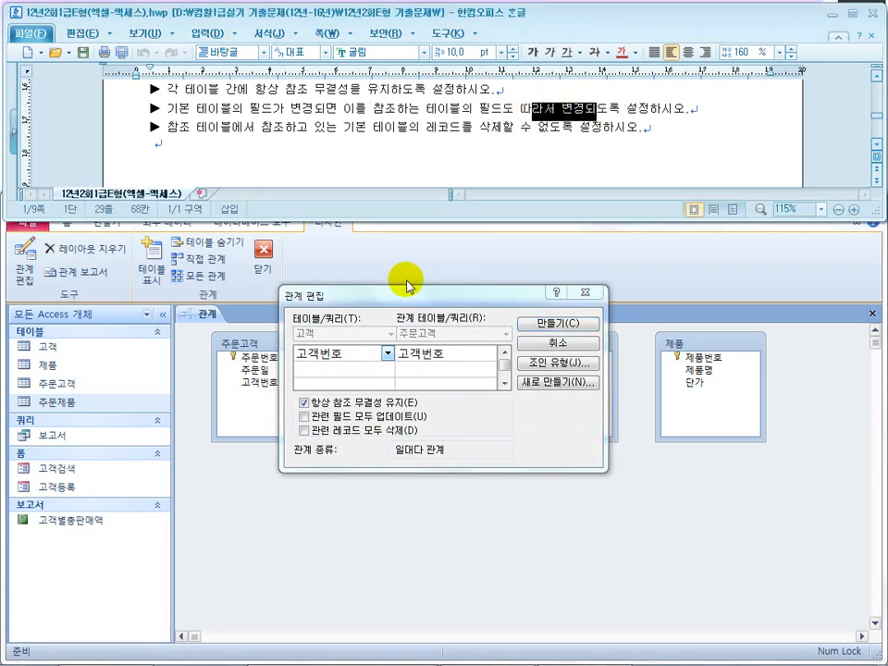
left_click(304, 417)
left_click_drag(562, 128, 459, 129)
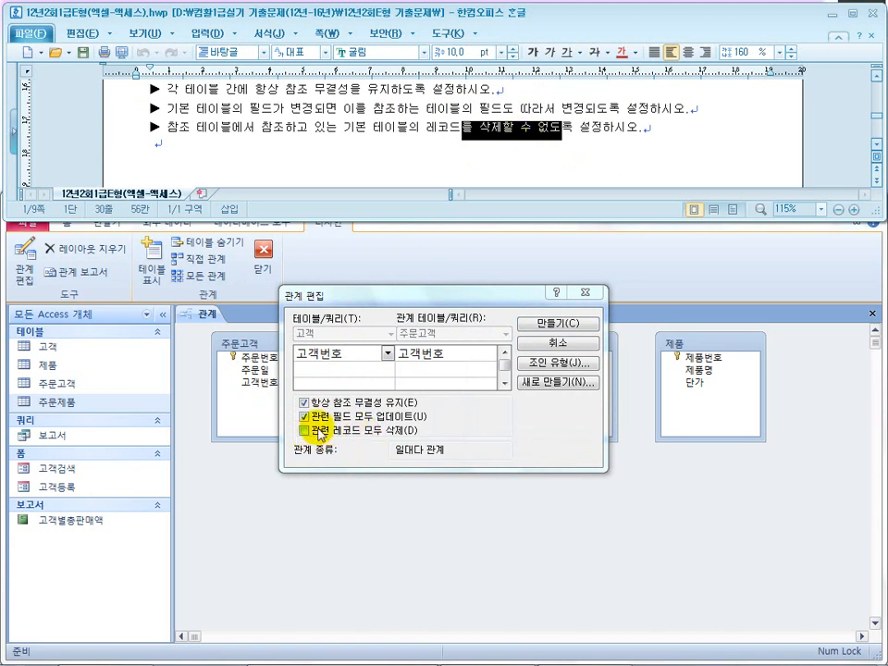
left_click(557, 323)
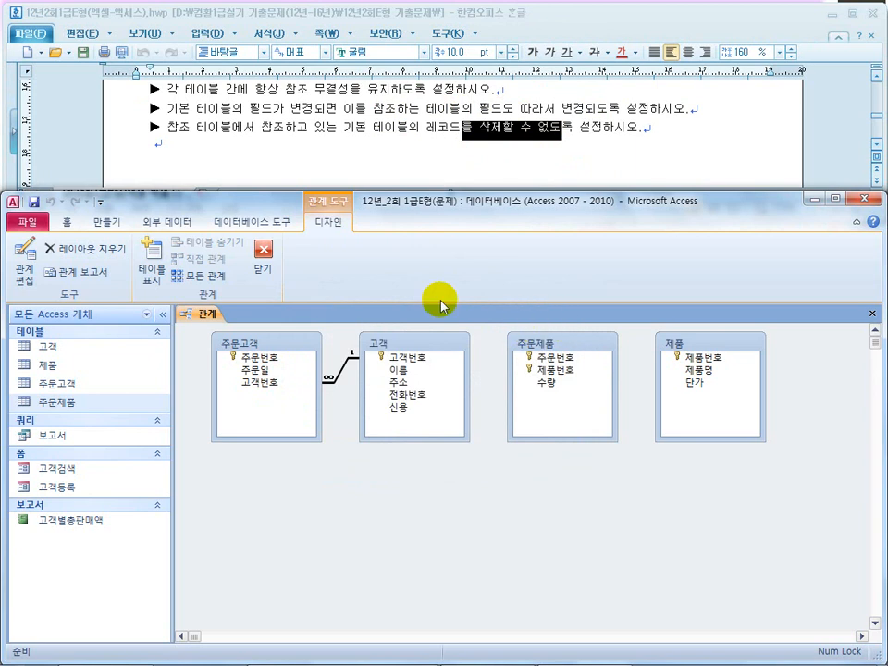
Recheck task 3's text and rearrange the layout so 주문제품, 주문고객 and 고객 stand side by side in that order
left_click(363, 172)
scroll(362, 172, "up", 3)
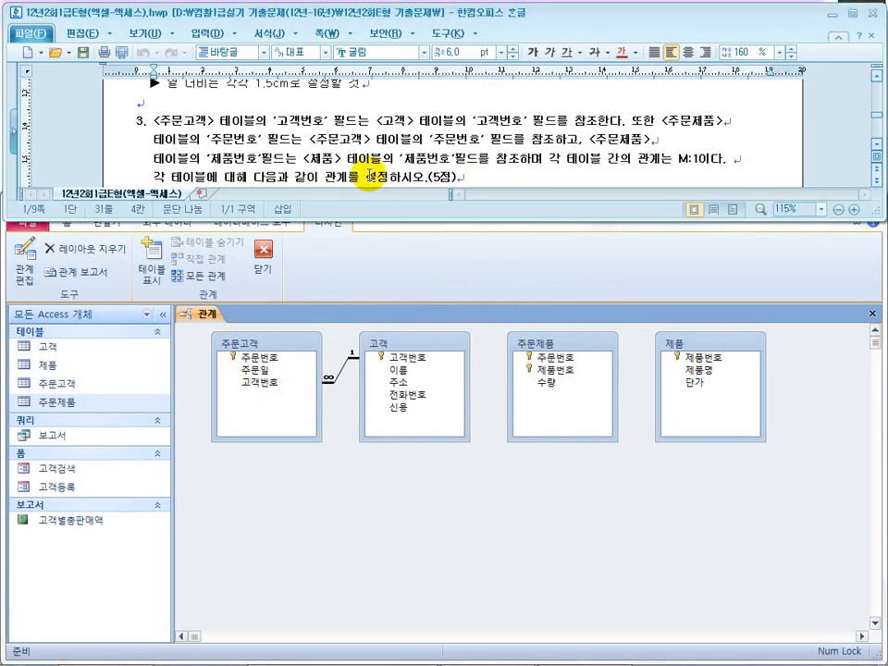
left_click(289, 155)
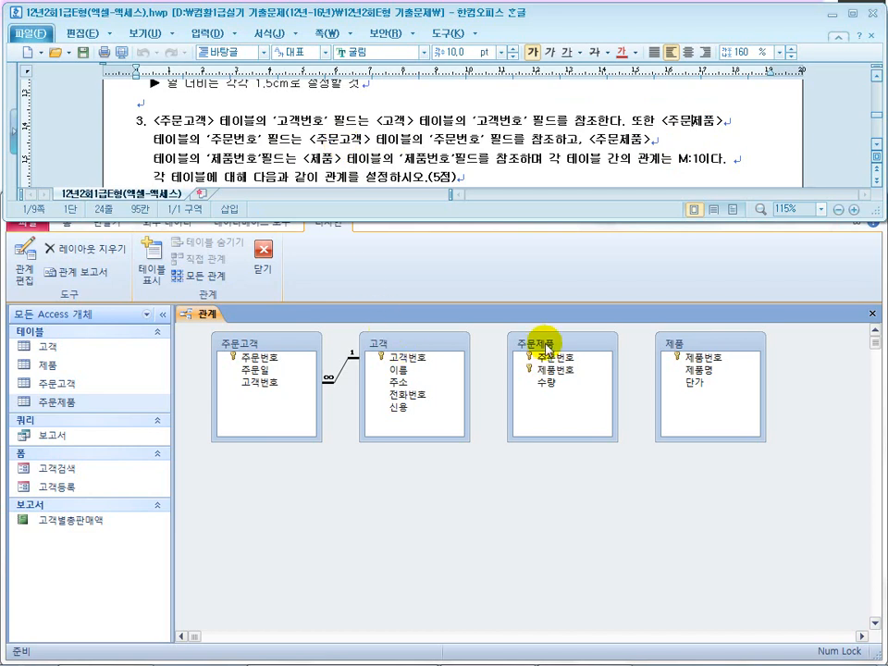
left_click_drag(545, 350, 246, 474)
left_click_drag(383, 342, 506, 343)
left_click_drag(287, 347, 418, 350)
left_click_drag(230, 471, 223, 344)
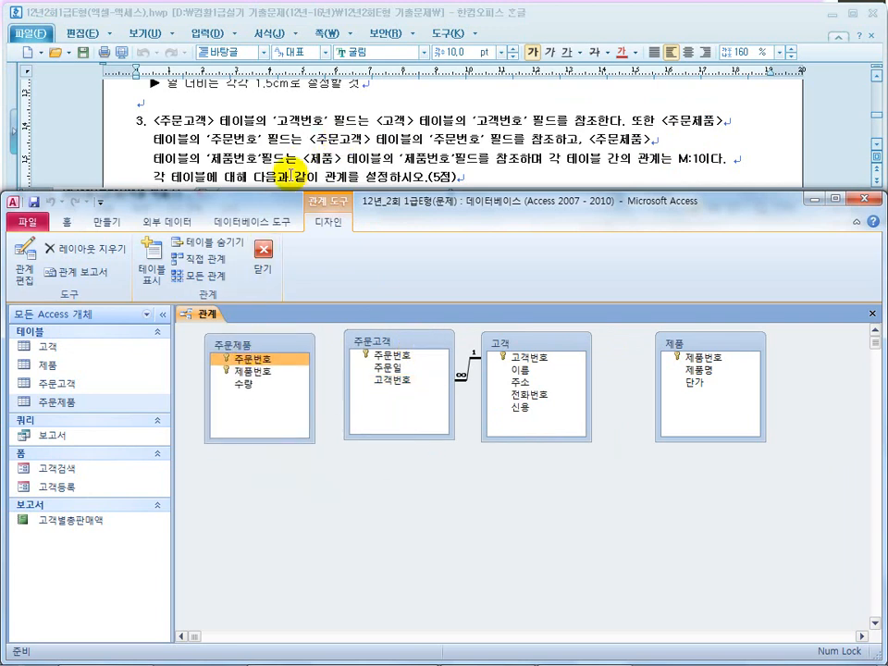
Relate 주문제품 to 주문고객 on 주문번호 with 항상 참조 무결성 유지 and 관련 필드 모두 업데이트, spacing the tables apart slightly
left_click_drag(238, 357, 381, 366)
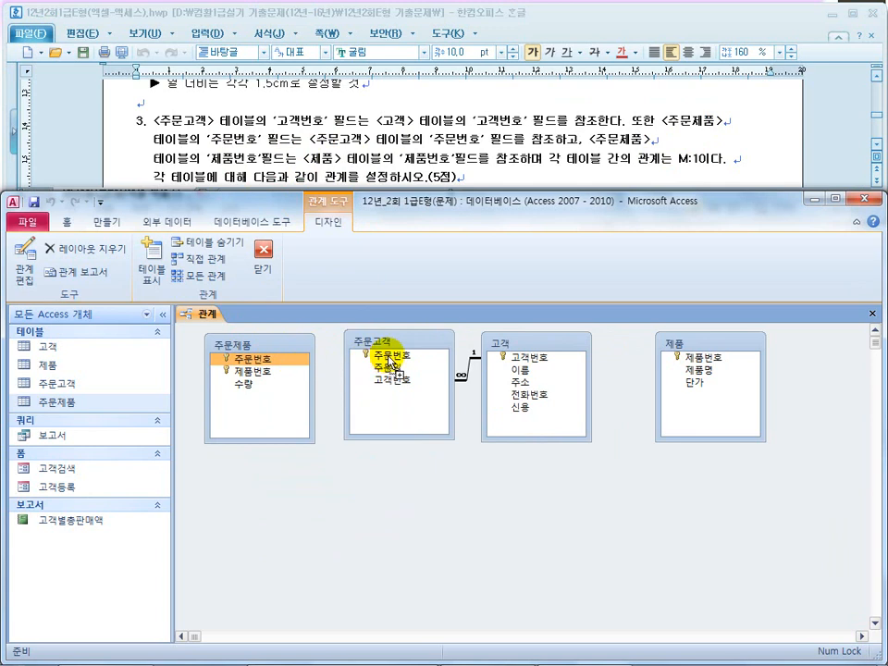
left_click_drag(392, 359, 392, 358)
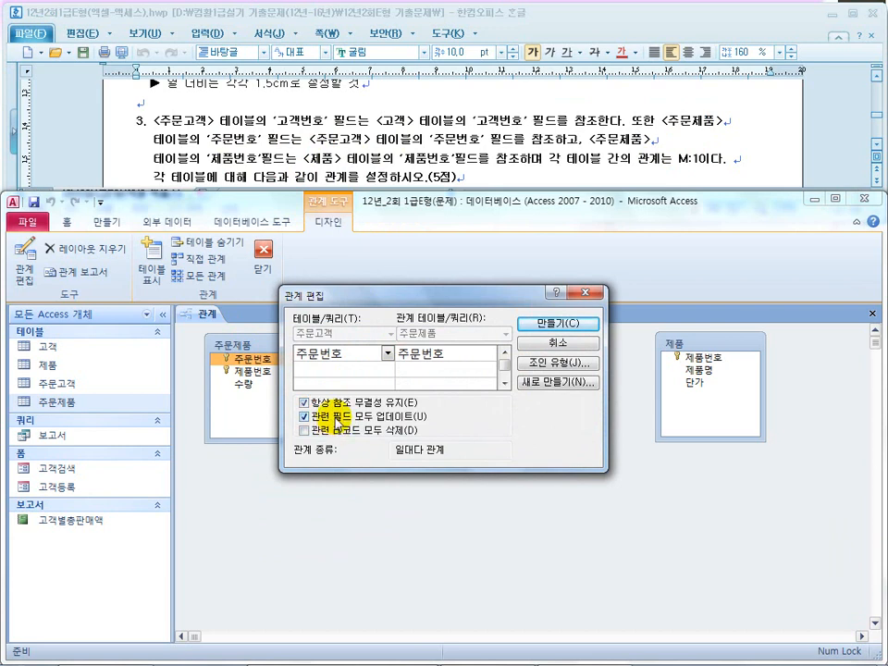
left_click(565, 322)
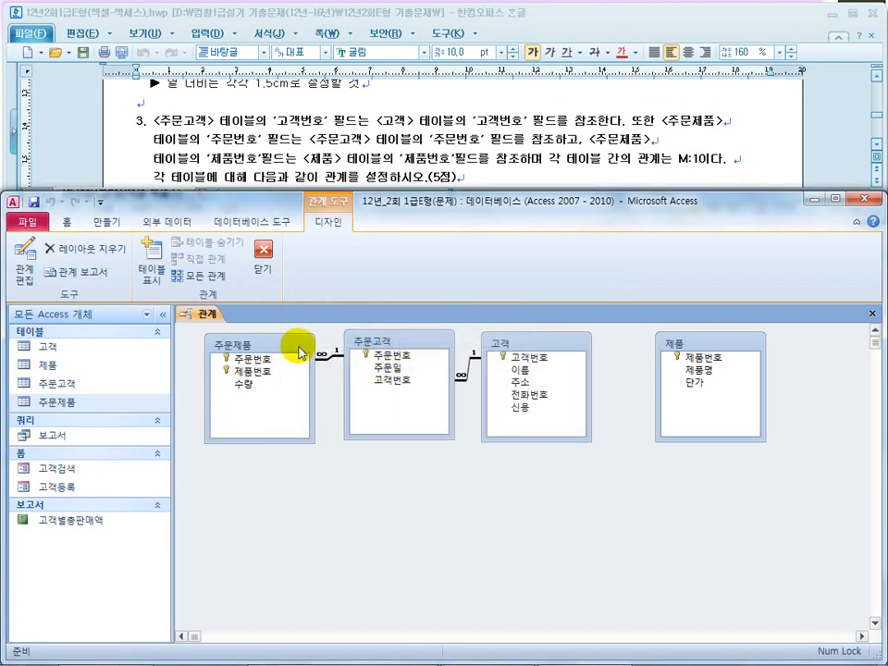
left_click_drag(293, 346, 280, 347)
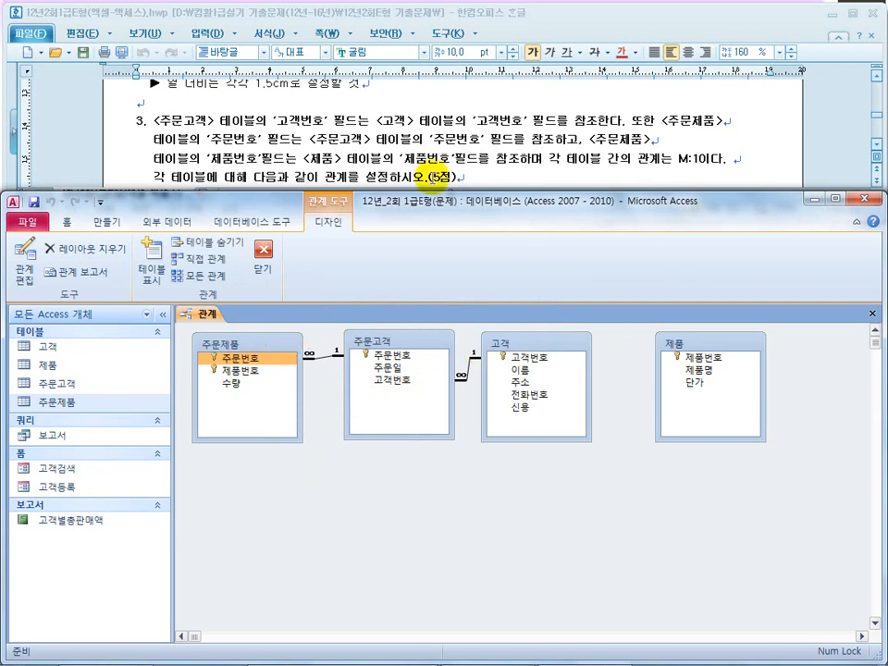
Reread the 제품번호 reference in task 3 and rearrange the tables so 제품 sits directly before 주문제품
left_click_drag(375, 140, 524, 140)
left_click(422, 134)
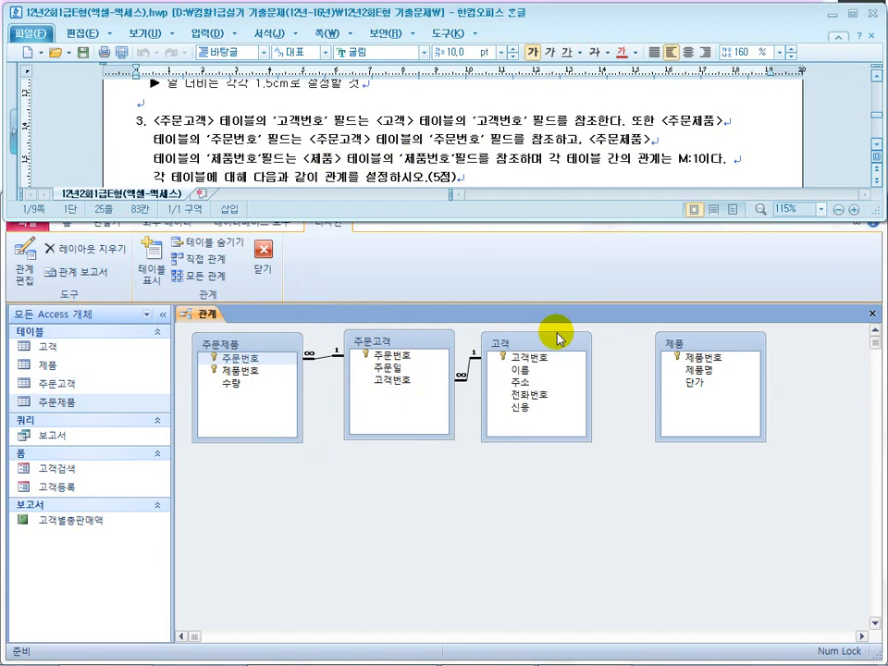
left_click(709, 341)
left_click_drag(710, 341, 291, 482)
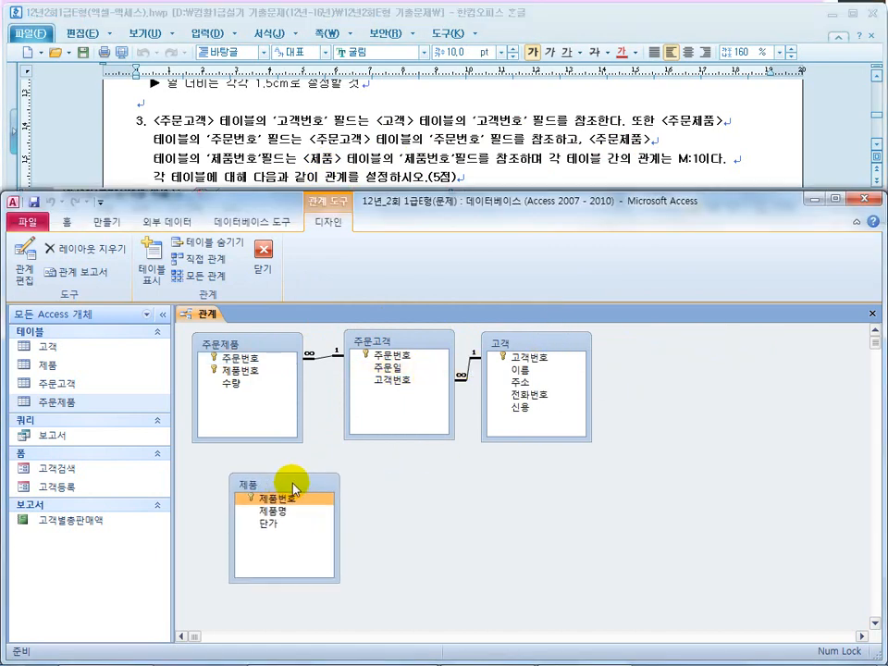
left_click_drag(530, 347, 650, 347)
left_click_drag(408, 341, 532, 344)
left_click_drag(248, 346, 377, 345)
left_click_drag(276, 483, 244, 350)
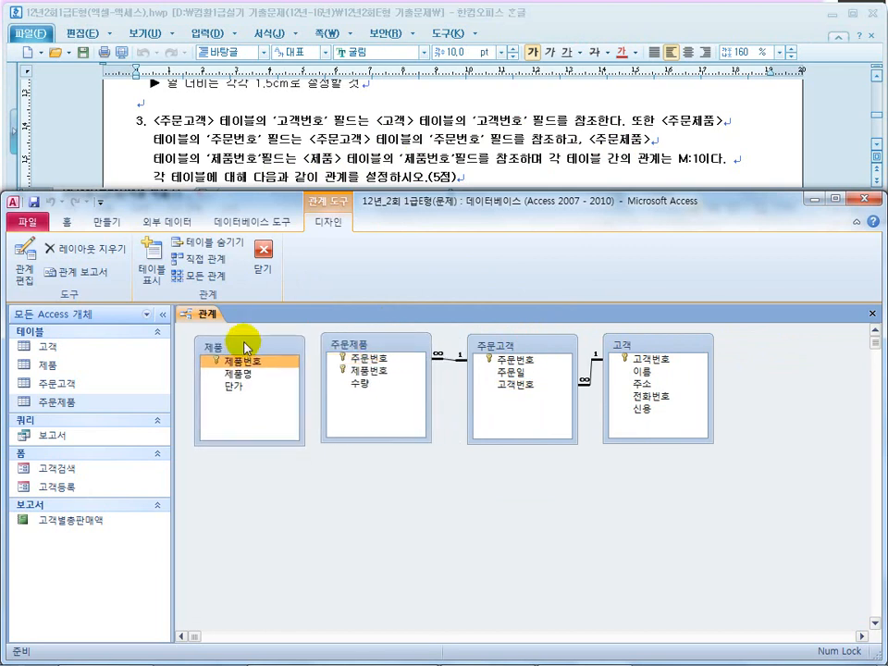
Relate 주문제품 to 제품 on 제품번호 with 항상 참조 무결성 유지 and 관련 필드 모두 업데이트, moving 제품 slightly away
left_click_drag(361, 369, 252, 365)
left_click(338, 403)
left_click(340, 416)
left_click(527, 323)
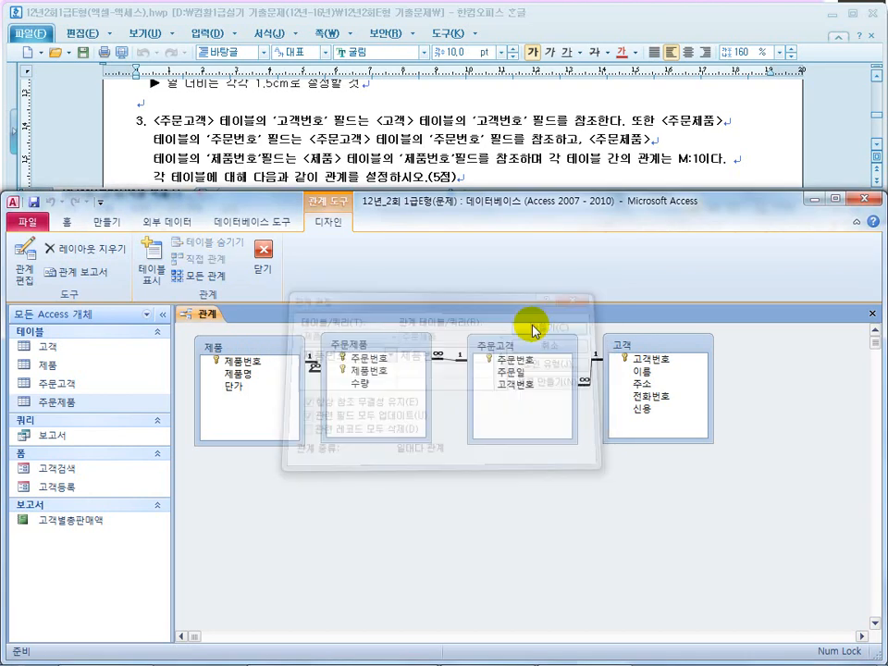
left_click_drag(277, 348, 265, 350)
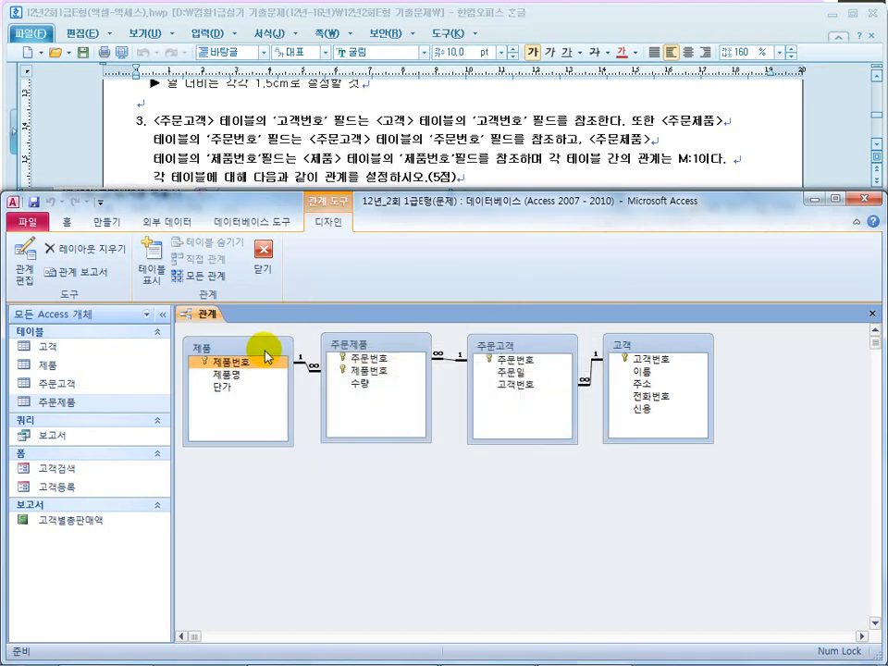
Check task 3's score and conditions in the Hangul document and close the Relationships window in Access
left_click(408, 166)
scroll(407, 165, "down", 2)
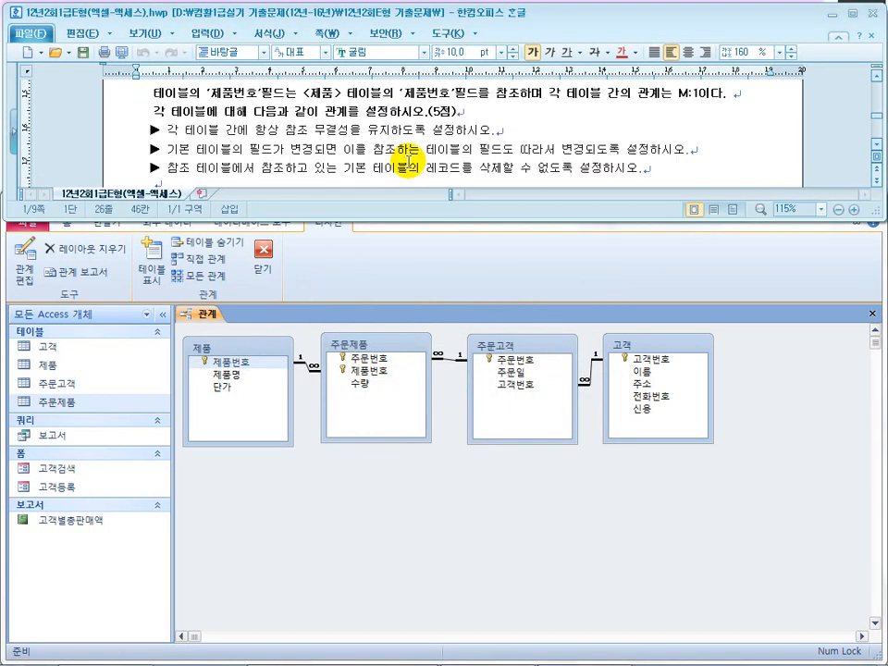
left_click_drag(455, 112, 433, 112)
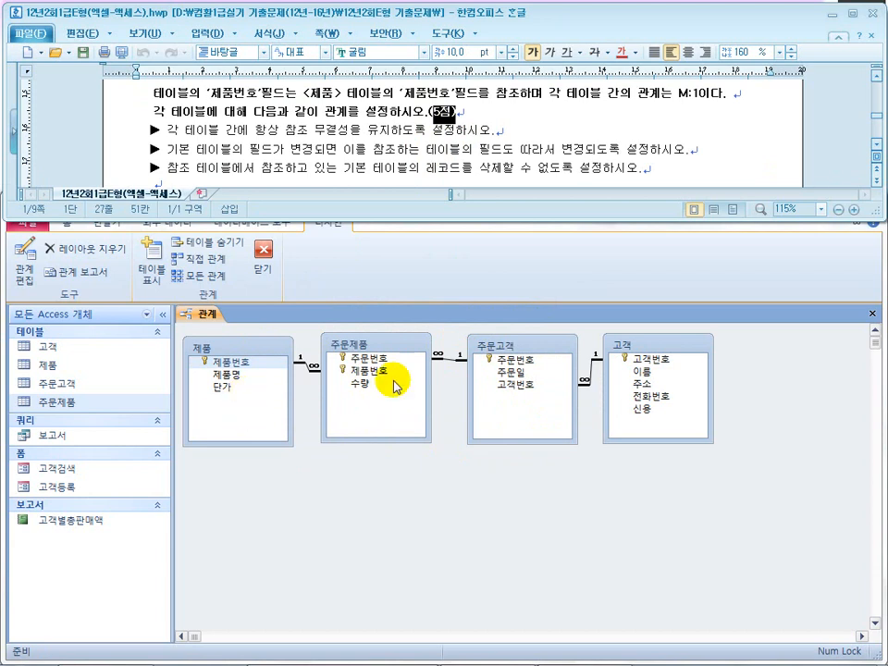
left_click(469, 146)
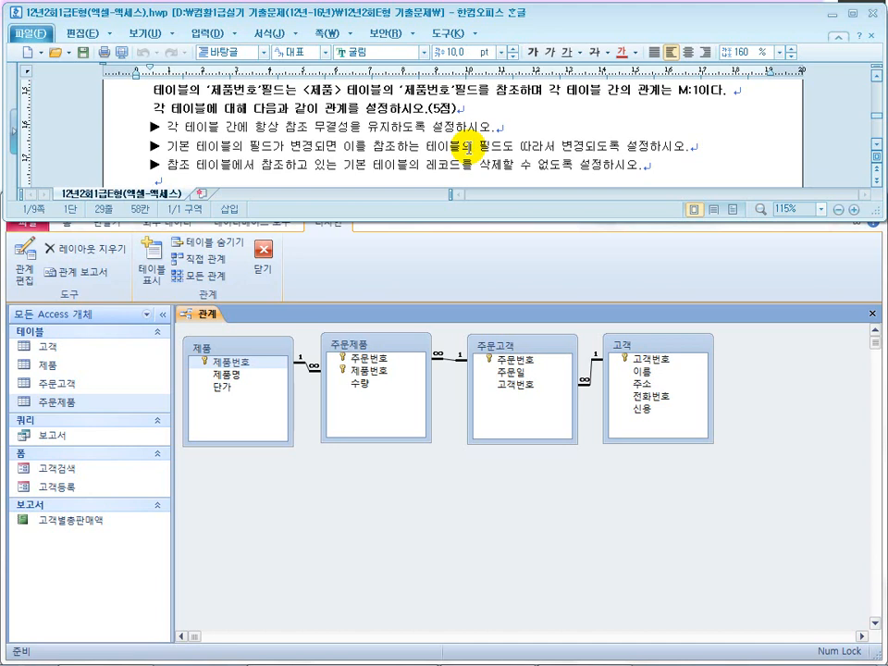
left_click(267, 259)
left_click(267, 259)
left_click(357, 379)
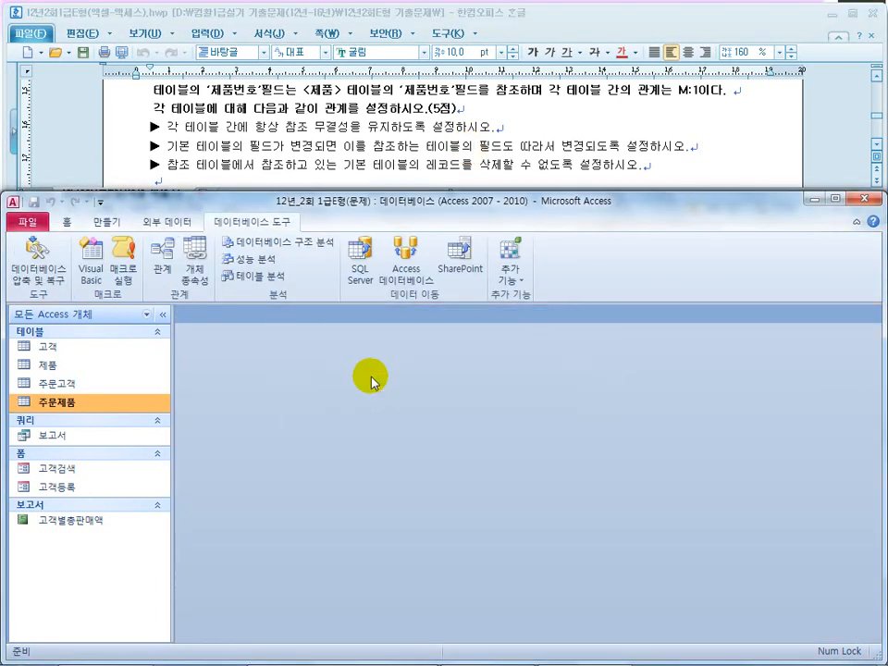
Read 문제2 task 1 ① in the Hangul document, highlighting the 'Image' control and the picture name 로고.jpg
left_click(366, 149)
scroll(375, 154, "down", 5)
scroll(376, 156, "down", 4)
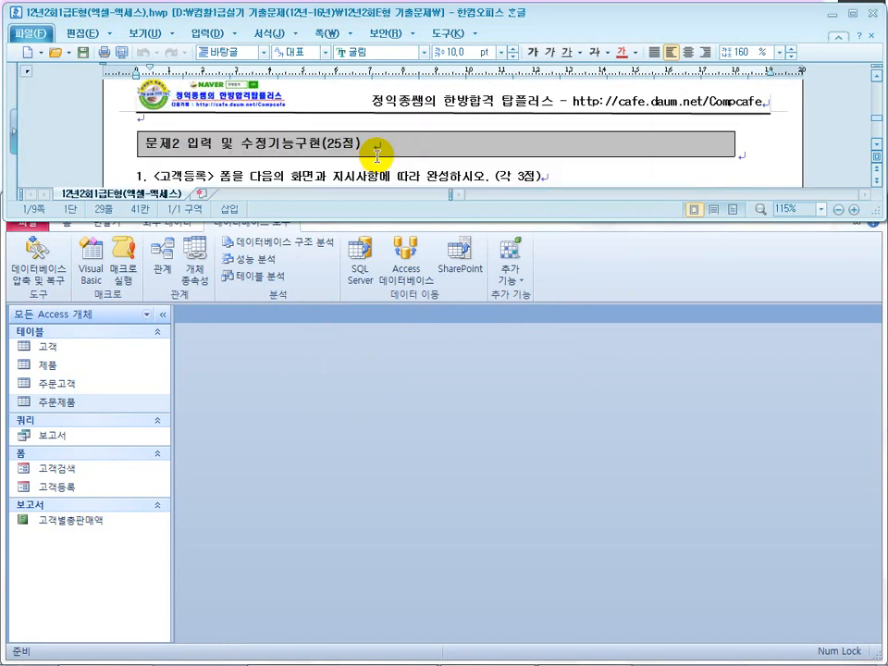
left_click(318, 175)
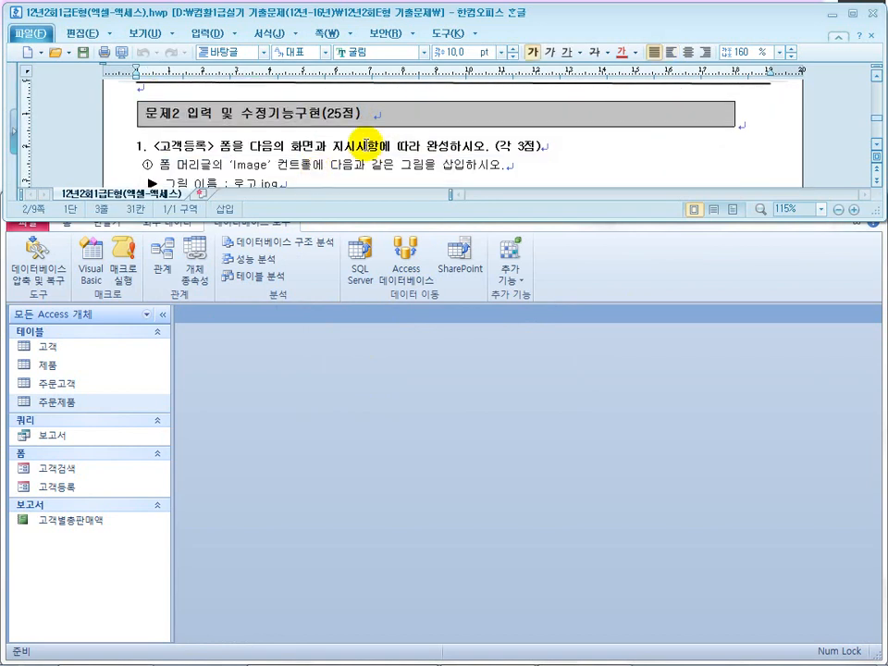
scroll(356, 146, "down", 1)
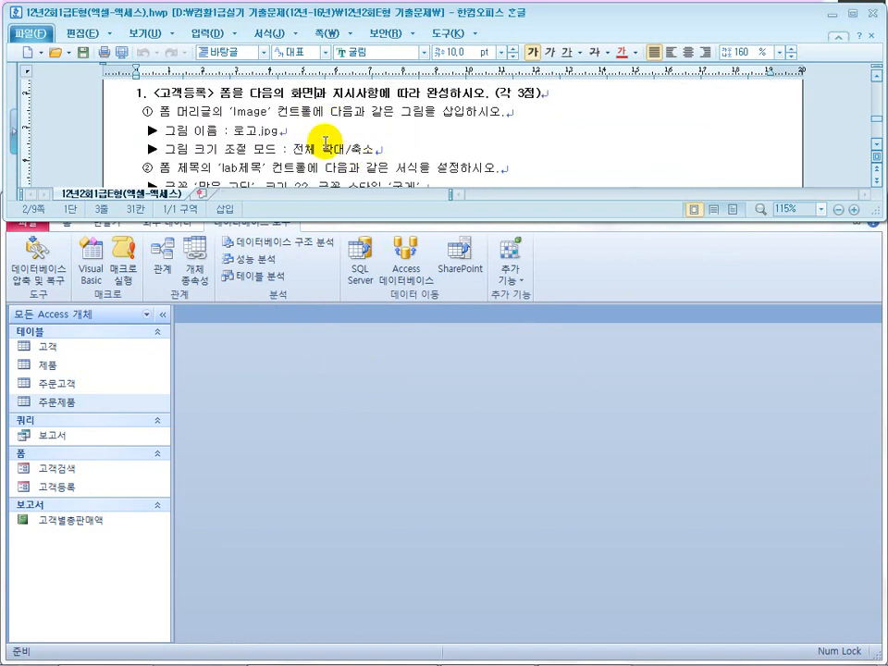
left_click_drag(199, 113, 268, 113)
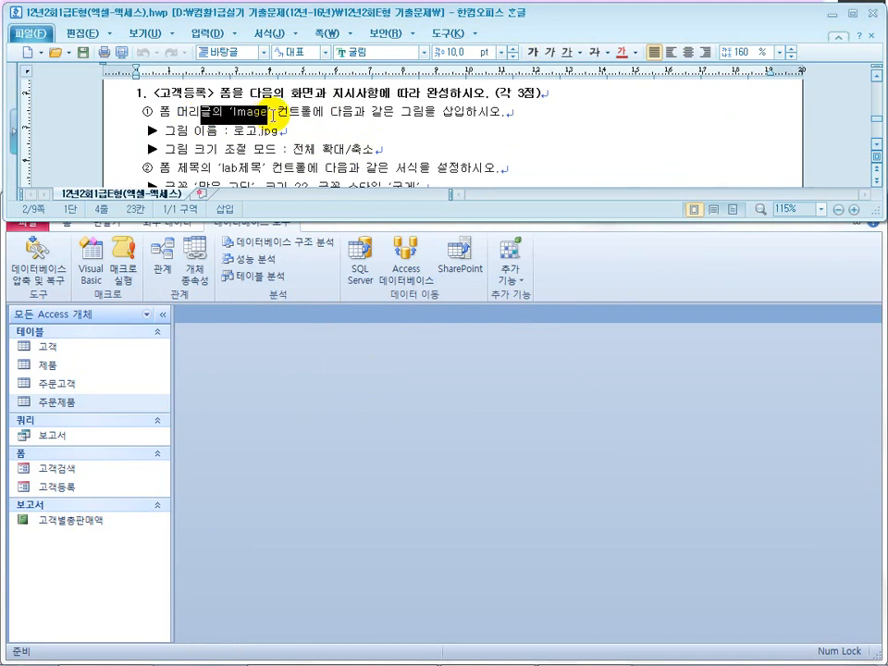
left_click_drag(330, 112, 440, 113)
left_click_drag(279, 131, 235, 133)
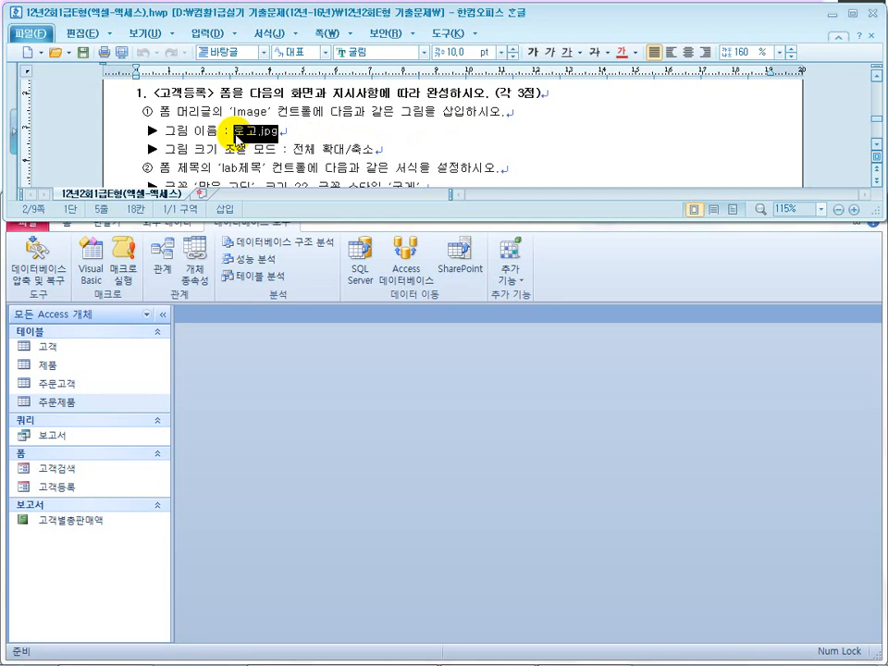
Switch to Windows Explorer and locate 로고.JPG in the 12년2회E형 기출문제 folder
key("super")
left_click(109, 657)
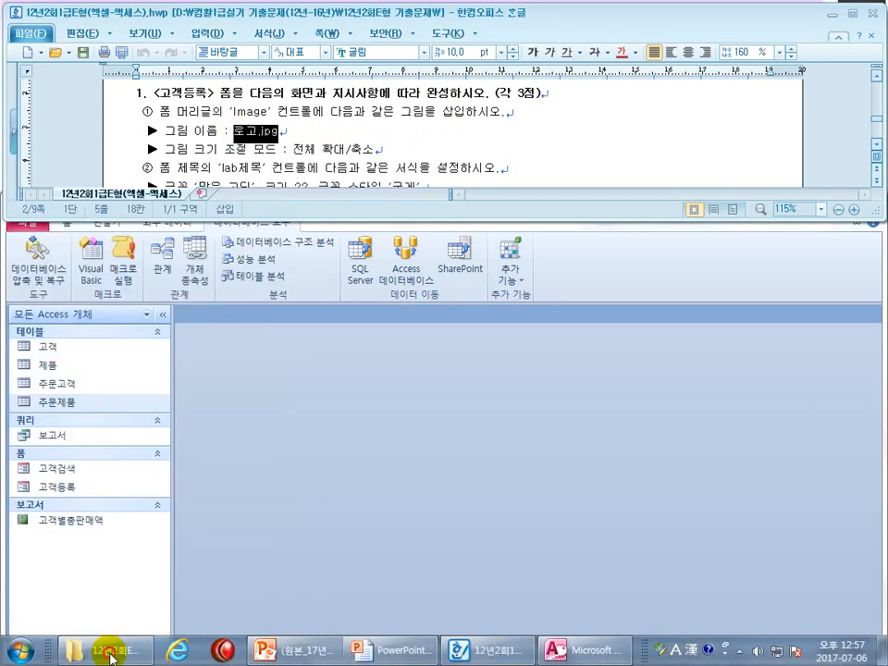
left_click(248, 260)
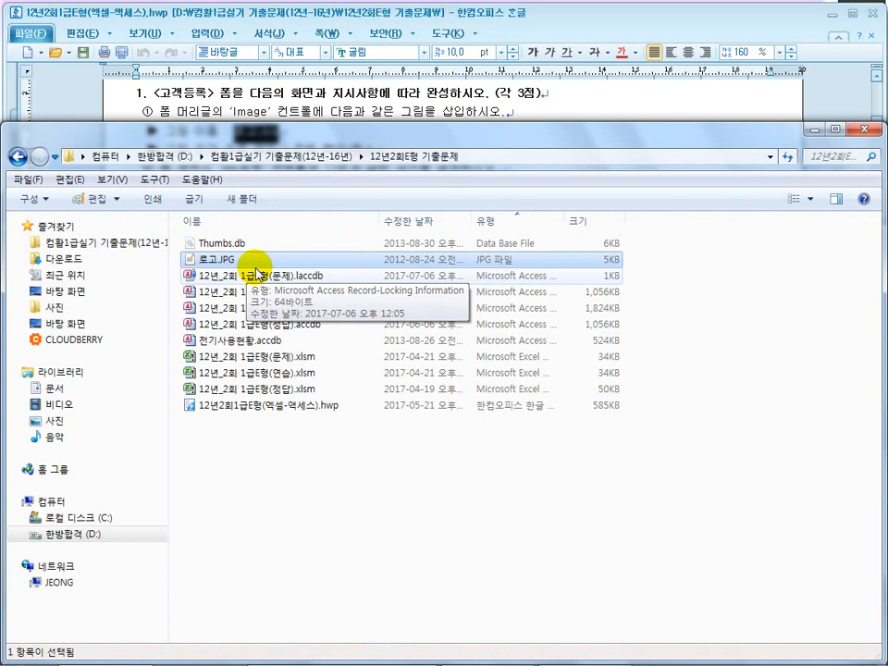
Look up the 외부데이터 위치 path in the exam instructions of the Hangul document and highlight it
left_click(421, 102)
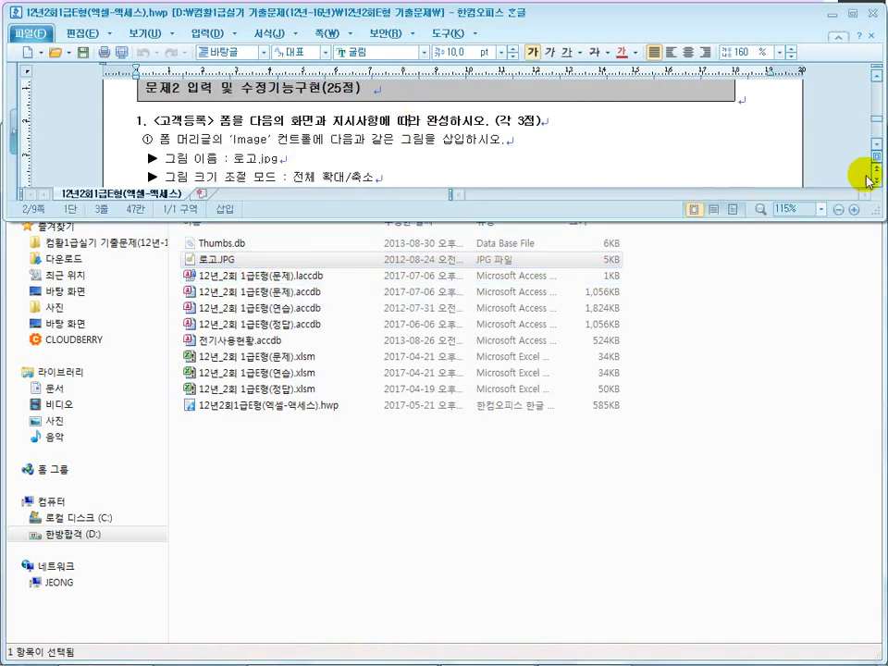
scroll(625, 154, "up", 15)
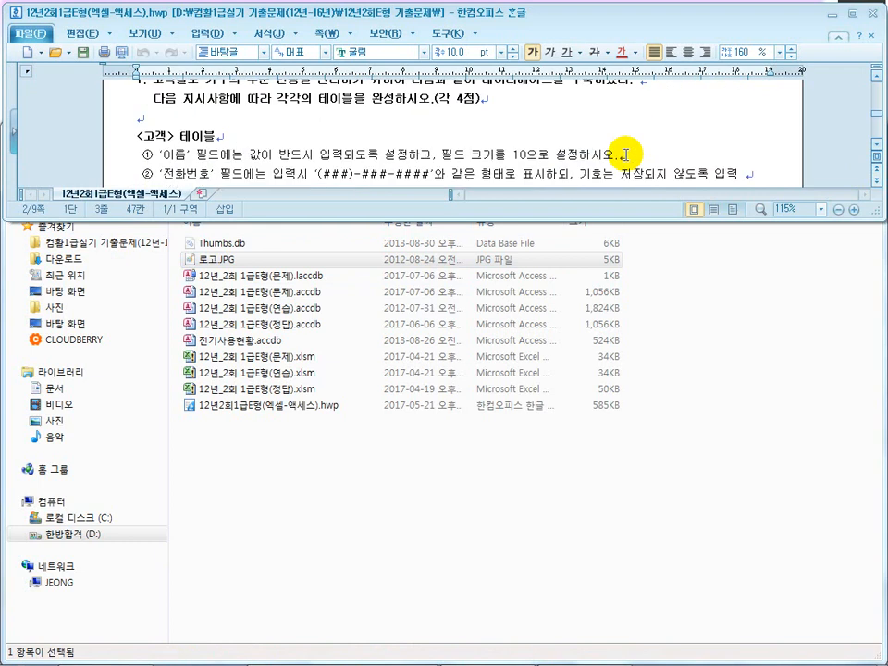
scroll(625, 154, "up", 5)
scroll(532, 151, "down", 2)
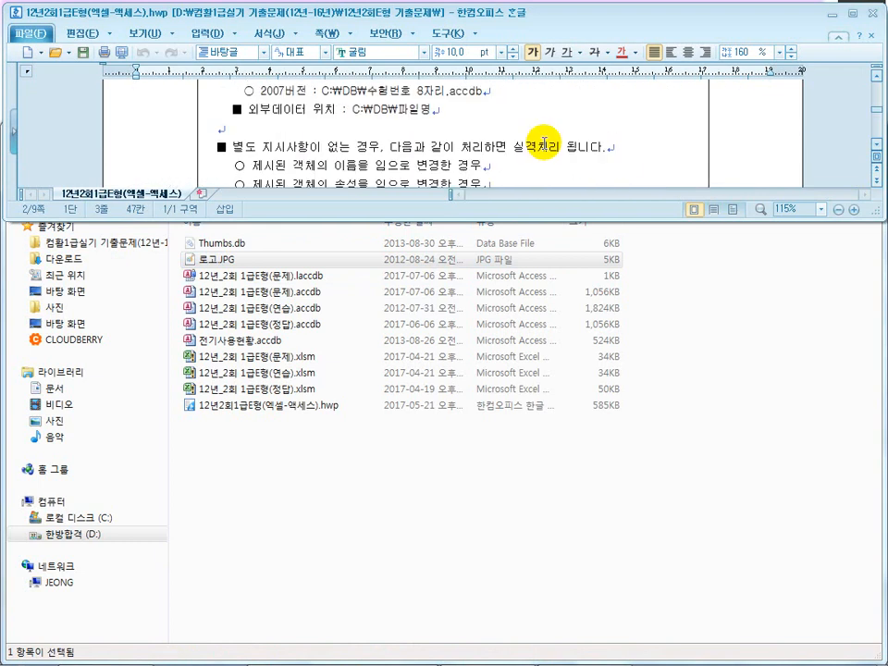
scroll(523, 144, "up", 1)
scroll(509, 138, "up", 1)
scroll(515, 139, "down", 1)
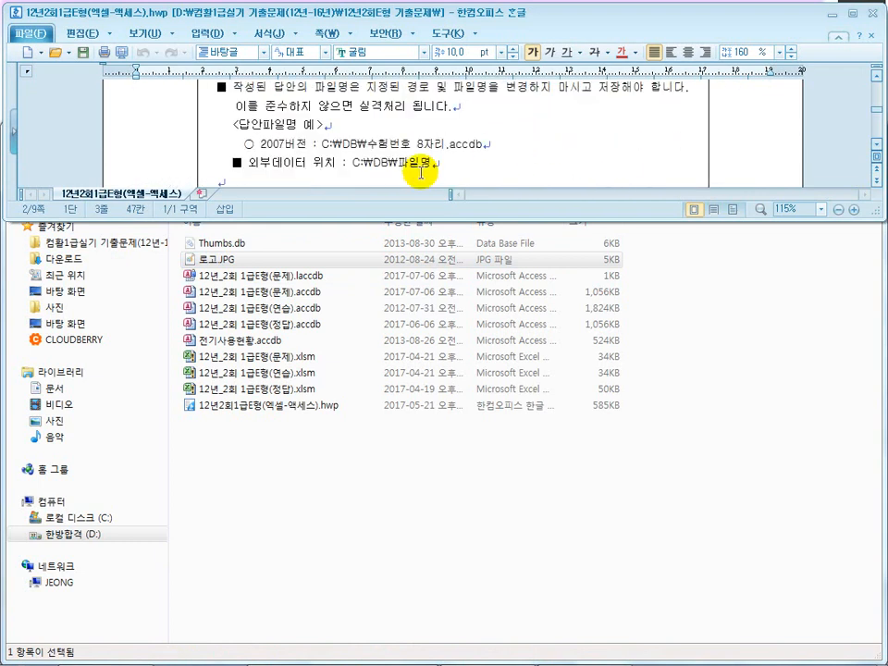
left_click_drag(349, 164, 441, 166)
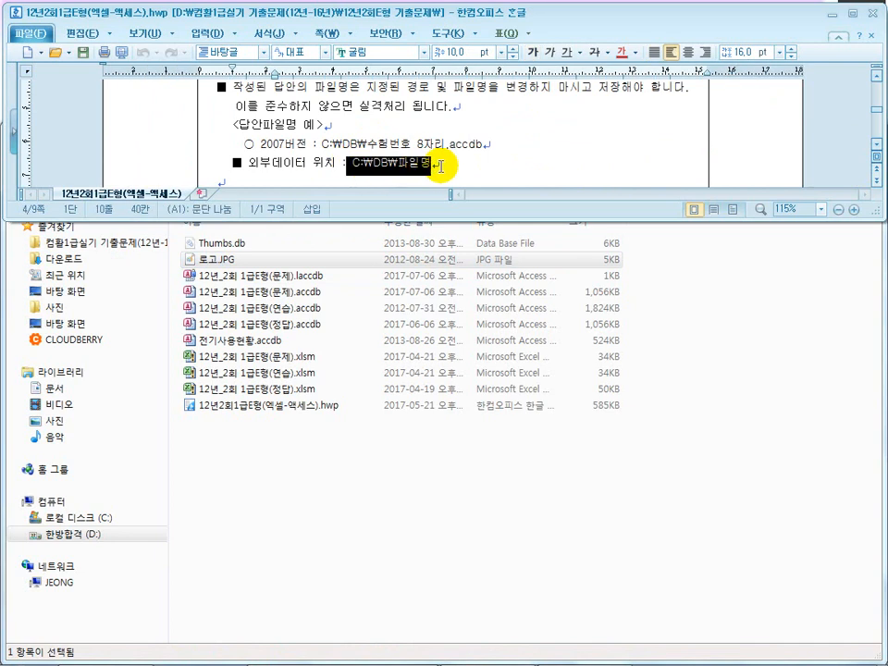
Browse to the DB folder on drive C in Windows Explorer and select 로고.JPG there
left_click(221, 259)
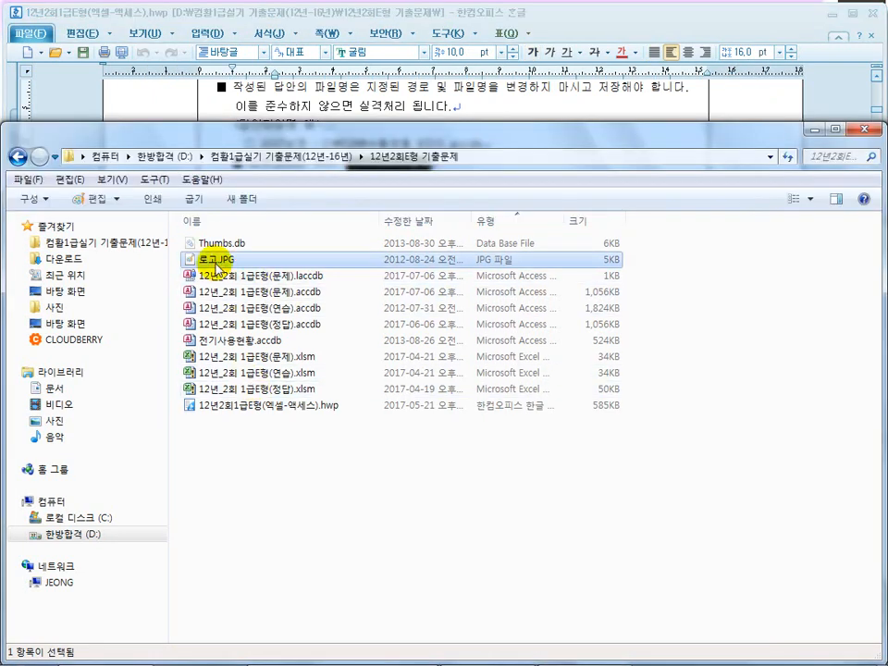
left_click(101, 518)
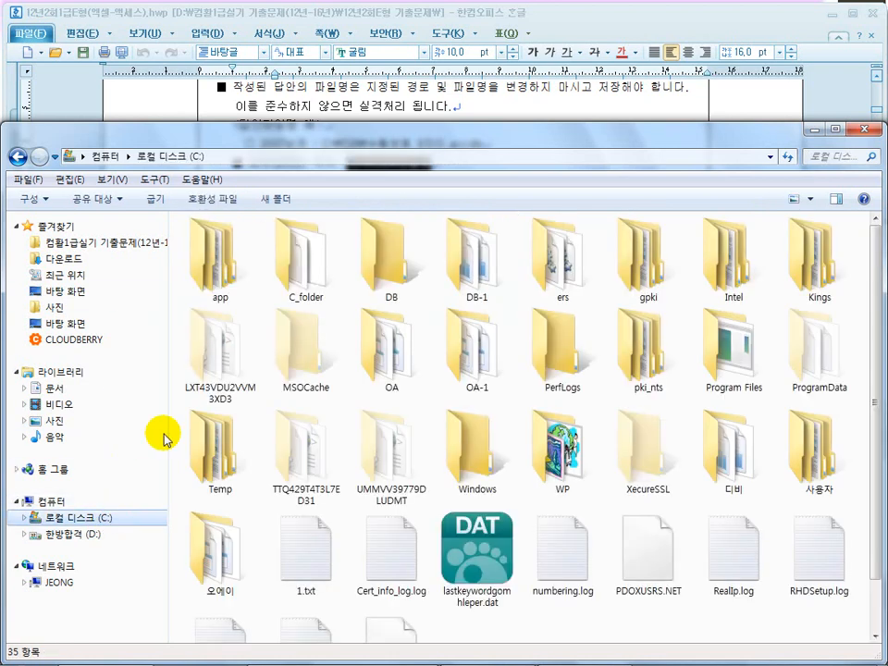
double_click(379, 268)
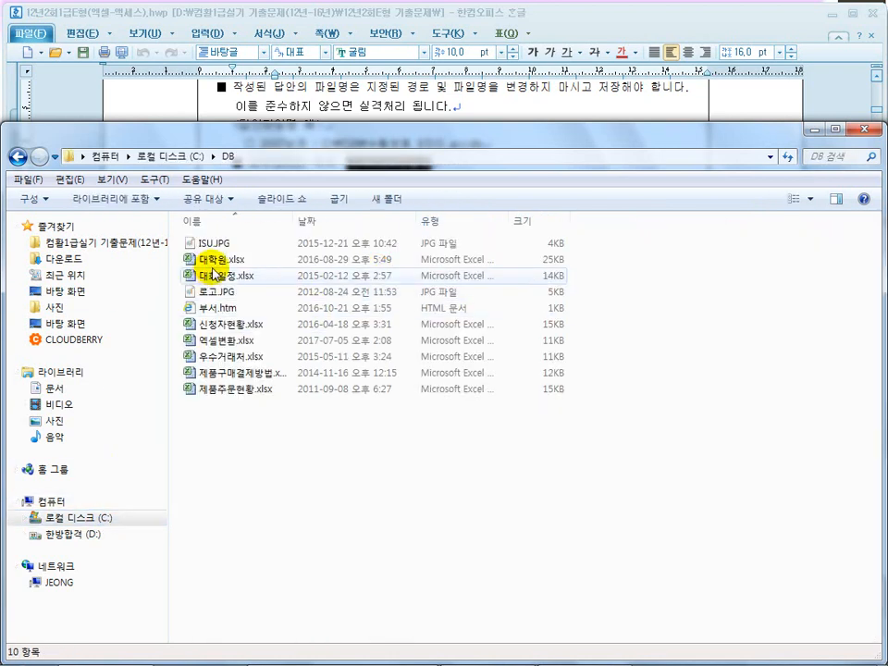
left_click(215, 296)
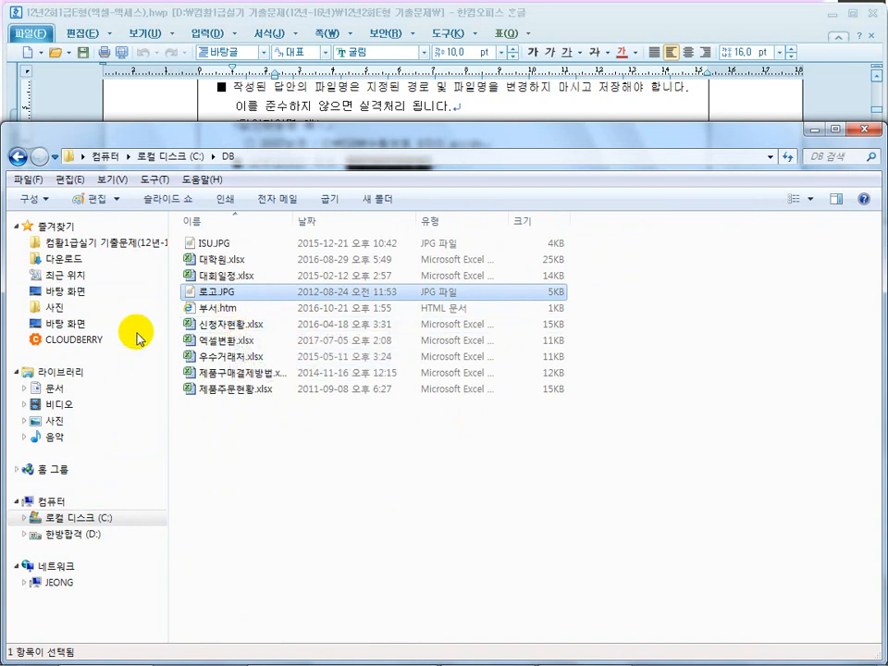
Return to the 12년2회E형 기출문제 folder and examine 12년_2회 1급E형(문제).laccdb and 12년_2회 1급E형(문제).accdb
left_click(97, 242)
double_click(237, 258)
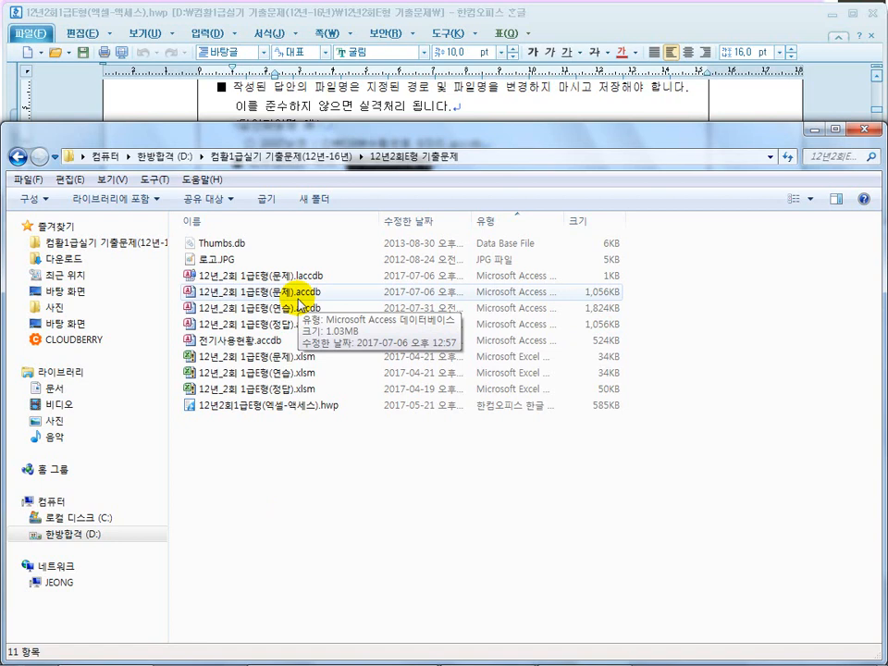
left_click(310, 274)
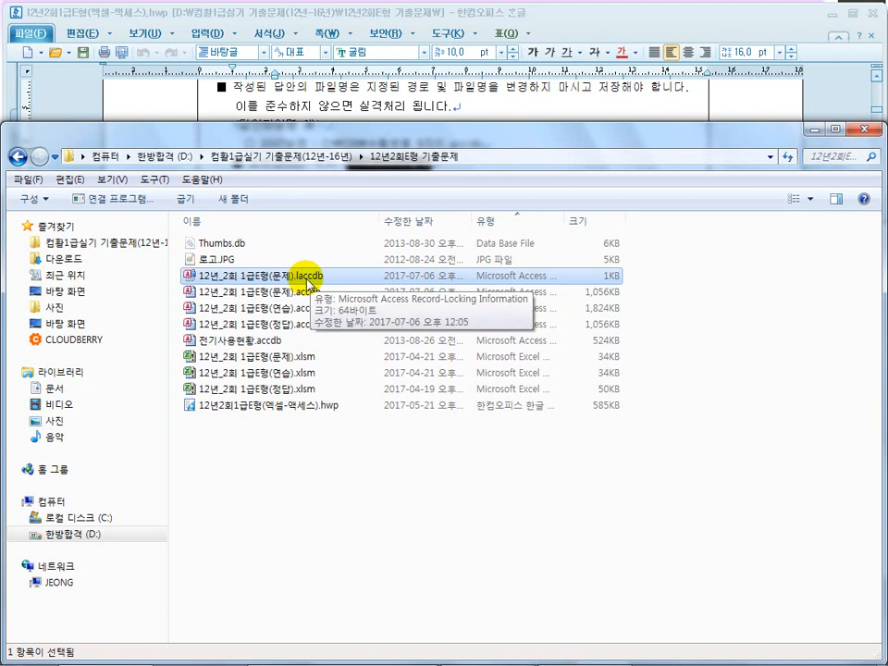
left_click(296, 298)
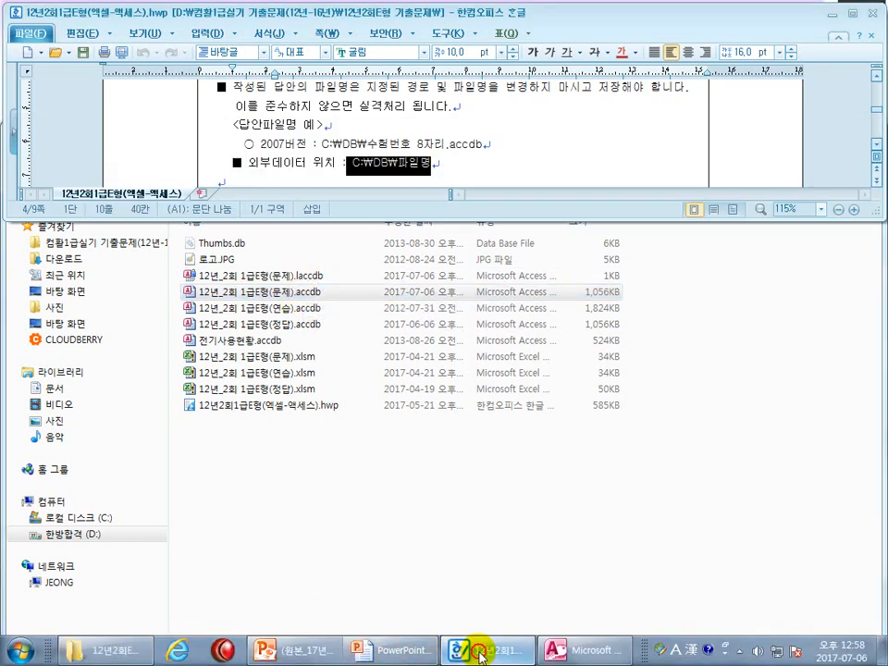
Bring Access back to the front and return the Hangul document to the 문제2 instructions for the <고객등록> form
left_click(556, 650)
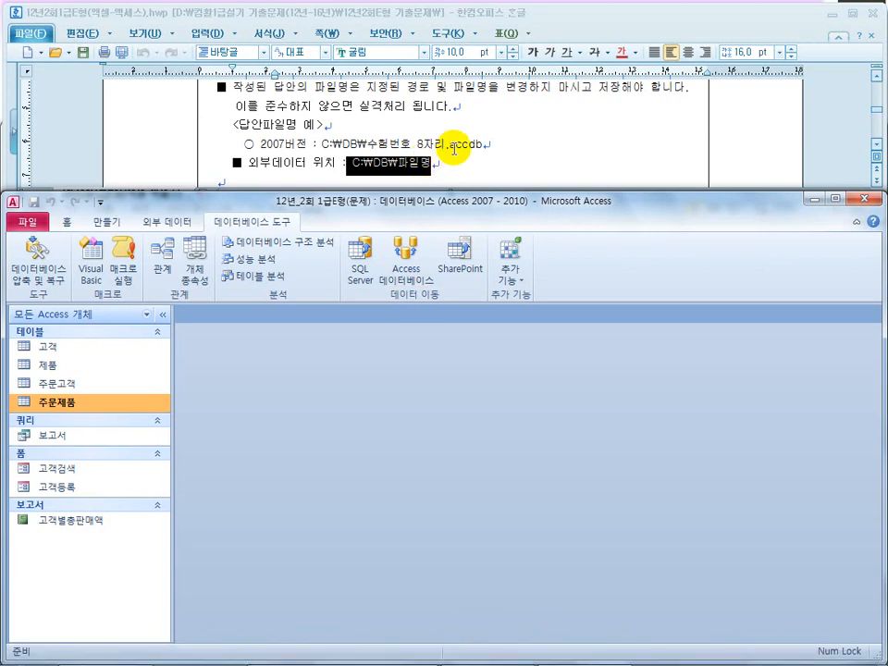
left_click(463, 145)
scroll(472, 145, "down", 3)
scroll(471, 145, "down", 15)
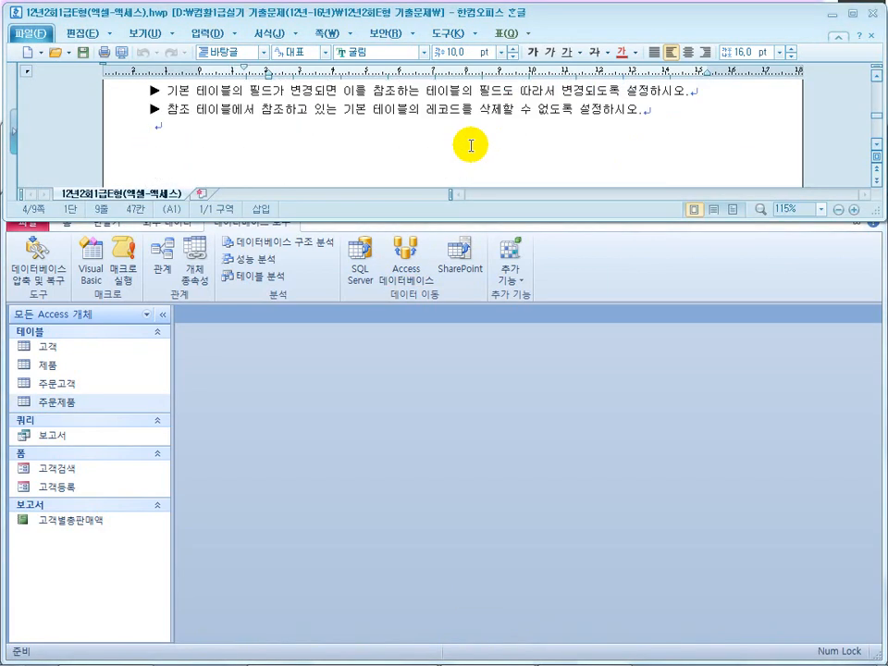
scroll(470, 145, "down", 2)
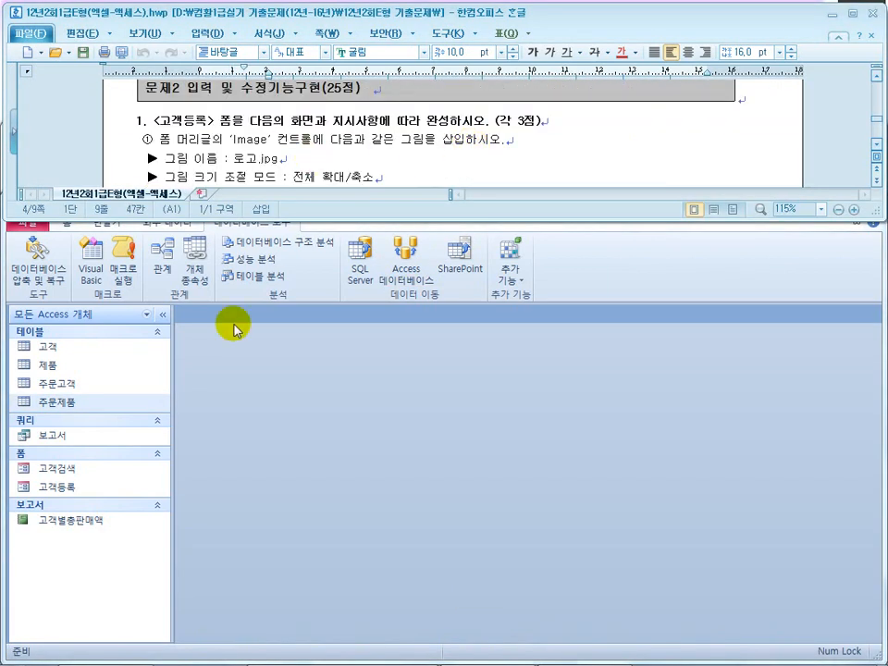
Open the 고객등록 form in Design view and check the name of the form header's image control in its properties
left_click(72, 487)
right_click(72, 487)
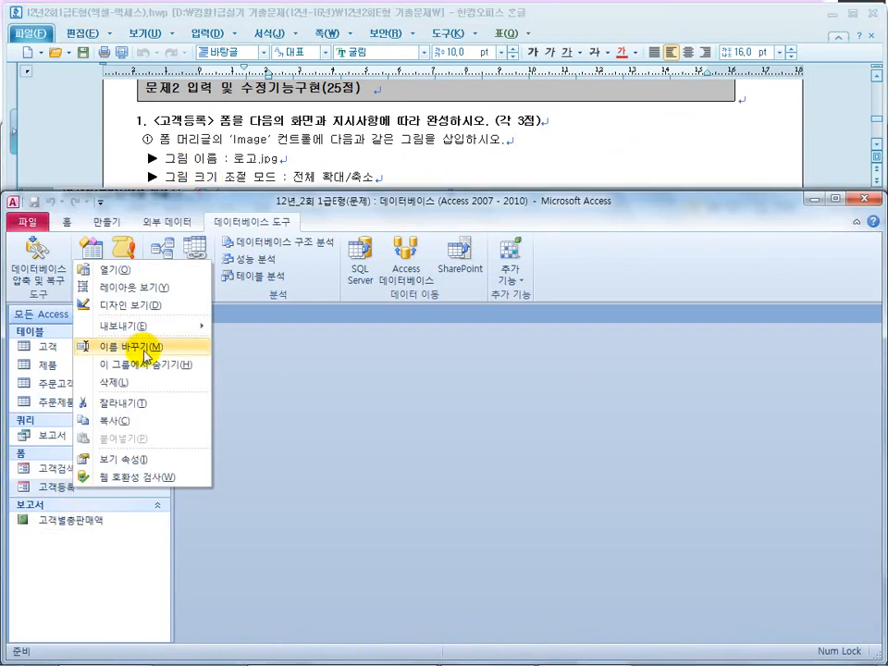
left_click(125, 303)
left_click(322, 393)
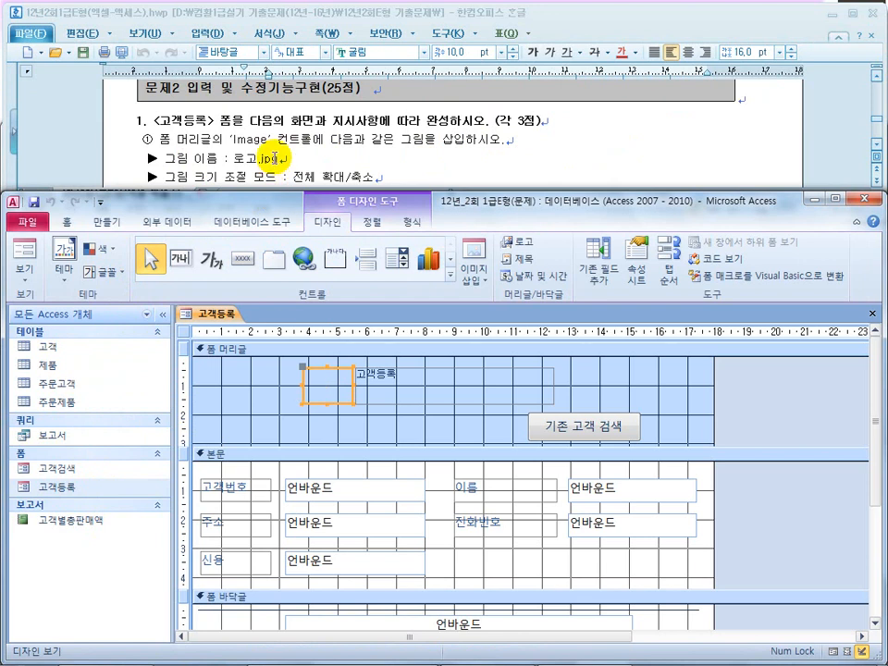
right_click(323, 399)
left_click(350, 655)
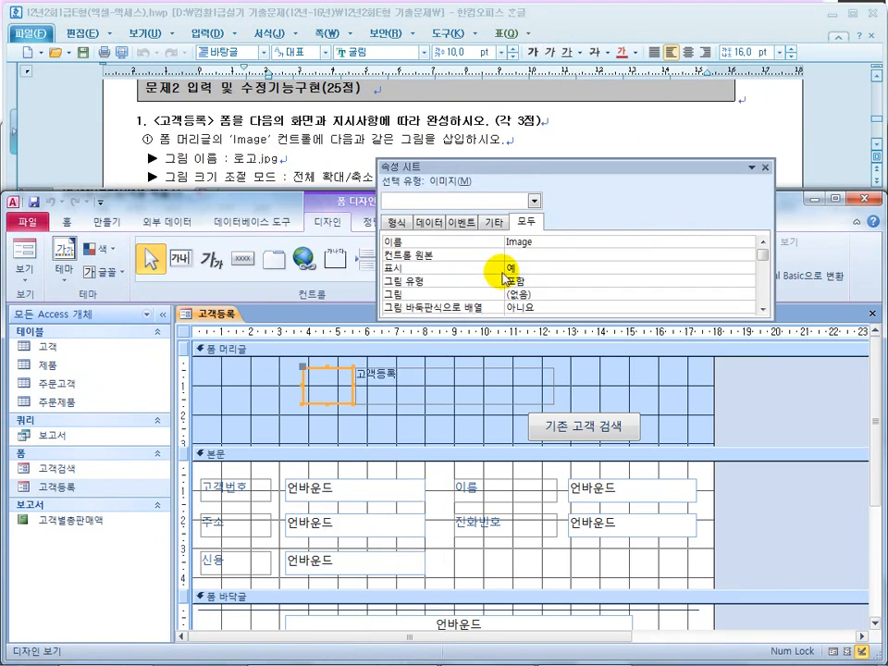
double_click(555, 243)
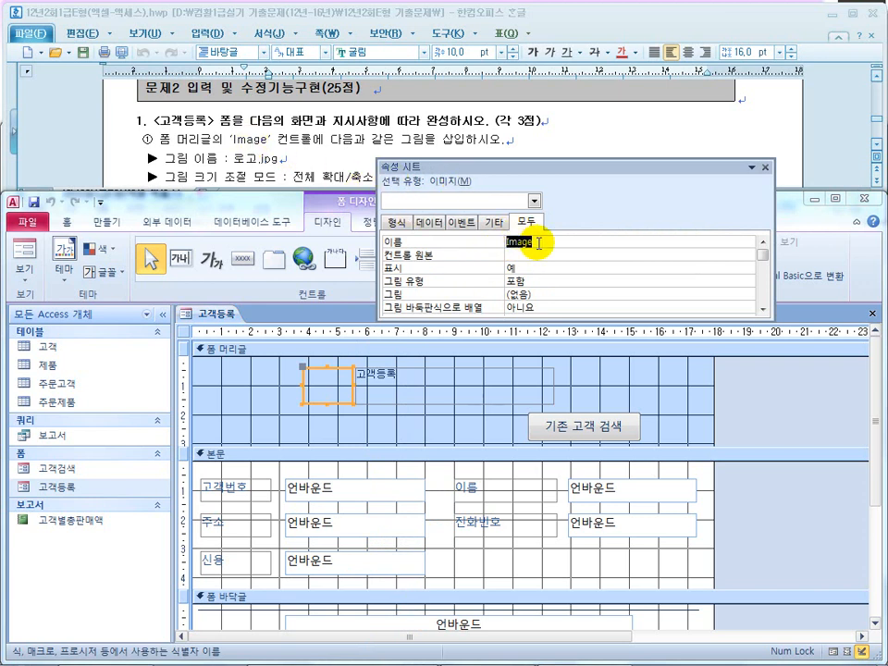
Set the Image control's 그림 property to 로고.JPG from the C:\DB folder
left_click(539, 294)
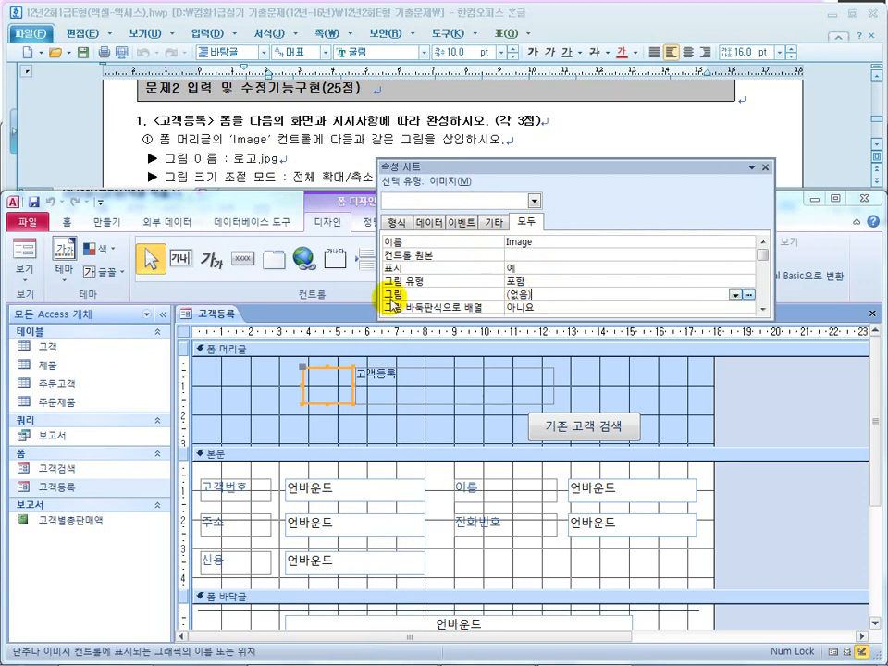
left_click(748, 295)
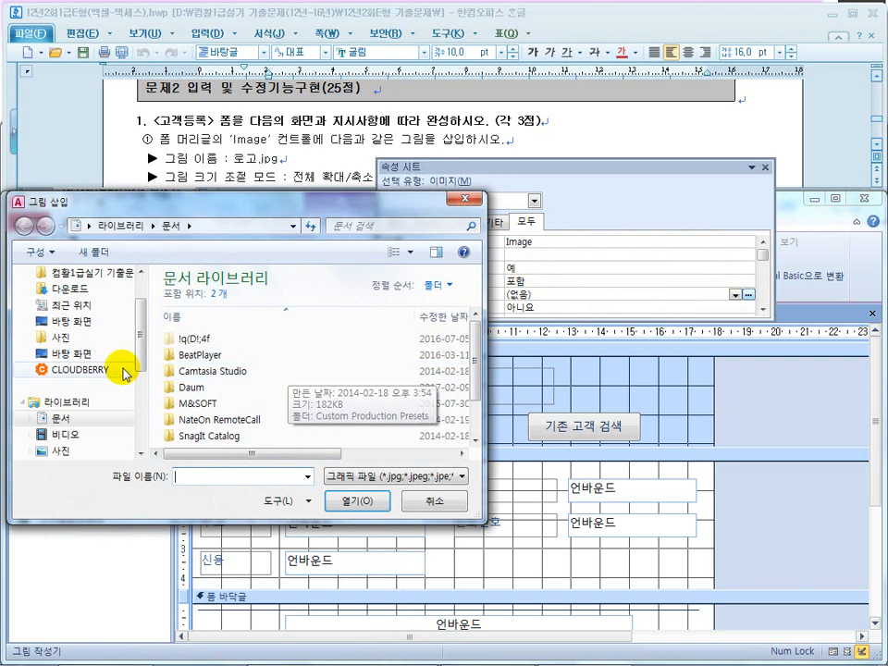
left_click_drag(143, 357, 143, 410)
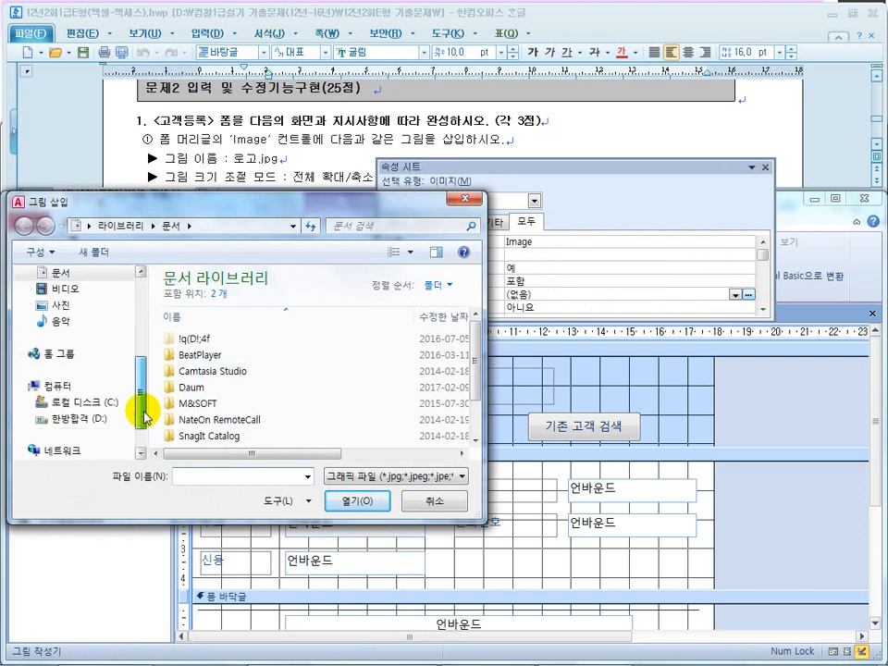
left_click(91, 403)
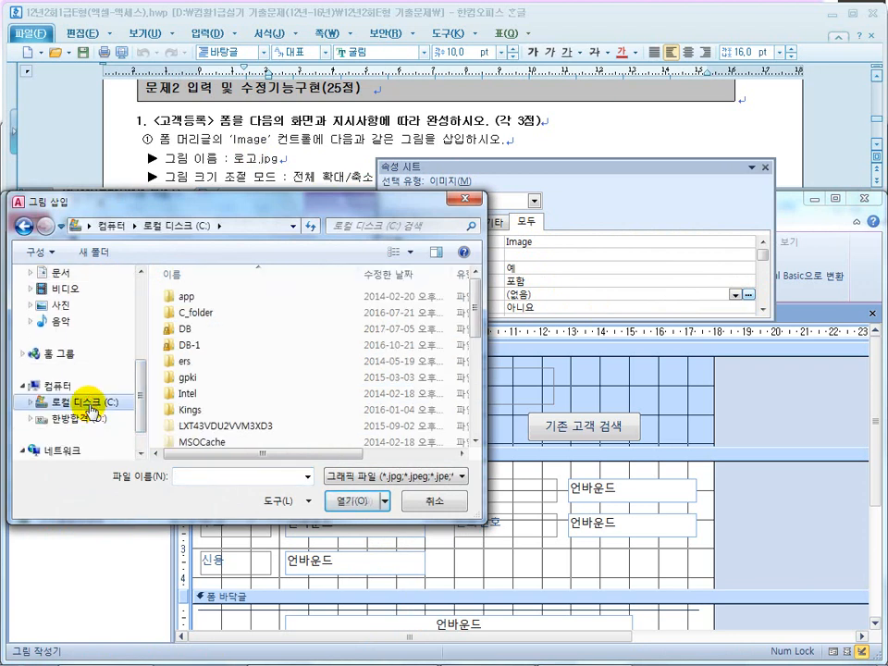
double_click(171, 330)
left_click(277, 286)
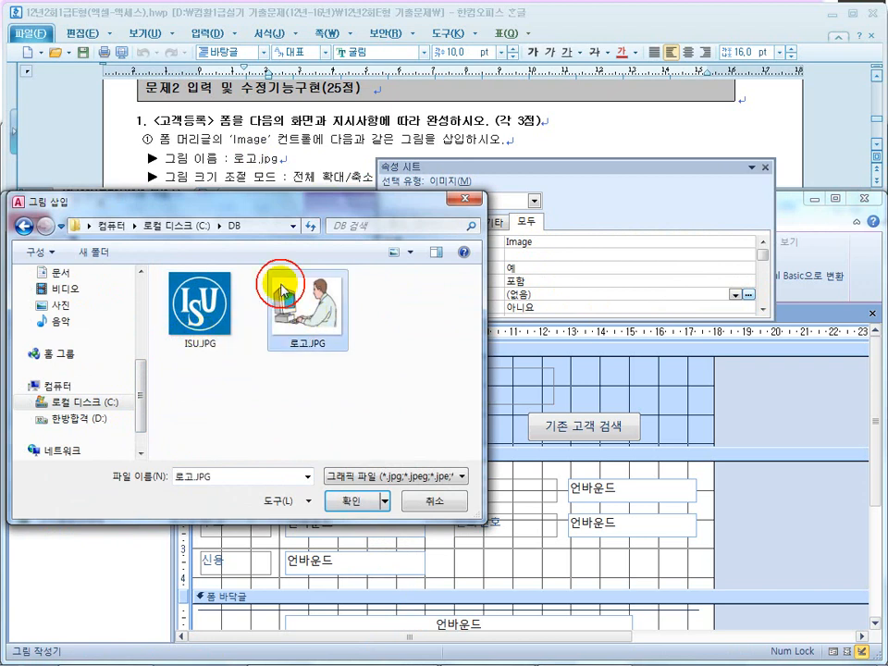
left_click(351, 505)
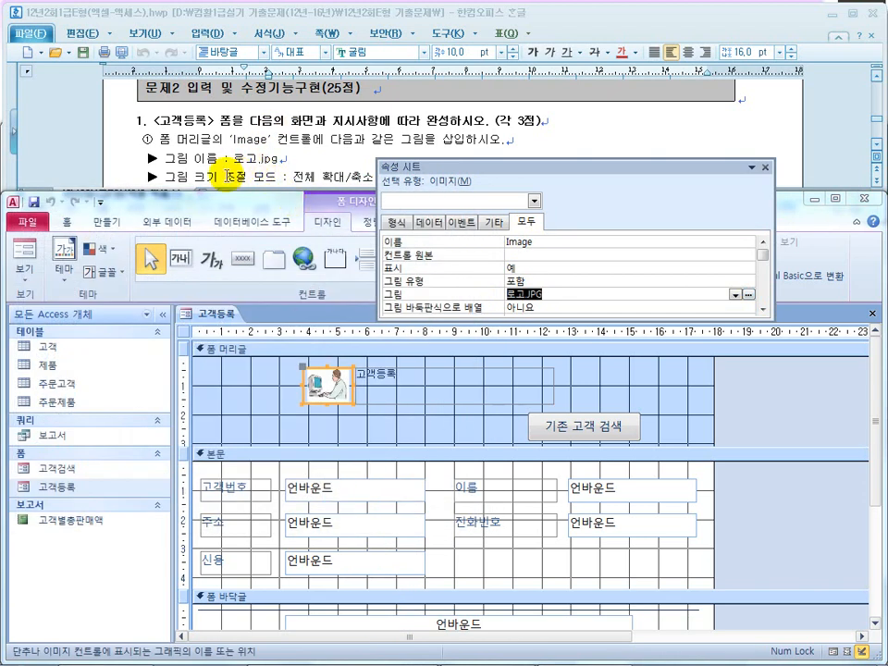
Set the Image control's 크기 조절 모드 property to 전체 확대/축소
left_click_drag(477, 165, 380, 278)
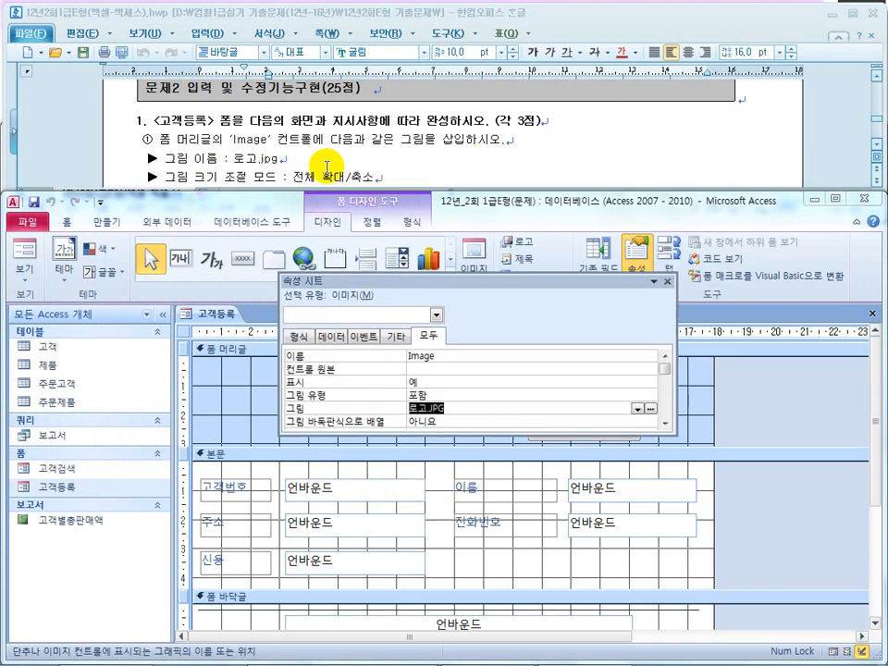
left_click(472, 420)
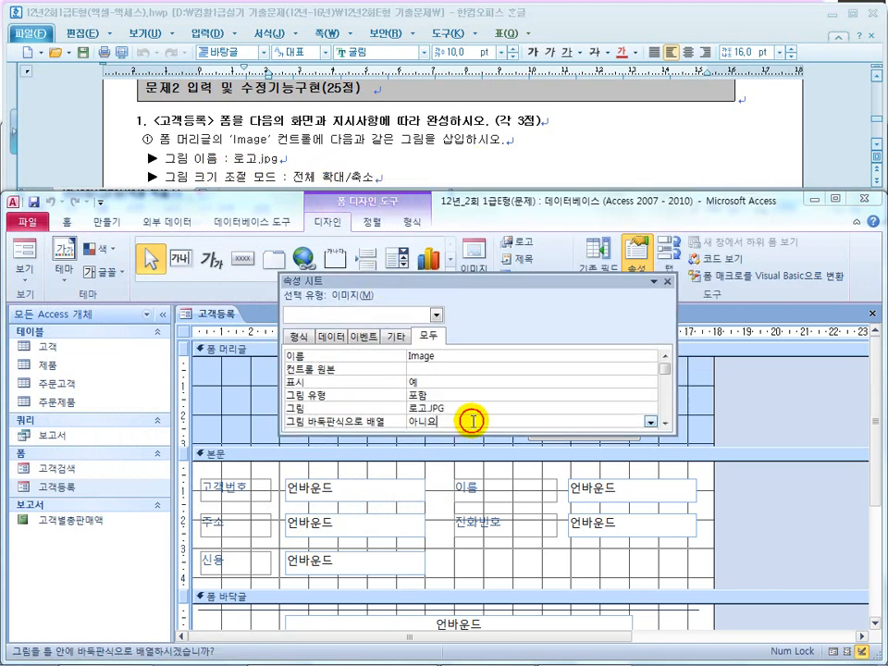
left_click(665, 424)
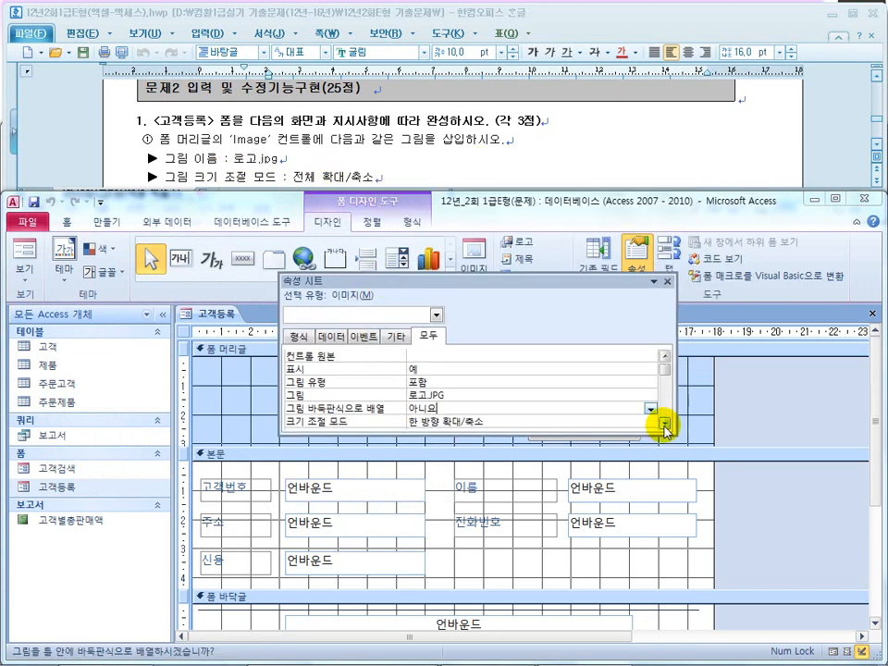
left_click(491, 420)
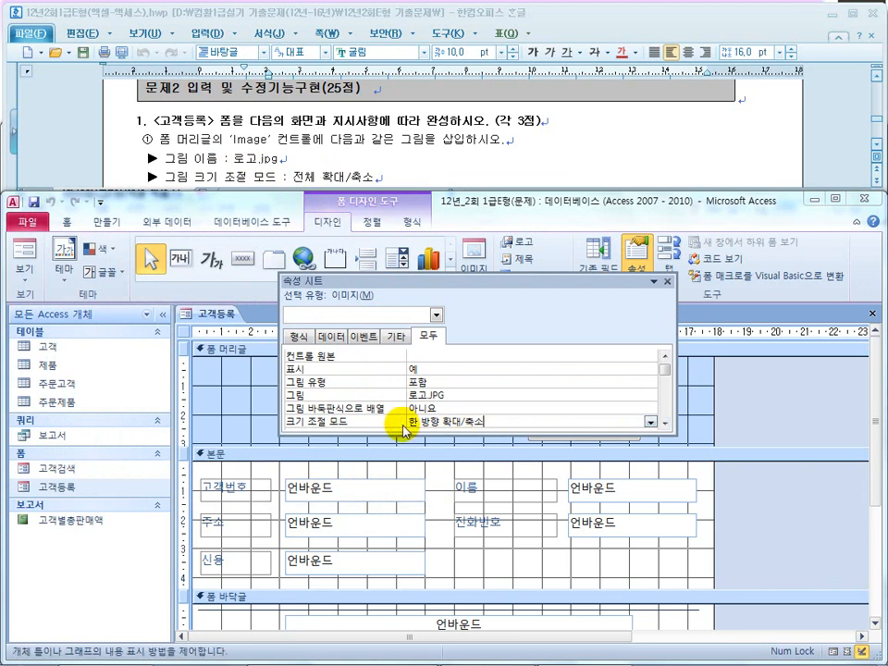
left_click(649, 423)
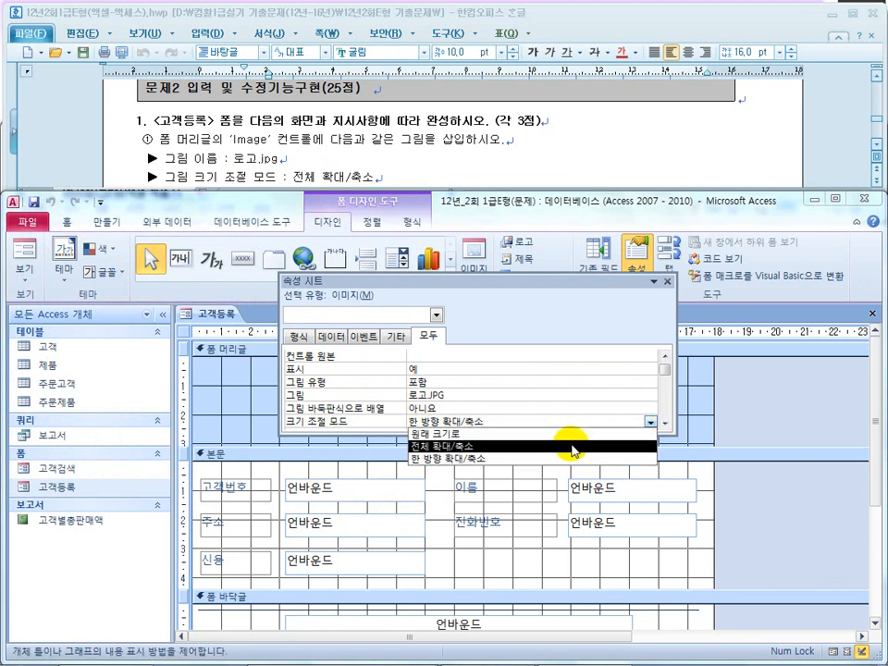
left_click(571, 447)
left_click_drag(475, 282, 600, 454)
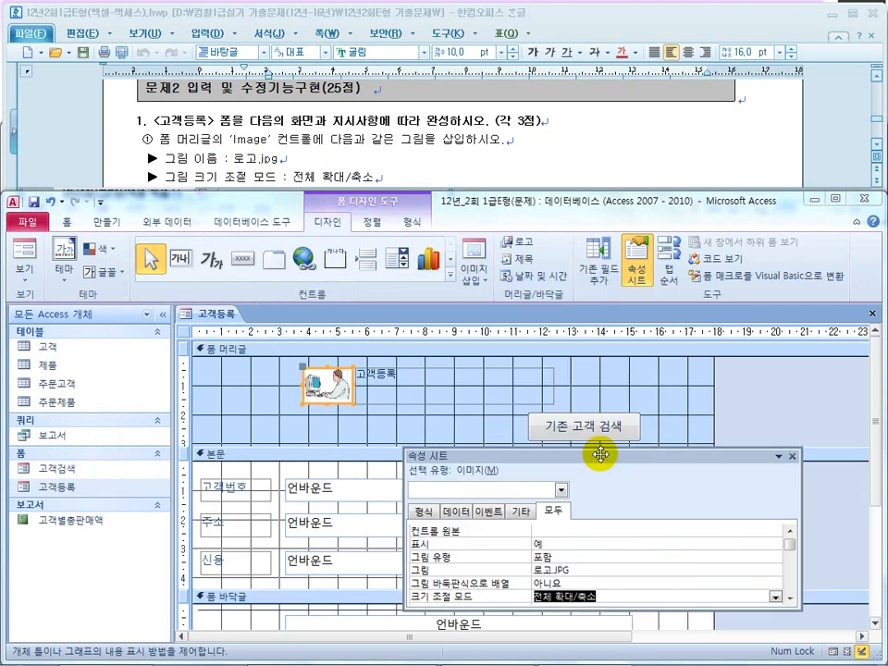
Bring the Hangul document to the lab제목 formatting instructions, return to Access and close the Image control's property sheet
left_click(353, 150)
scroll(354, 151, "down", 1)
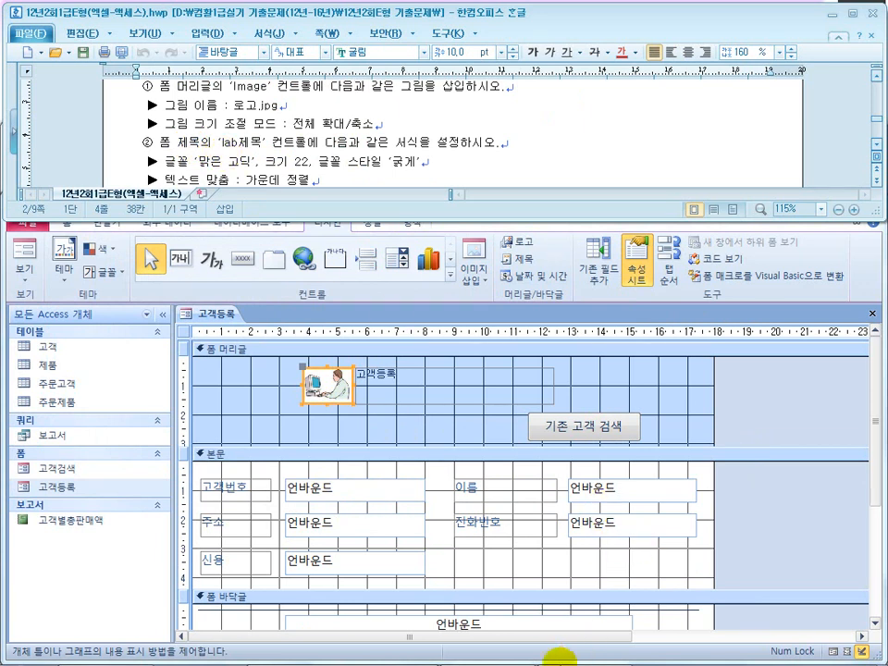
double_click(350, 394)
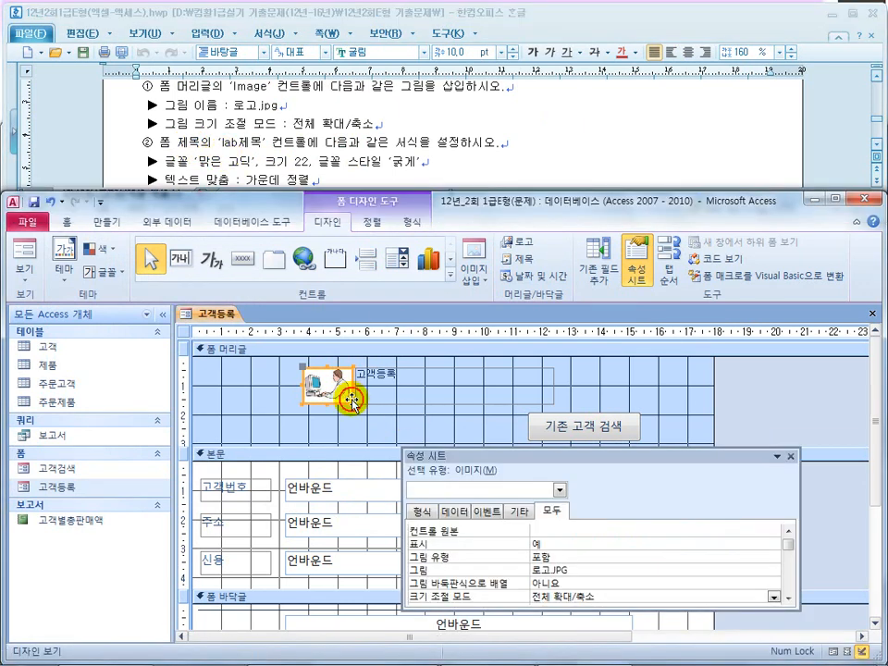
left_click(790, 457)
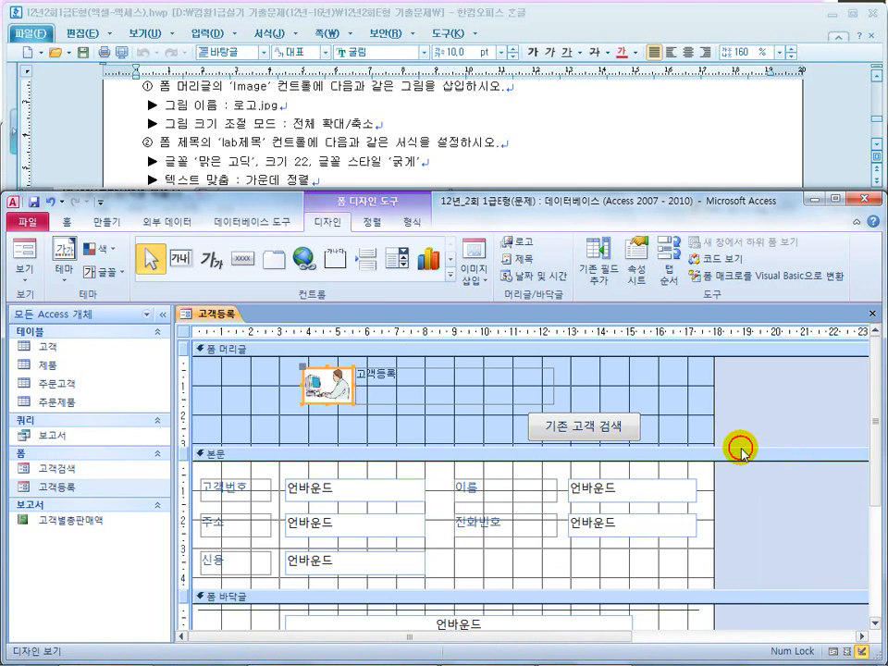
Examine the name and font properties of the 고객등록 title label in the form header, including 글꼴 이름 and 글꼴 크기
left_click(414, 385)
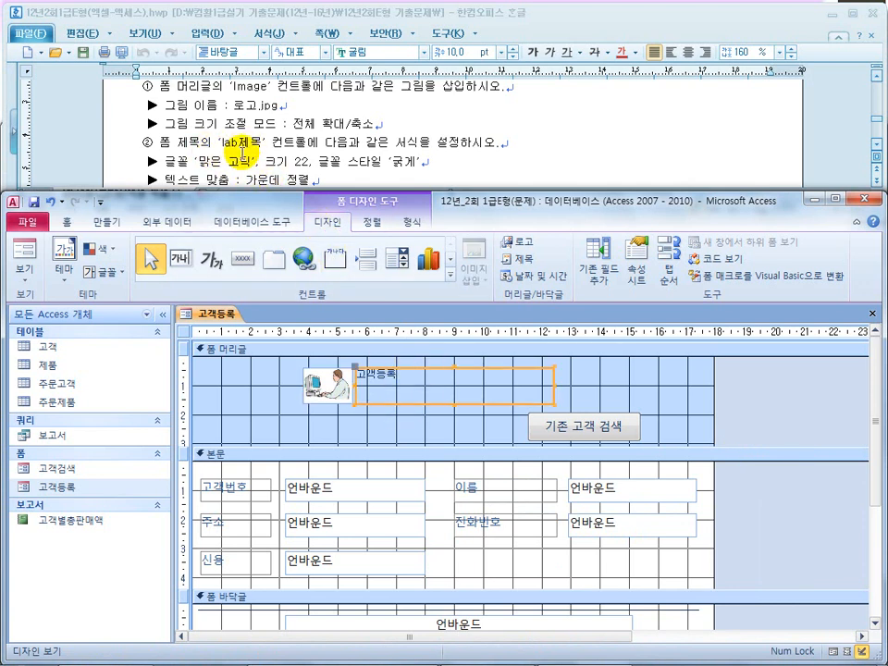
right_click(401, 403)
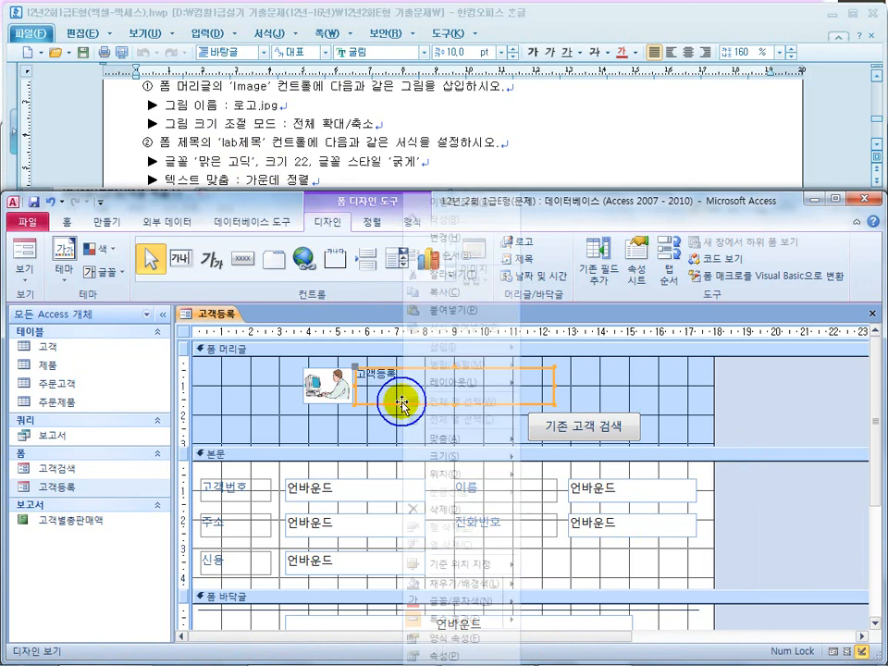
left_click(450, 651)
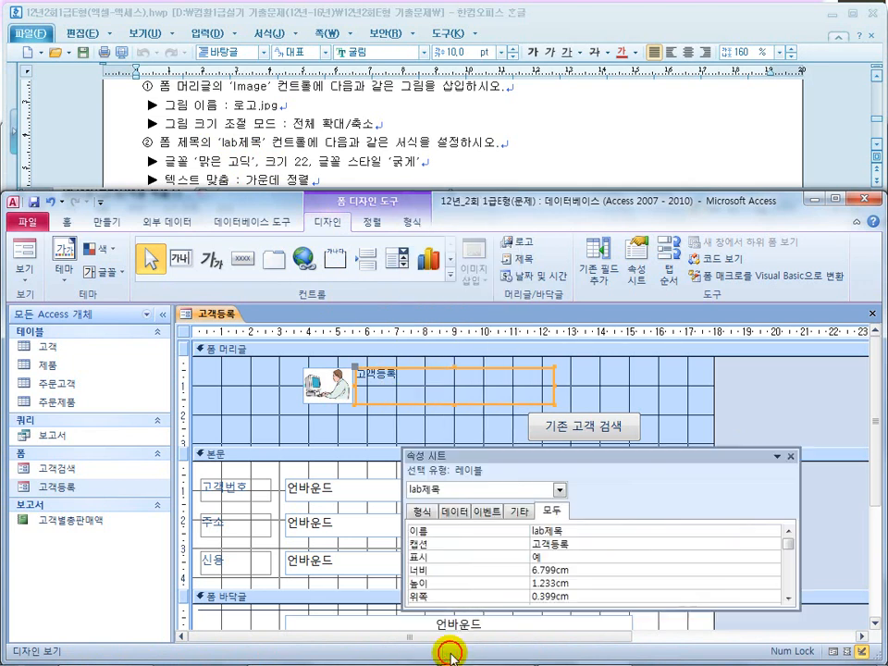
left_click(573, 530)
left_click_drag(519, 459, 400, 423)
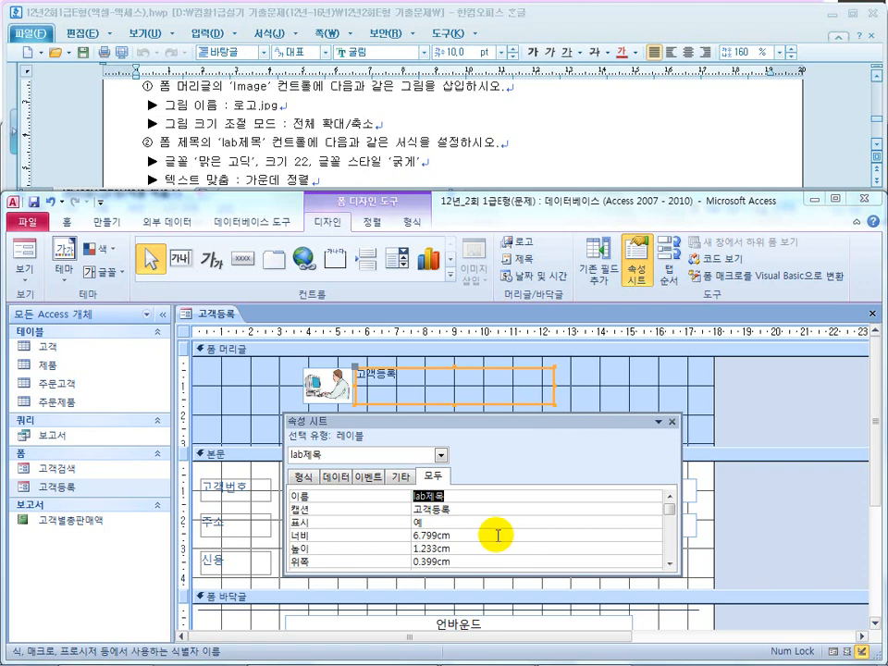
left_click_drag(452, 579, 453, 612)
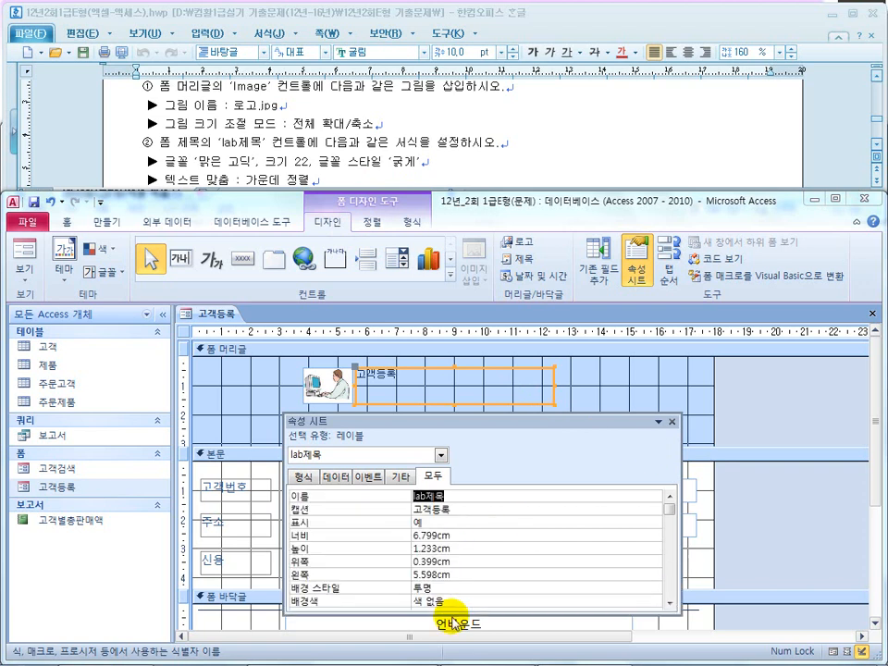
left_click_drag(670, 509, 671, 536)
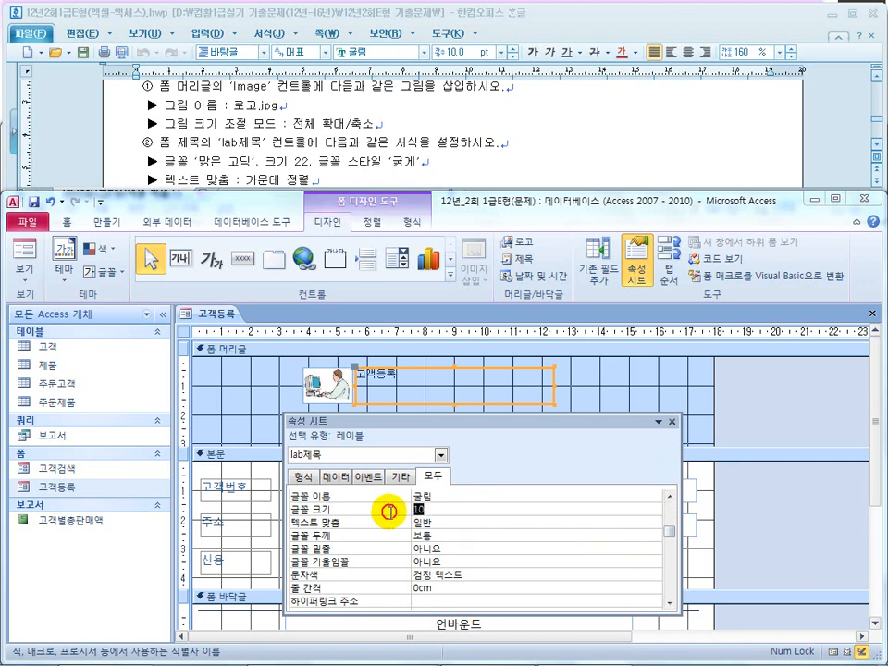
left_click(386, 510)
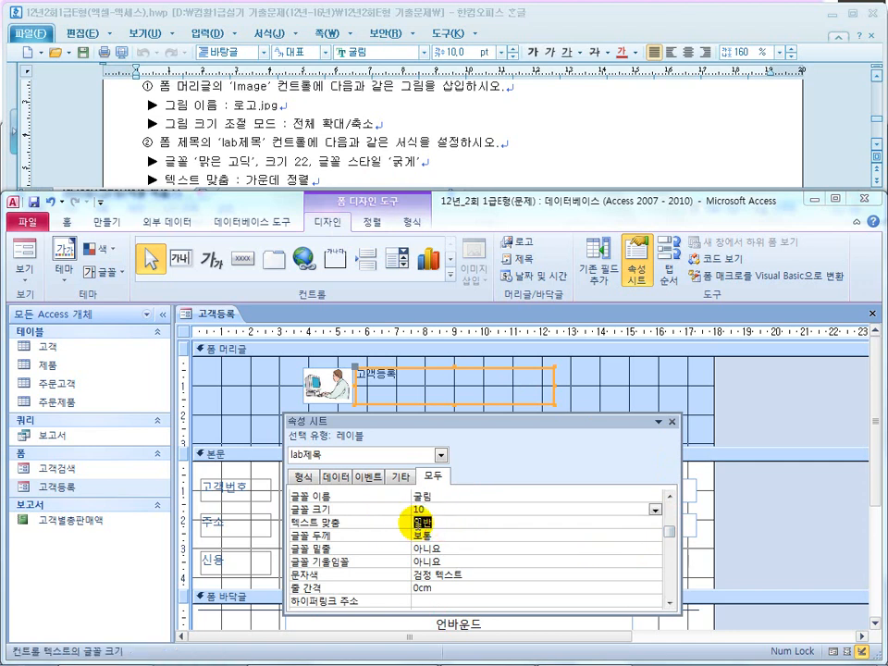
left_click(452, 496)
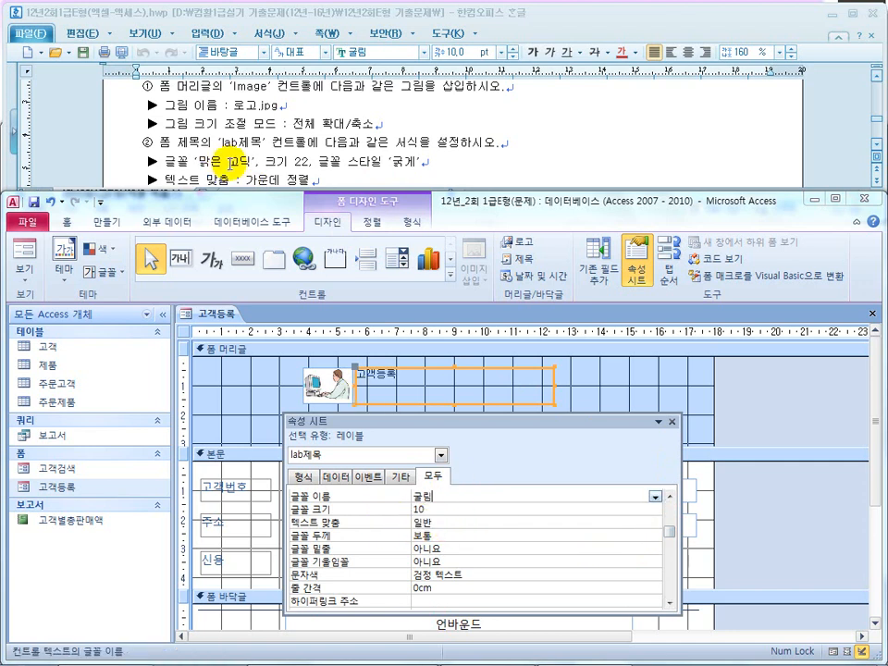
left_click(673, 421)
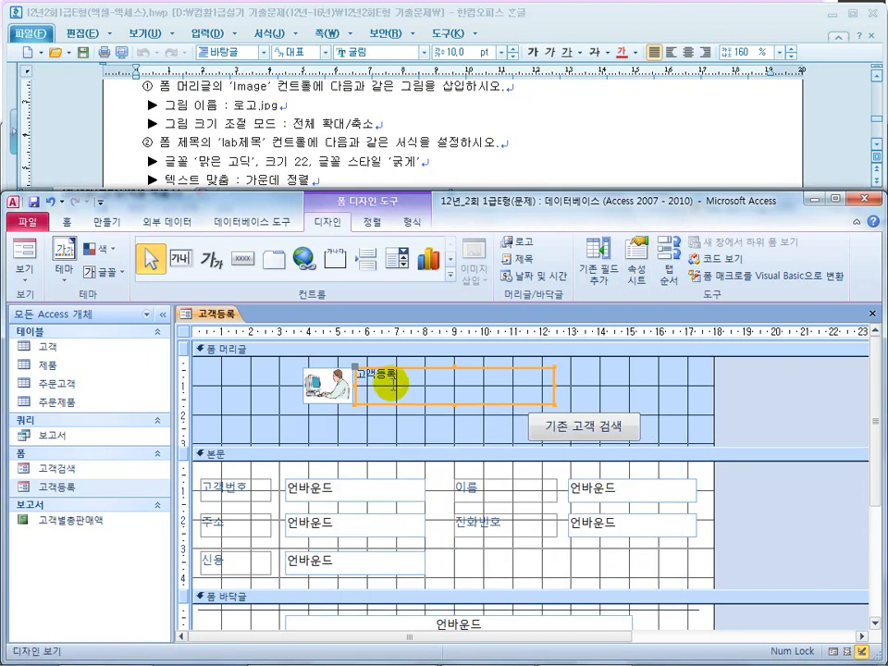
Format the lab제목 label with the 맑은고딕 font, size 22, bold and centred text
left_click(67, 222)
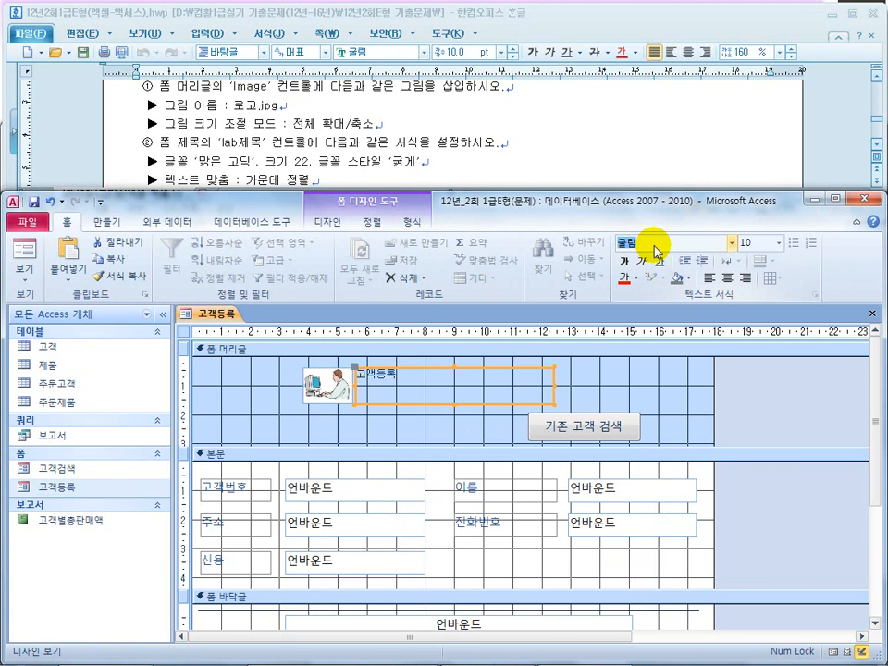
type("맑은고딕")
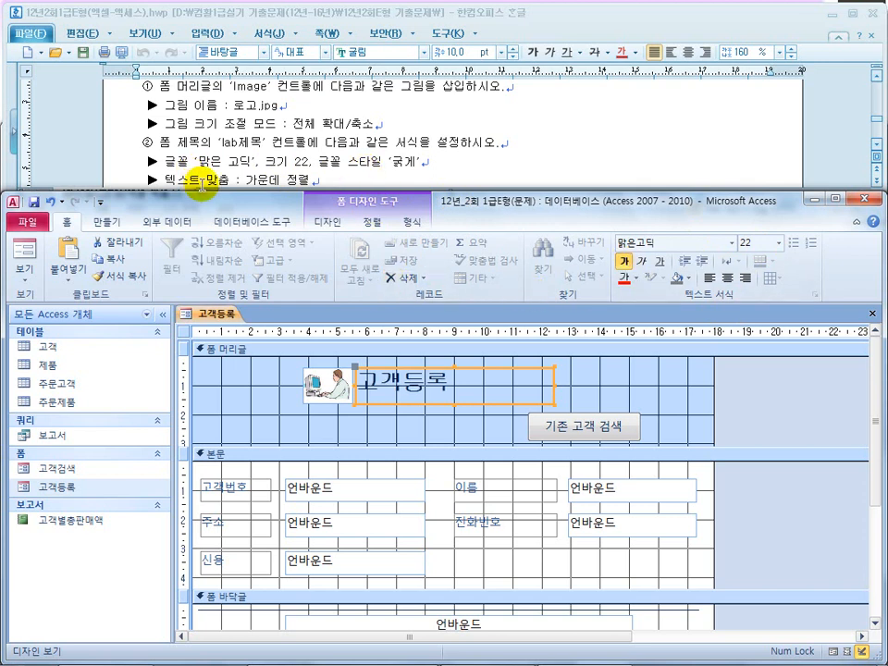
left_click(726, 279)
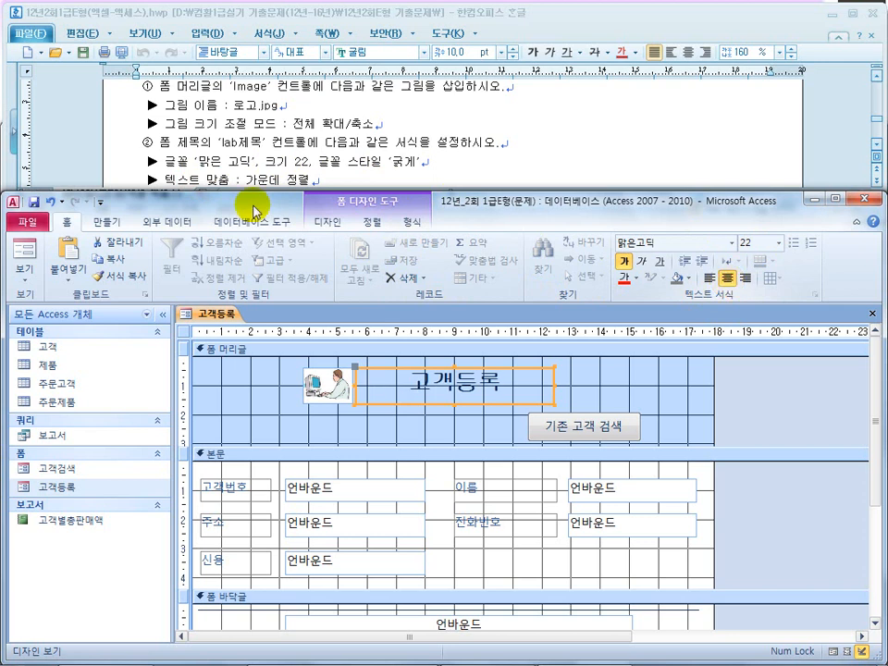
Switch to the Hangul document and read instructions ③ to ⑤ for the 고객등록 form
left_click(301, 176)
scroll(301, 174, "down", 3)
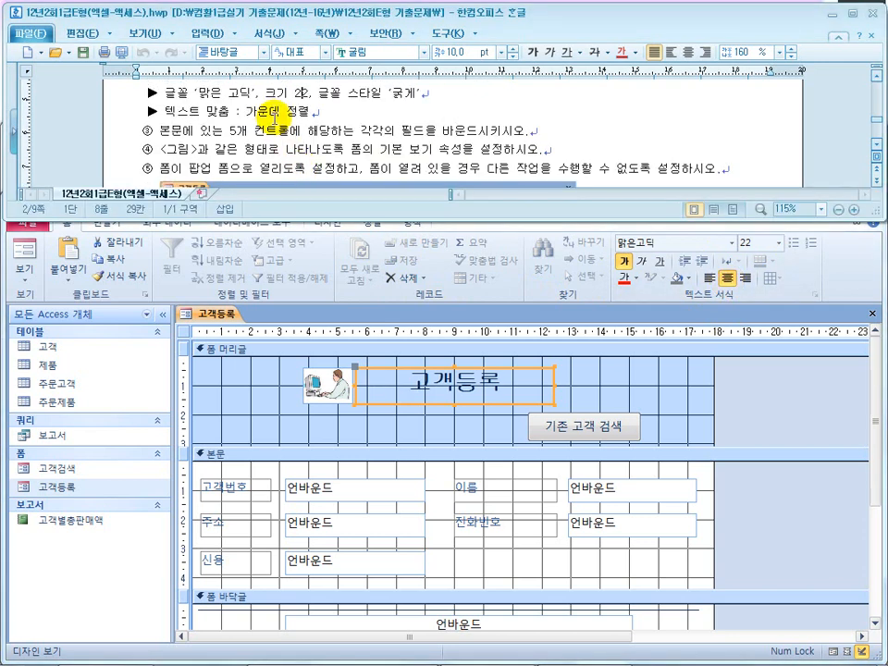
left_click_drag(269, 112, 326, 112)
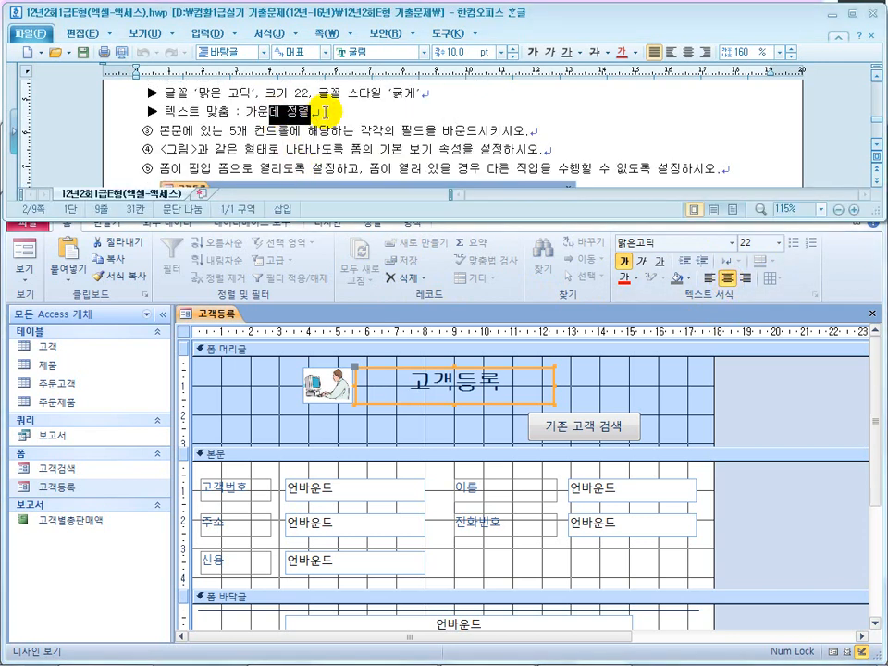
Return to Access and bind the txt고객번호 text box to the 고객번호 field through its 컨트롤 원본 property
left_click(470, 408)
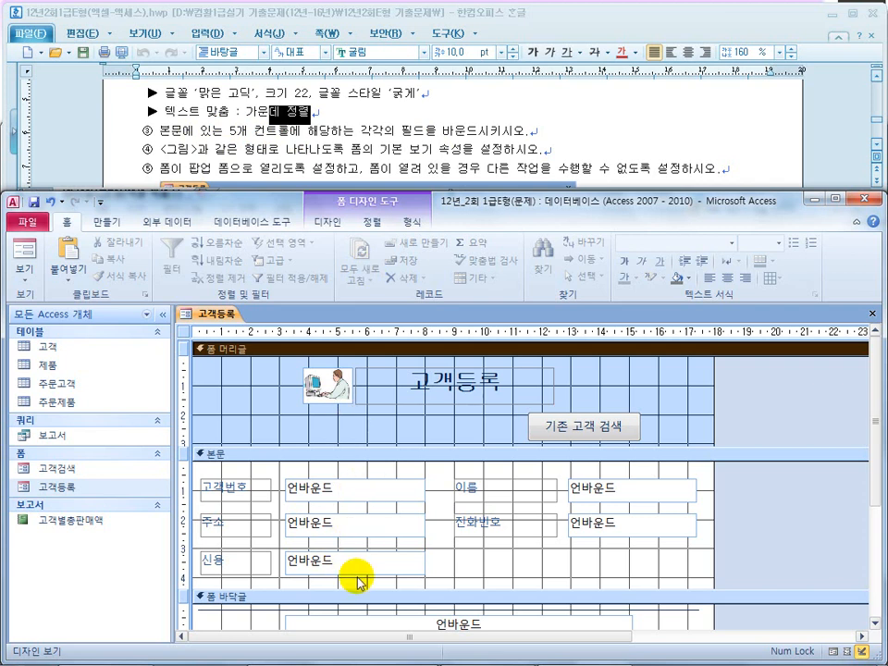
left_click(366, 497)
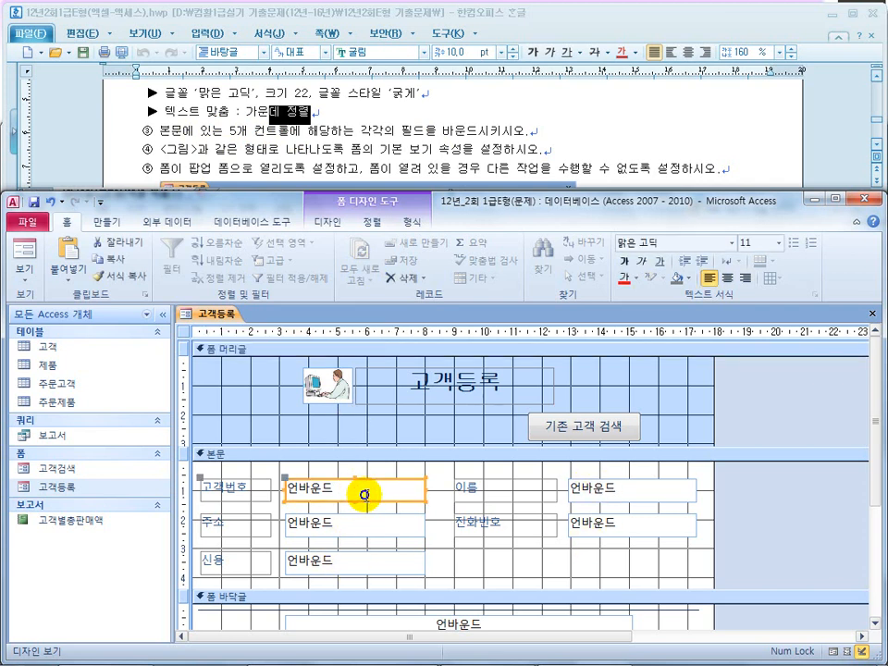
right_click(366, 495)
left_click_drag(402, 424, 459, 225)
left_click(482, 298)
left_click_drag(726, 331, 726, 305)
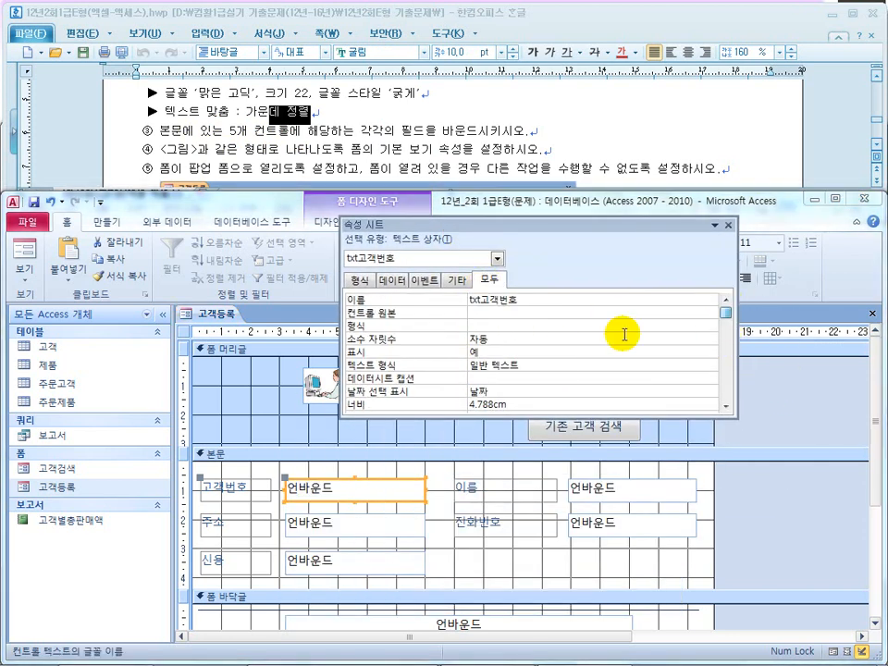
left_click(486, 312)
left_click(697, 314)
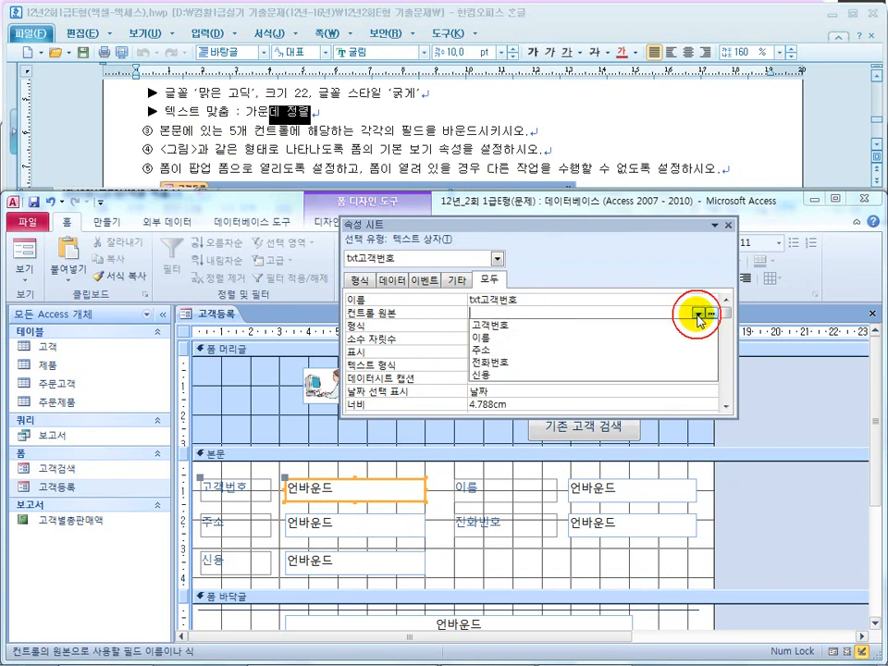
left_click(607, 326)
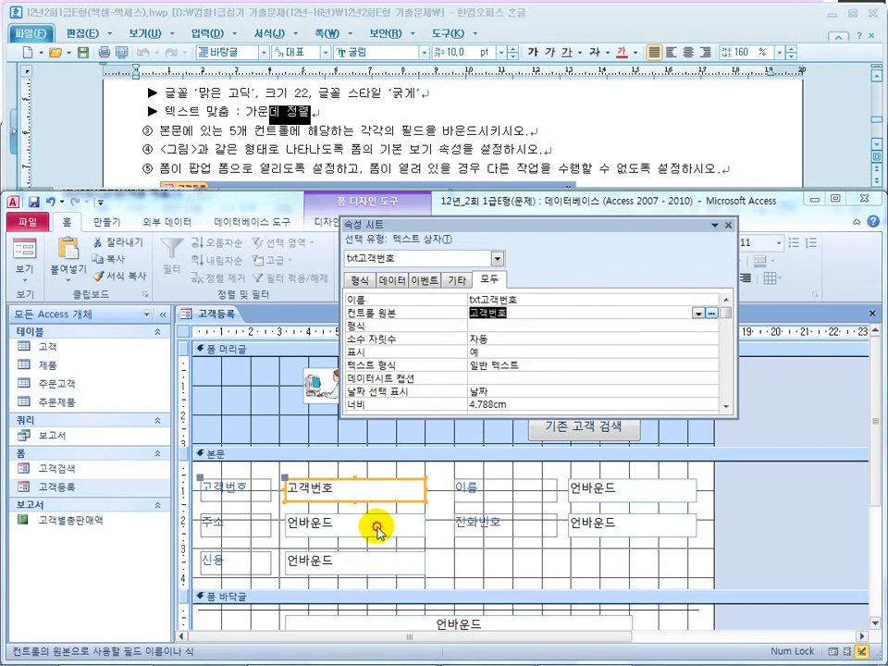
Bind the txt주소 text box to the 주소 field and the txt신용 text box to the 신용 field
left_click(378, 527)
left_click(698, 313)
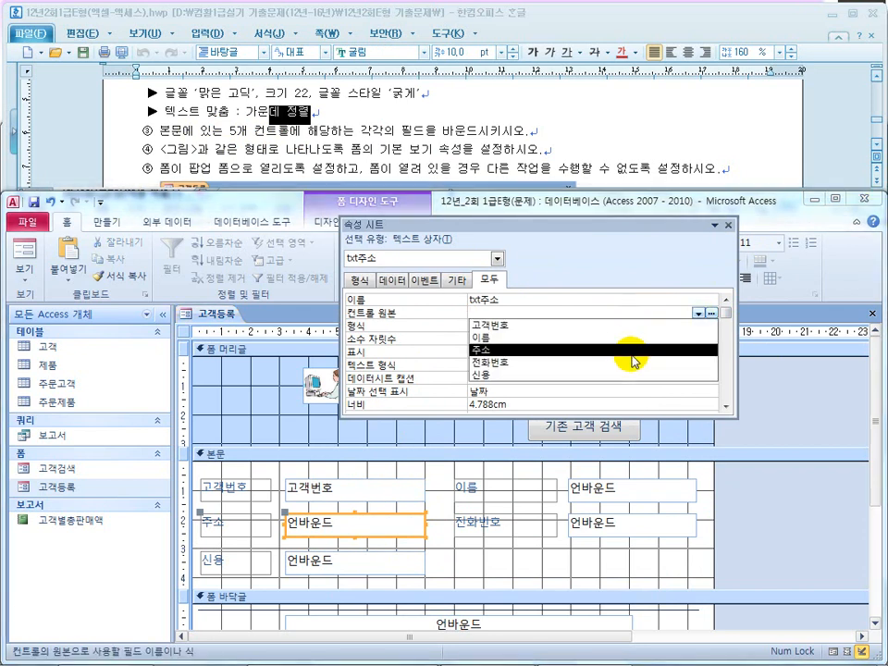
left_click(632, 352)
left_click(357, 566)
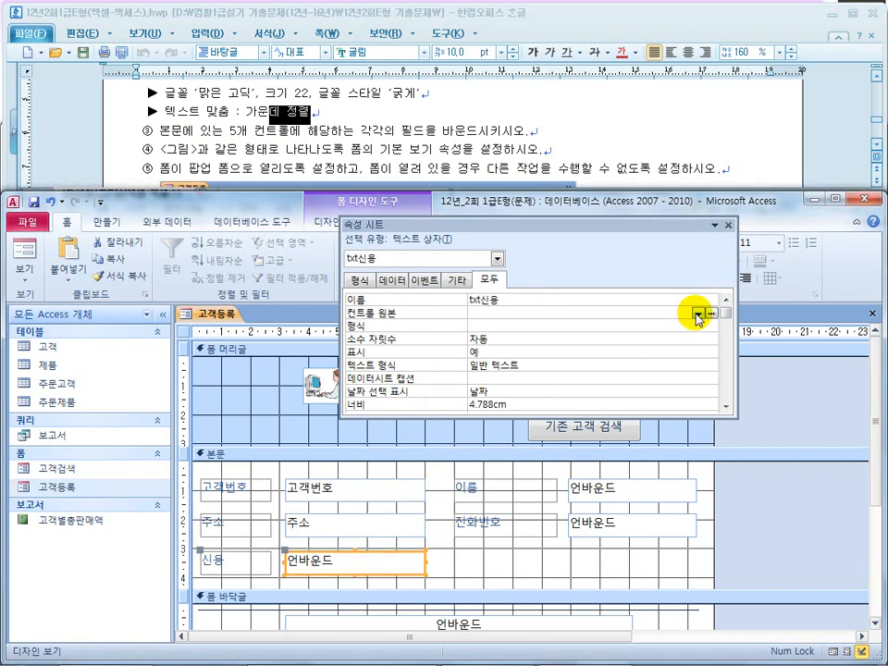
left_click(697, 314)
left_click(638, 375)
Bind the txt이름 text box to the 이름 field and the txt전화번호 text box to the 전화번호 field
left_click(625, 469)
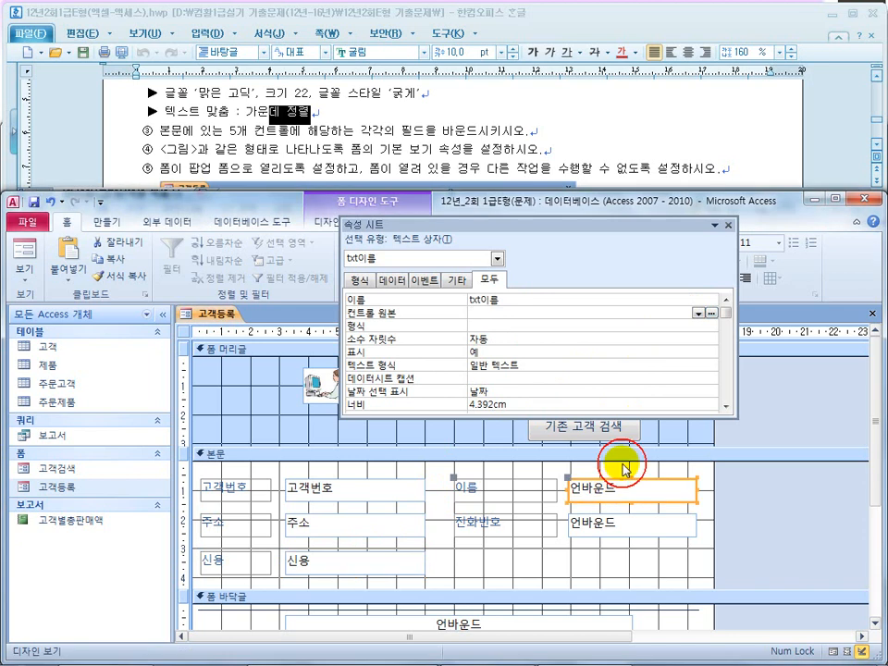
left_click(697, 314)
left_click(618, 334)
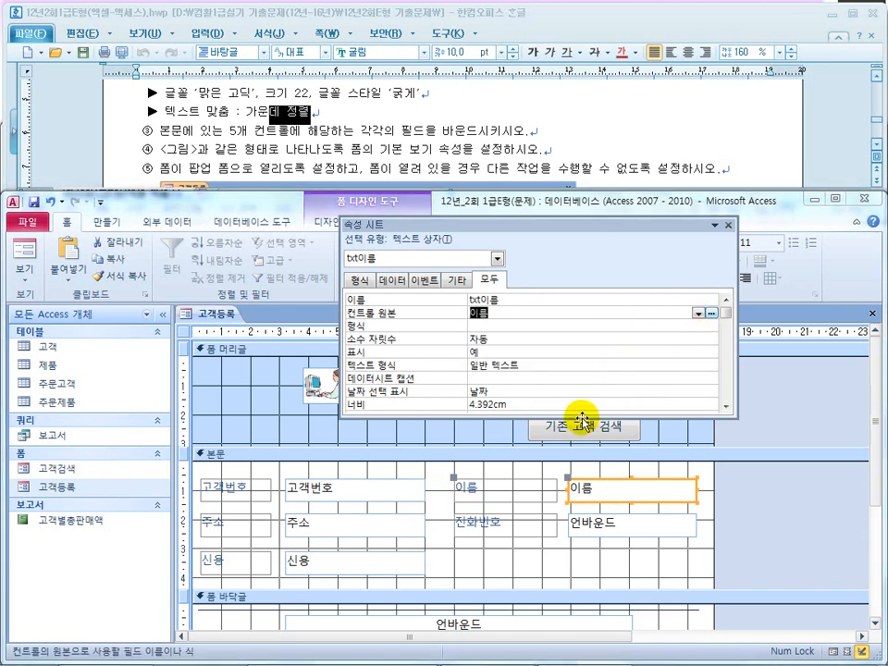
left_click(608, 524)
left_click(699, 314)
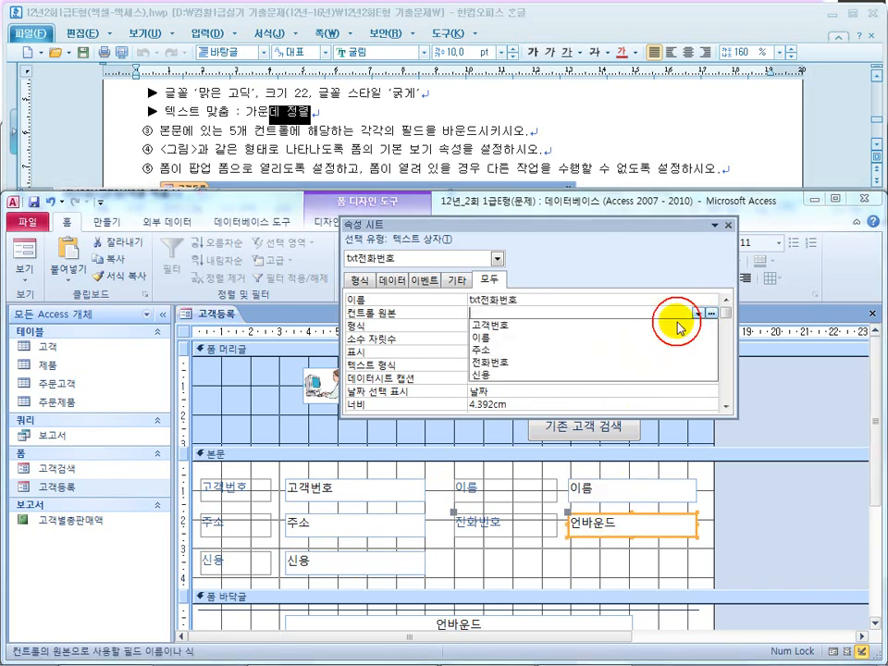
left_click(626, 363)
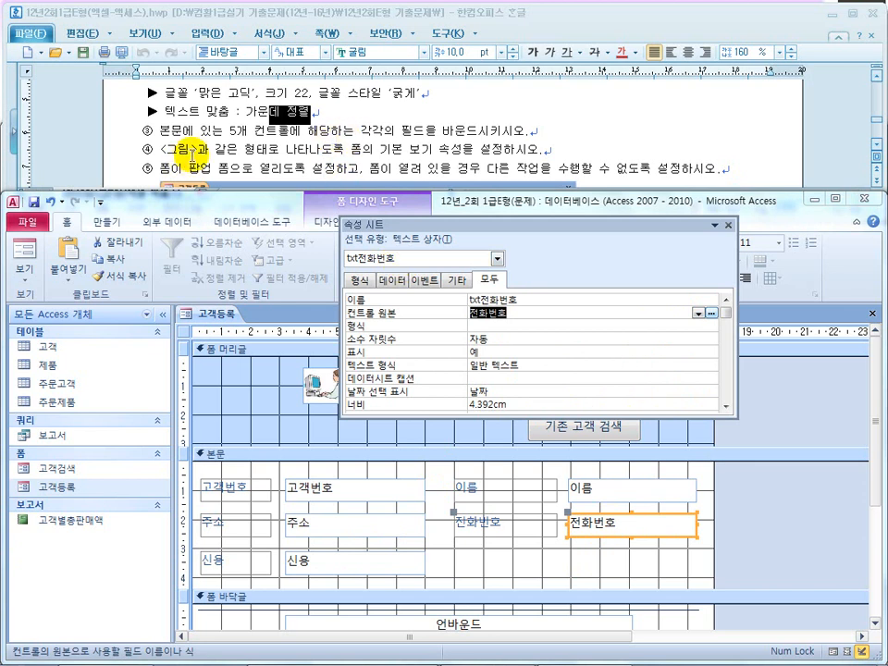
Read instruction ④, check the 고객등록 form's 기본 보기 property in Access, and preview the form in Form View
left_click_drag(244, 149, 442, 143)
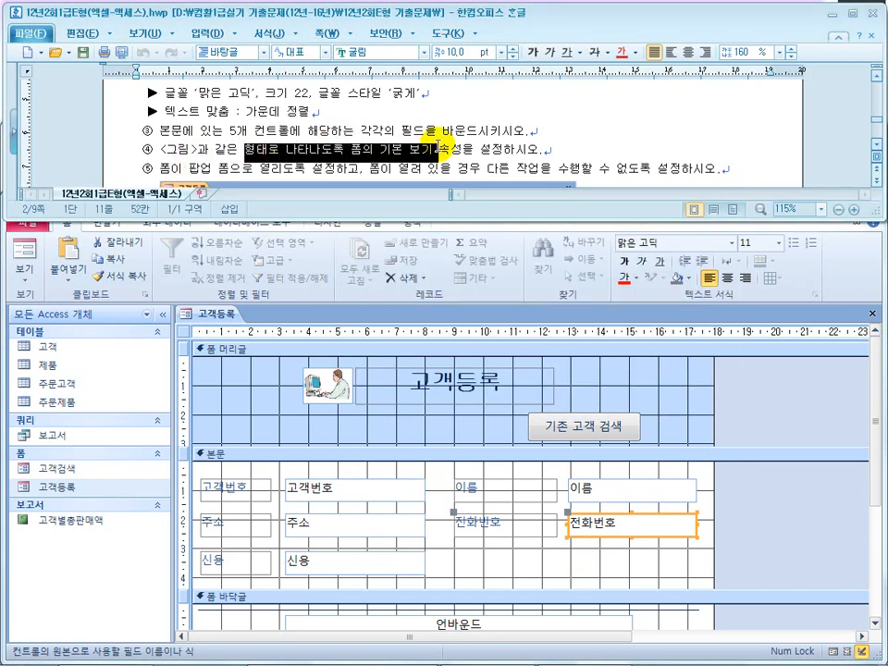
left_click(473, 147)
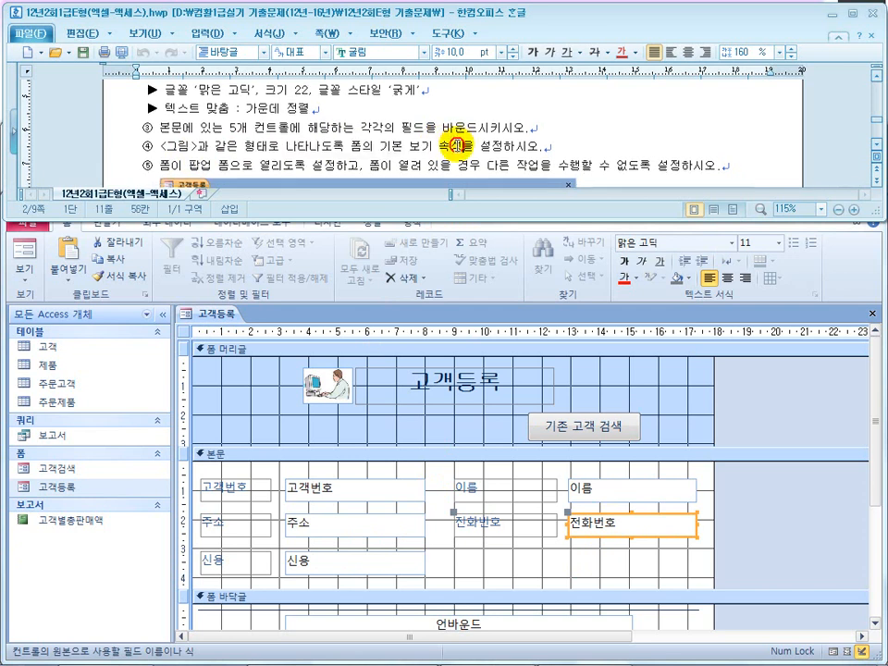
left_click(23, 255)
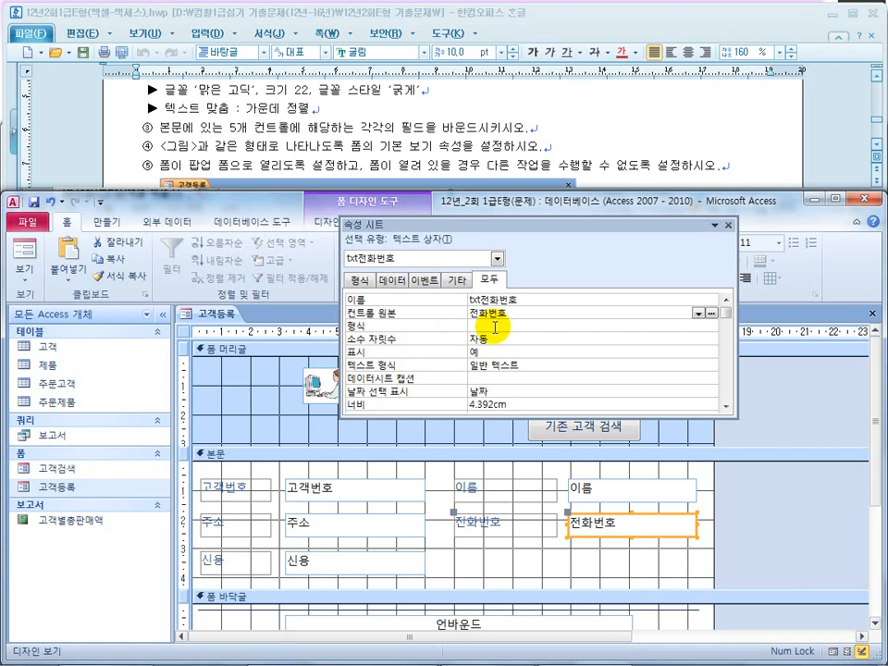
left_click(184, 332)
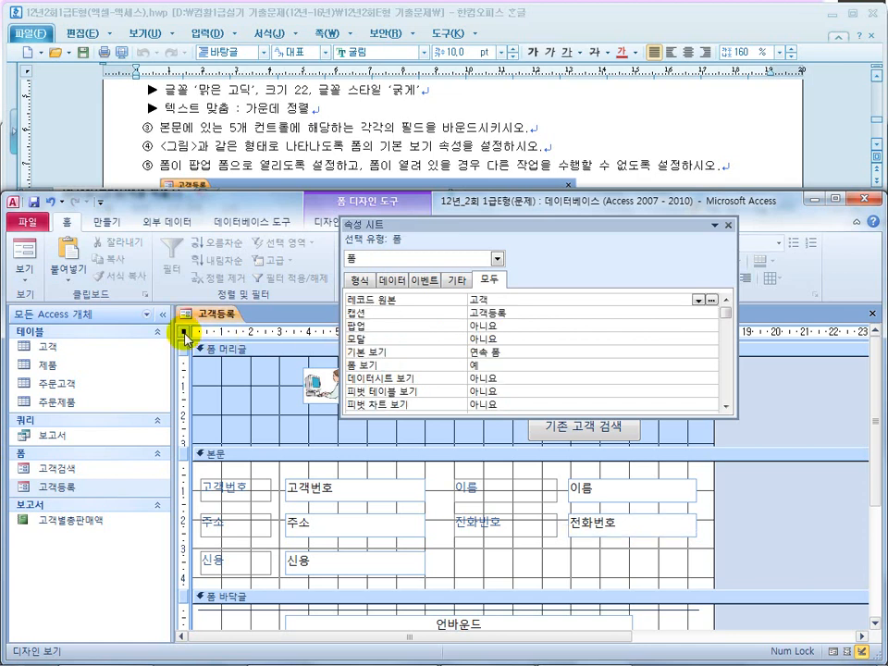
left_click(522, 351)
left_click(24, 253)
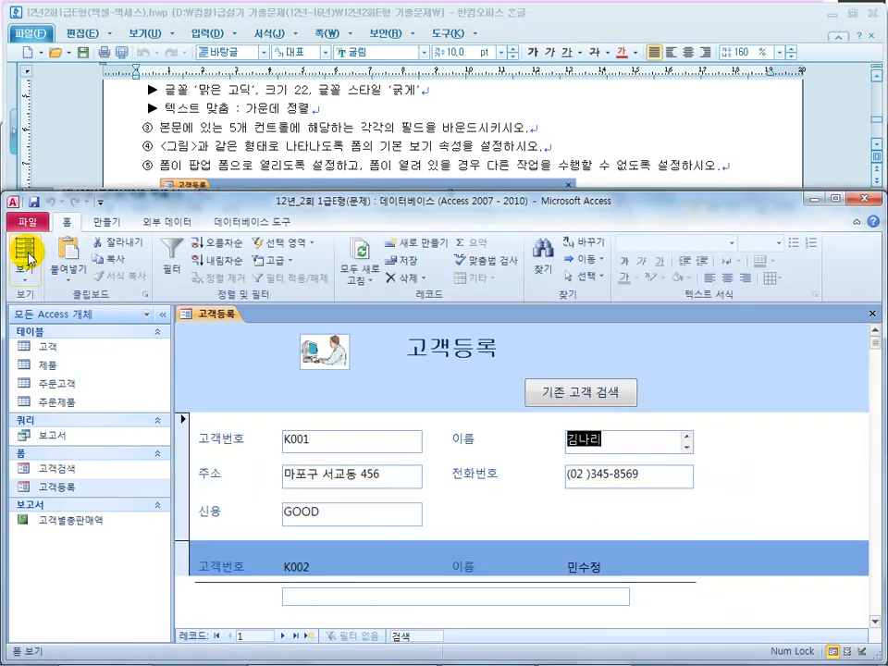
Compare the full-size 고객등록 form preview with the reference picture in the Hangul document
double_click(418, 200)
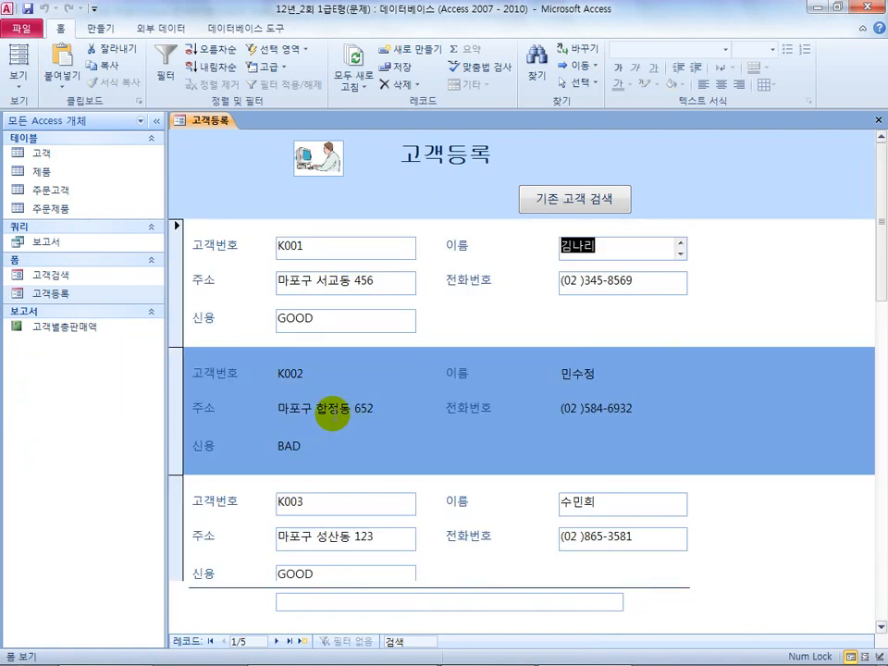
left_click(495, 647)
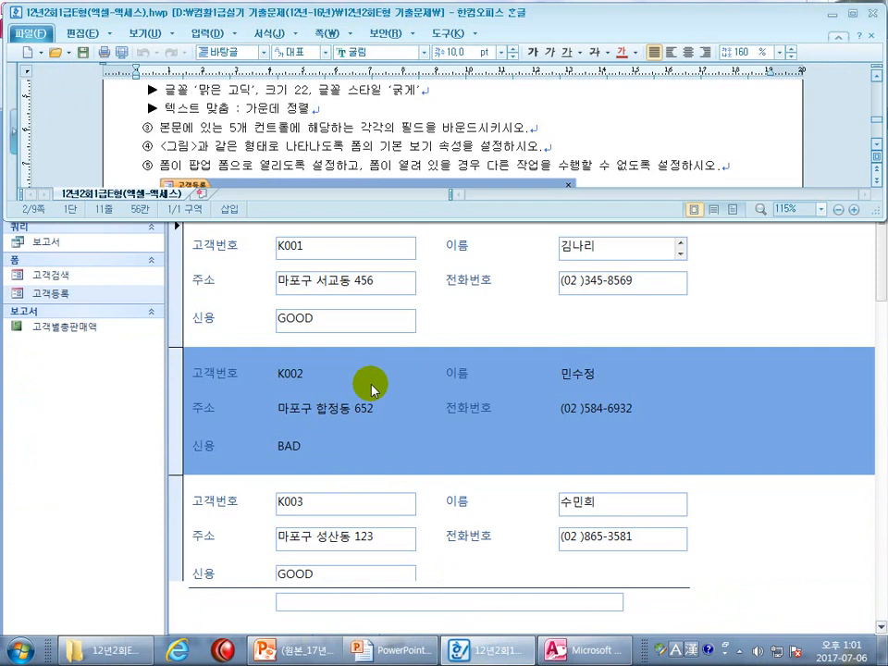
double_click(479, 16)
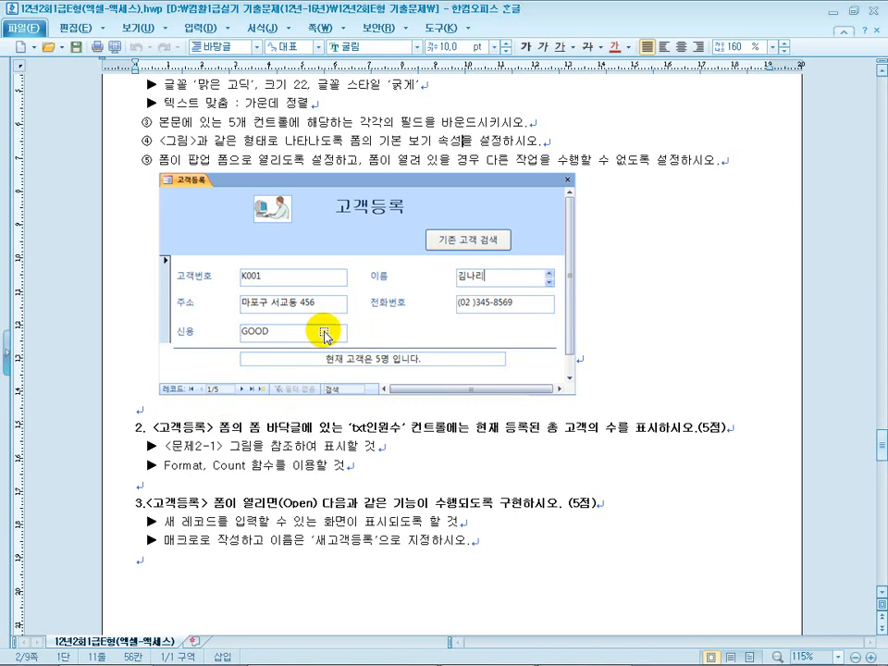
double_click(496, 9)
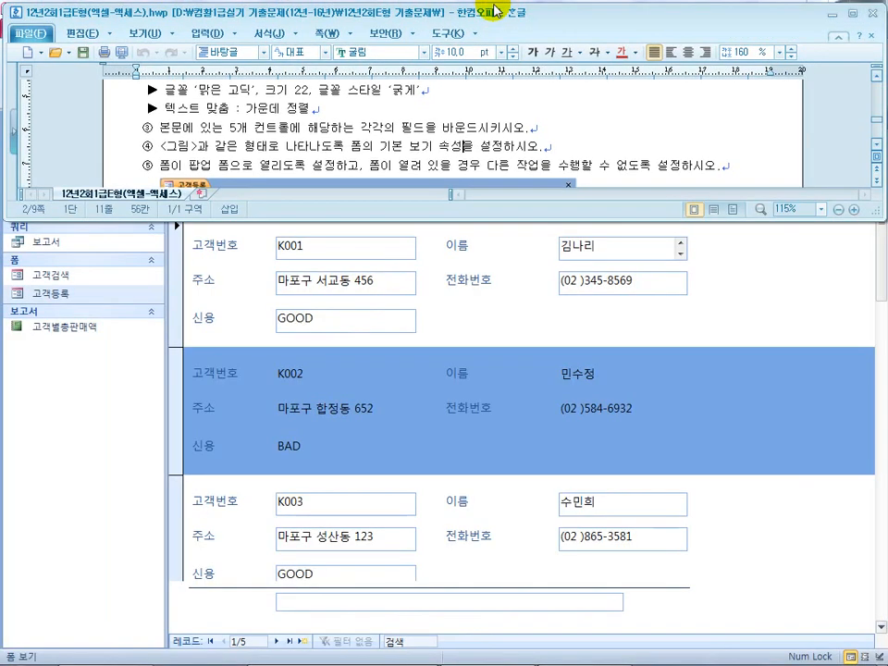
left_click(484, 359)
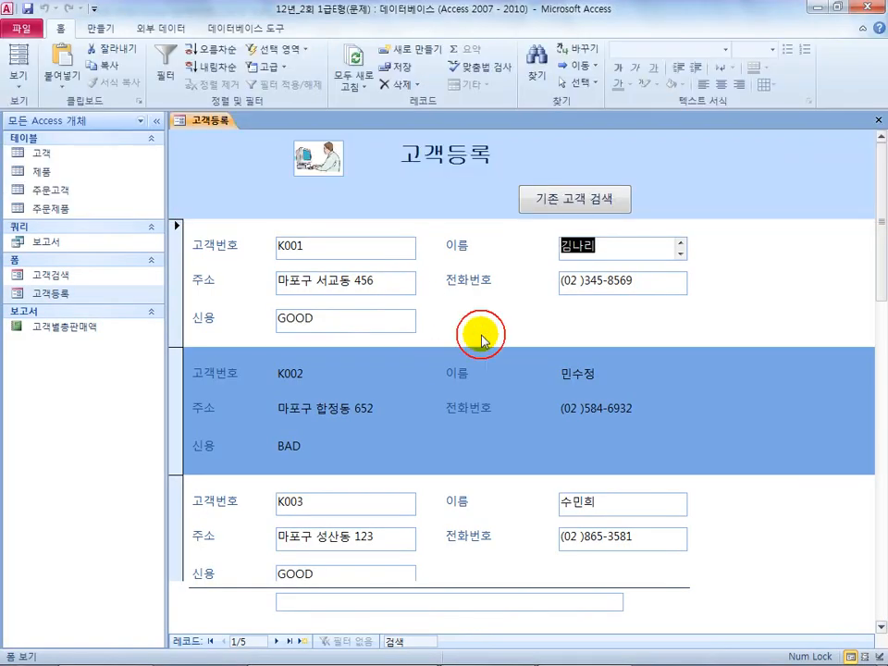
Set the 고객등록 form's 기본 보기 property to 단일 폼 in Design View and display the form in Form View
left_click(18, 82)
left_click(56, 180)
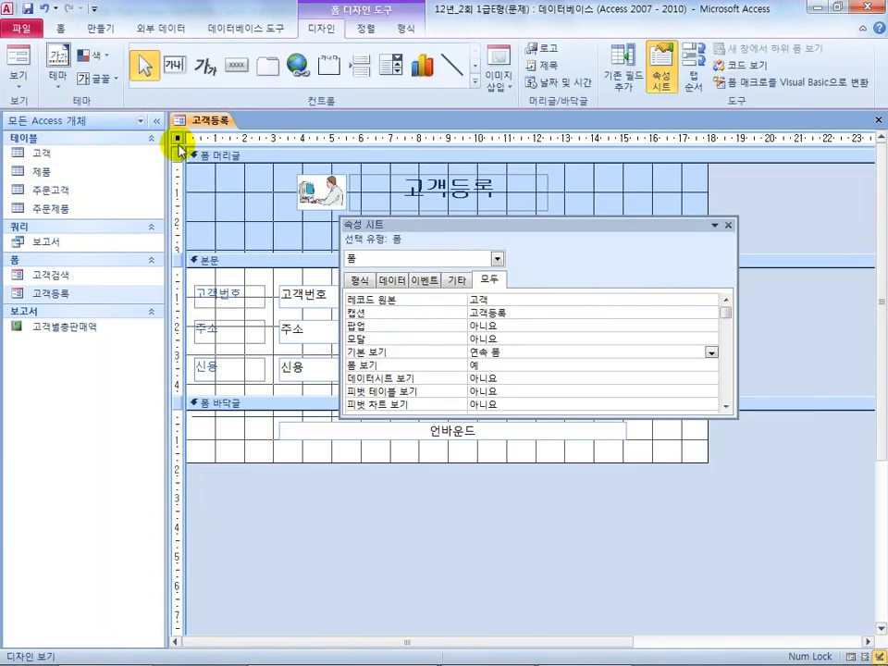
left_click(513, 353)
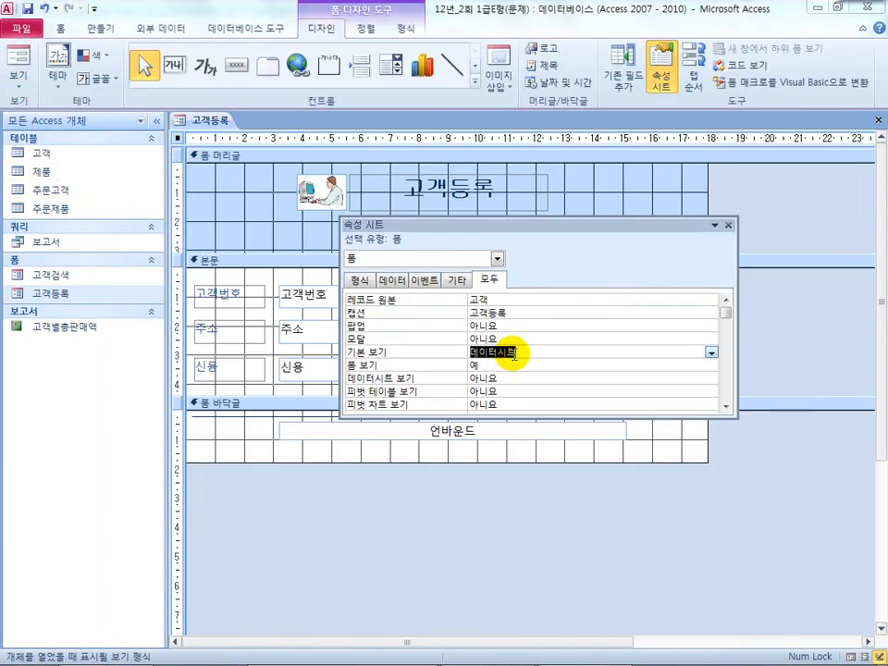
left_click(711, 354)
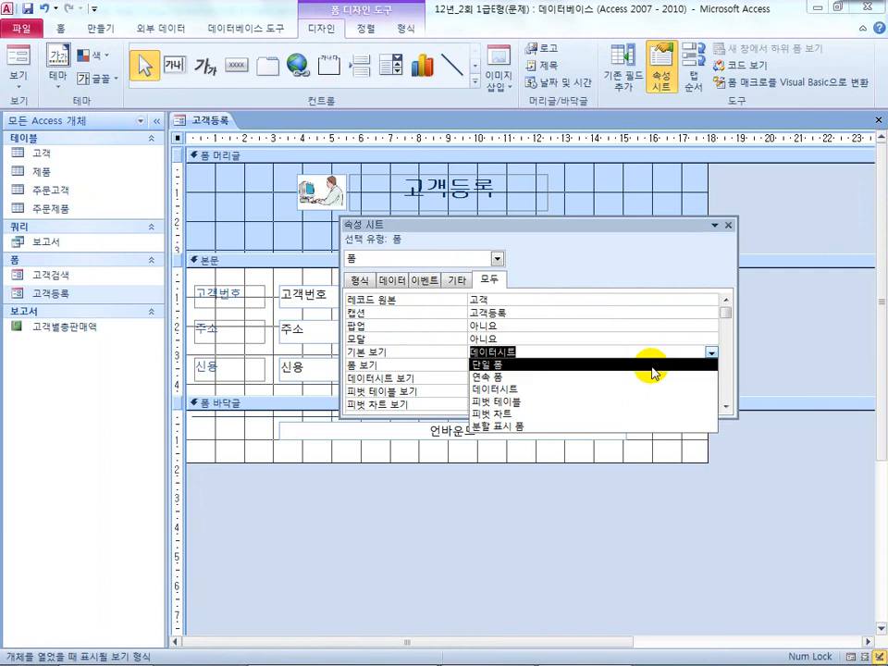
left_click(649, 365)
left_click(31, 72)
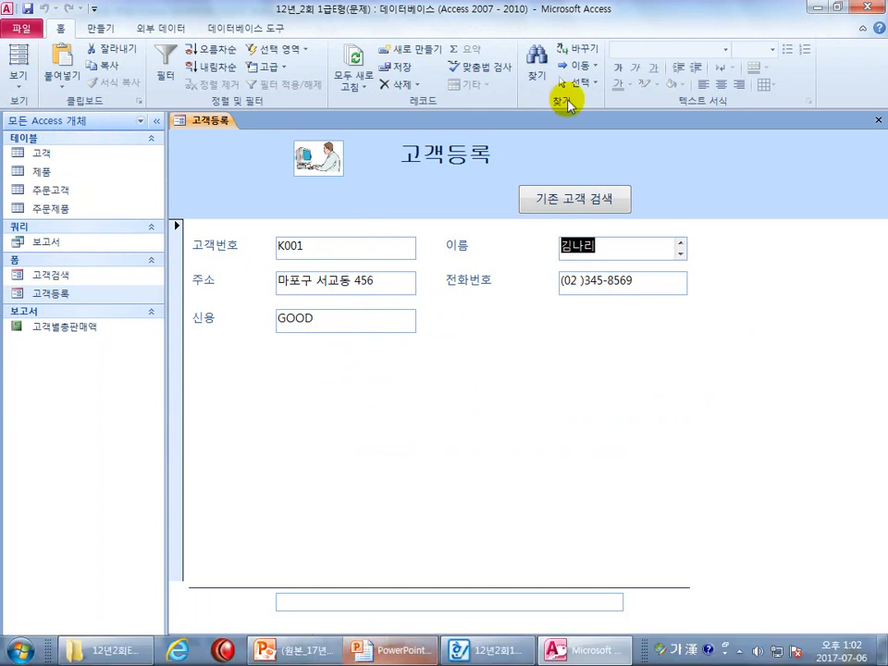
Read instruction ⑤ in the Hangul document about opening the form as a popup and blocking other work
double_click(561, 10)
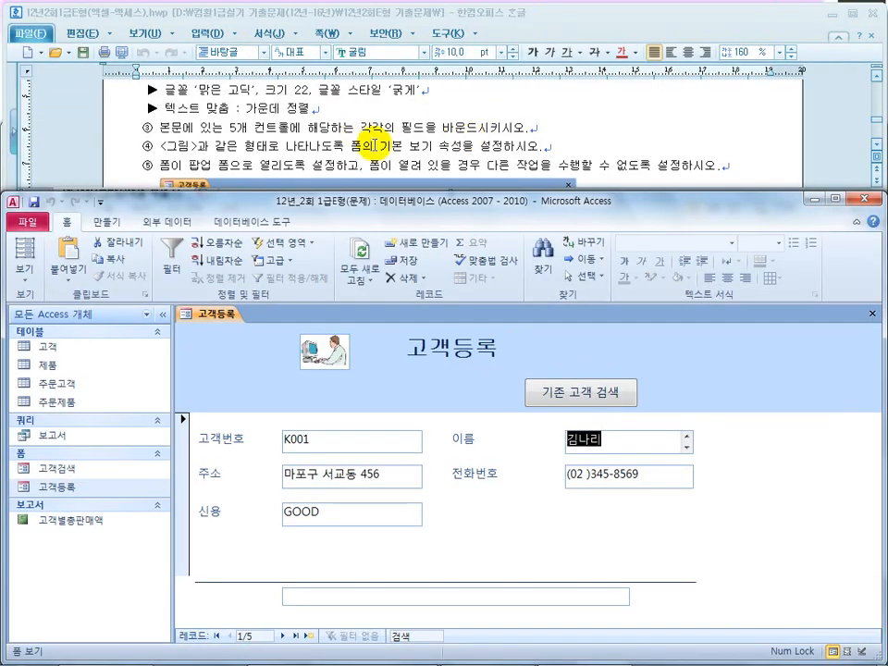
left_click(415, 146)
left_click_drag(415, 146, 540, 145)
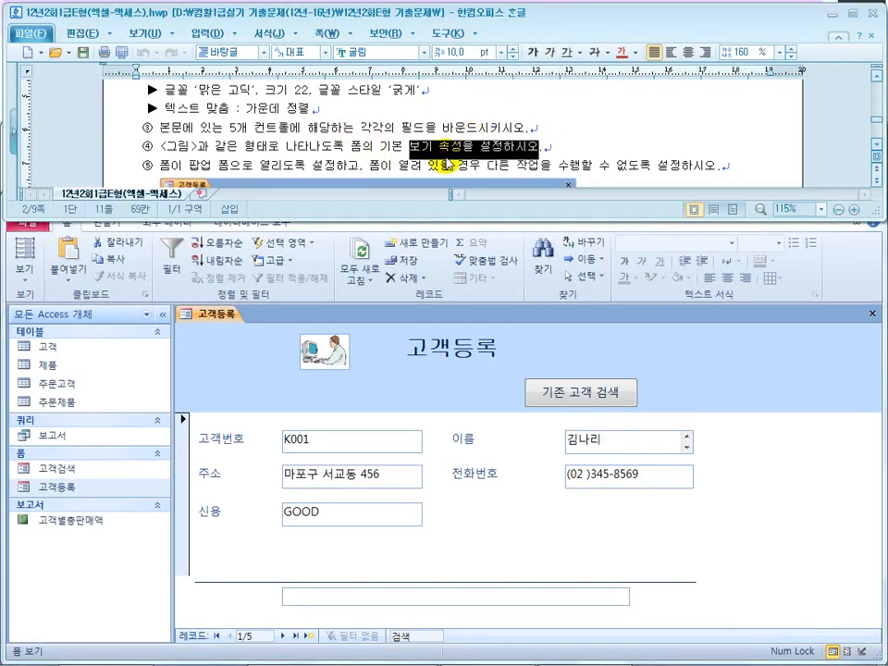
left_click_drag(213, 165, 335, 168)
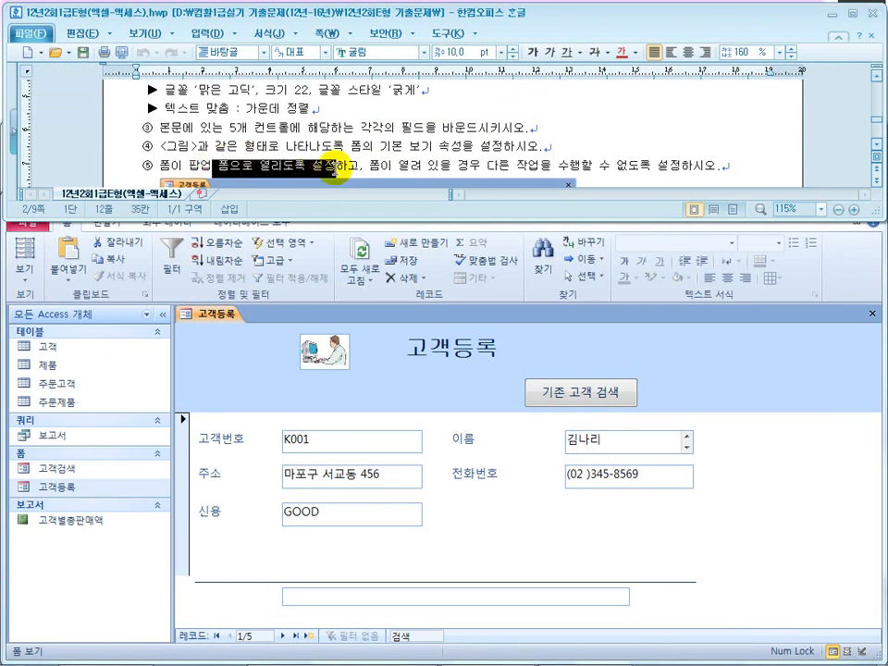
left_click(372, 168)
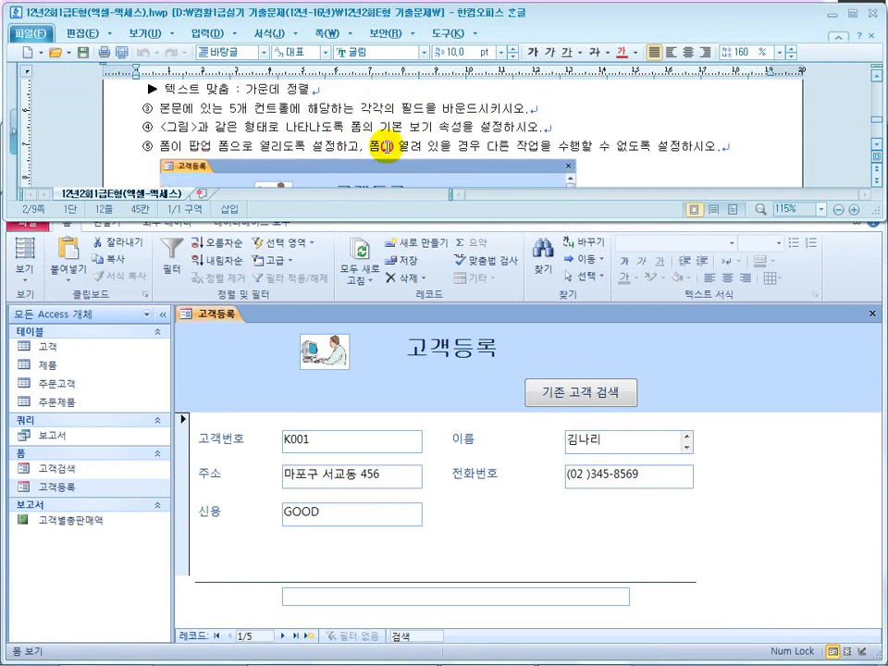
left_click_drag(385, 148, 562, 154)
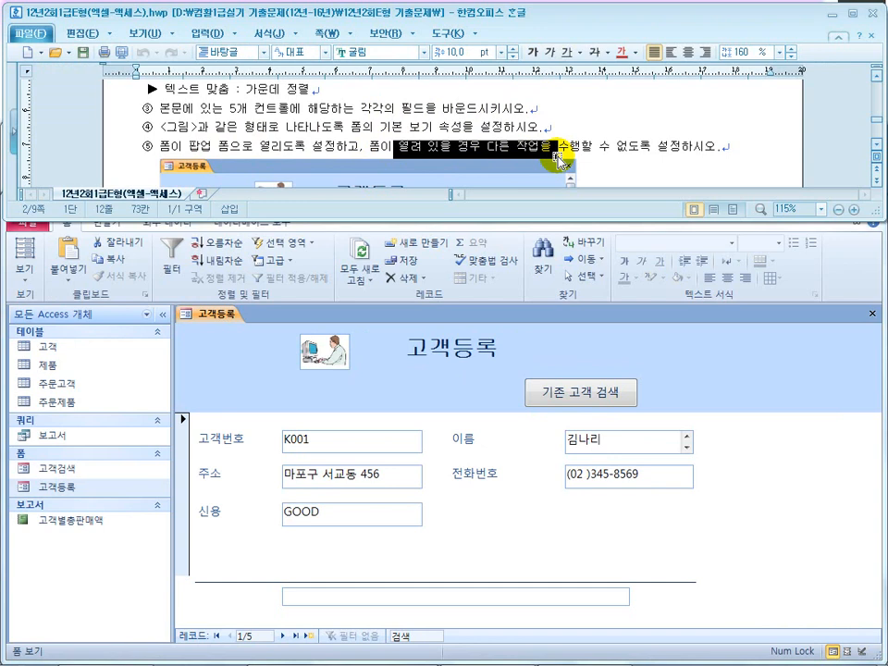
Test whether other database objects, such as the 고객 table, can be selected while the 고객등록 form is open
left_click(354, 390)
left_click(66, 389)
left_click(46, 353)
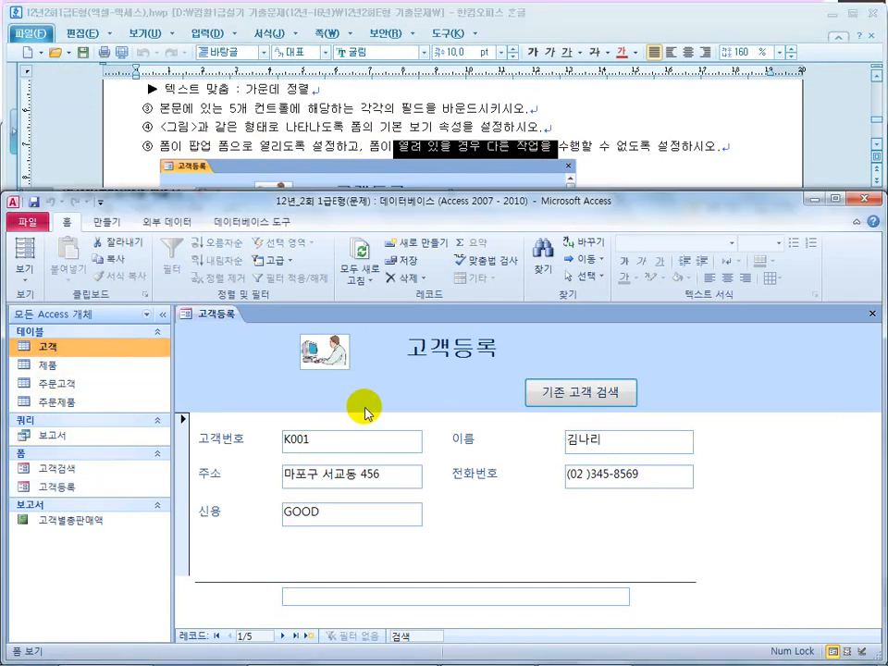
Set the 고객등록 form's 팝업 property to 예 in Design View and open the form in Form View
left_click_drag(199, 145, 259, 145)
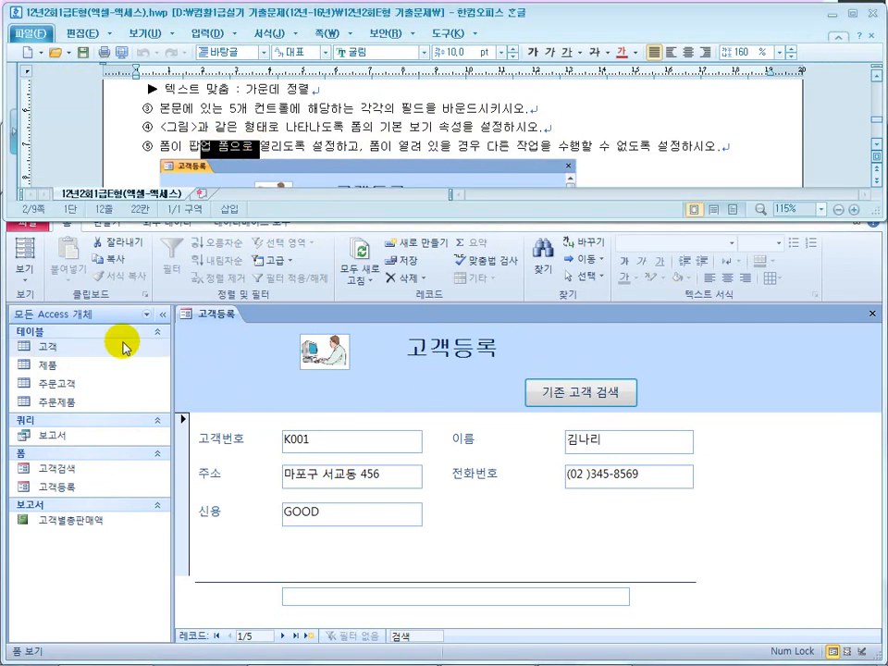
left_click(24, 278)
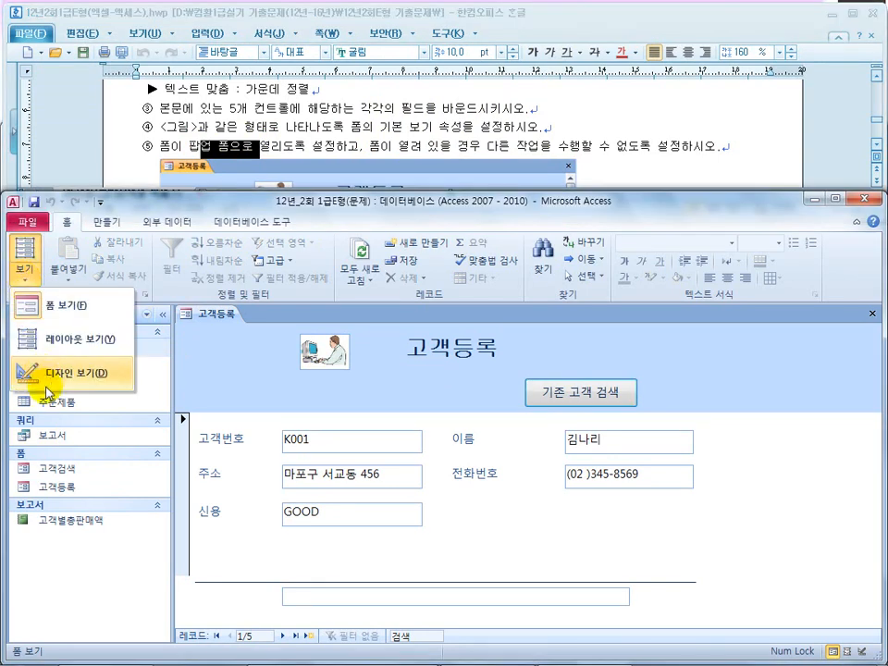
left_click(34, 363)
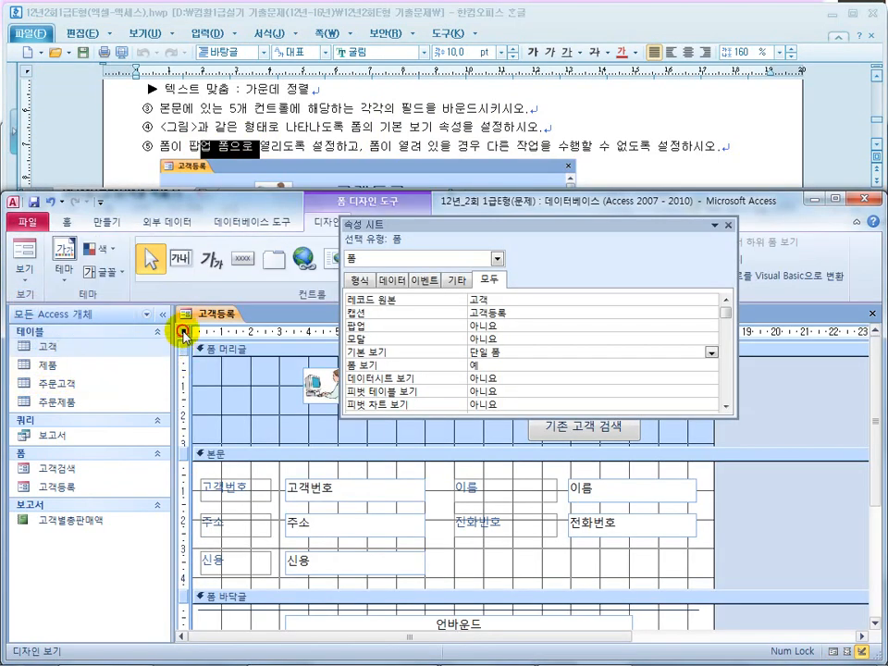
left_click(517, 326)
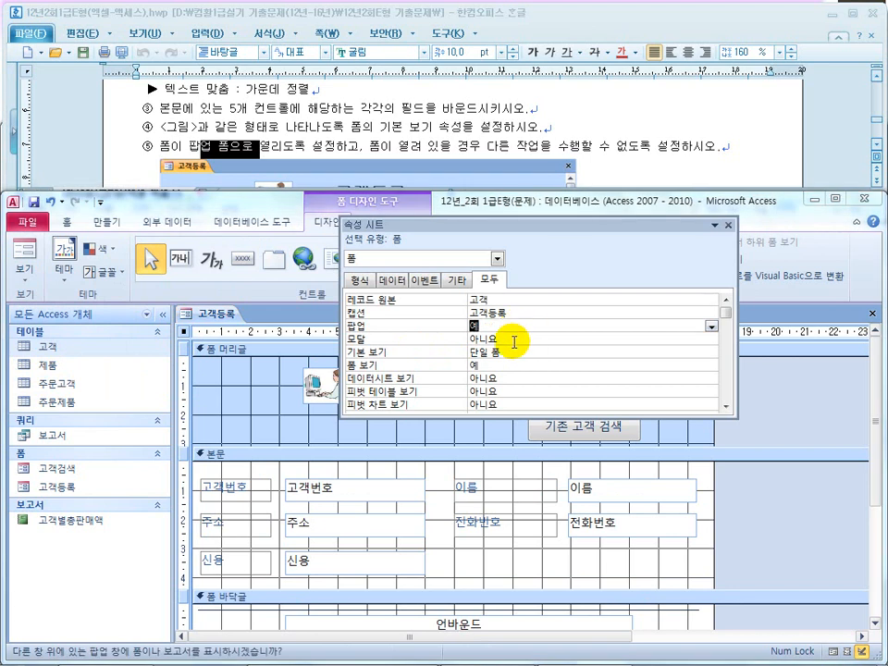
left_click(23, 250)
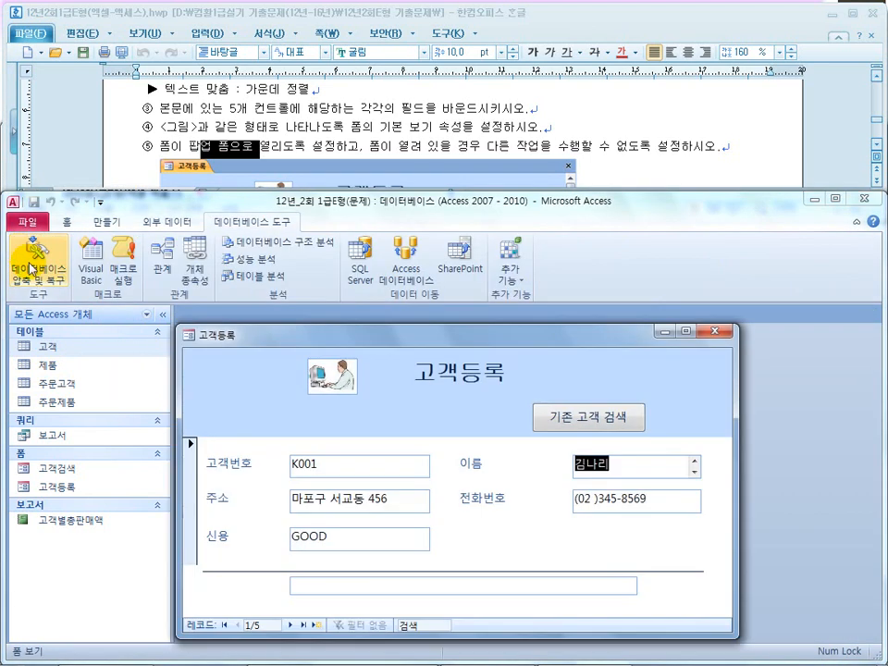
Test the popup form by moving its window and using other database objects and the 쿼리 group while it is open
left_click_drag(244, 283, 251, 347)
left_click(51, 425)
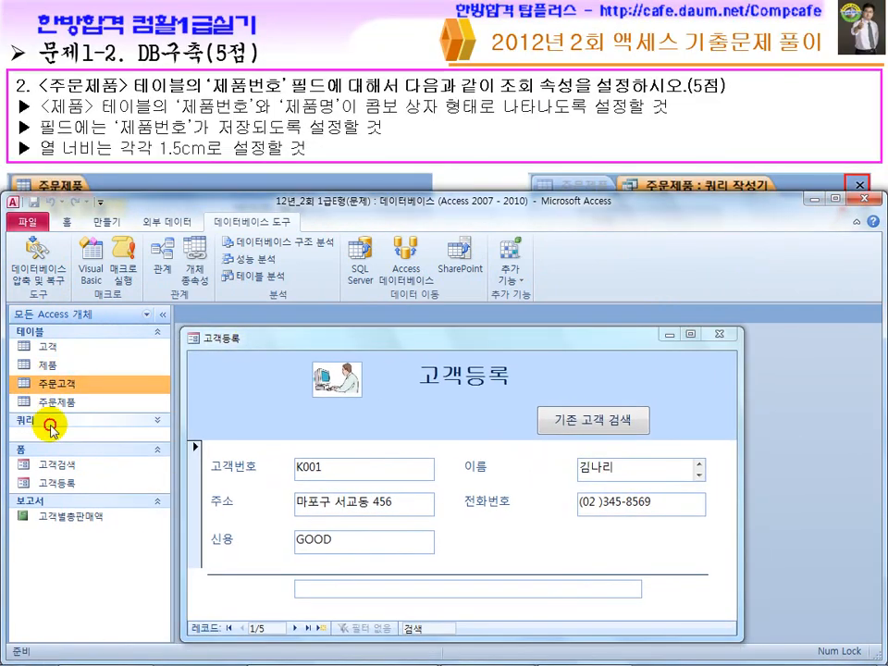
left_click(158, 423)
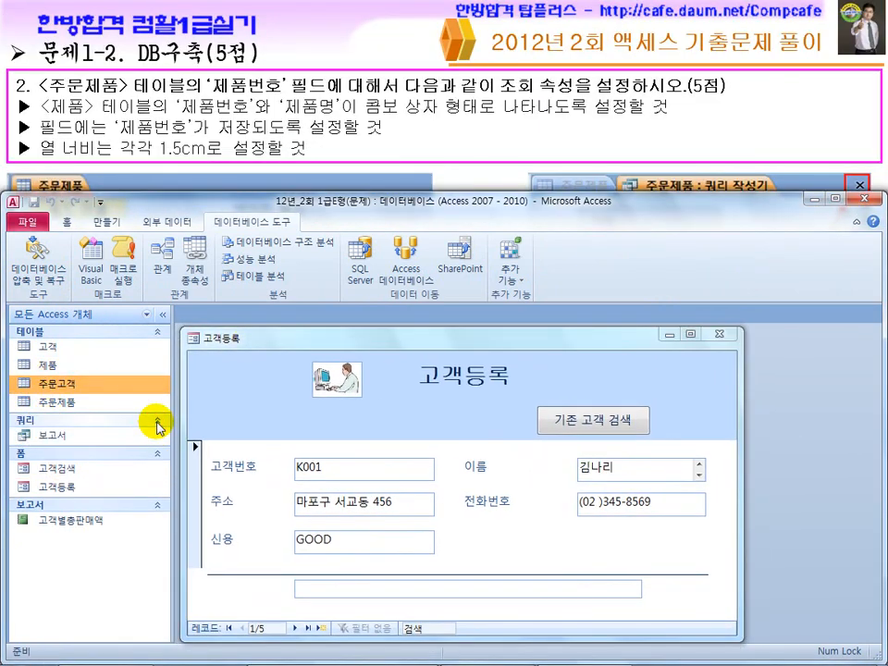
left_click(67, 222)
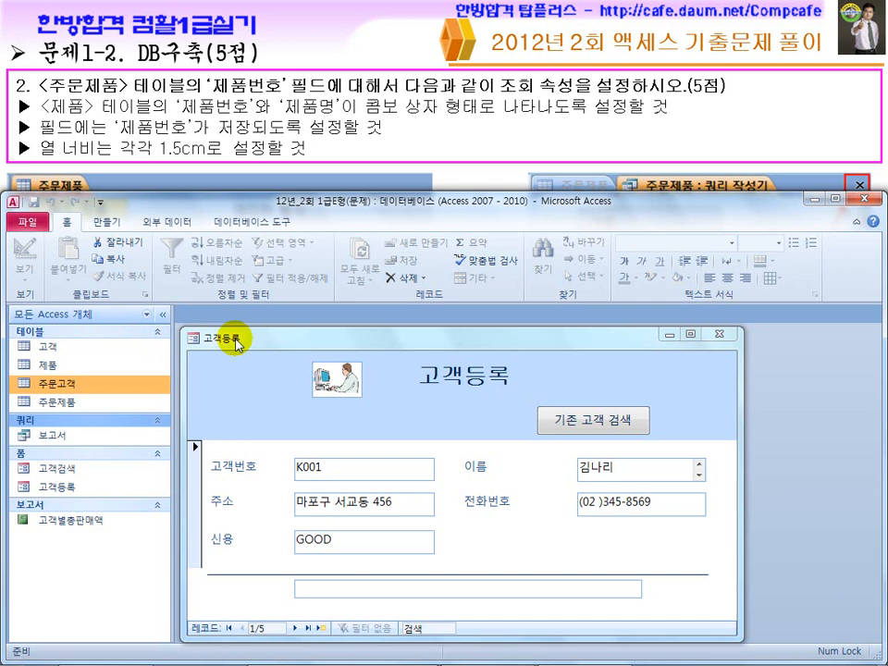
Reread instruction ⑤ on the popup form and blocking other work, and return to the open 고객등록 popup form
mouse_move(389, 655)
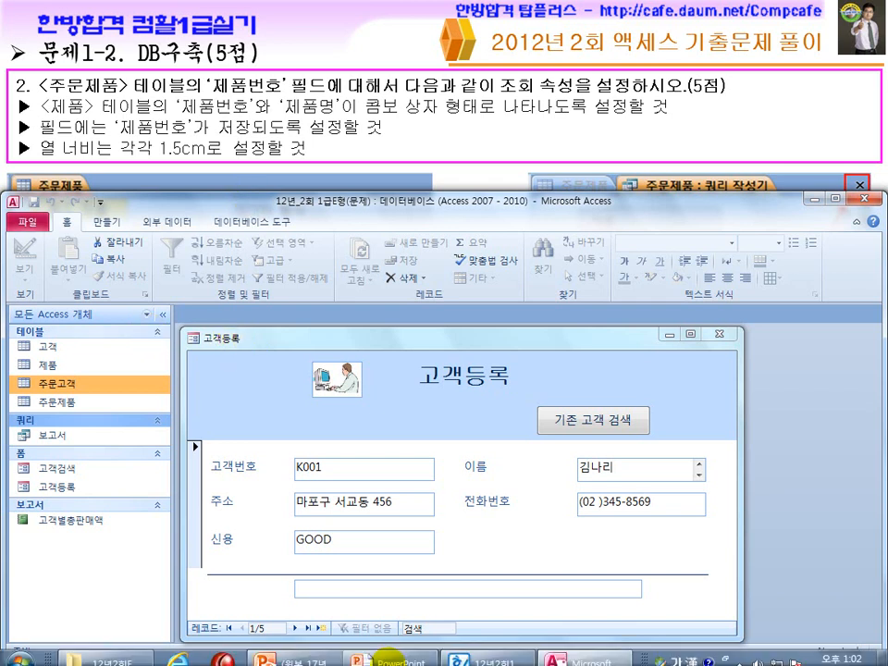
left_click(476, 658)
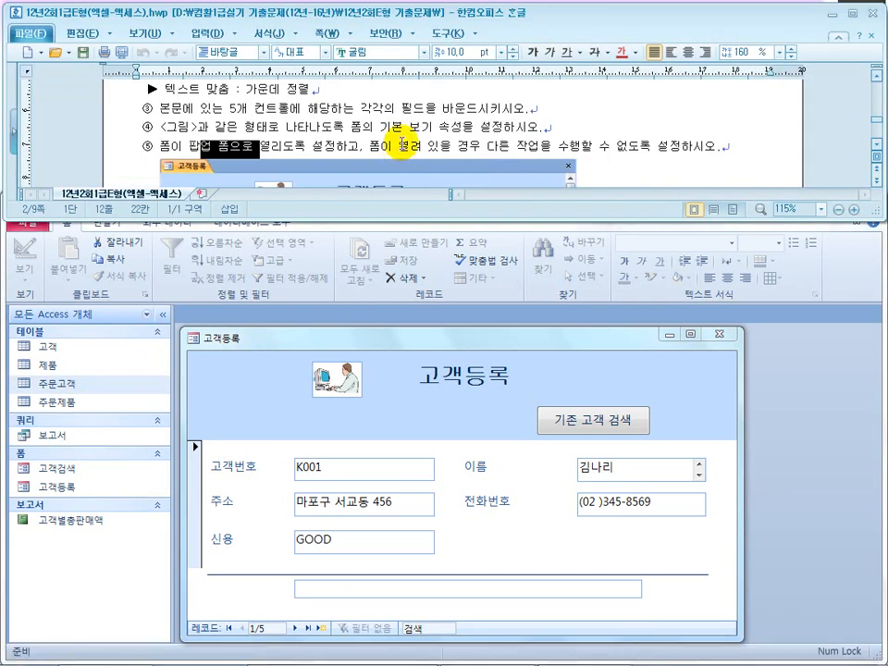
left_click_drag(309, 144, 222, 140)
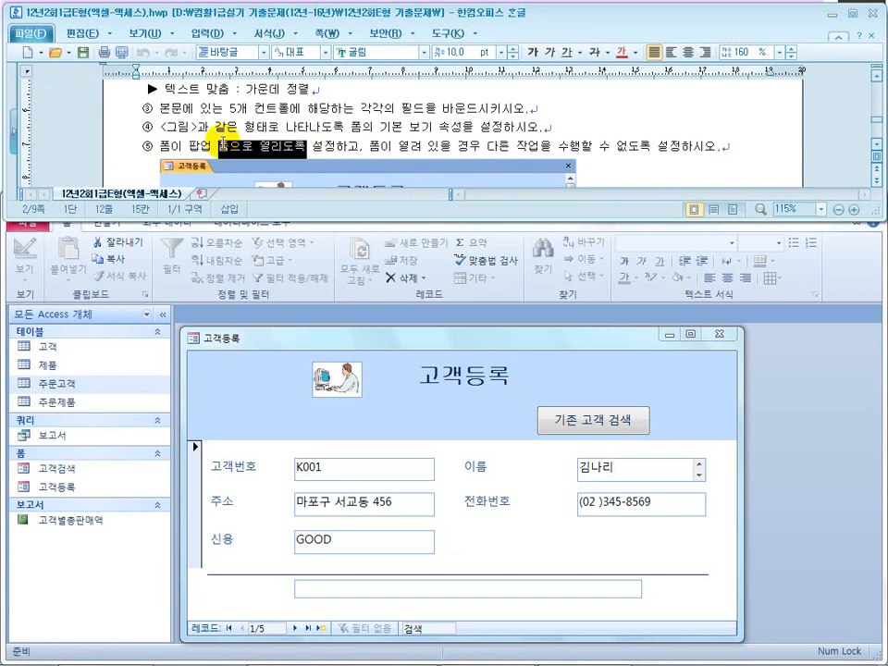
left_click_drag(579, 145, 444, 146)
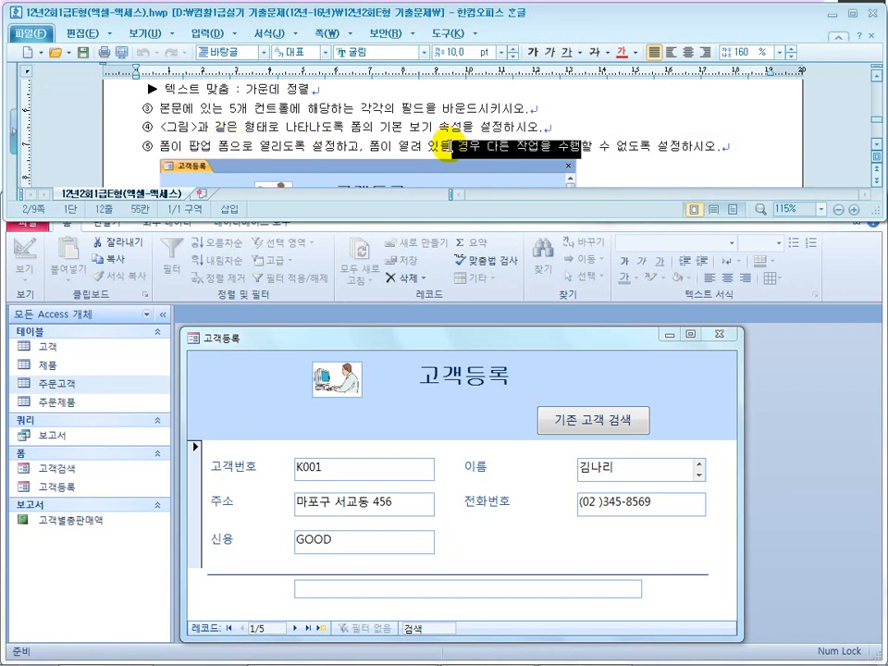
left_click(578, 148)
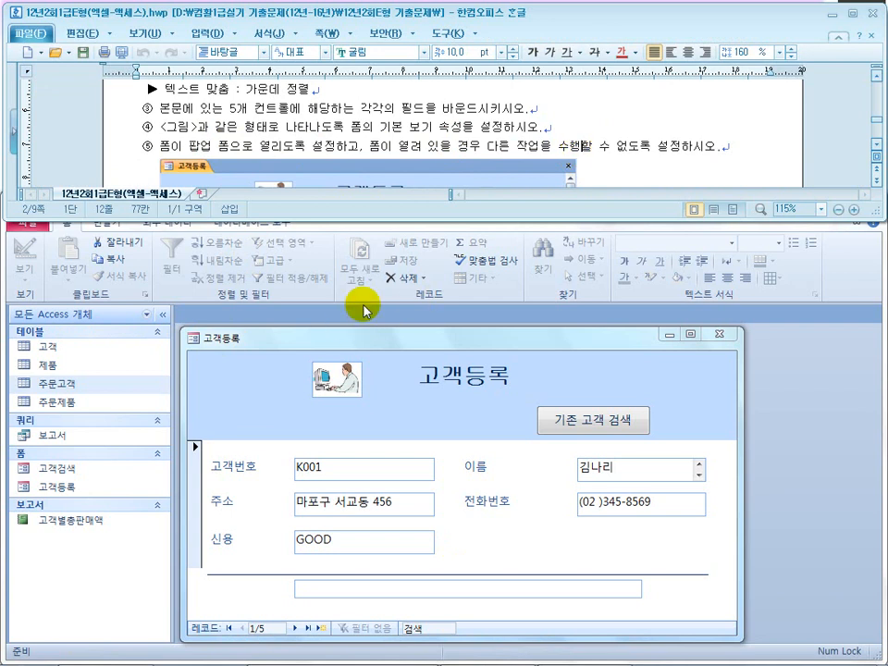
left_click(321, 307)
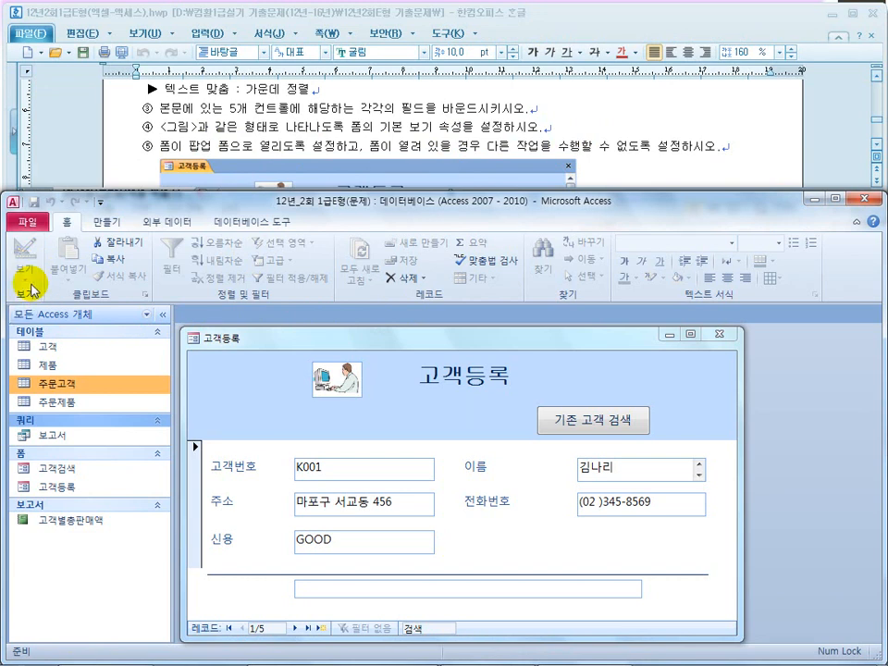
left_click(258, 337)
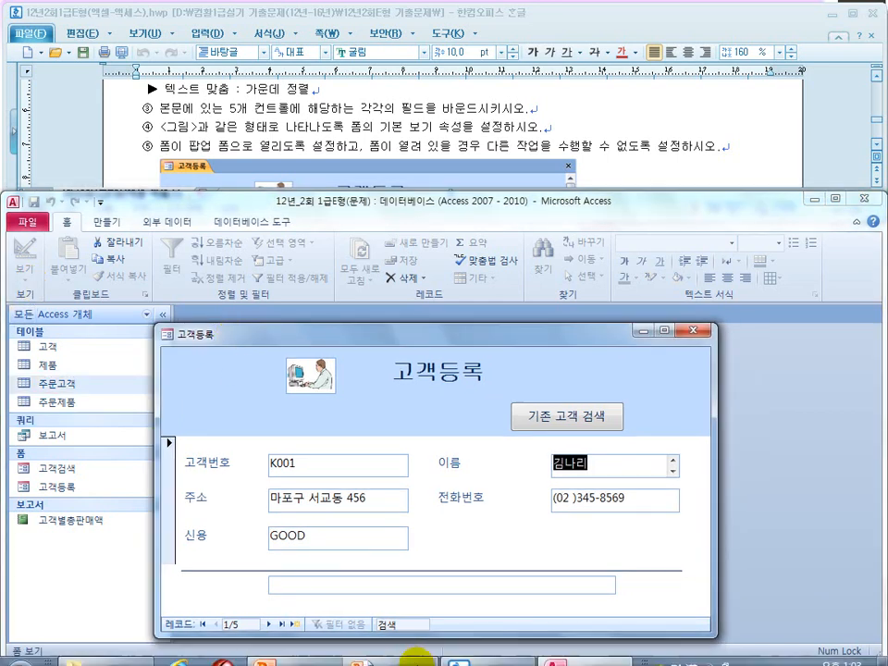
Switch to the PowerPoint solution slides, advance to the 문제2-2 slide to read the popup view-switching note, and return to Access
left_click(400, 655)
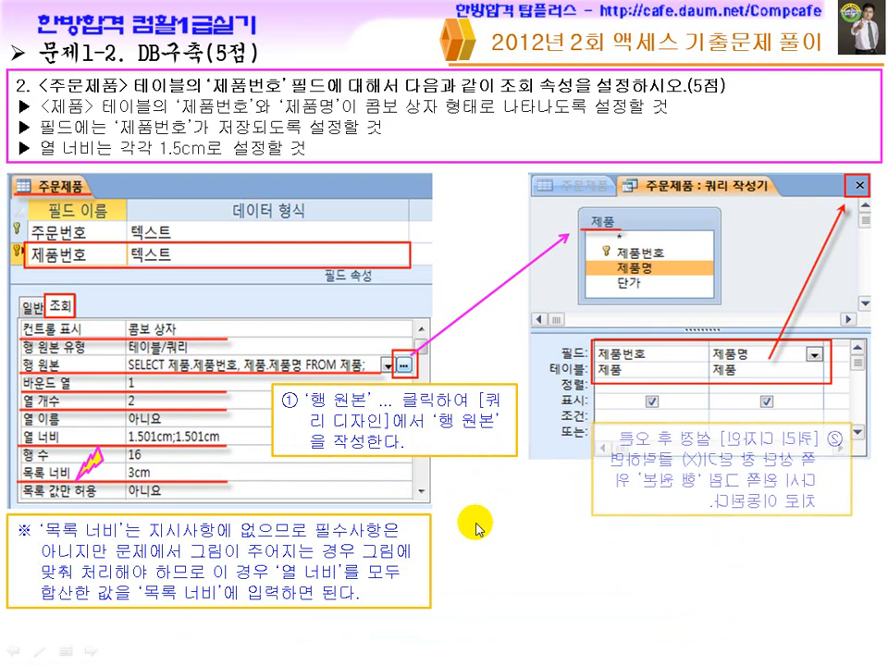
left_click(473, 520)
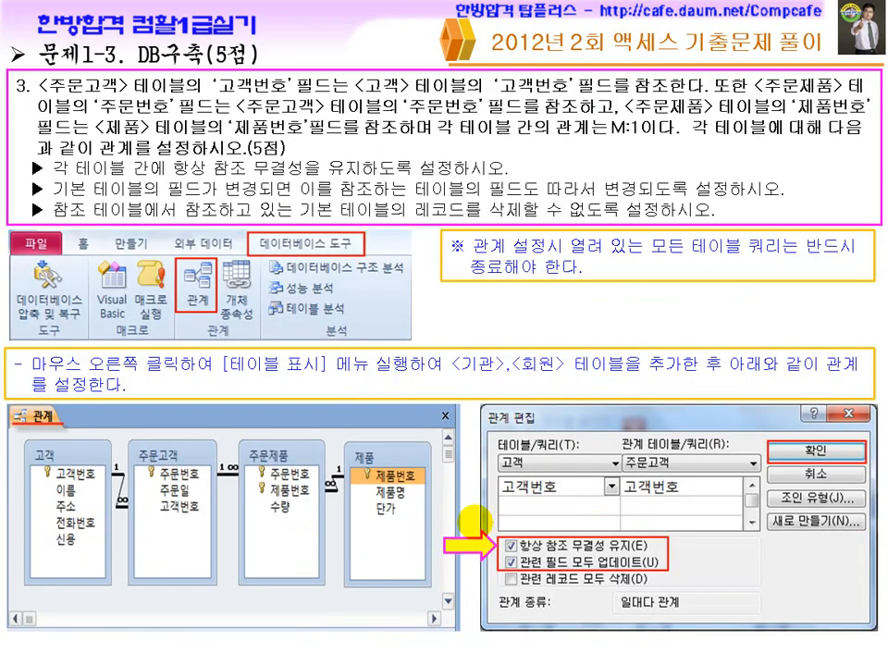
left_click(474, 521)
left_click(473, 521)
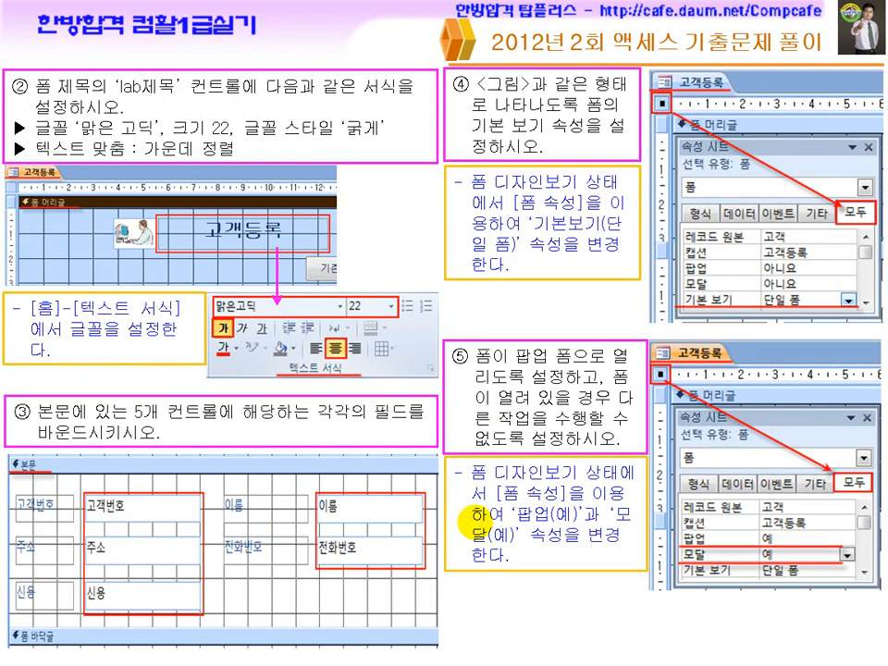
left_click(473, 520)
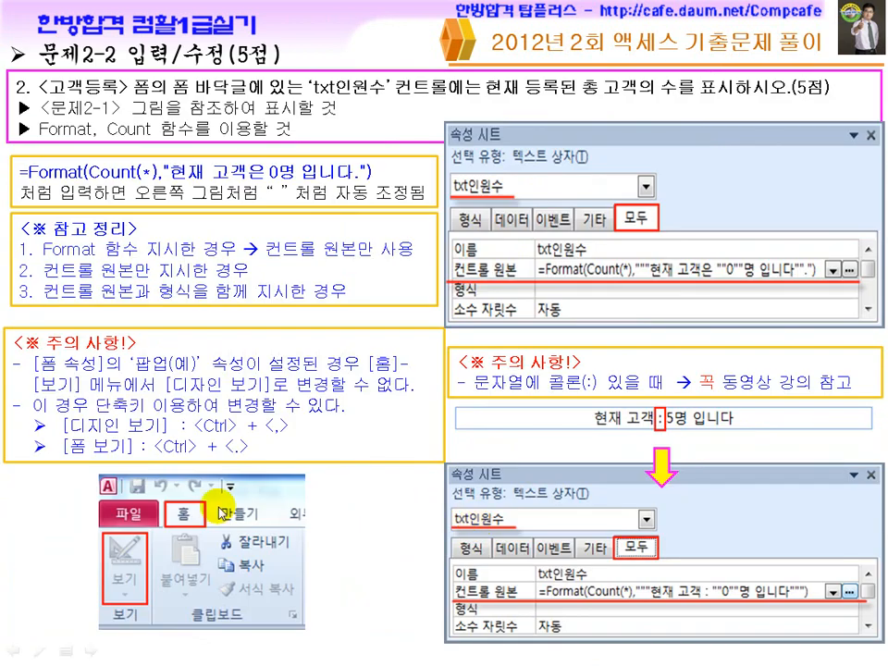
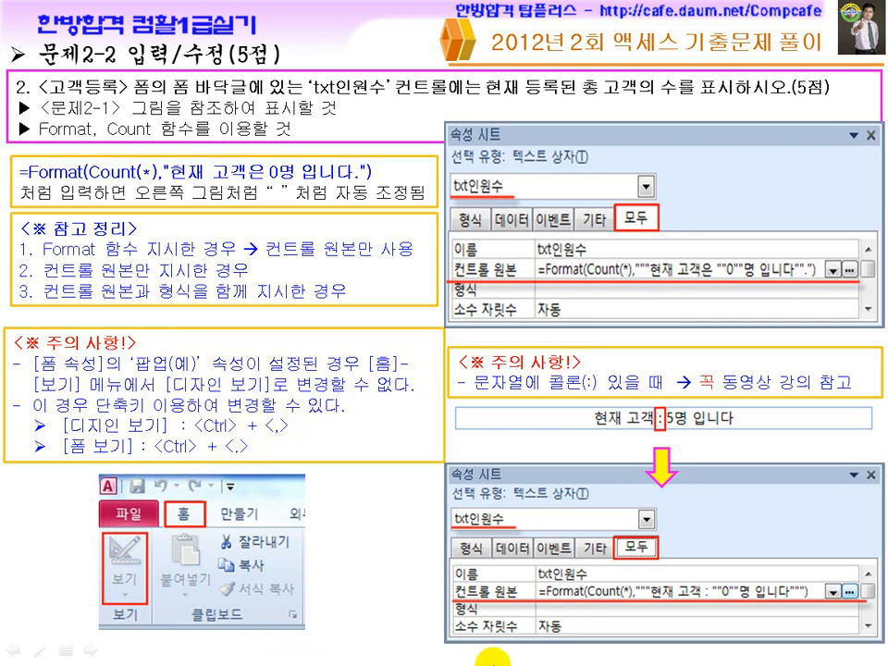
key("super")
left_click(572, 649)
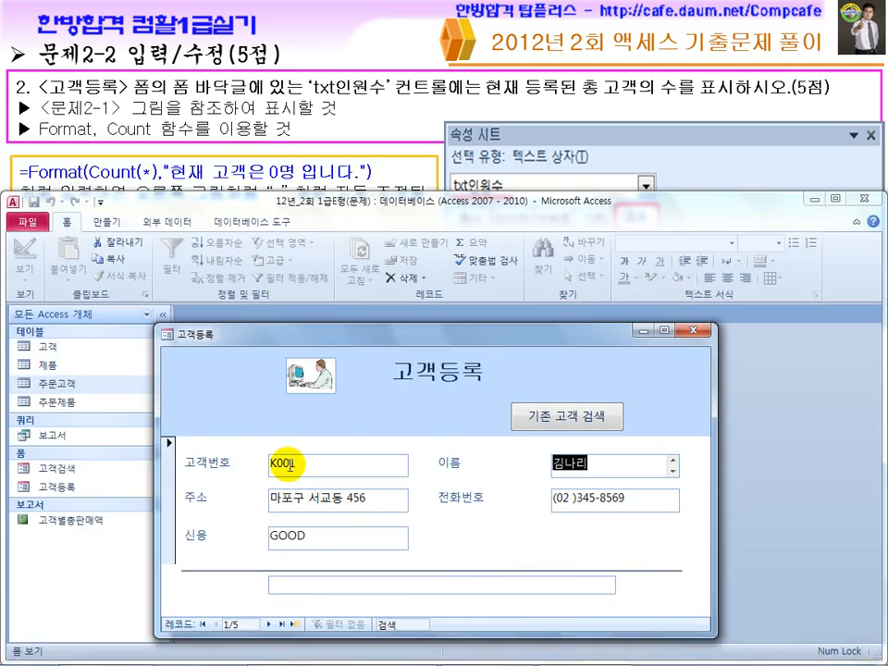
Set the 고객등록 form's 모달 property to 예 in Design View and open the form in Form View
left_click(31, 288)
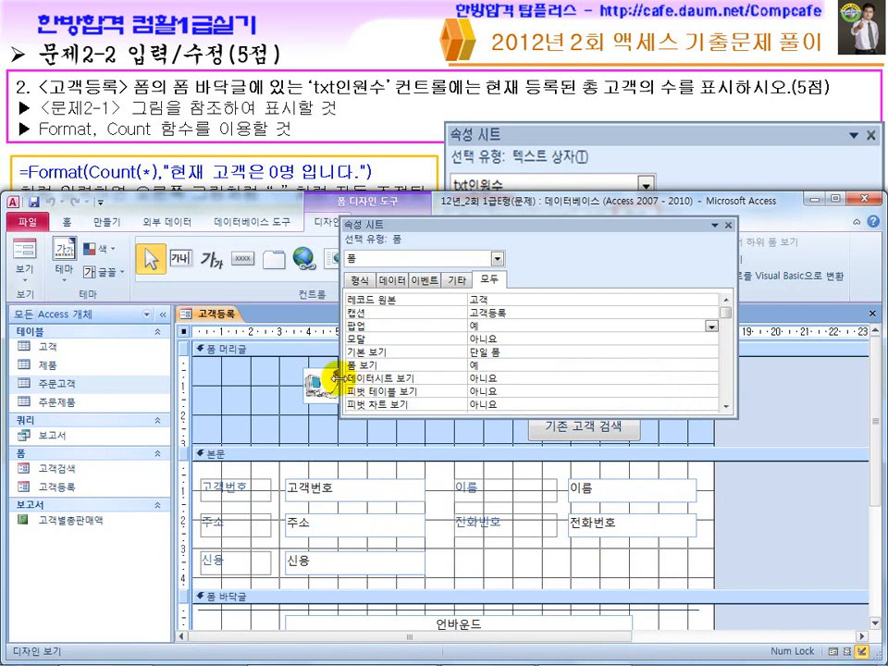
double_click(504, 339)
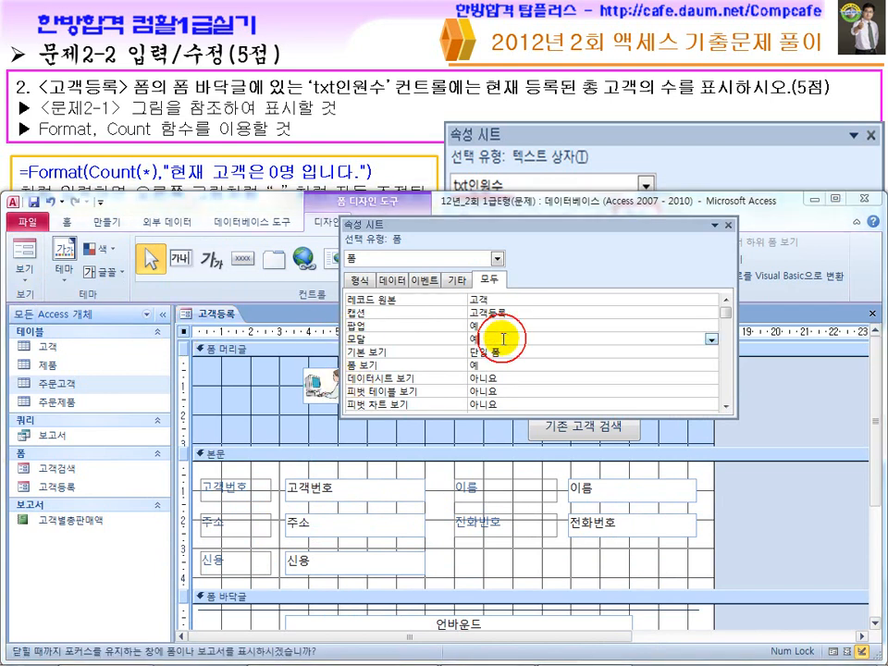
left_click(20, 250)
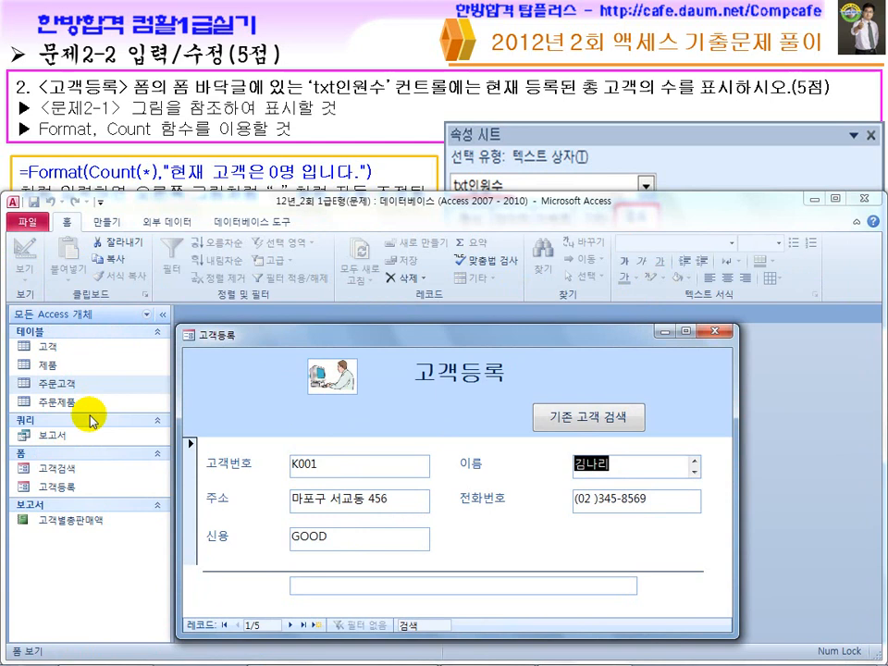
Test the modal popup form by moving its window and switching repeatedly between Form View and Design View
left_click_drag(293, 333, 222, 344)
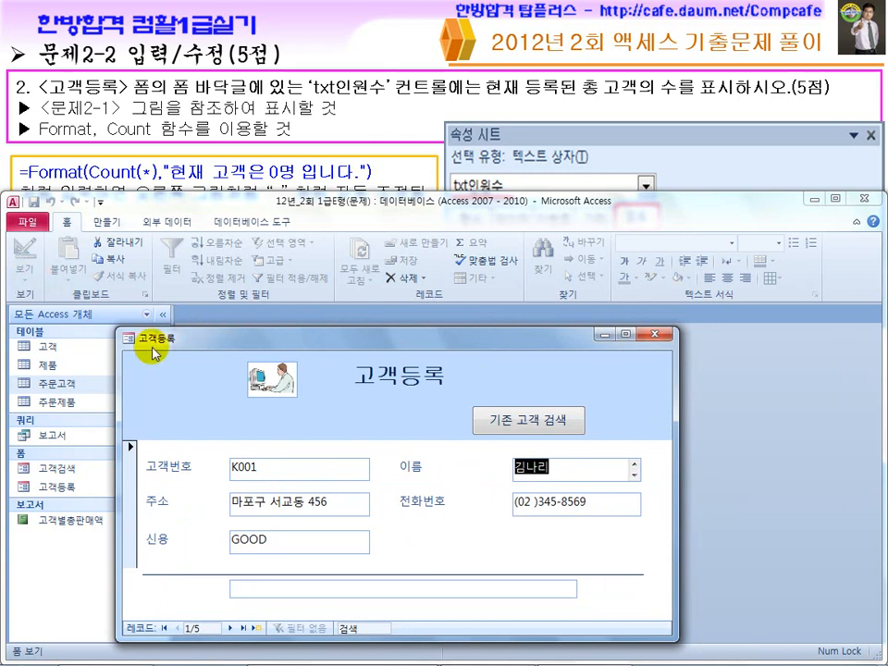
left_click(42, 275)
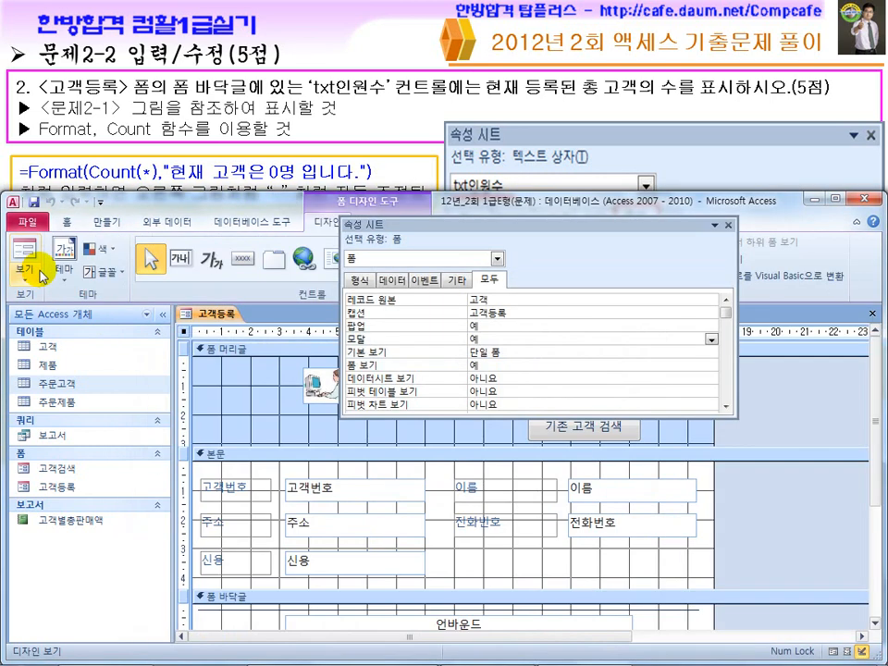
left_click(41, 272)
left_click(39, 271)
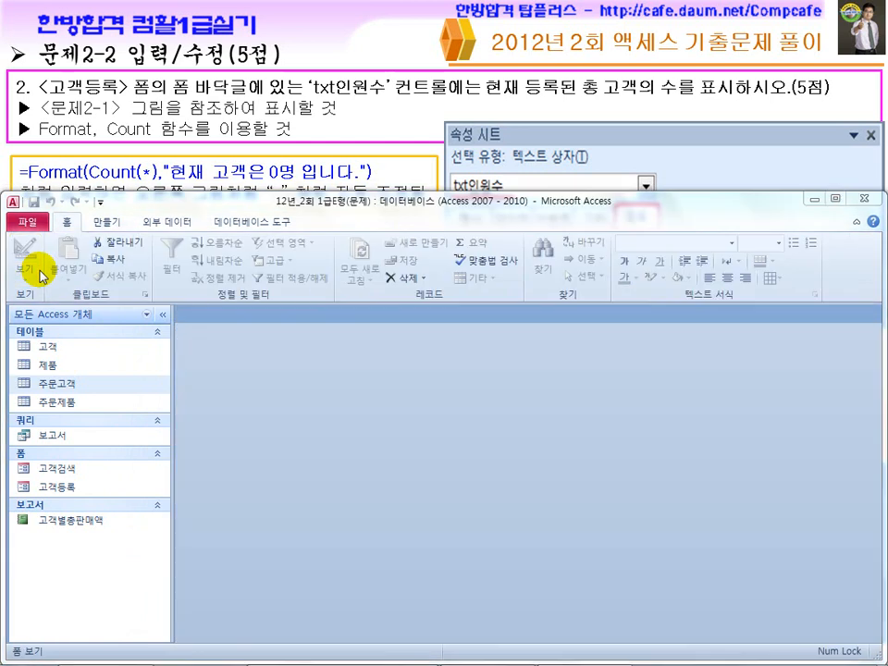
left_click(40, 270)
left_click(41, 273)
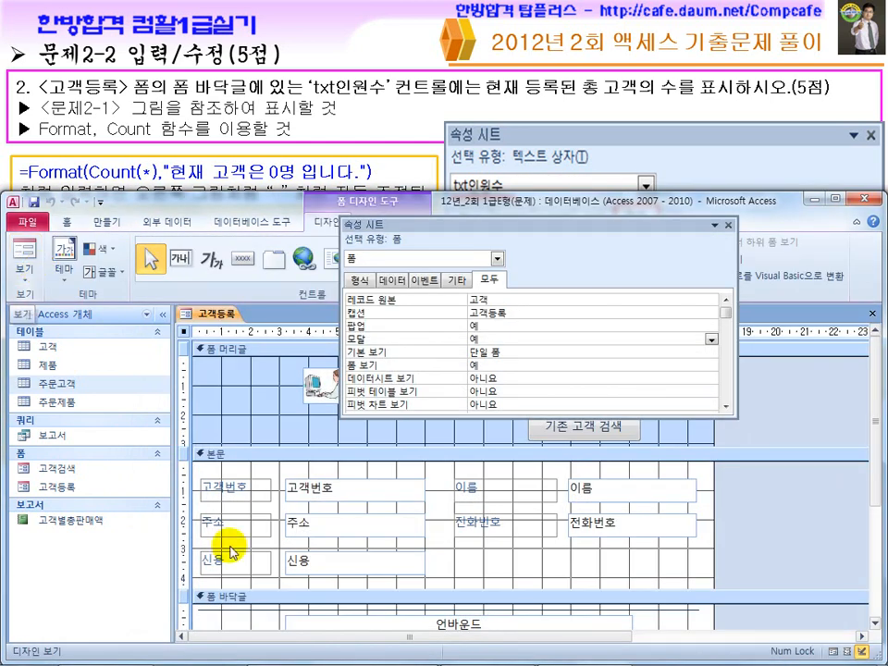
Review the slide's note on switching a popup form's views, and return to the form design in Access and close the property sheet
key("super")
left_click(419, 658)
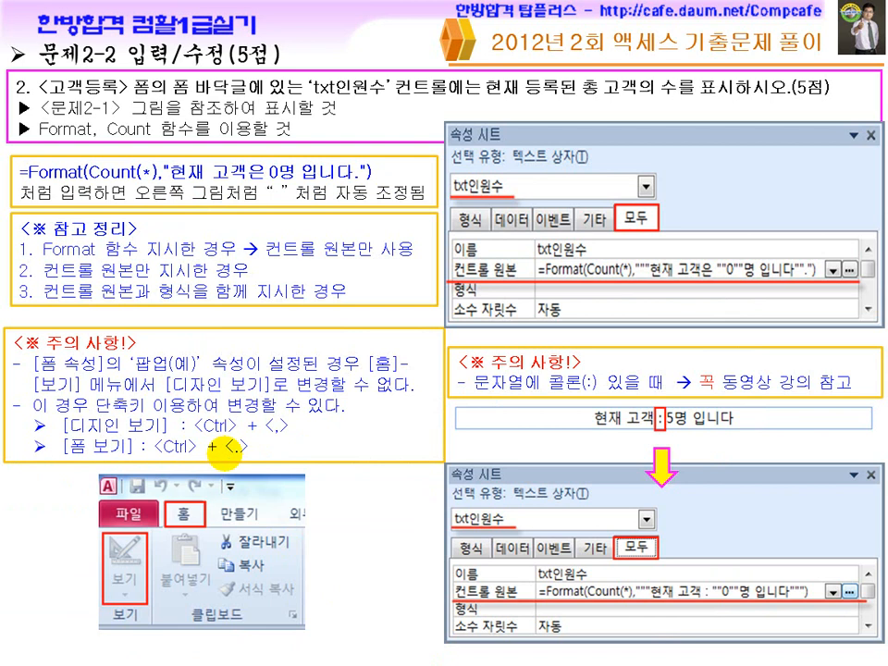
key("super")
left_click(585, 653)
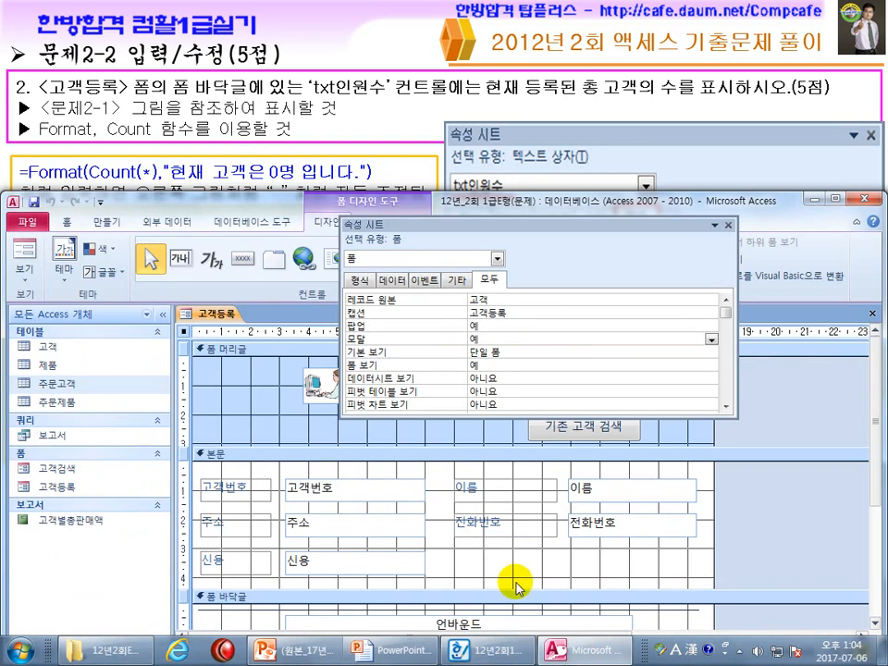
left_click(728, 224)
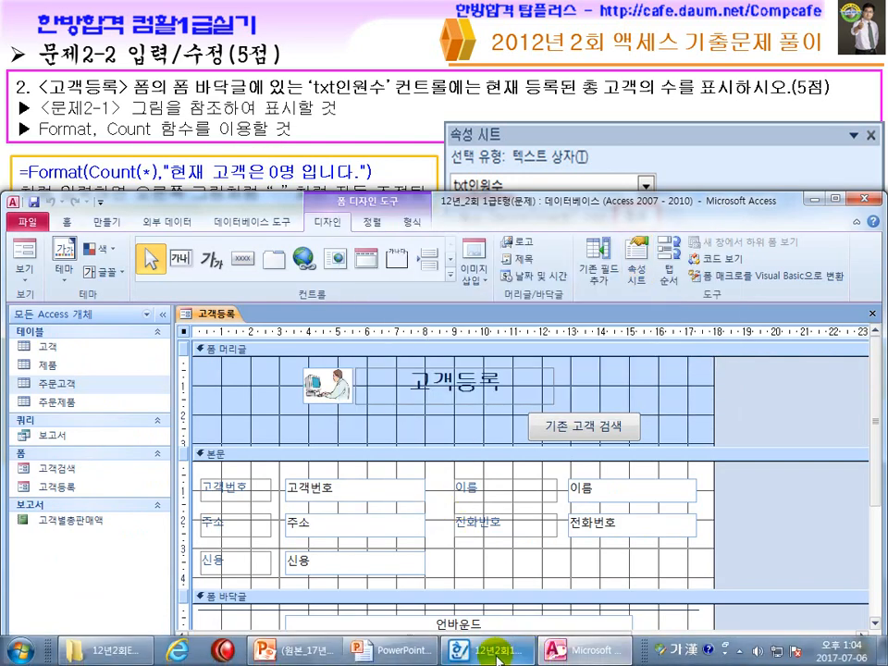
Read instruction 2 about the 'txt인원수' control in the Hangul exam document and locate that control in the 고객등록 form's footer
left_click(490, 652)
left_click(335, 130)
scroll(355, 143, "down", 5)
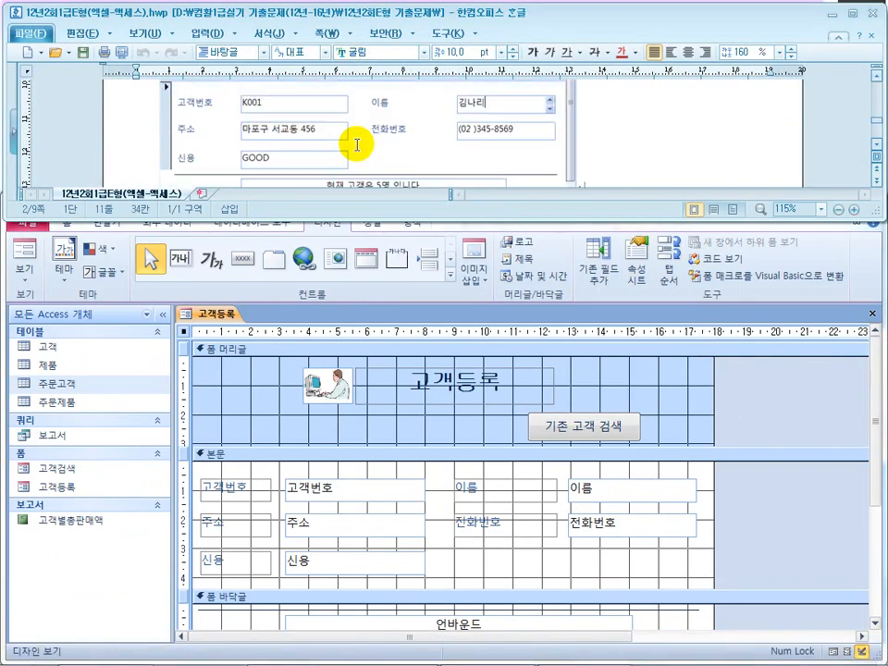
left_click_drag(189, 146, 390, 145)
left_click(351, 146)
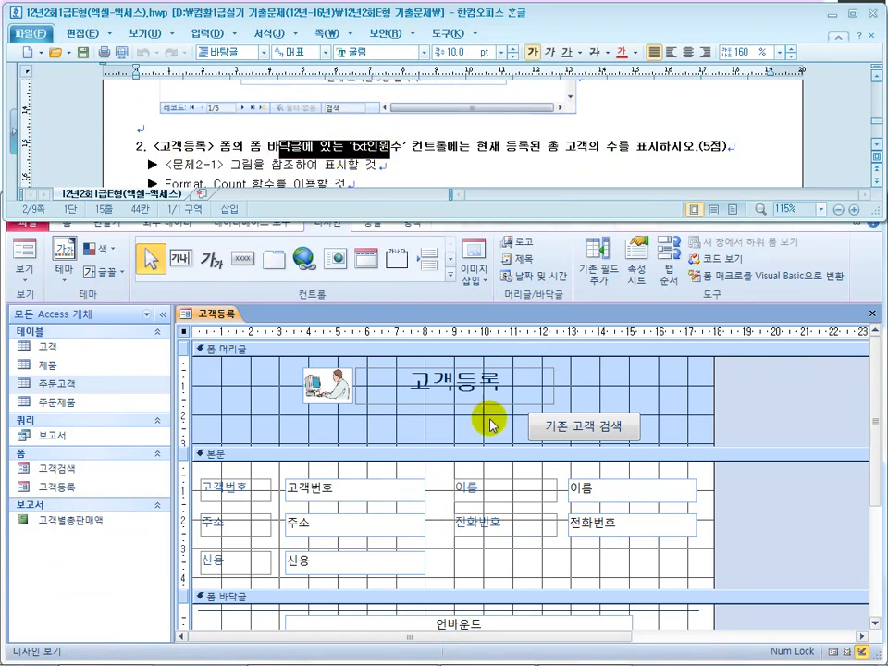
left_click_drag(874, 488, 876, 522)
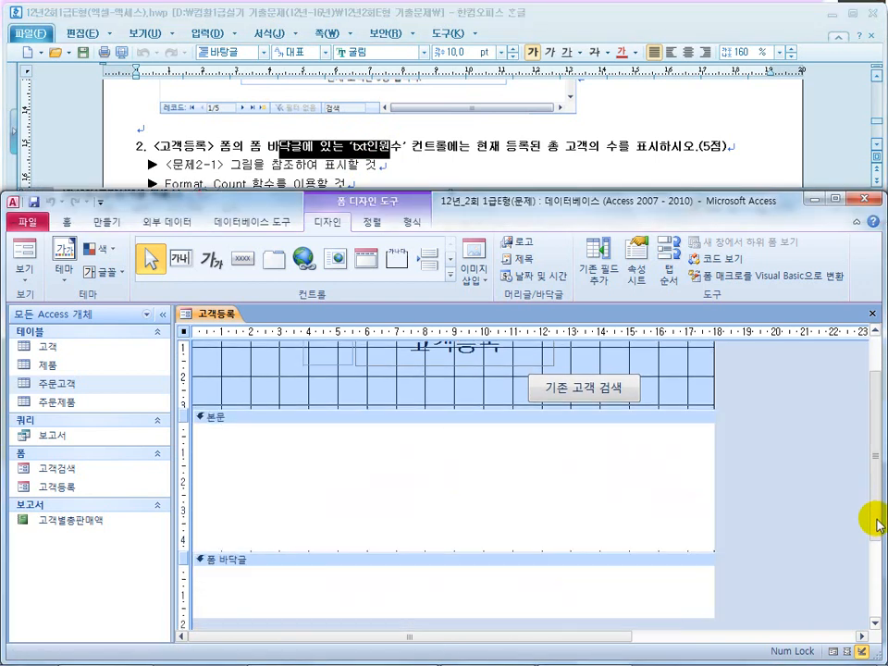
left_click(535, 552)
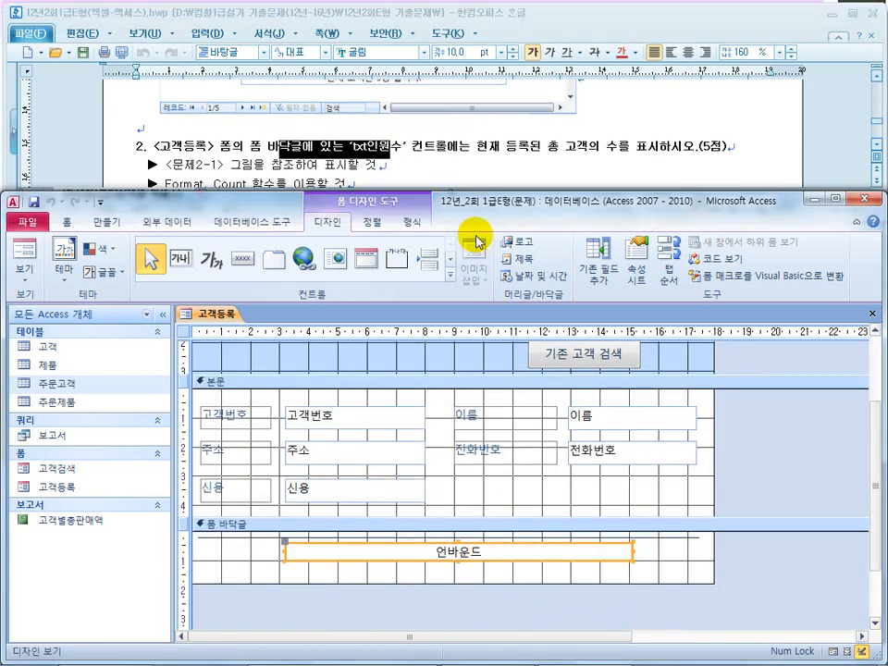
Reread the requirement to display the total number of registered customers using the Format and Count functions
left_click_drag(449, 145, 617, 146)
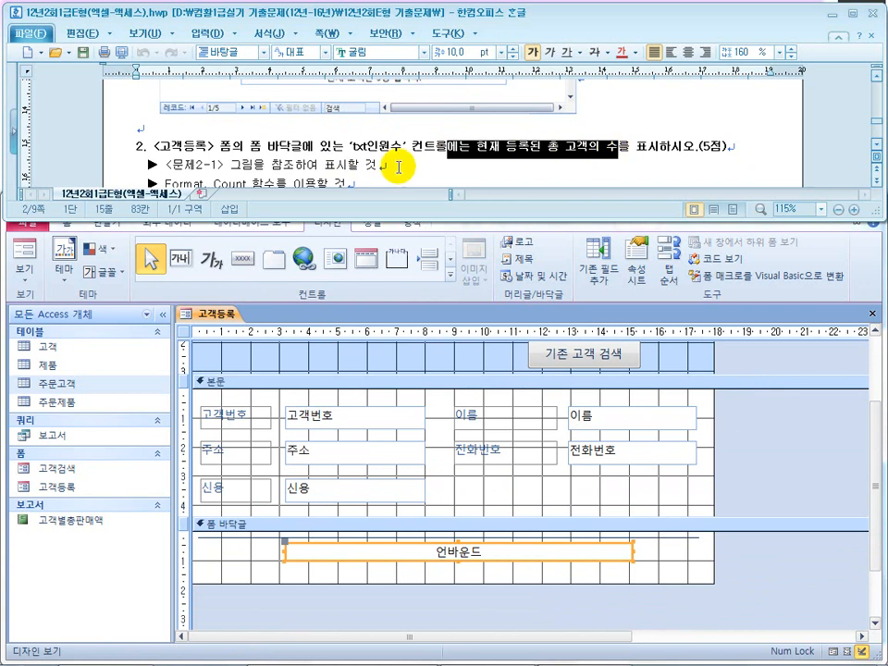
left_click(286, 148)
scroll(283, 154, "down", 1)
double_click(180, 136)
left_click(259, 136)
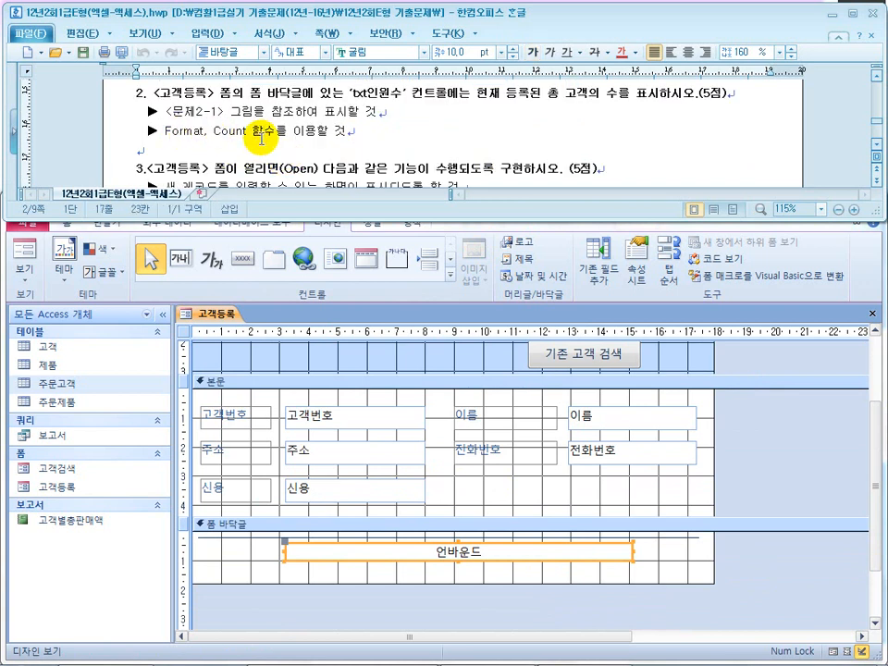
Set the 컨트롤 원본 property of the form footer's txt인원수 text box to =Count([고객번호])
left_click(416, 566)
left_click(416, 561)
right_click(416, 561)
left_click(453, 604)
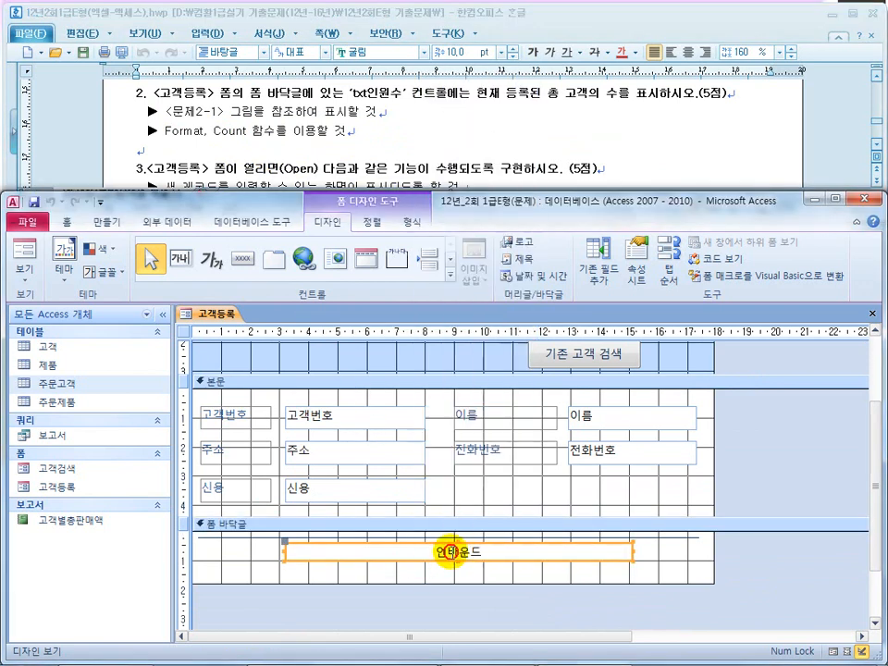
left_click(489, 312)
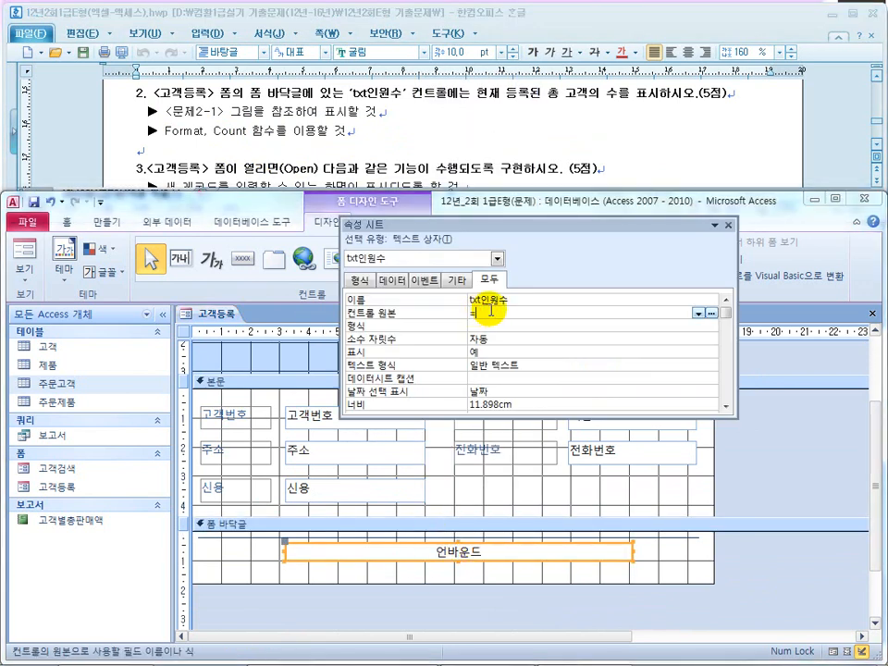
type("=count(*)")
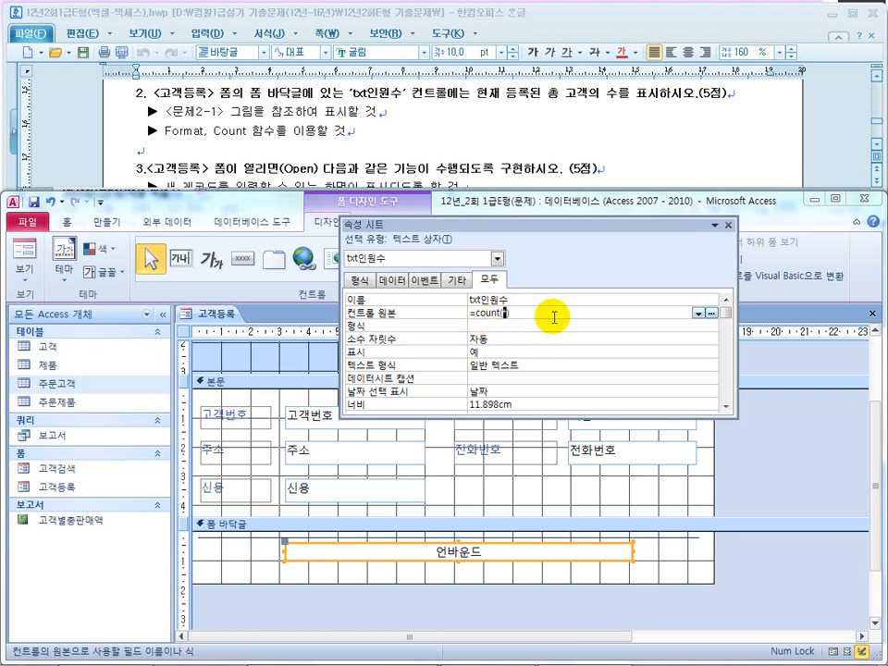
key("BackSpace")
key("BackSpace")
key("BackSpace")
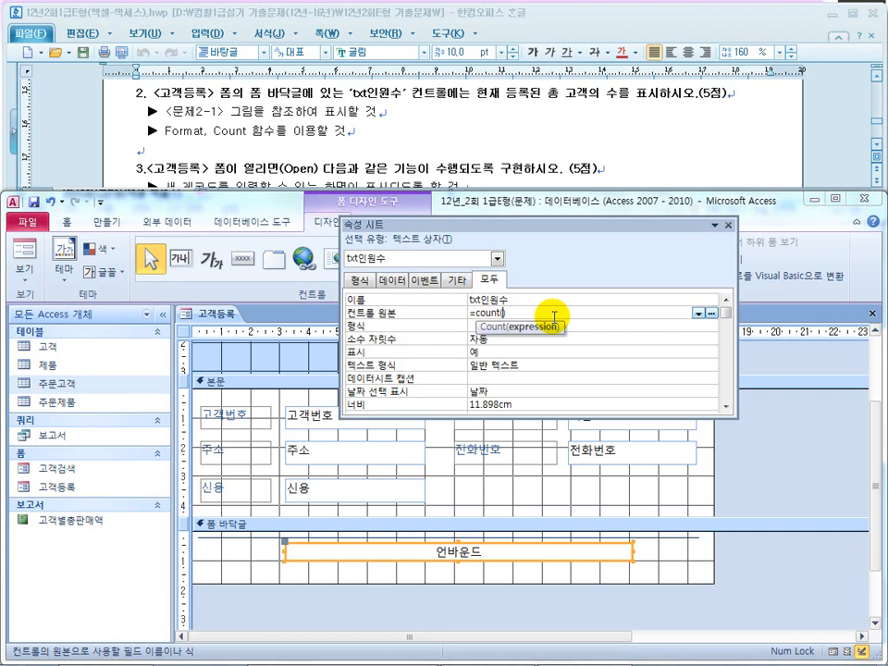
type("고객번호])")
key("Return")
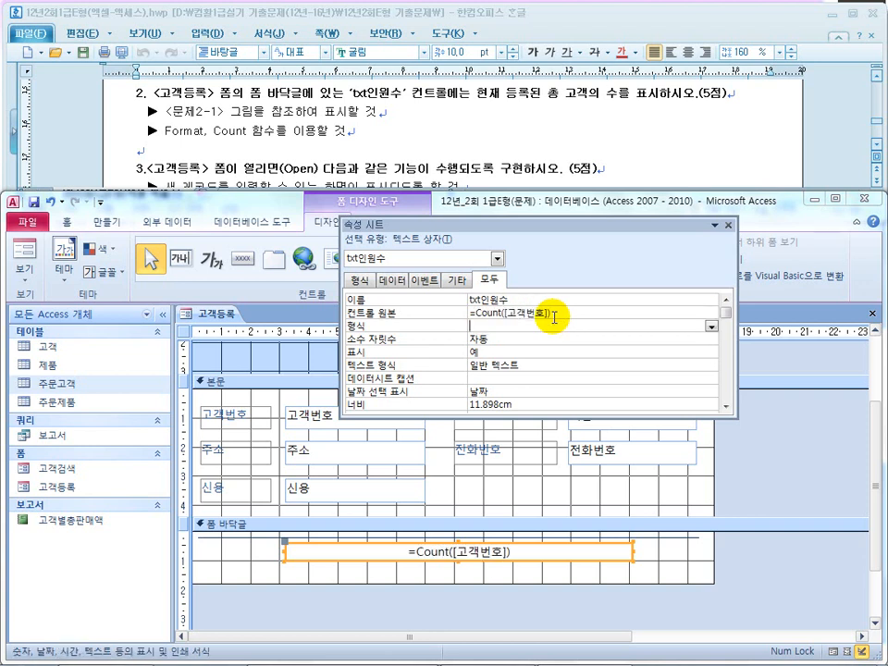
Set the txt인원수 control source to =Count(*) and display the 고객등록 form in Form view
left_click(618, 317)
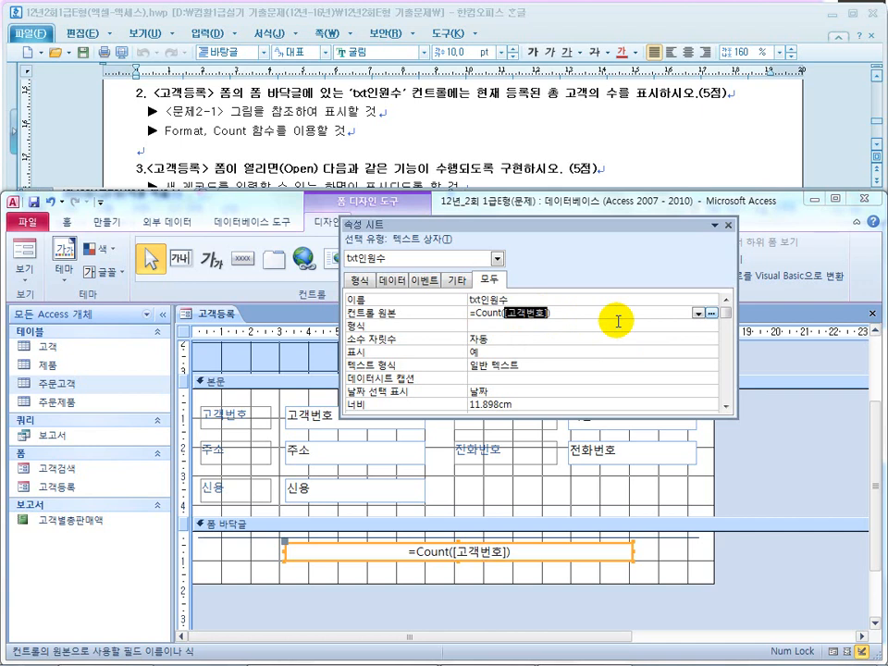
type("*")
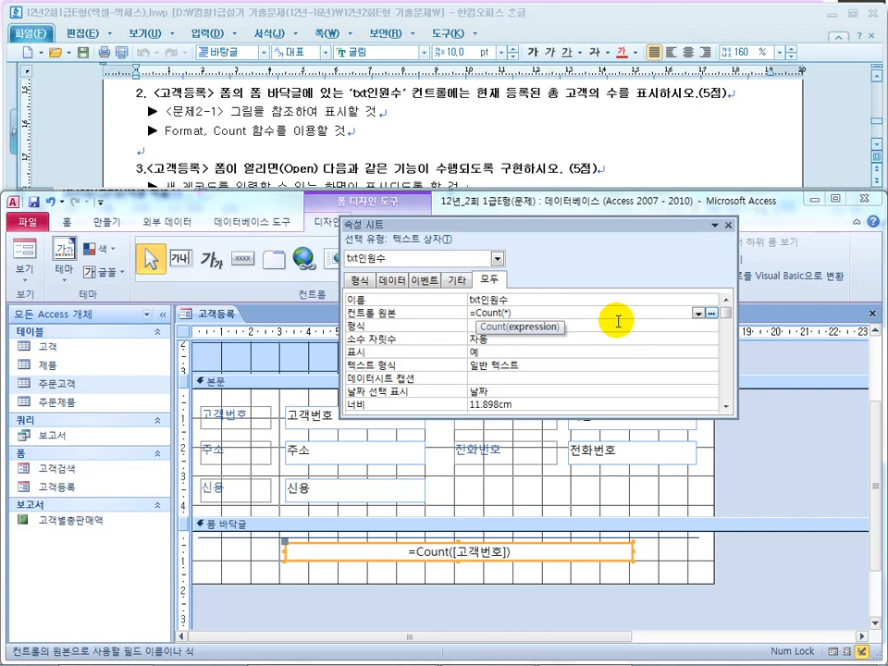
key("Return")
left_click(24, 249)
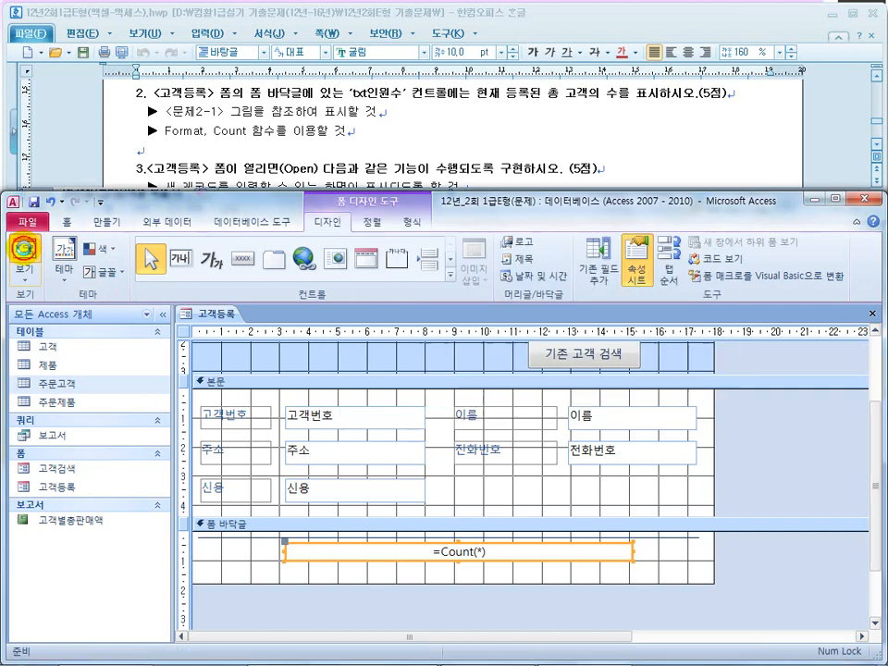
Switch to the Hangul exam document and examine the sample form's footer text for the customer count
left_click(359, 151)
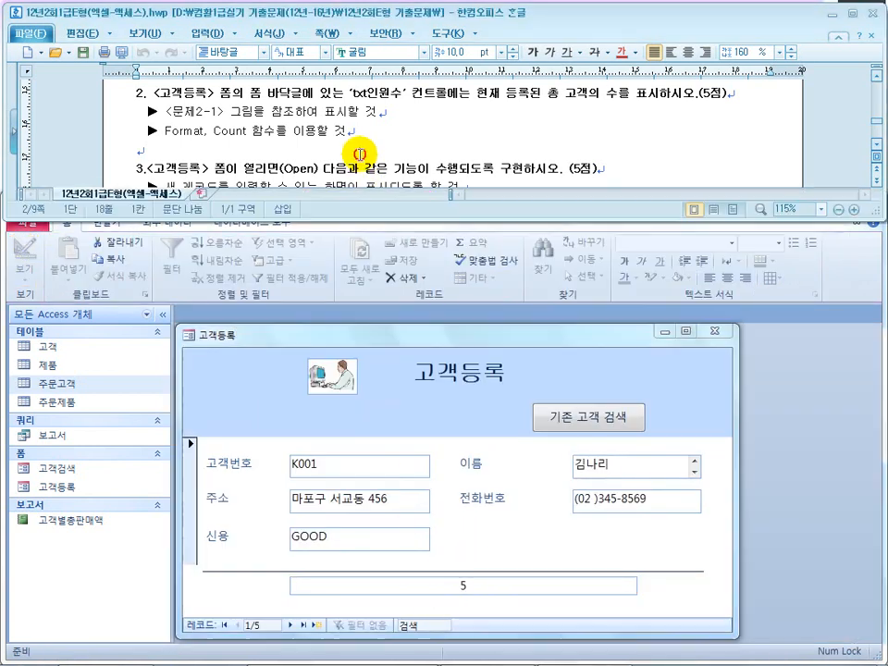
scroll(360, 152, "down", 6)
scroll(360, 155, "down", 5)
scroll(360, 154, "up", 10)
scroll(360, 154, "down", 5)
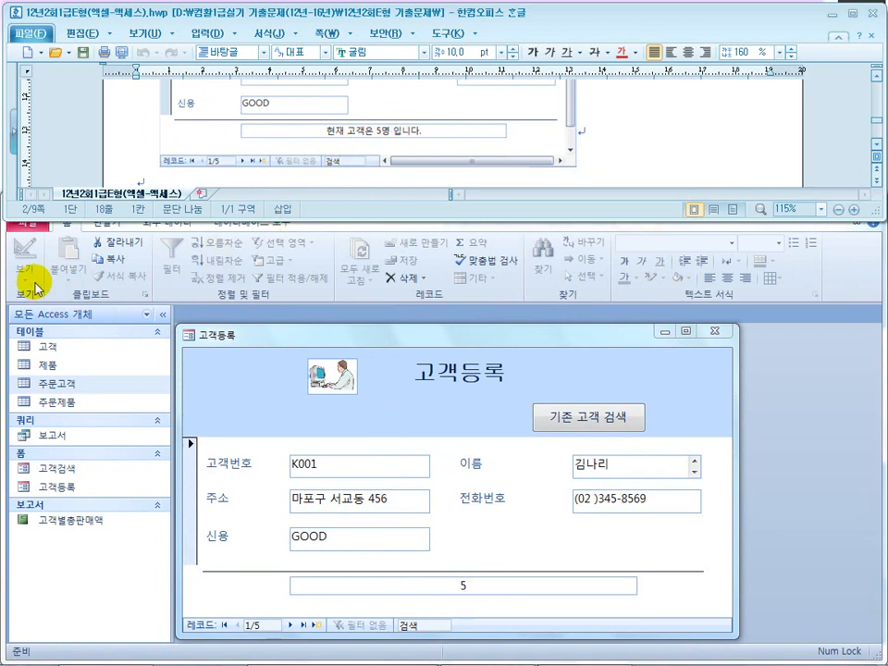
Return the Access form to Design view and enter =format(Count(*),"현재 고객은 0명 입니다.") as the txt인원수 control source
left_click(239, 336)
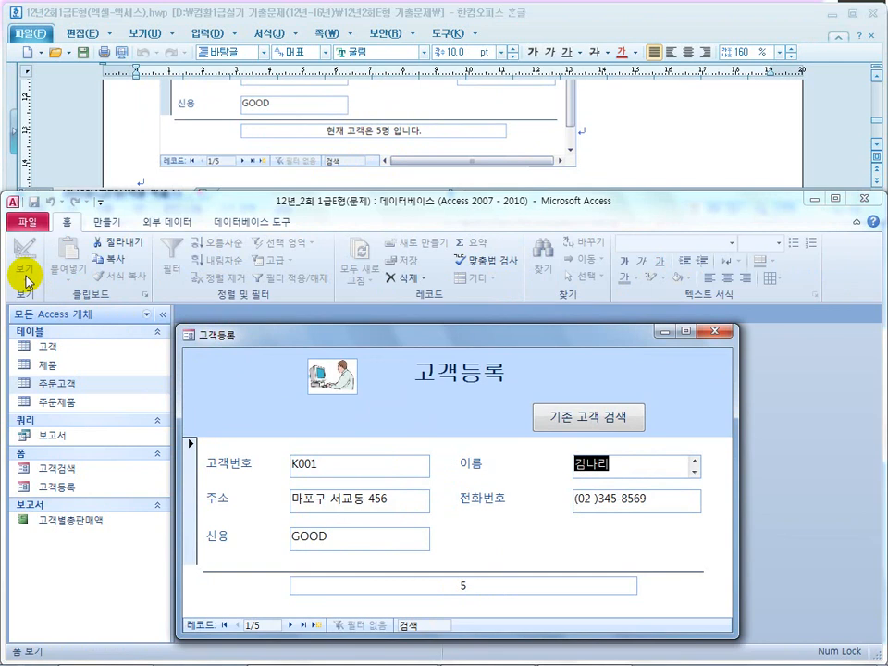
left_click(26, 276)
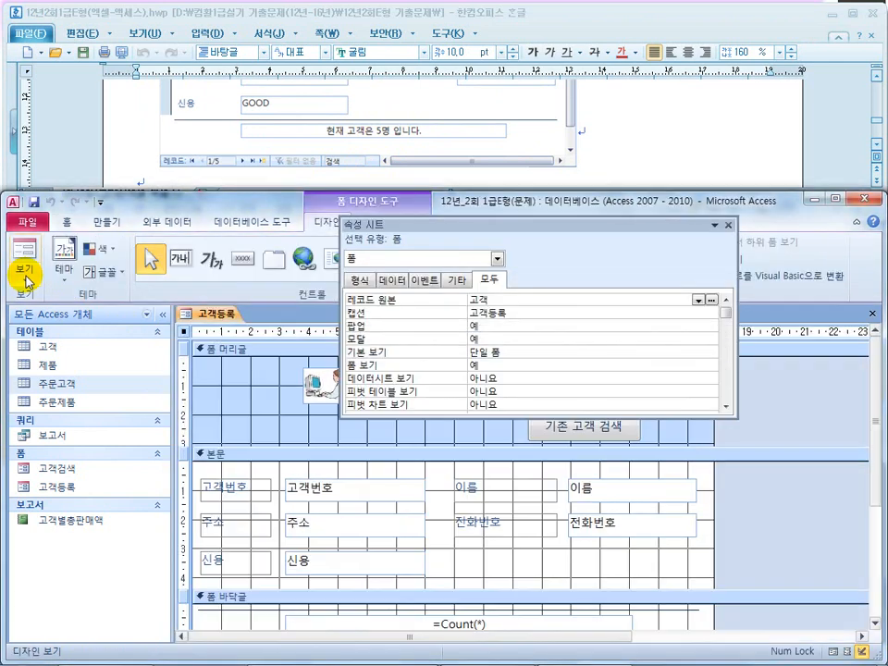
left_click(460, 620)
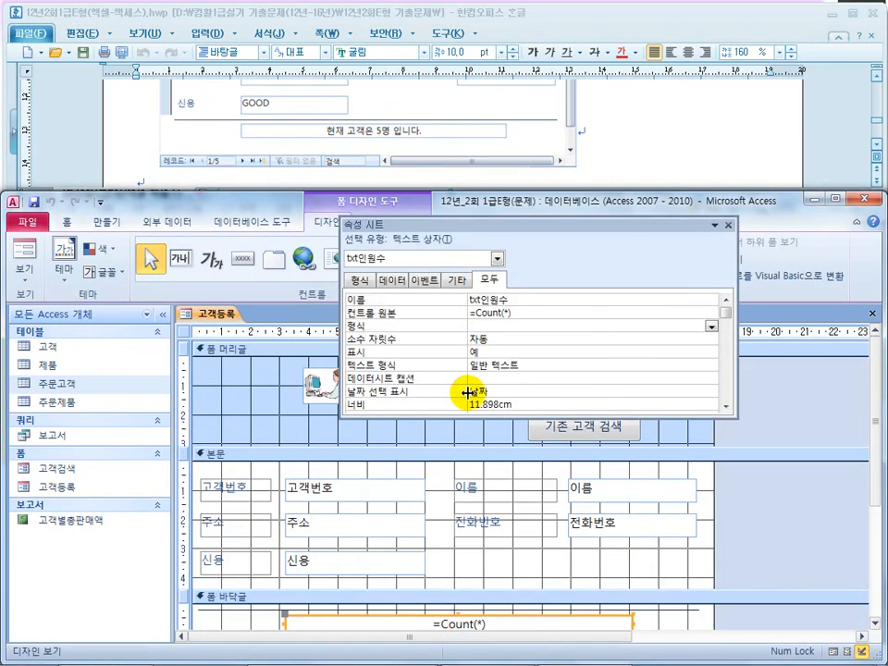
left_click(474, 314)
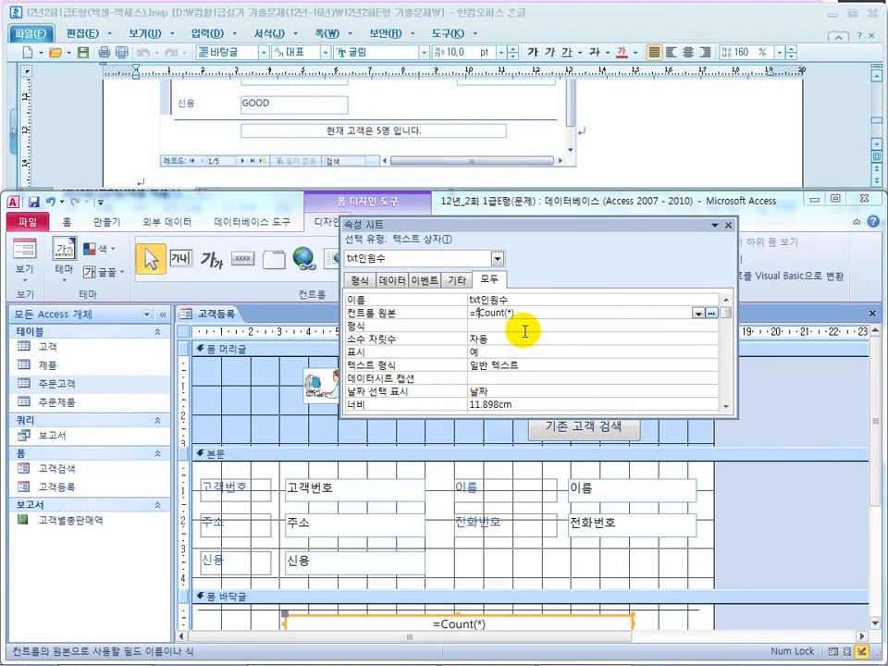
type("format(")
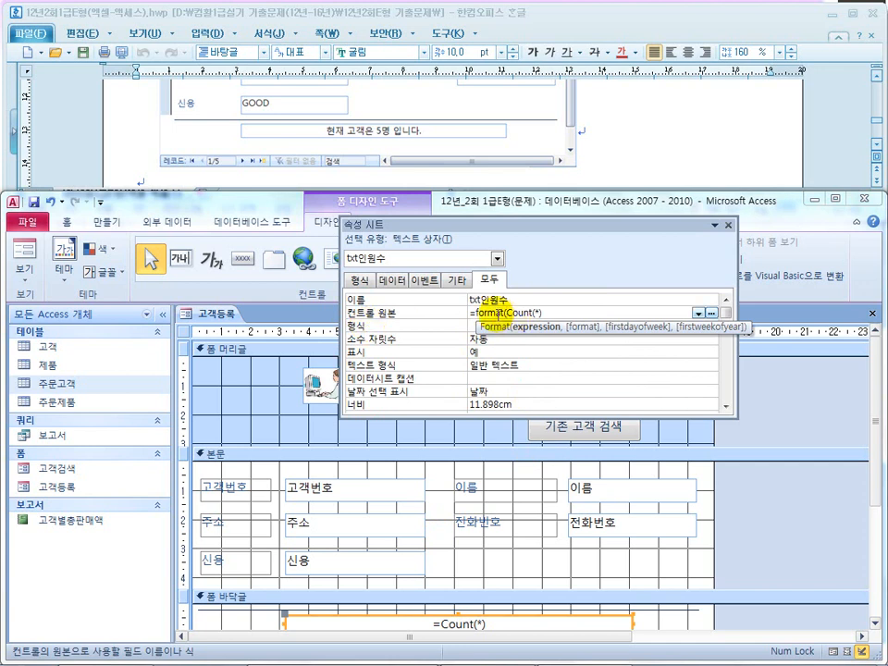
left_click(555, 313)
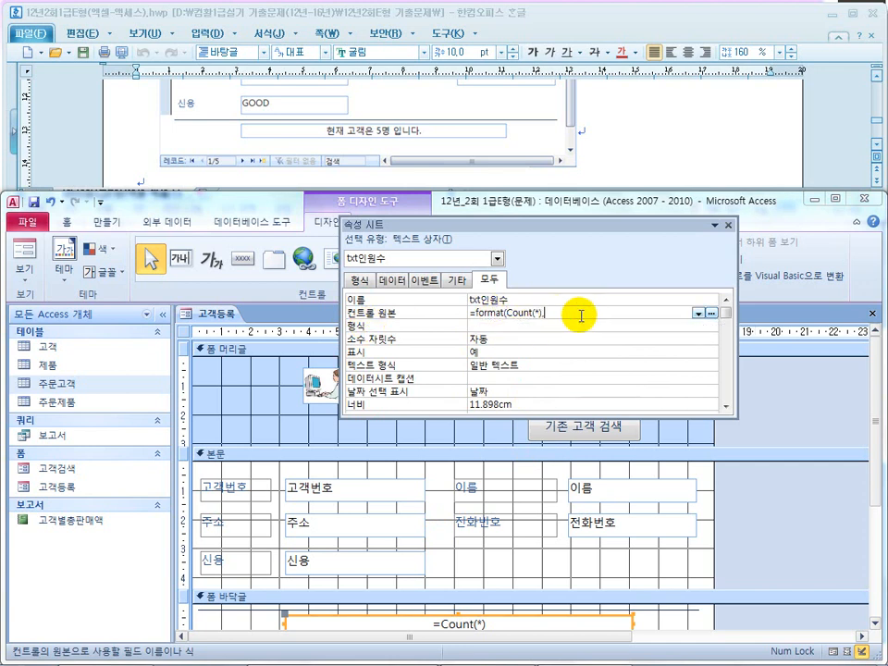
type(",\"\")")
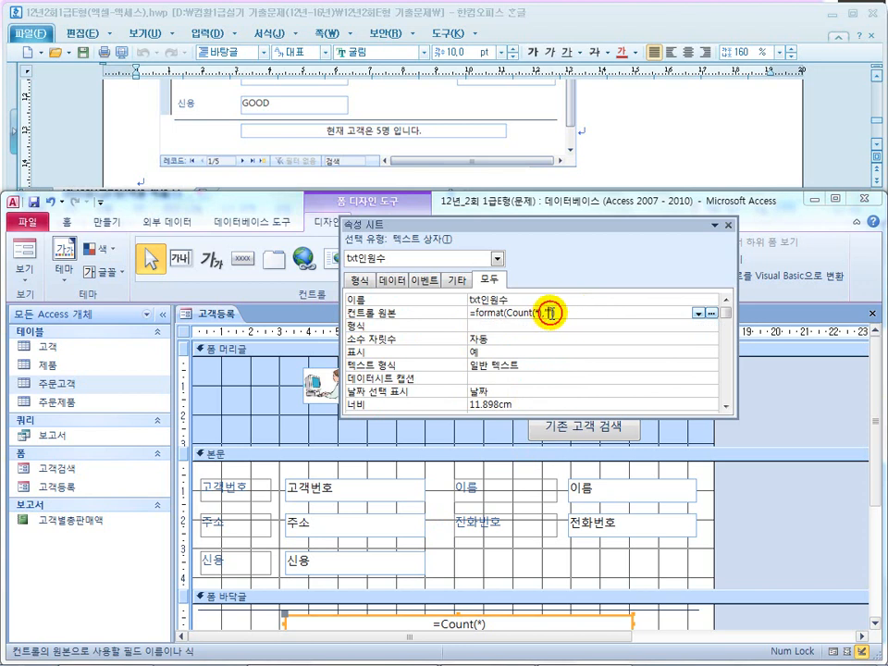
type("gus")
key("BackSpace")
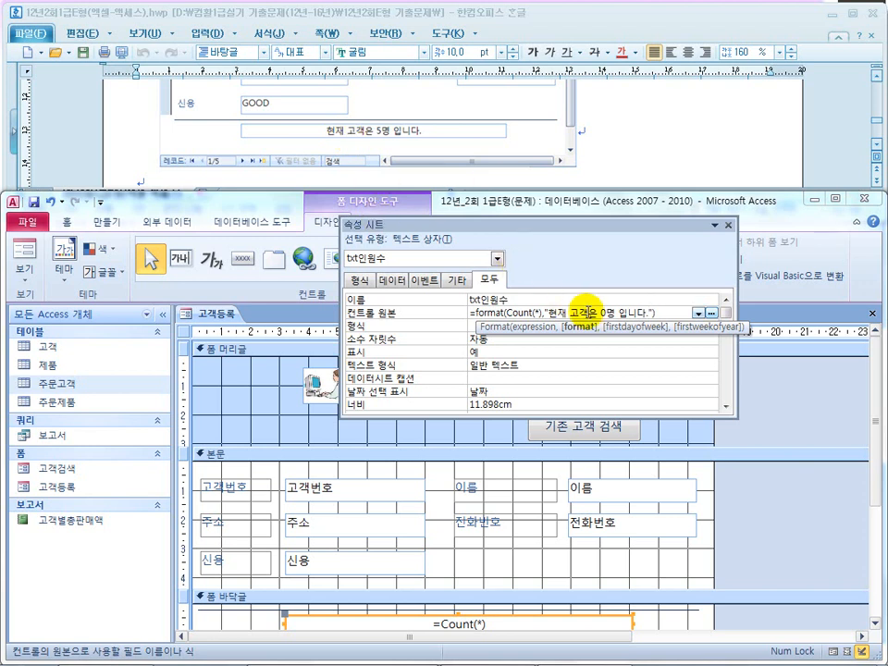
Try the digit placeholders # and #,##0 in the txt인원수 format text, restore 0, and switch the form's view
left_click_drag(606, 314, 601, 315)
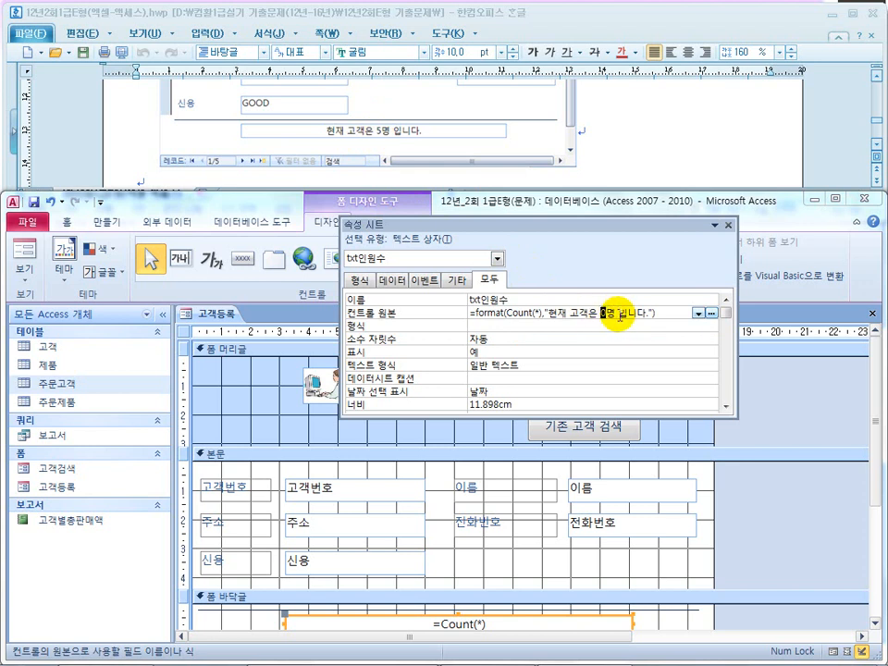
type("#")
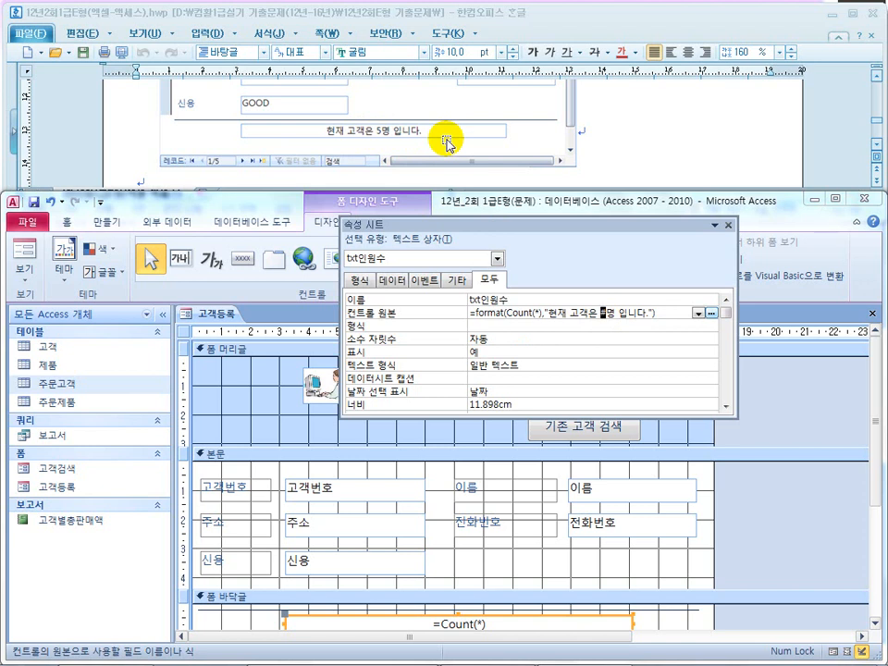
left_click(603, 314)
type("#")
type("어")
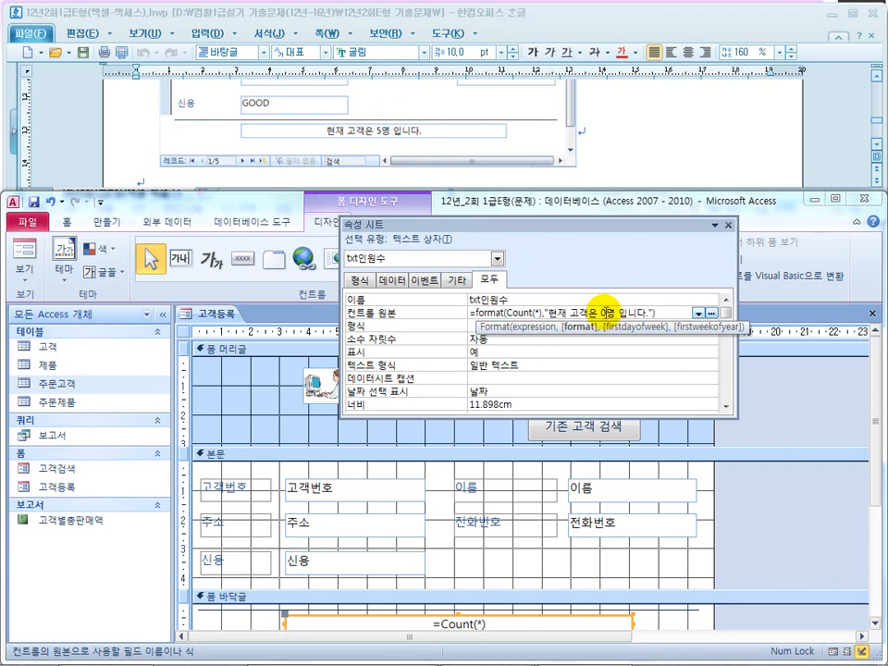
left_click_drag(607, 313, 601, 313)
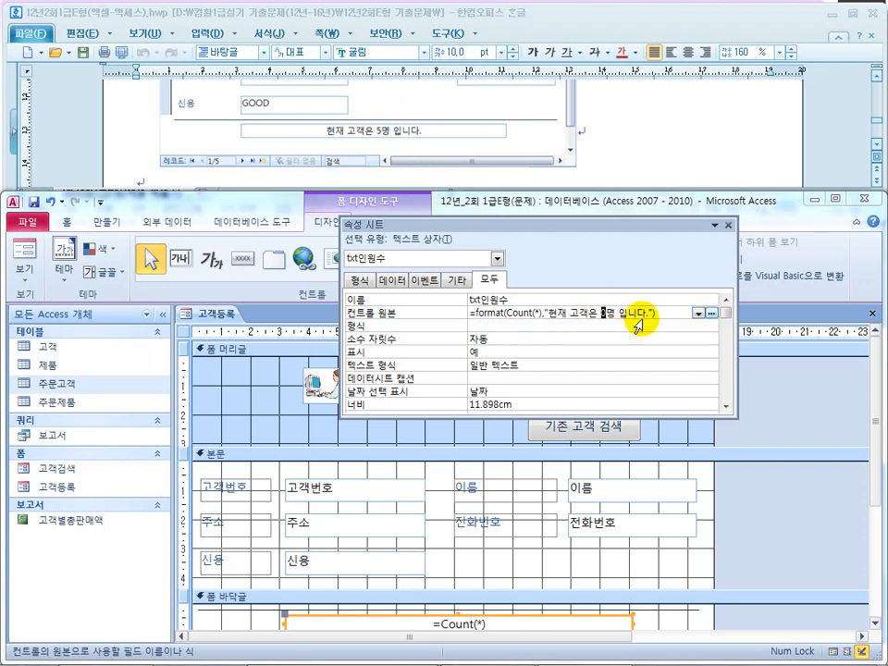
type("#,##0")
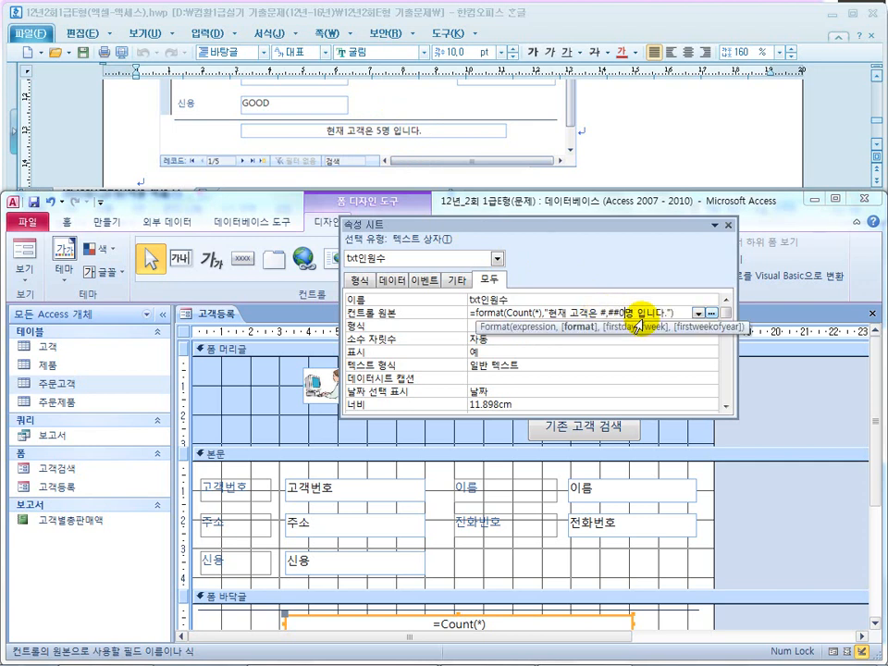
double_click(616, 313)
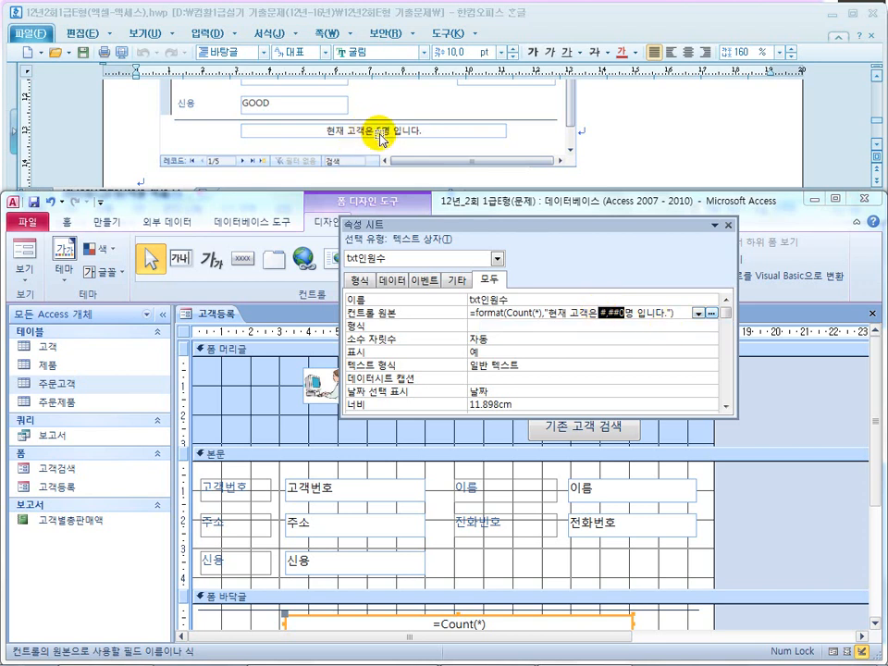
type("0")
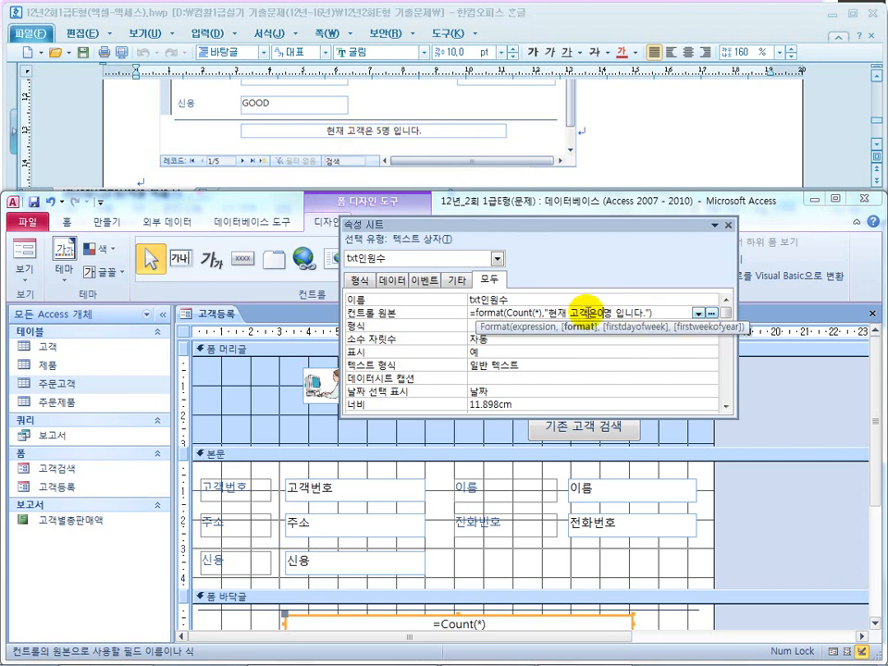
left_click(24, 248)
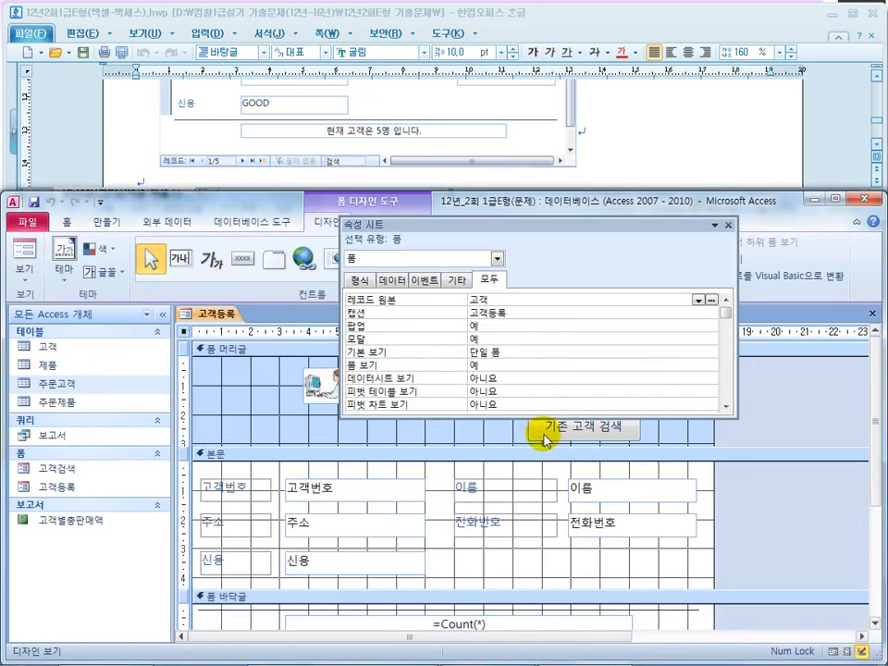
Set the txt인원수 footer text box's control source to =format(Count(*),"현재 고객은 0명 입니다.")
left_click(509, 625)
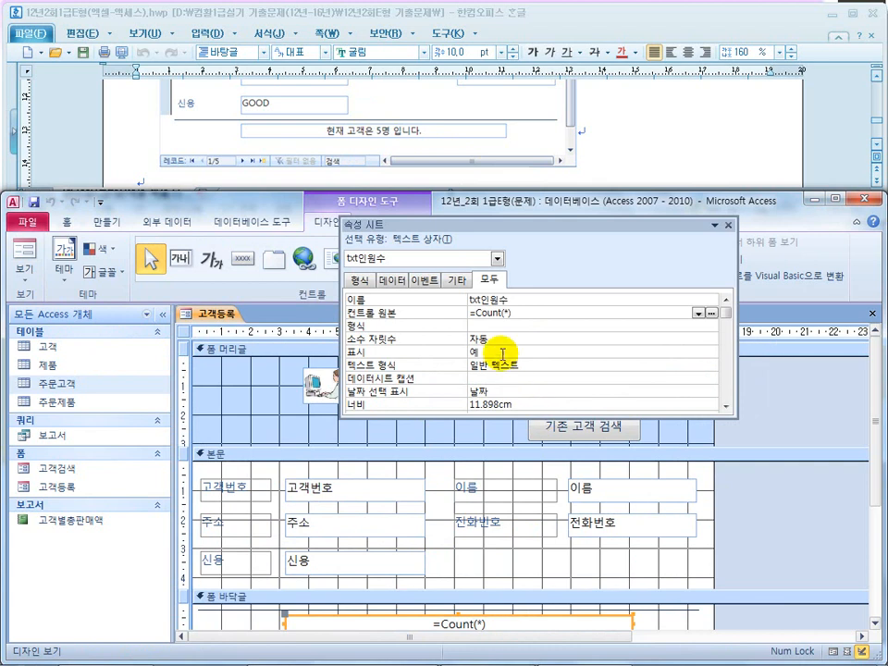
left_click(531, 322)
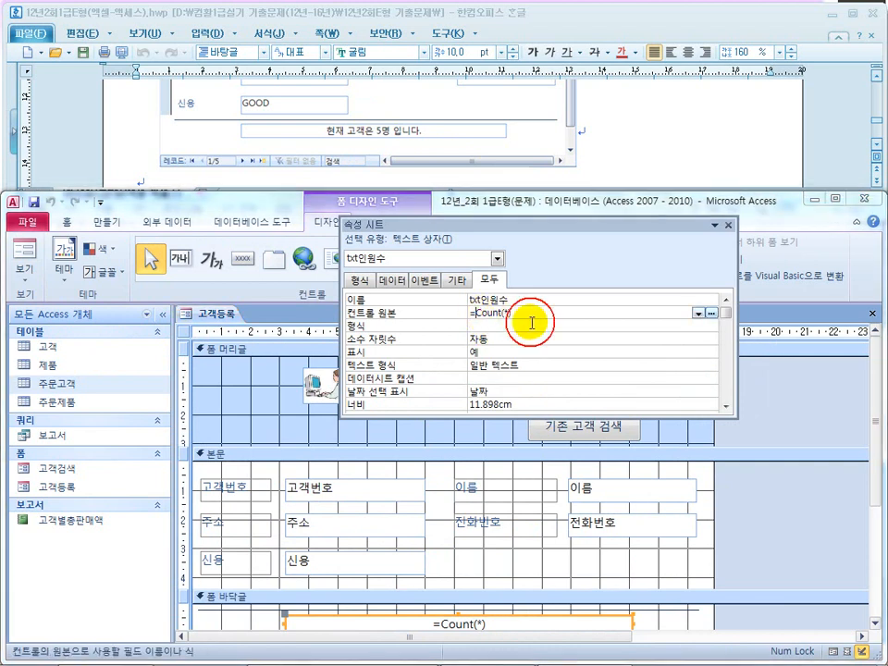
type("현")
type("rmat")
type("(")
key("End")
type(",\"\")")
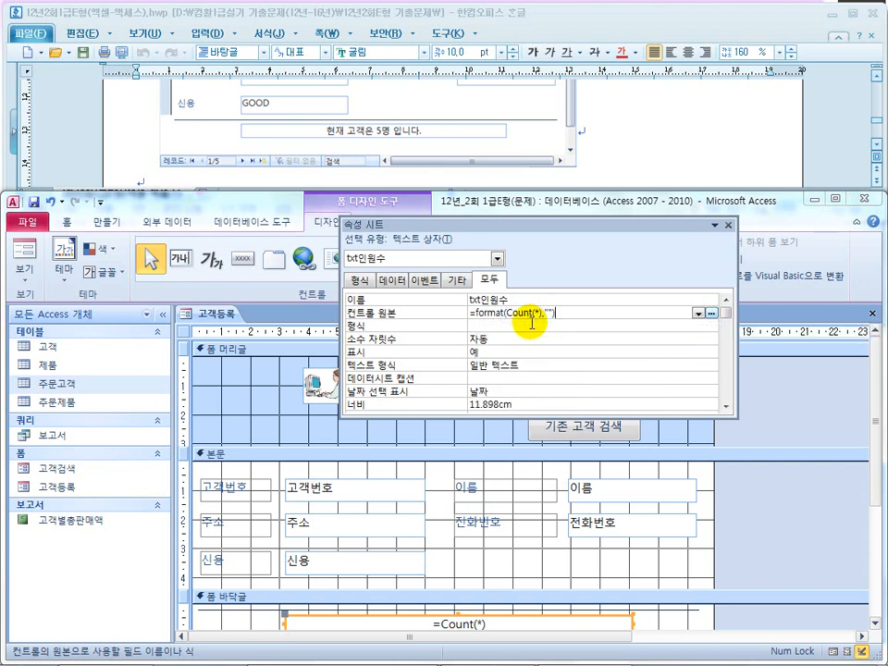
type("현재 고객은 0명 입니다.")
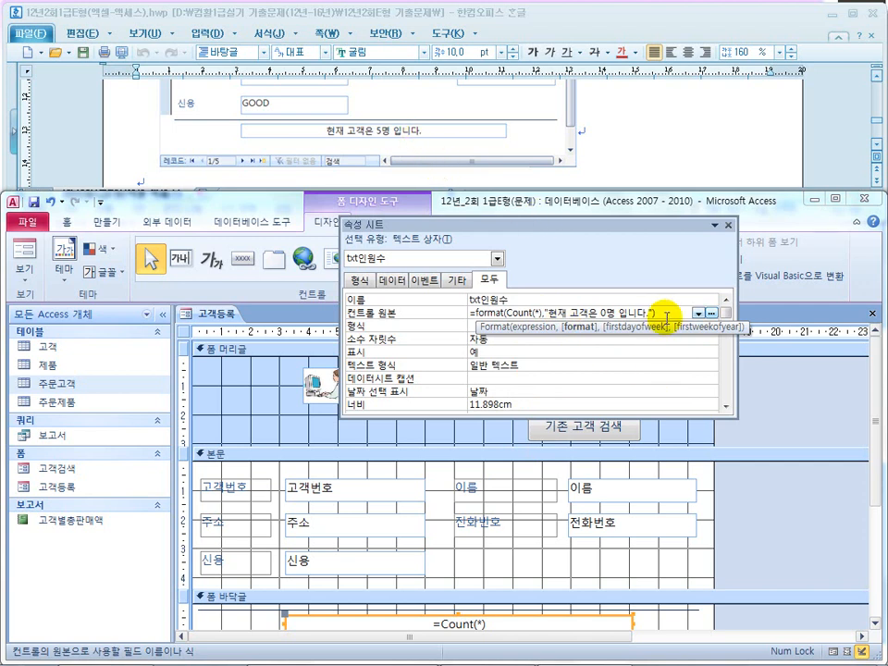
left_click(685, 313)
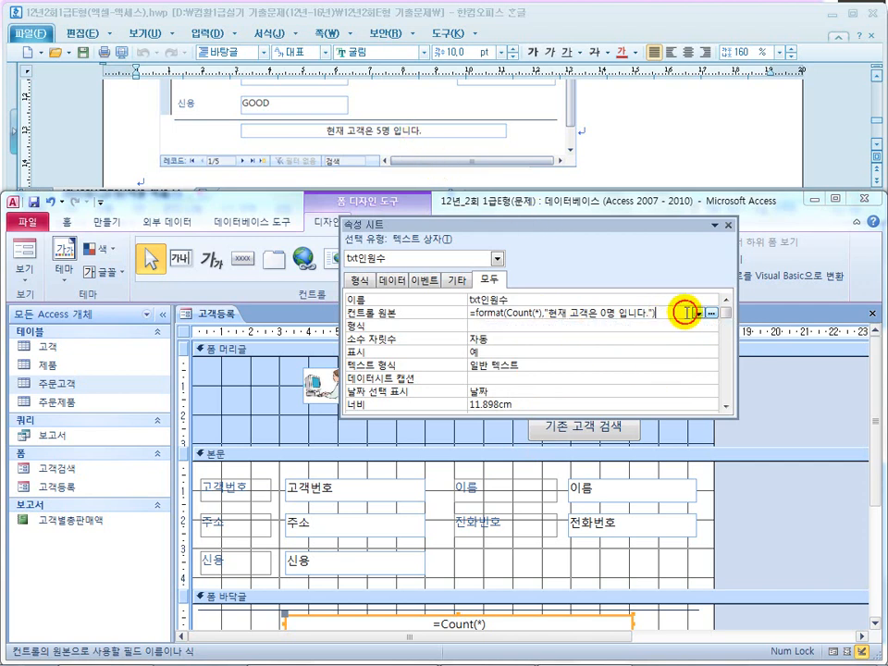
key("Return")
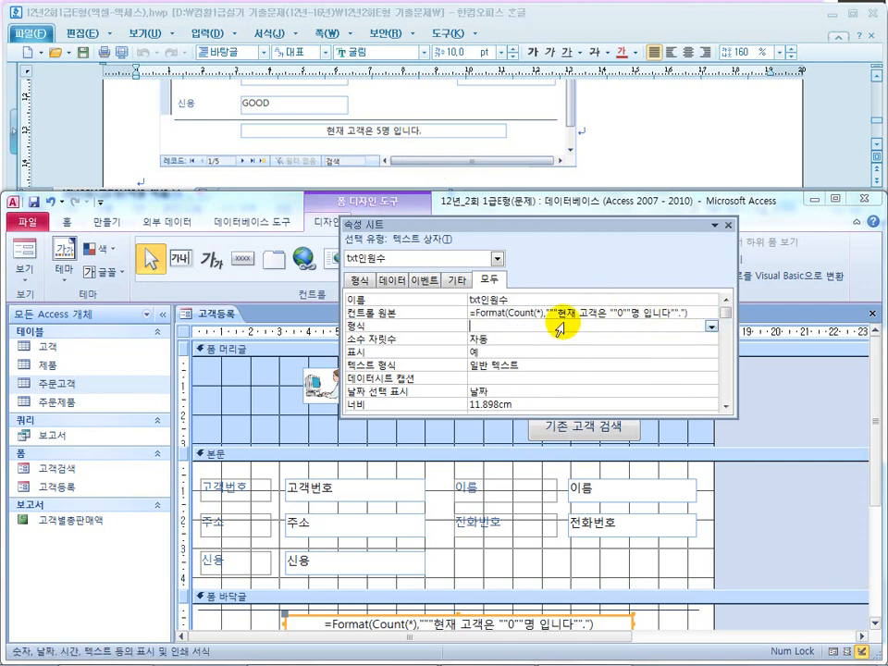
Inspect the quotation marks in the txt인원수 Format expression and display the form in Form view
left_click(610, 313)
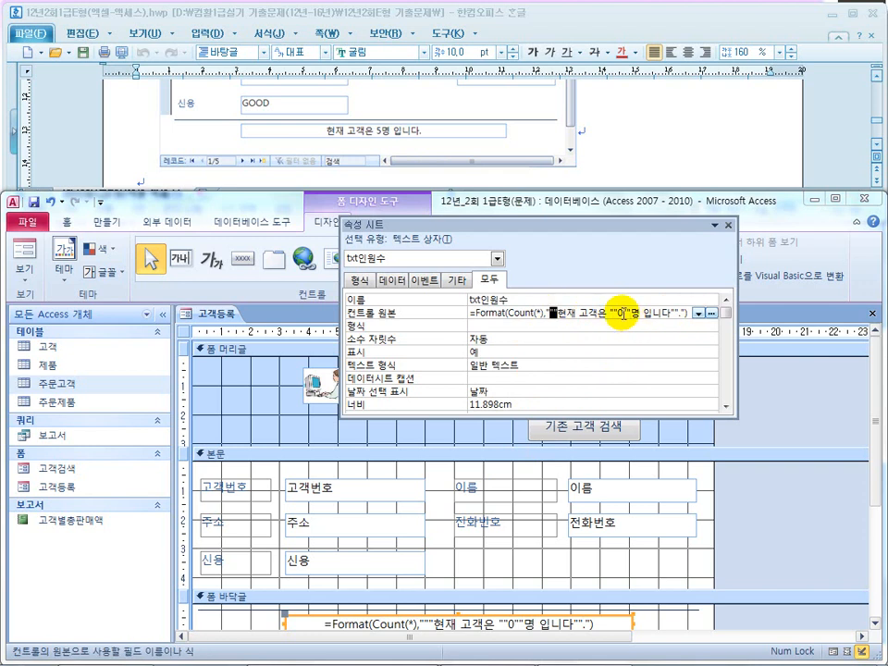
left_click_drag(614, 313, 621, 312)
left_click(26, 250)
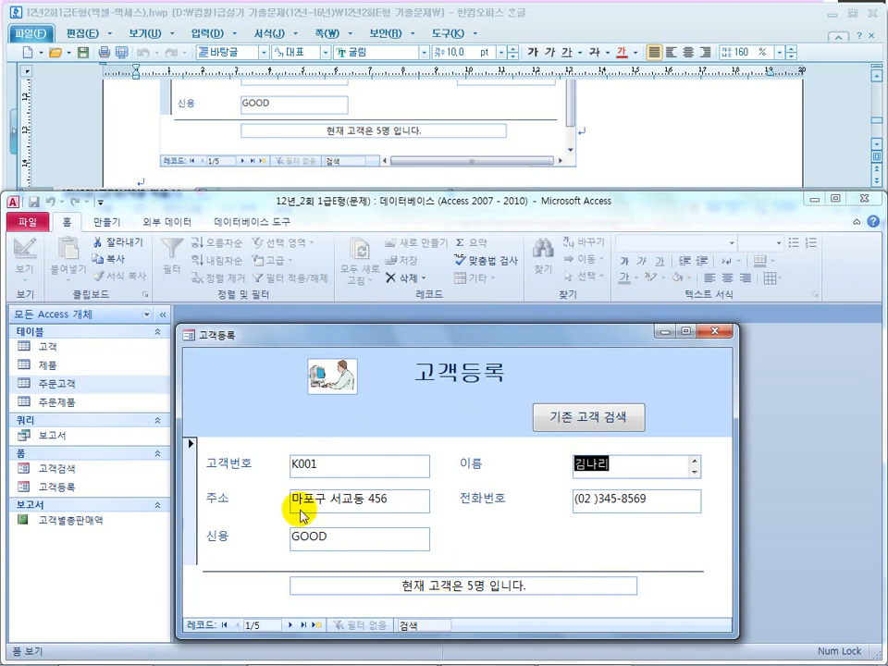
Switch to the PowerPoint slide show and review the problem 2-2 notes on Format expressions and view shortcuts
mouse_move(447, 654)
left_click(375, 650)
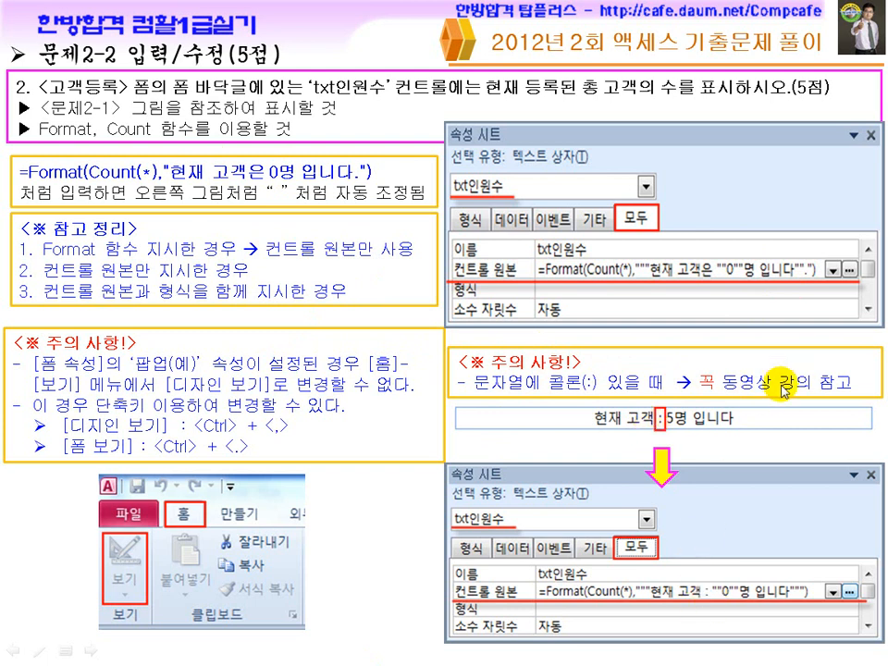
key("super")
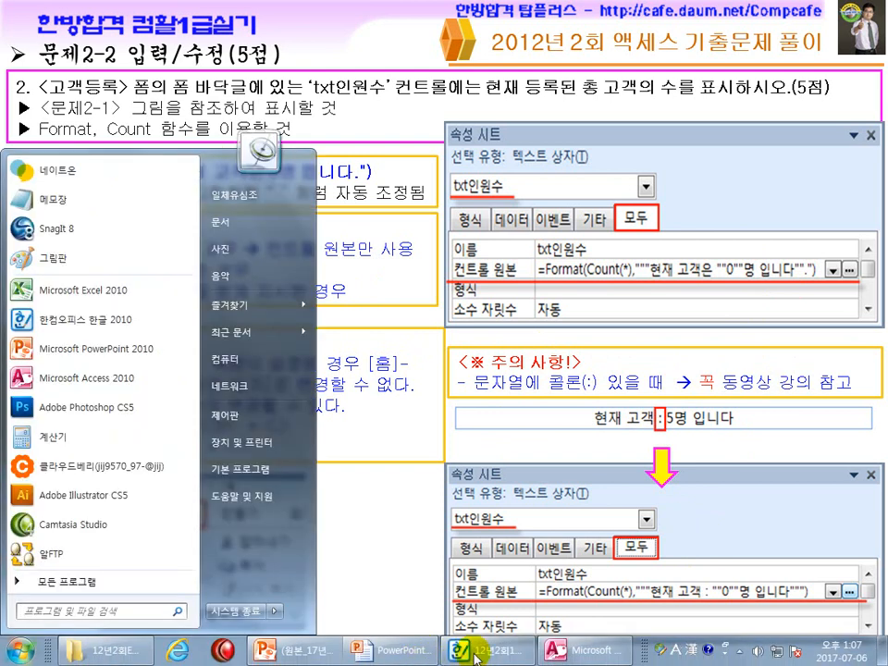
left_click(566, 650)
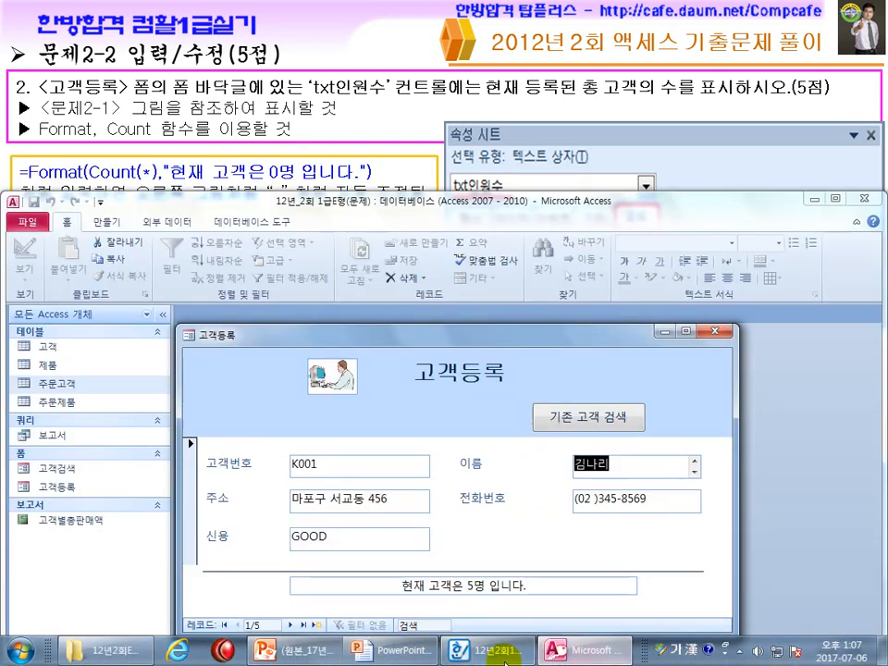
left_click(393, 650)
key("super")
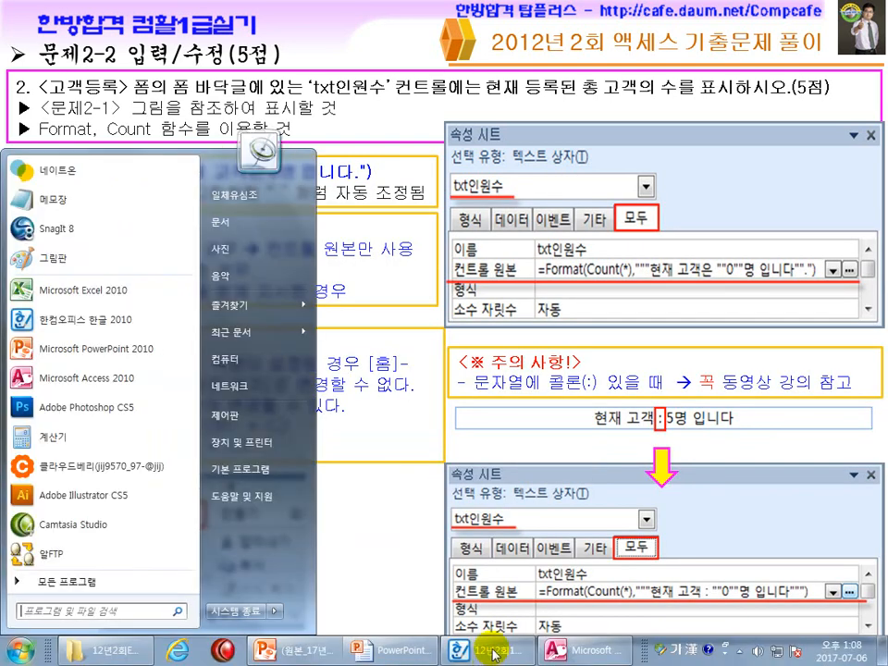
Switch back to the exam document and Access, and return the 고객등록 form to Design view
left_click(473, 650)
left_click(559, 650)
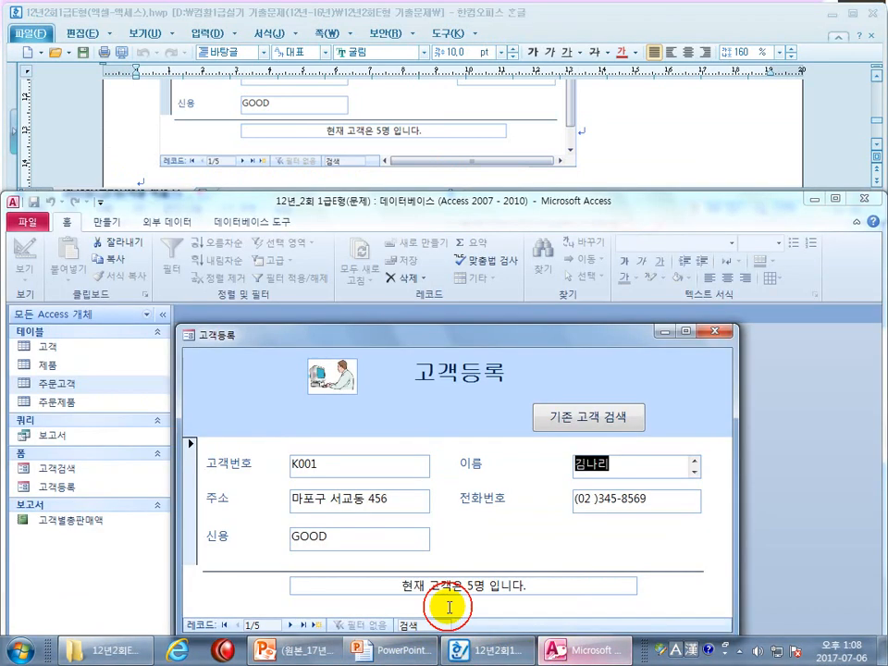
key("ctrl+period")
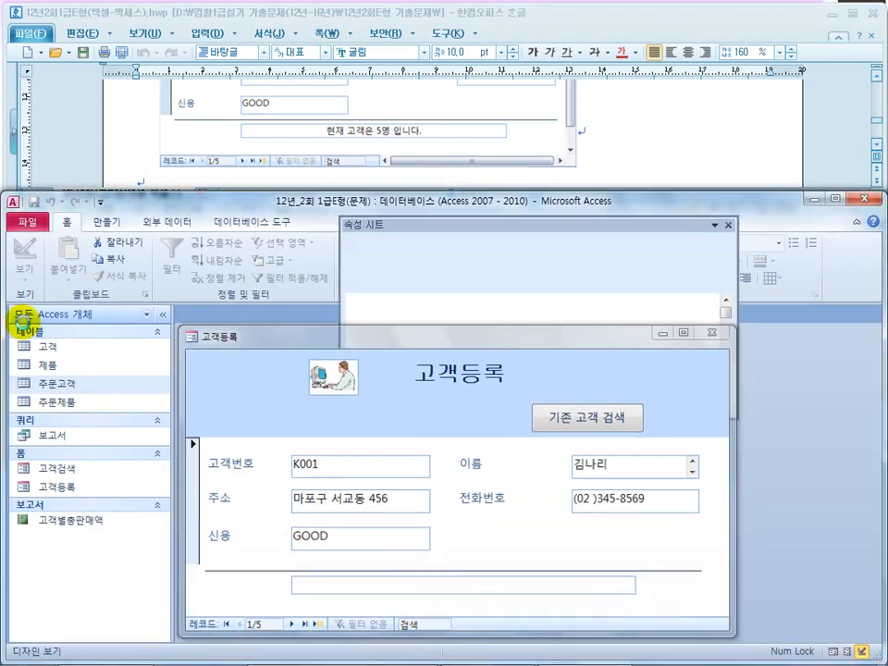
Strip the doubled quotation marks from the txt인원수 control source, leaving =Format(Count(*),"현재 고객은 0명 입니다.")
left_click(462, 633)
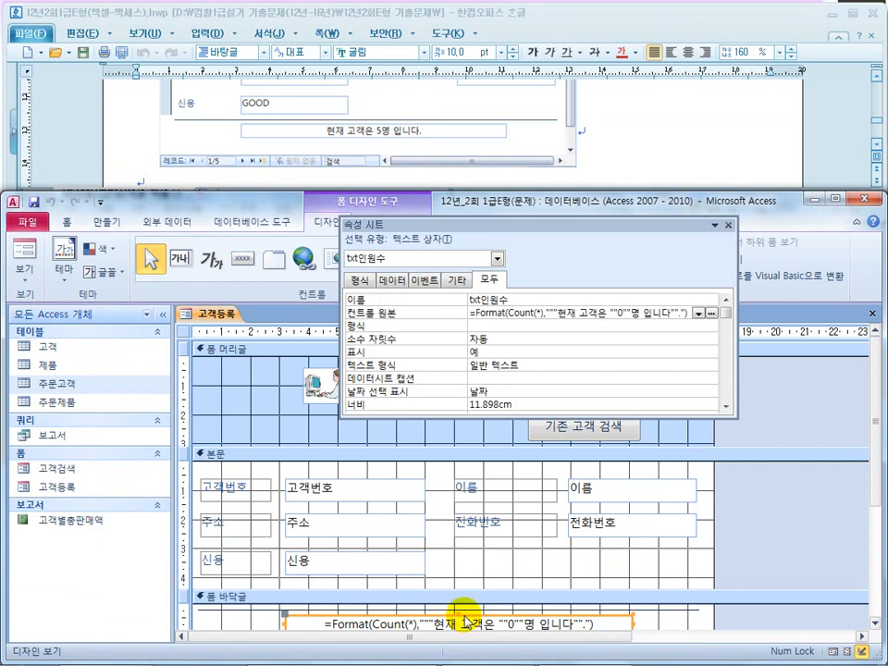
left_click(549, 315)
key("Delete")
key("Delete")
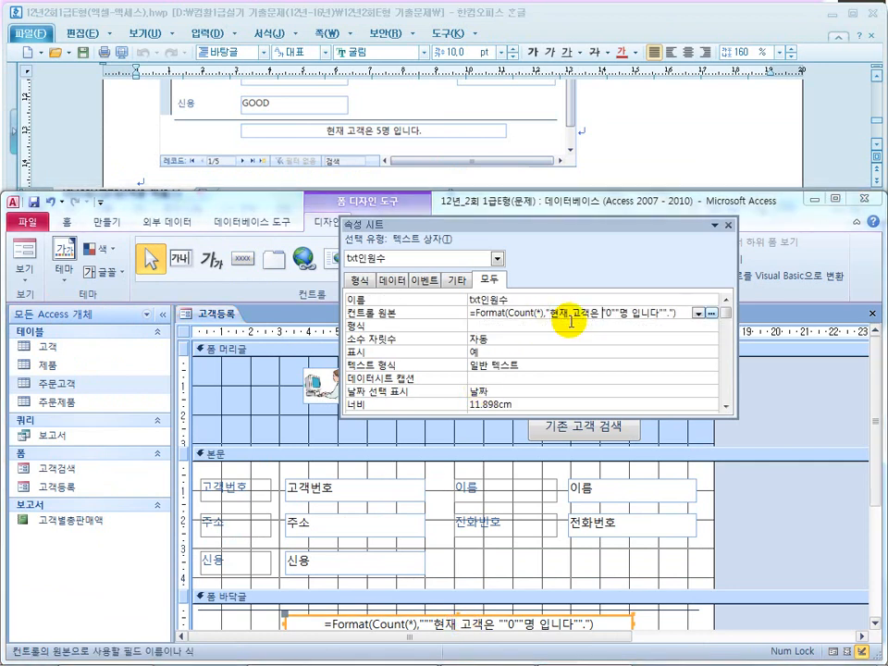
key("Delete")
key("Right")
key("Right")
key("Delete")
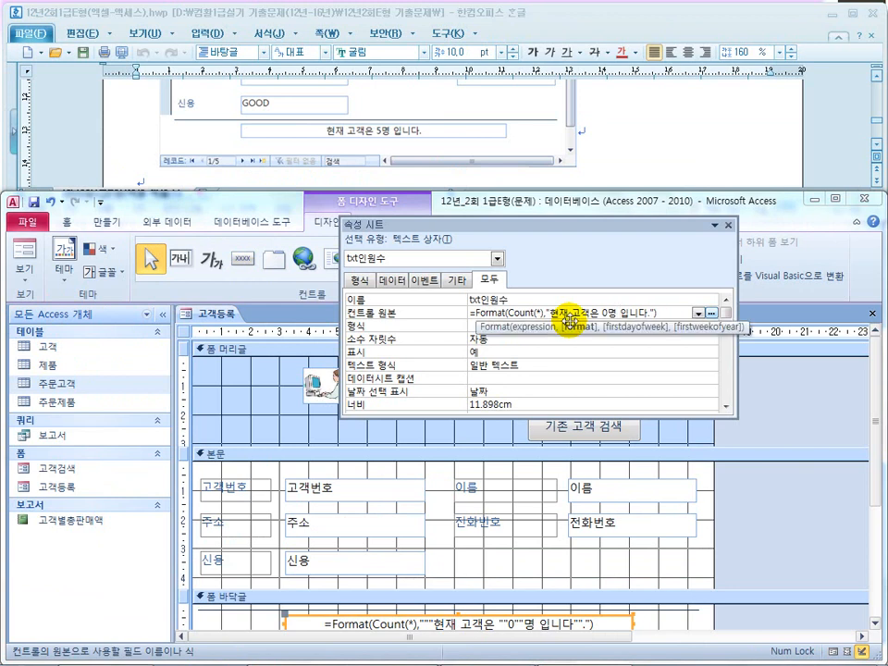
key("Delete")
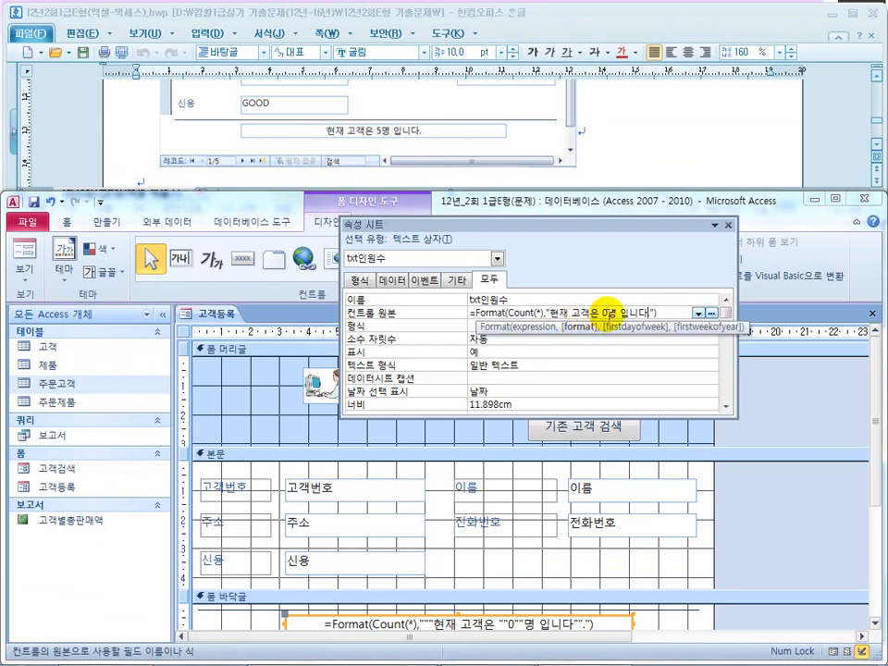
key("Delete")
Try the txt인원수 control source =Format(Count(*),"현재 고객 : 0명 입니다.") and display the form in Form view
left_click(589, 314)
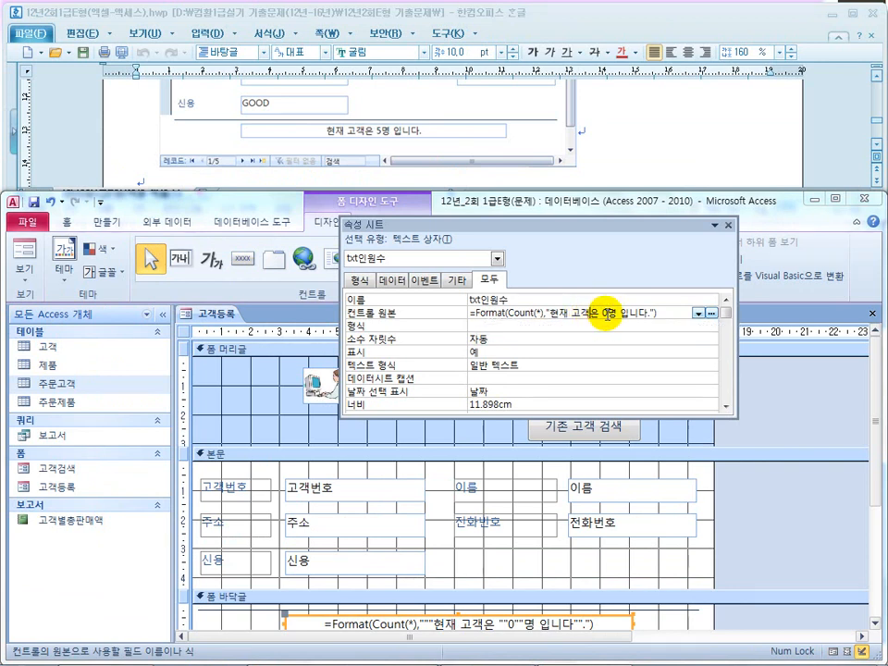
left_click(596, 314)
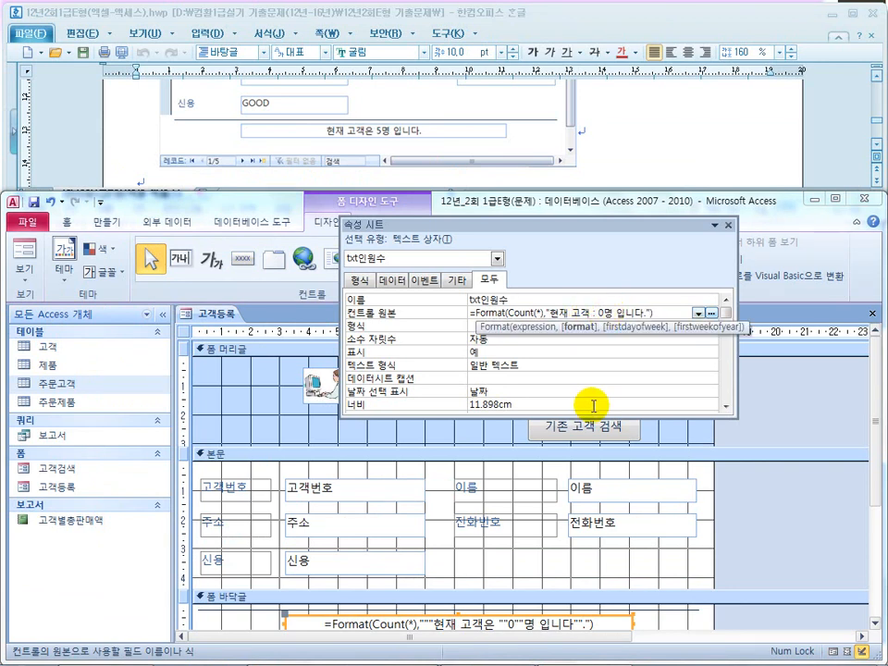
mouse_move(460, 662)
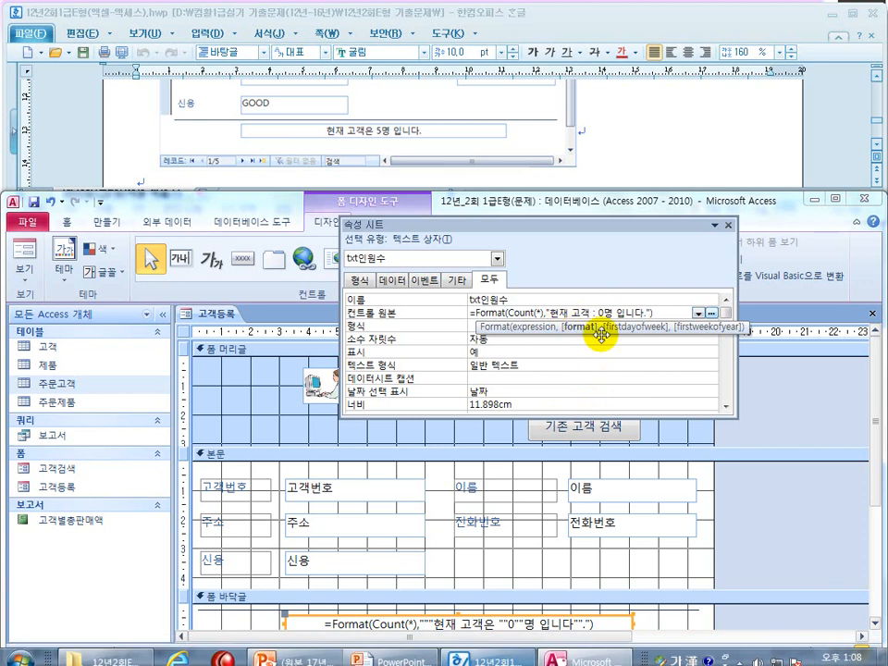
left_click(669, 314)
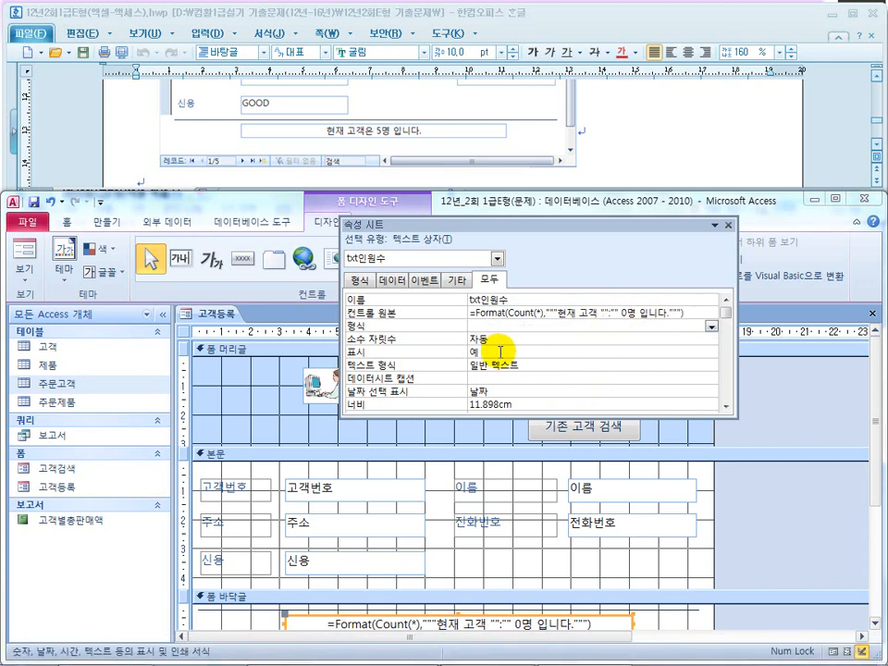
left_click(19, 255)
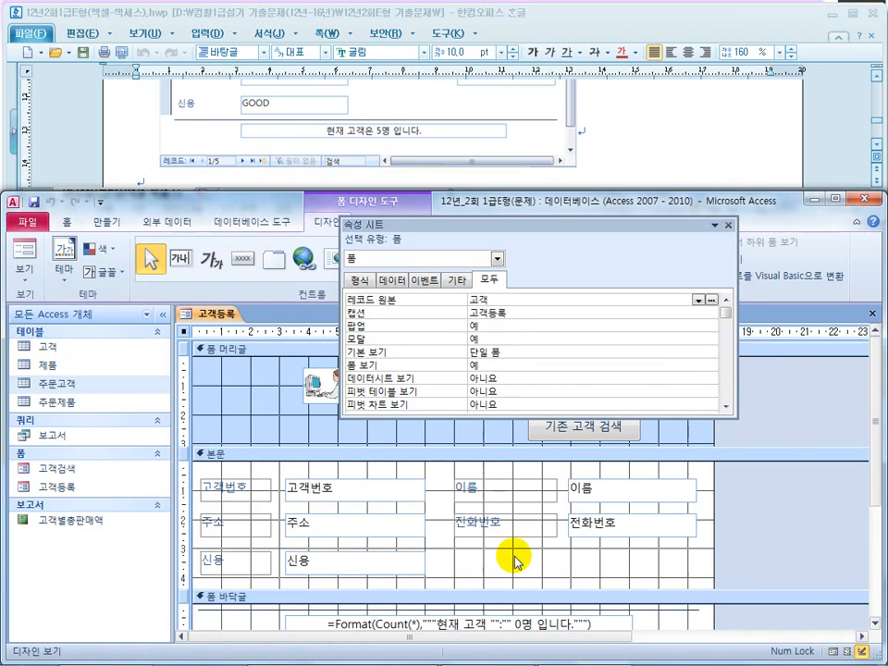
Remove the colon and extra quotation marks from the txt인원수 Format expression, leaving "현재 고객 0명 입니다.", and preview the form
left_click(519, 627)
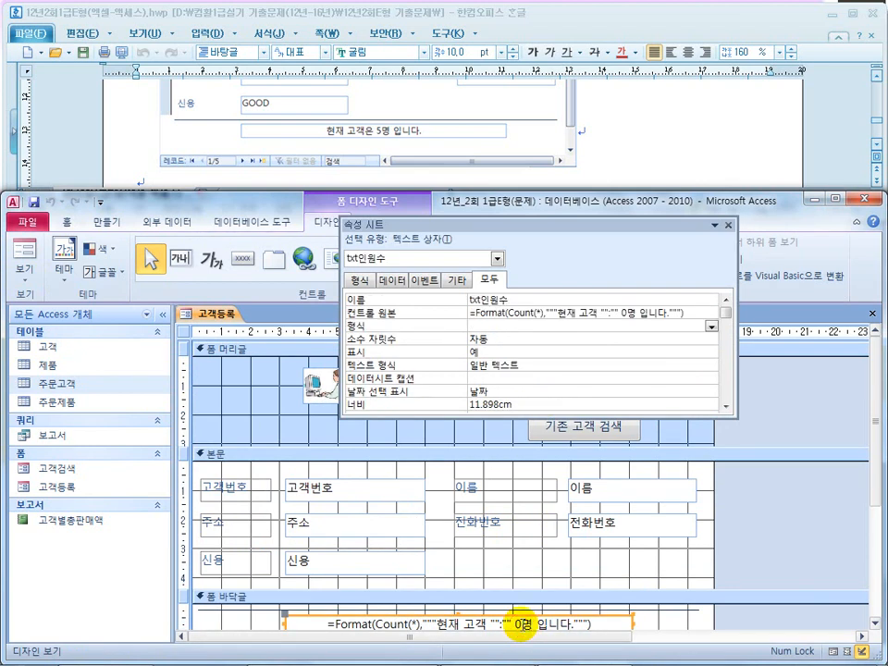
left_click(601, 312)
key("Delete")
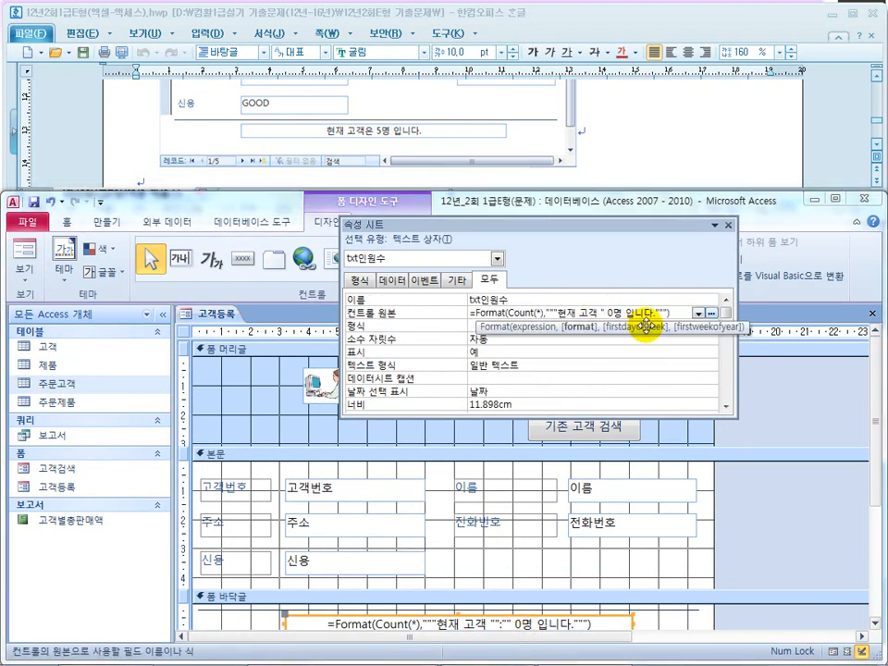
key("Right")
key("Right")
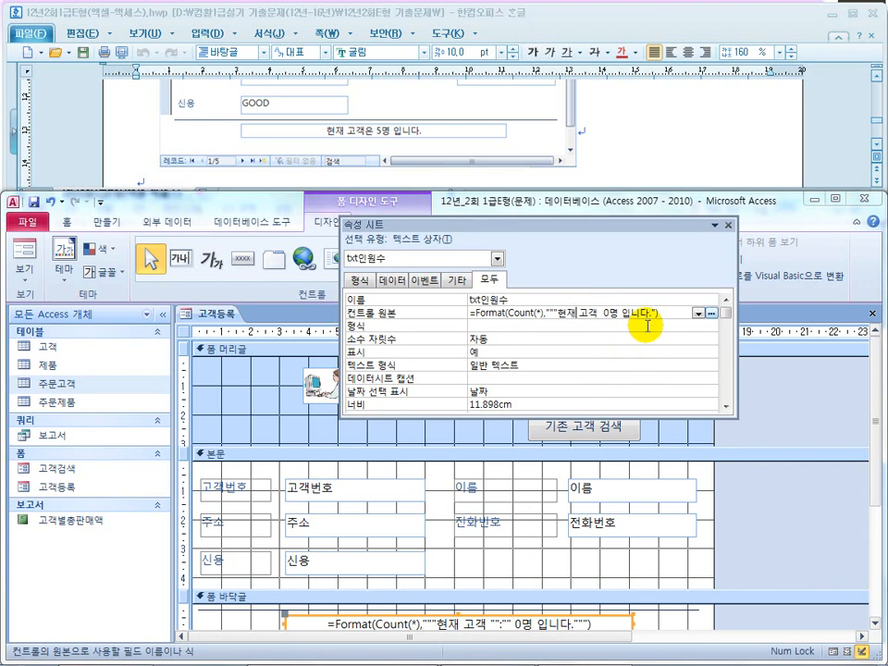
key("Delete")
key("Delete")
key("Return")
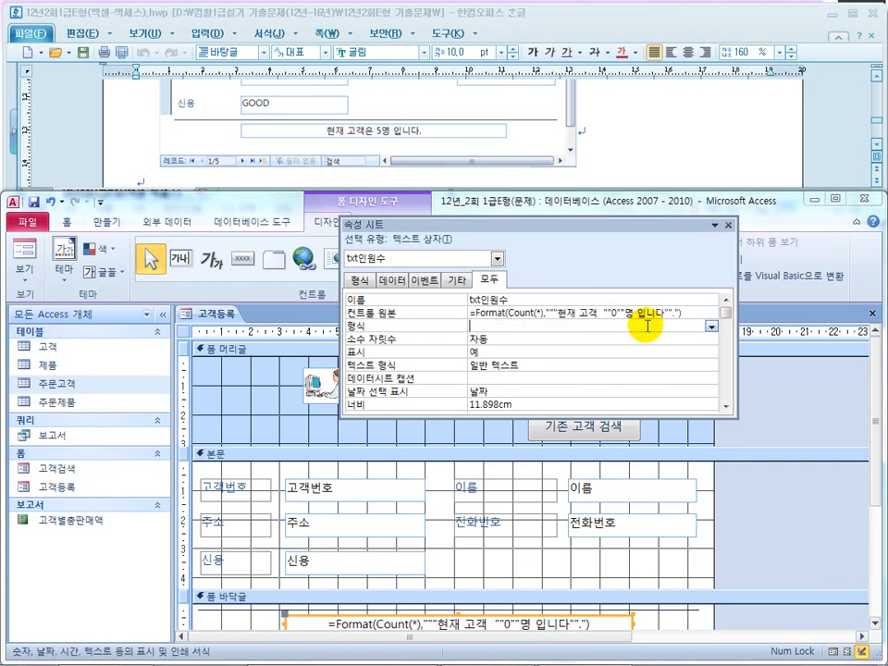
left_click(27, 256)
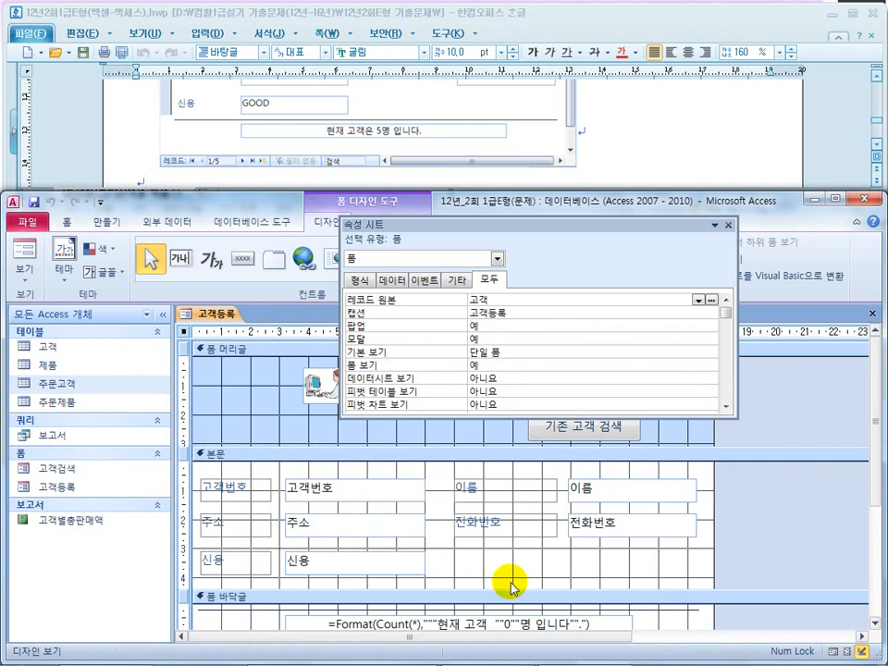
Try adding a colon after 현재 고객 in the txt인원수 expression, check Form view, and return to Design view
left_click(514, 623)
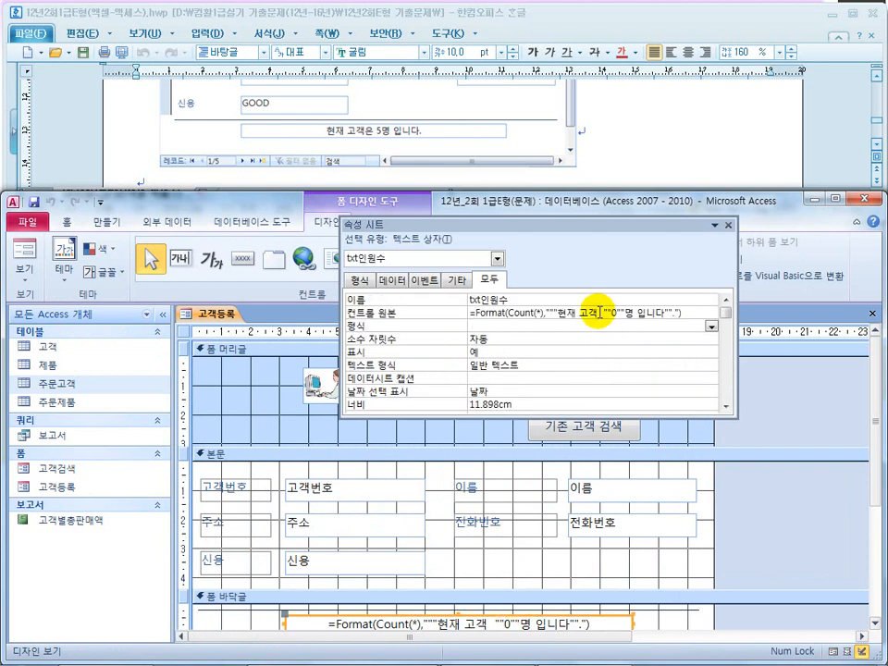
left_click(599, 312)
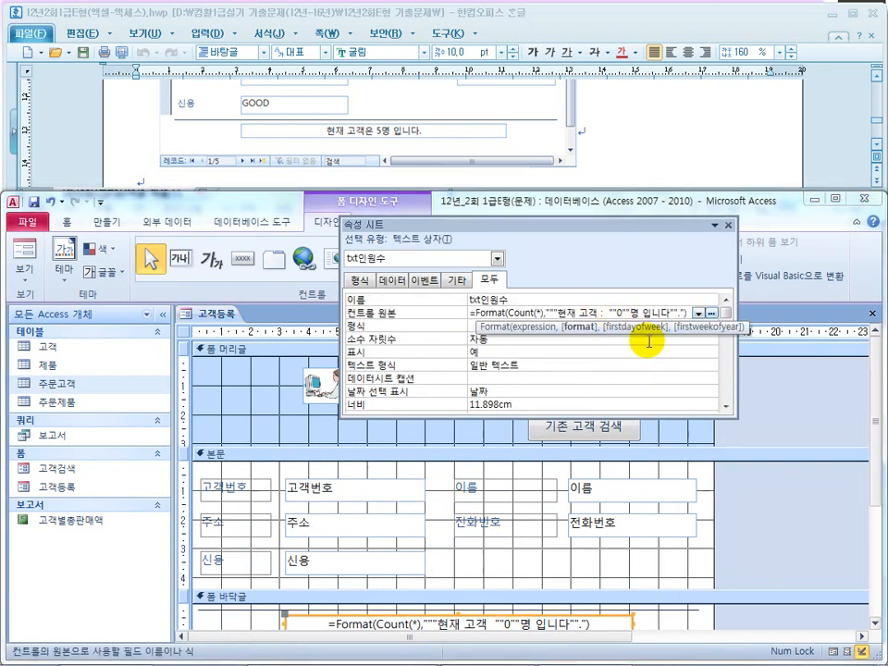
left_click(26, 251)
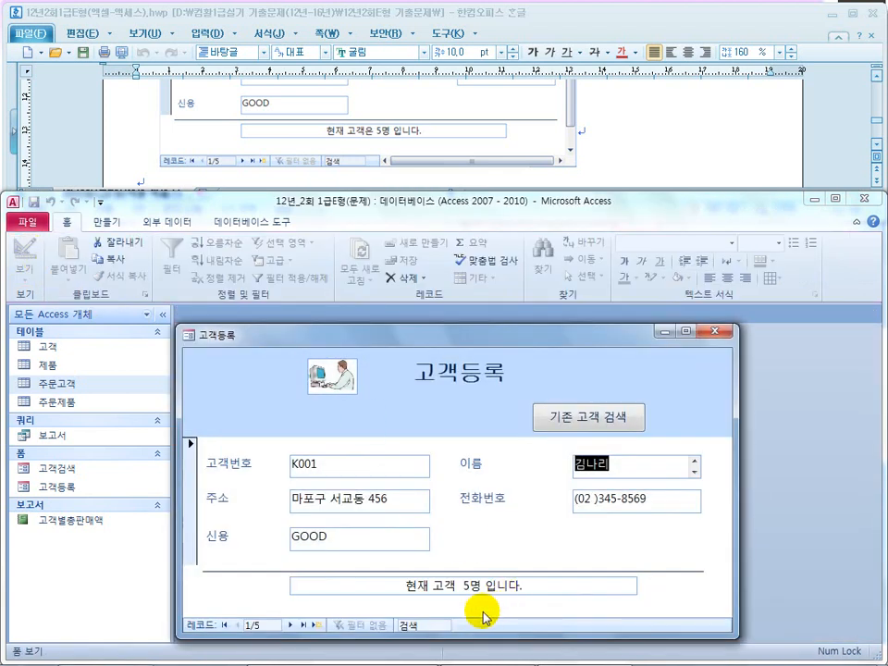
key("ctrl+comma")
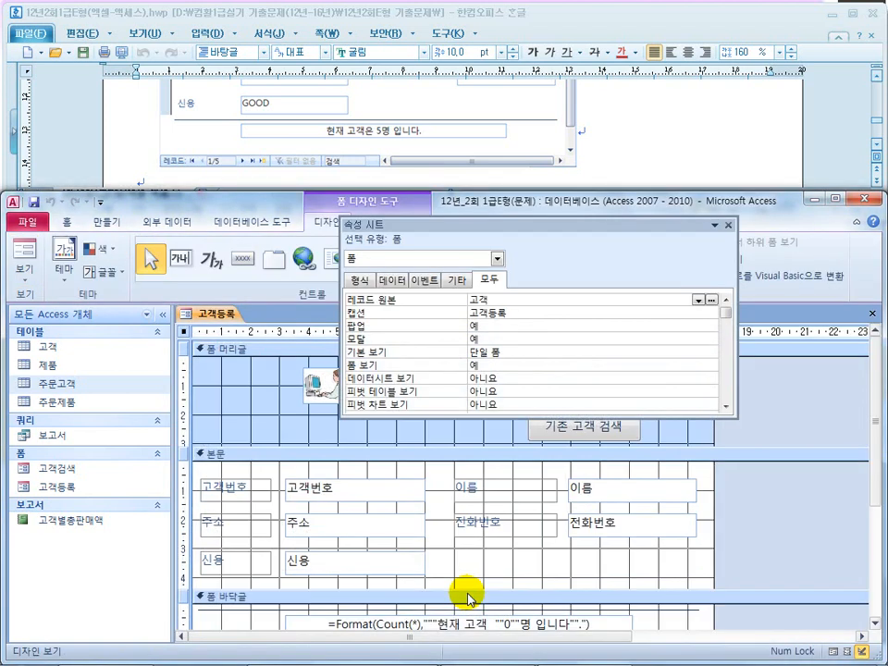
Try again to place a colon between 현재 고객 and the quoted 0 placeholder in the txt인원수 expression
left_click(496, 633)
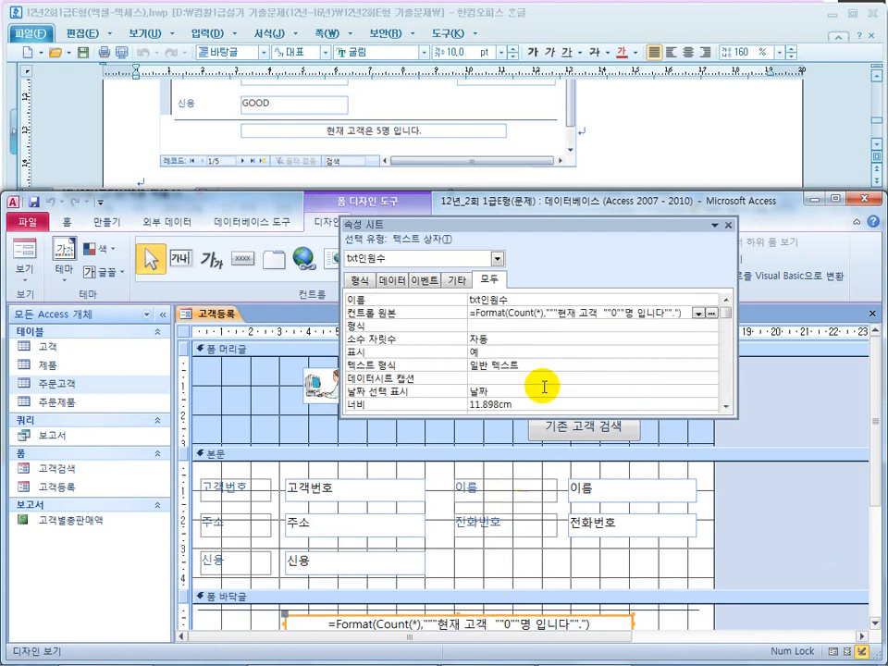
left_click(548, 315)
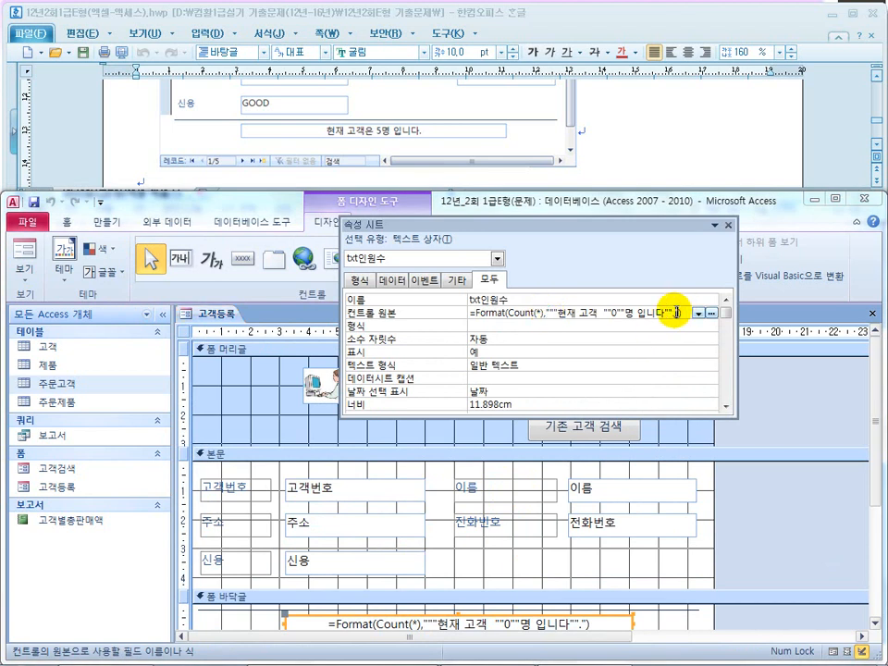
left_click_drag(549, 315, 608, 313)
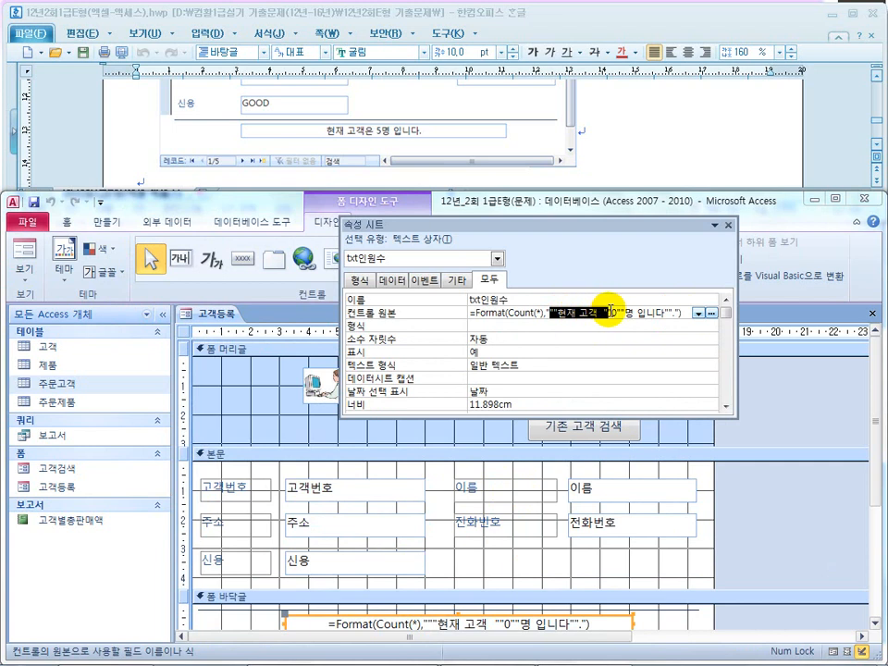
left_click(604, 317)
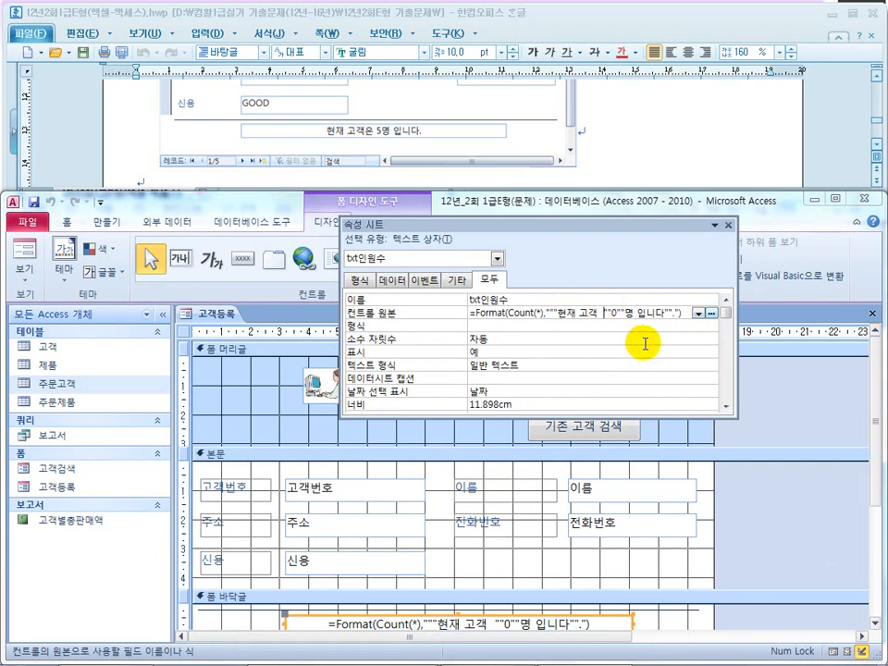
key("Left")
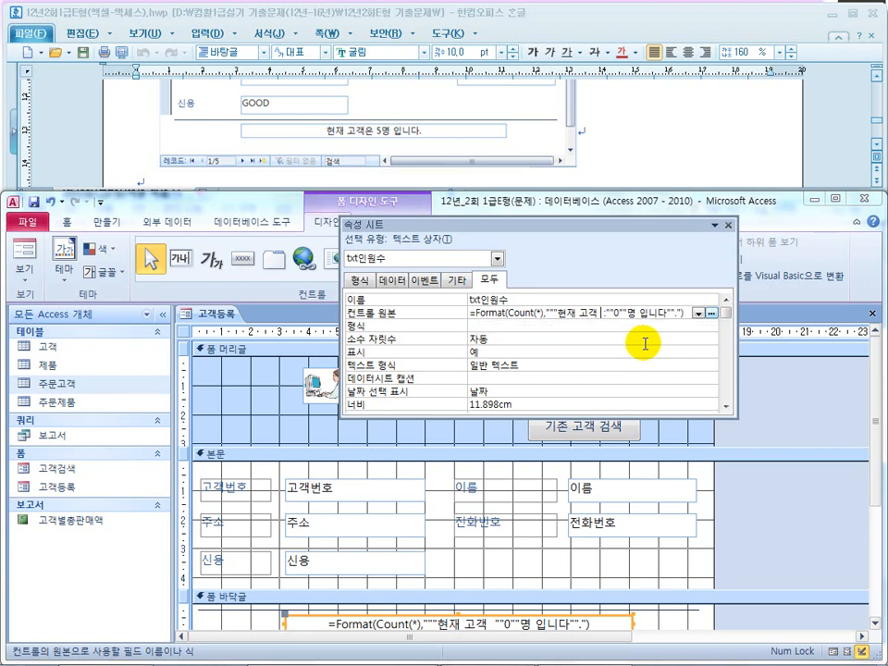
key("BackSpace")
key("Right")
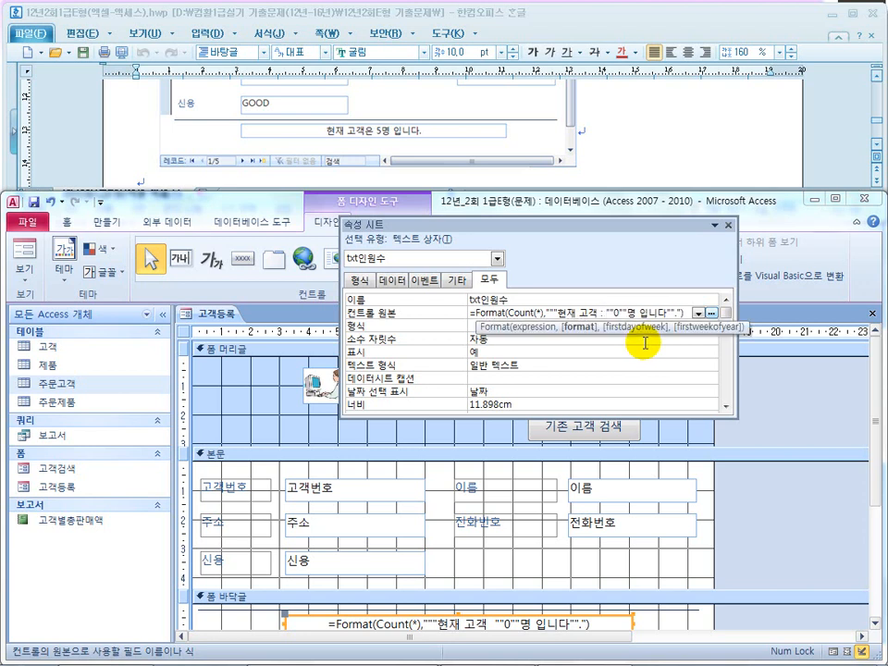
Examine the quoted text segments around the 0 placeholder in the txt인원수 expression and check the form in Form view
left_click_drag(610, 312, 555, 316)
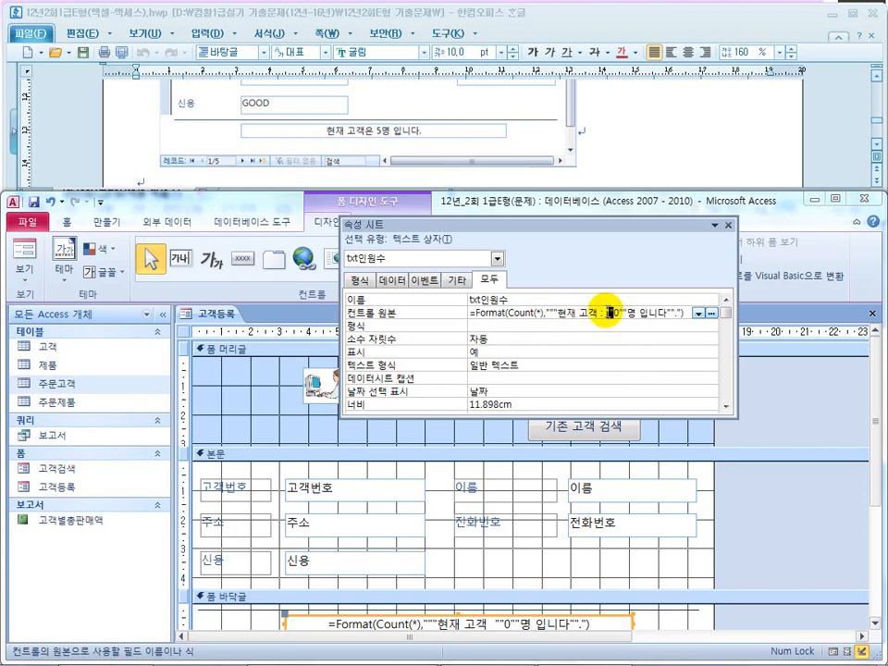
left_click_drag(610, 313, 548, 319)
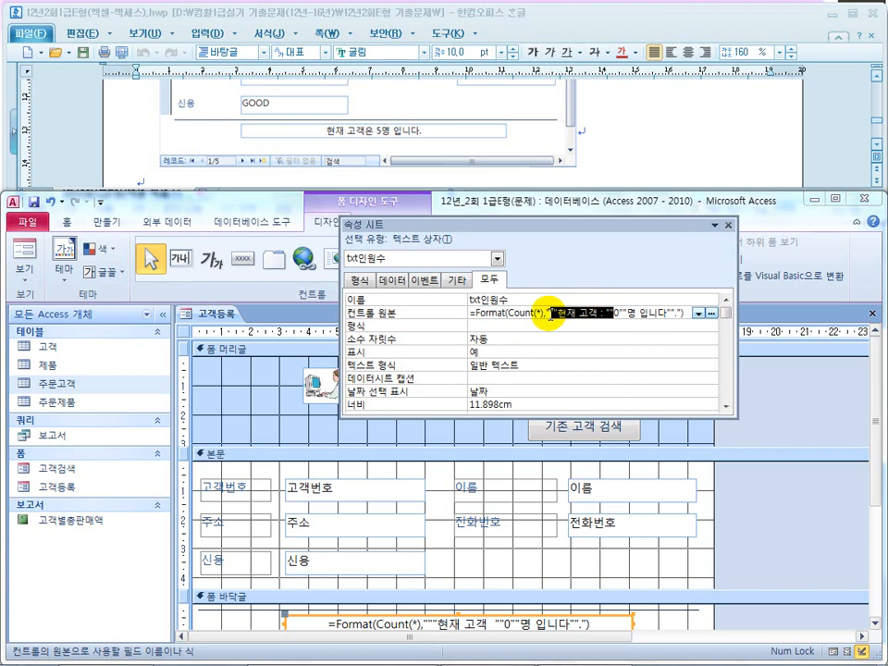
left_click_drag(547, 319, 629, 318)
left_click(616, 314)
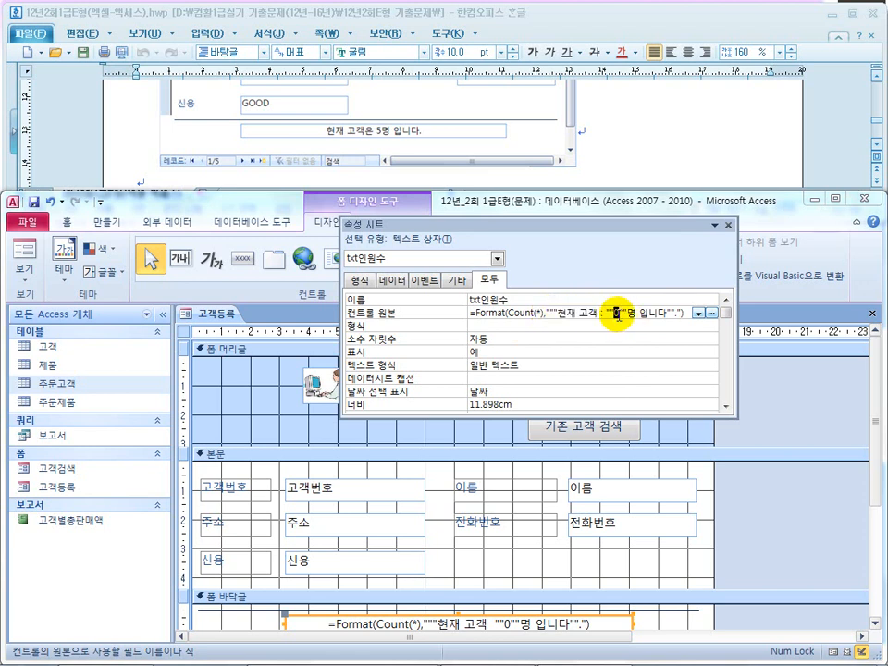
left_click_drag(622, 313, 672, 310)
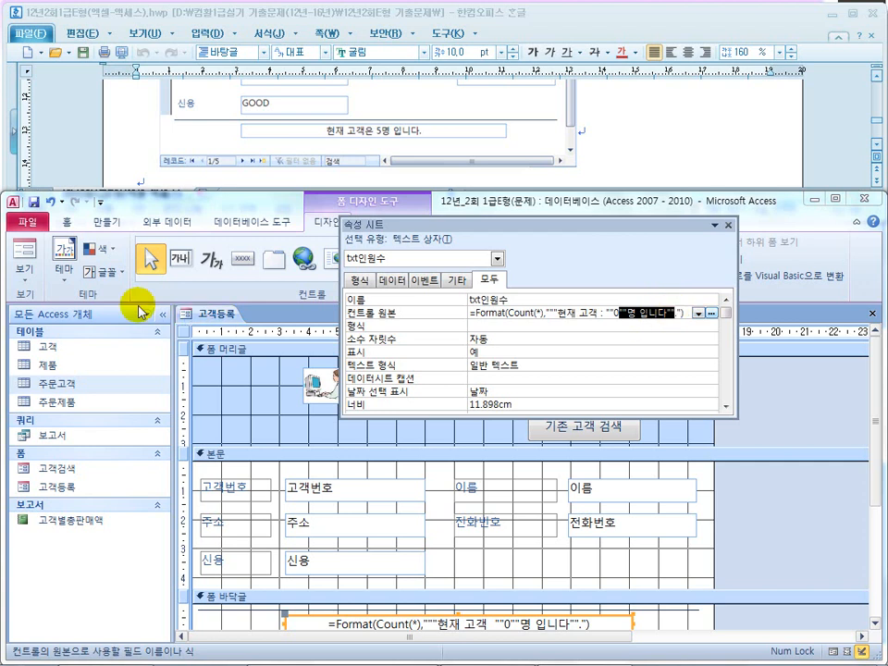
left_click(24, 253)
left_click(24, 261)
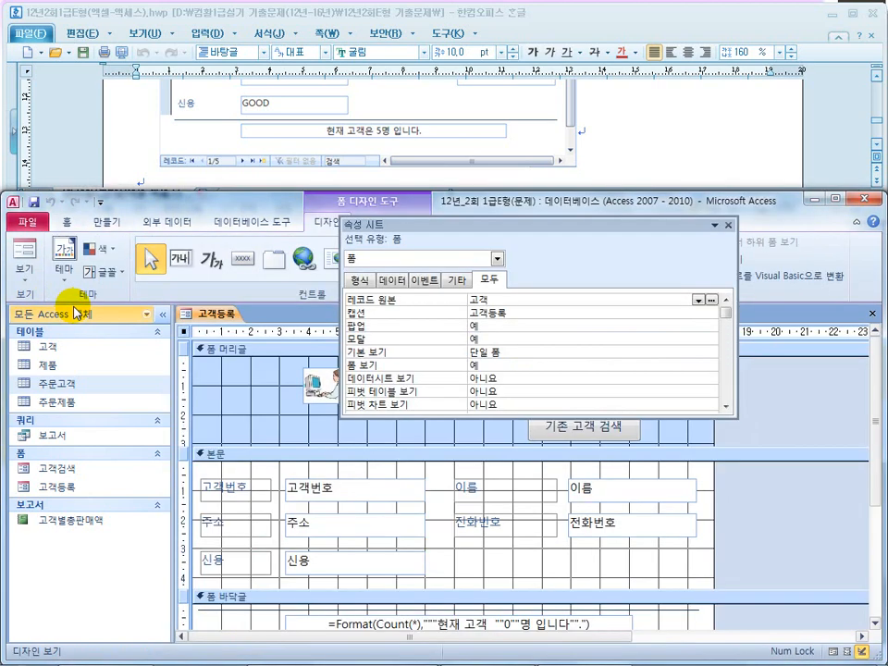
Set the txt인원수 control source back to =Format(Count(*),"현재 고객은 0명 입니다.")
left_click(499, 625)
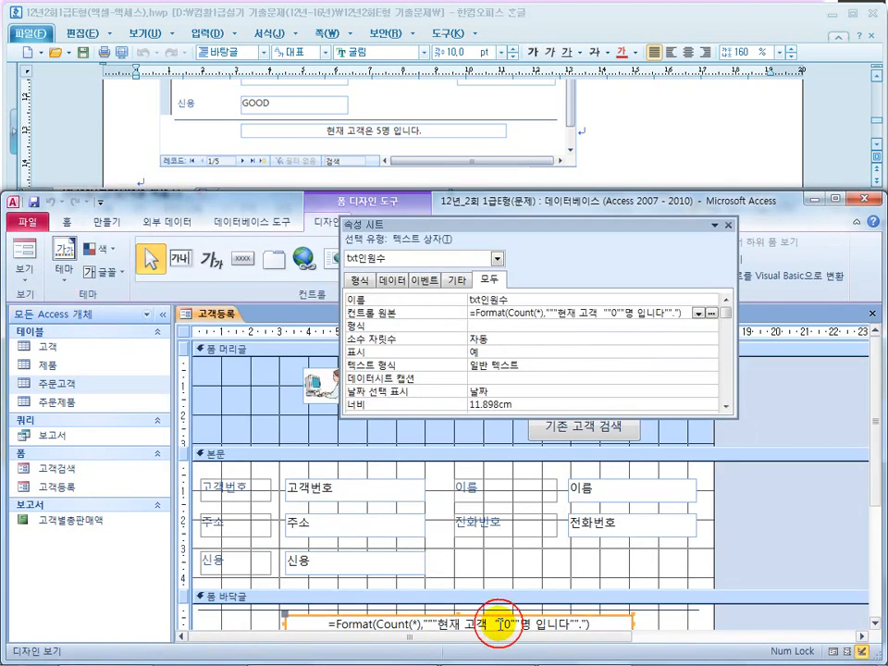
left_click(598, 312)
type("ㅇ.")
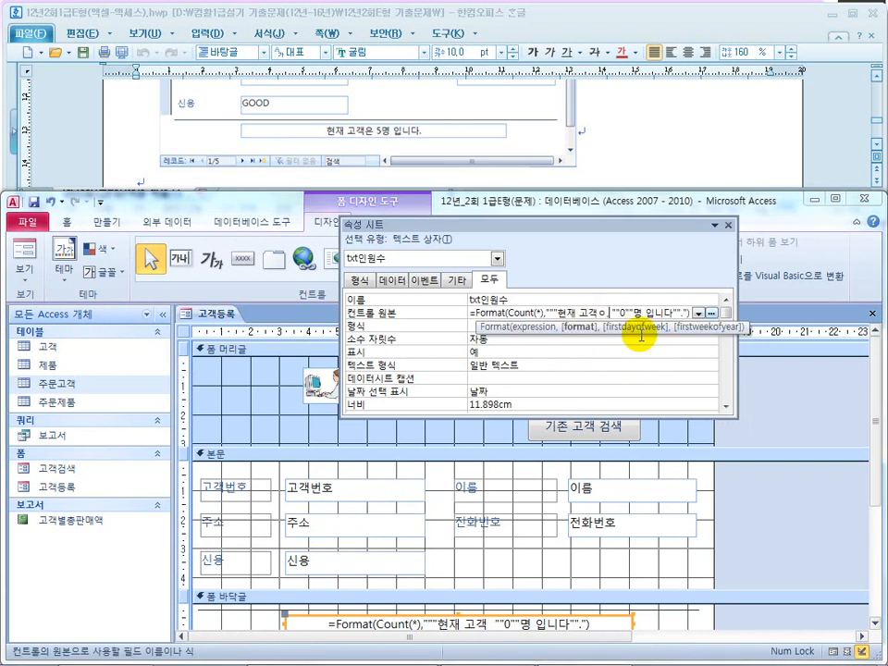
key("Right")
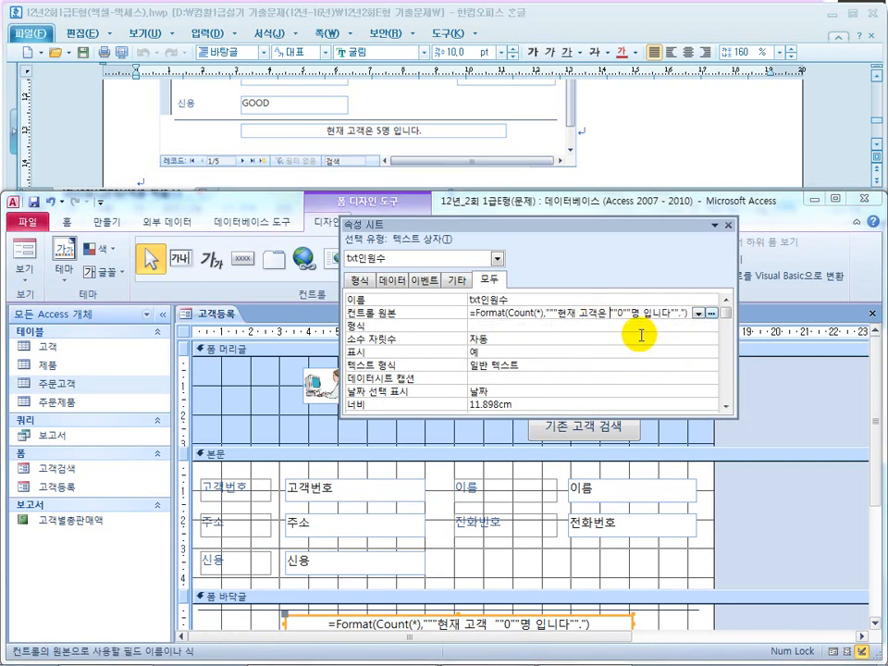
key("Delete")
key("Right")
key("Delete")
key("Delete")
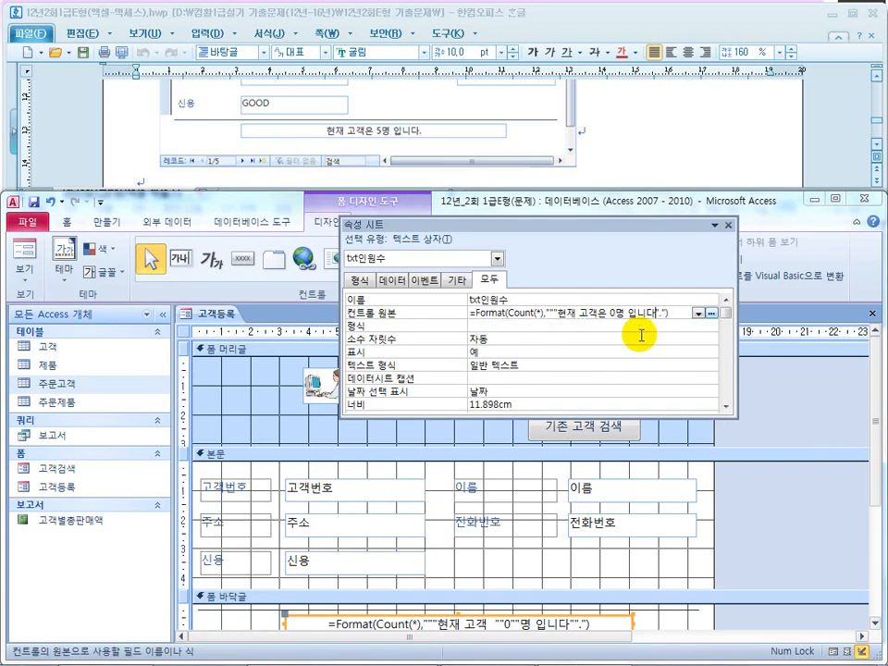
type(".")
key("Delete")
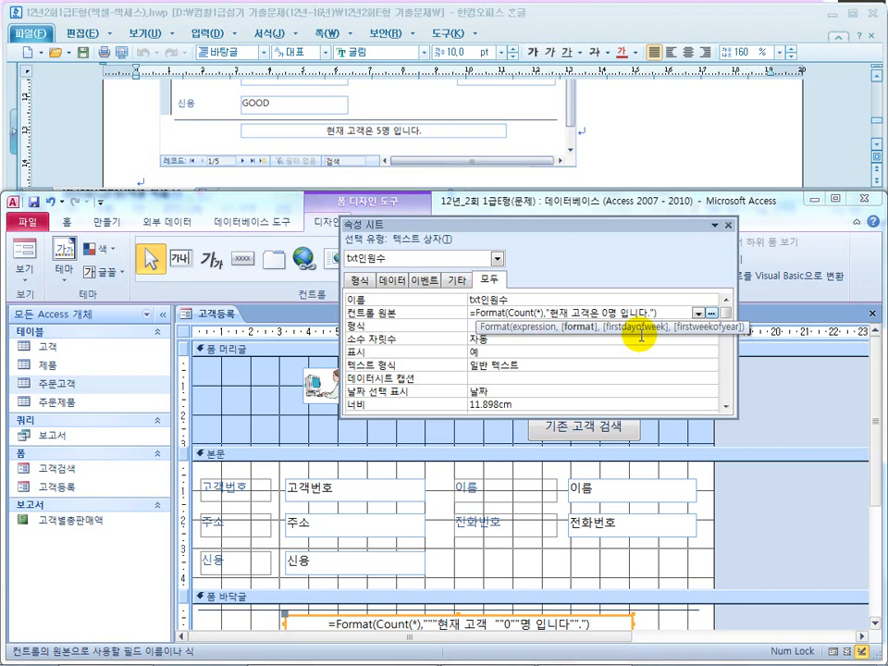
left_click(671, 313)
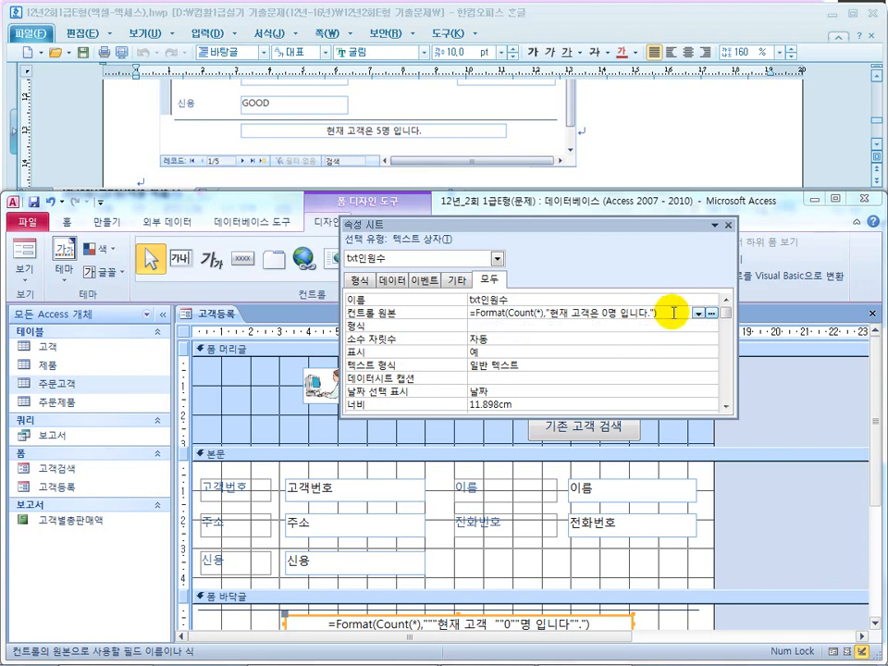
Check the txt인원수 footer text in Form view and close the 고객등록 form
left_click(24, 261)
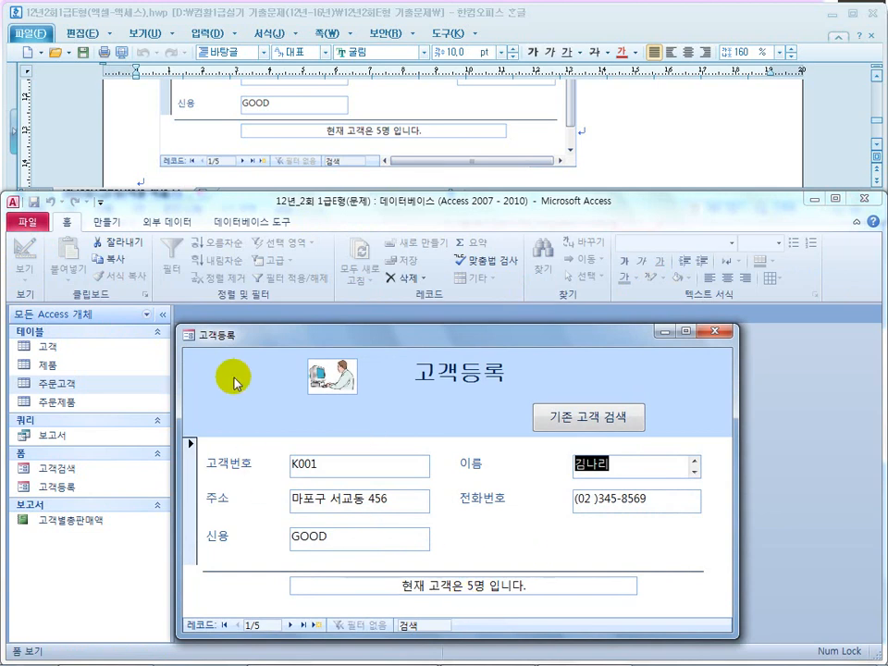
left_click(717, 337)
left_click(352, 376)
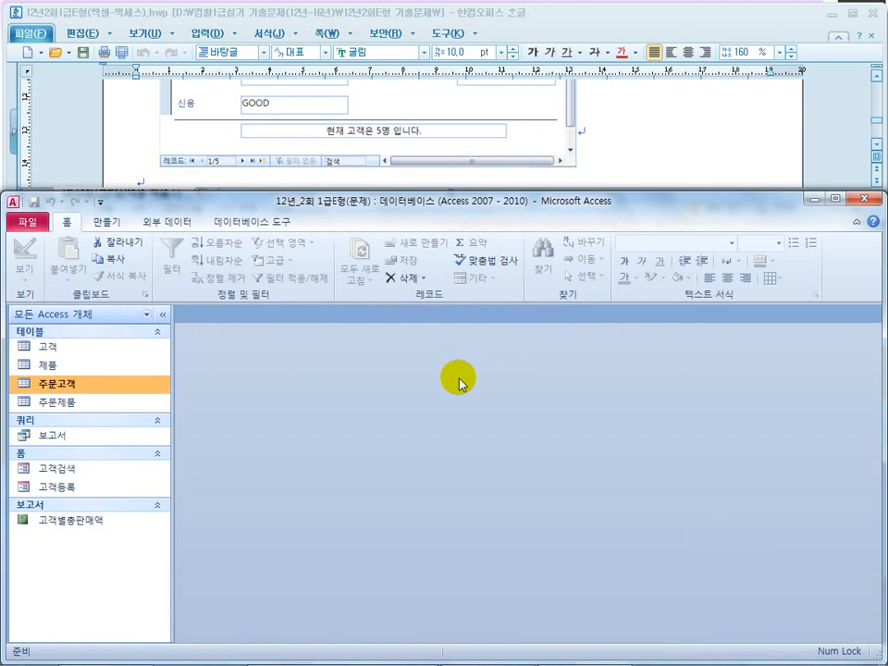
Review the 문제2-2 solution slide with its Format notes and colon caution, and return to the exam document and Access
left_click(661, 140)
scroll(620, 135, "down", 5)
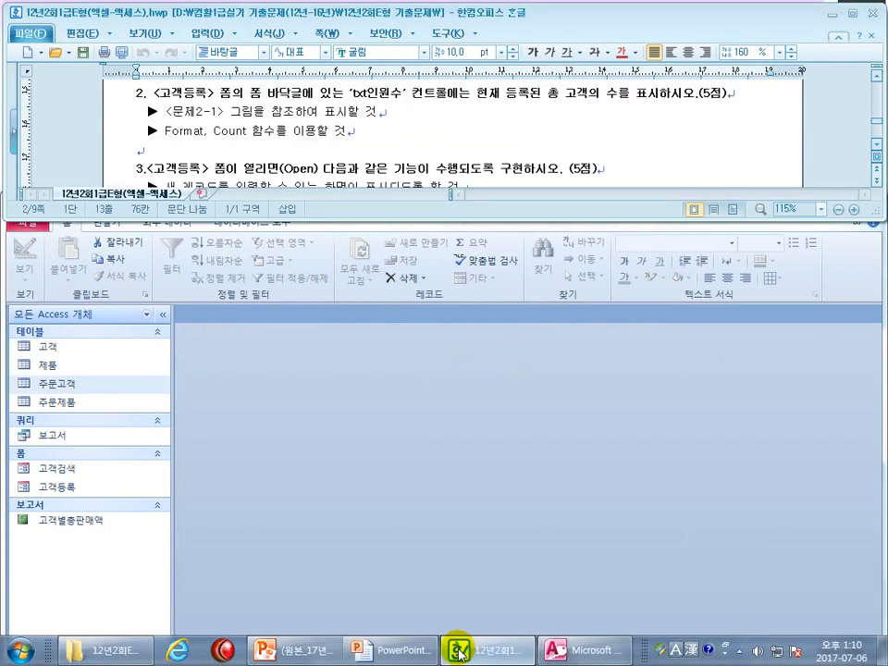
left_click(460, 653)
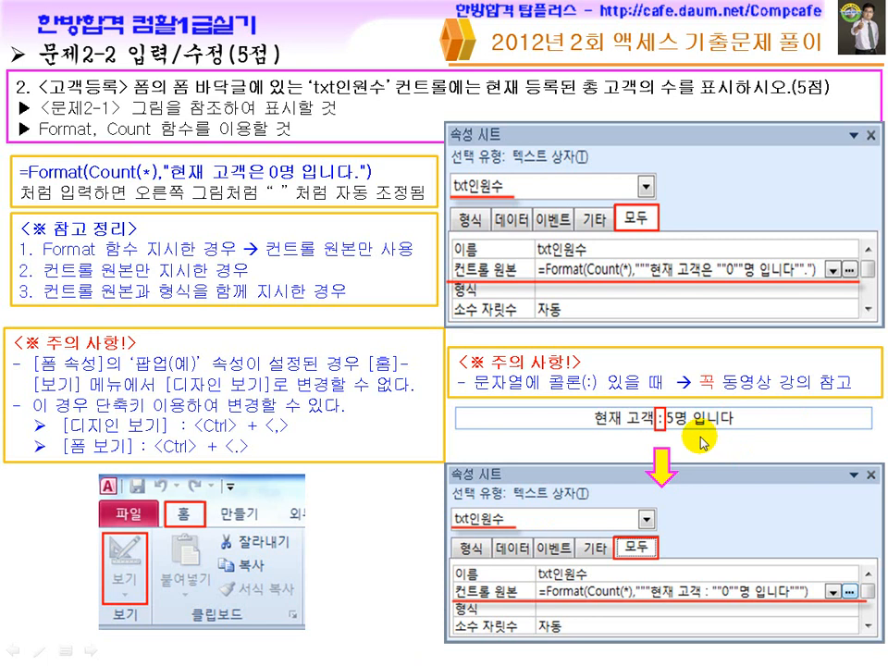
key("super")
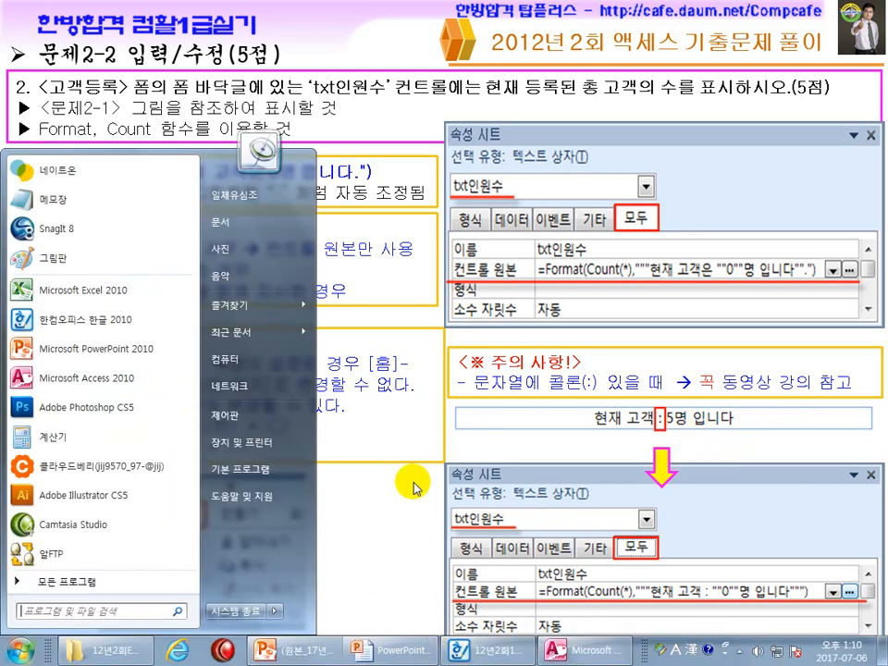
left_click(413, 487)
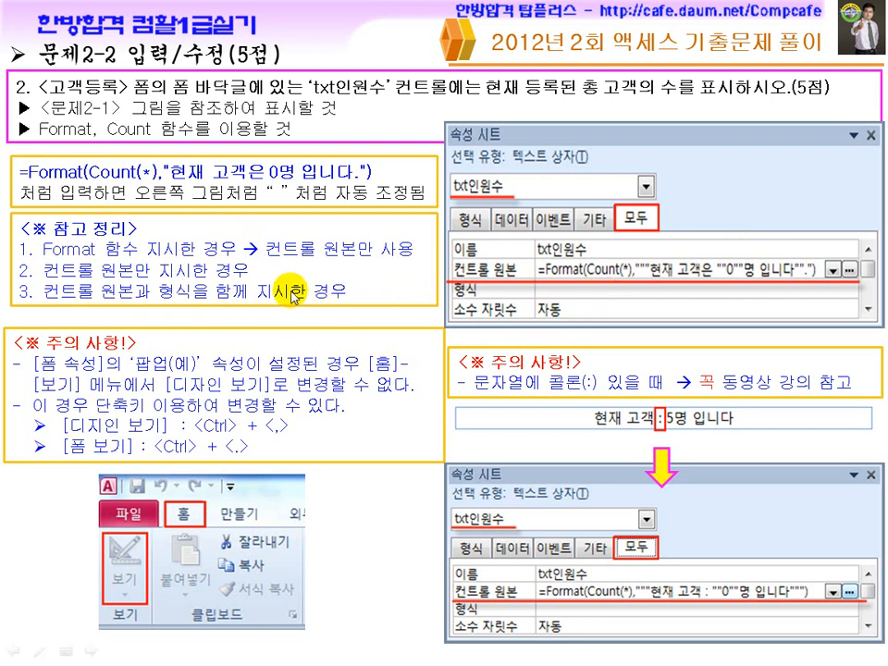
key("super")
left_click(506, 651)
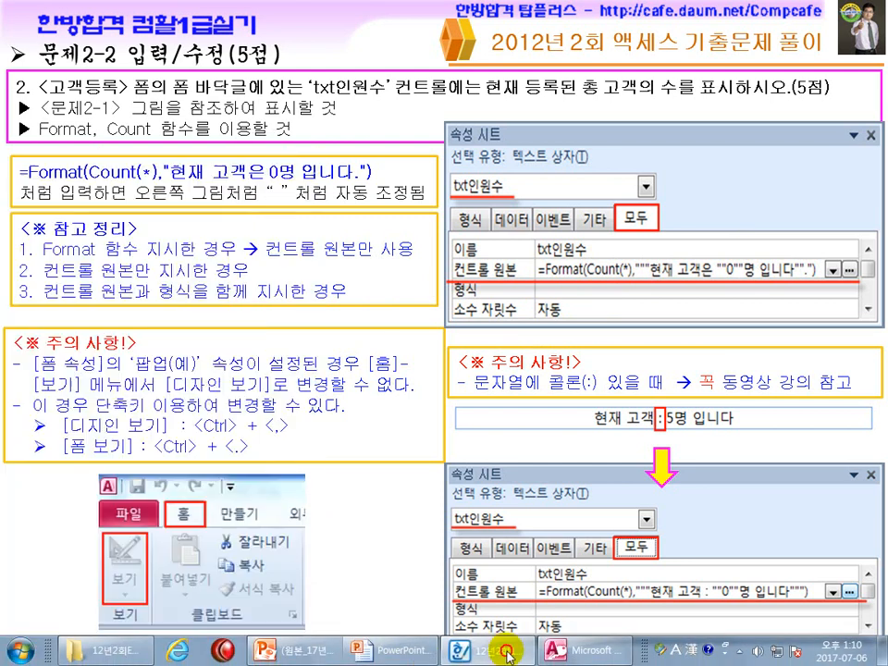
left_click(574, 651)
Read problem 3 in the exam document, covering the 고객등록 form's Open behaviour and the 새고객등록 macro name
left_click(348, 168)
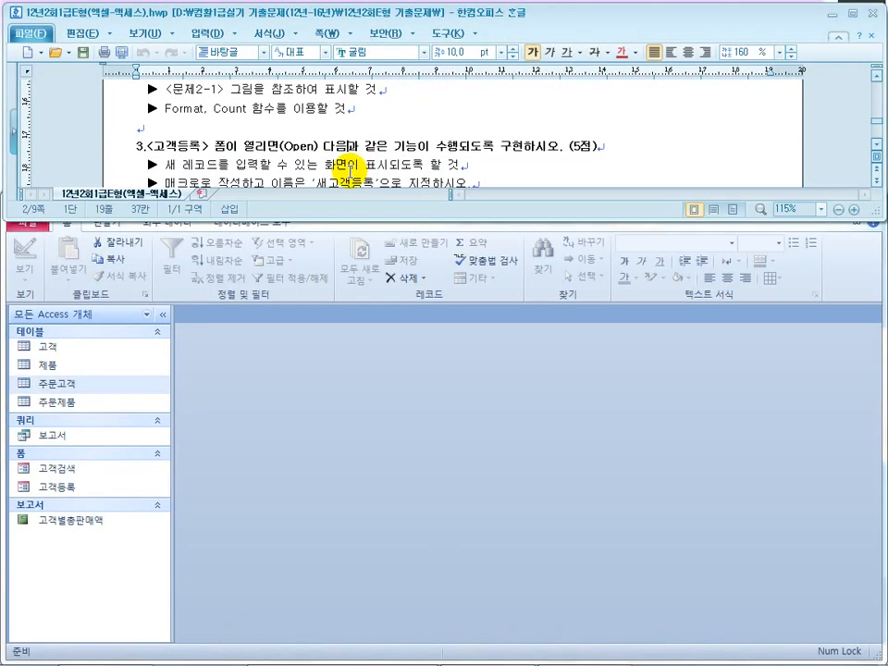
scroll(348, 169, "down", 1)
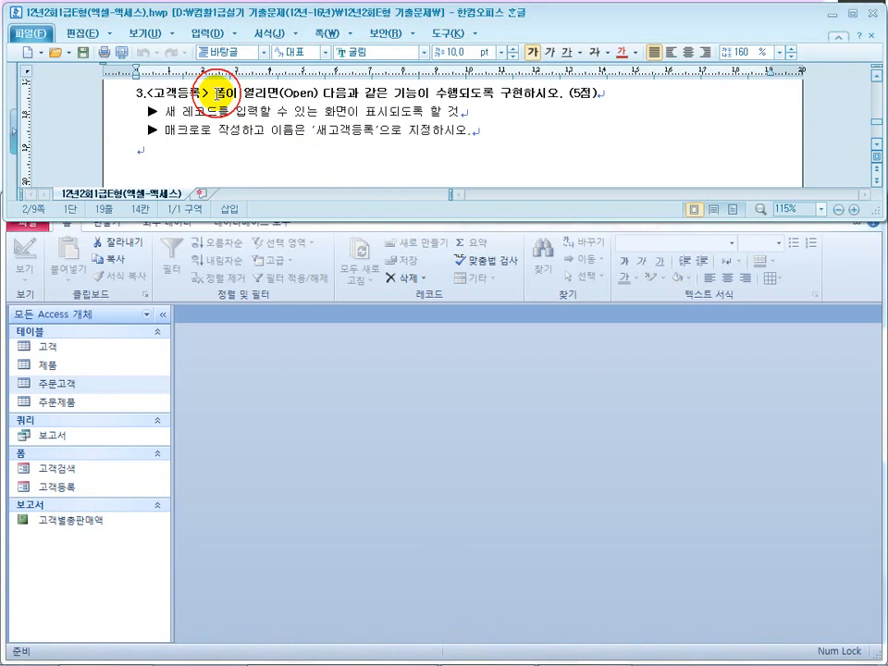
scroll(218, 93, "up", 1)
left_click_drag(386, 121, 532, 128)
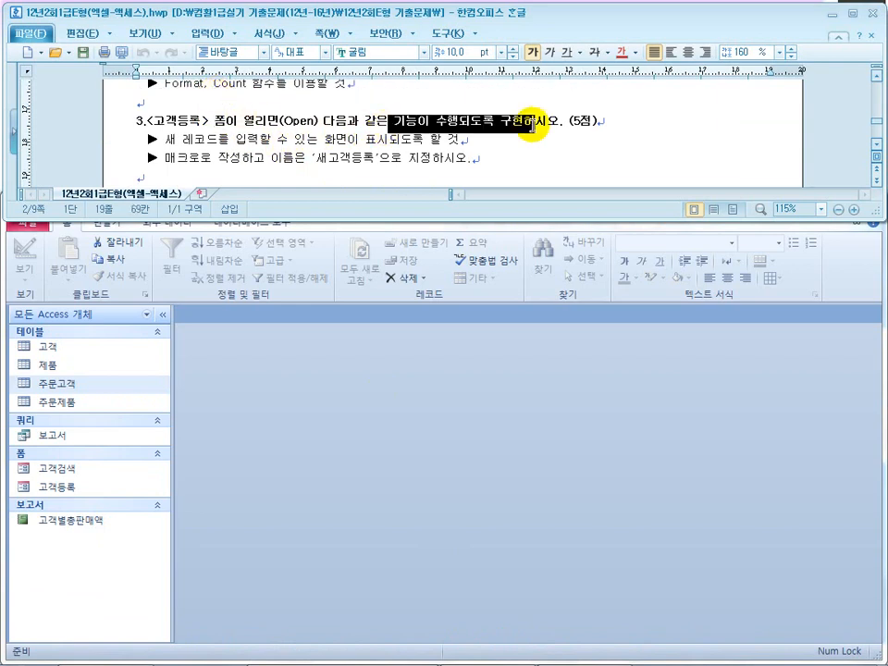
left_click_drag(200, 158, 265, 162)
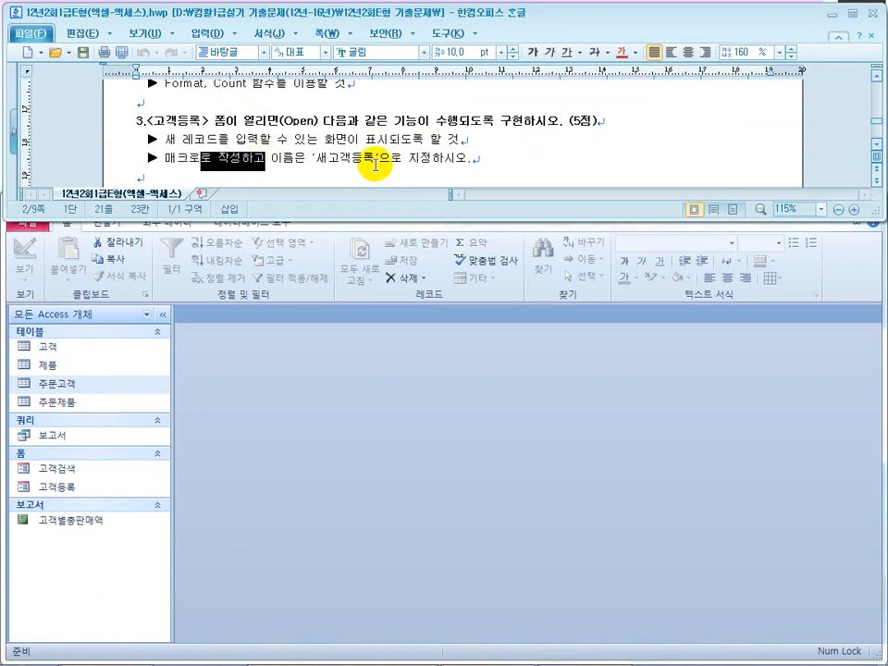
left_click_drag(374, 162, 318, 163)
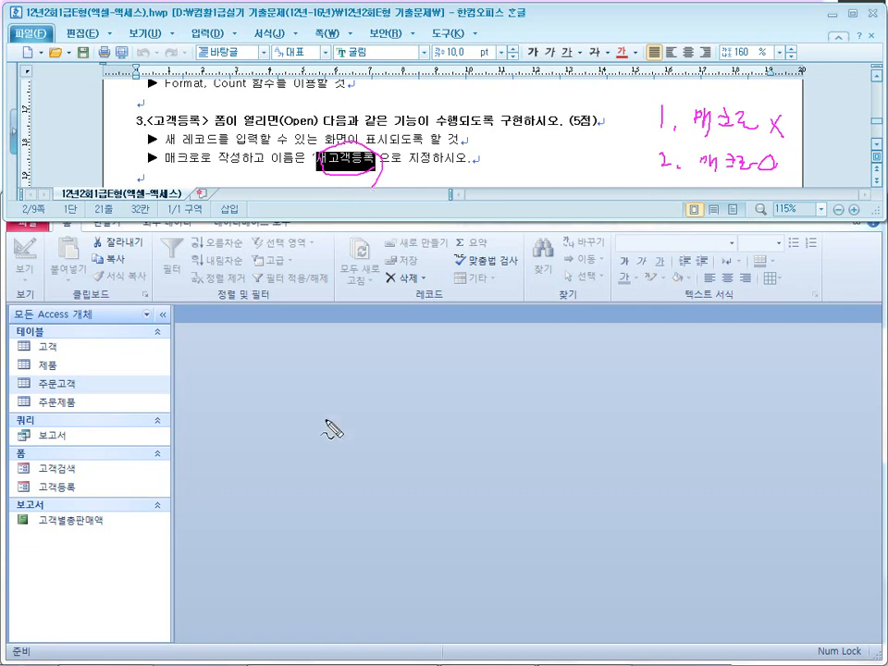
Open the 고객등록 form in Design view
key("Escape")
left_click(281, 397)
left_click(125, 386)
right_click(90, 497)
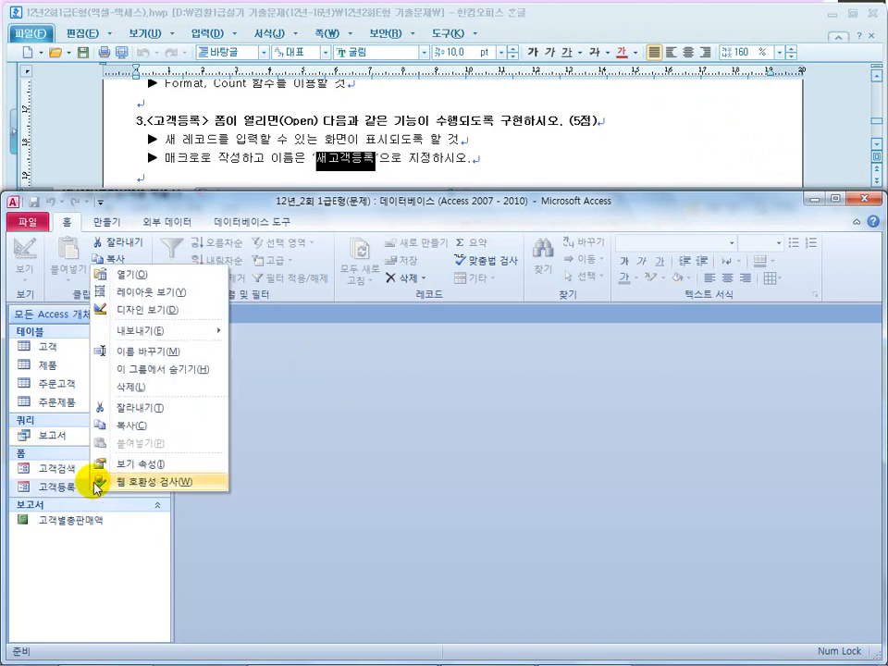
left_click(113, 251)
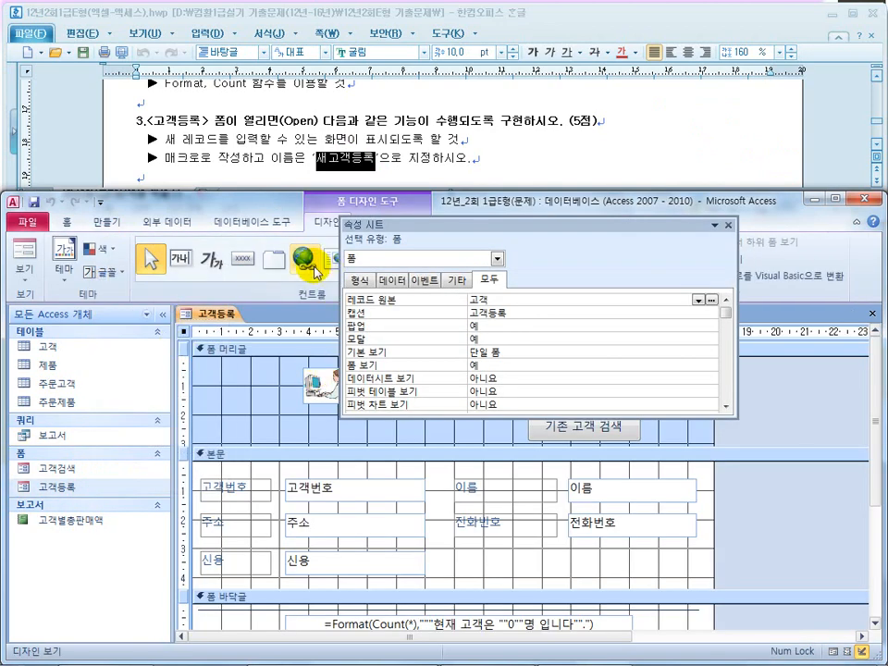
Inspect the builder choices for the form's On Open event, cancel without choosing one, and close the property sheet
left_click(184, 335)
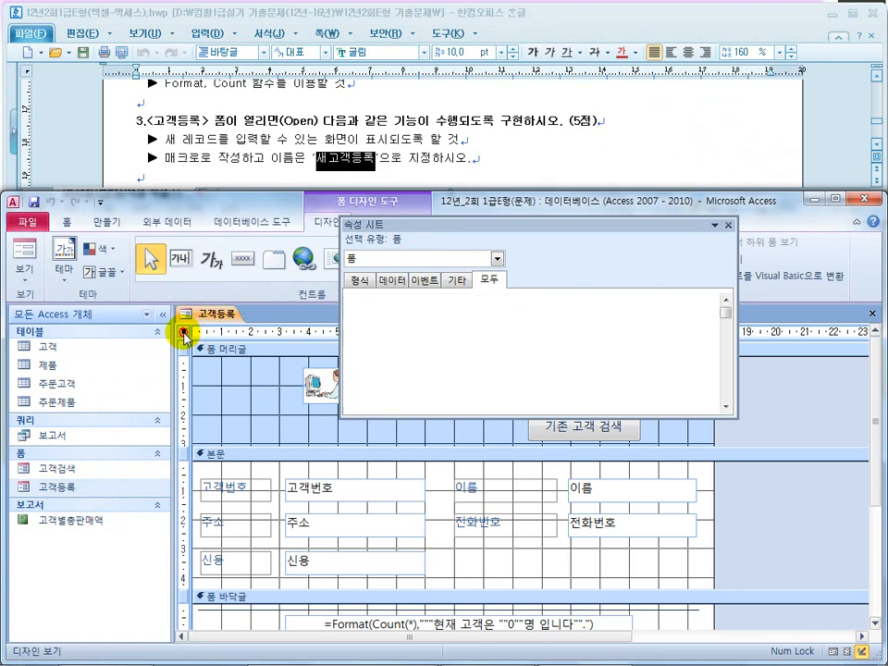
left_click(423, 279)
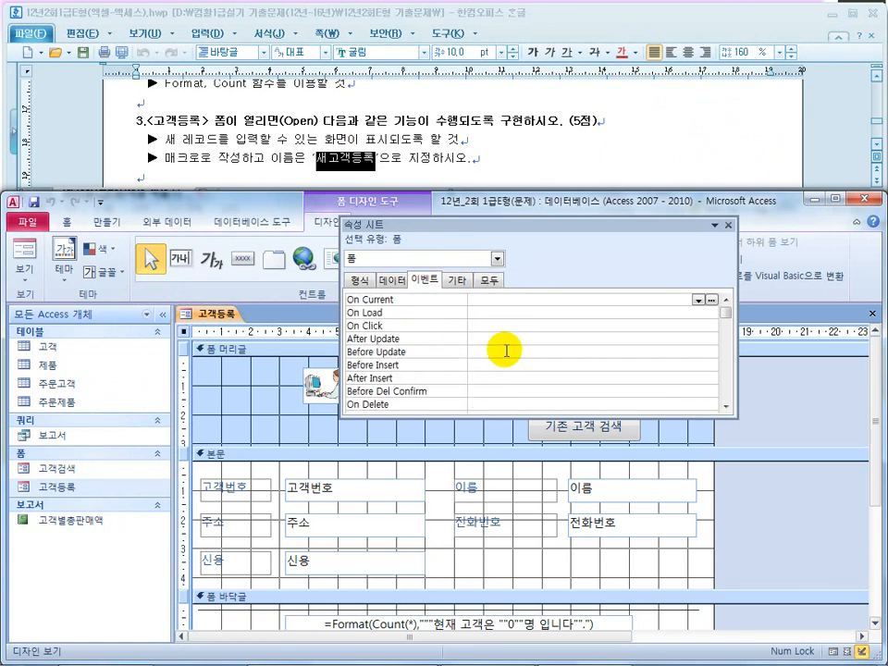
left_click_drag(723, 406, 723, 407)
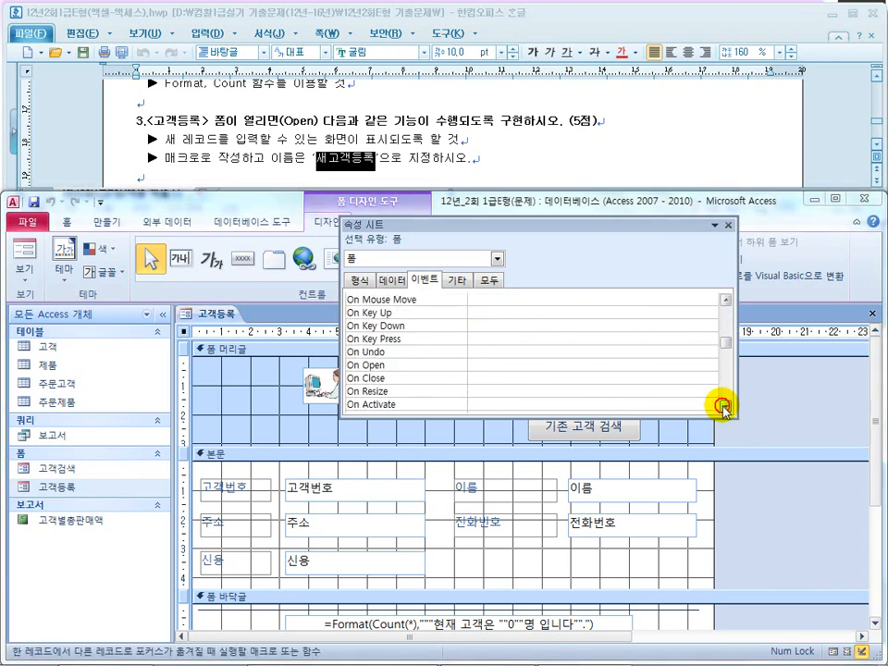
left_click(485, 365)
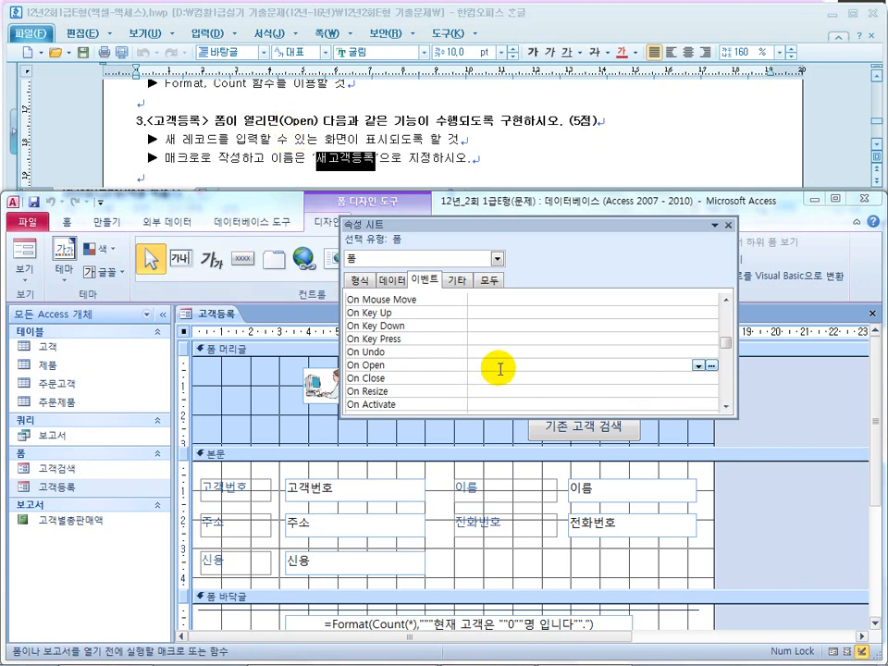
left_click(710, 366)
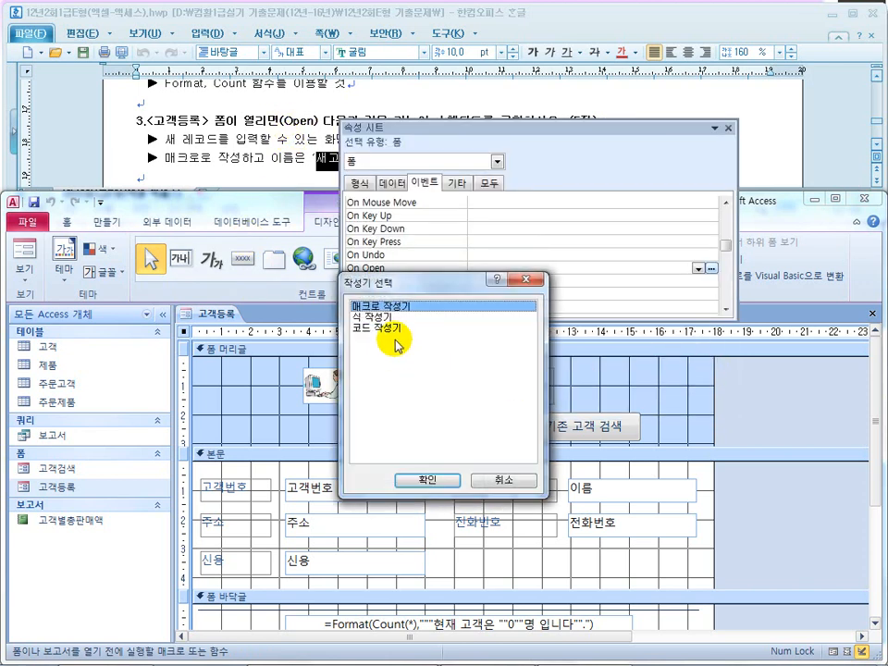
left_click(505, 479)
left_click(726, 128)
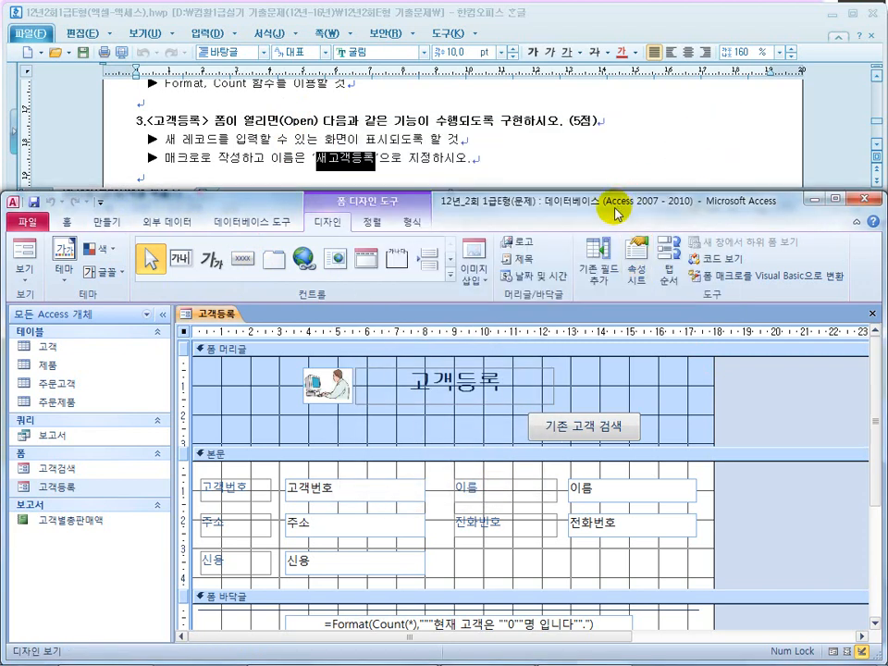
Create a new standalone macro
left_click(107, 223)
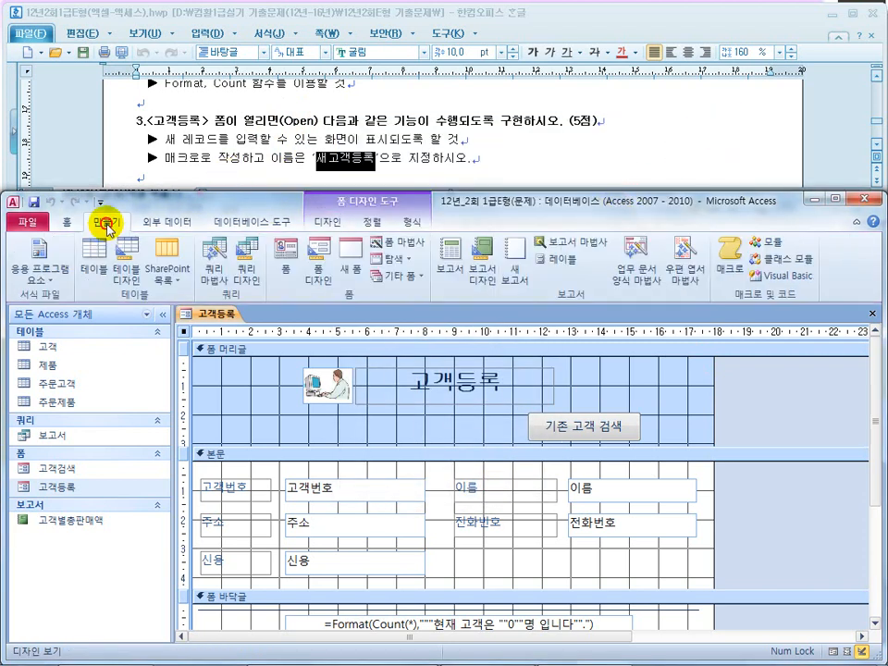
left_click(731, 266)
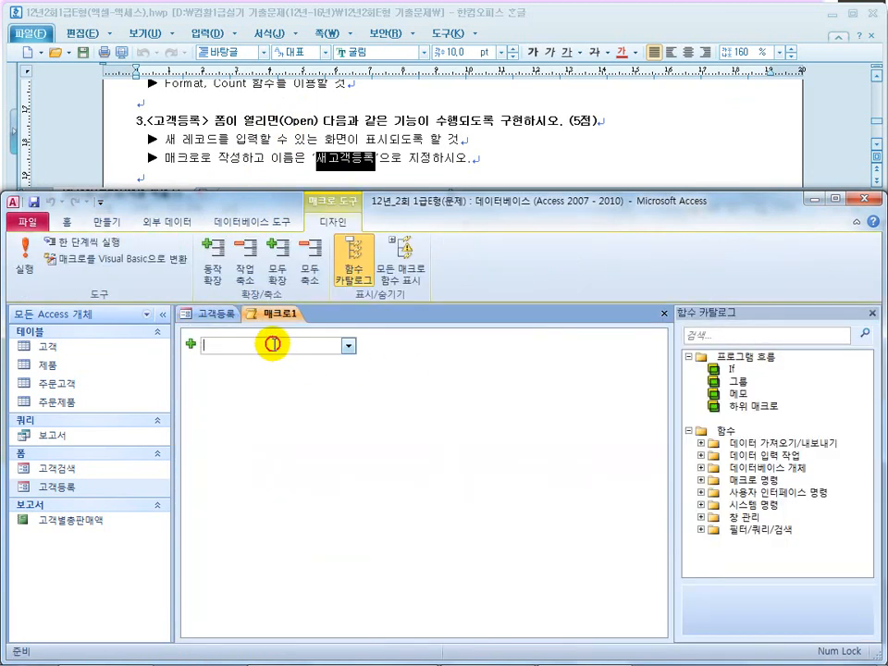
Try an OpenForm action in the new macro and delete it
left_click(348, 345)
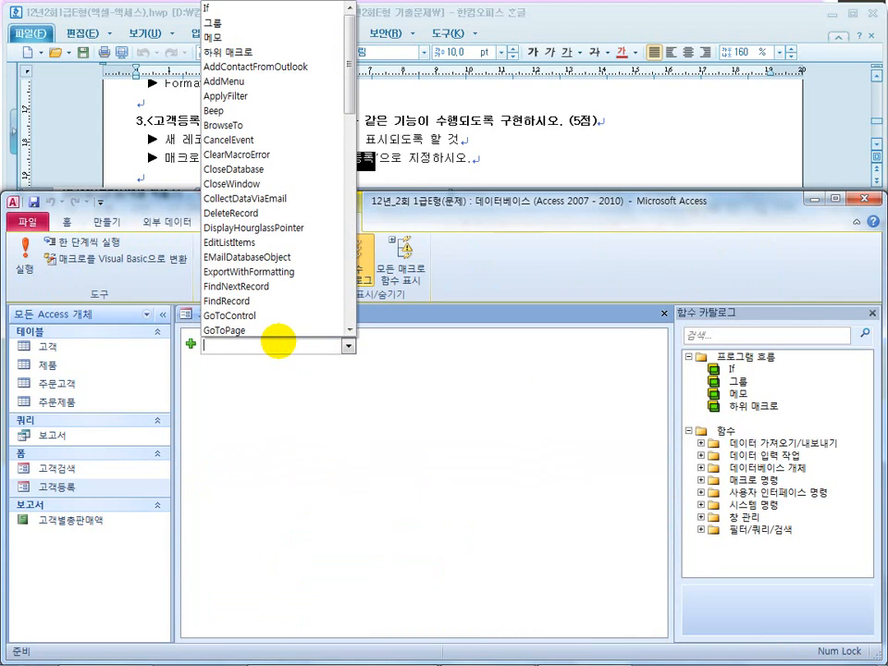
type("open")
left_click(288, 330)
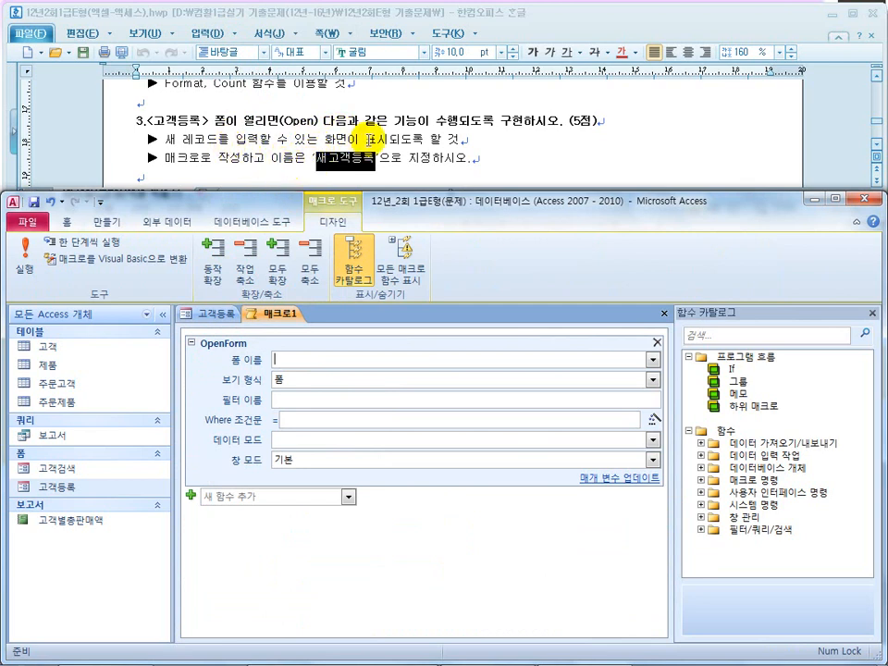
left_click(656, 342)
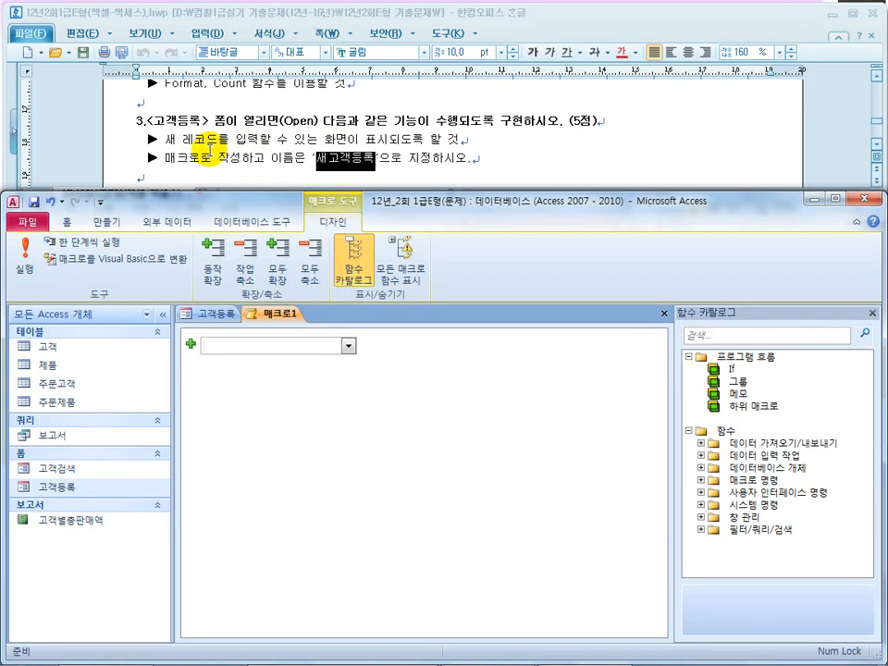
Review the presentation slides up to the 문제2-3 solution to see which macro action and record setting are required
left_click(211, 148)
left_click(263, 342)
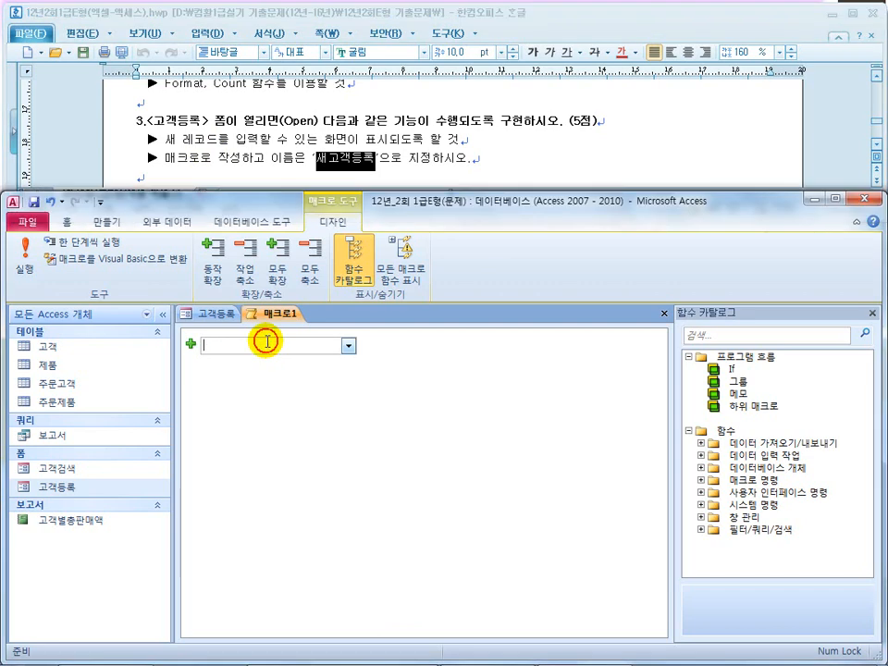
key("super")
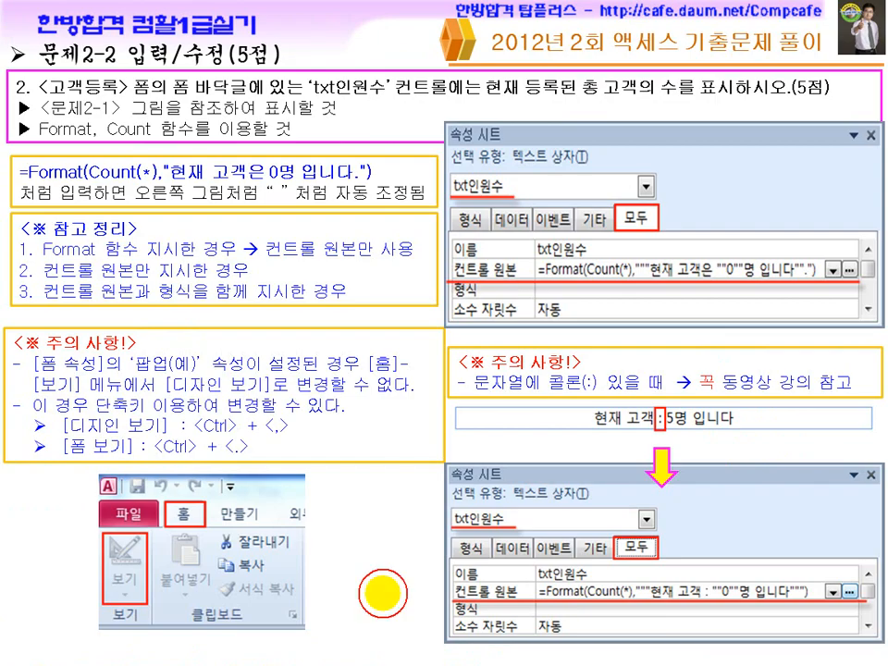
left_click(350, 483)
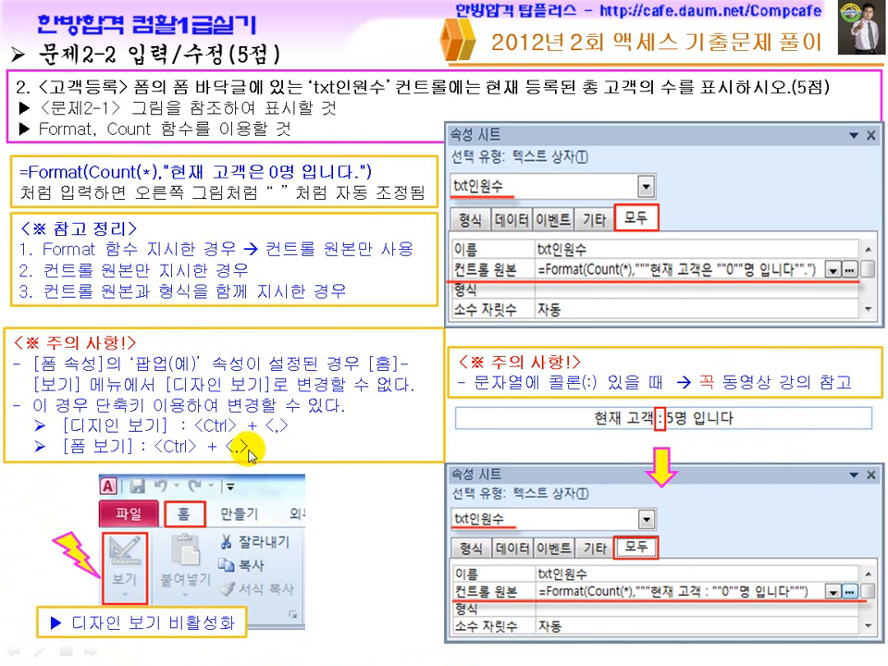
left_click(404, 552)
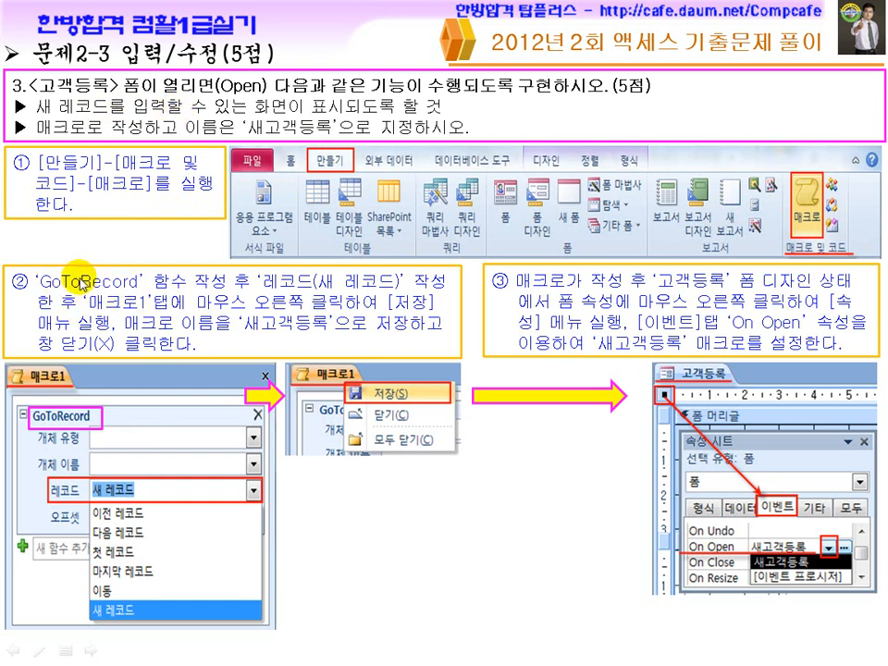
Return to the new macro in Access and add a GoToRecord action
key("super")
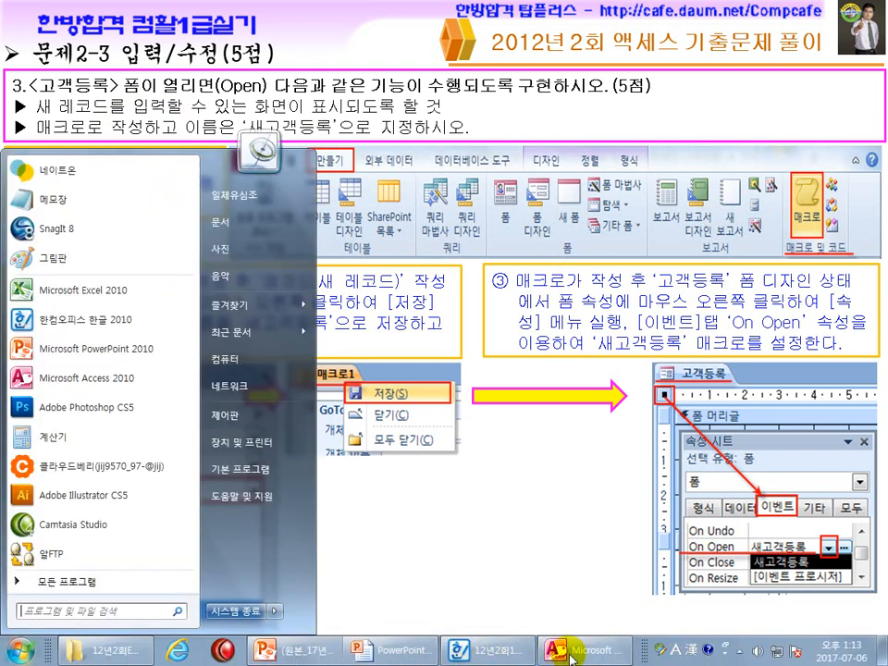
left_click(569, 651)
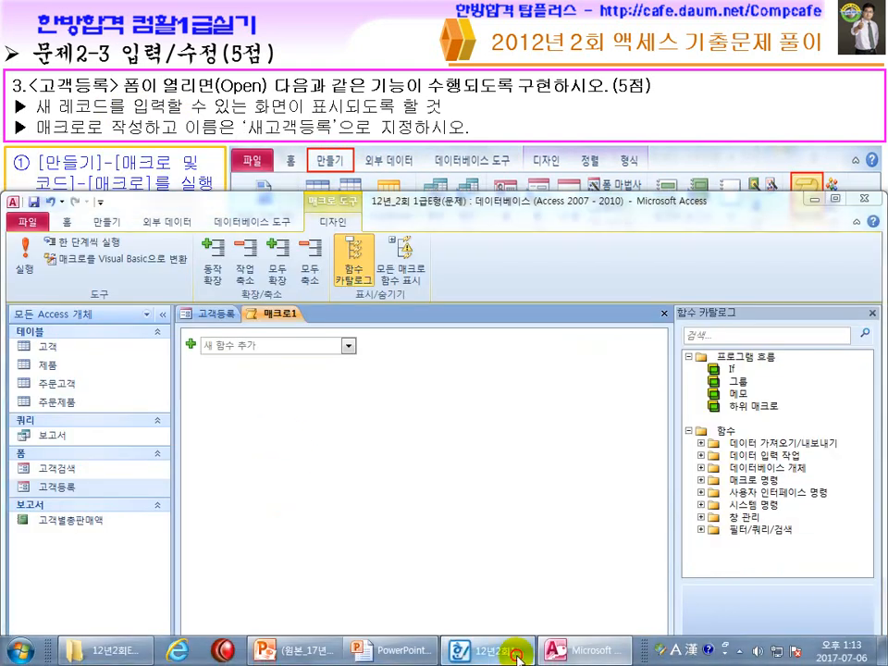
left_click(511, 650)
left_click(270, 348)
left_click(348, 345)
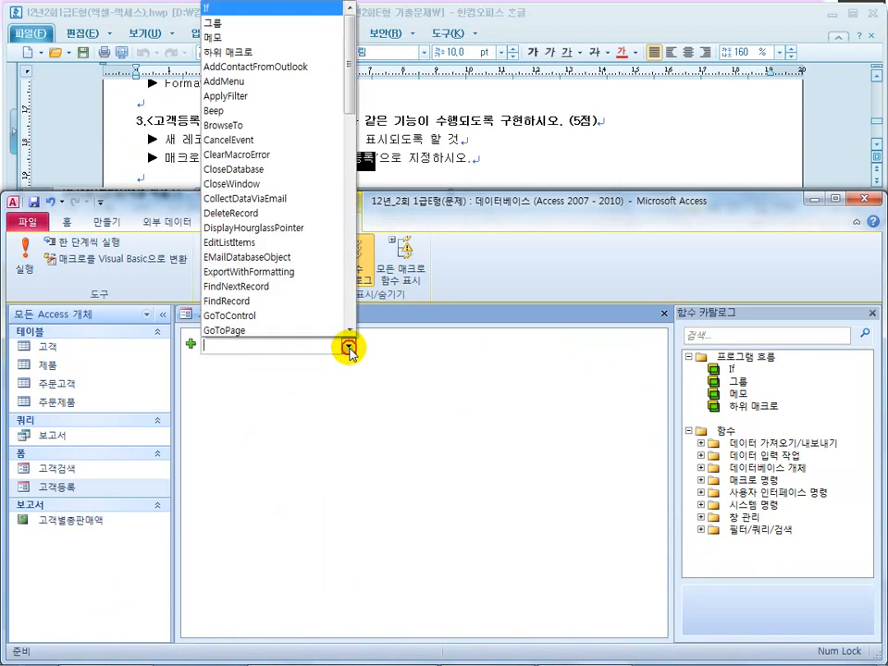
type("go")
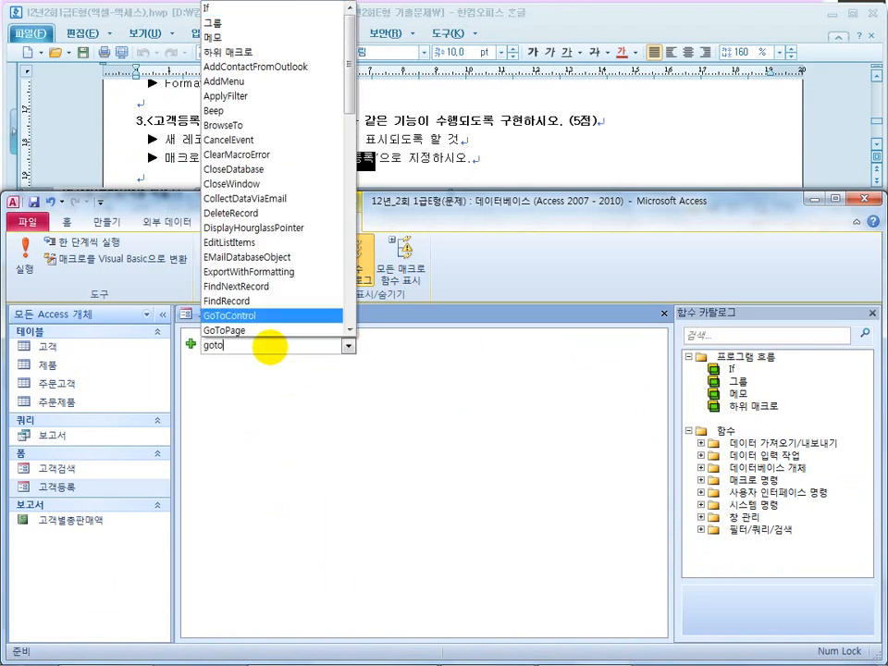
type("to")
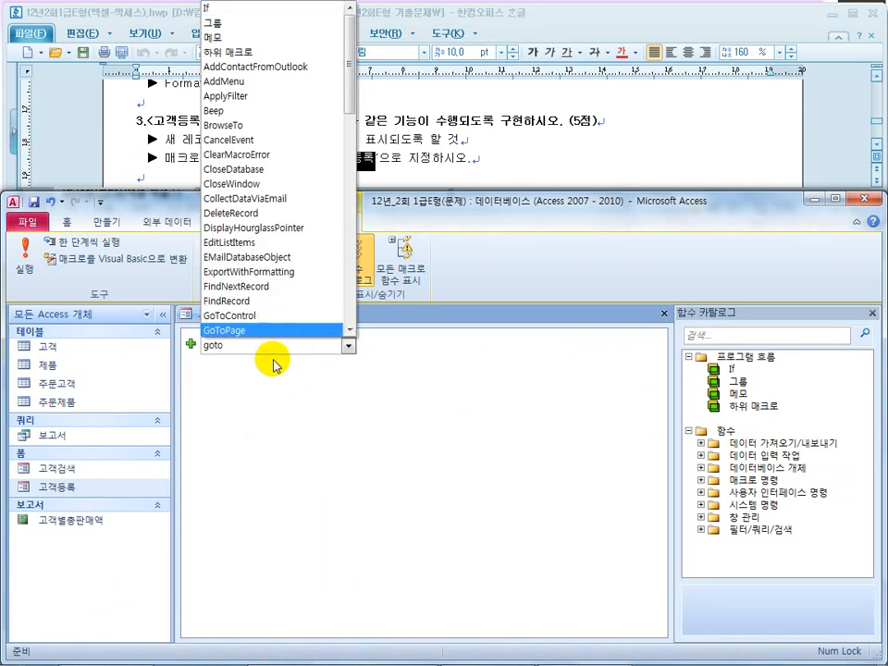
type("re")
left_click(275, 329)
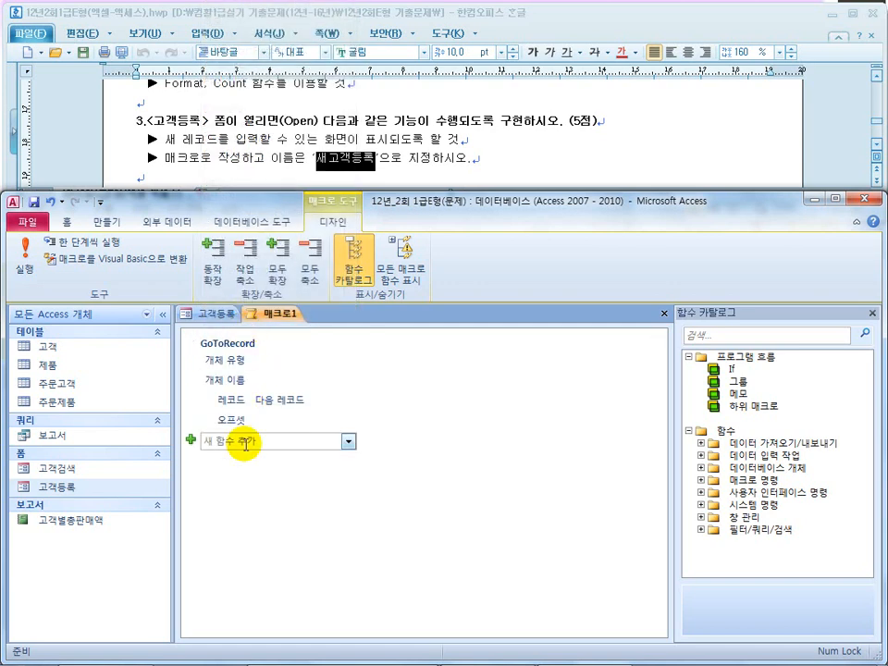
Set the Record argument of the GoToRecord action to 새 레코드
left_click(235, 344)
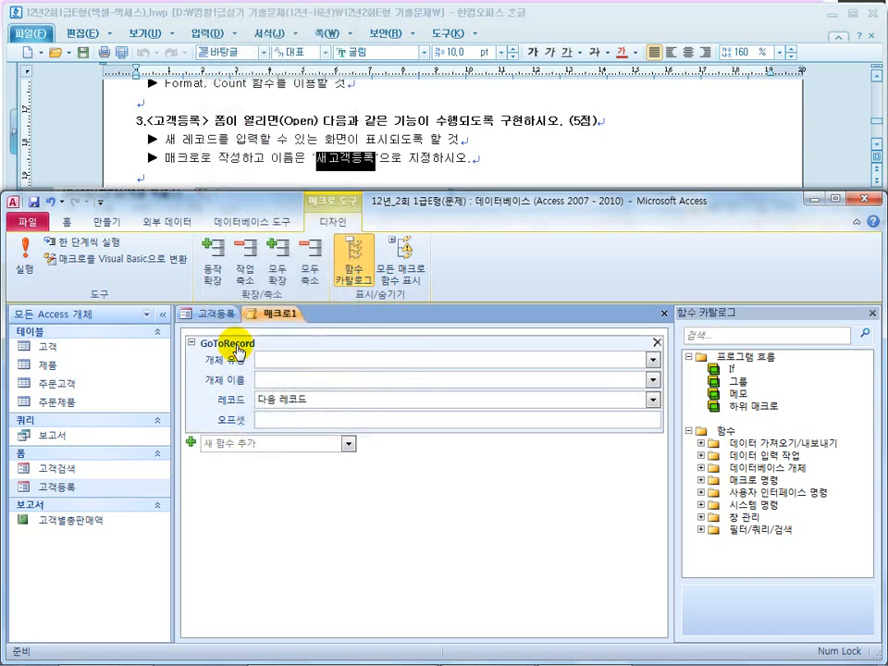
left_click(312, 397)
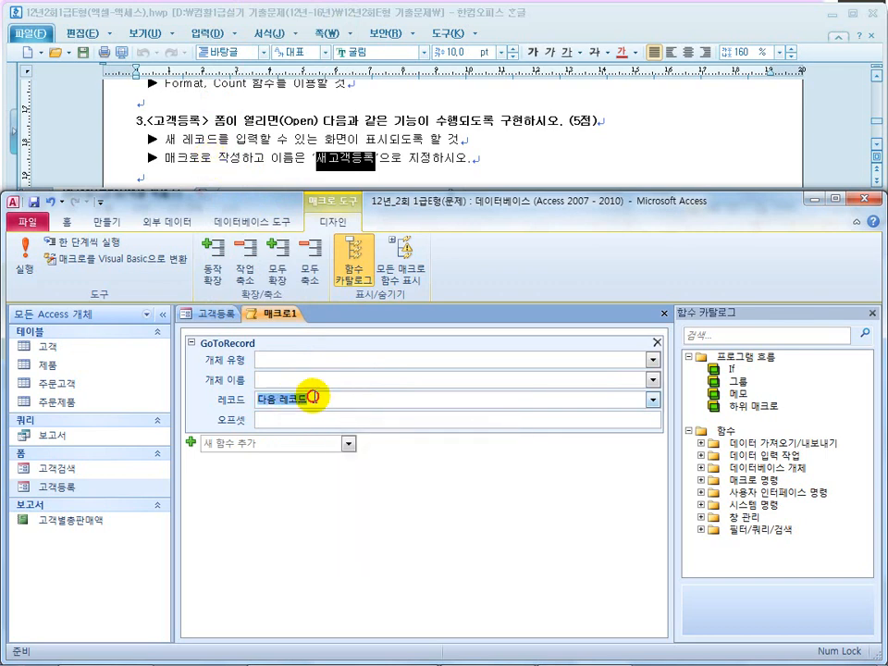
left_click(653, 399)
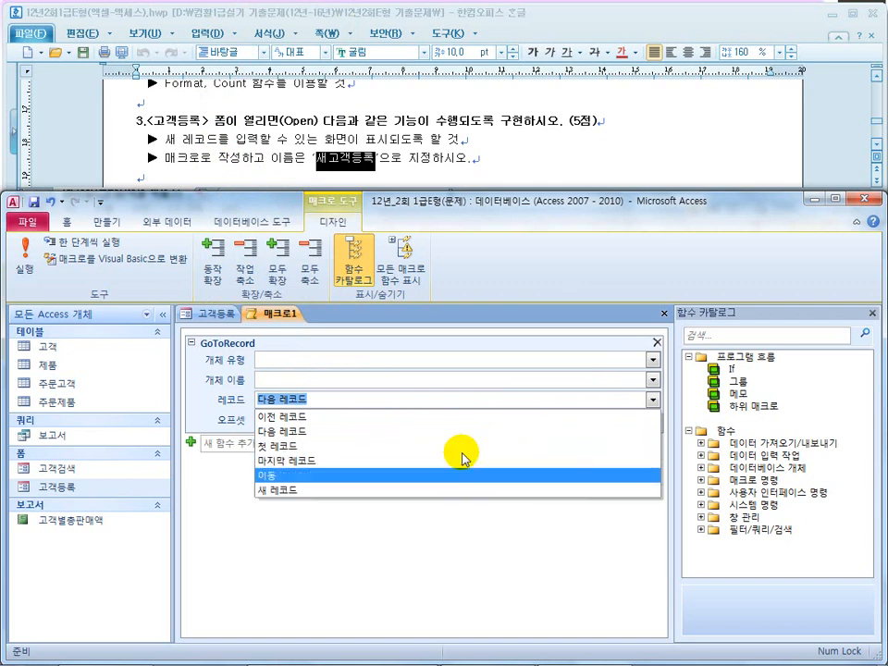
left_click(352, 496)
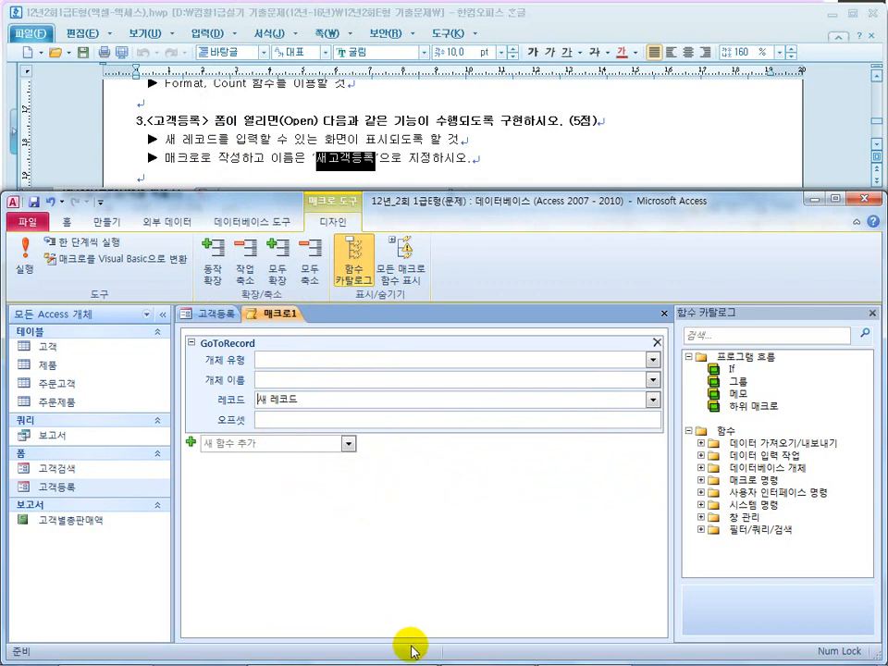
Check the 문제2-3 solution slide in PowerPoint for saving and attaching the macro, and return to Access with the exam document alongside
key("super")
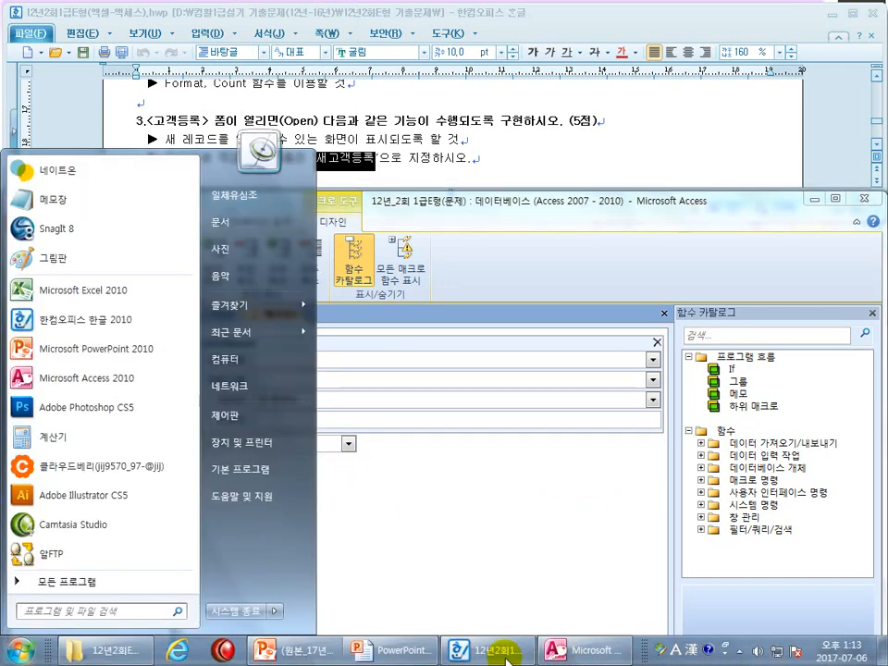
left_click(357, 655)
left_click(480, 544)
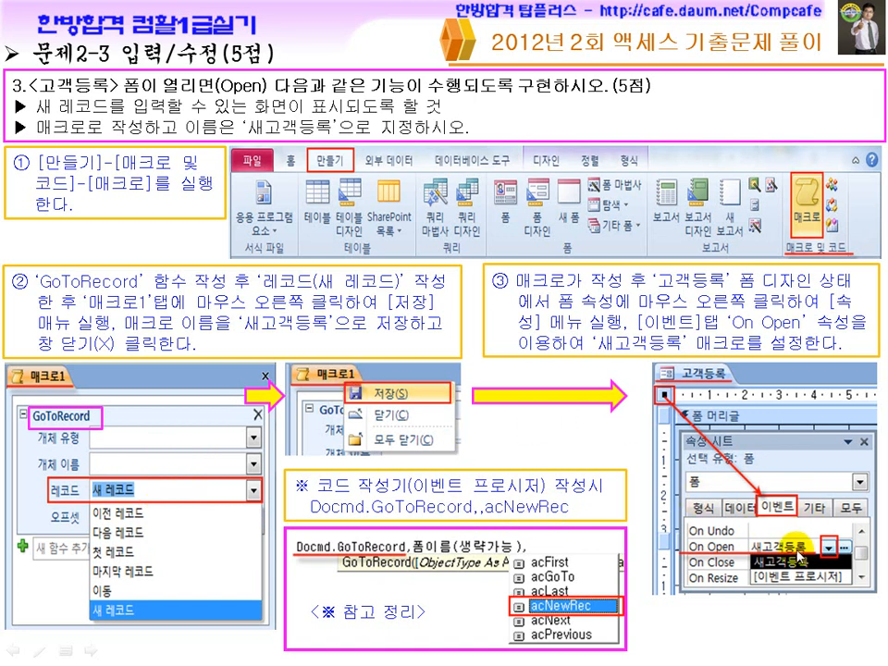
key("super")
left_click(566, 650)
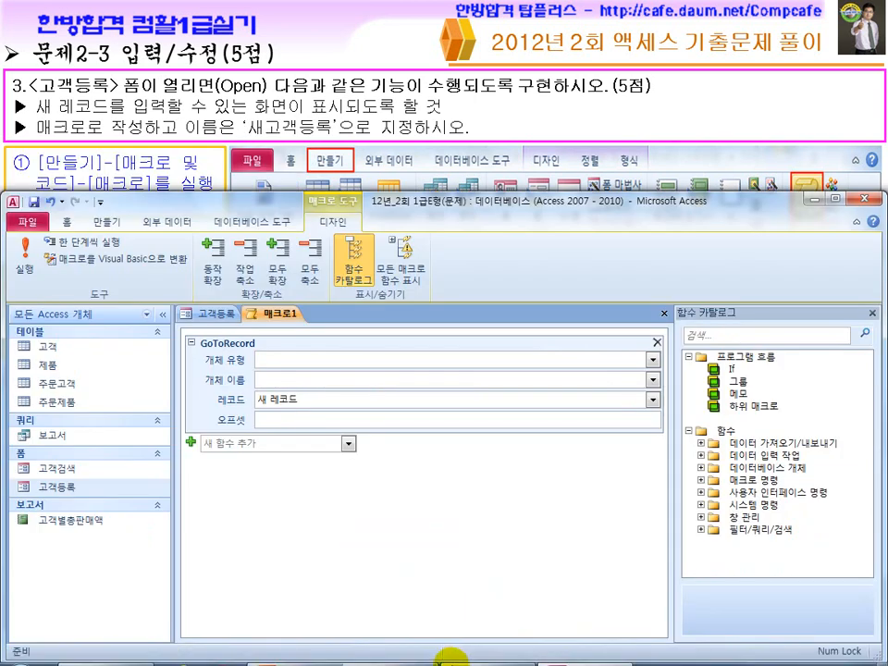
left_click(460, 651)
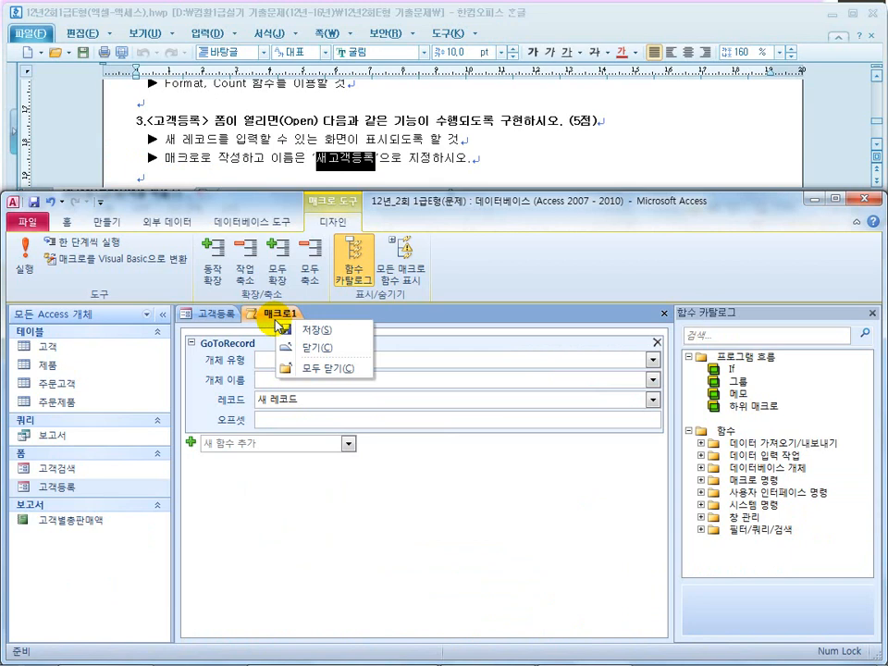
Save the macro under the name 새고객등록 and close it
left_click(313, 331)
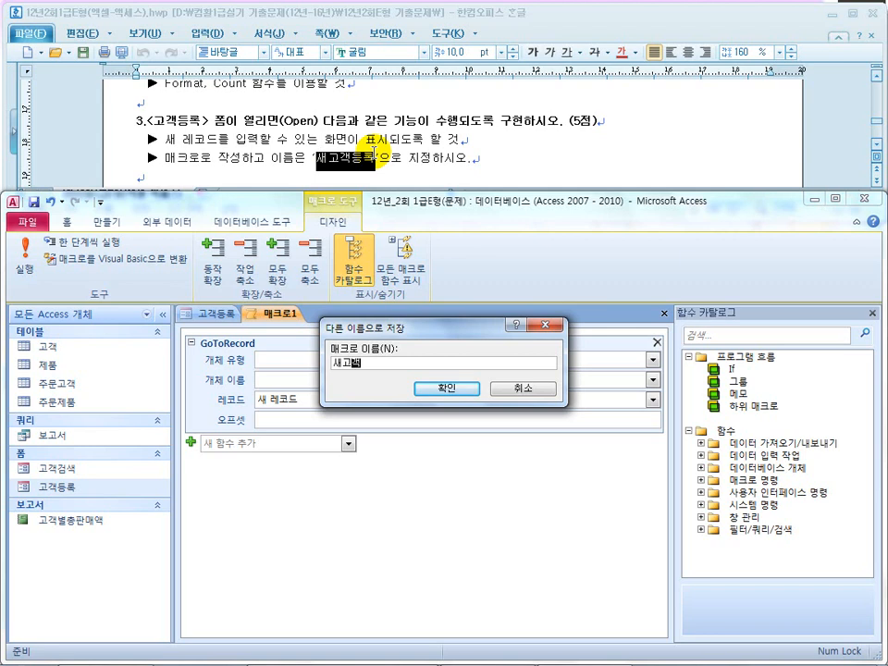
type("새고객등록")
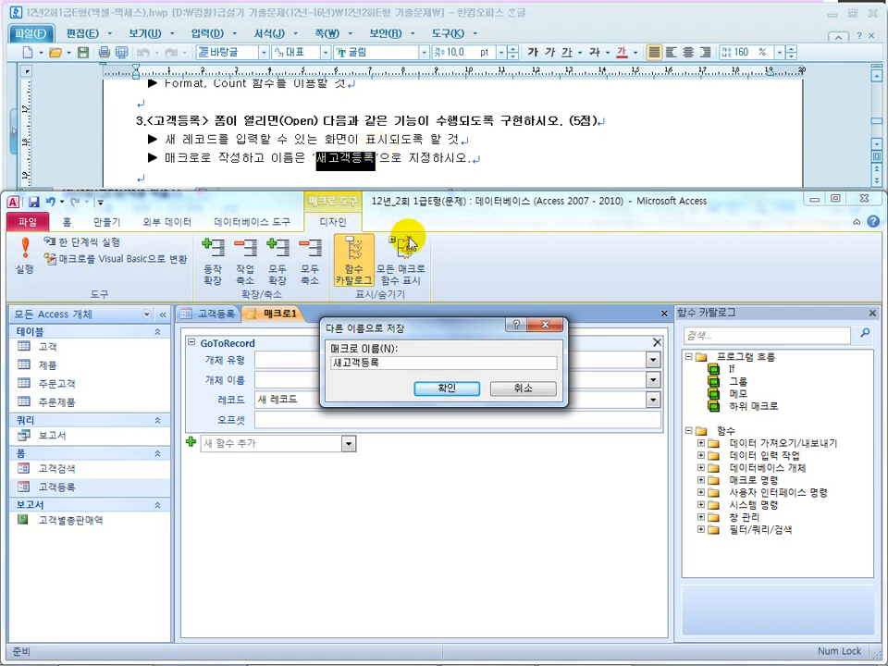
left_click(425, 387)
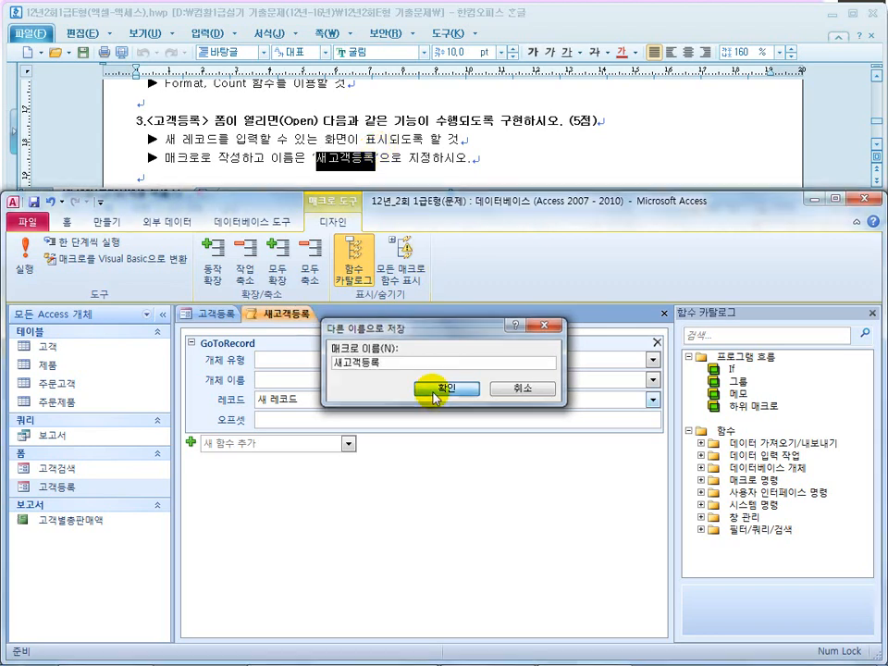
left_click(663, 314)
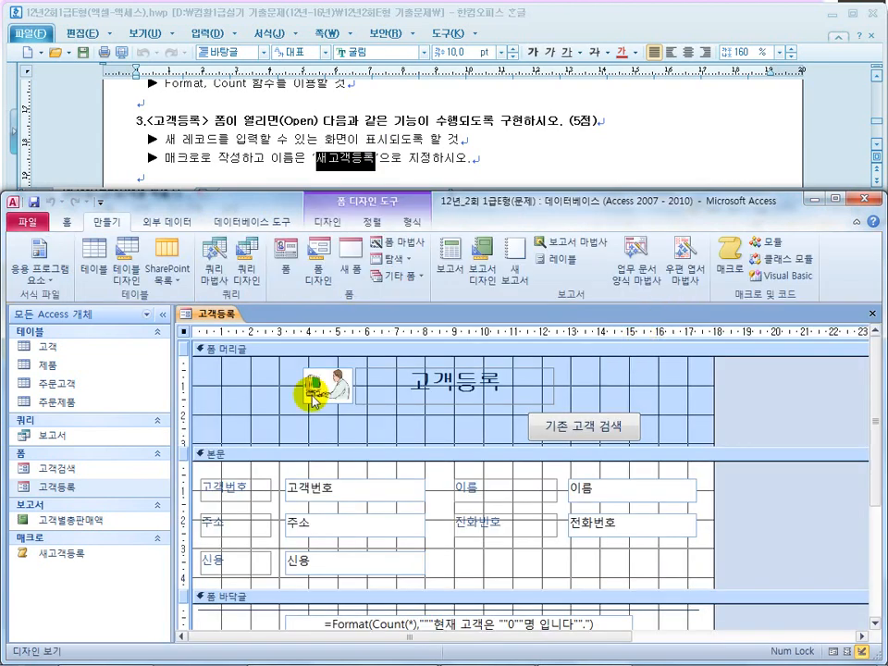
Assign the 새고객등록 macro to the On Open event of the 고객등록 form and close its property sheet
right_click(183, 332)
left_click(247, 507)
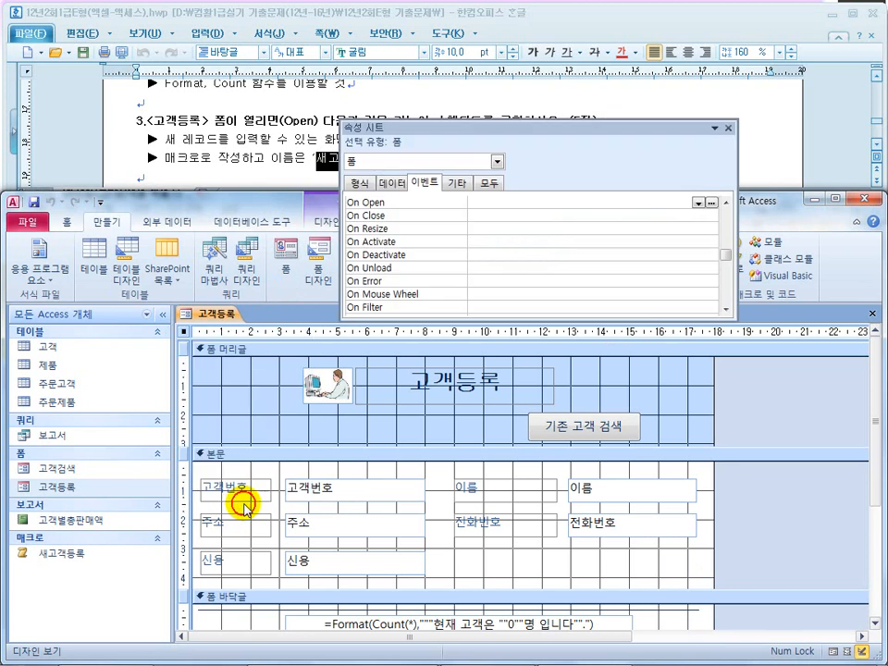
left_click(518, 204)
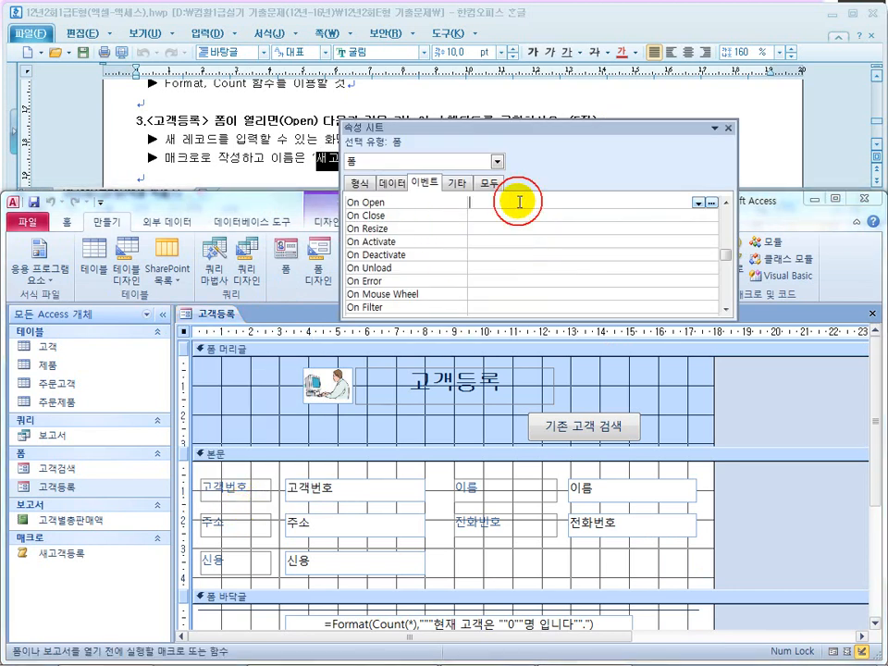
left_click(699, 202)
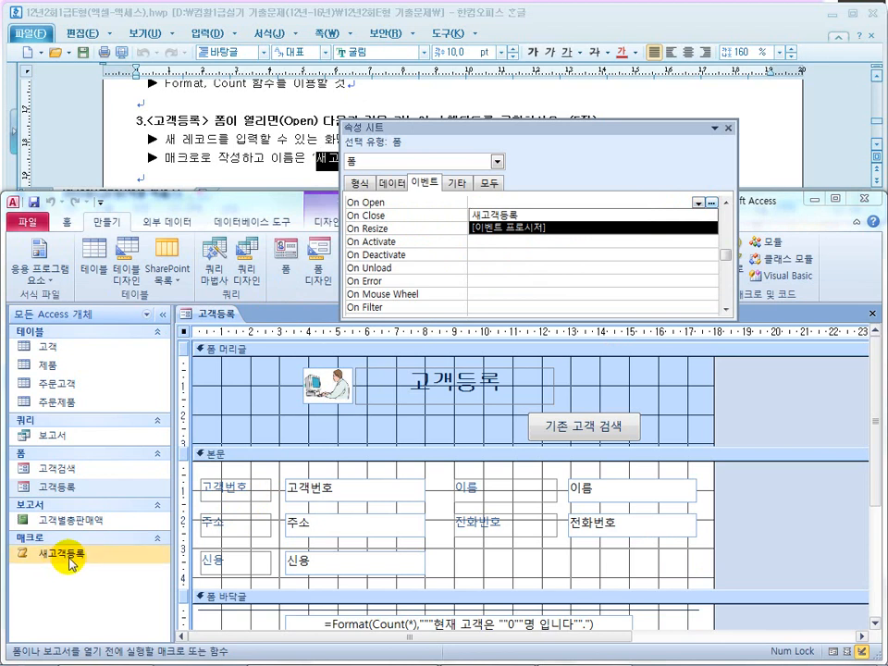
left_click(514, 214)
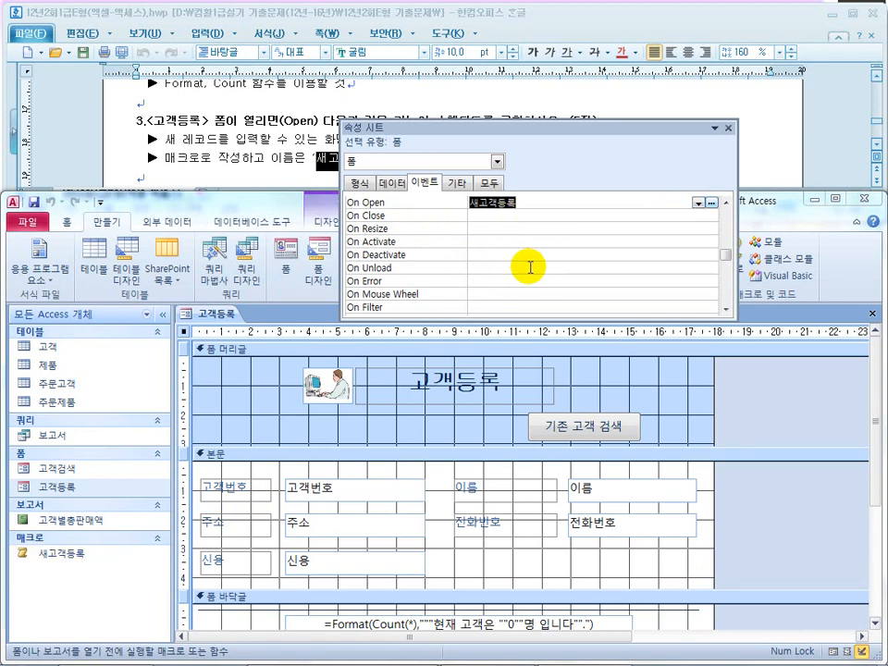
left_click(730, 129)
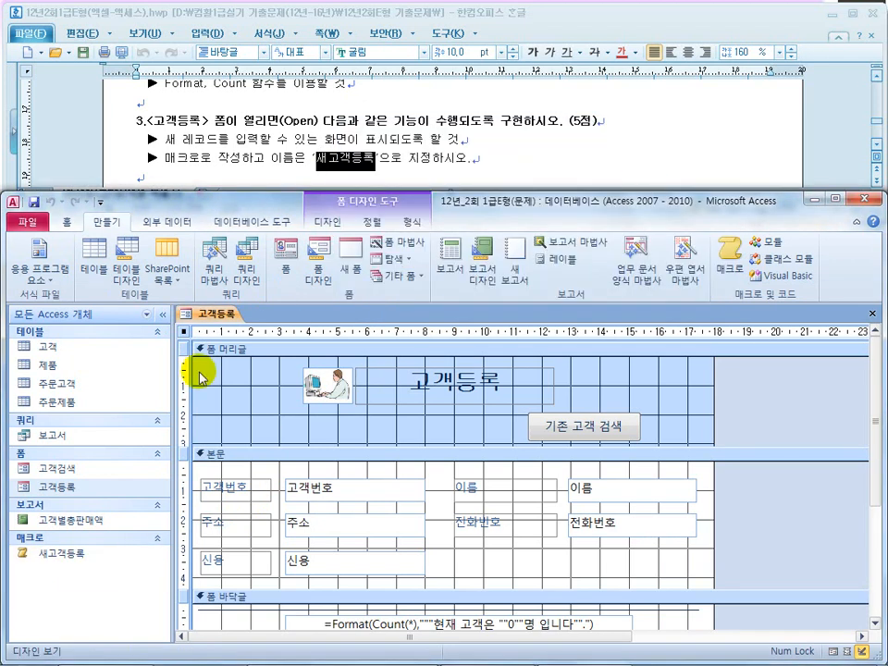
Test the 고객등록 form in Form View, moving from the first record through to the new blank record
left_click(67, 222)
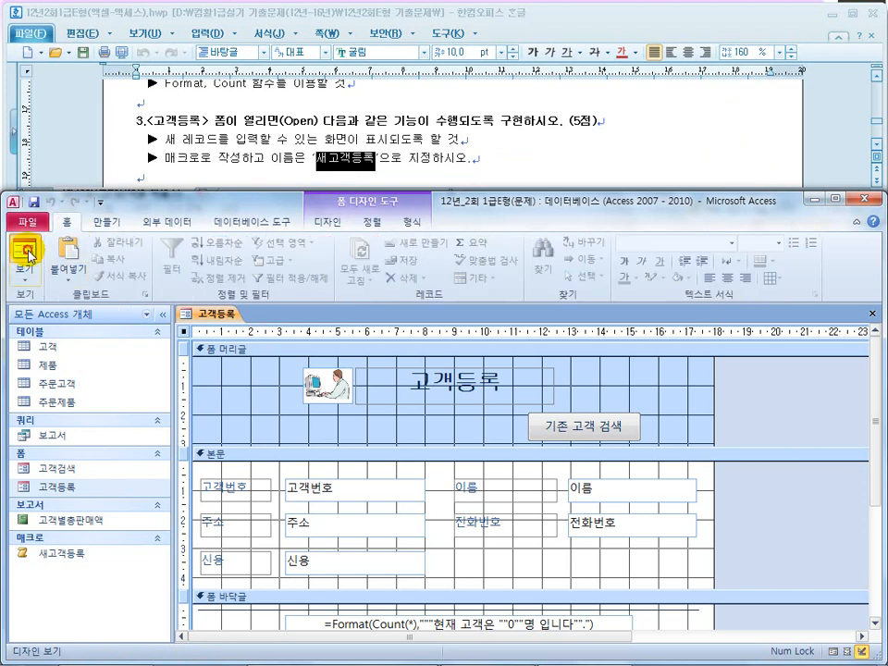
left_click(24, 247)
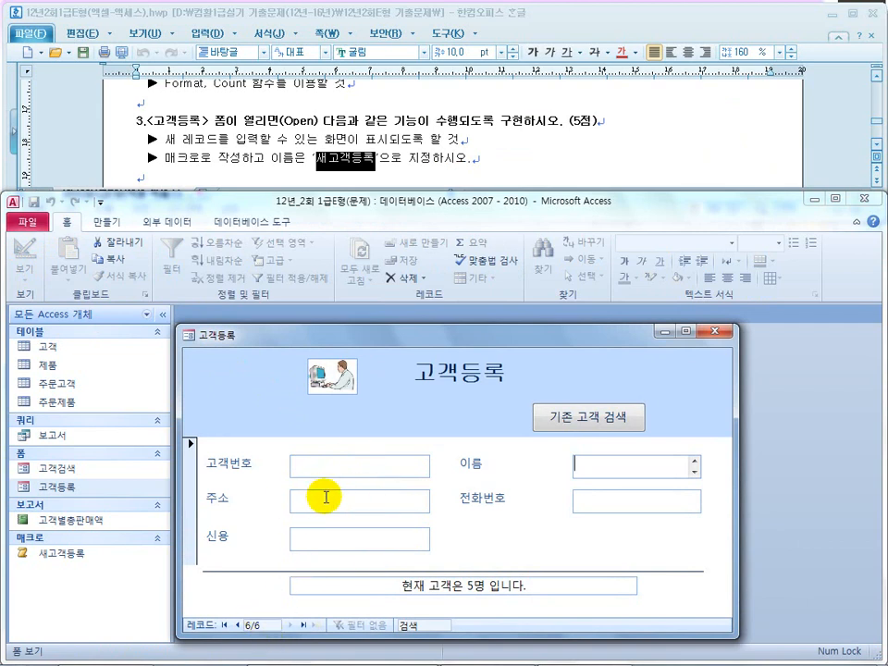
left_click(226, 626)
left_click(292, 626)
left_click(292, 626)
left_click(291, 626)
left_click(291, 626)
left_click(292, 626)
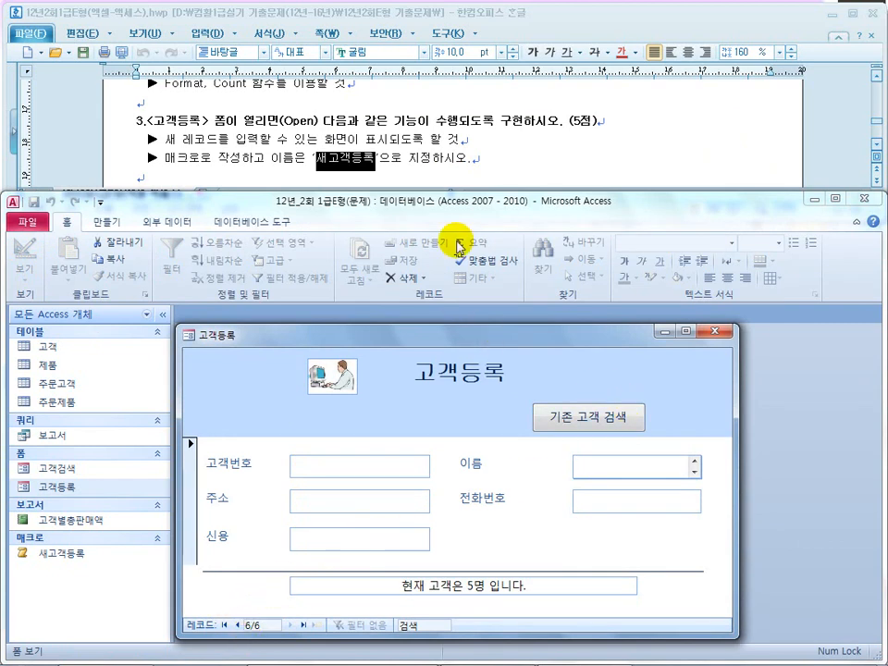
Review the 문제2-3 solution slide in PowerPoint once more, and read the start of 문제3 in the Hangul exam document
mouse_move(470, 658)
left_click(393, 654)
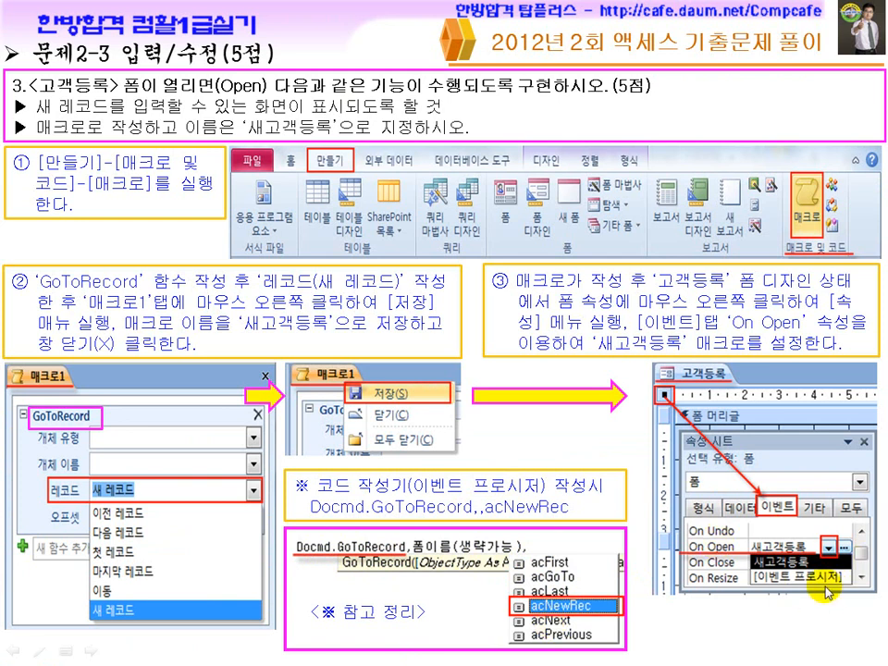
key("super")
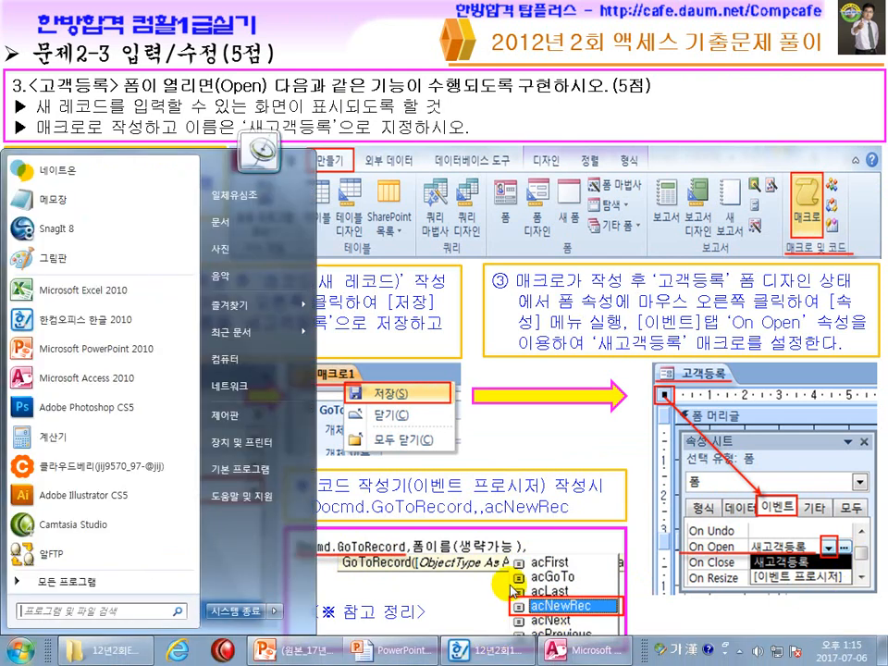
left_click(486, 652)
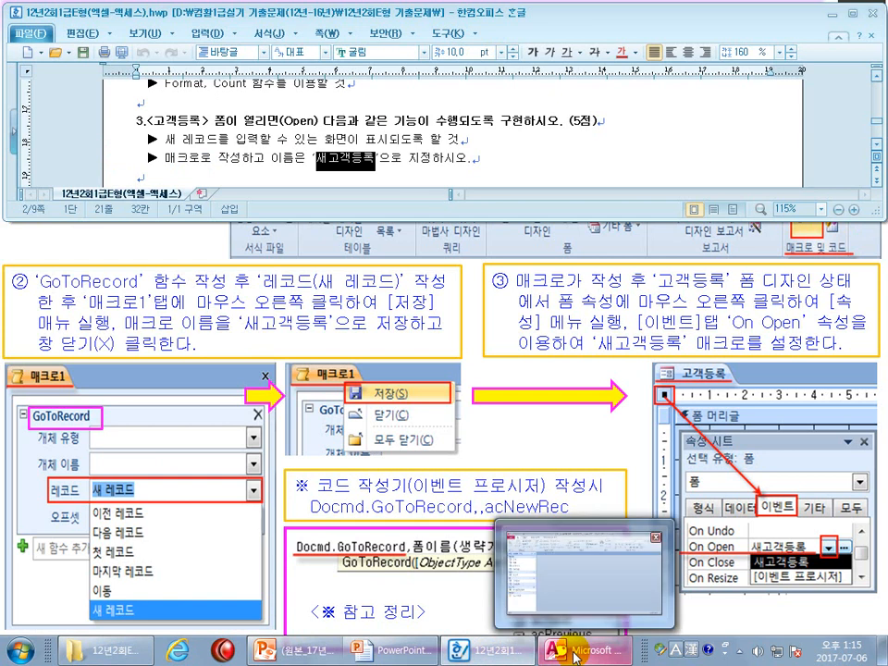
left_click(441, 162)
scroll(441, 160, "down", 3)
scroll(441, 160, "down", 5)
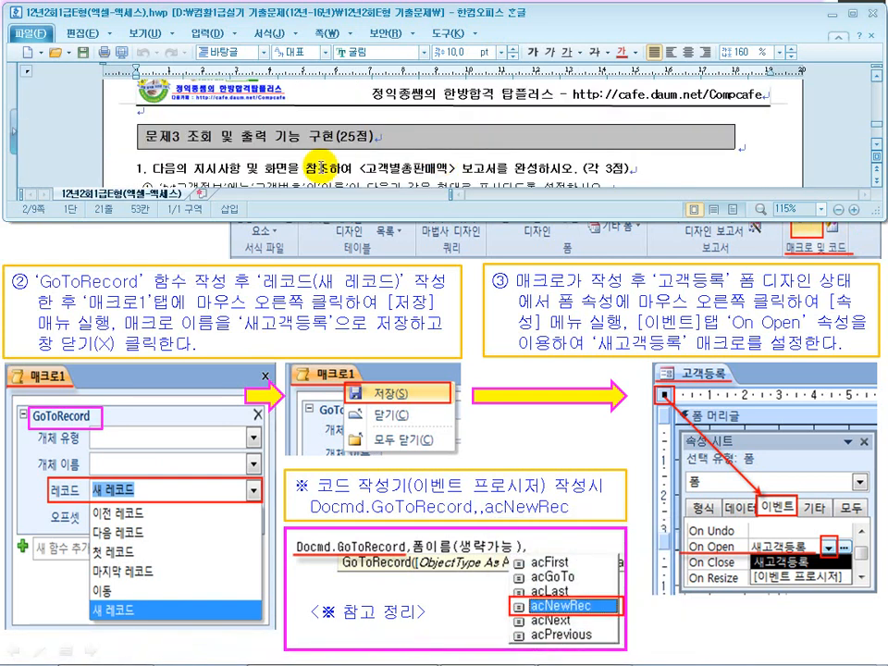
scroll(316, 162, "down", 1)
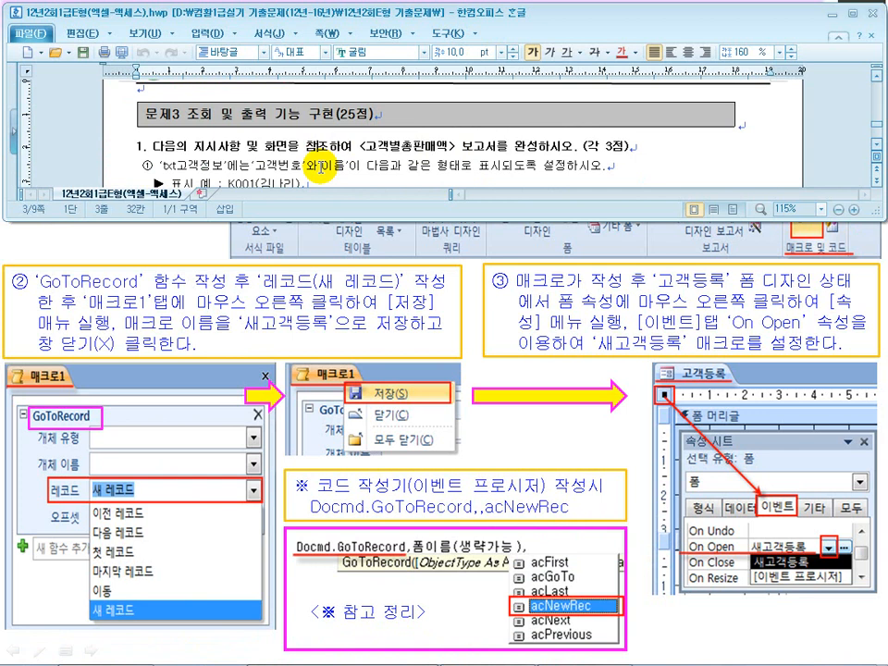
scroll(315, 171, "down", 1)
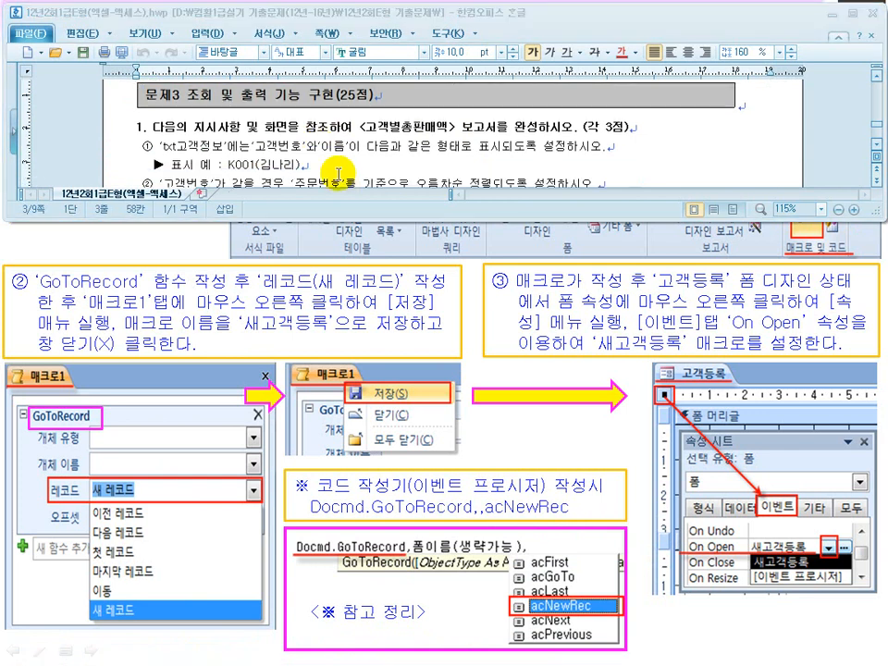
Switch to Access and open the 고객별총판매액 report in Design View
key("super")
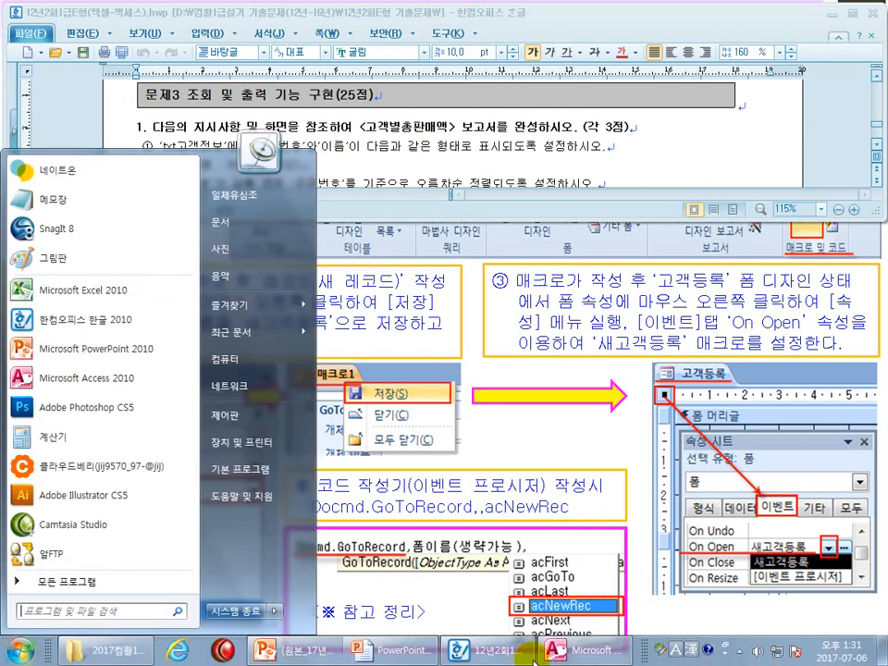
left_click(578, 652)
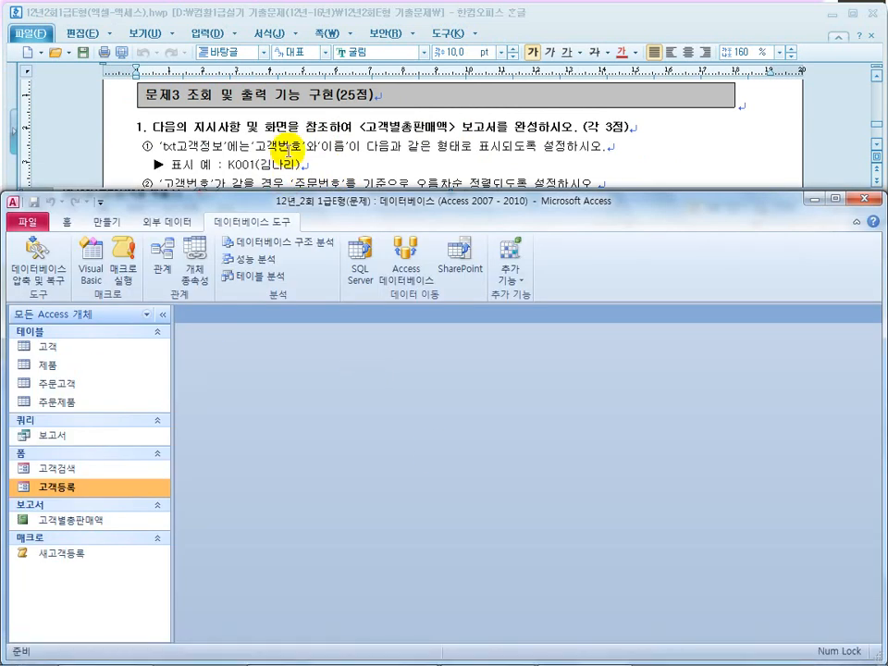
left_click(216, 129)
right_click(89, 525)
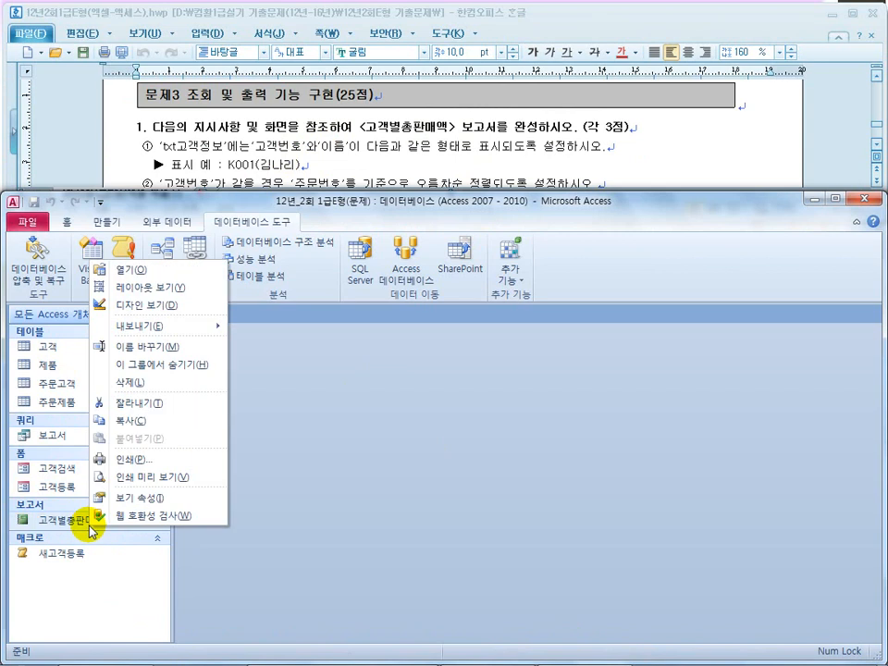
left_click(157, 315)
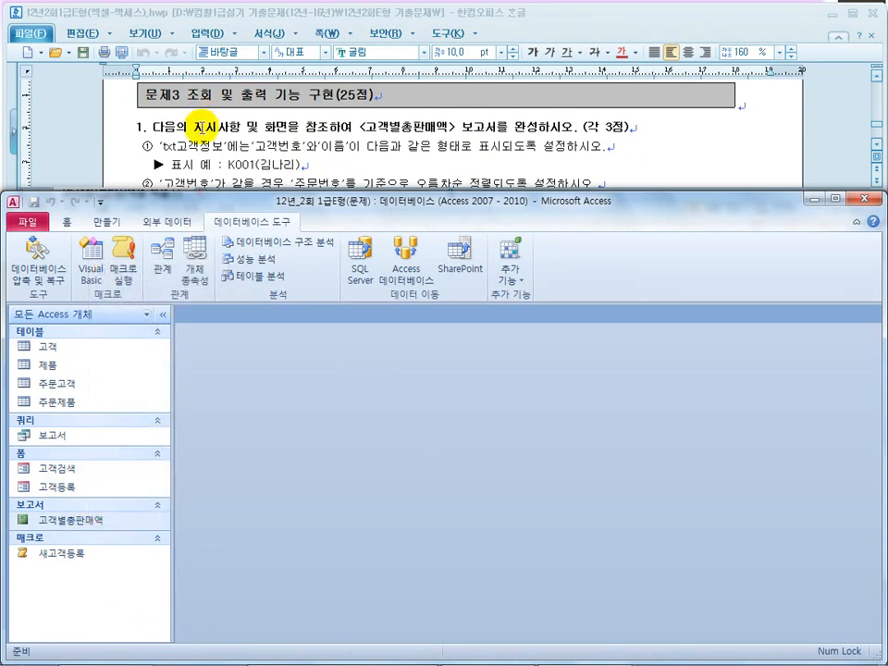
Read the 문제3 requirements and sample report picture in the exam document, marking the txt고객정보 control name in item ①
left_click(293, 94)
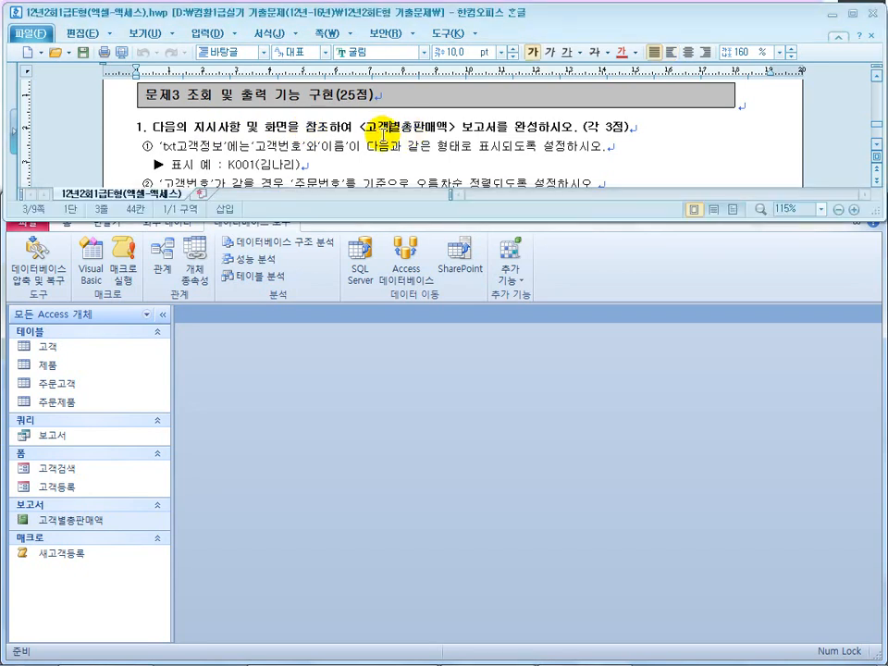
scroll(383, 134, "down", 2)
scroll(383, 135, "down", 3)
scroll(317, 119, "up", 10)
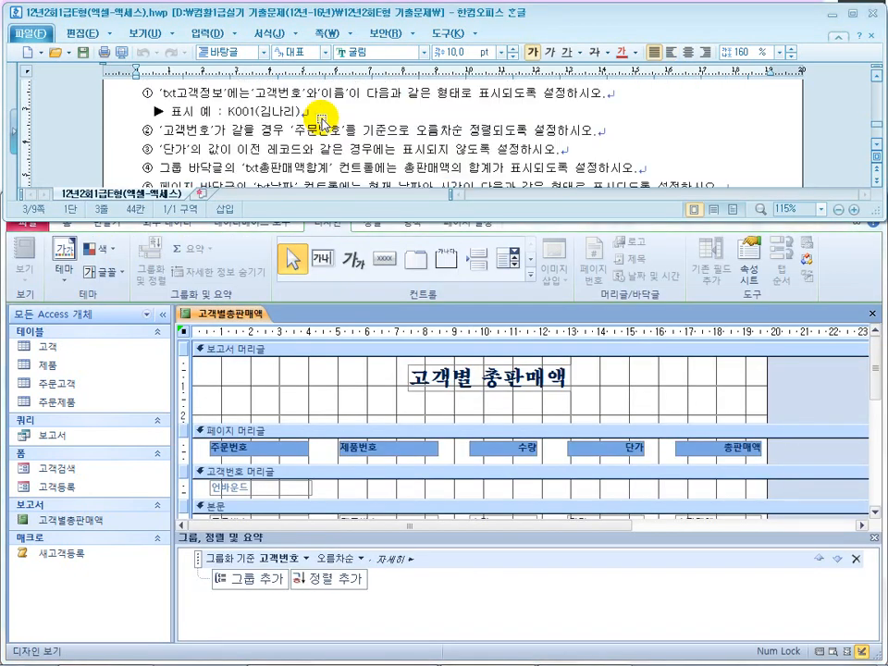
double_click(404, 16)
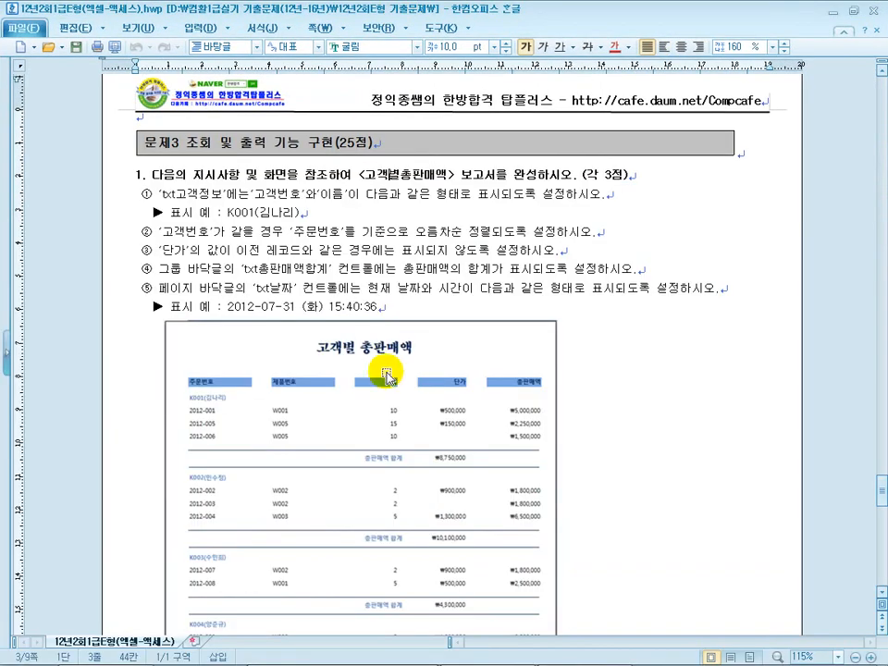
double_click(465, 10)
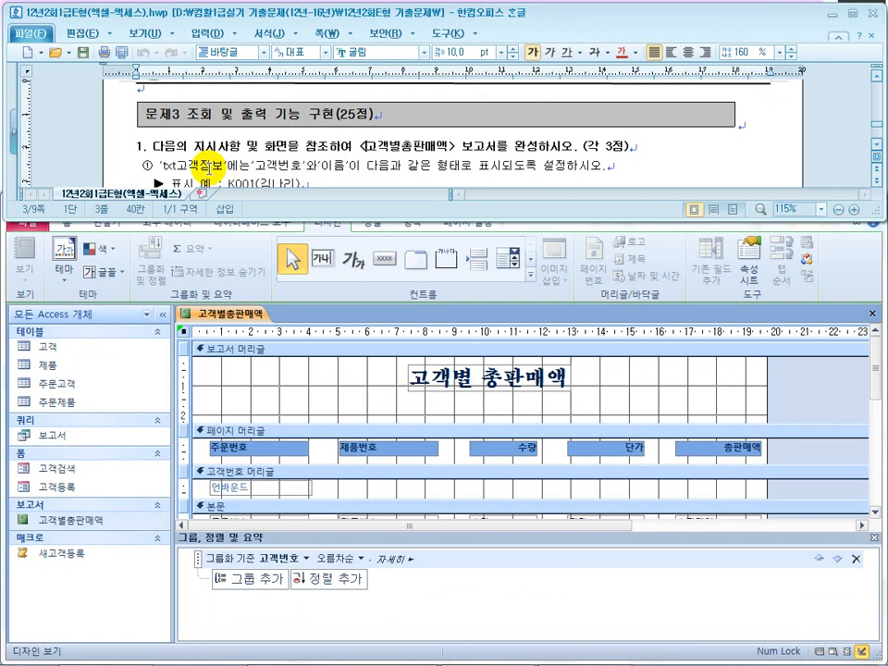
left_click_drag(187, 167, 227, 167)
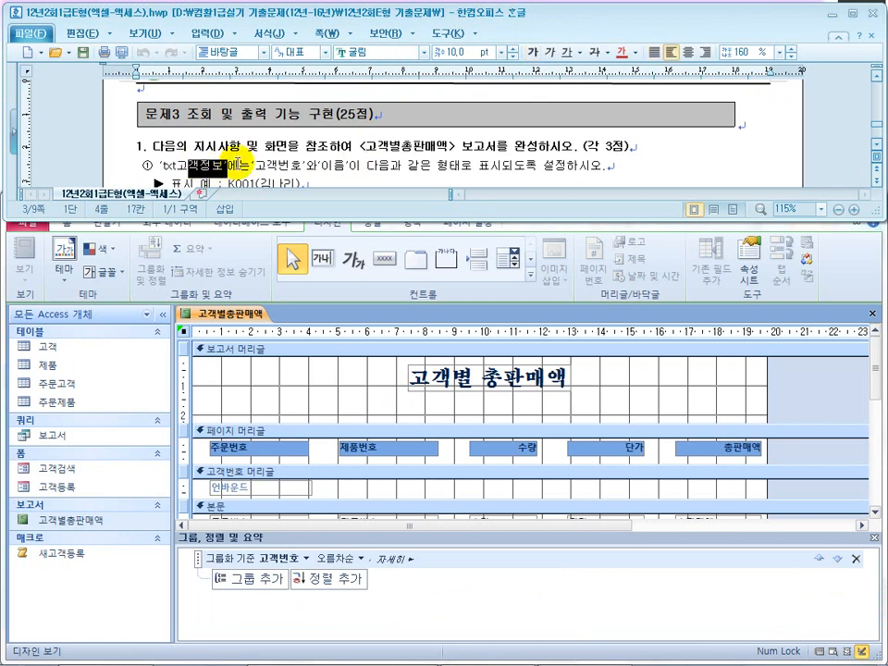
Display all properties of the unbound text box in the 고객번호 header and move the property sheet clear of the exam text
left_click(257, 495)
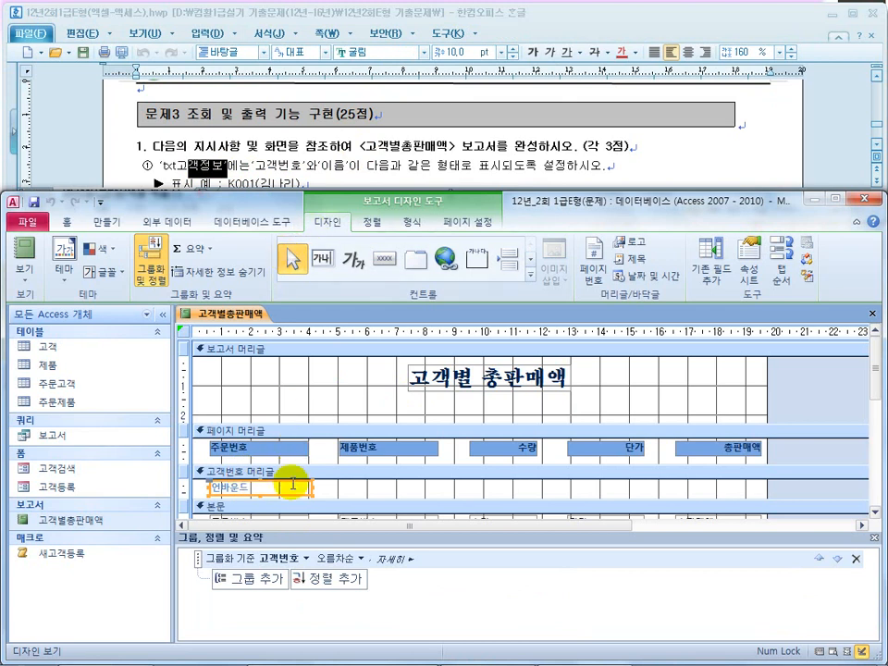
right_click(289, 494)
left_click(317, 482)
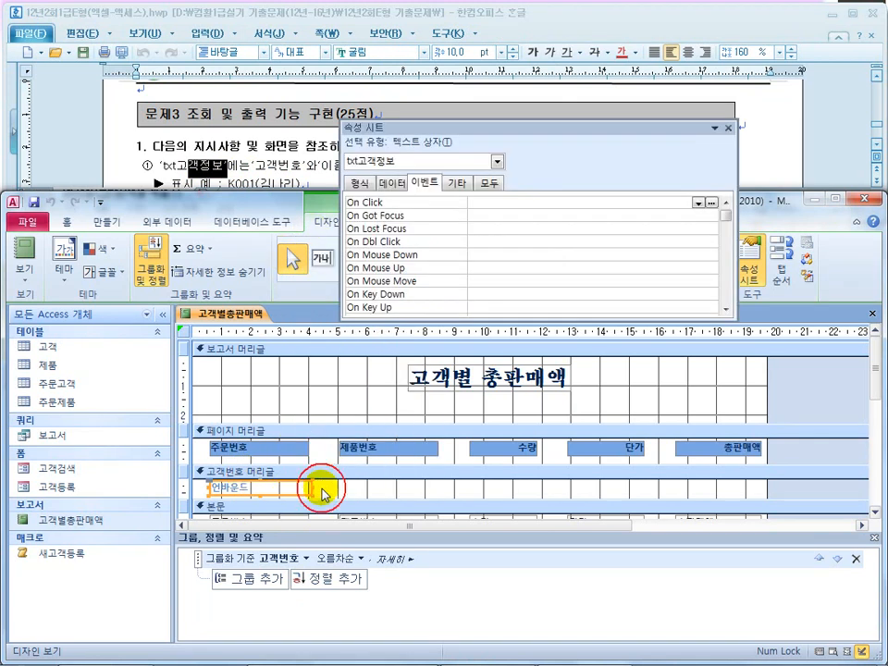
left_click(491, 184)
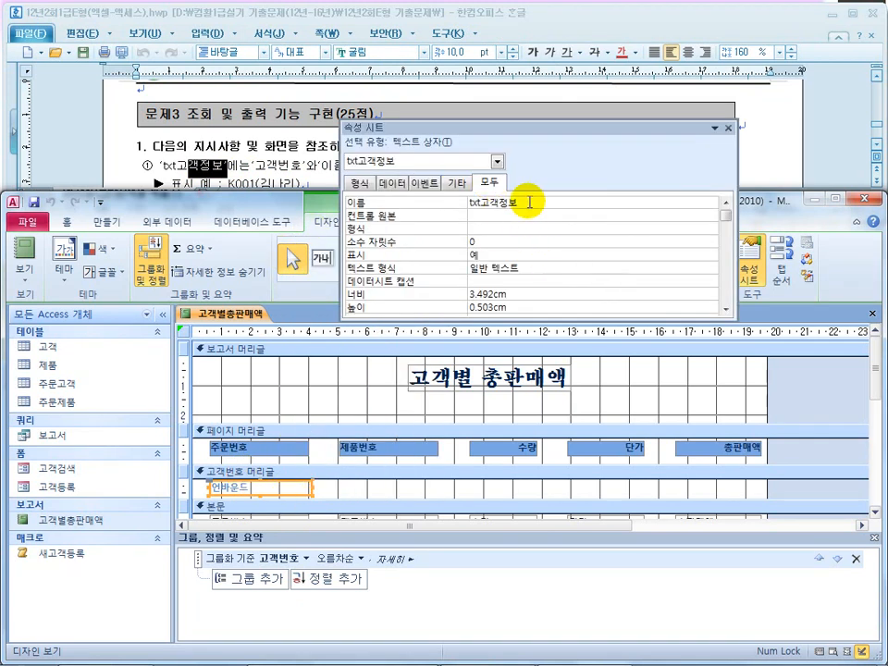
double_click(529, 201)
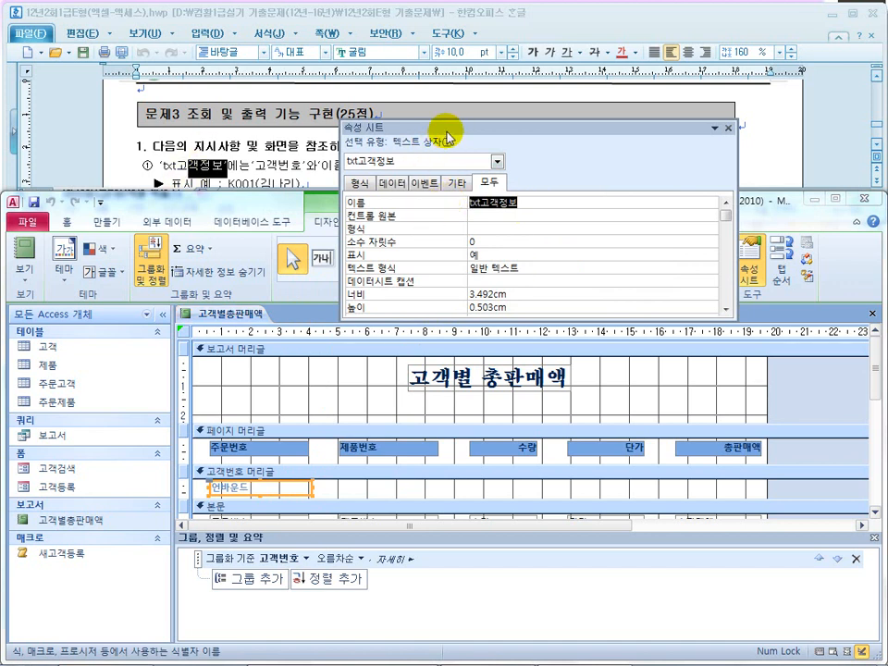
left_click_drag(447, 137, 397, 220)
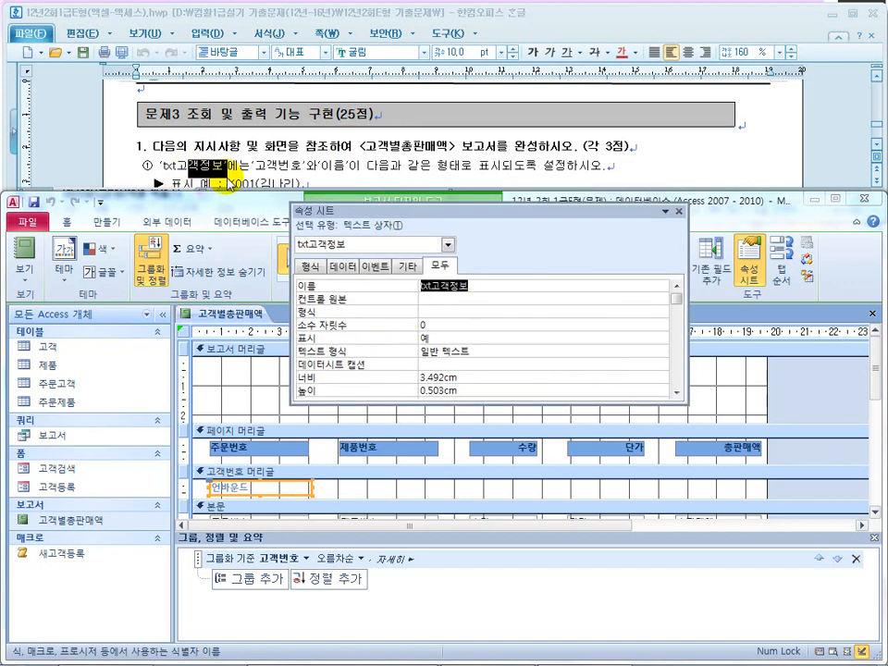
Set the control source of the txt고객정보 text box to =[고객번호] & "(" & [이름] & ")", following the display example in item ①
left_click(449, 298)
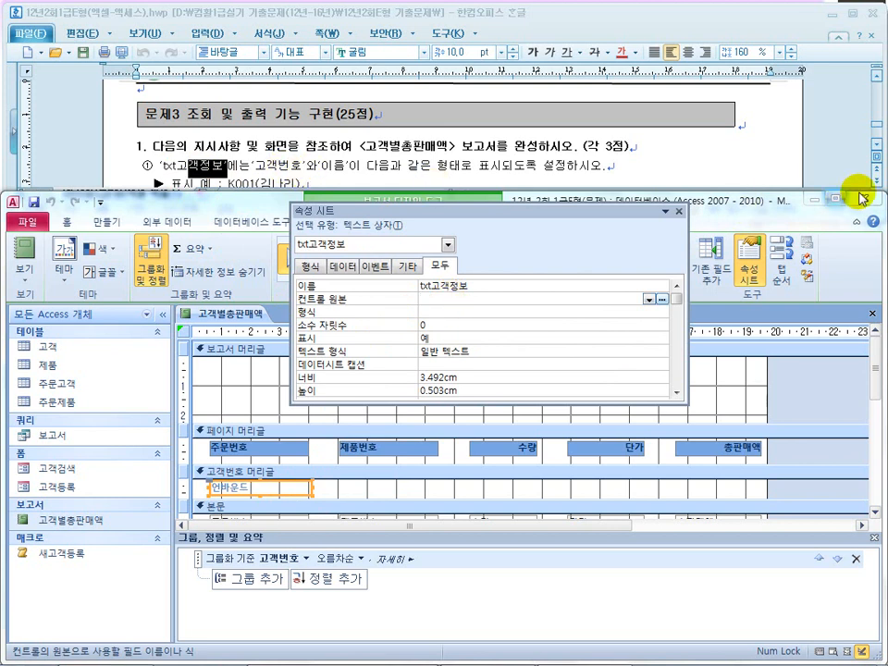
left_click(875, 151)
left_click(873, 146)
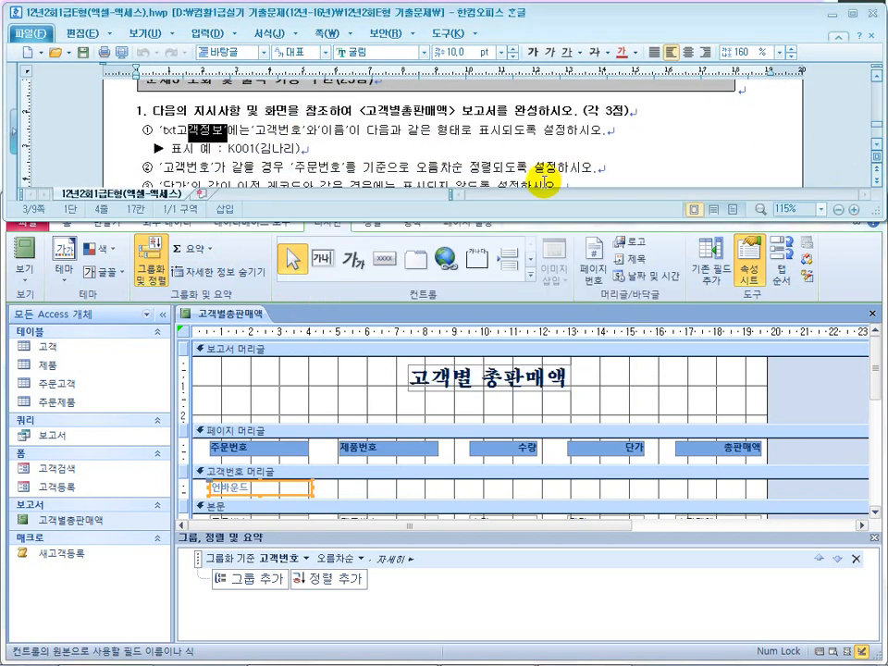
left_click(297, 495)
left_click(452, 297)
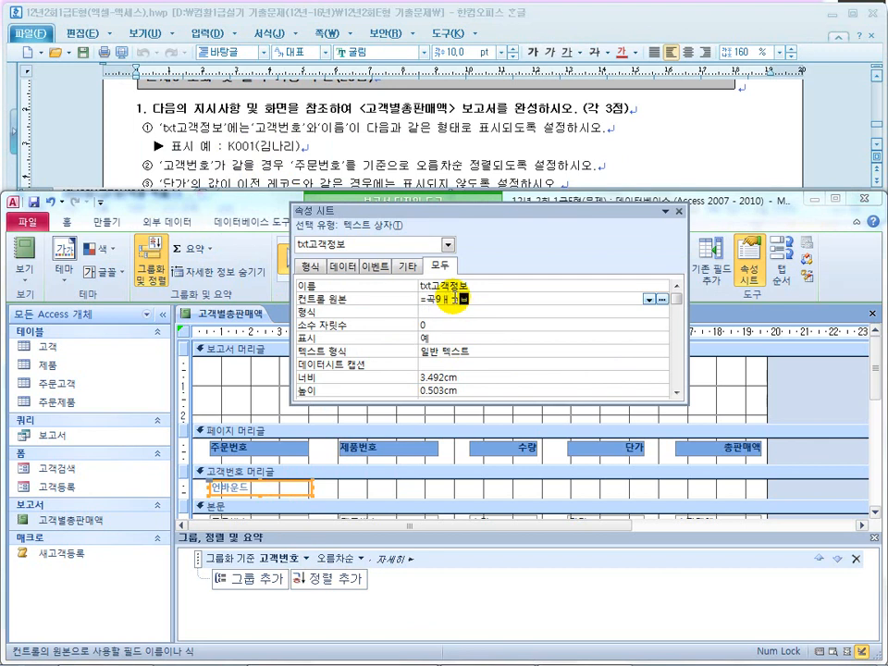
type("=고객번호(이름)")
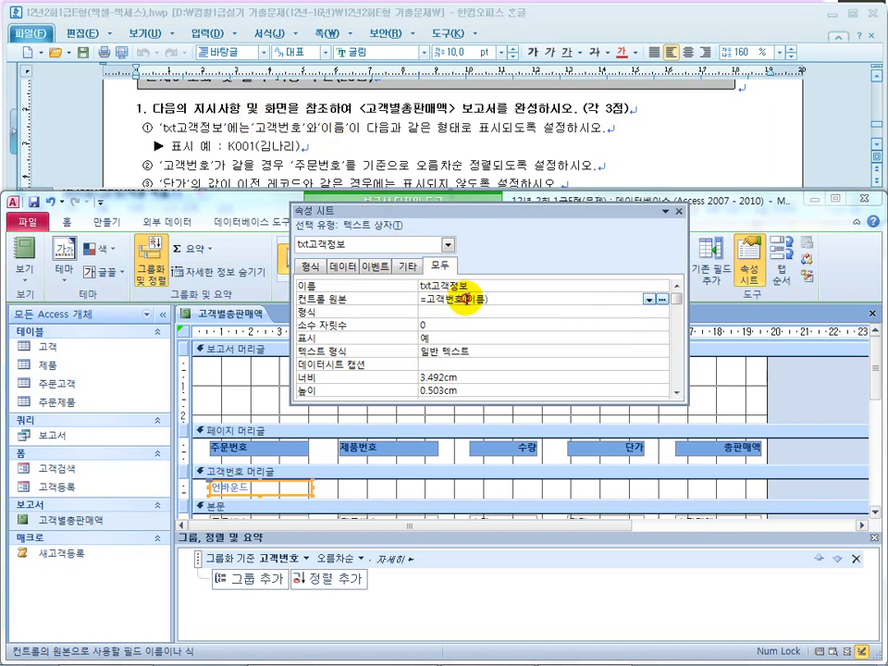
left_click(465, 299)
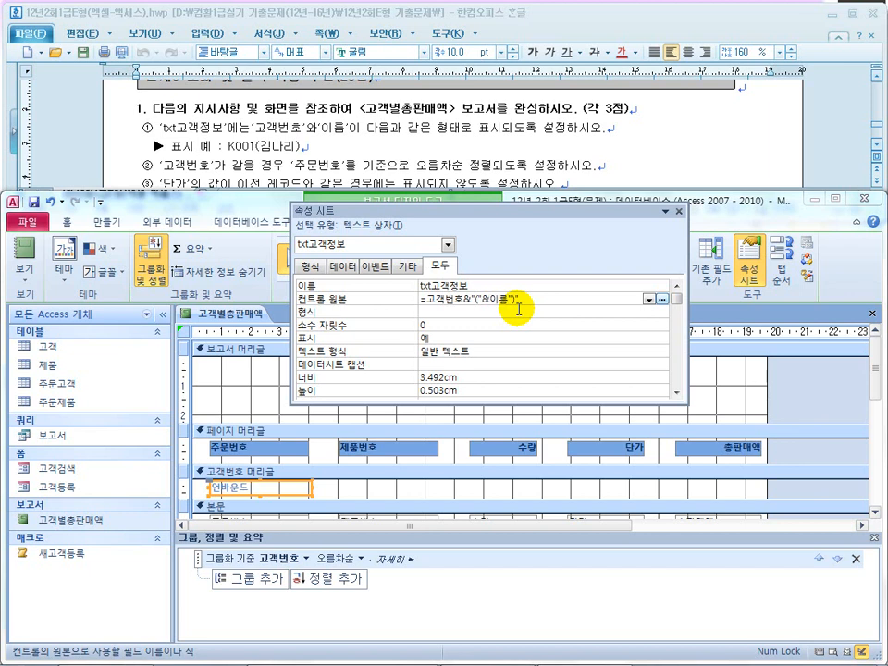
key("Return")
left_click_drag(469, 298, 438, 298)
left_click_drag(531, 299, 520, 299)
left_click(496, 300)
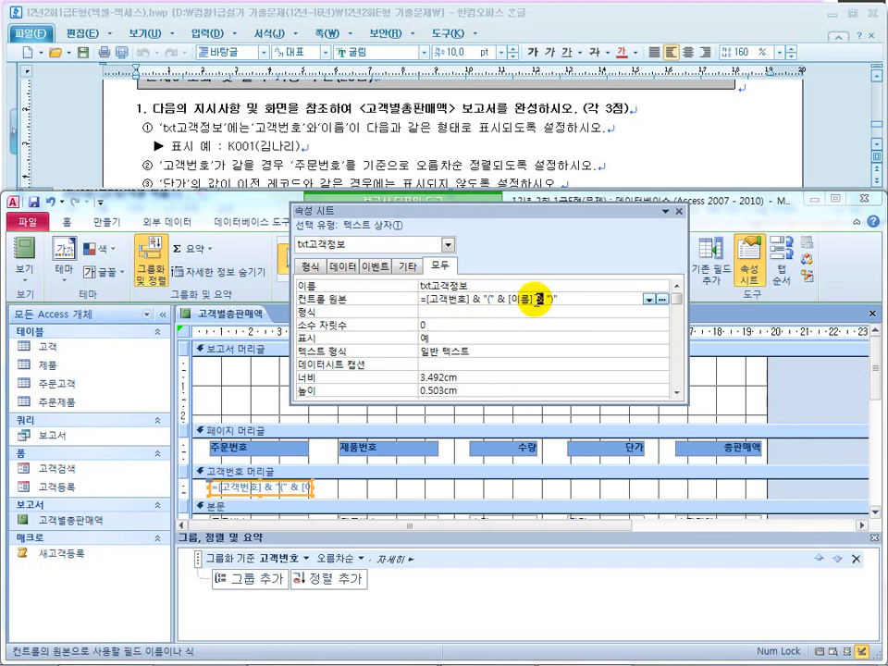
Check the customer information format in the report's Print Preview and return to Design View
left_click(22, 277)
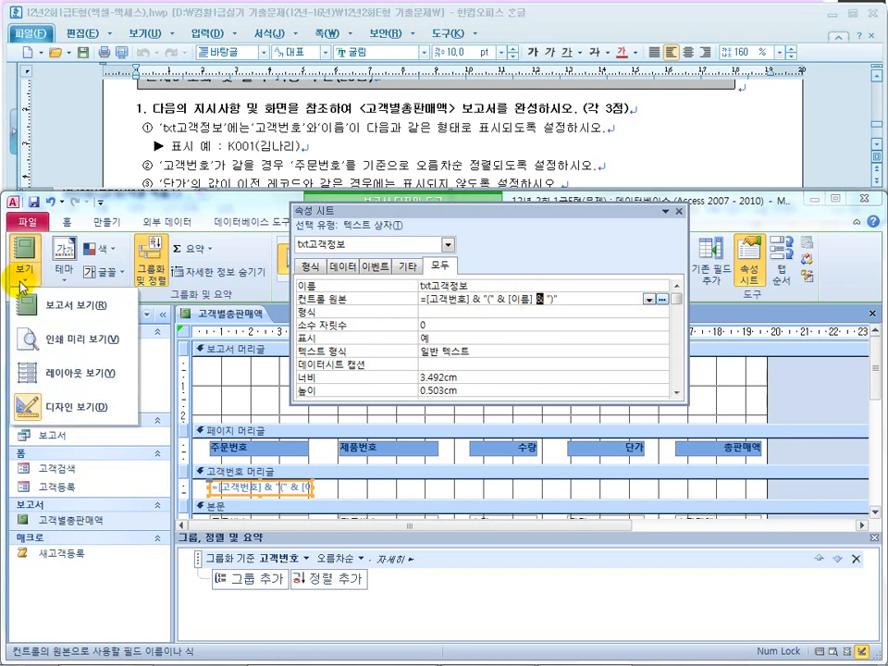
left_click(60, 342)
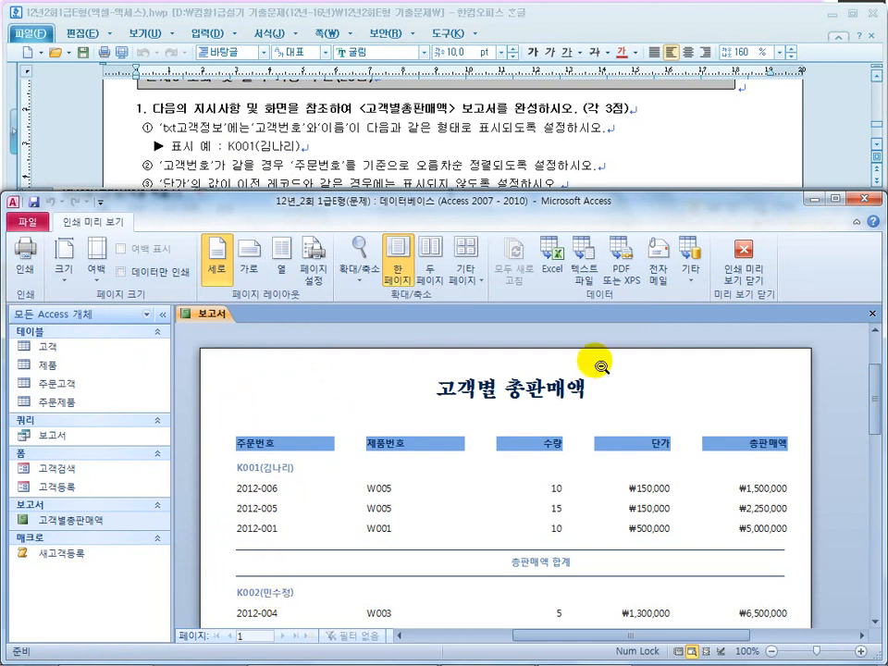
left_click(744, 263)
Read item ② on sorting by 주문번호 in the exam document and check the current record order in Print Preview
left_click(265, 170)
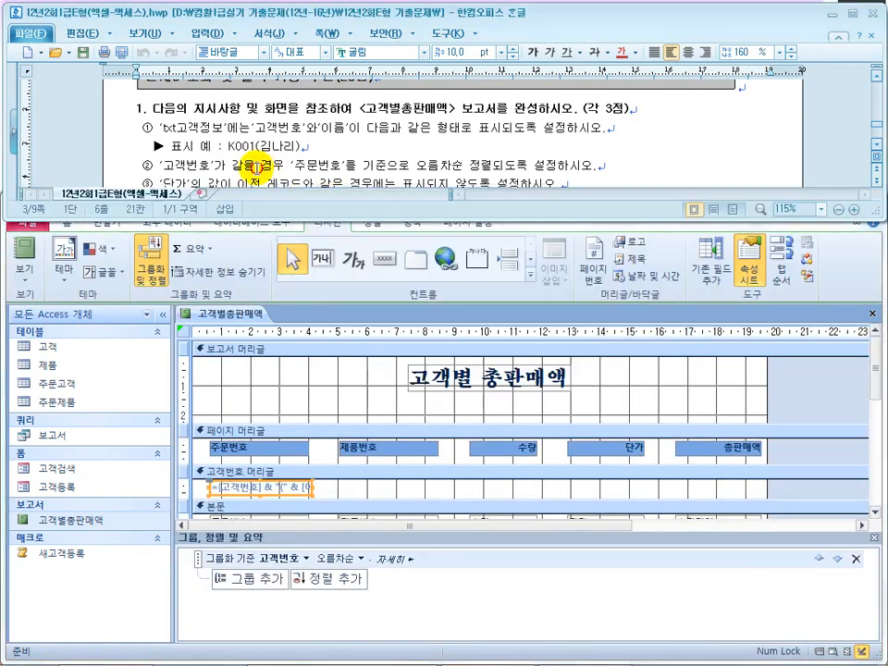
left_click_drag(232, 145, 384, 148)
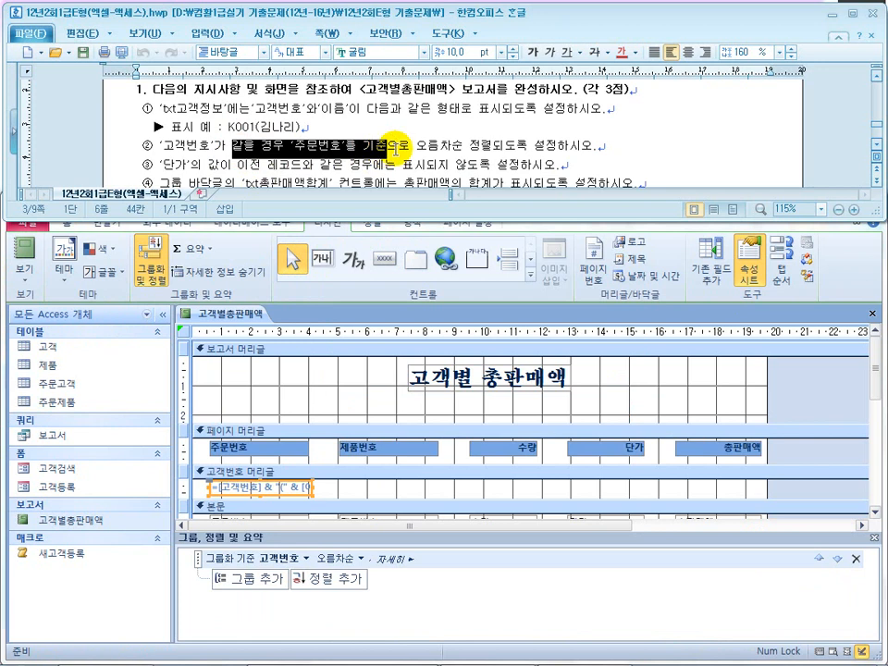
left_click(454, 144)
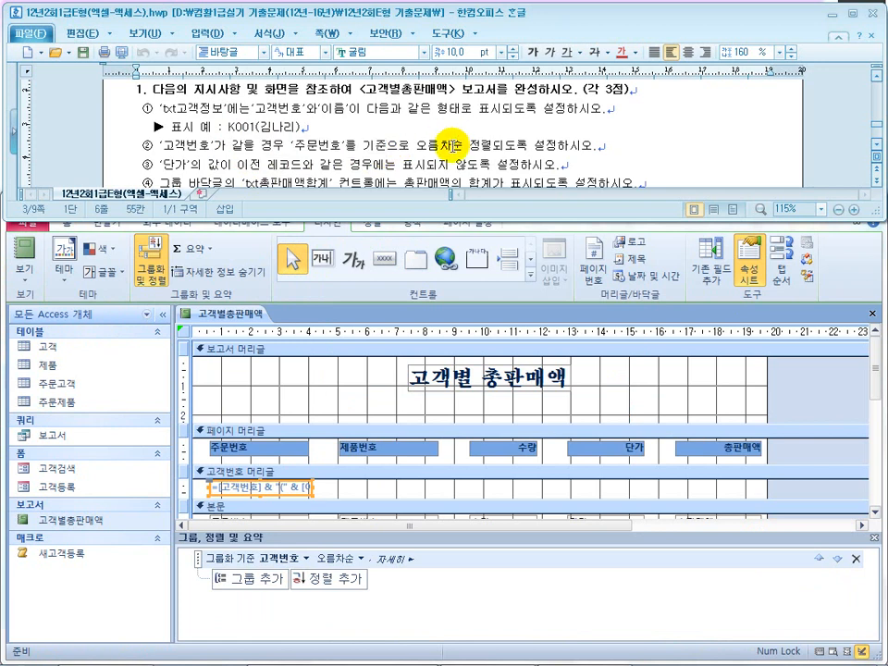
left_click(22, 280)
left_click(22, 285)
left_click(44, 341)
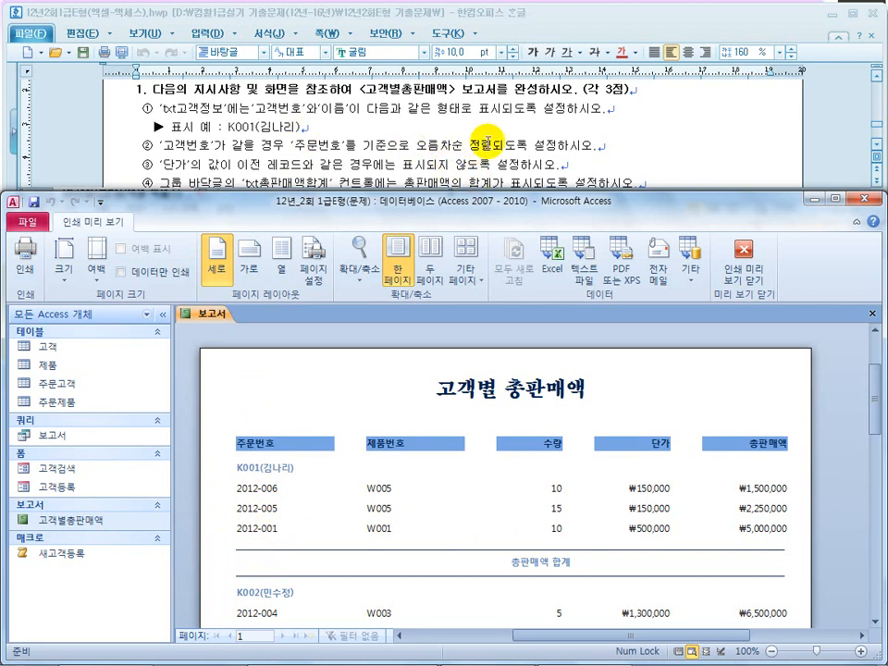
Read items ③ and ④ in the exam document, compare them with the previewed report, and return to Design View
left_click_drag(235, 166, 357, 163)
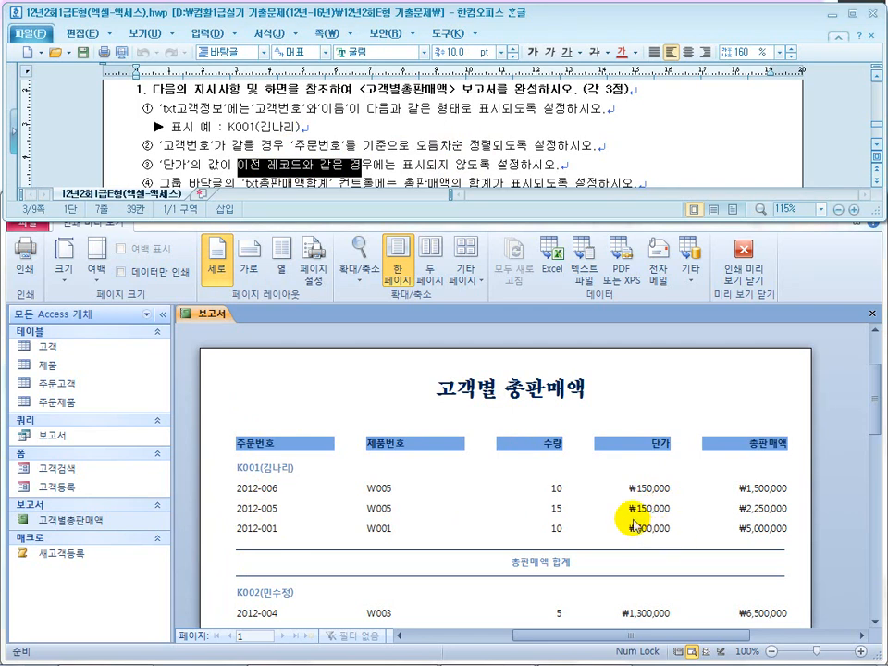
left_click(407, 154)
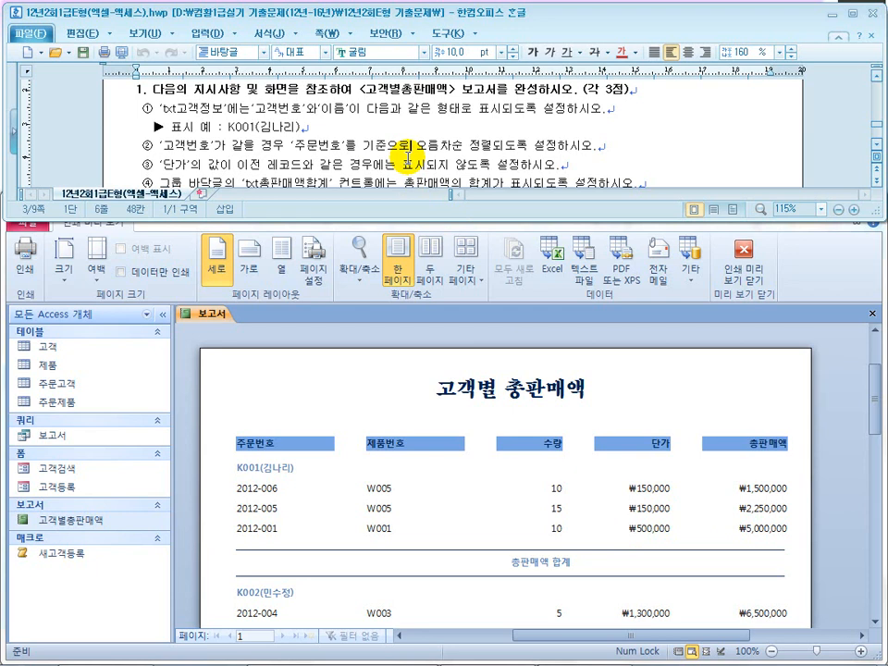
scroll(407, 162, "down", 1)
left_click_drag(306, 131, 474, 134)
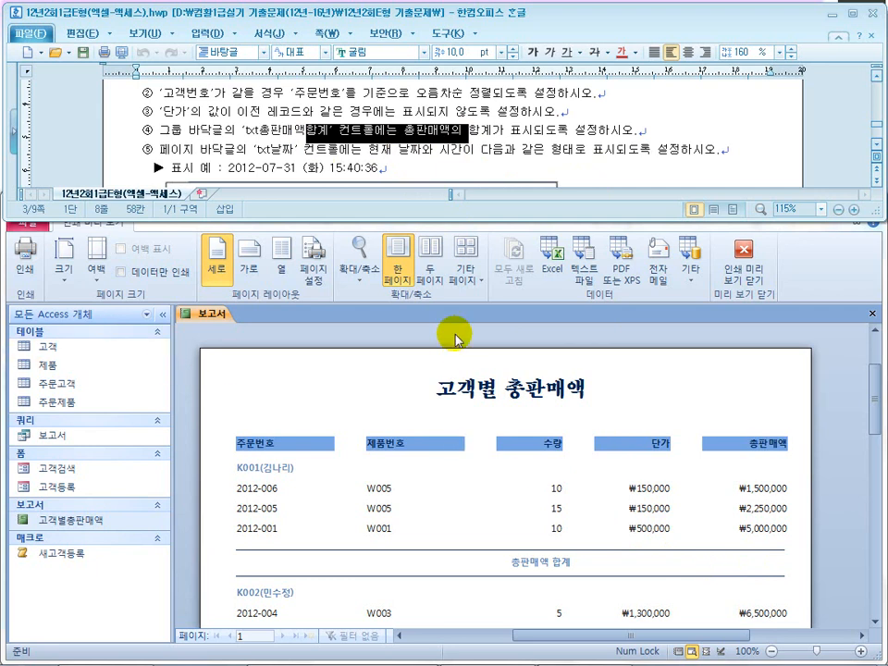
left_click(731, 280)
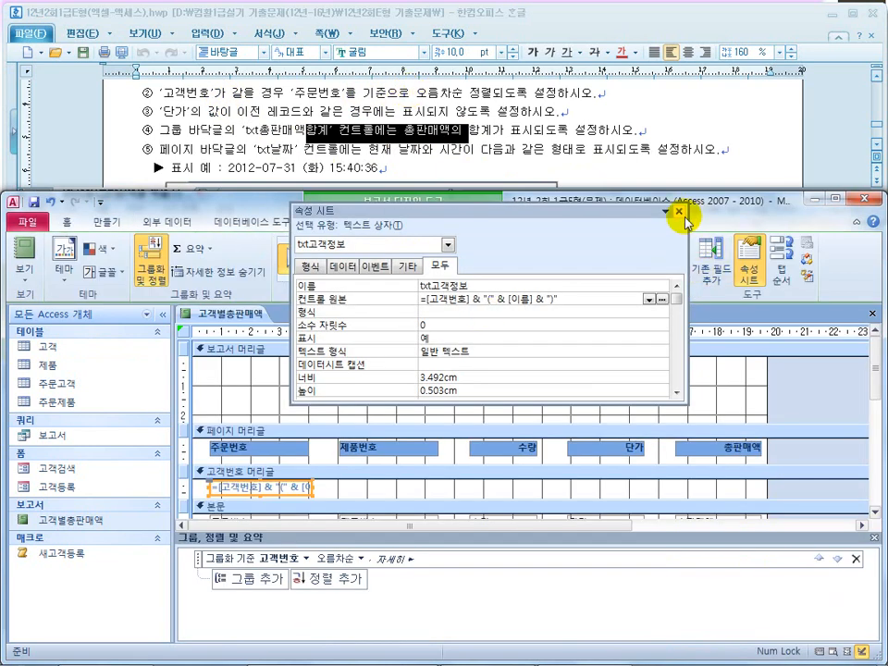
Add an ascending sort on 주문번호 below the 고객번호 group and check the order in Print Preview
left_click(668, 220)
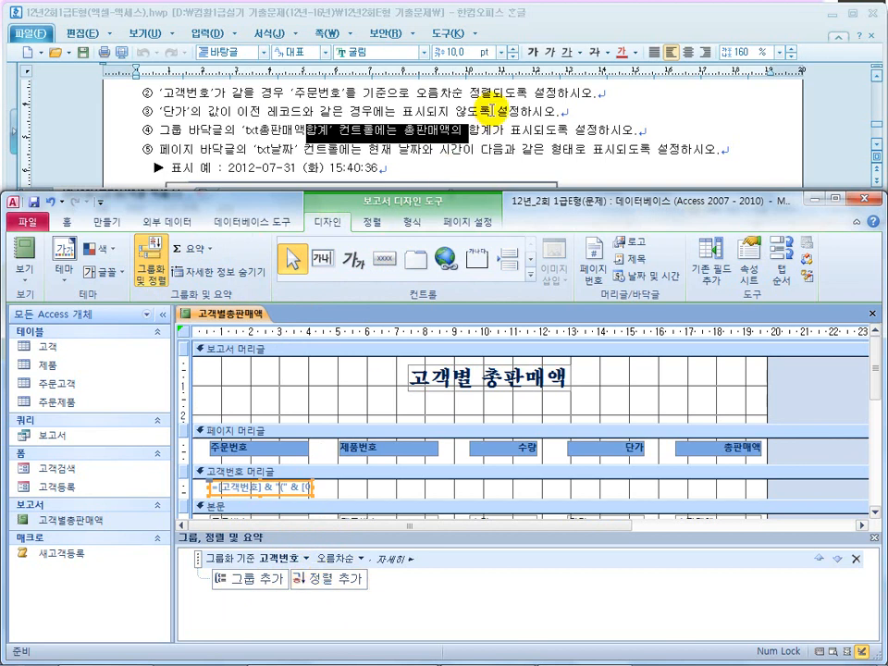
left_click(333, 581)
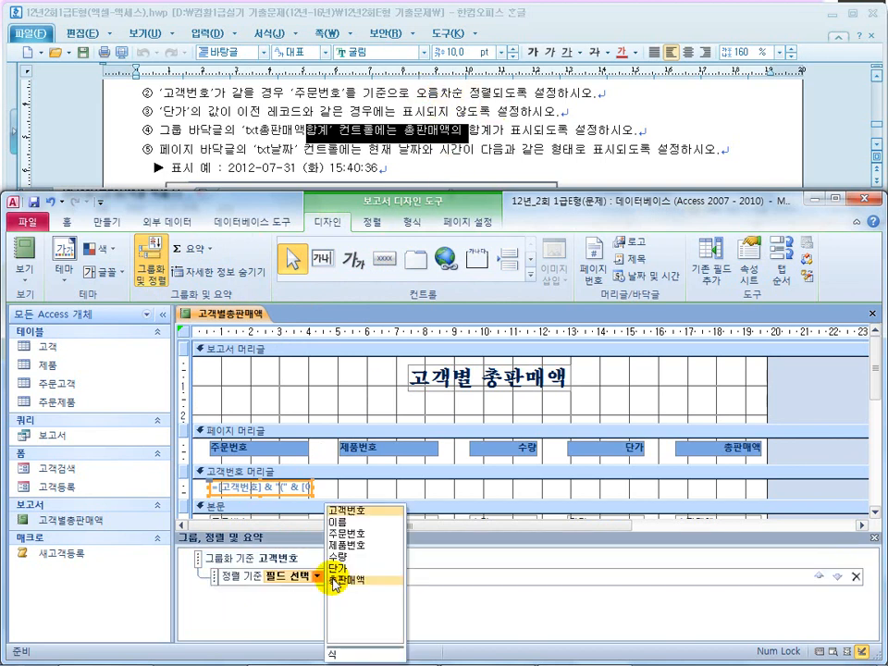
left_click(359, 534)
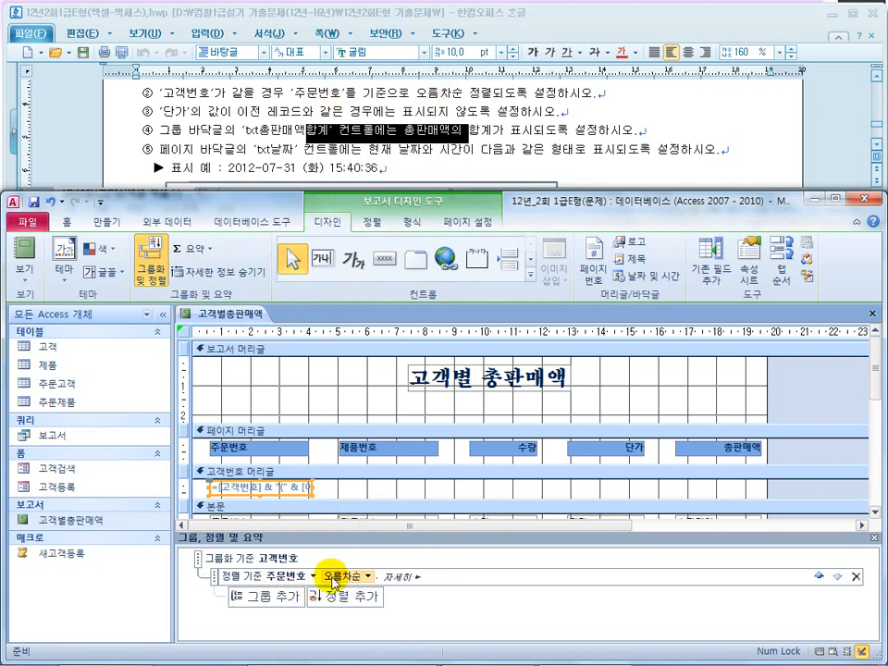
left_click(25, 277)
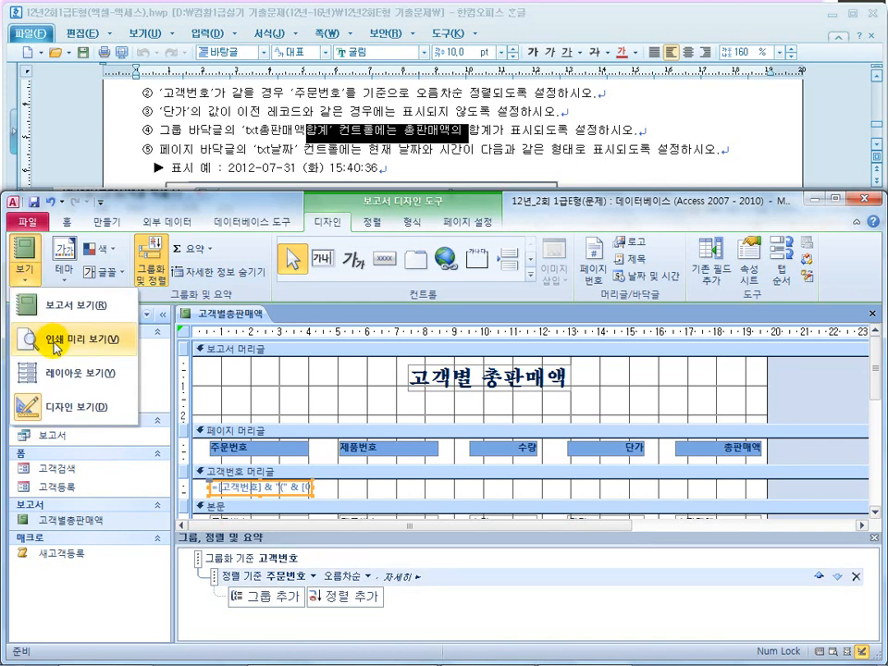
left_click(92, 340)
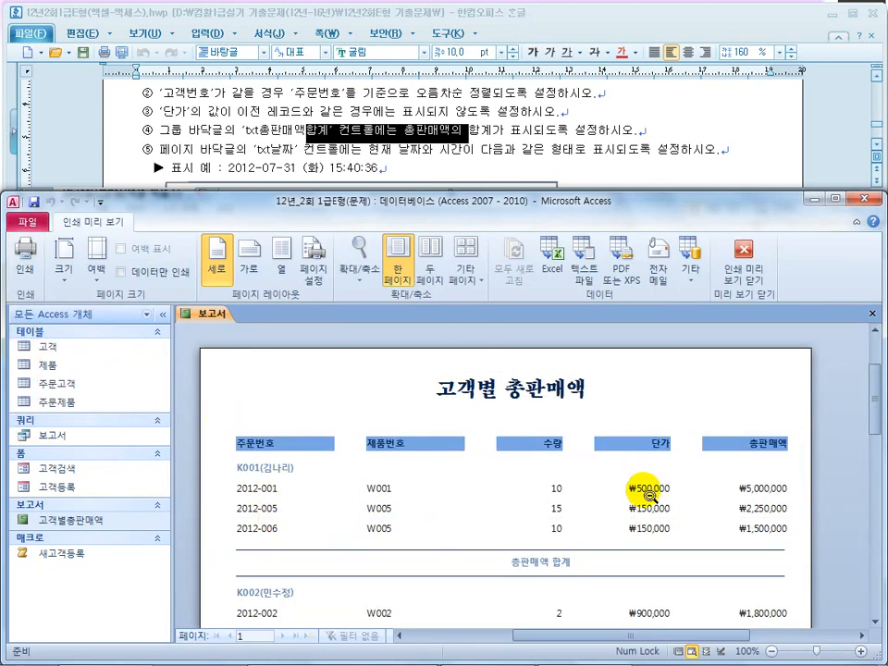
left_click(744, 264)
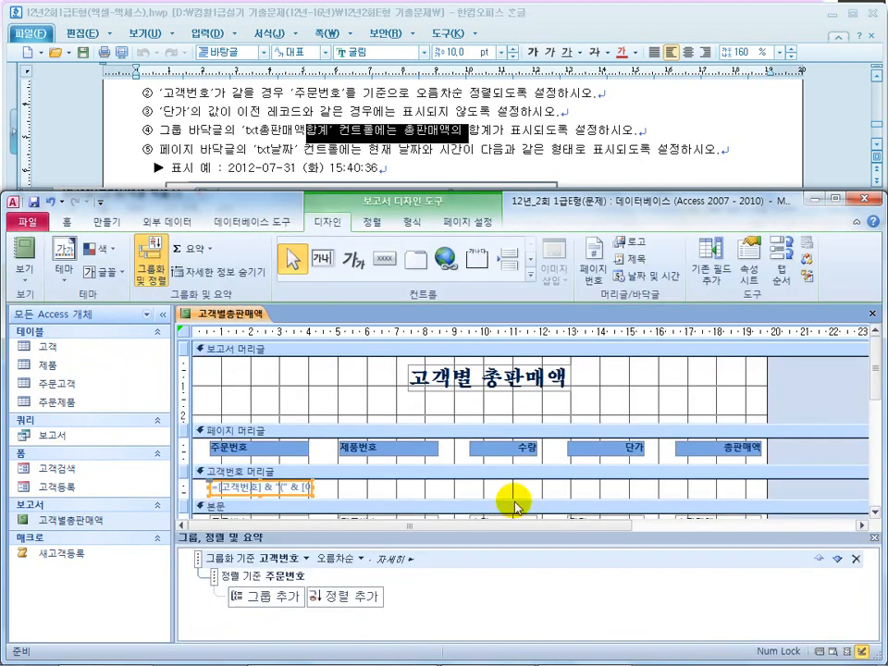
Set 중복 내용 숨기기 to 예 for the 단가 text box in the 본문 section and preview the report
scroll(515, 503, "down", 3)
left_click(601, 442)
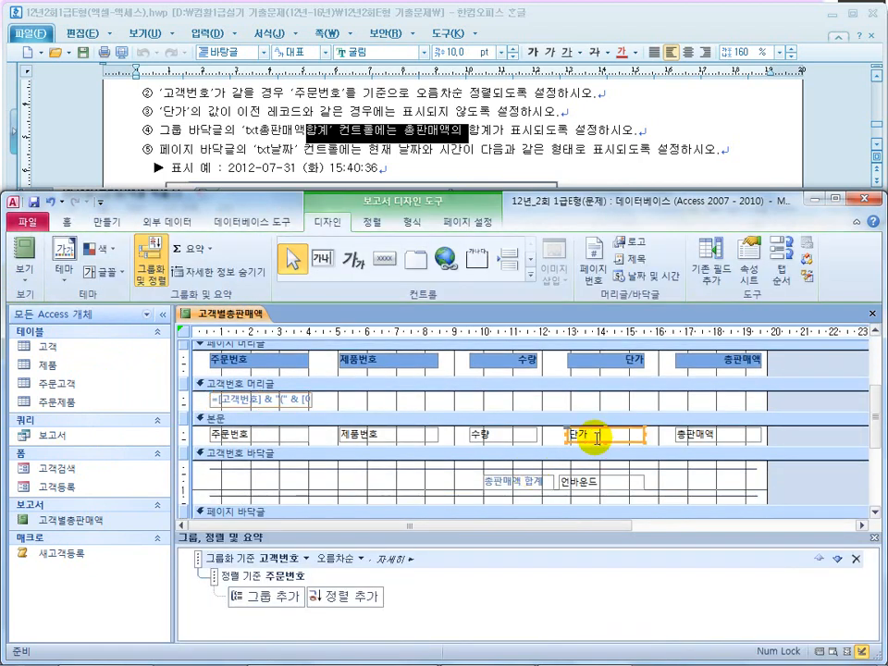
right_click(597, 440)
left_click(599, 596)
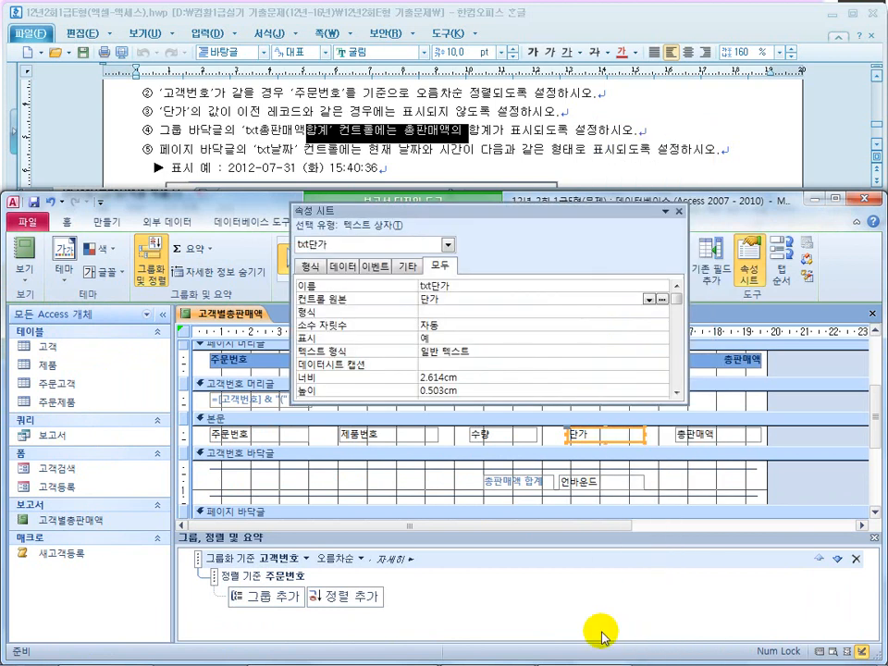
left_click(311, 266)
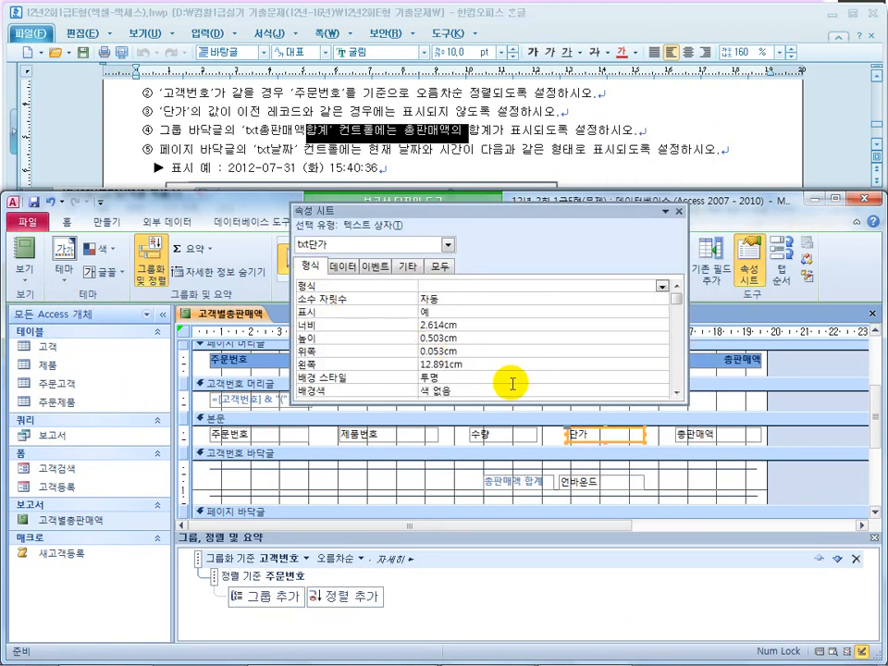
left_click_drag(645, 404, 640, 457)
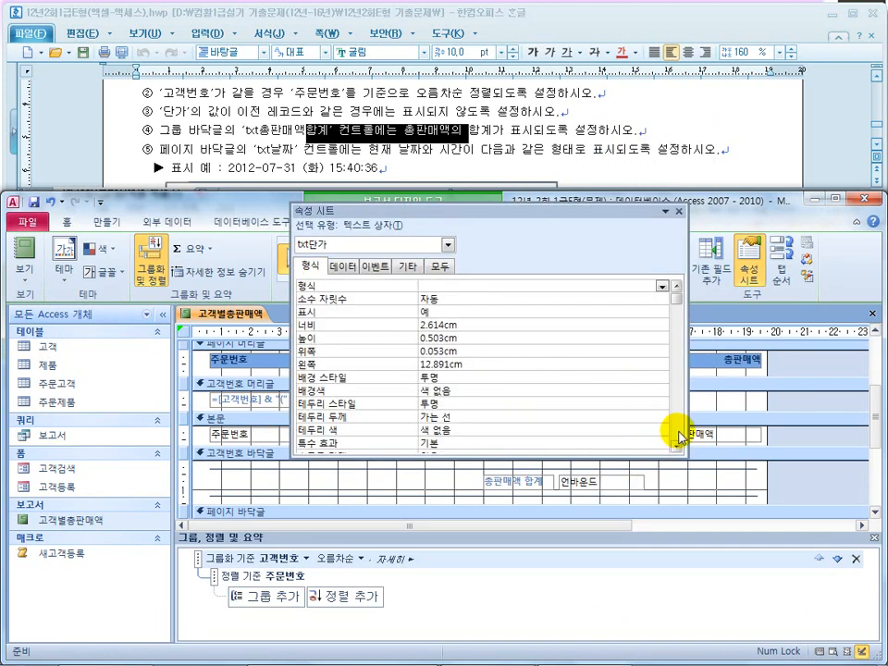
left_click(676, 450)
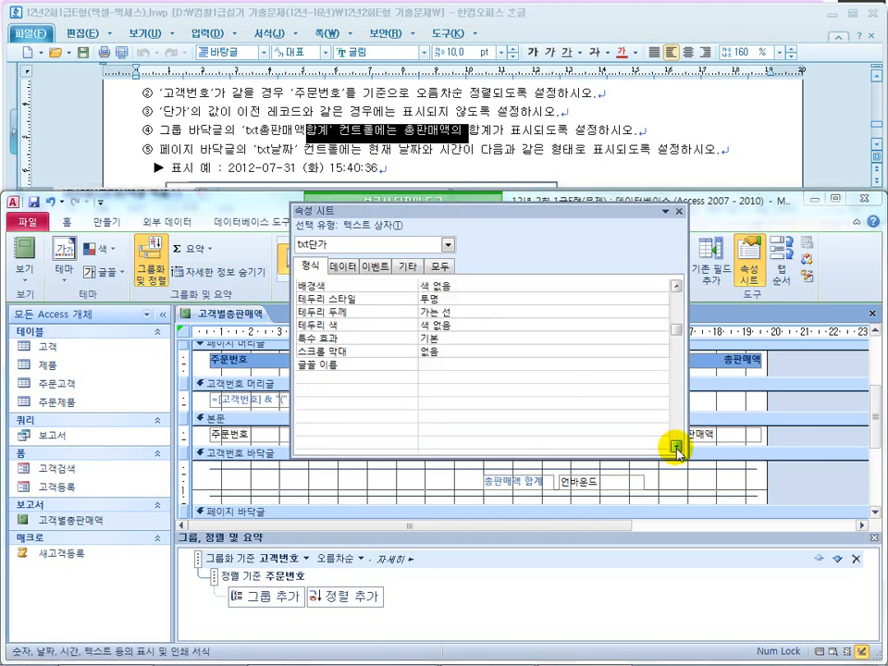
left_click(675, 448)
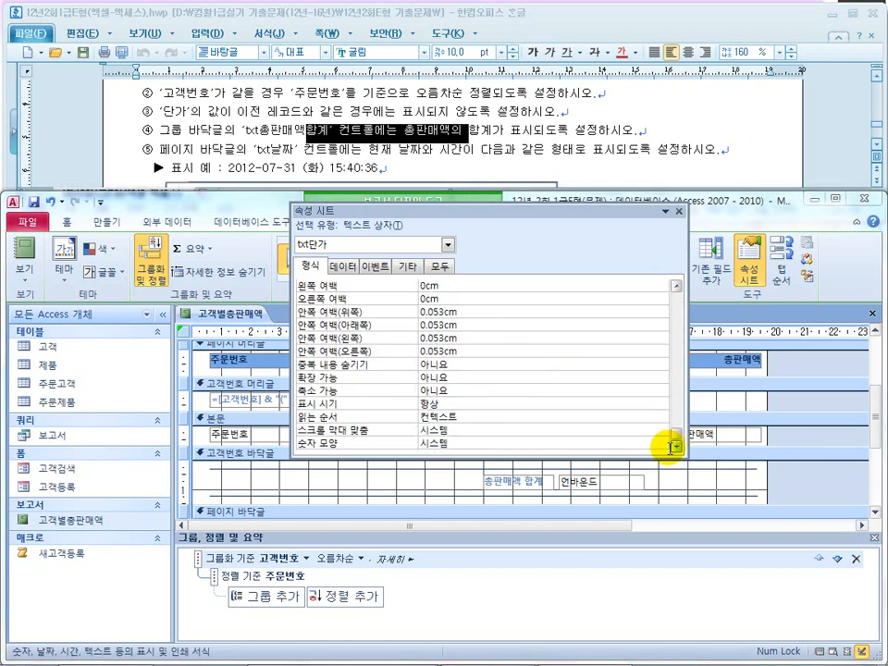
double_click(451, 365)
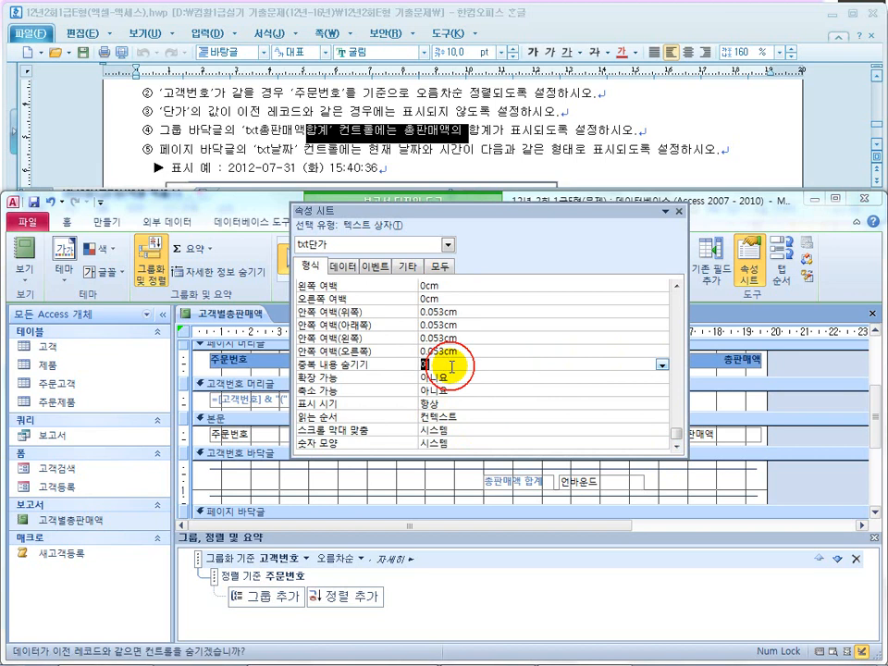
left_click(24, 270)
left_click(70, 340)
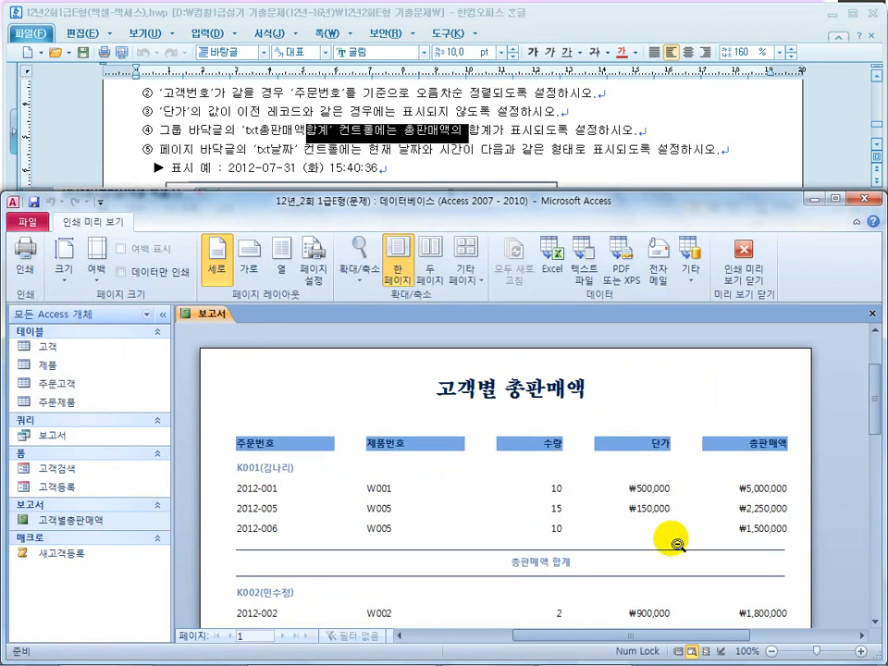
Return the report to Design View and show all properties of the txt총판매액합계 text box in the 고객번호 바닥글 section
scroll(654, 540, "down", 1)
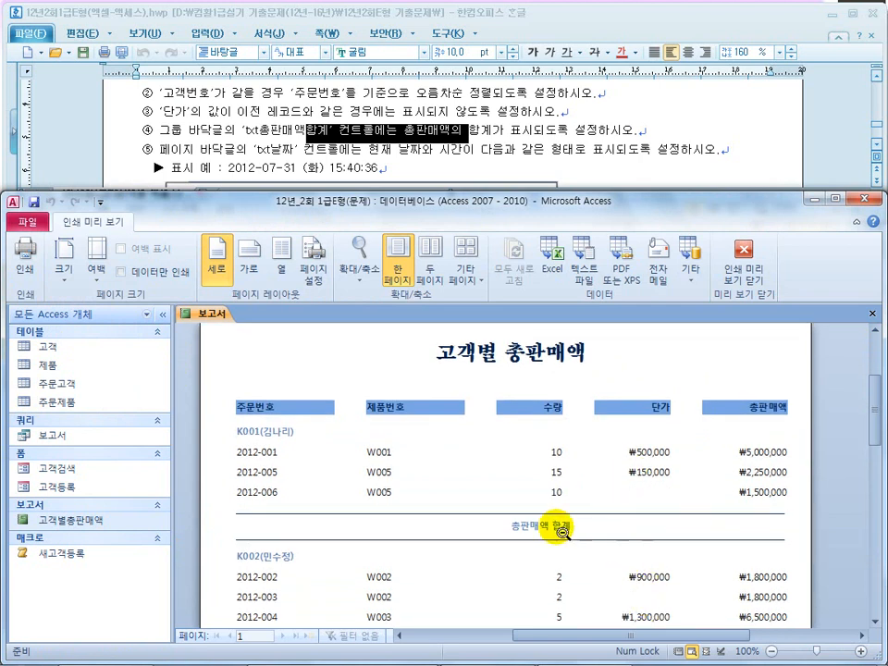
left_click(737, 268)
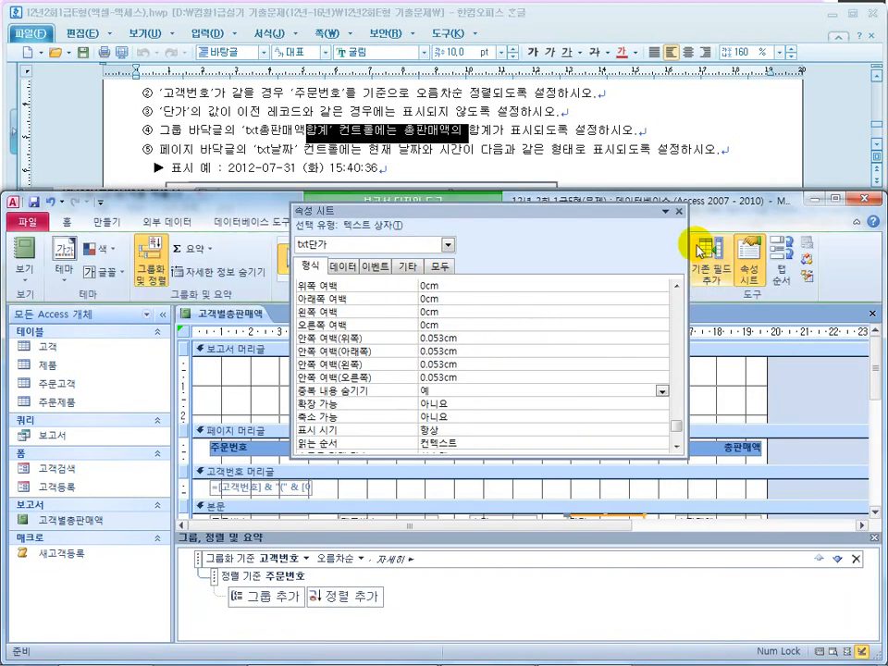
left_click(681, 213)
scroll(866, 370, "down", 5)
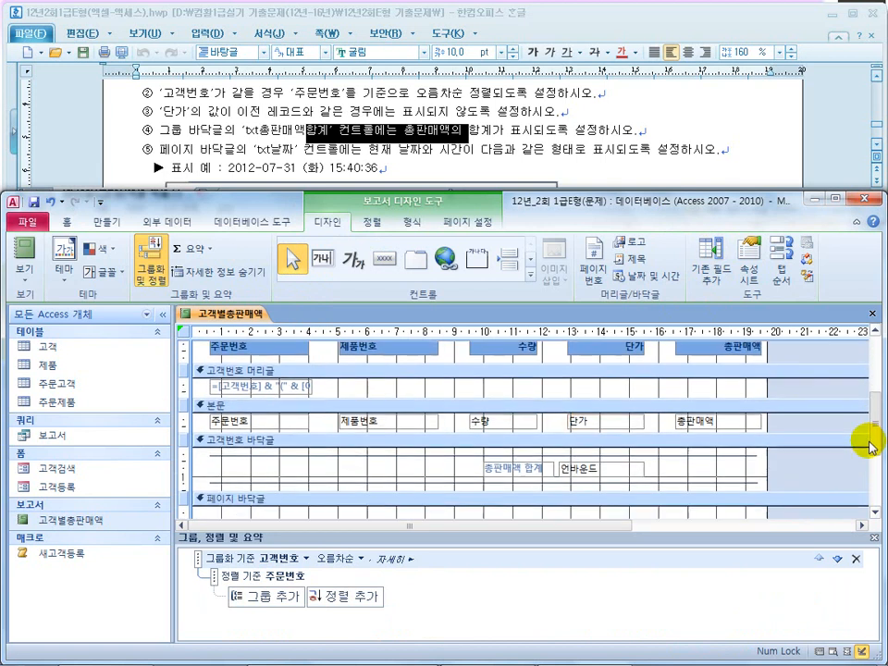
left_click(603, 455)
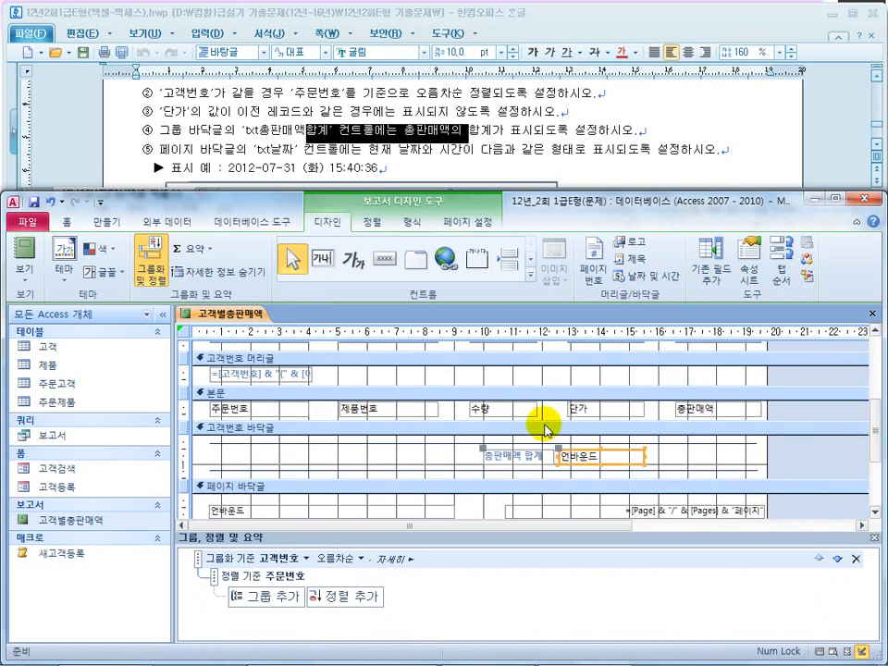
right_click(610, 464)
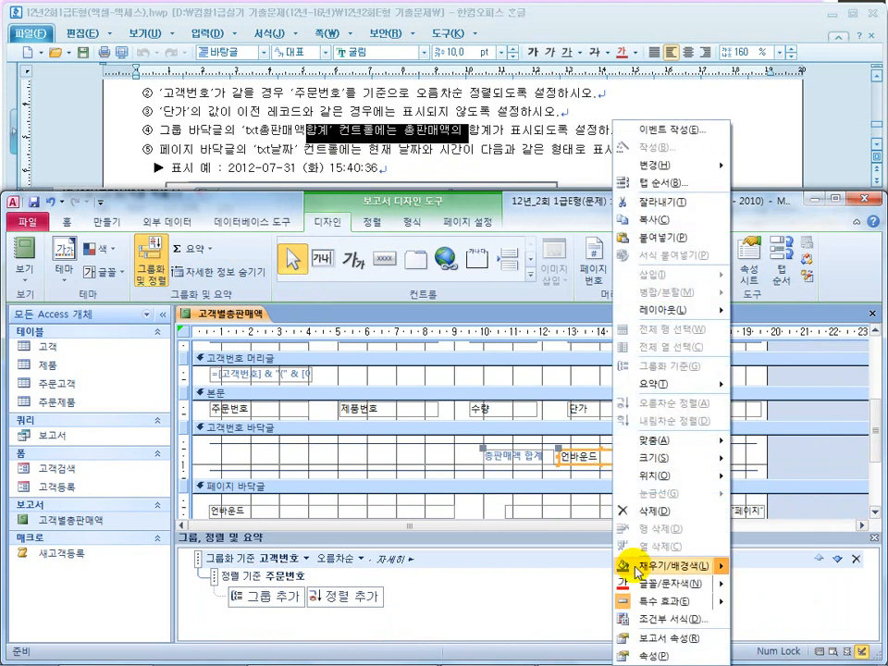
left_click(628, 605)
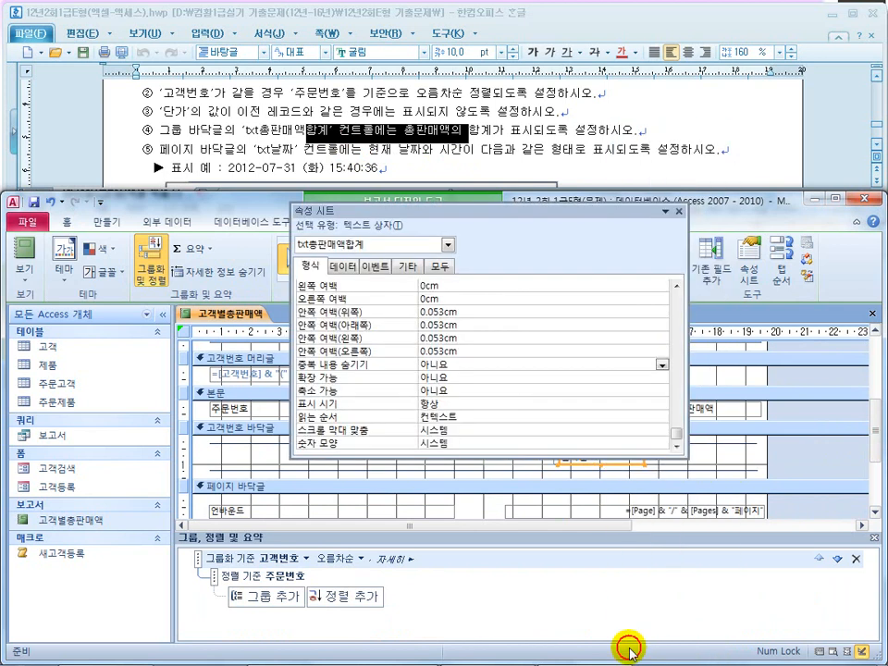
left_click(442, 266)
left_click_drag(679, 370, 676, 292)
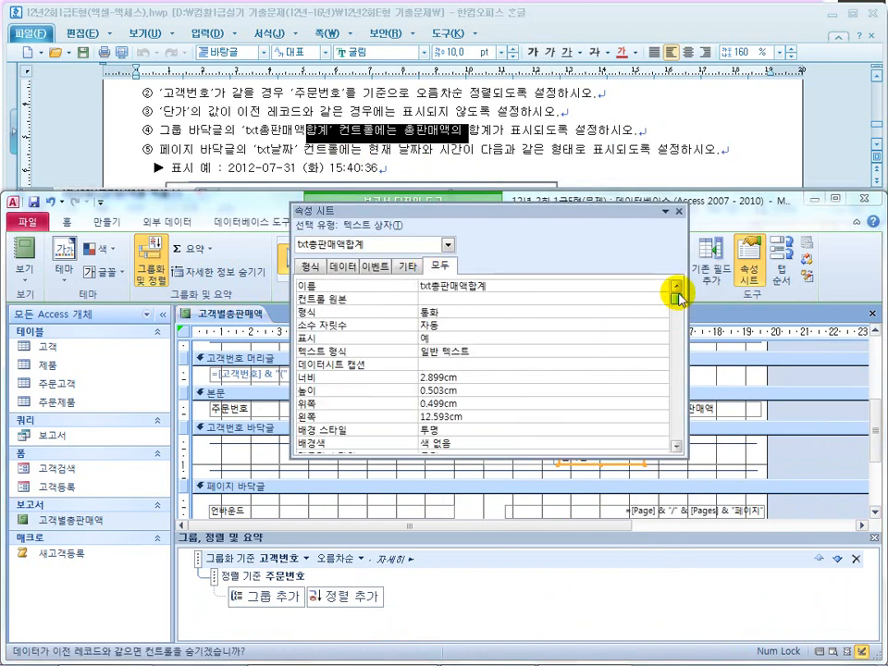
Set the 컨트롤 원본 of txt총판매액합계 to =Sum([총판매액])
left_click(442, 300)
type("=sum(")
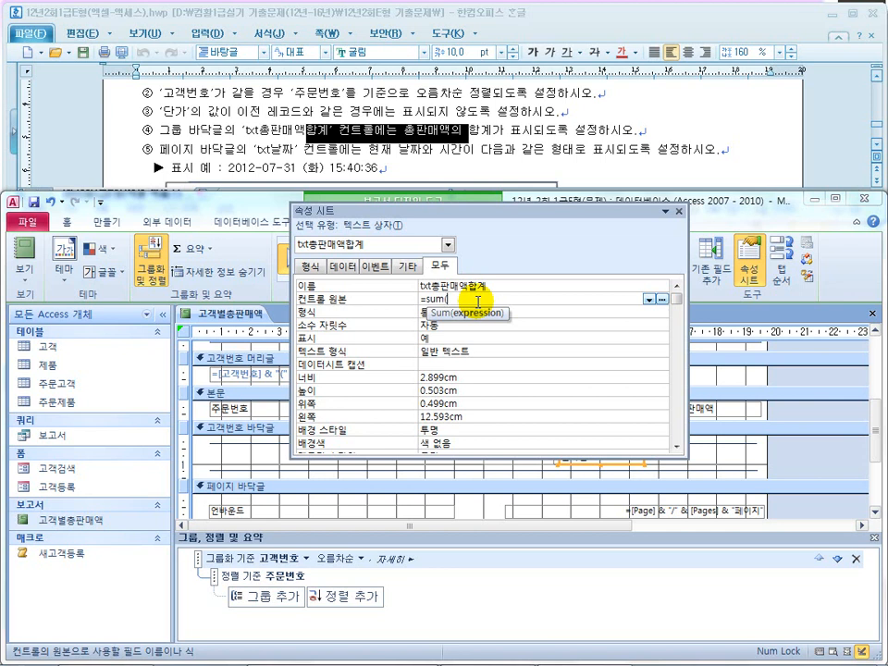
type("총판매")
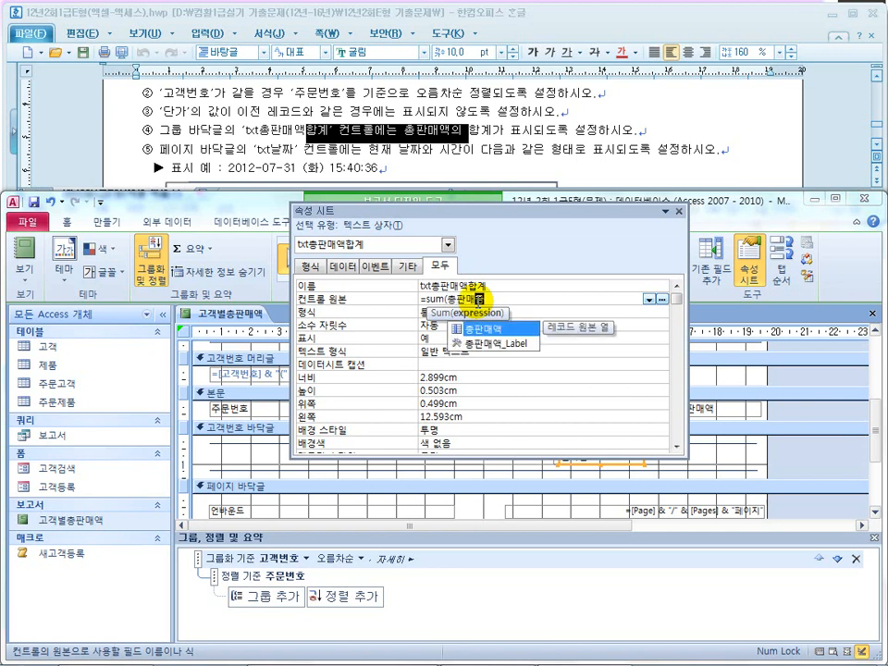
type("액")
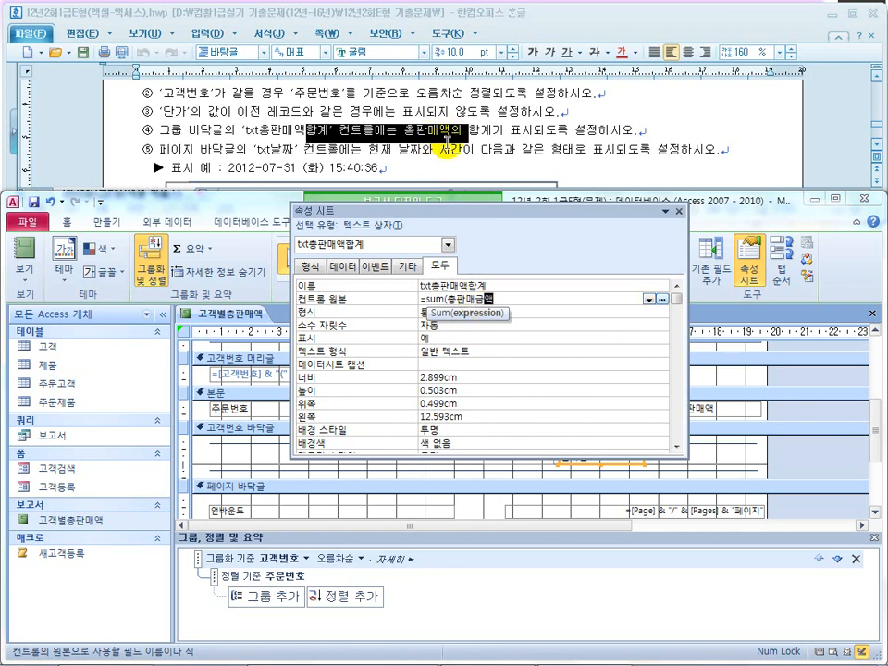
key("BackSpace")
type("ㅇ")
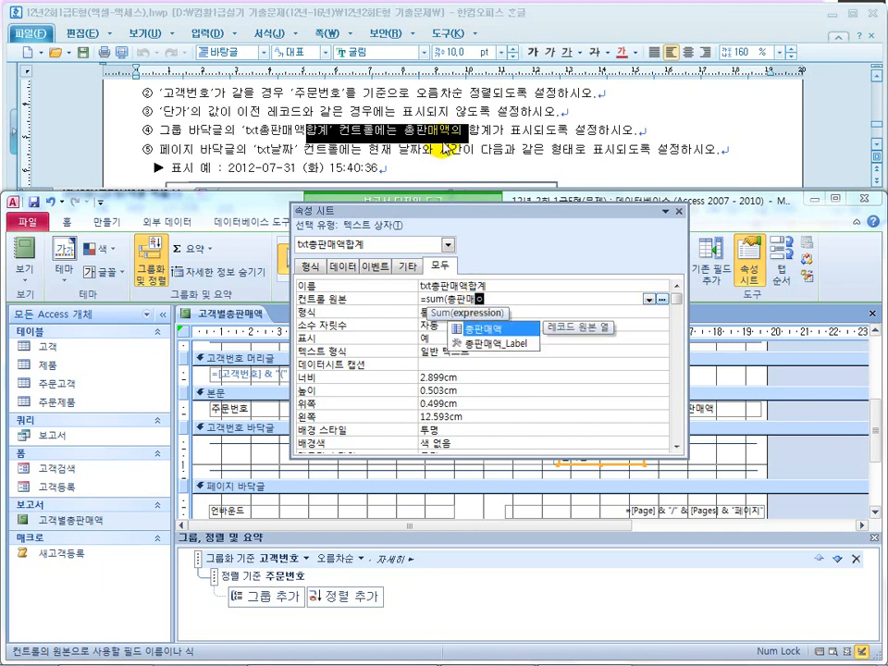
type(")")
key("Return")
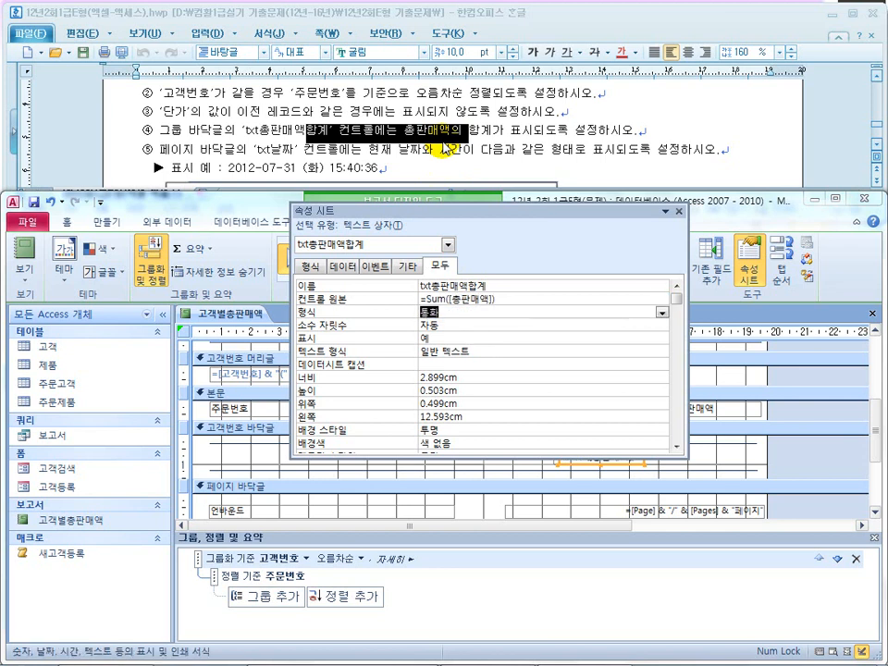
left_click(448, 299)
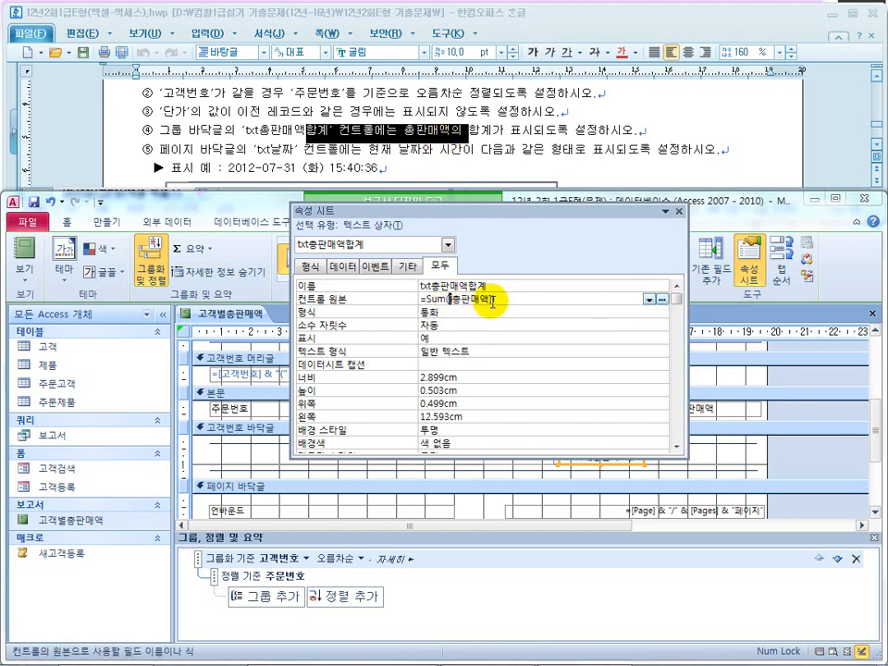
Read item ⑤ in the exam document on the date and time form required for the txt날짜 control
left_click(185, 131)
left_click_drag(230, 153, 426, 154)
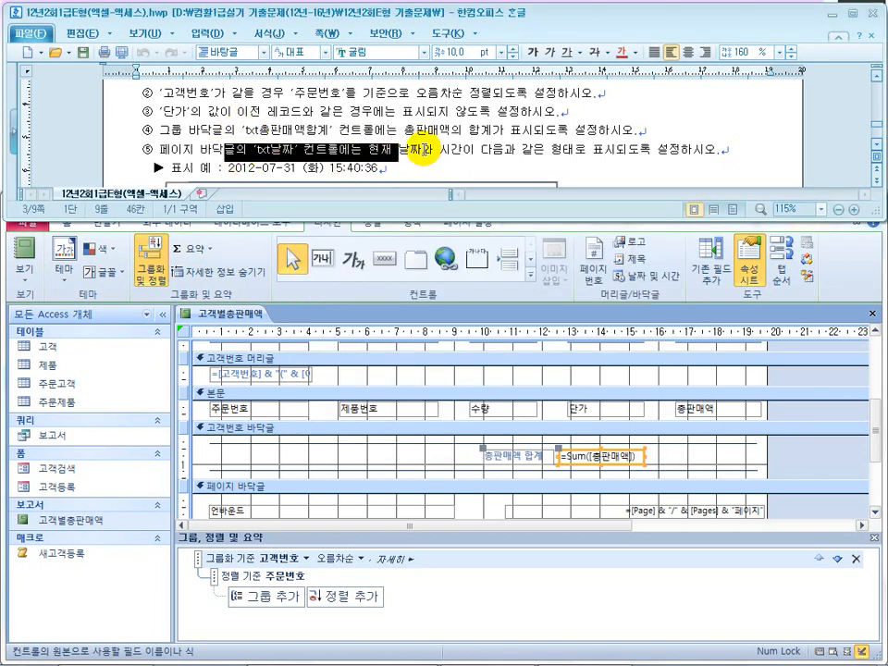
left_click(226, 151)
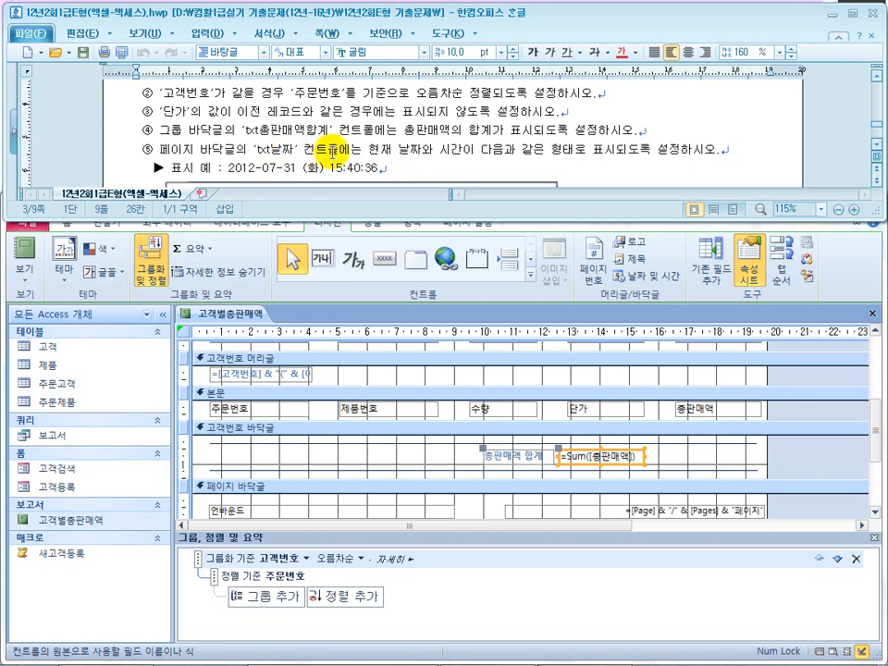
scroll(440, 447, "down", 1)
scroll(440, 447, "up", 1)
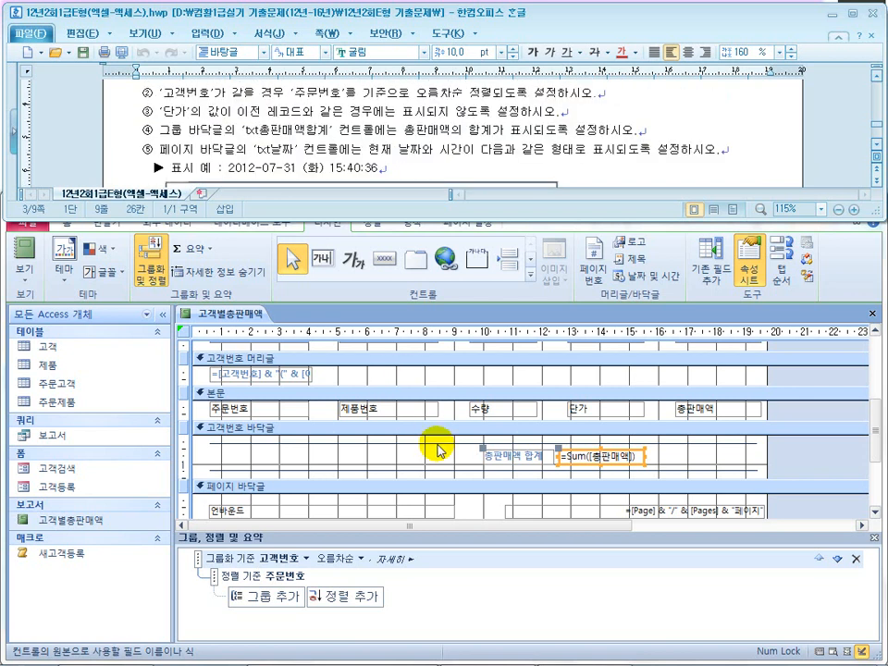
Select the txt날짜 text box in the 페이지 바닥글 section, open its 컨트롤 원본 for editing and recheck item ⑤
left_click_drag(873, 442, 873, 464)
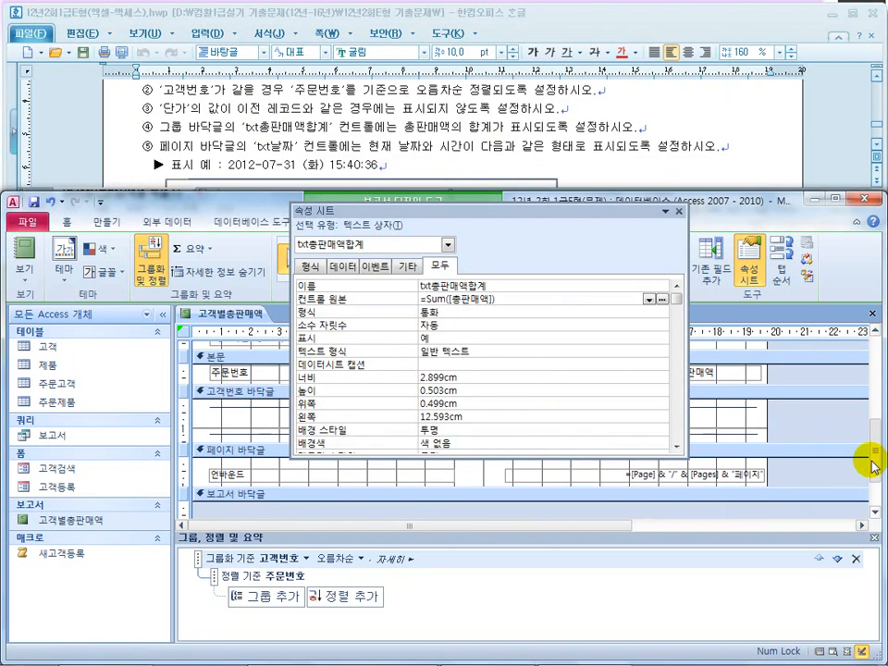
left_click(277, 475)
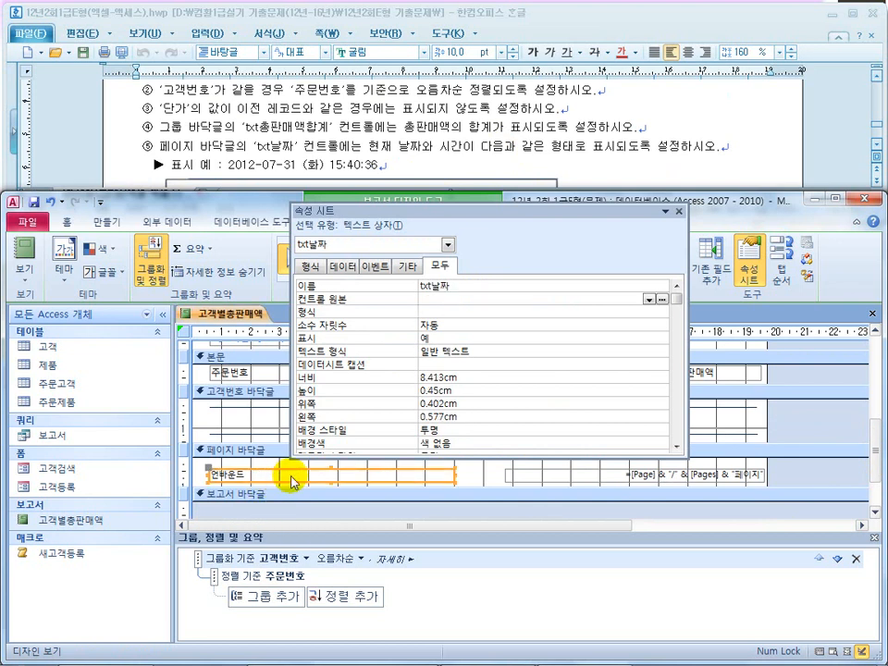
left_click(451, 299)
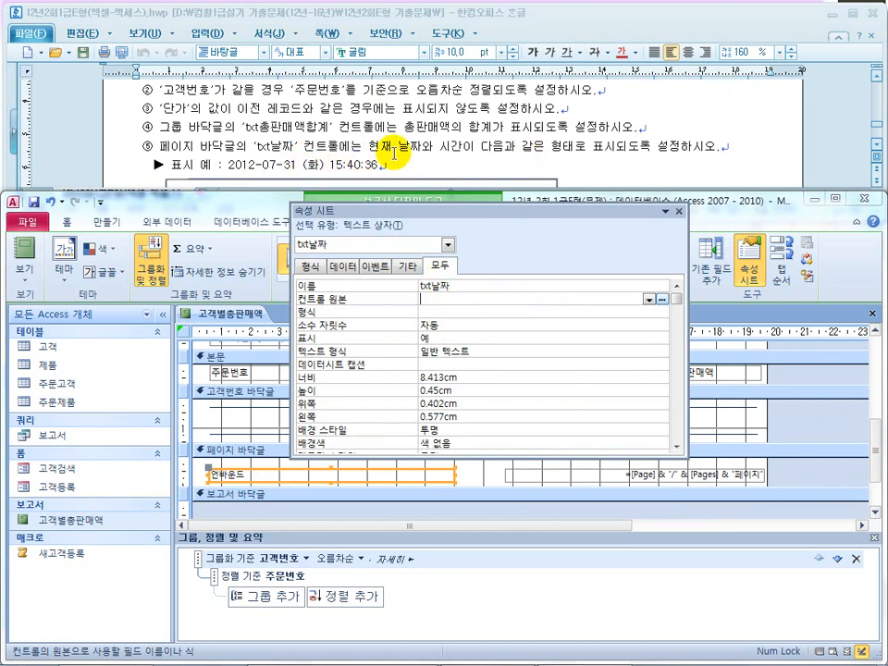
left_click_drag(316, 145, 369, 146)
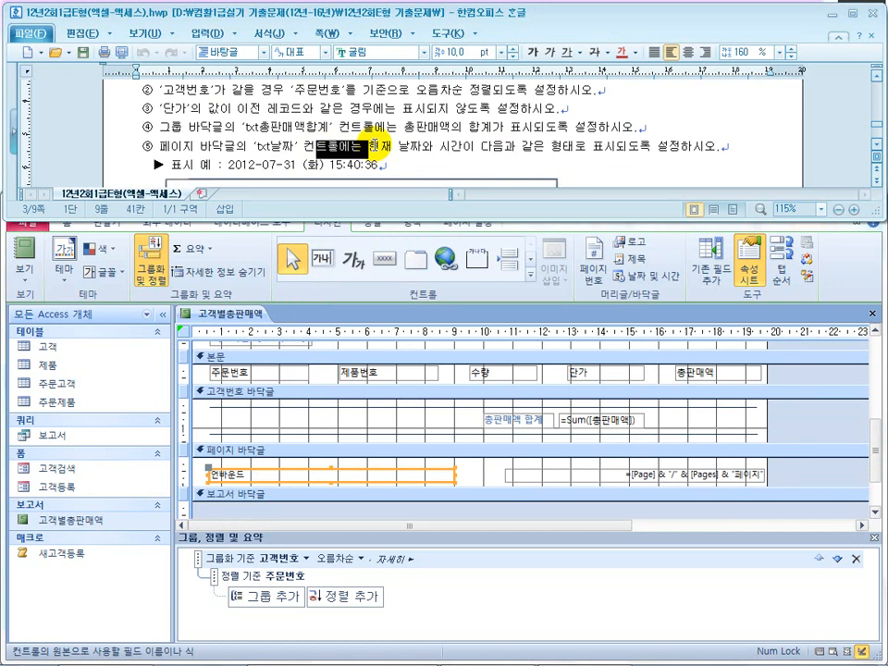
key("super")
left_click(410, 656)
left_click(467, 507)
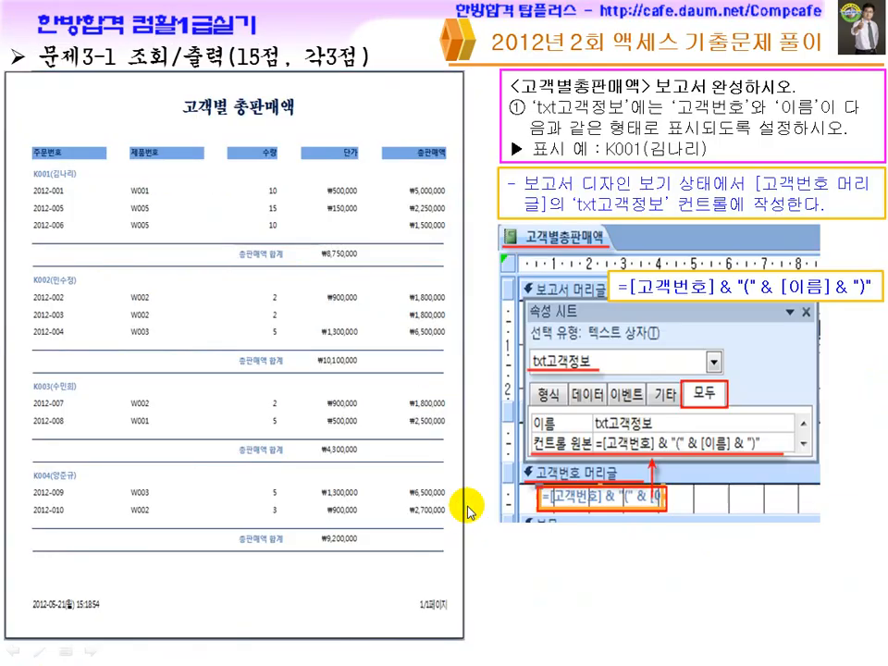
left_click(467, 507)
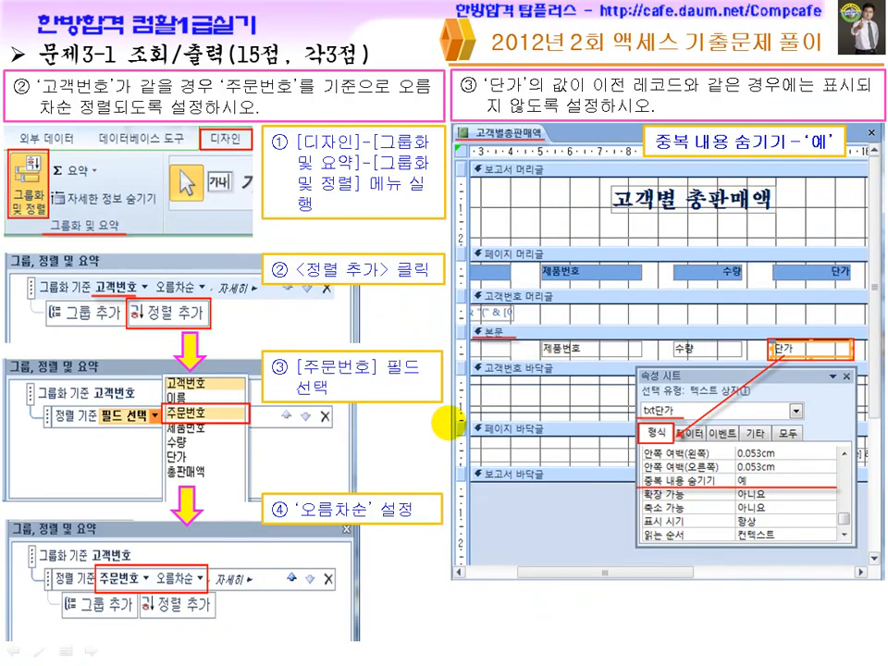
left_click(467, 423)
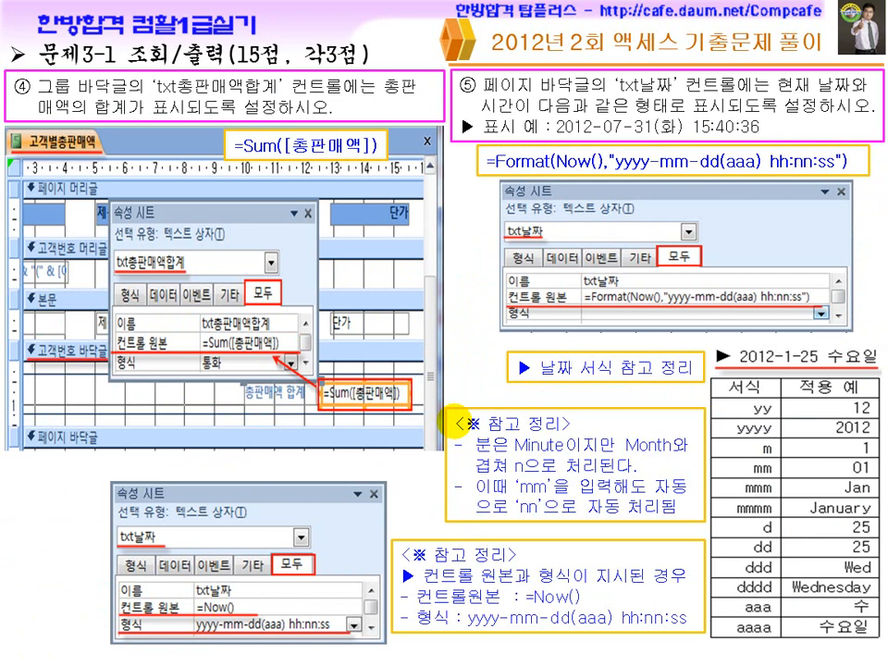
left_click_drag(639, 102, 760, 94)
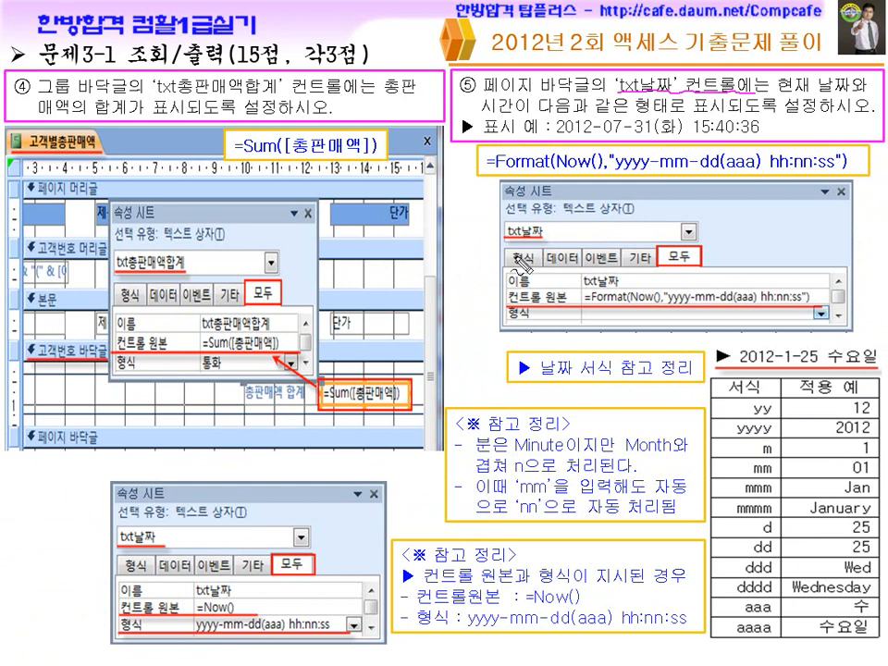
mouse_move(549, 309)
left_mouse_down()
mouse_move(504, 313)
mouse_move(546, 327)
left_mouse_up()
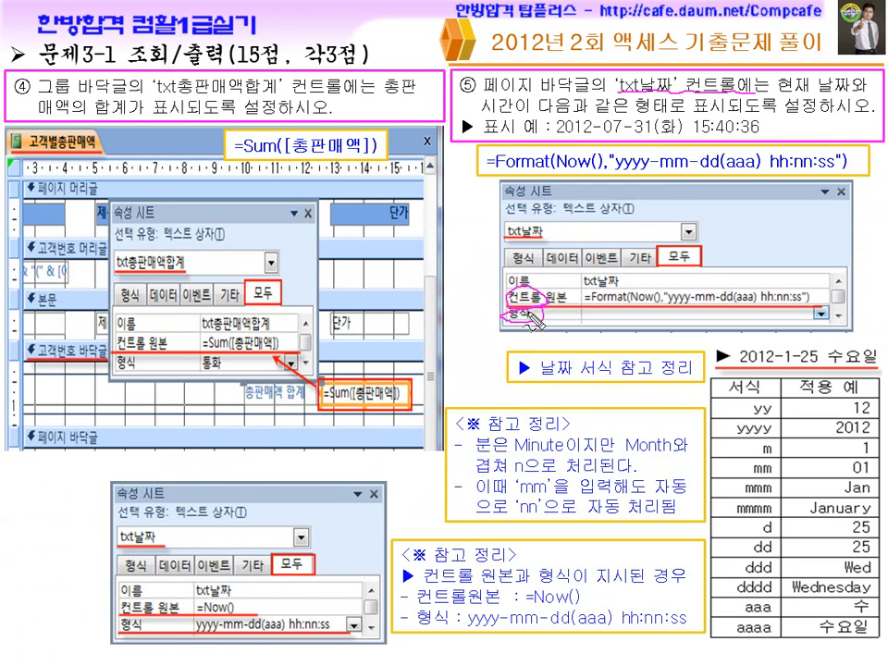
left_click_drag(423, 585, 473, 584)
mouse_move(553, 570)
left_mouse_down()
mouse_move(542, 582)
mouse_move(560, 588)
left_mouse_up()
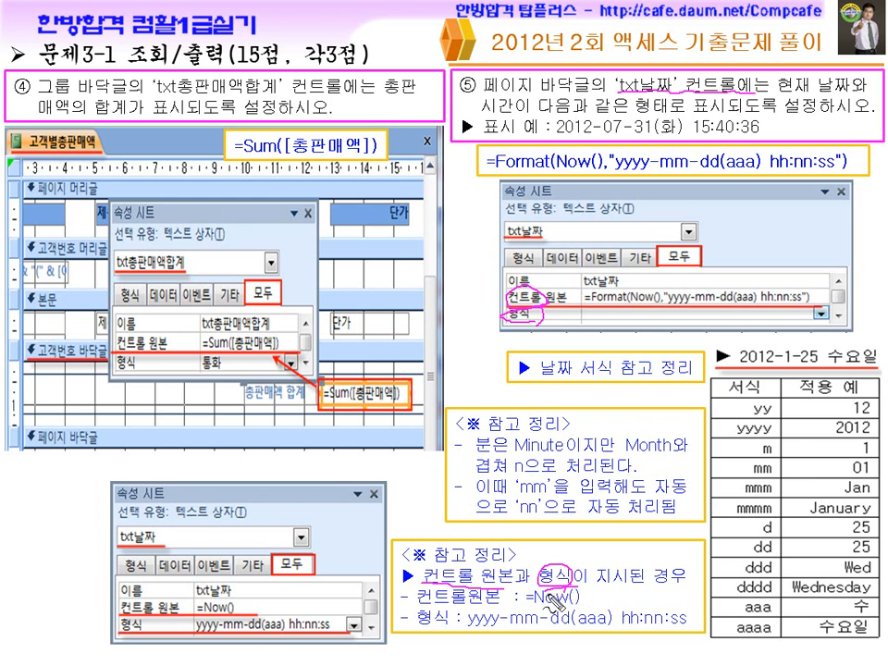
left_click_drag(410, 630, 455, 628)
left_click_drag(322, 612, 342, 606)
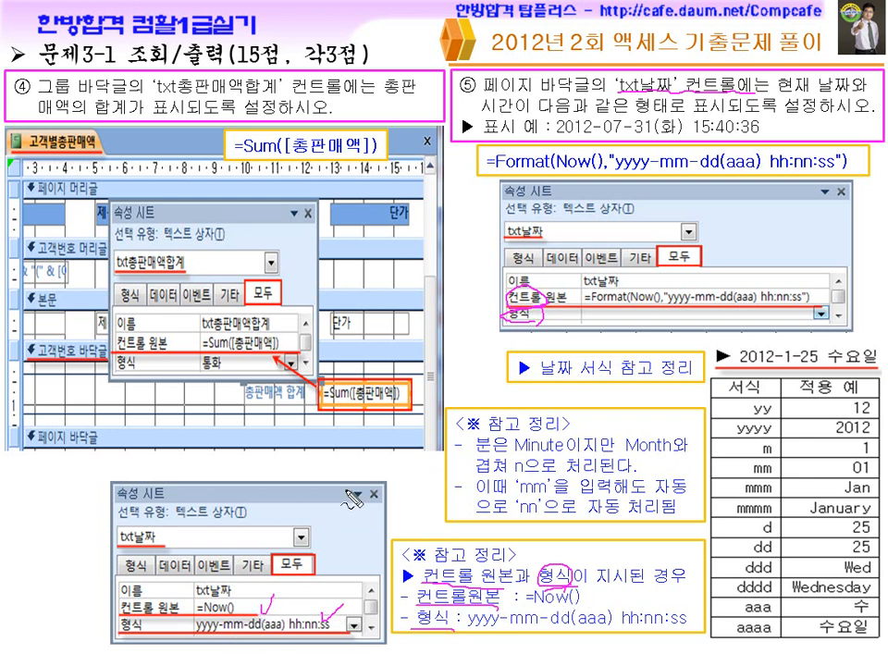
left_click_drag(740, 98, 740, 109)
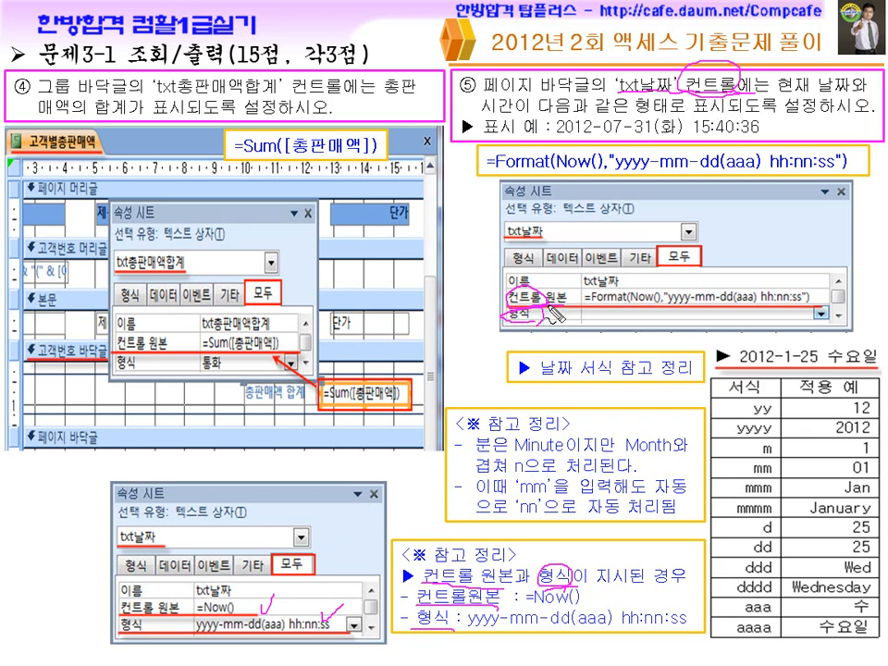
left_click_drag(560, 137, 640, 139)
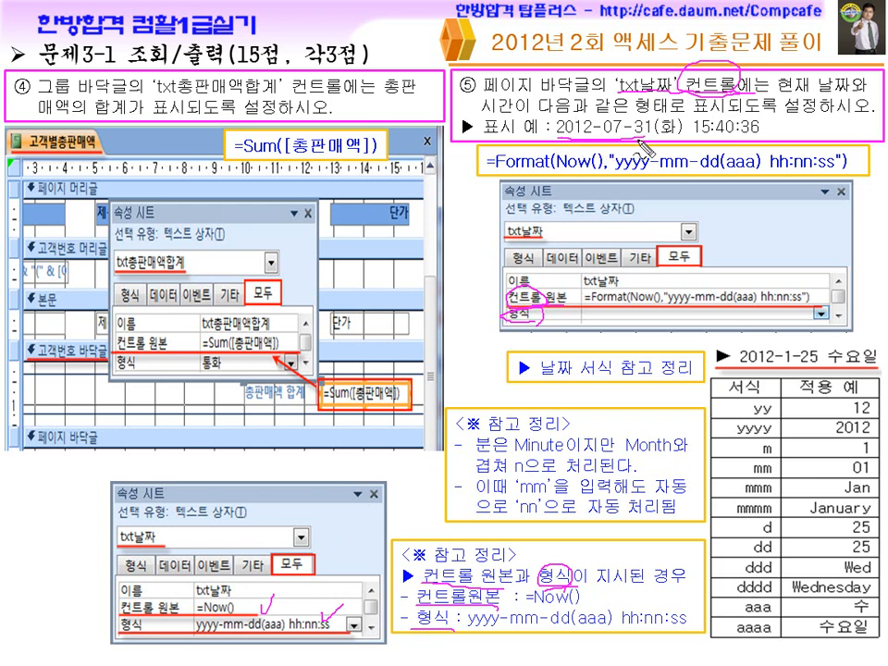
left_click_drag(488, 165, 540, 168)
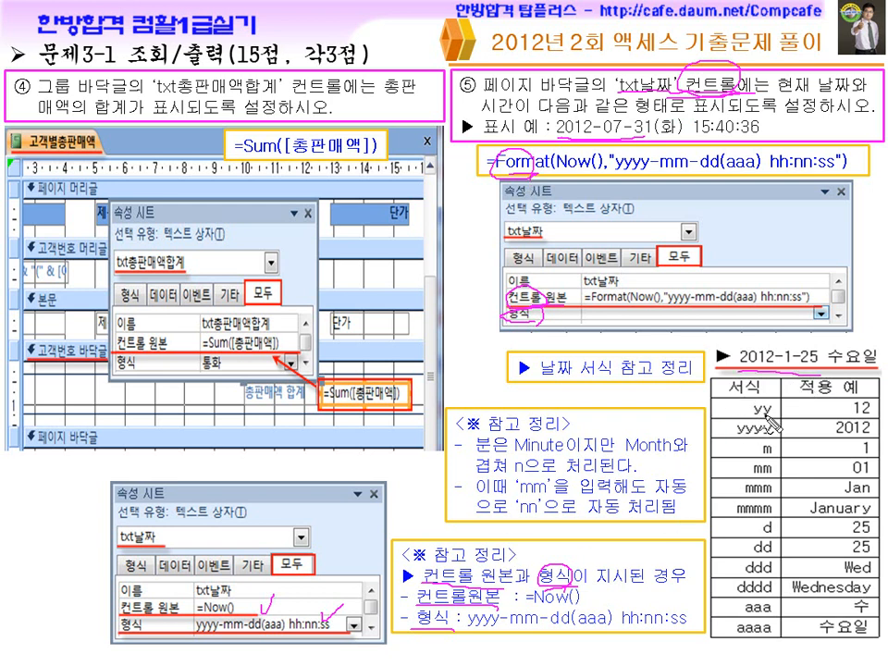
left_click_drag(781, 441, 774, 584)
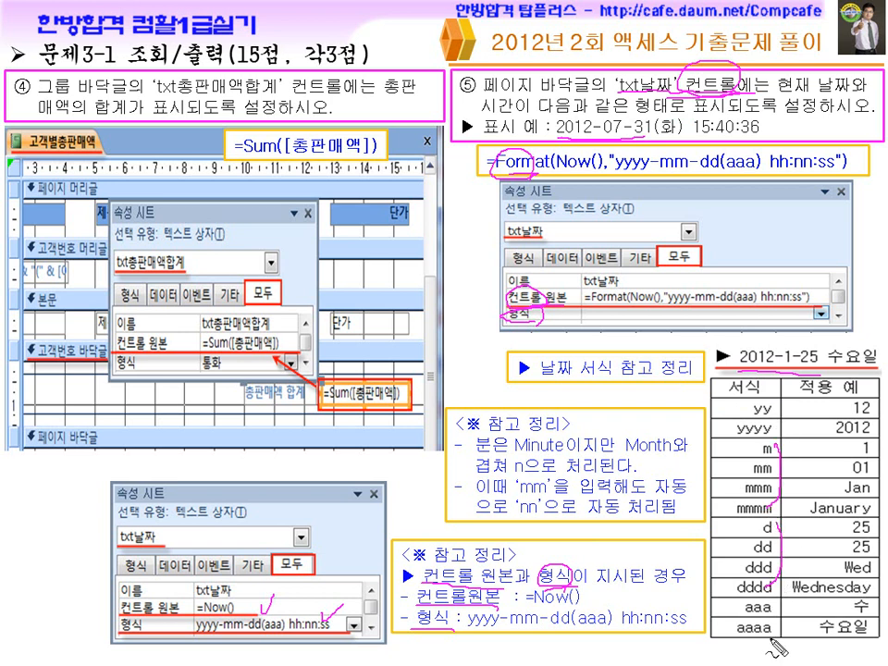
left_click_drag(783, 612, 787, 641)
left_click_drag(670, 118, 666, 137)
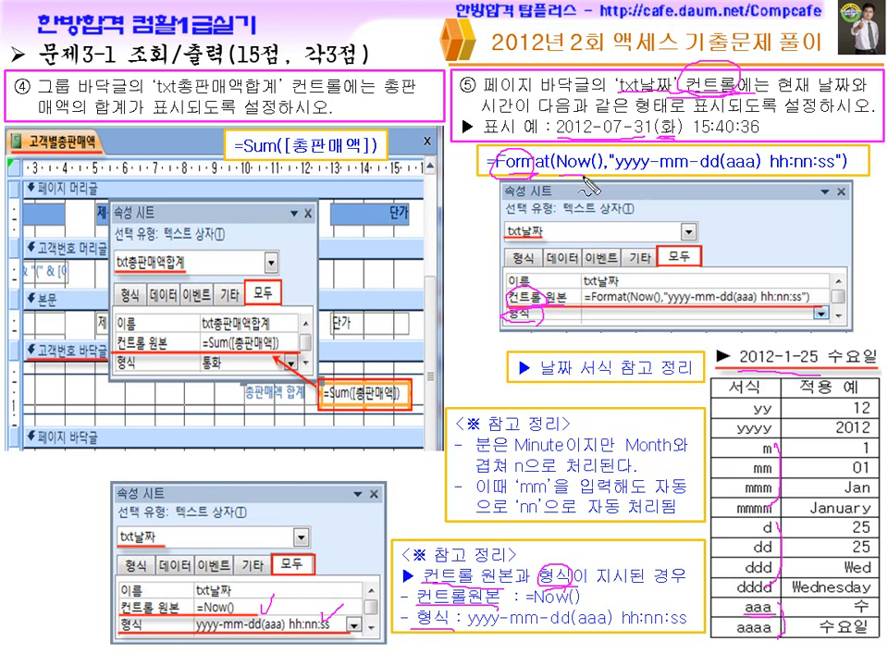
left_click_drag(566, 173, 583, 179)
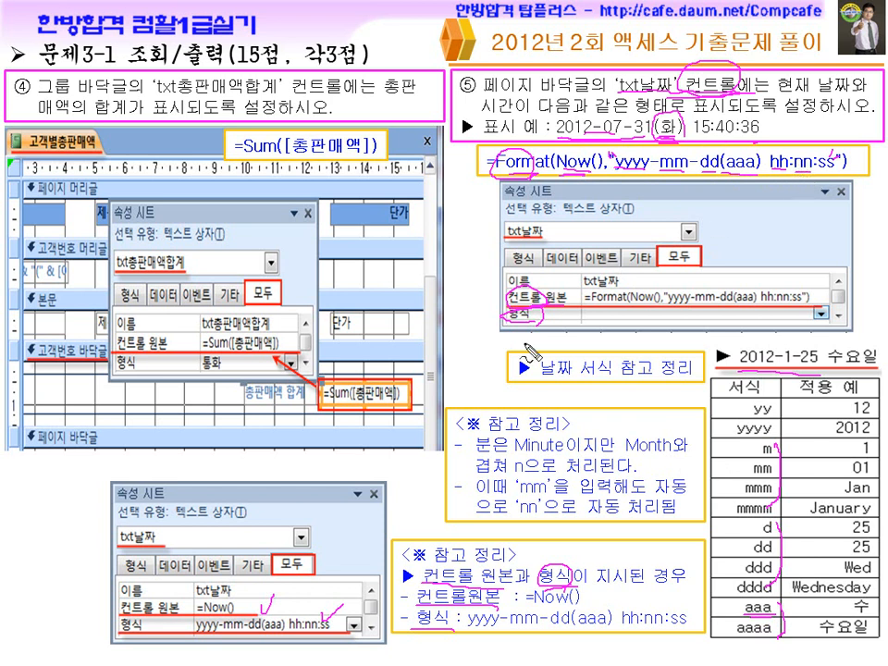
left_click_drag(628, 450, 660, 451)
left_click_drag(514, 451, 562, 451)
left_click_drag(520, 494, 547, 493)
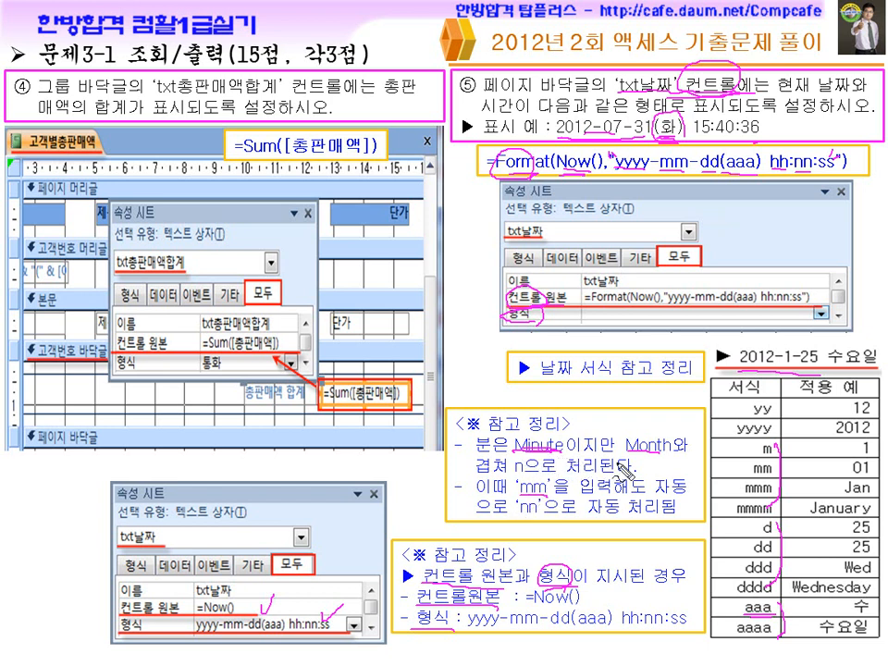
left_click_drag(517, 474, 544, 474)
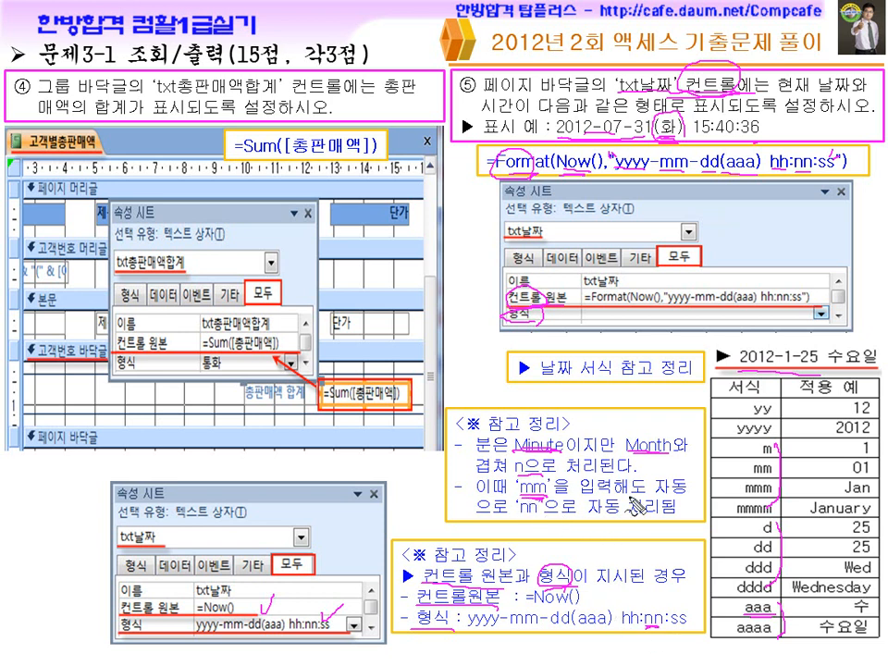
Review the slide's notes on date and minute format codes, and switch back to the Access report with the exam document
mouse_move(534, 498)
left_mouse_down()
mouse_move(508, 514)
mouse_move(544, 521)
left_mouse_up()
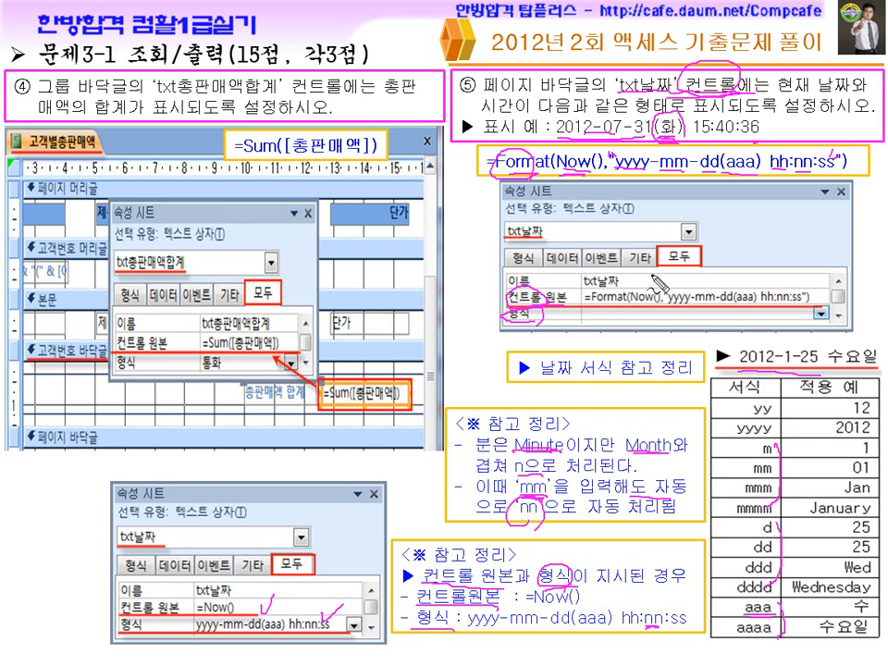
left_click_drag(260, 606, 268, 612)
key("Escape")
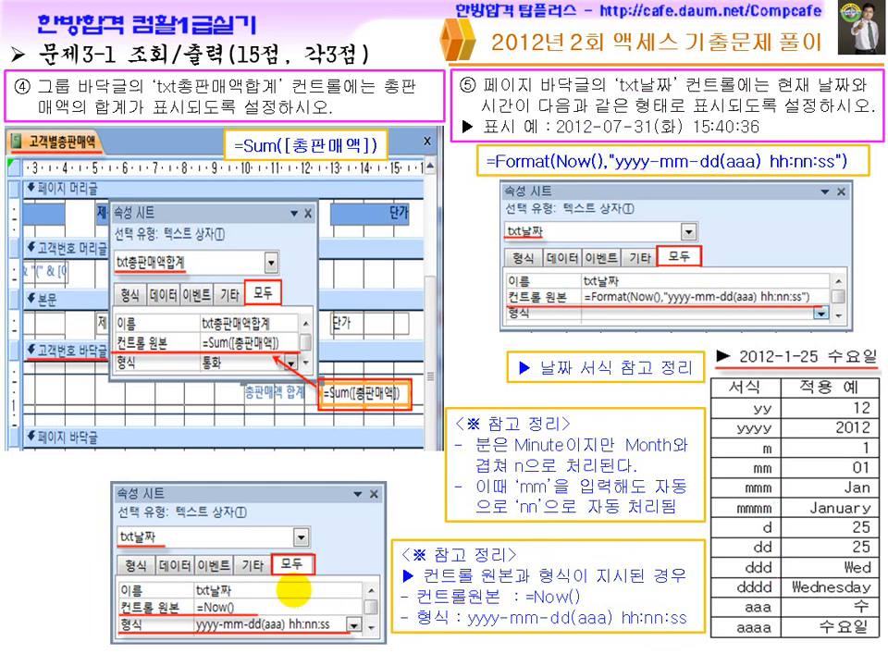
key("super")
left_click(580, 650)
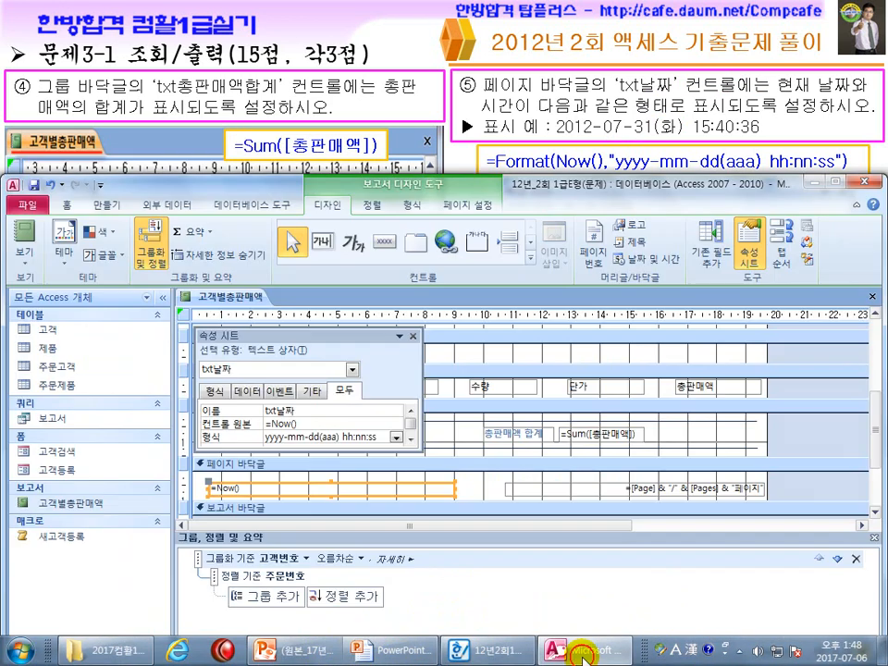
left_click(462, 650)
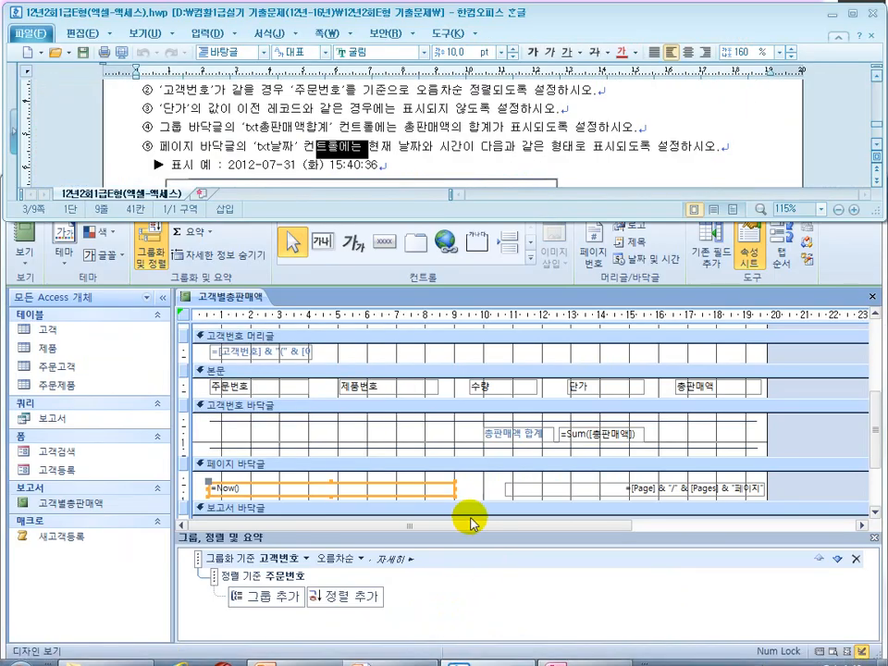
Clear the 형식 property of the txt날짜 text box in the 페이지 바닥글 section
double_click(377, 492)
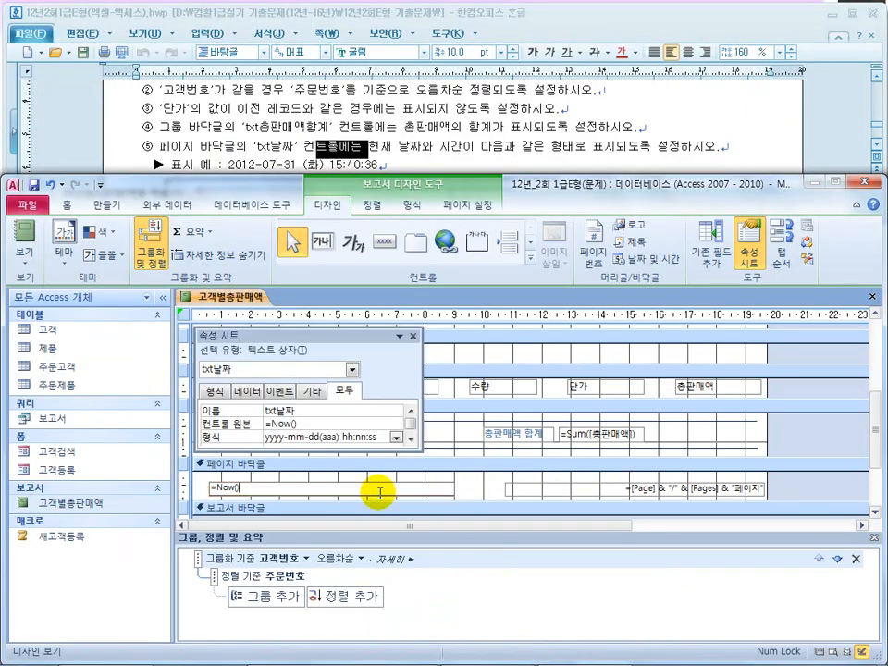
left_click(274, 437)
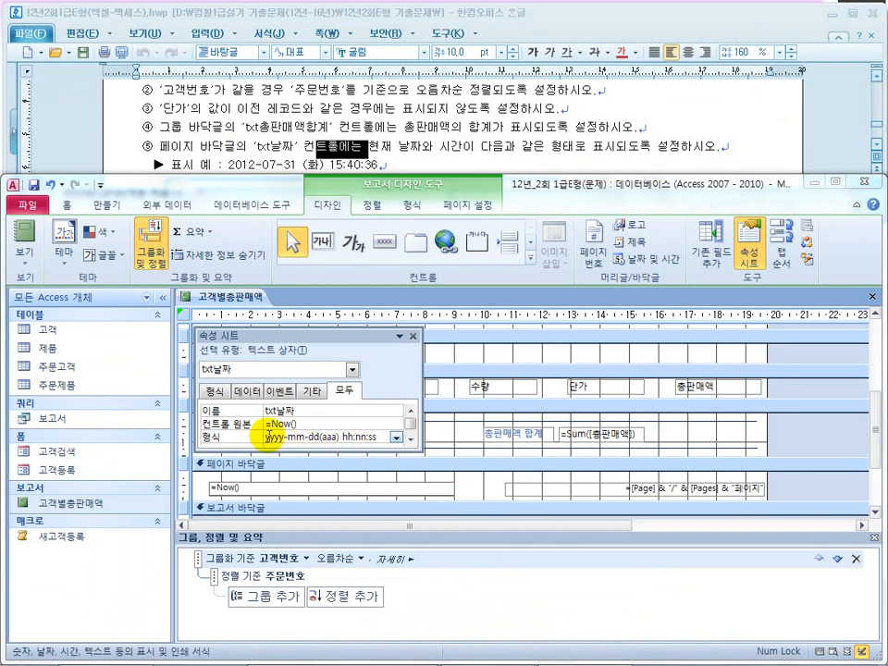
left_click_drag(270, 437, 386, 438)
key("Delete")
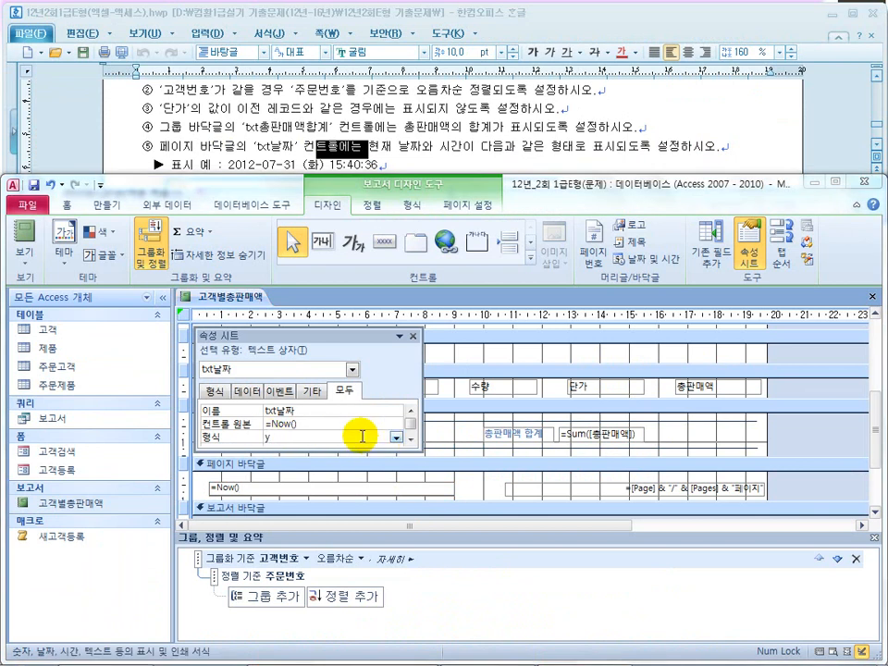
Replace the 컨트롤 원본 of txt날짜 with =Format(Now(),"yyyy-mm-dd(aaa) hh:nn:ss"), widening the property sheet for the long expression
left_click(308, 425)
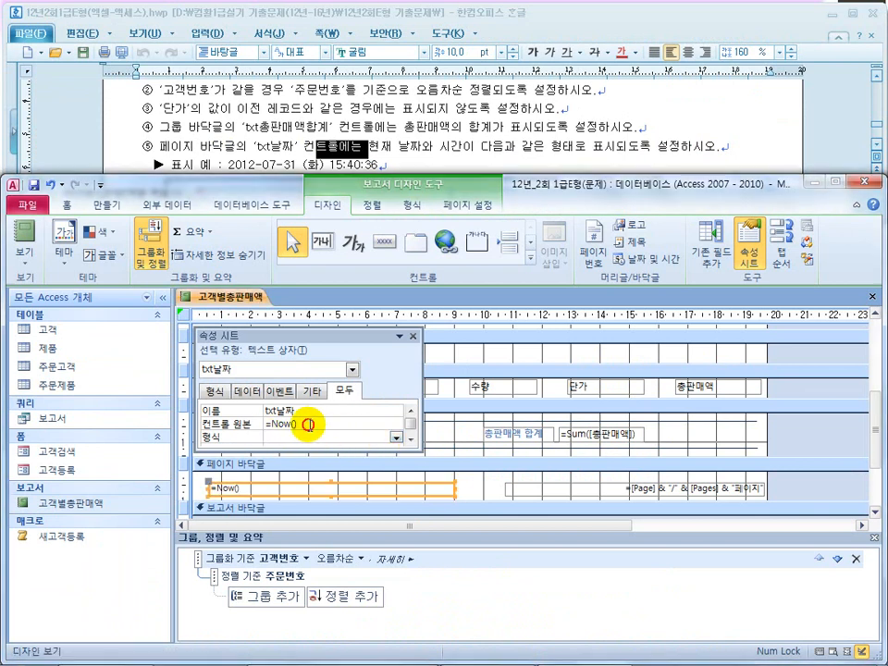
left_click(300, 424)
left_click_drag(300, 424, 268, 424)
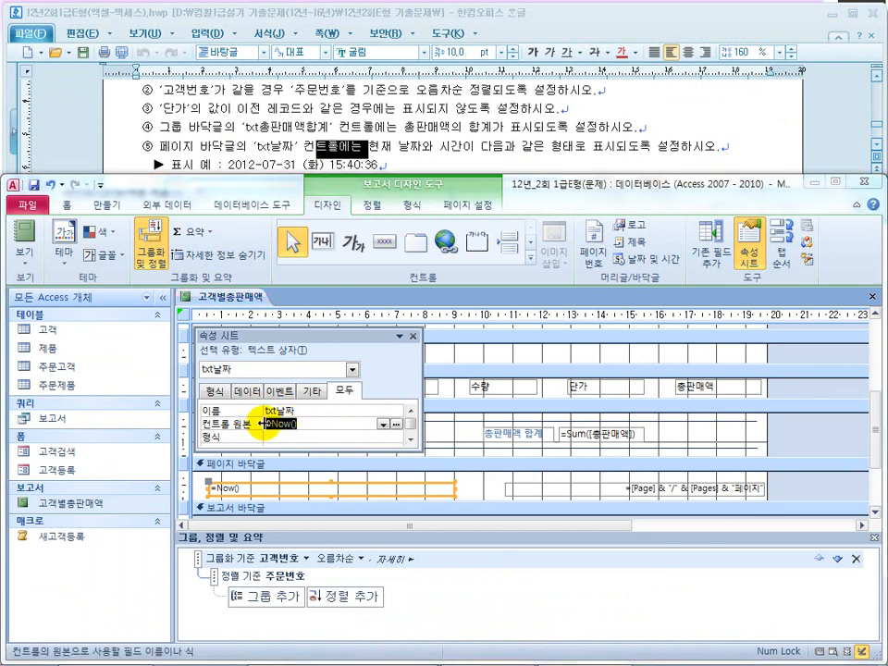
type("=form")
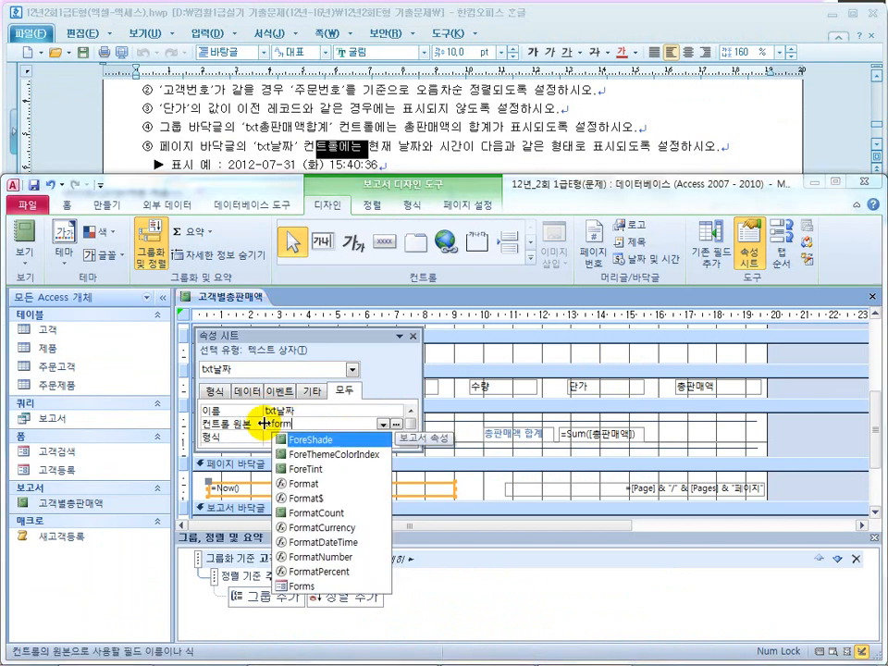
type("at(now(),\"\")")
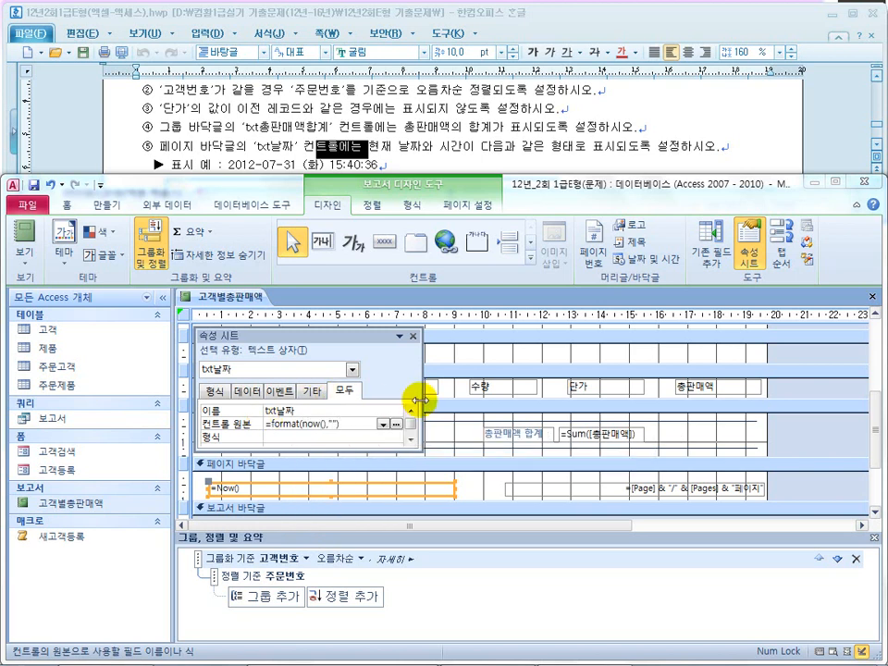
left_click_drag(417, 396, 586, 403)
left_click_drag(380, 422, 338, 423)
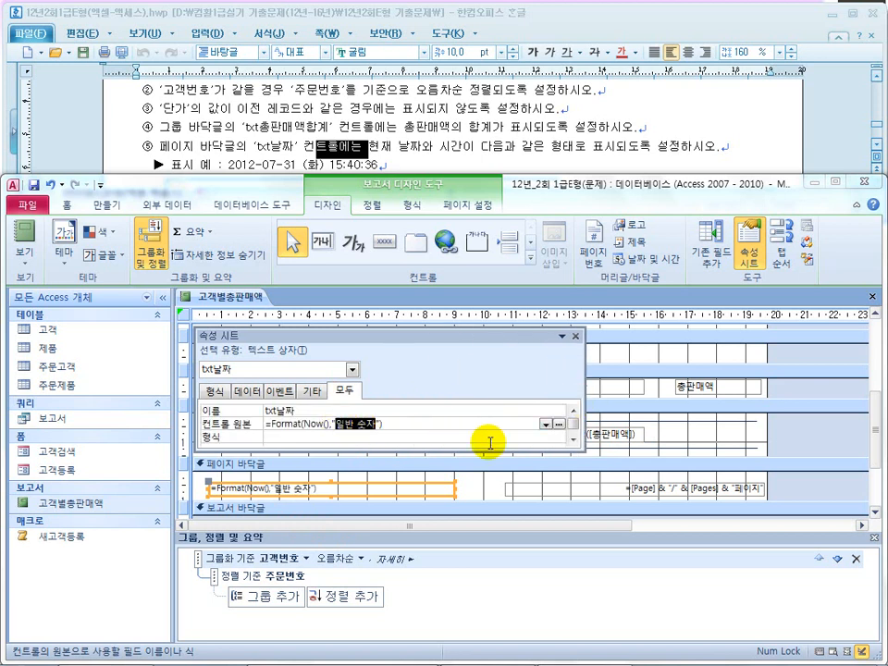
key("Delete")
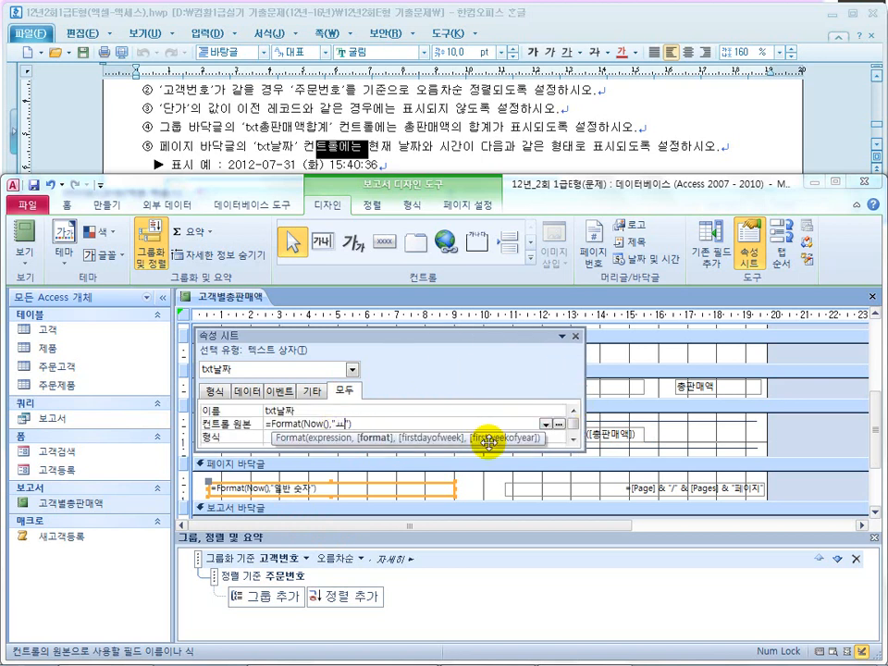
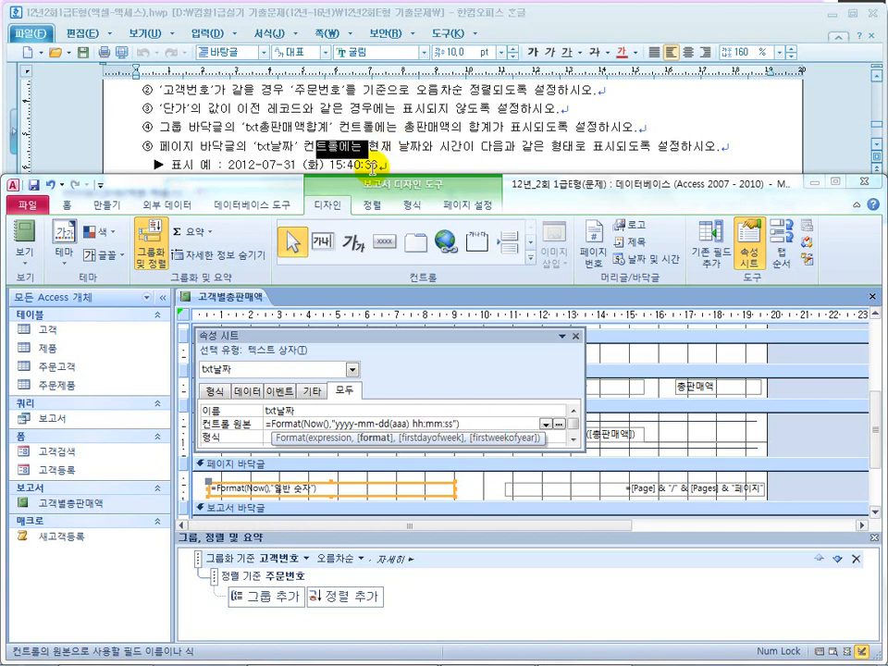
key("Return")
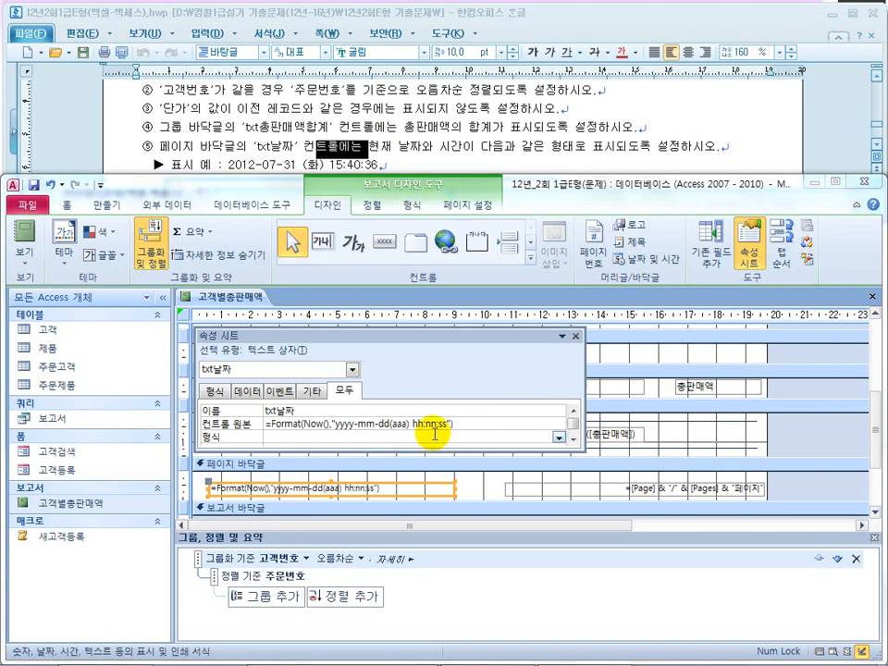
Preview the report for printing and check its footer date and group totals against items ④ and ⑤ of the exam document
left_click(25, 255)
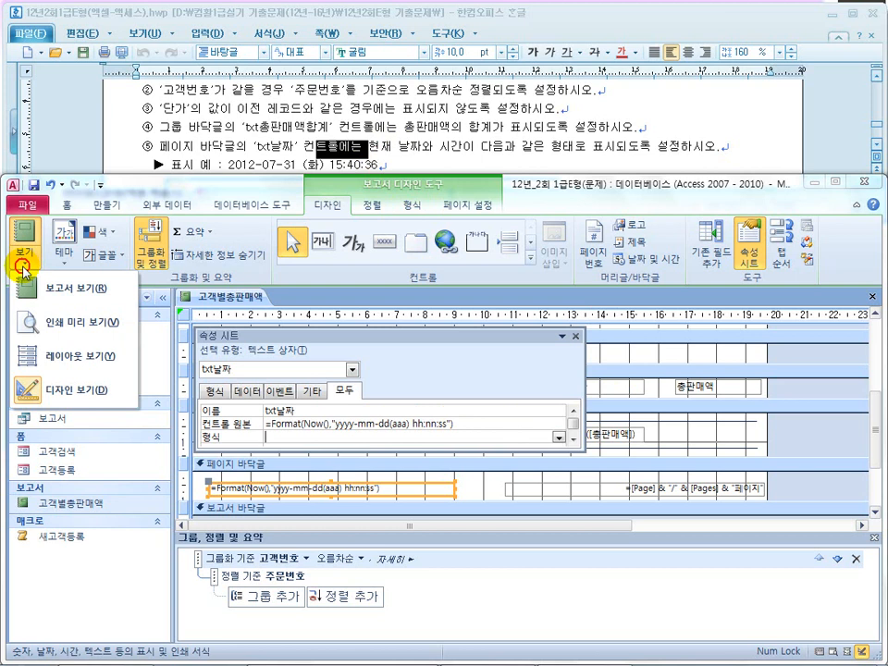
left_click(64, 325)
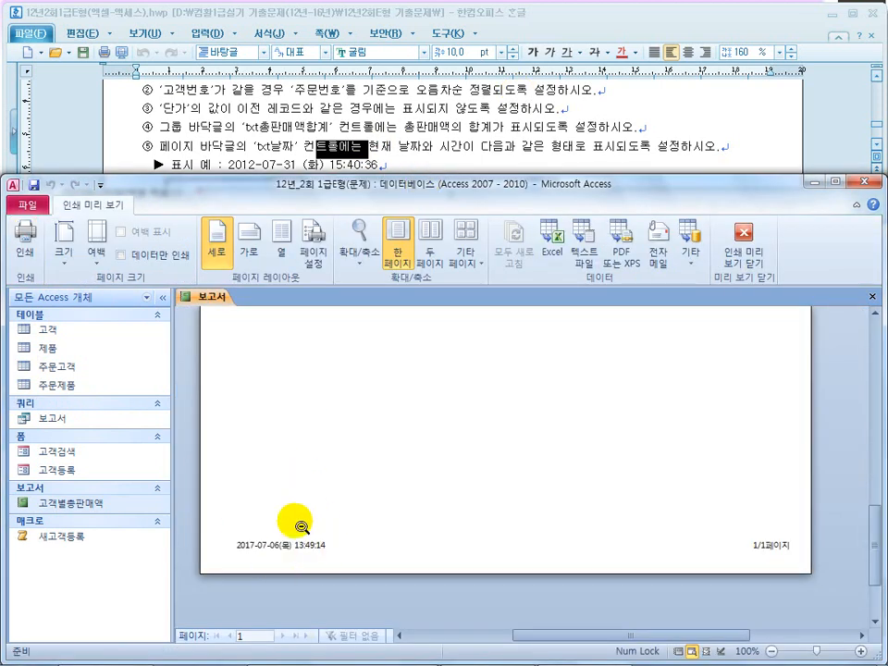
scroll(314, 555, "up", 10)
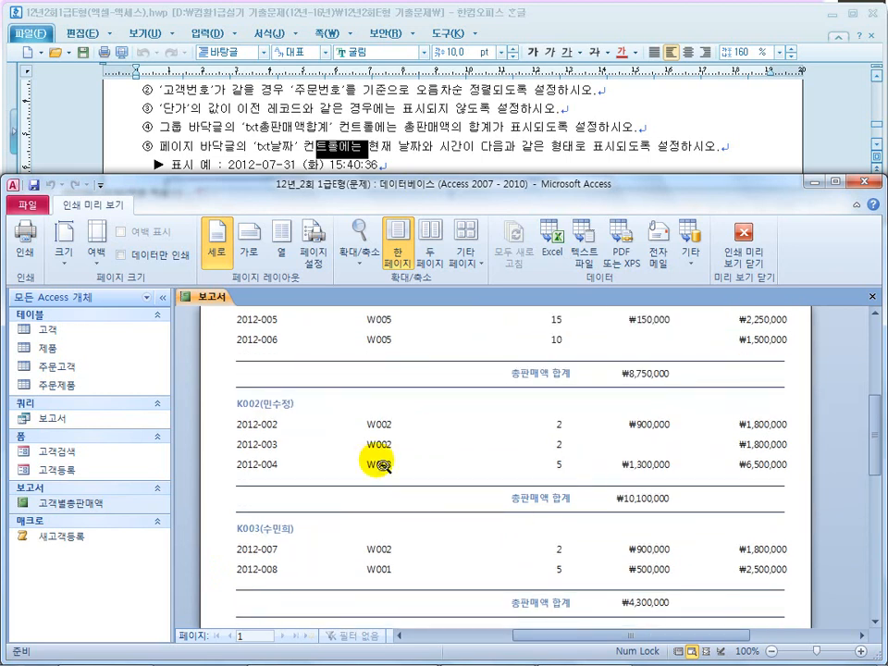
left_click(512, 127)
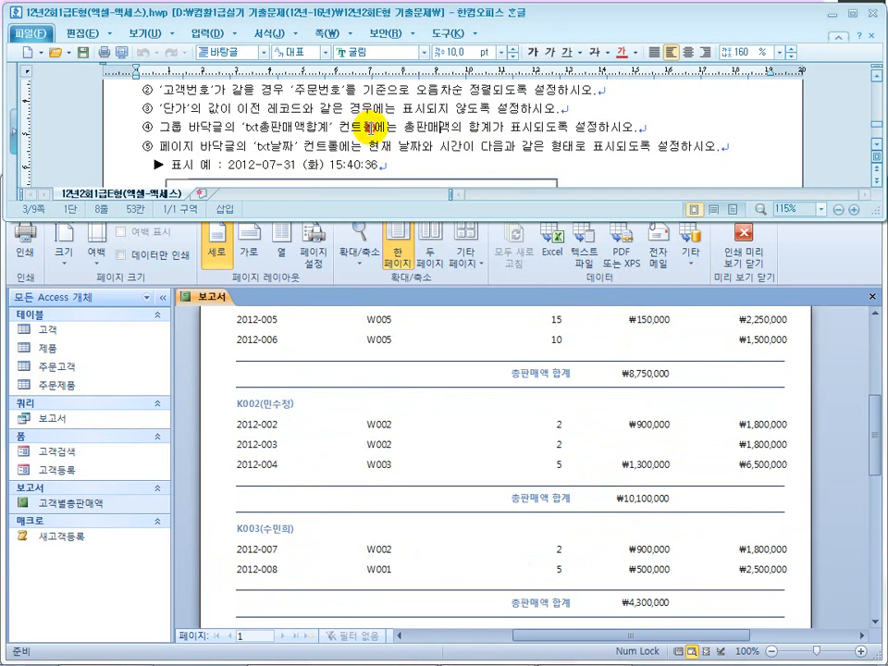
left_click_drag(374, 127, 557, 127)
left_click(670, 146)
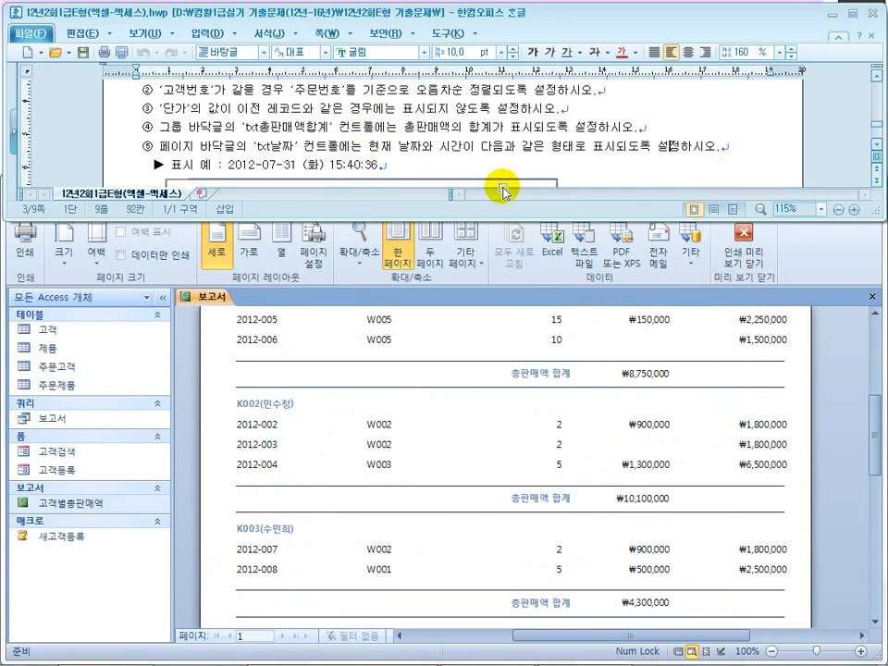
Leave the print preview and close the property sheet and the 고객별총판매액 report, saving its changes
left_click(735, 257)
left_click(735, 257)
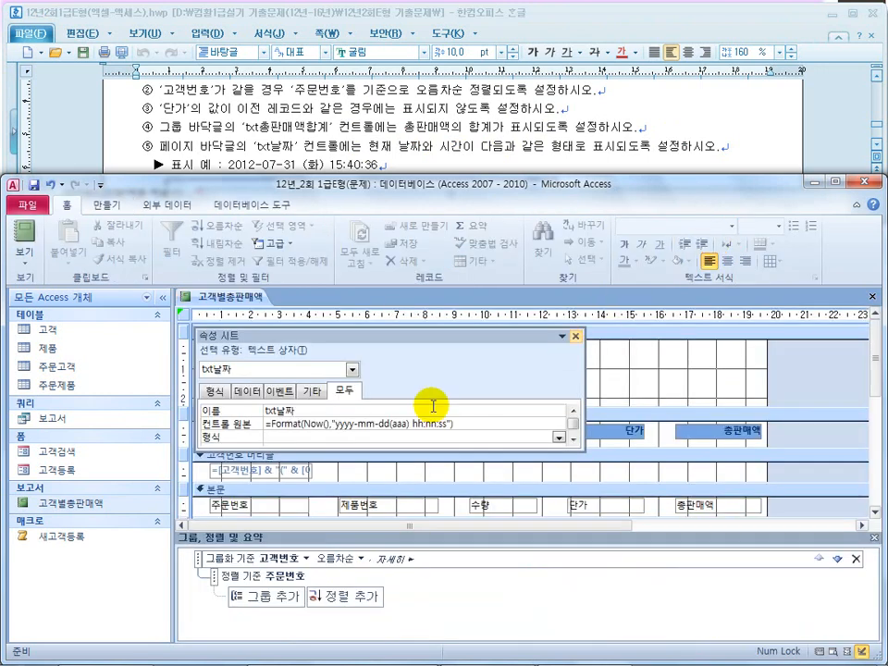
left_click(575, 341)
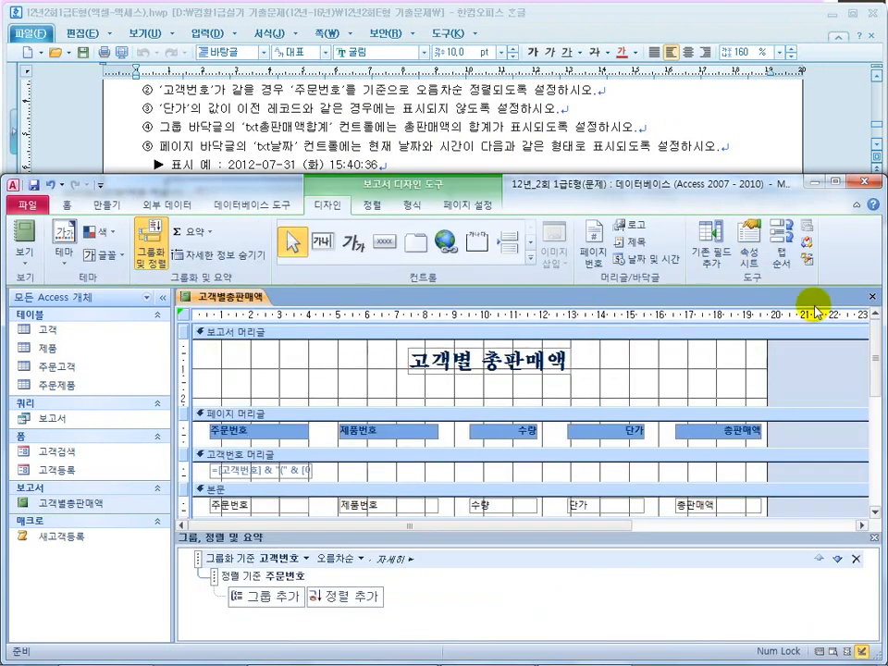
left_click(871, 296)
left_click(297, 378)
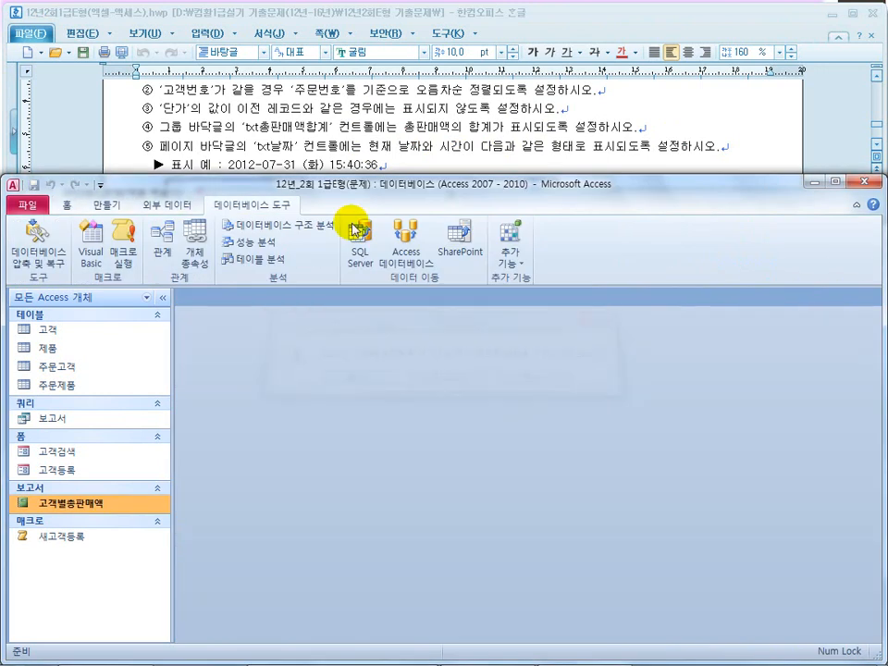
Read question 2 in the exam document on the 고객검색 form's cmd검색 control and its Filter, FilterOn event procedure
left_click(373, 139)
scroll(369, 159, "down", 5)
scroll(369, 159, "down", 5)
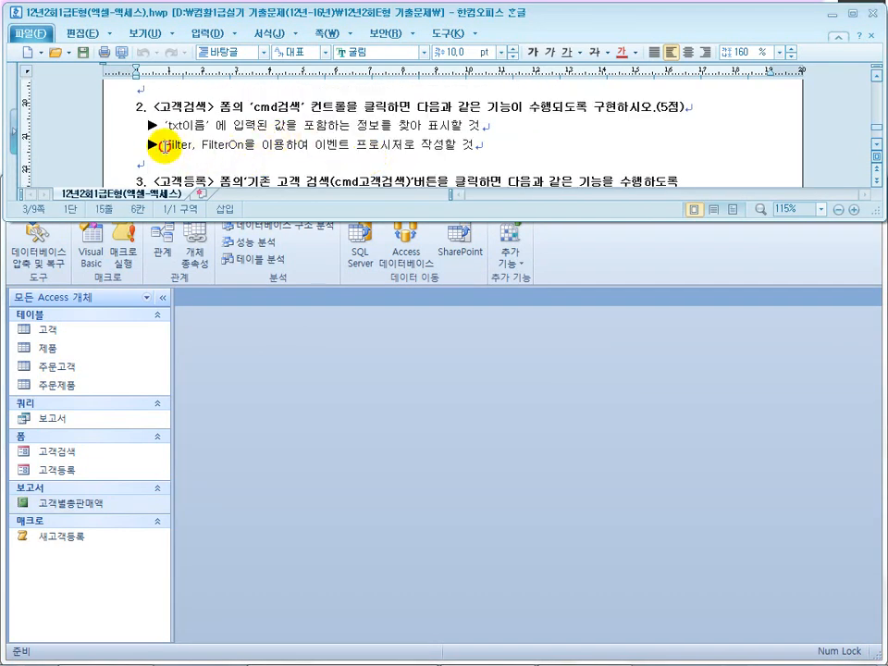
left_click_drag(164, 144, 248, 146)
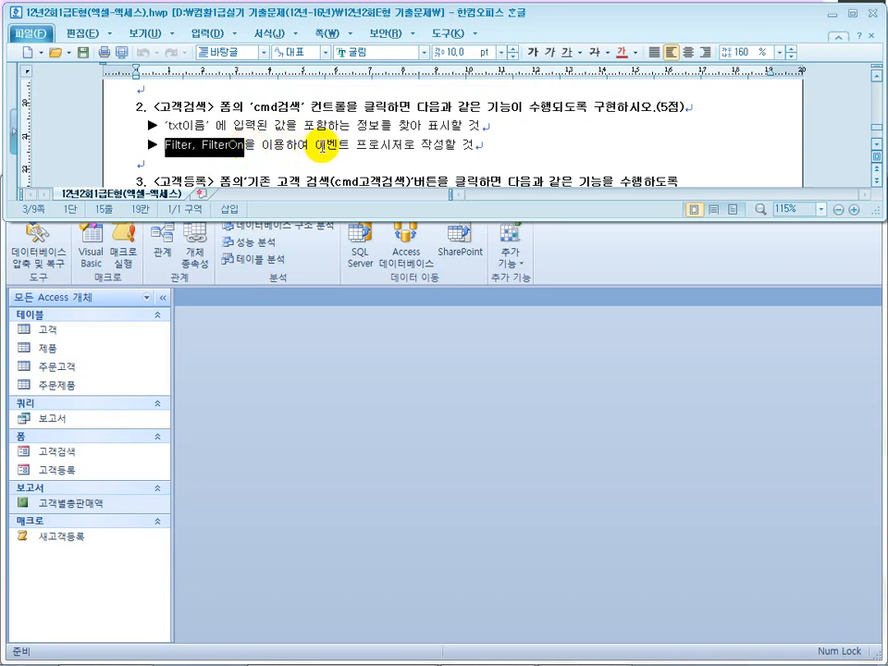
left_click(322, 147)
left_click_drag(322, 147, 161, 147)
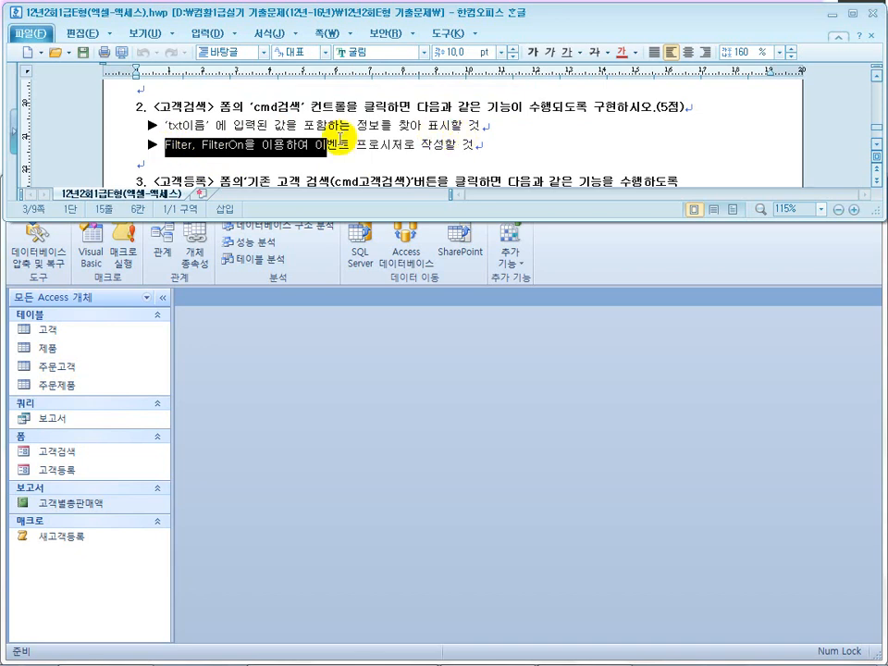
left_click(182, 143)
Open the 고객검색 form in Design View and check the 검색 button's 이름 in its properties
left_click(308, 386)
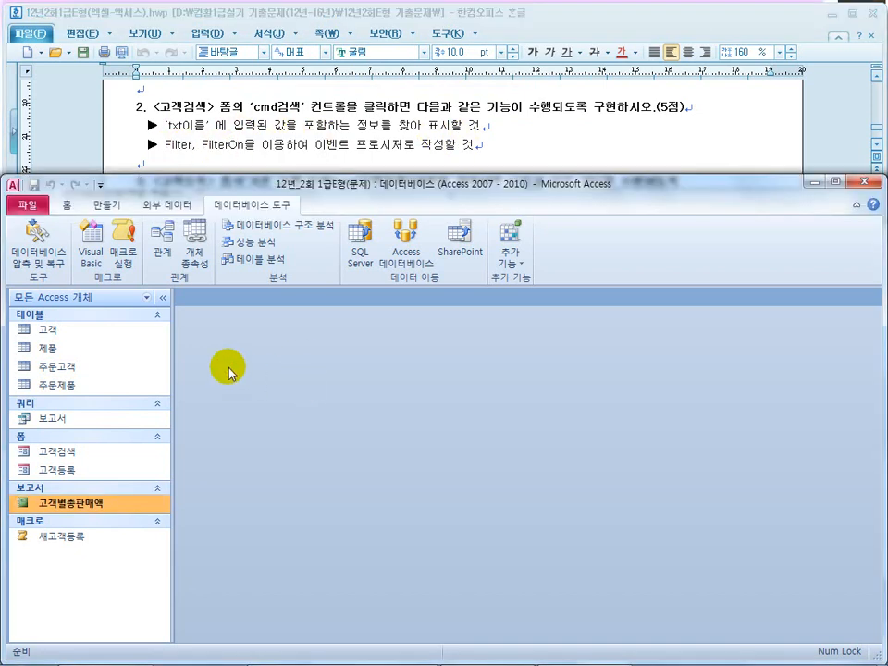
right_click(75, 455)
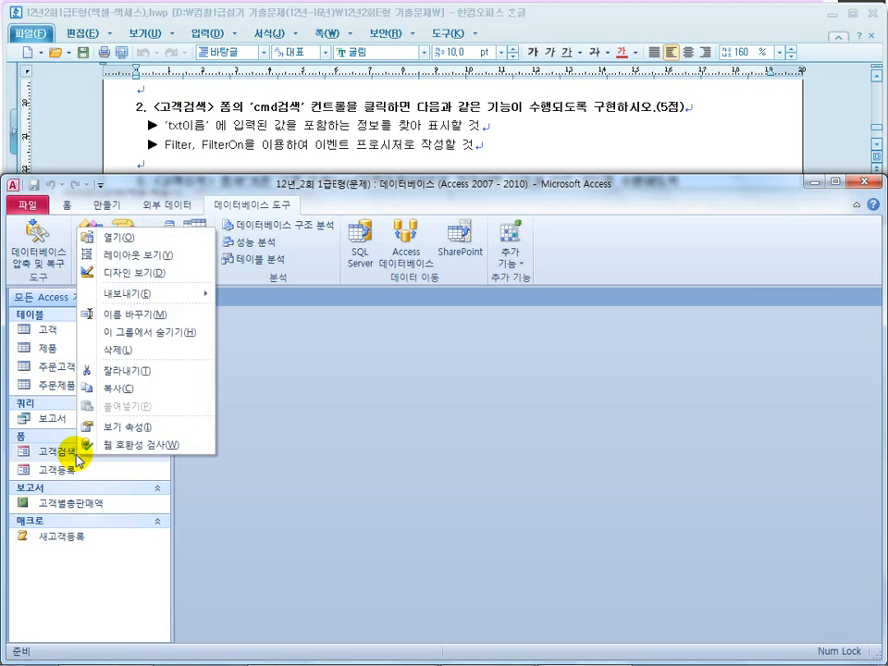
left_click(141, 278)
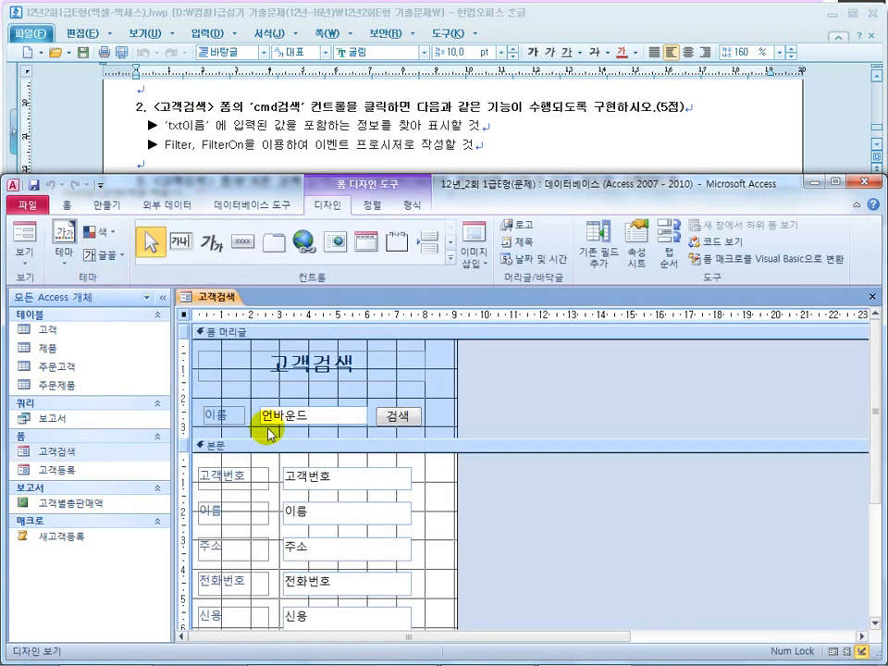
left_click(388, 416)
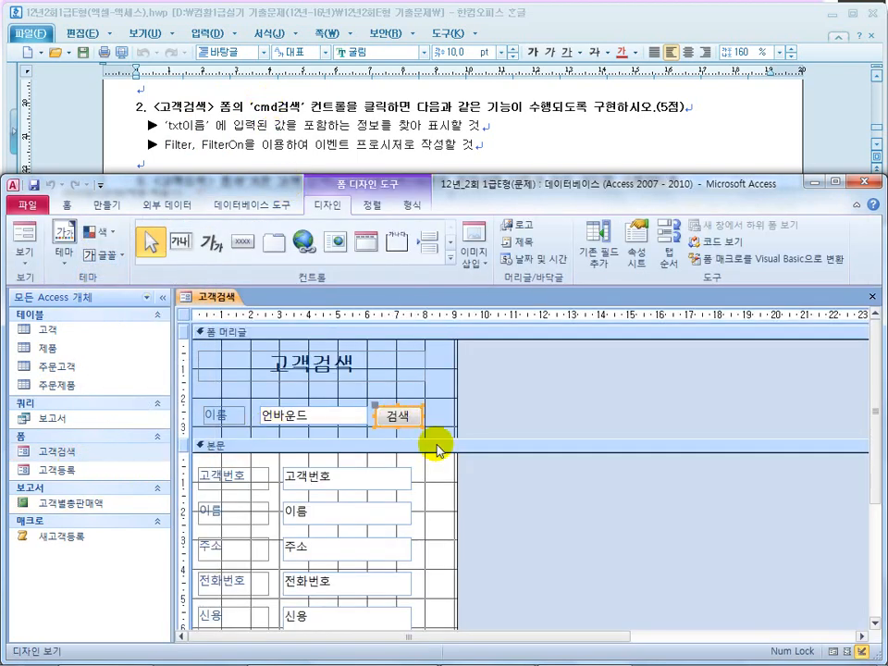
right_click(410, 426)
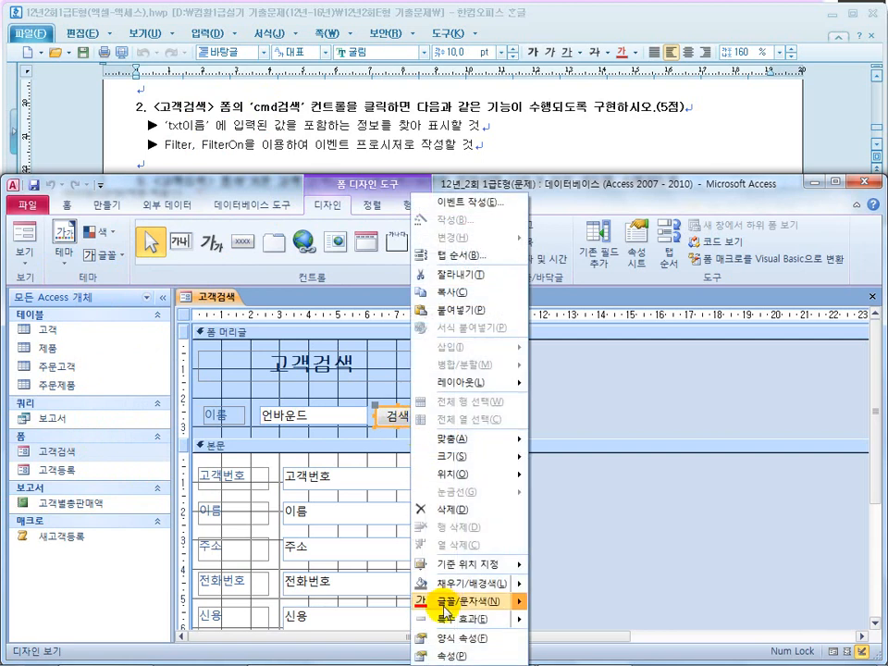
left_click(435, 655)
left_click(236, 410)
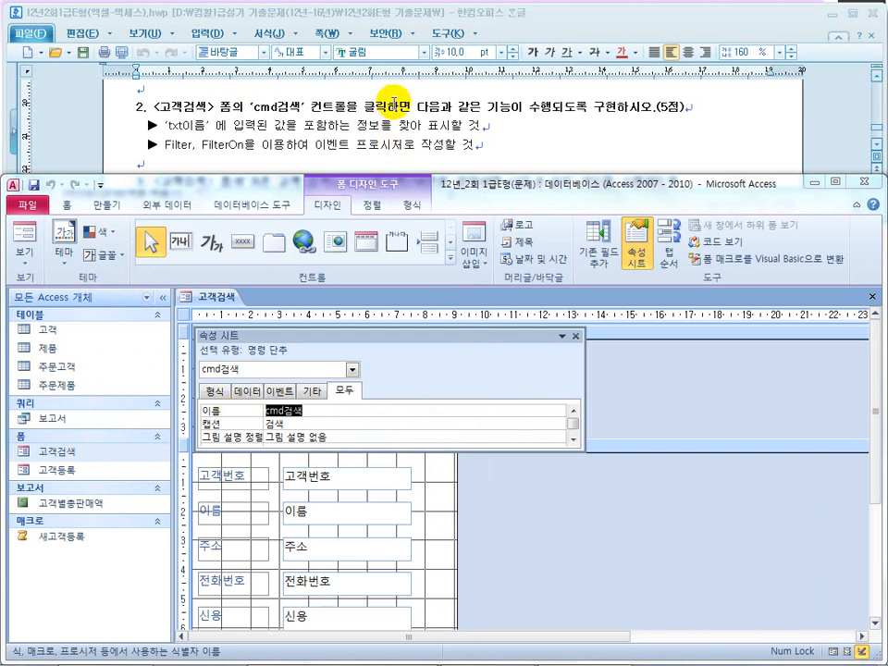
left_click(575, 336)
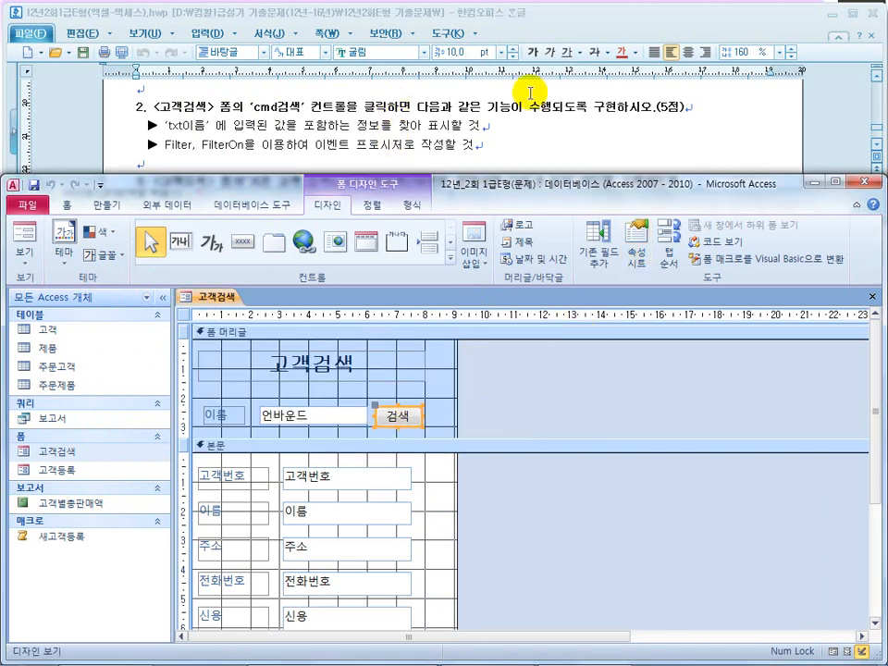
Reread question 2's requirements for the cmd검색 event procedure, including the use of Filter and FilterOn
left_click_drag(511, 108, 625, 103)
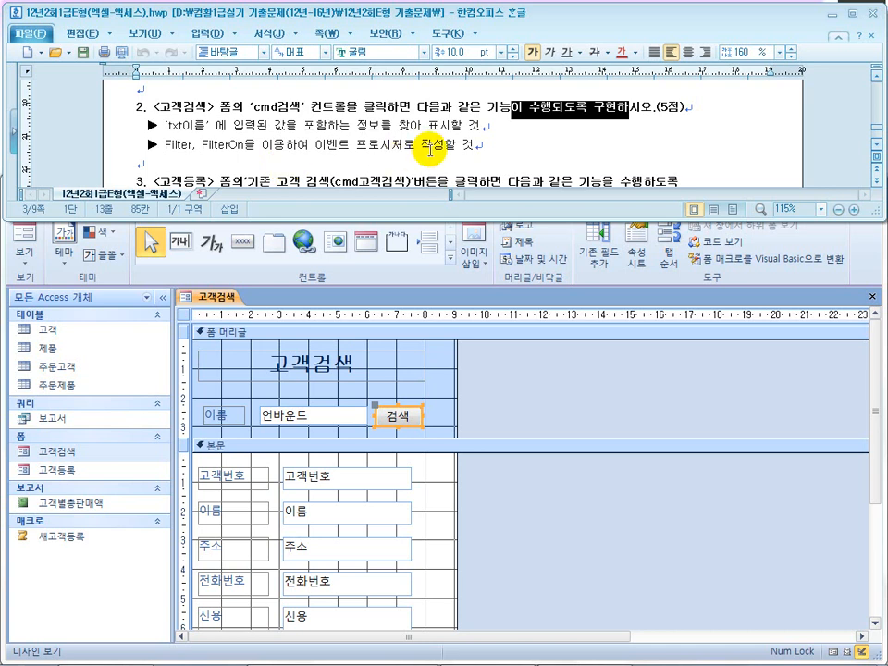
left_click_drag(430, 148, 320, 145)
left_click_drag(255, 145, 167, 145)
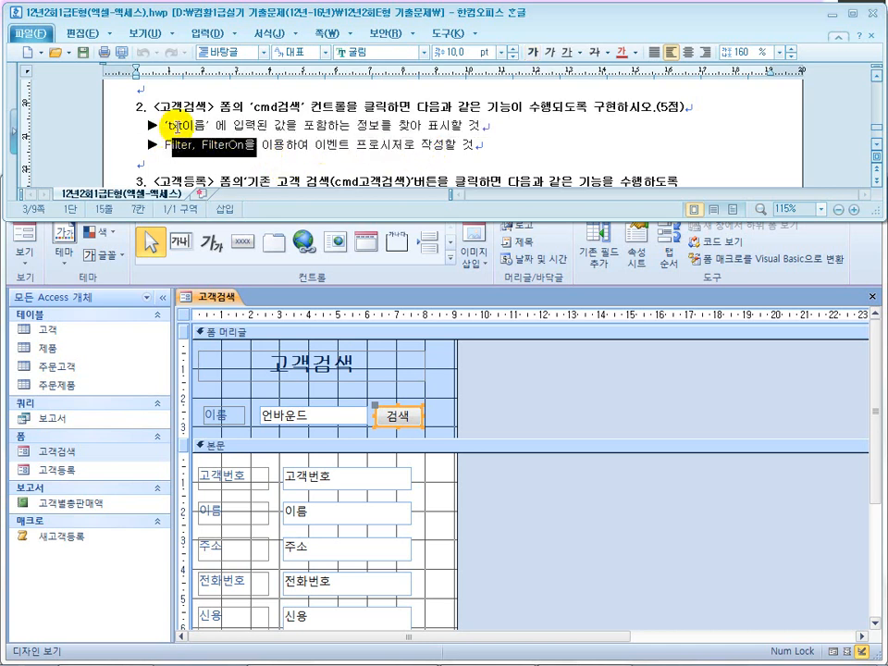
Check the 이름 property of the unbound text box in the form header, then reread the exam's condition on matching contained values
left_click(323, 416)
right_click(323, 416)
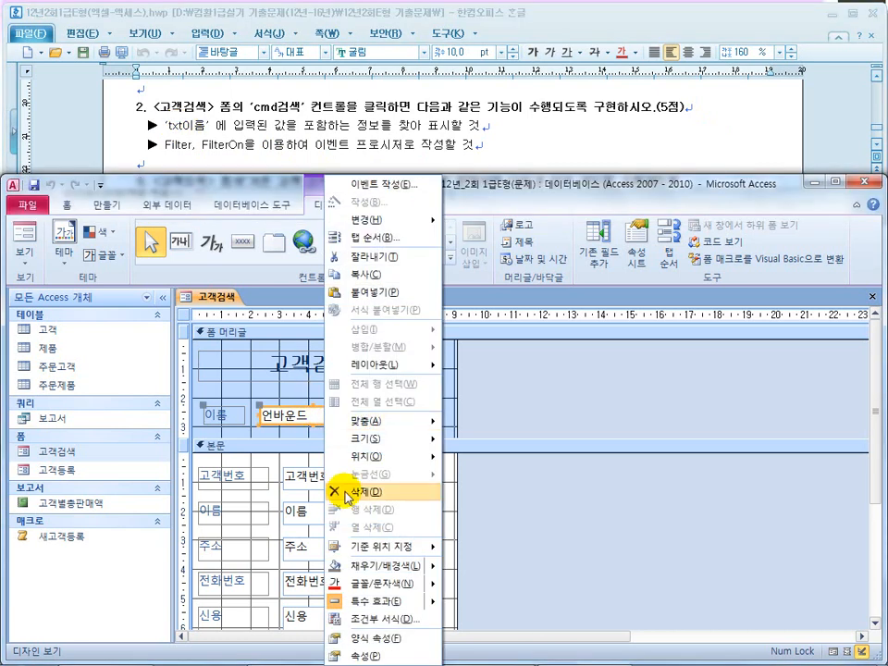
left_click(340, 653)
left_click(226, 412)
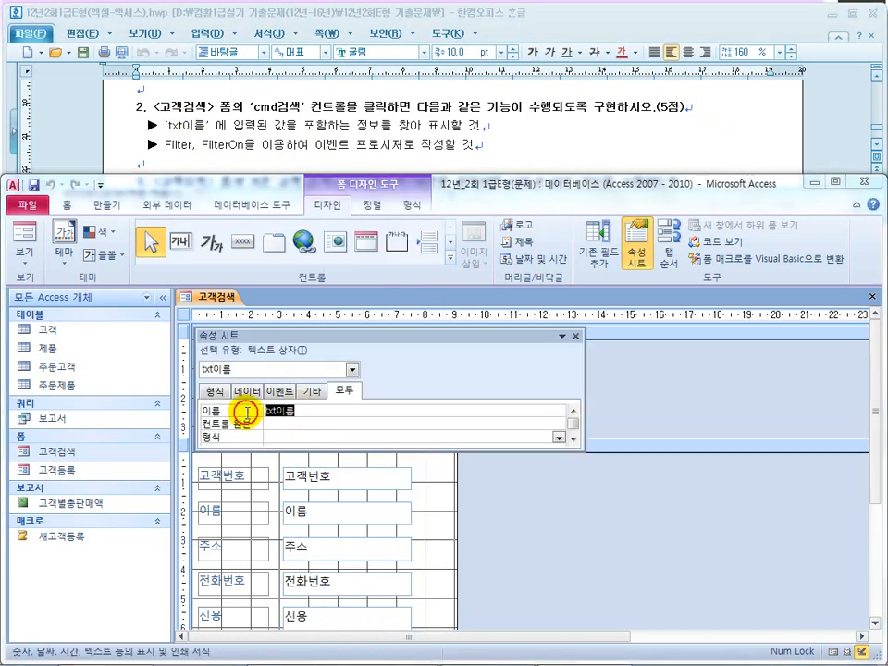
left_click_drag(195, 398, 433, 400)
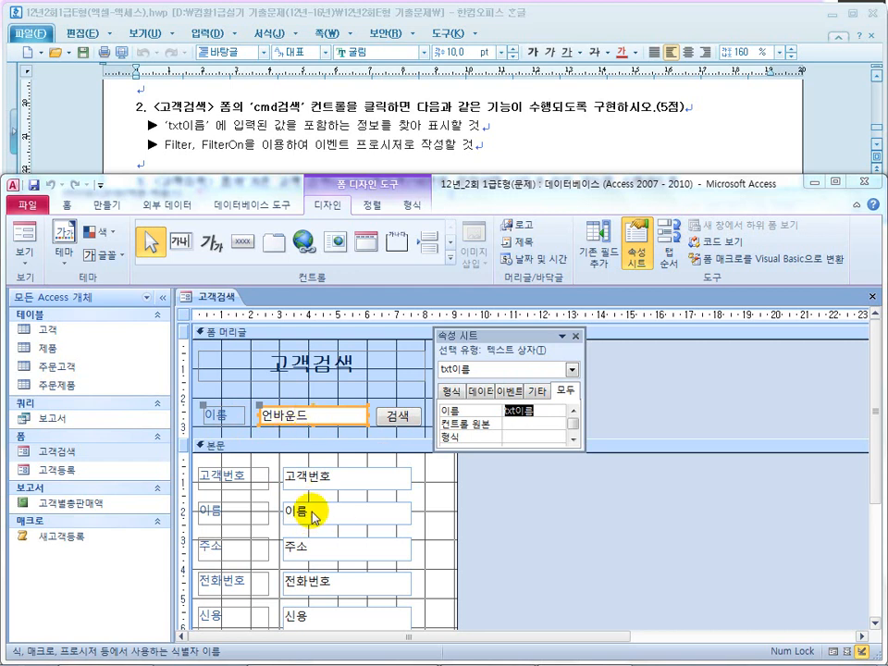
left_click(534, 415)
left_click(481, 412)
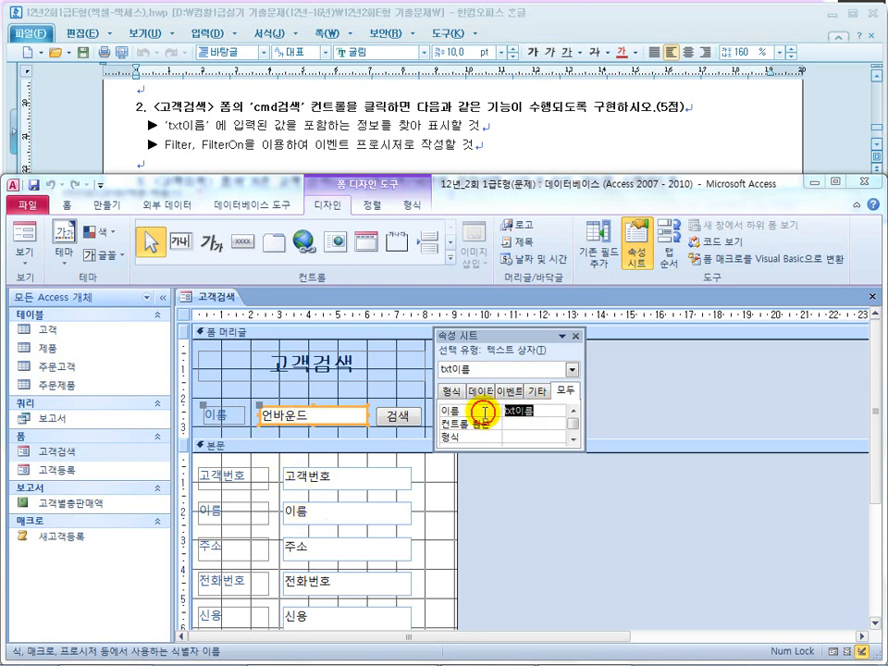
left_click(575, 336)
left_click_drag(245, 127, 356, 126)
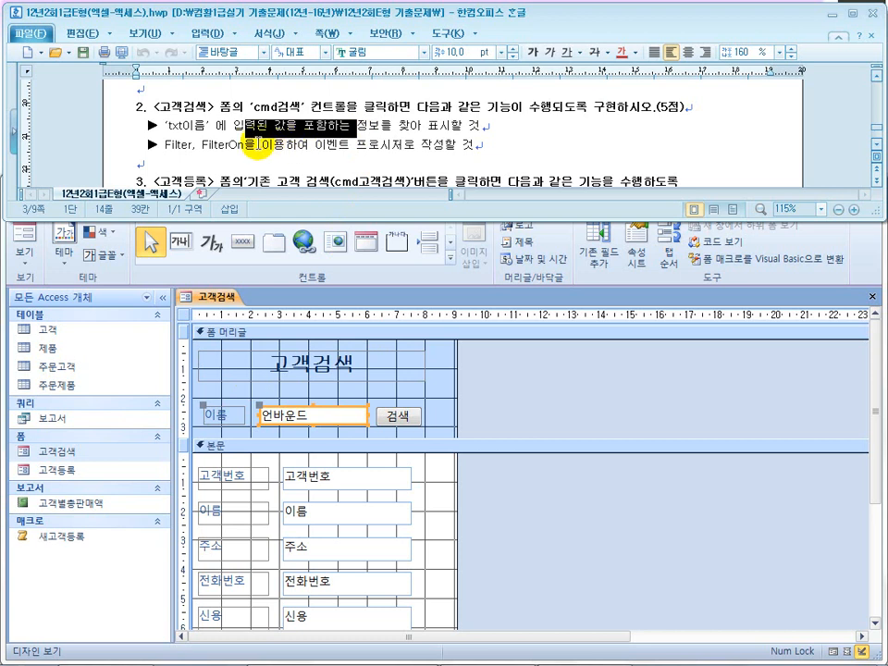
Create a Click event procedure for the 검색 button with the 코드 작성기
left_click(401, 418)
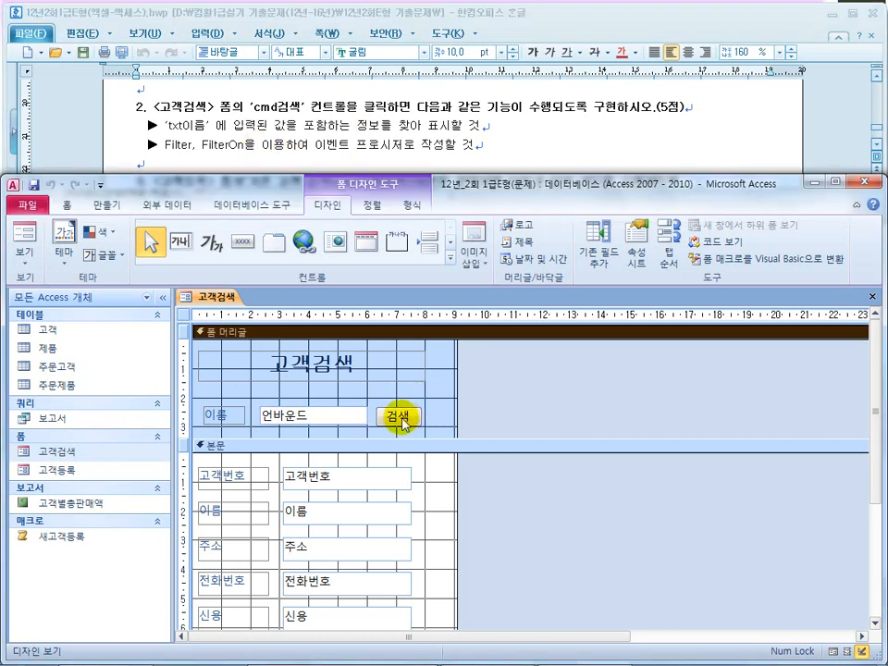
left_click(400, 418)
right_click(400, 418)
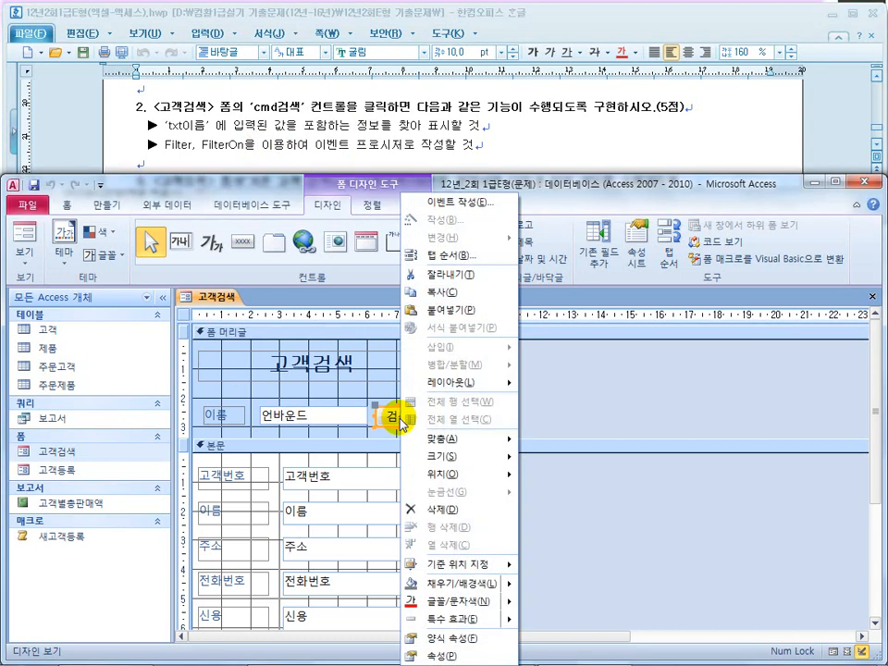
left_click(428, 204)
left_click(382, 318)
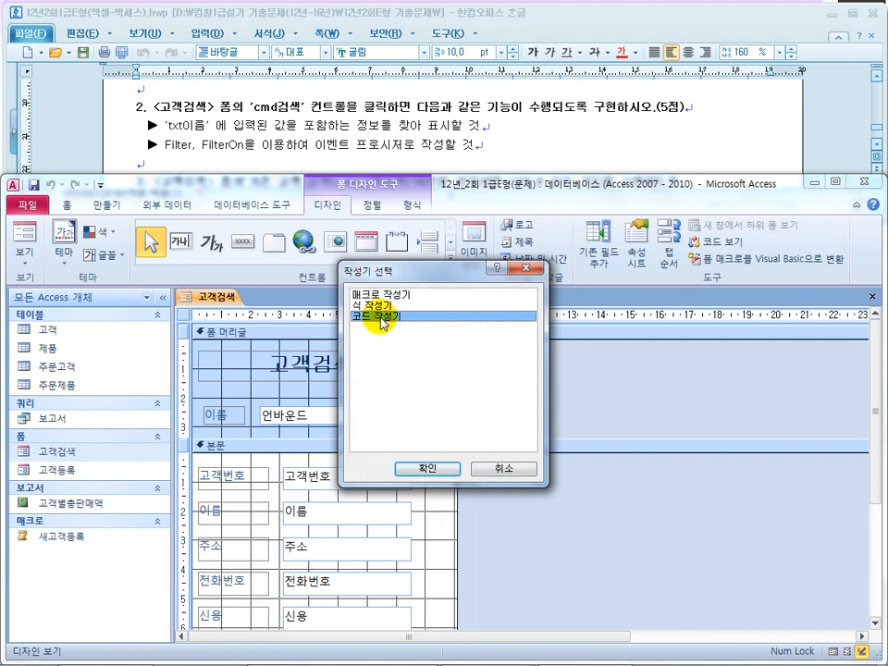
left_click(429, 469)
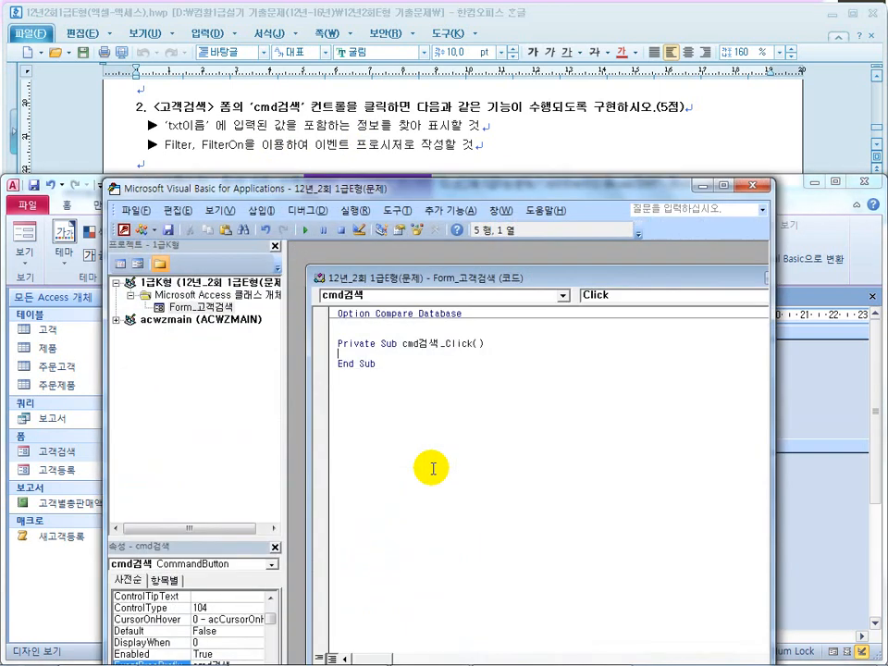
left_click(476, 344)
left_click_drag(476, 344, 429, 344)
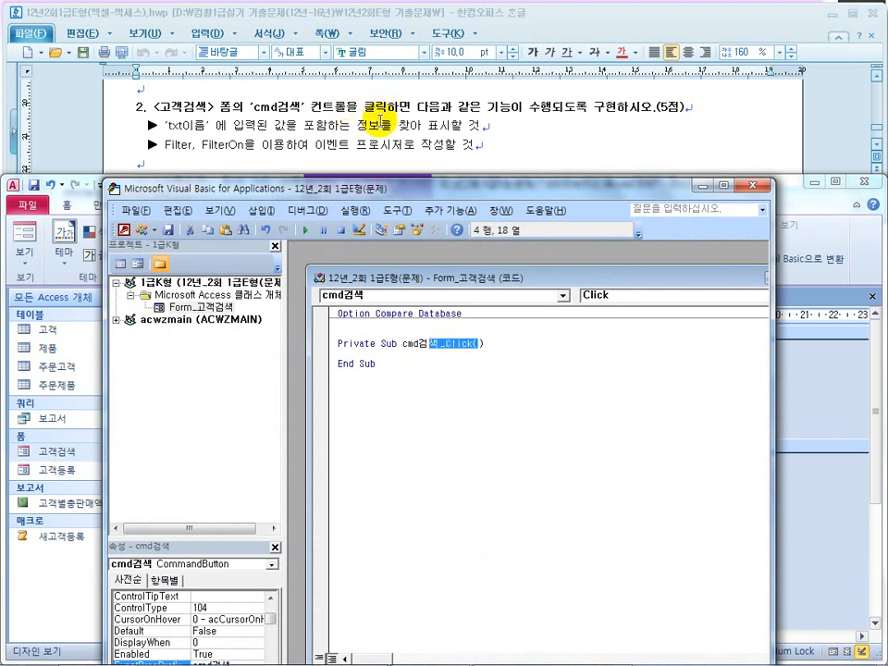
Add an indented Me.Filter = "" line to the cmd검색_Click procedure and start a new line below it
left_click(347, 354)
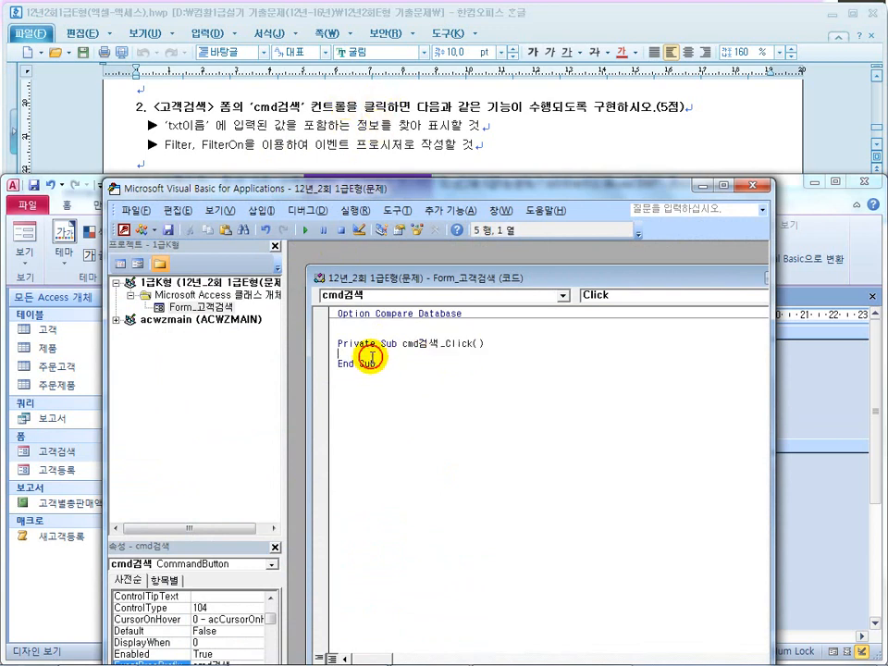
key("Tab")
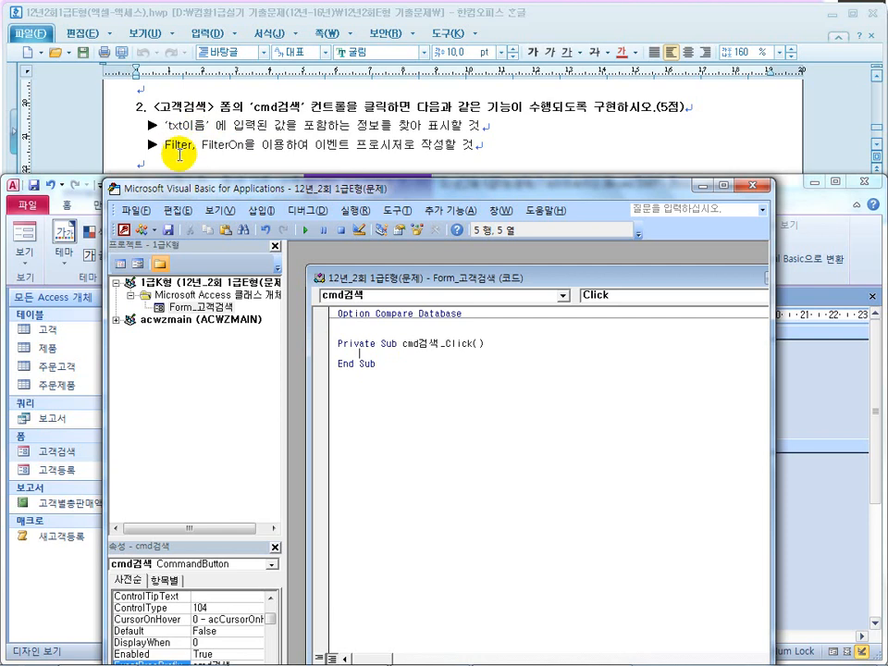
type("me.filet")
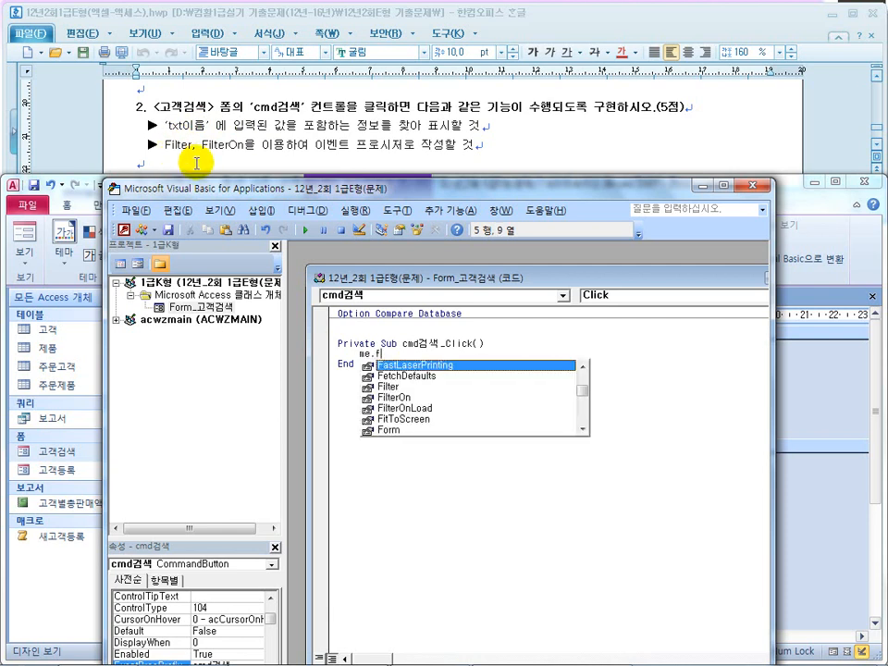
key("BackSpace")
key("BackSpace")
type("tre")
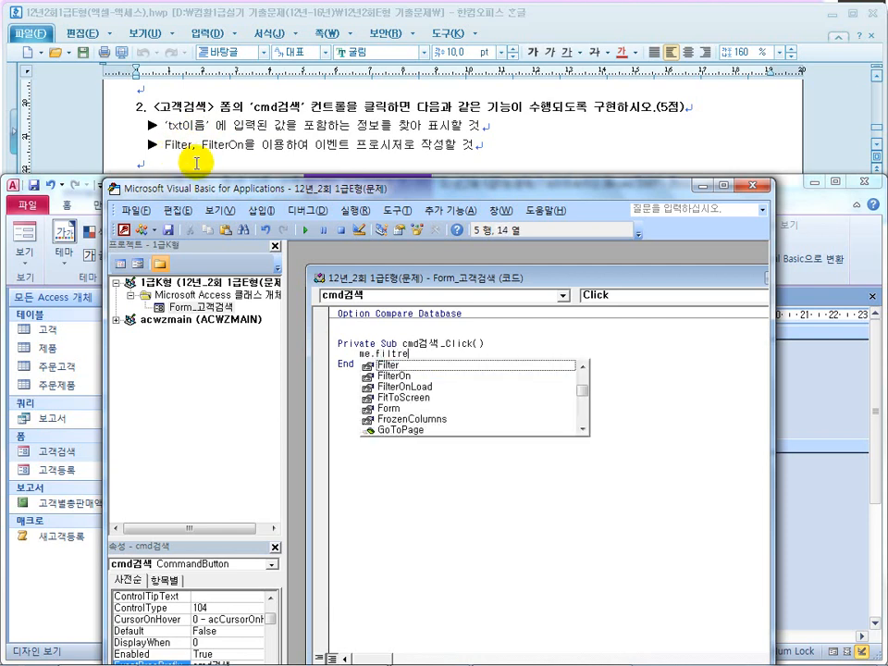
key("BackSpace")
key("BackSpace")
type("er = ")
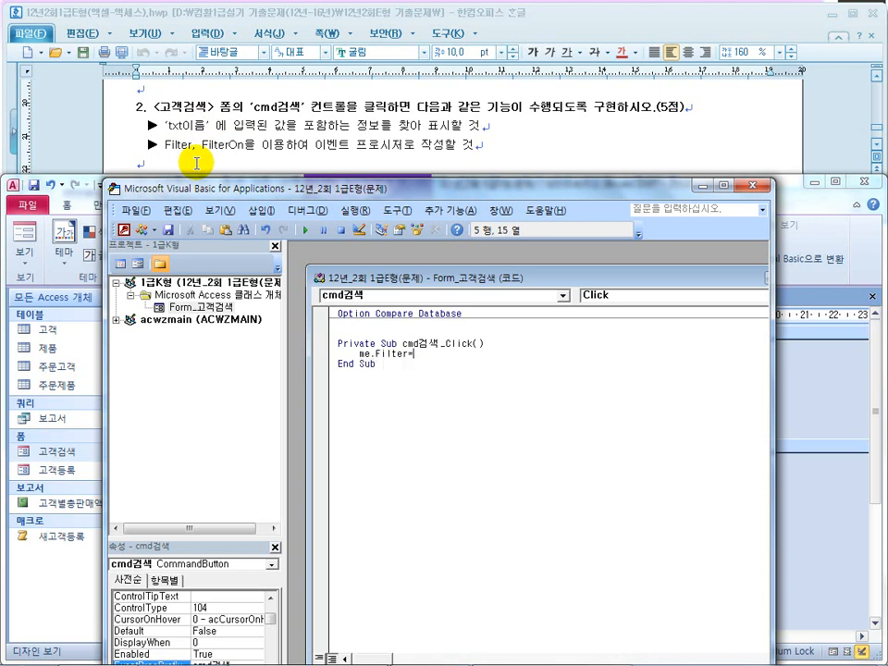
type("\"\"")
key("Return")
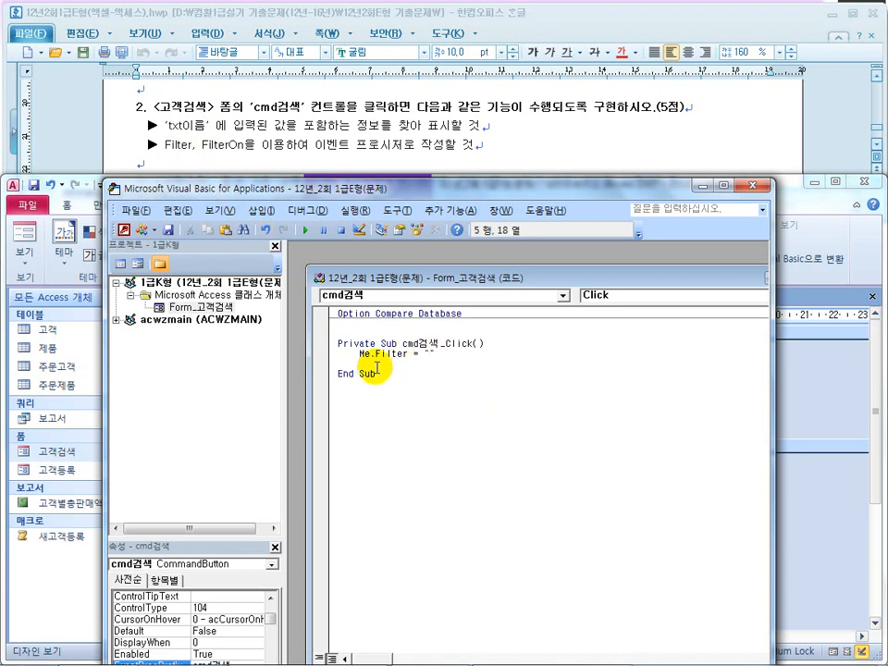
Add the line Me.FilterOn = True below the Me.Filter line
type("me.filterOn=tr")
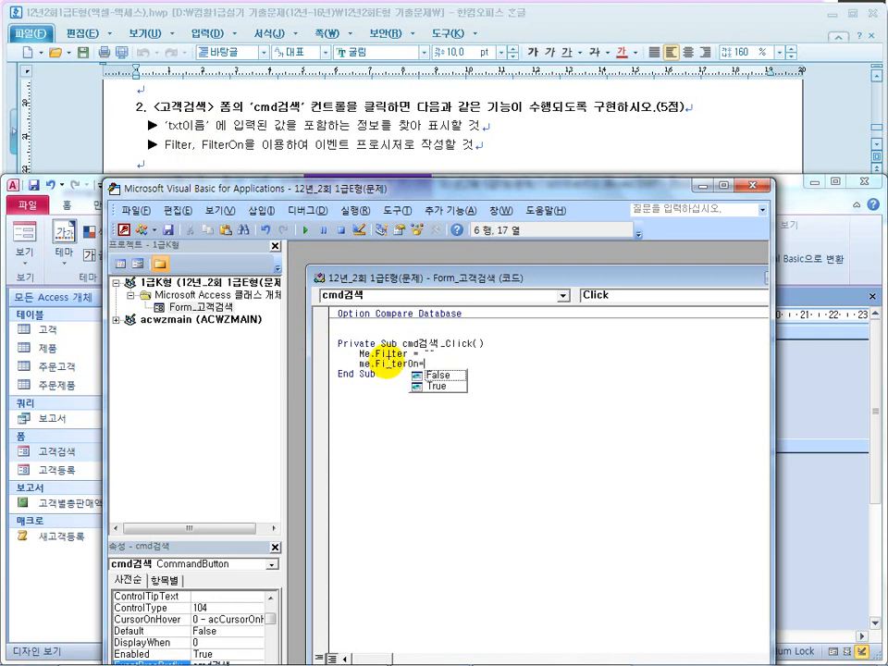
left_click(396, 380)
left_click(429, 353)
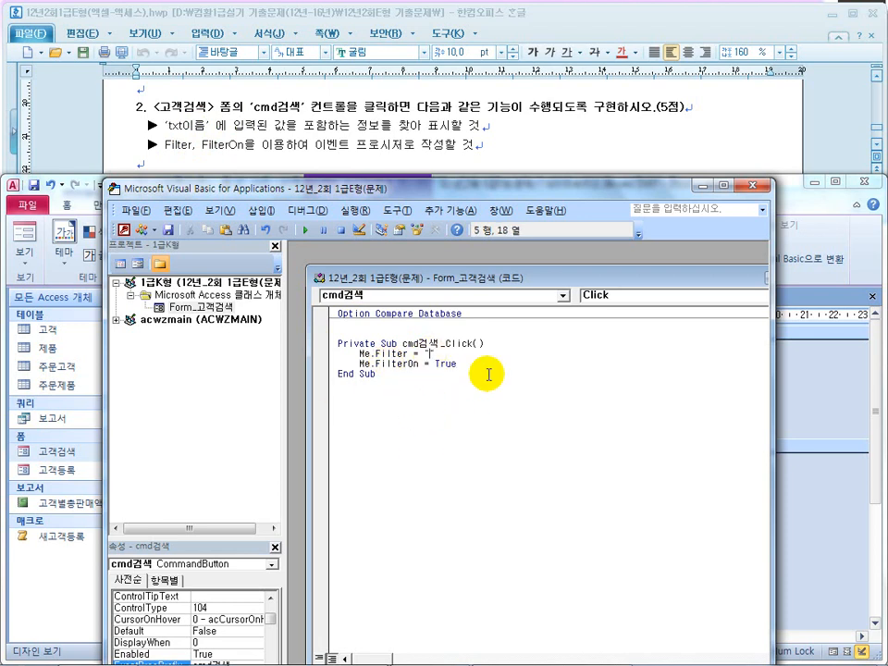
left_click_drag(459, 364, 337, 354)
left_click(441, 381)
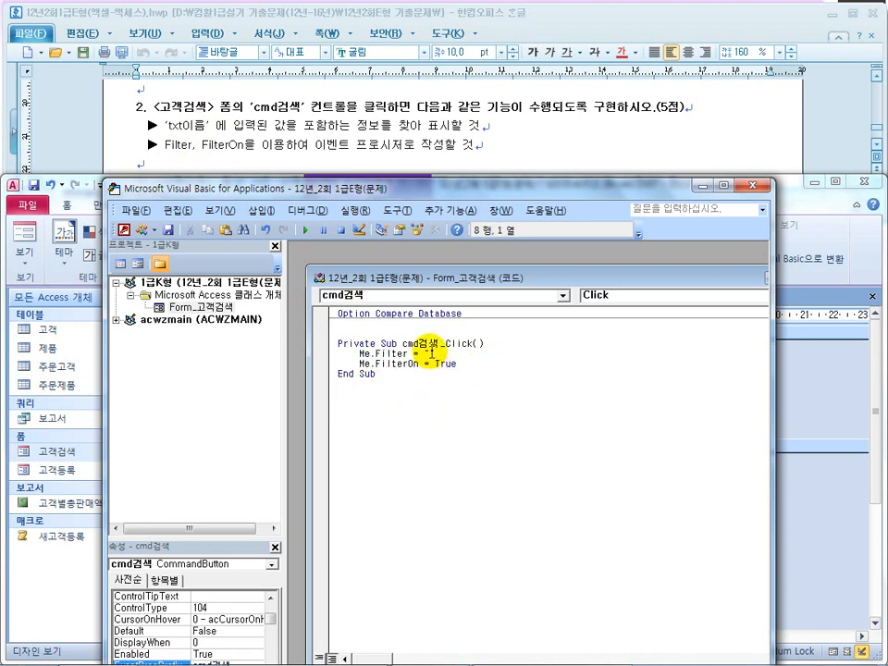
Write the Me.Filter condition comparing the 이름 field with the text box, joining the string as "이름='" & txt이름
left_click(429, 353)
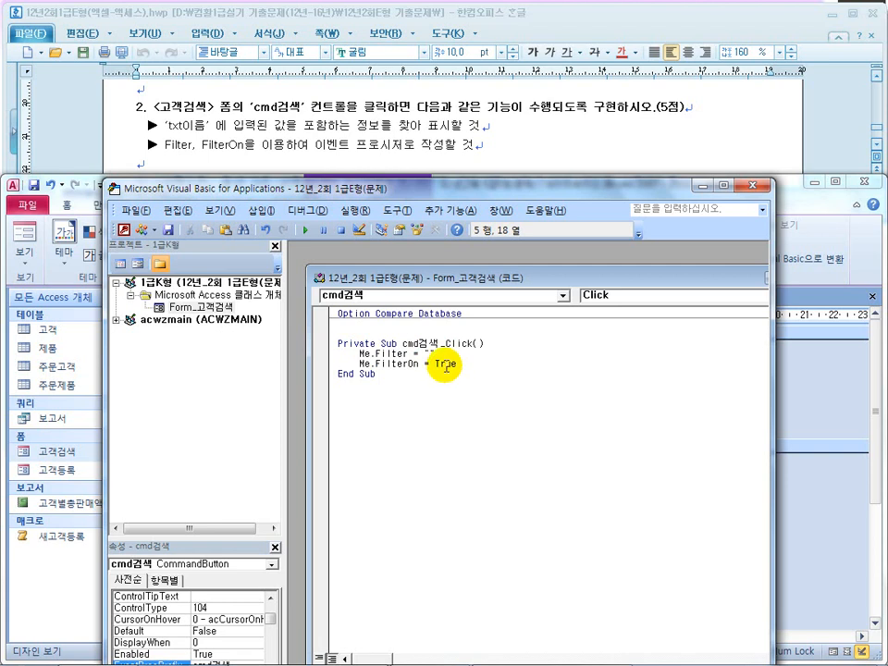
left_click_drag(376, 185, 399, 454)
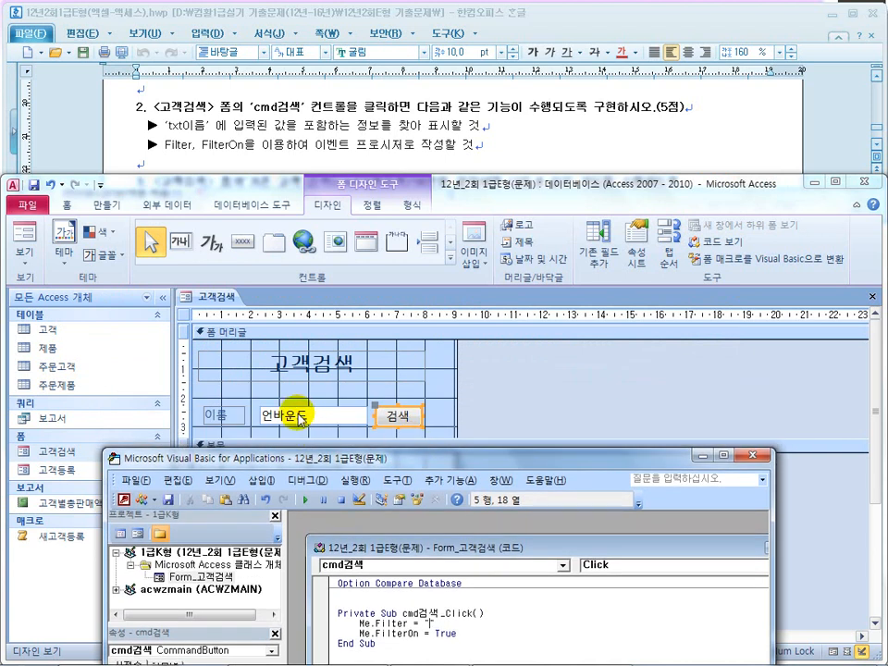
left_click_drag(373, 465, 443, 273)
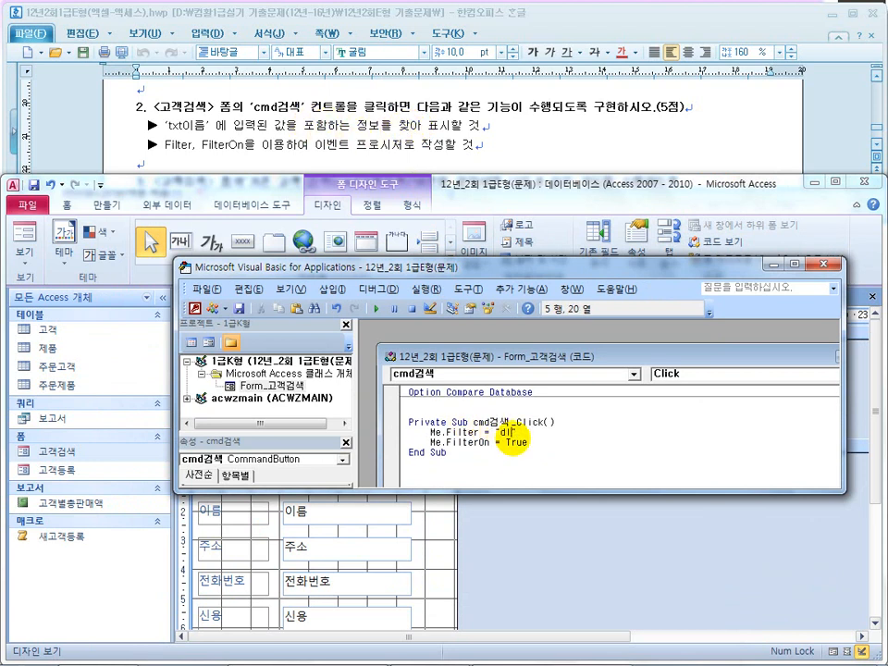
type("이름")
left_click(555, 453)
left_click_drag(563, 432, 528, 432)
left_click(529, 432)
type("'")
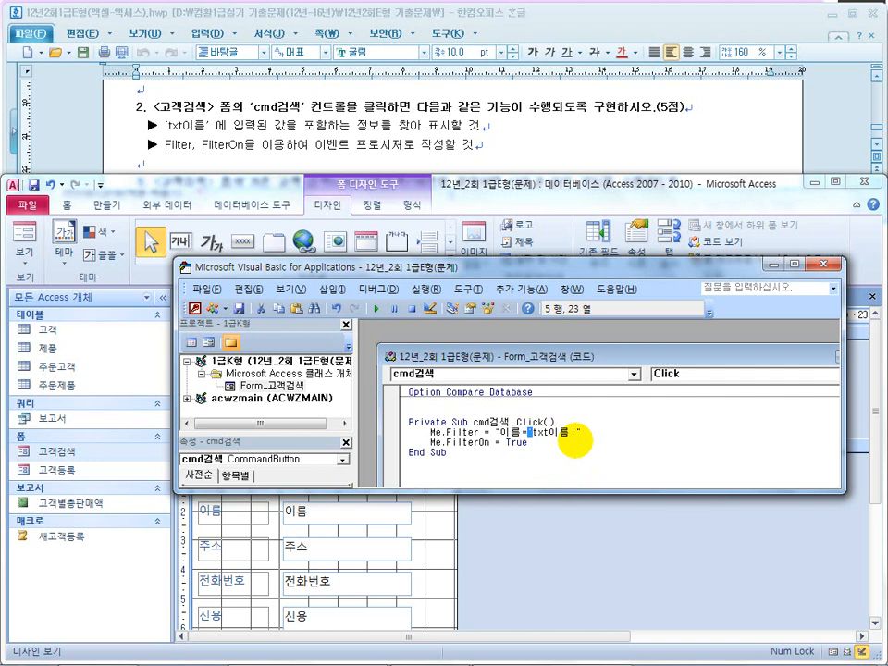
type("\"이름='\" &")
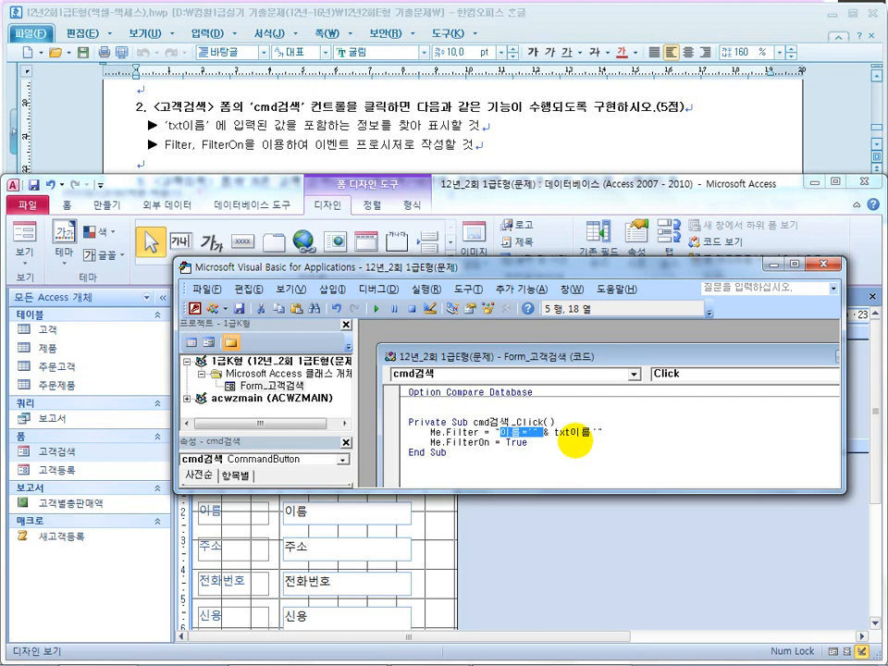
Complete the Me.Filter expression as "이름='" & txt이름 & "'" and close the code editor
key("Right")
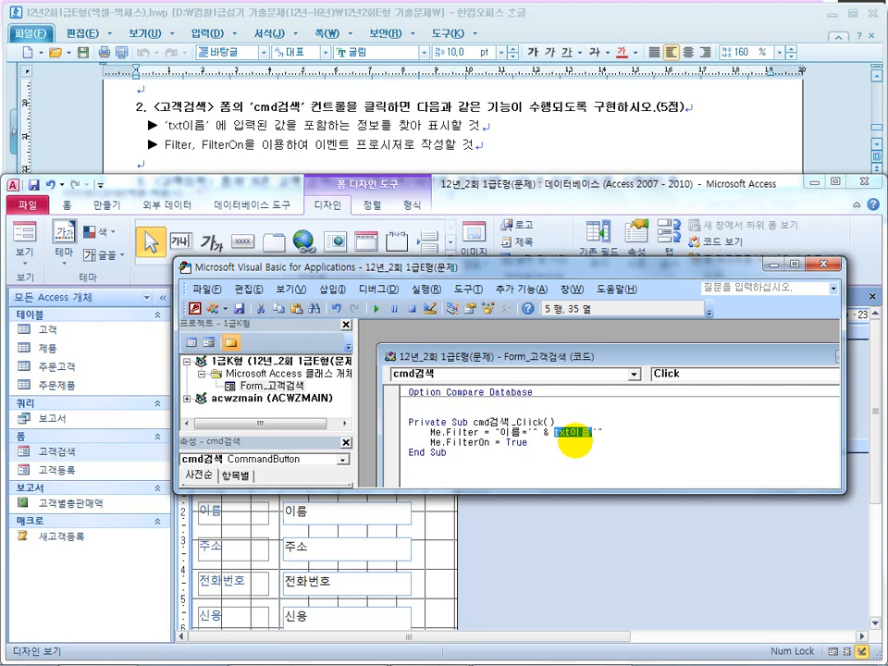
key("Right")
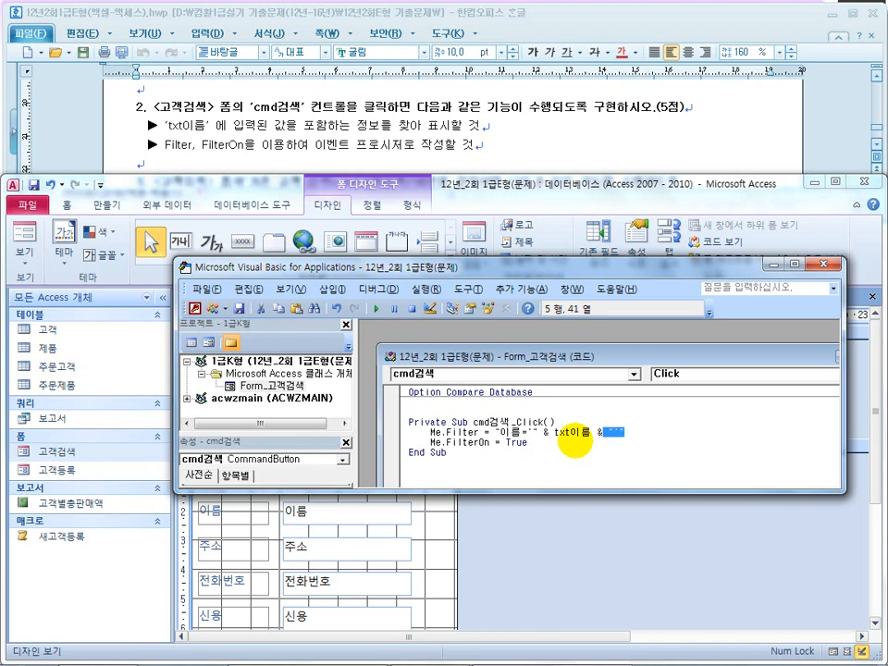
double_click(575, 434)
key("Right")
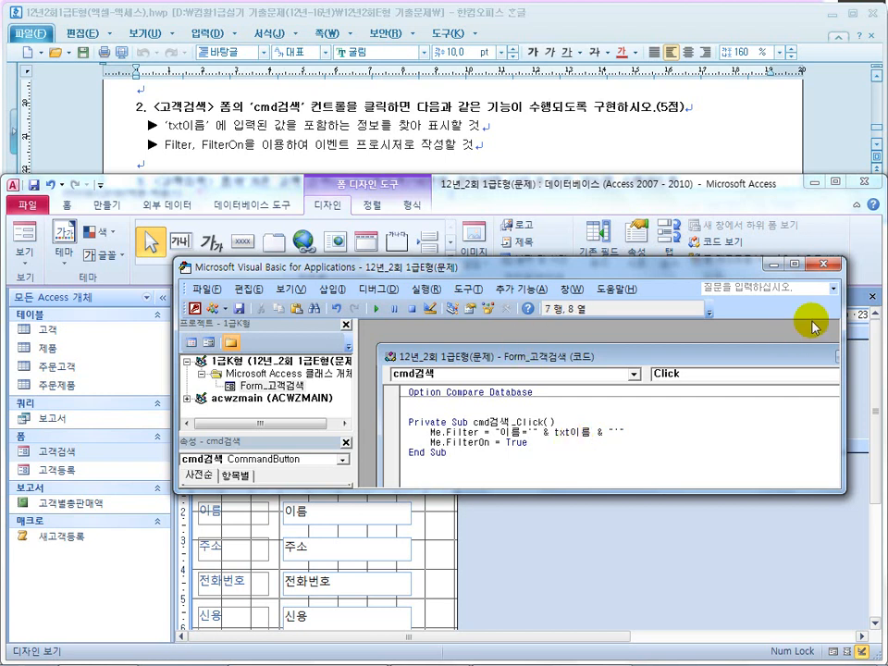
left_click(822, 269)
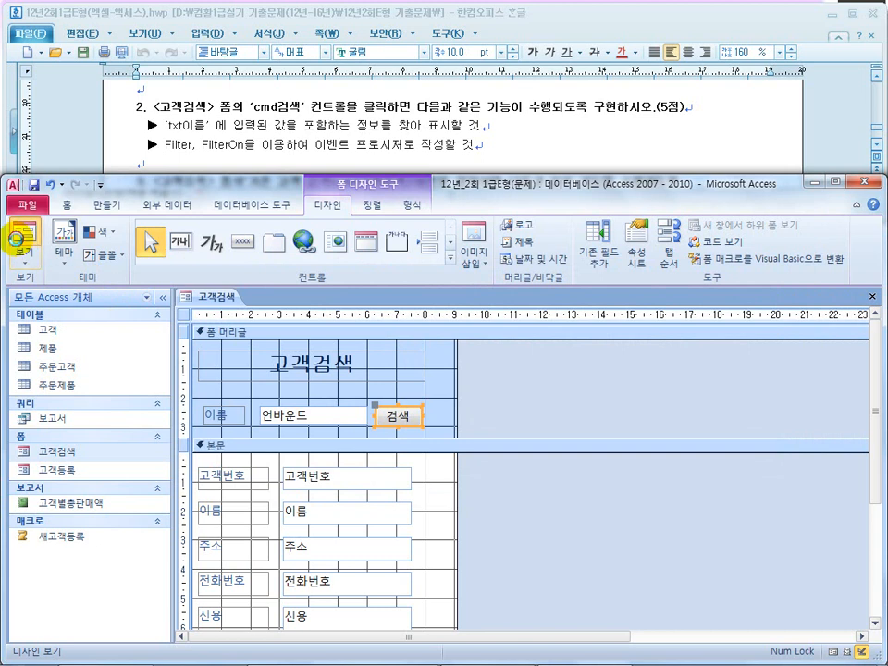
Switch the 고객검색 form to form view and check the names stored in the 고객 table
left_click(21, 236)
double_click(59, 333)
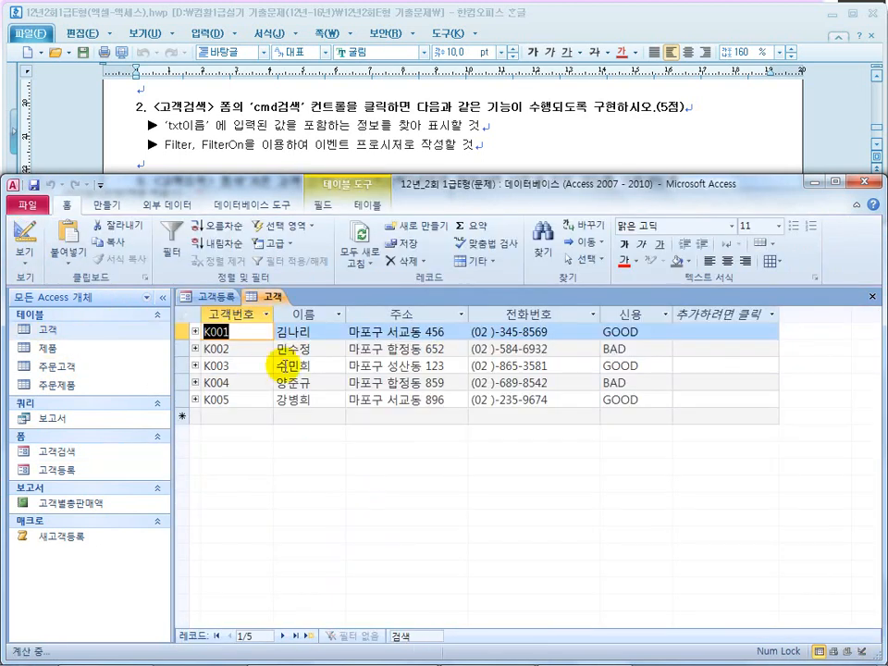
key("Tab")
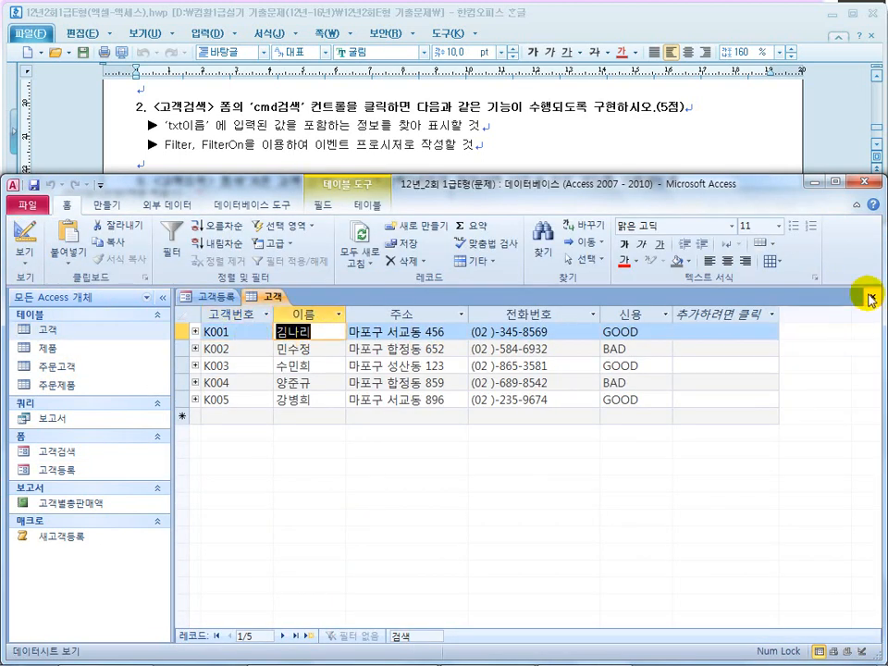
left_click(872, 300)
Test the search form with the full names of the second and the first customer in the 고객 table
left_click(354, 383)
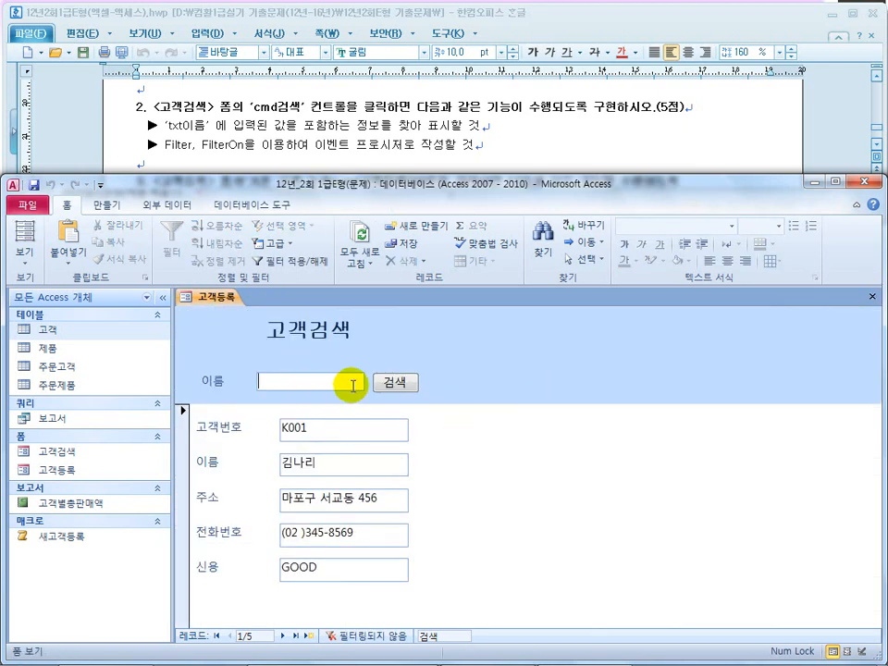
type("민수저")
left_click(393, 382)
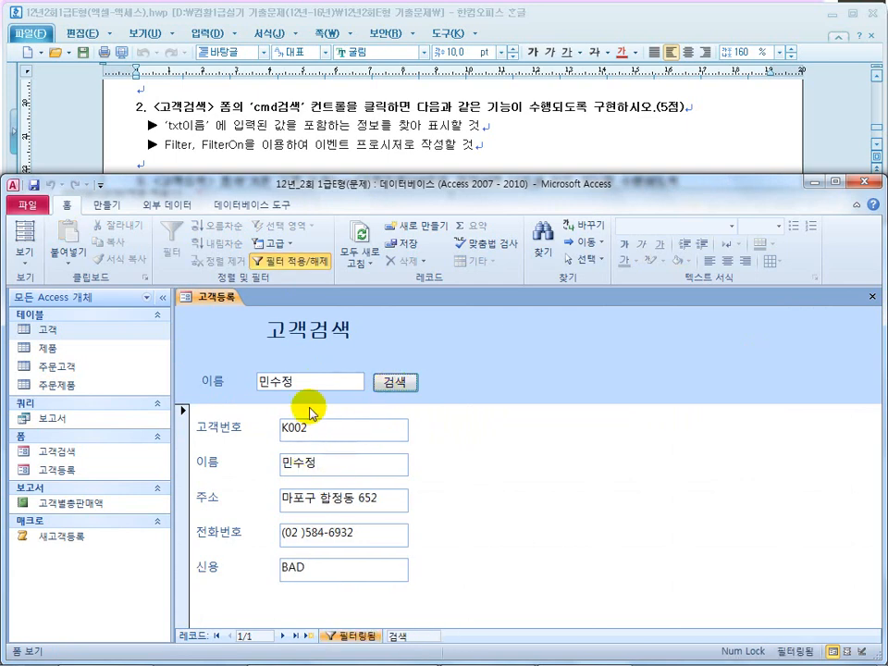
left_click_drag(298, 379, 254, 363)
type("김나리")
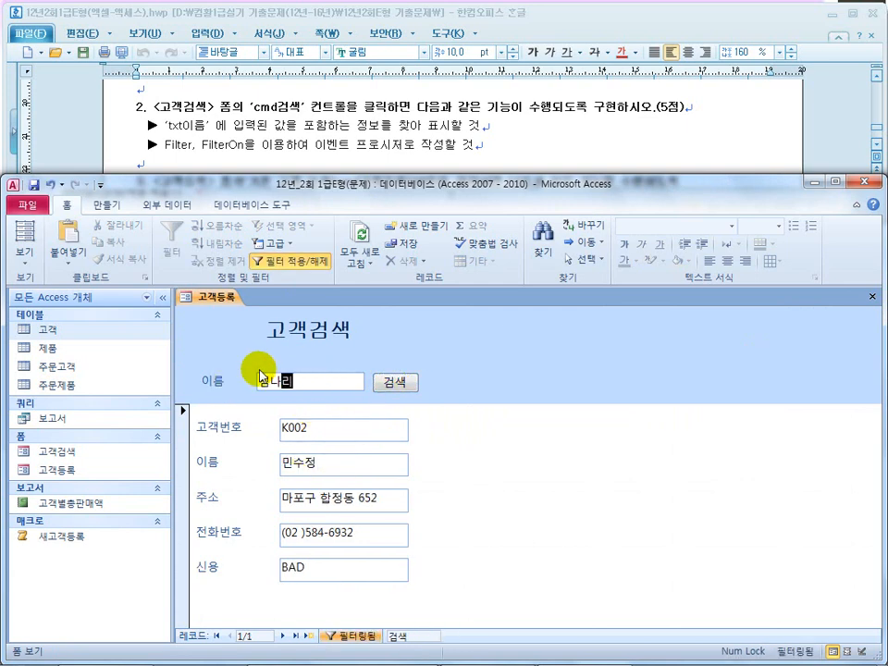
left_click(398, 385)
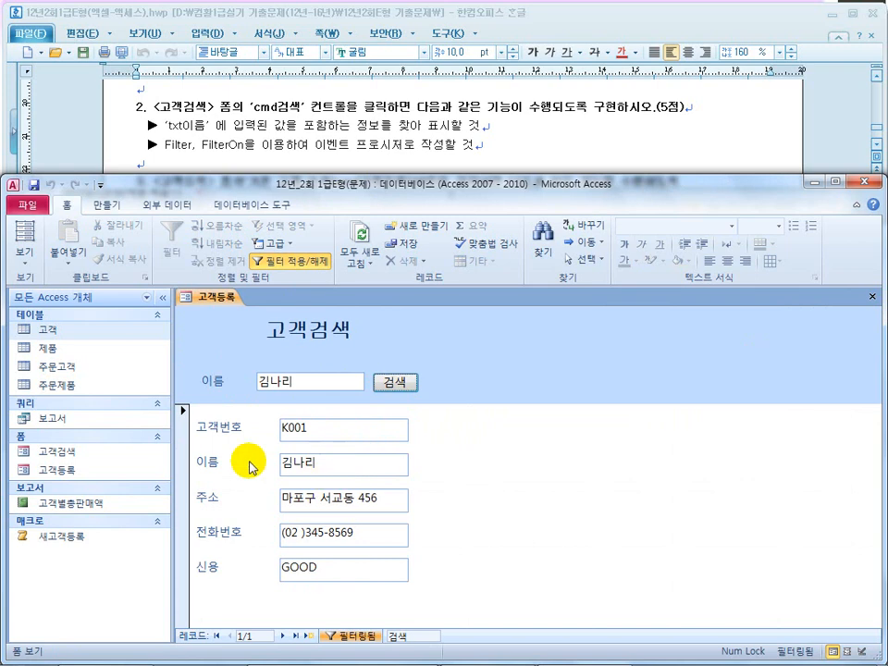
Examine the names containing 민 in the 고객 table and run a form search for 민
double_click(57, 330)
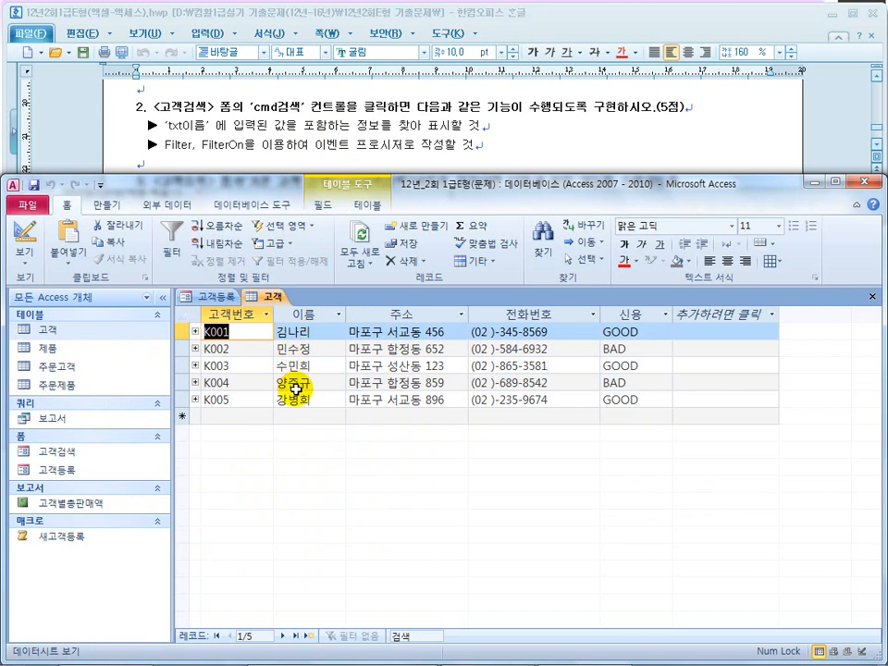
left_click(284, 365)
left_click(280, 349)
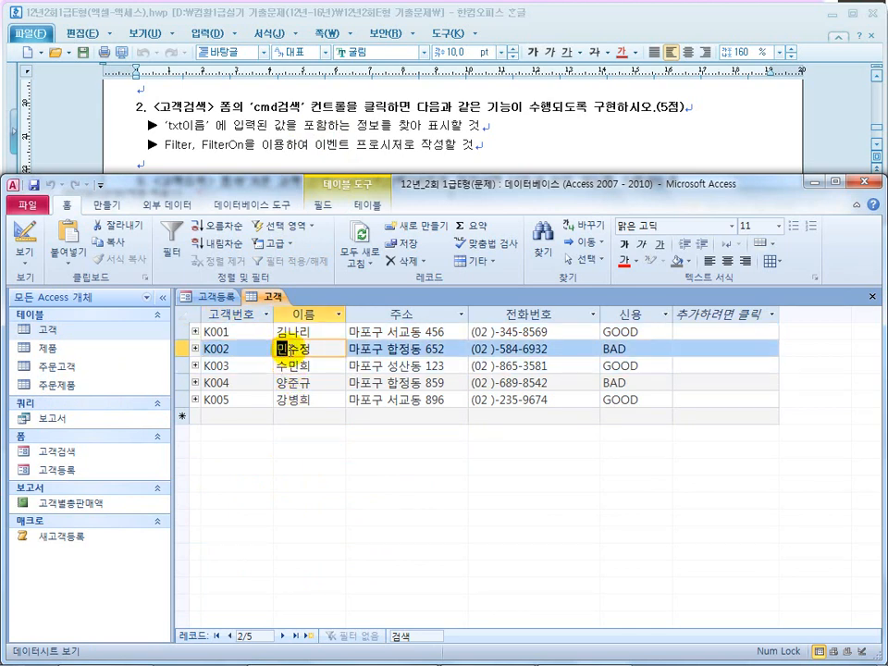
left_click(296, 365)
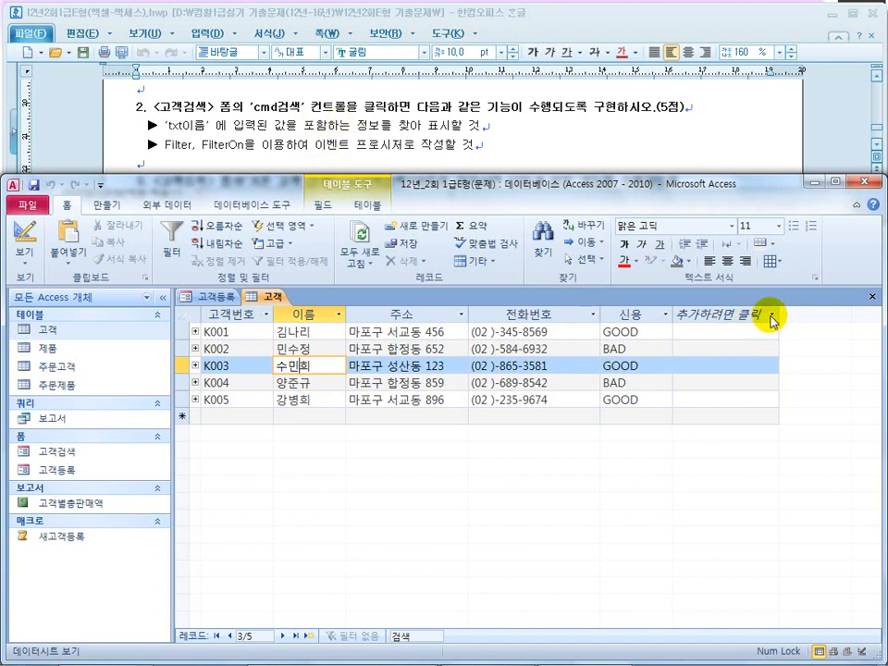
left_click(869, 295)
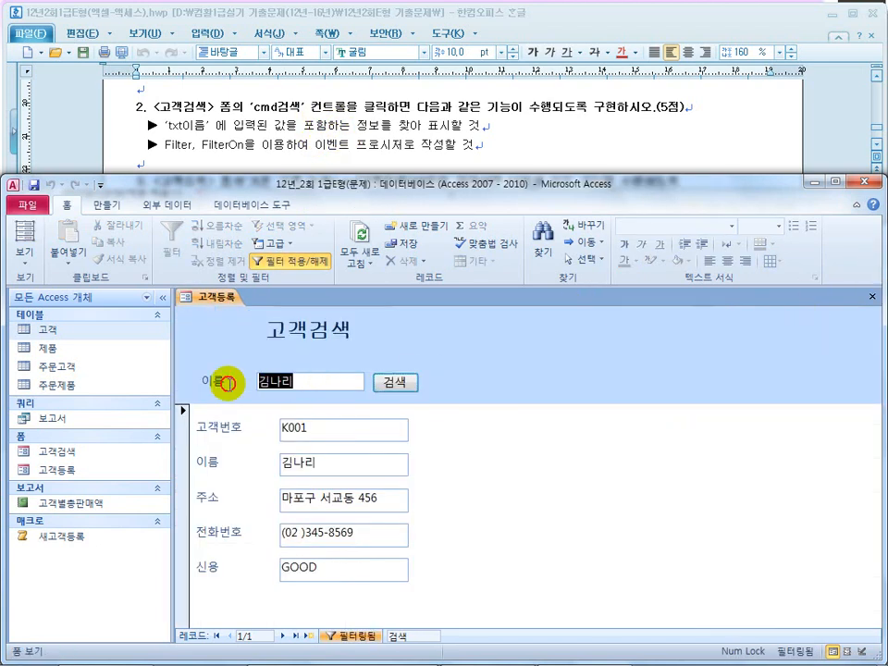
type("민")
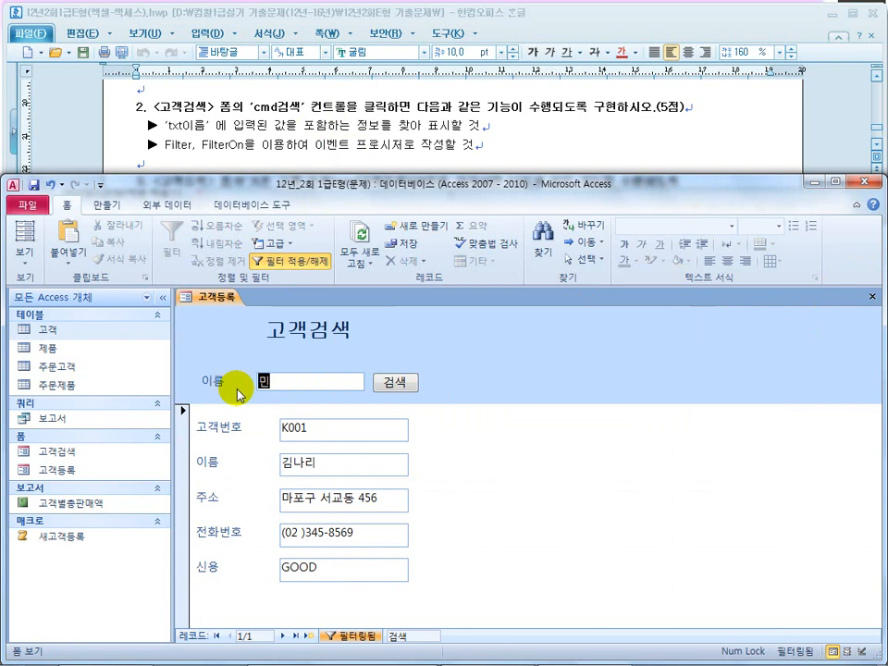
left_click(397, 384)
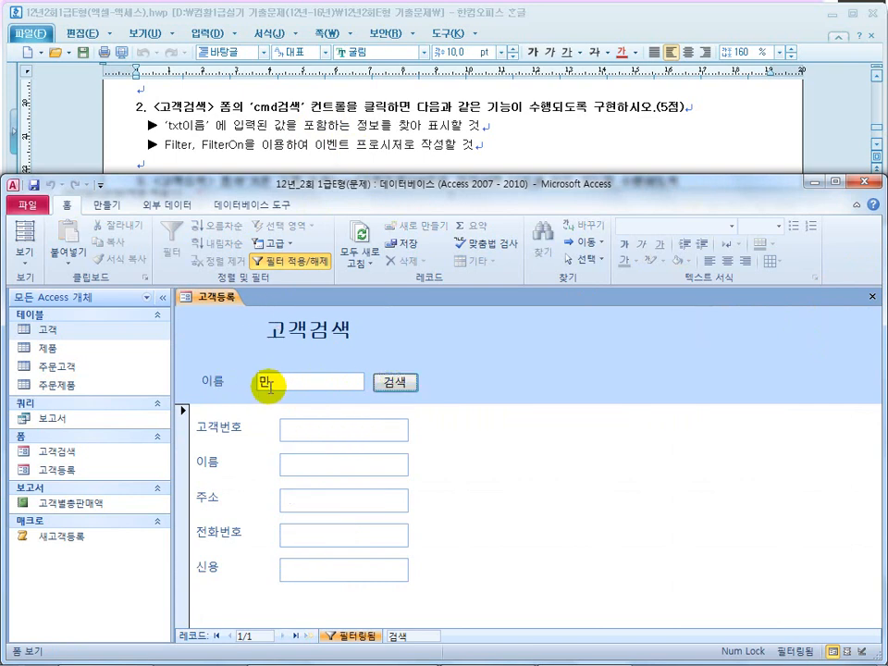
Return the form to design view and open the click event procedure of the 검색 button
left_click(23, 259)
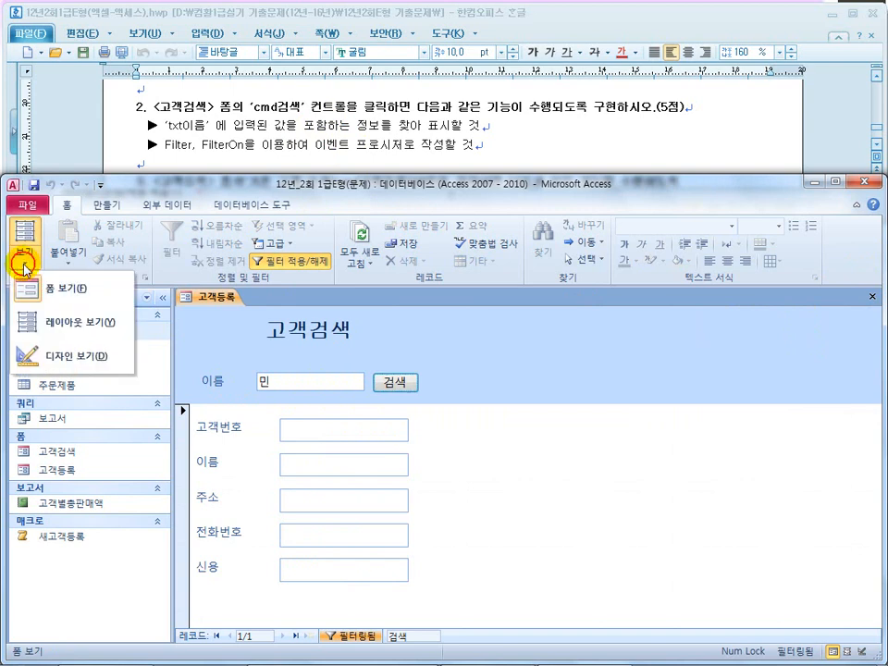
left_click(48, 357)
right_click(396, 417)
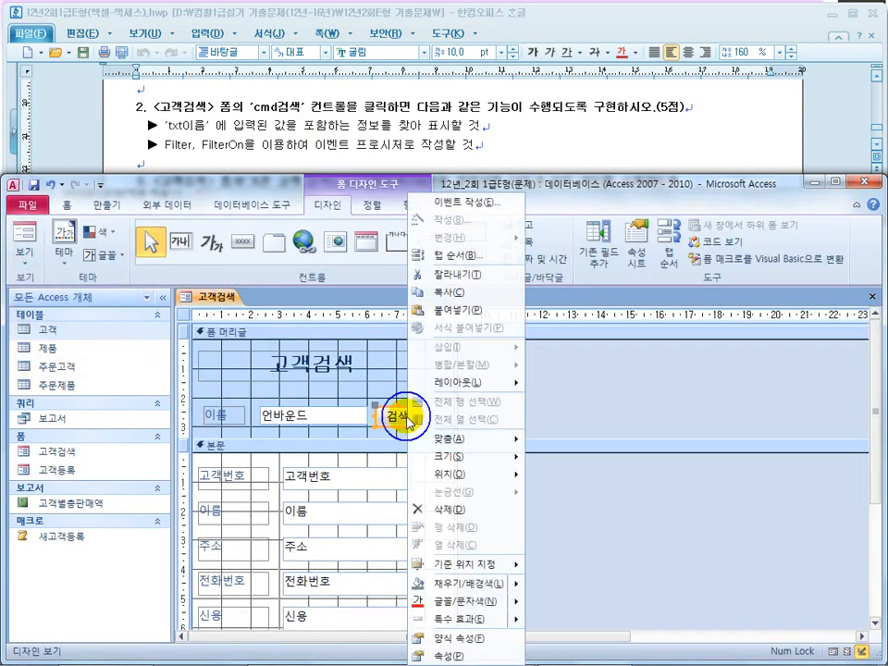
left_click(458, 220)
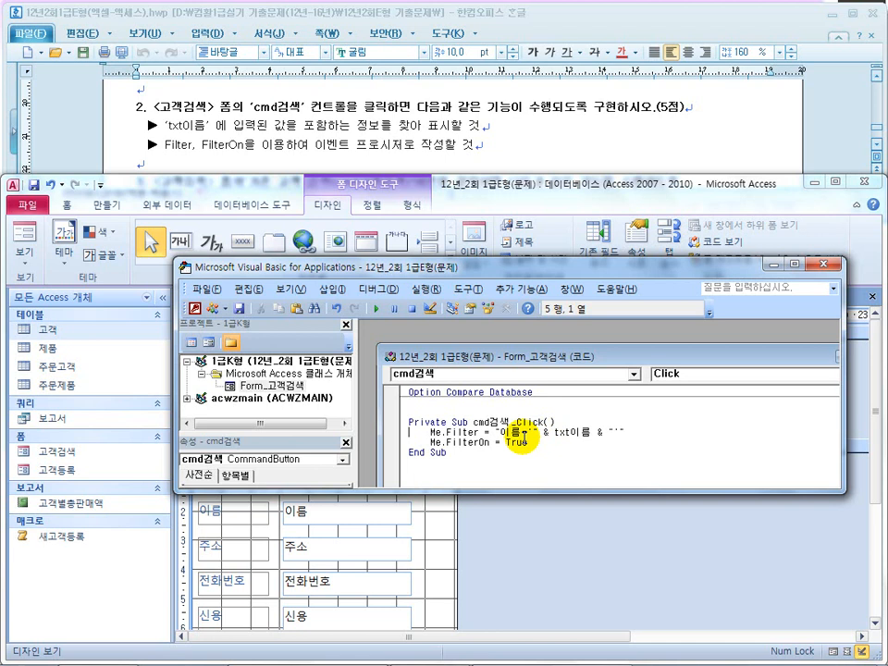
mouse_move(658, 418)
left_mouse_down()
mouse_move(681, 443)
mouse_move(764, 440)
mouse_move(792, 453)
mouse_move(788, 423)
left_mouse_up()
mouse_move(636, 453)
left_mouse_down()
mouse_move(732, 453)
mouse_move(737, 462)
left_mouse_up()
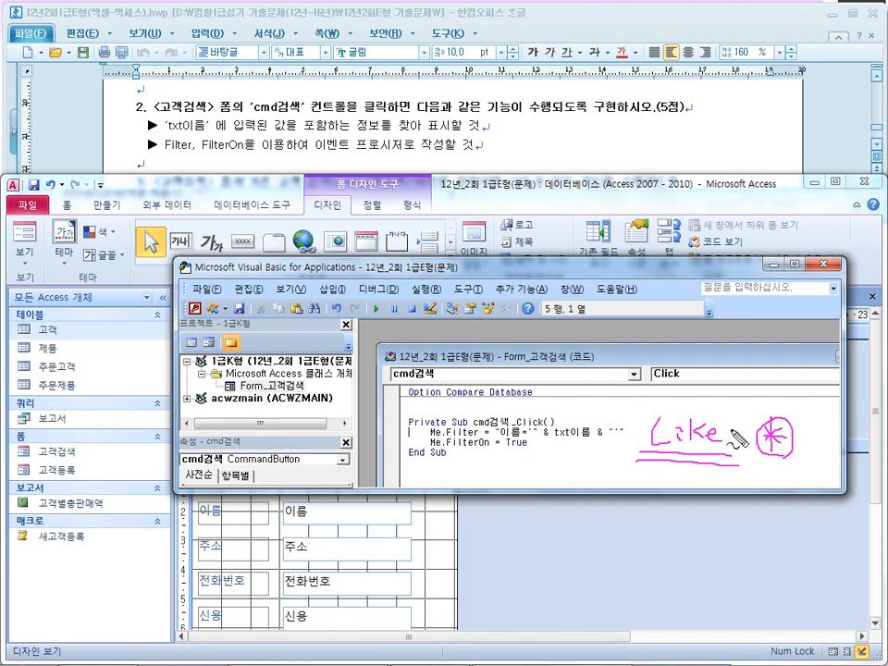
key("Escape")
Add * wildcards inside the quoted strings before and after txt이름 in the Me.Filter expression
left_click(531, 433)
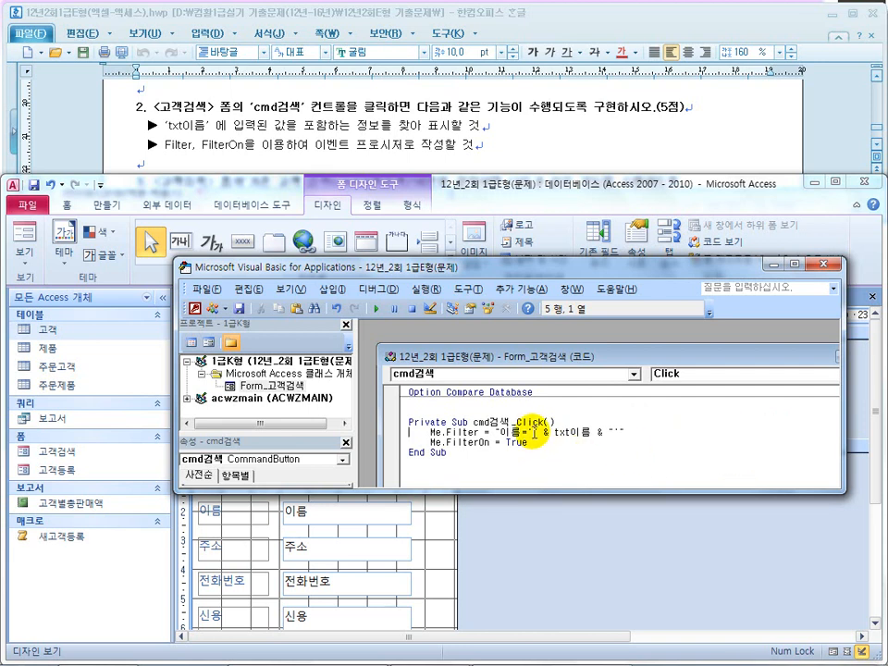
type("*")
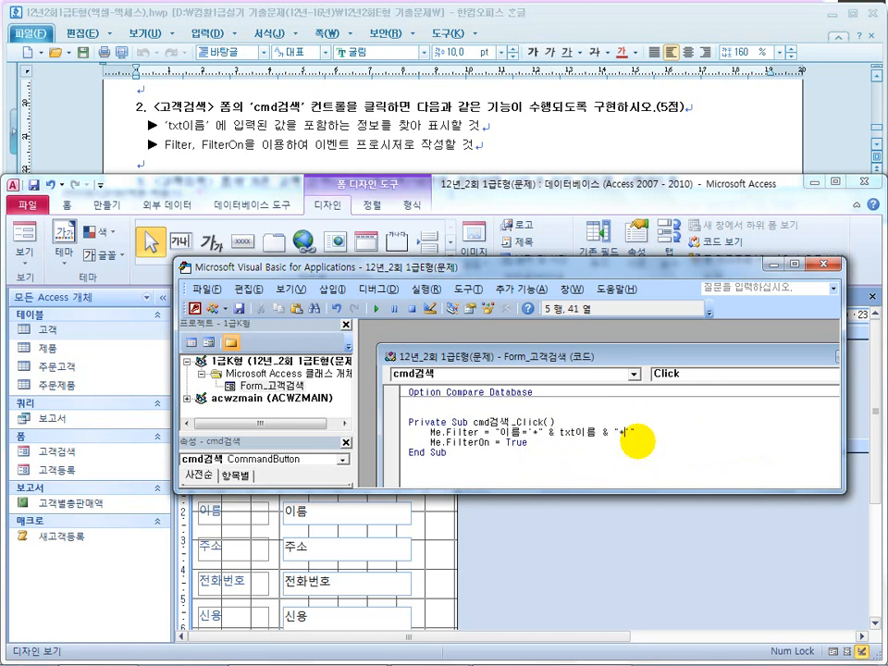
mouse_move(700, 407)
left_mouse_down()
mouse_move(704, 423)
mouse_move(782, 425)
mouse_move(786, 445)
mouse_move(806, 432)
mouse_move(813, 440)
left_mouse_up()
left_click_drag(670, 413, 690, 432)
mouse_move(691, 413)
left_mouse_down()
mouse_move(672, 433)
mouse_move(692, 422)
left_mouse_up()
mouse_move(696, 441)
left_mouse_down()
mouse_move(664, 414)
mouse_move(699, 437)
mouse_move(810, 451)
left_mouse_up()
mouse_move(708, 460)
left_mouse_down()
mouse_move(762, 459)
mouse_move(744, 399)
mouse_move(726, 451)
mouse_move(663, 414)
mouse_move(696, 434)
left_mouse_up()
mouse_move(816, 451)
left_mouse_down()
mouse_move(814, 416)
mouse_move(810, 450)
left_mouse_up()
left_click_drag(647, 400, 651, 405)
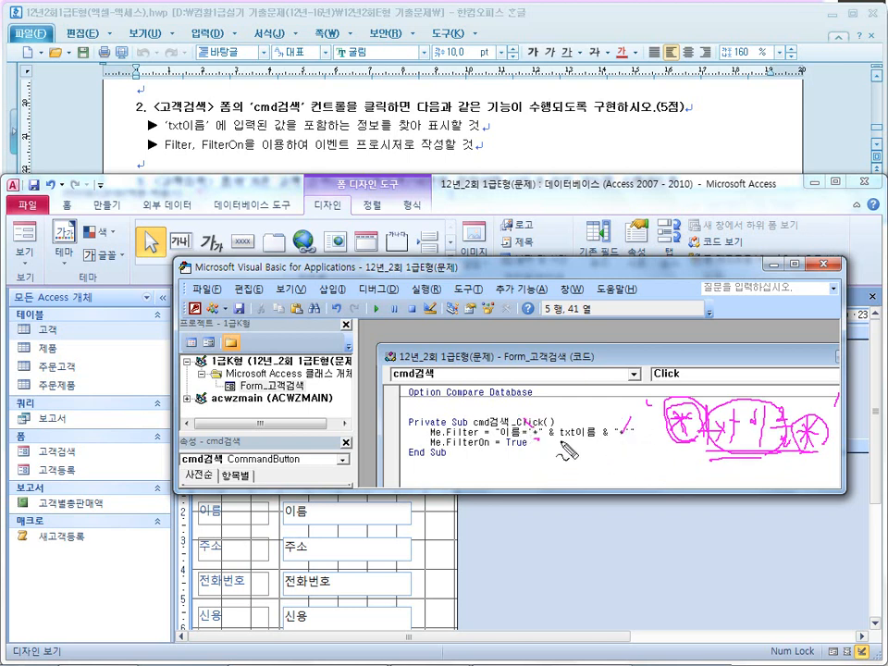
key("Escape")
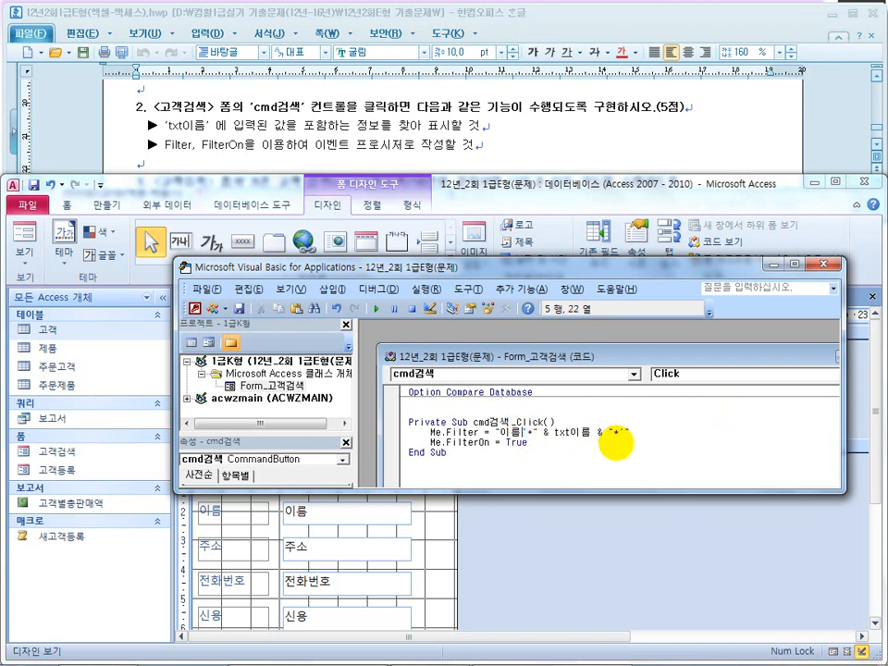
type("ㅣㅑㅏ")
key("BackSpace")
key("BackSpace")
key("BackSpace")
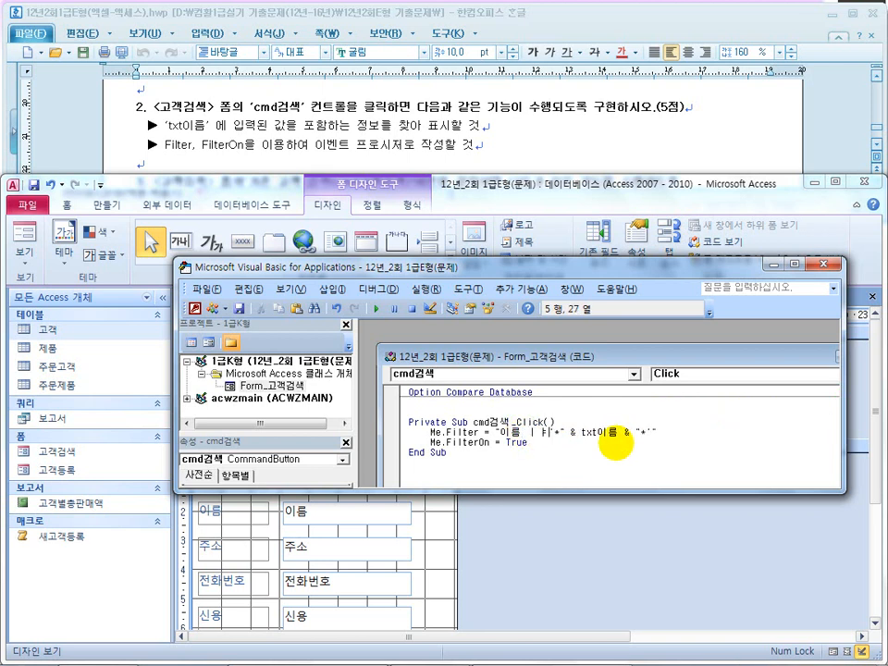
Use the like operator instead of = after 이름, making the filter "이름 like '*" & txt이름 & "*'"
key("Hangul")
type("like")
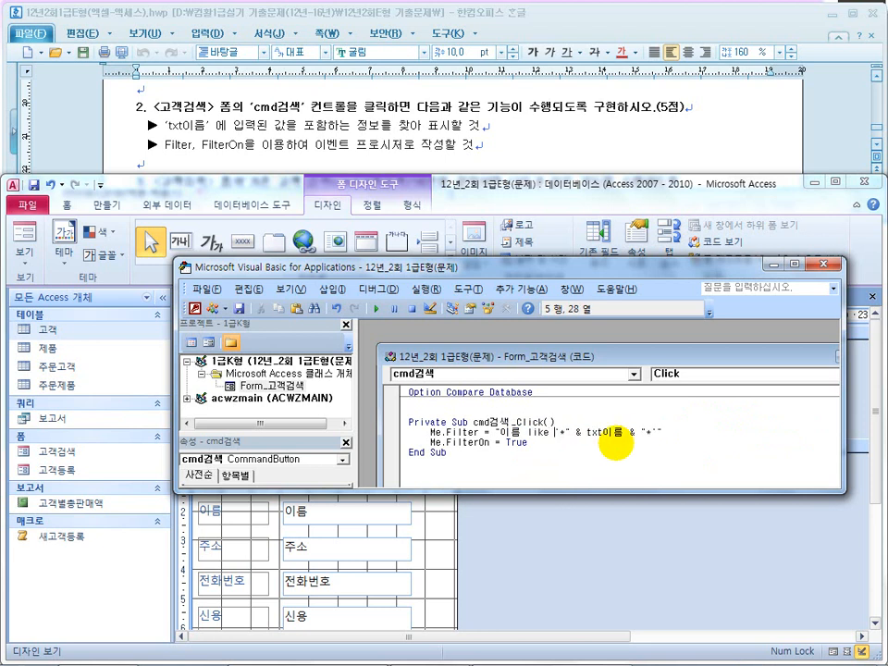
left_click_drag(549, 432, 525, 427)
left_click(485, 431)
left_click_drag(554, 433, 532, 438)
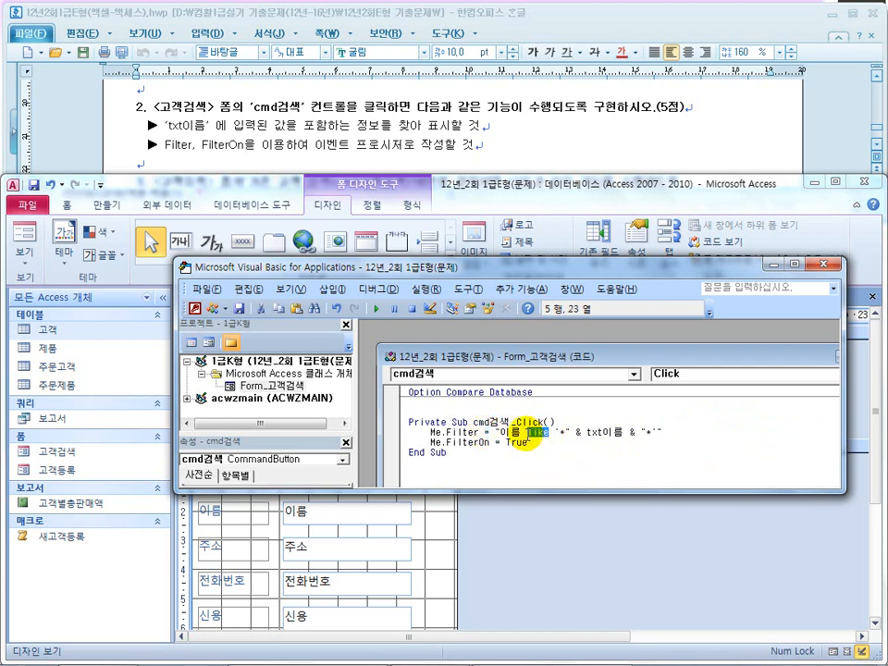
left_click(607, 431)
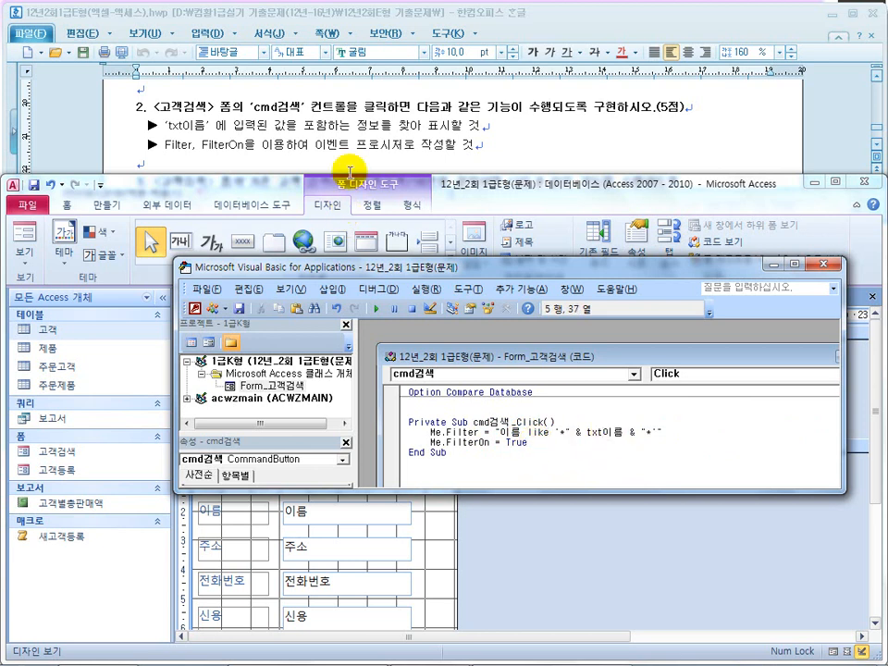
left_click(250, 124)
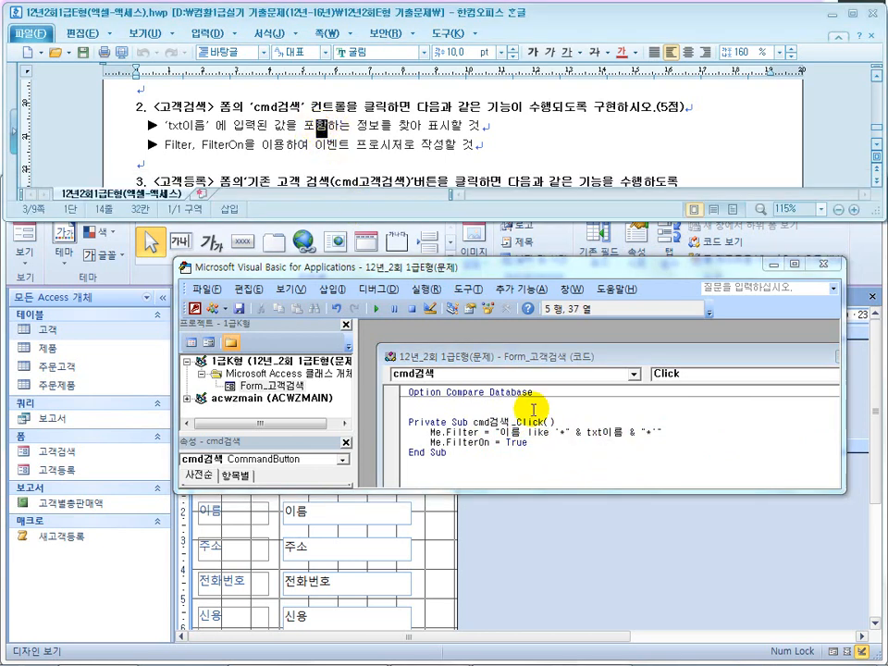
left_click(561, 432)
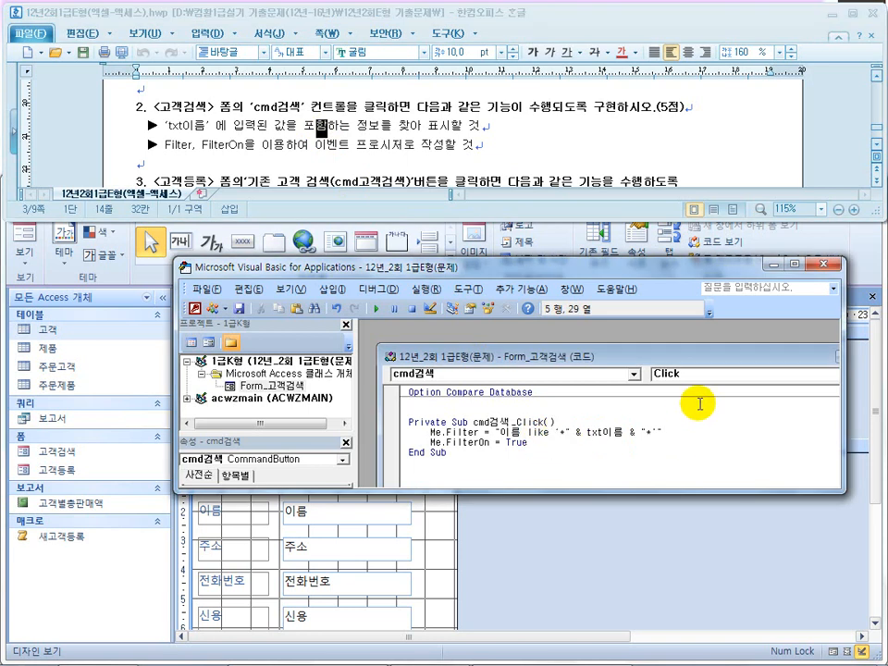
Close the code editor, rerun the search for 민 in form view and go through the matching records
left_click(826, 265)
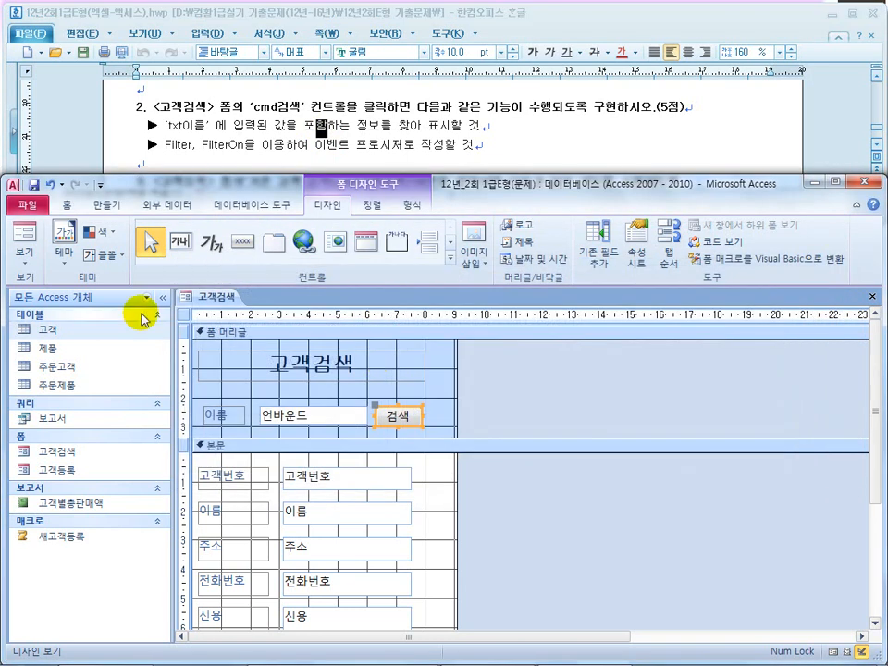
left_click(18, 234)
left_click(393, 383)
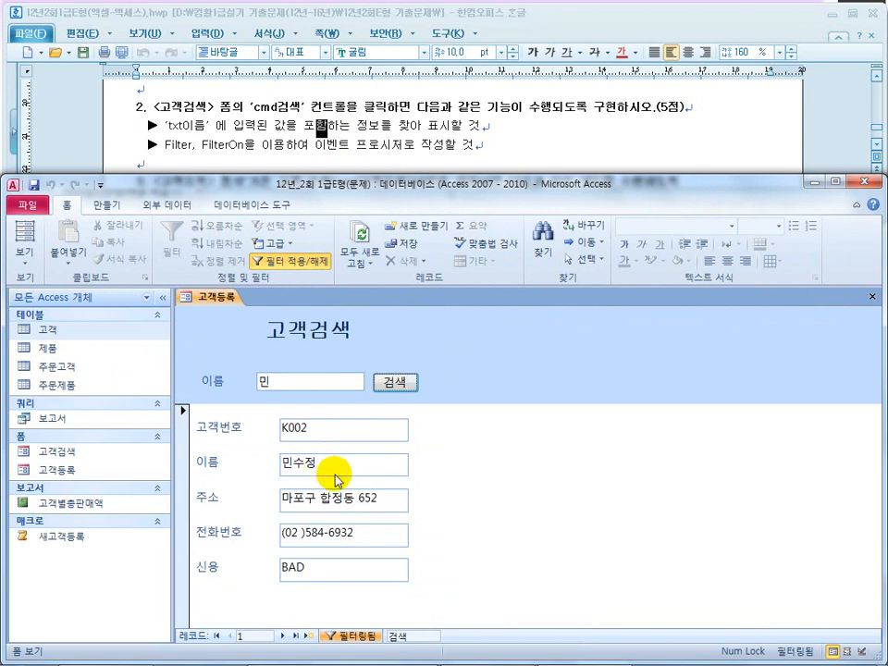
left_click(283, 635)
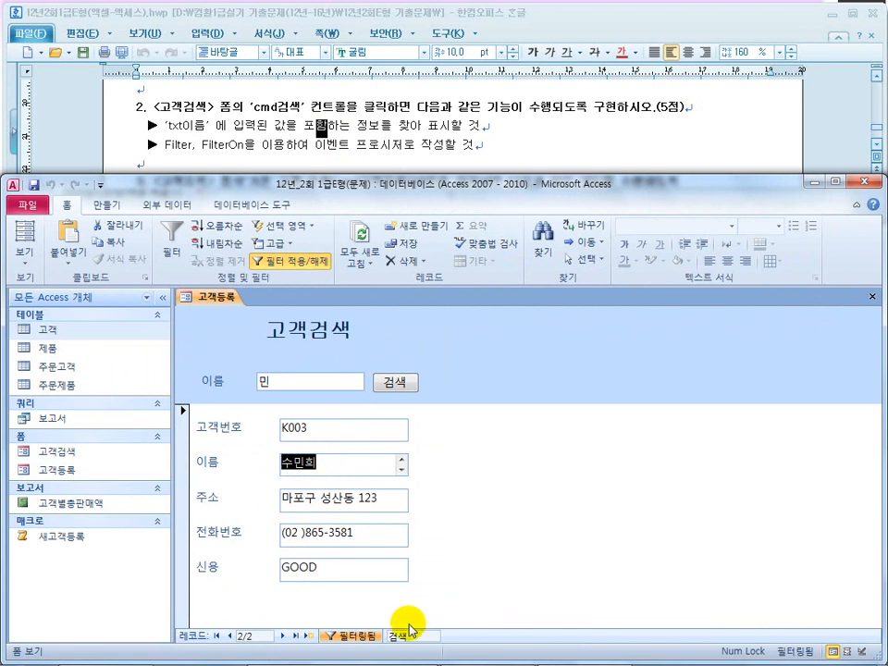
Switch to the presentation slide show and advance to the 문제3-2 solution slide
key("super")
left_click(402, 653)
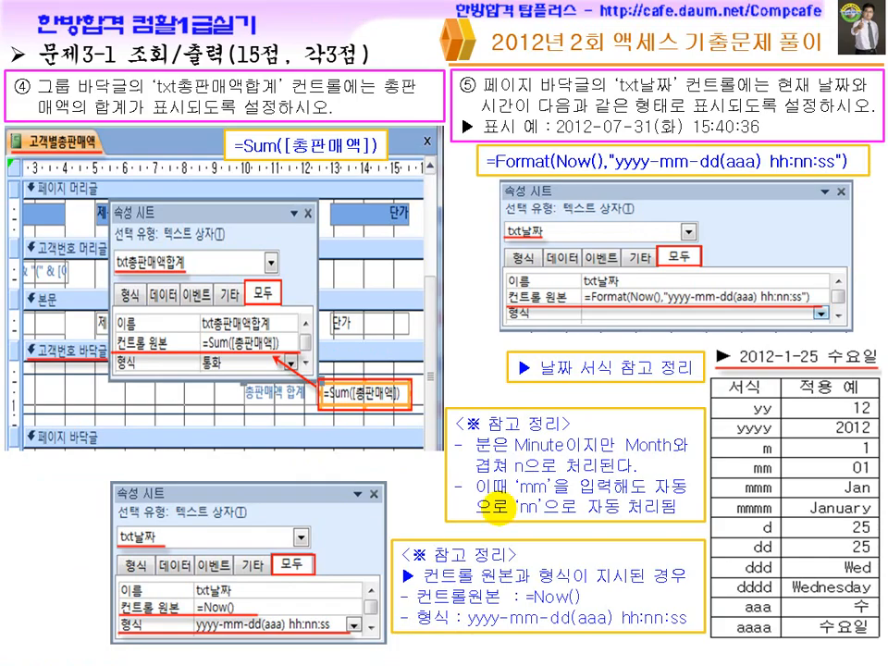
left_click(500, 508)
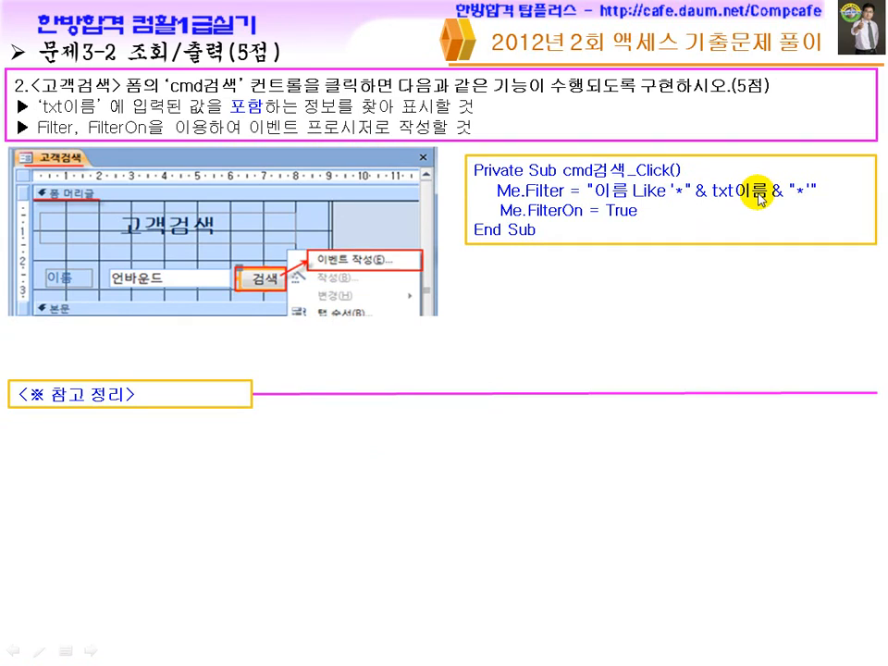
Handwrite 이름 = 'txt이름' and 이름 like '*txt이름*' beneath the solution code on the slide and erase the ink
key("ctrl+shift+d")
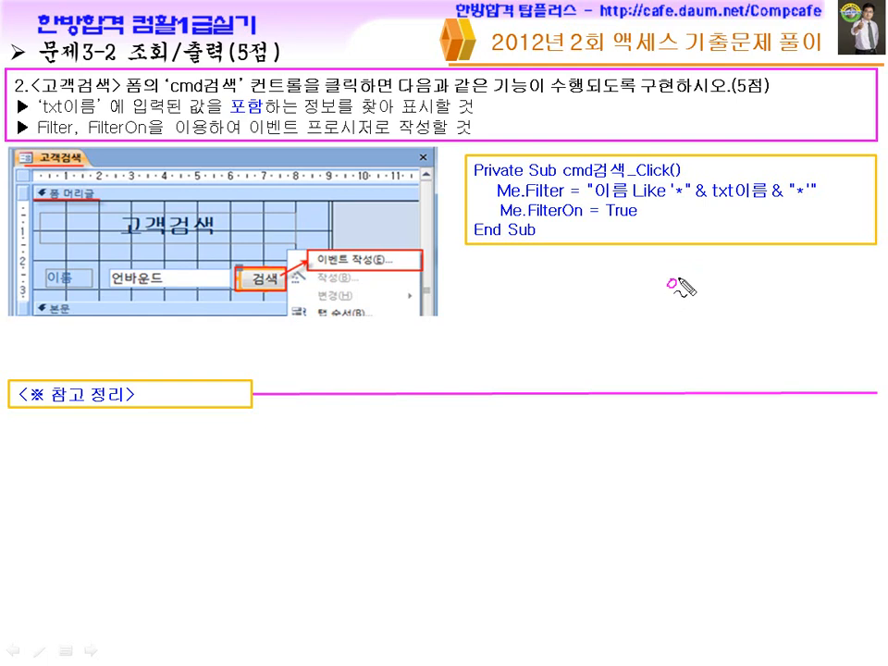
left_click_drag(773, 287, 801, 296)
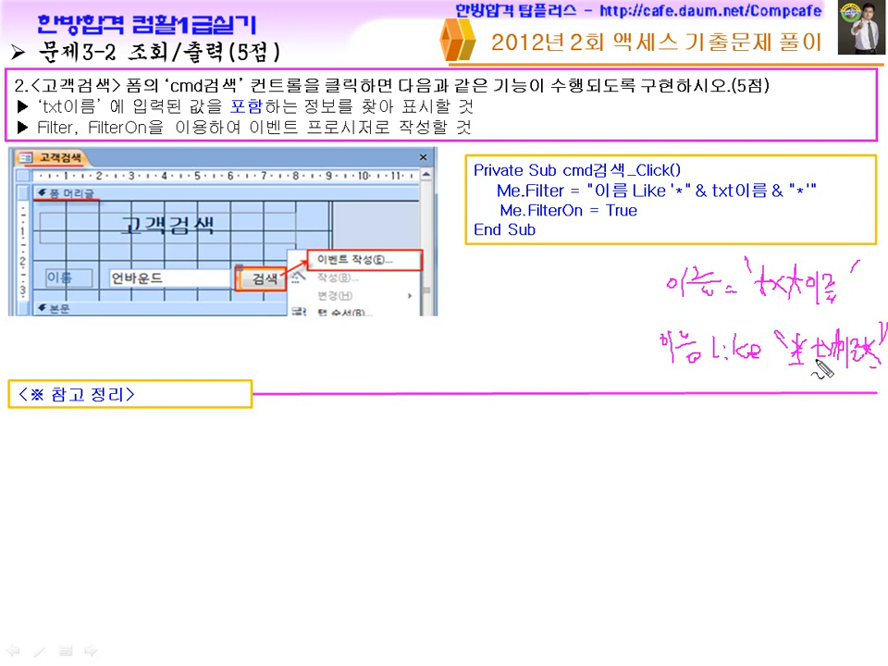
left_click_drag(510, 183, 545, 225)
key("Escape")
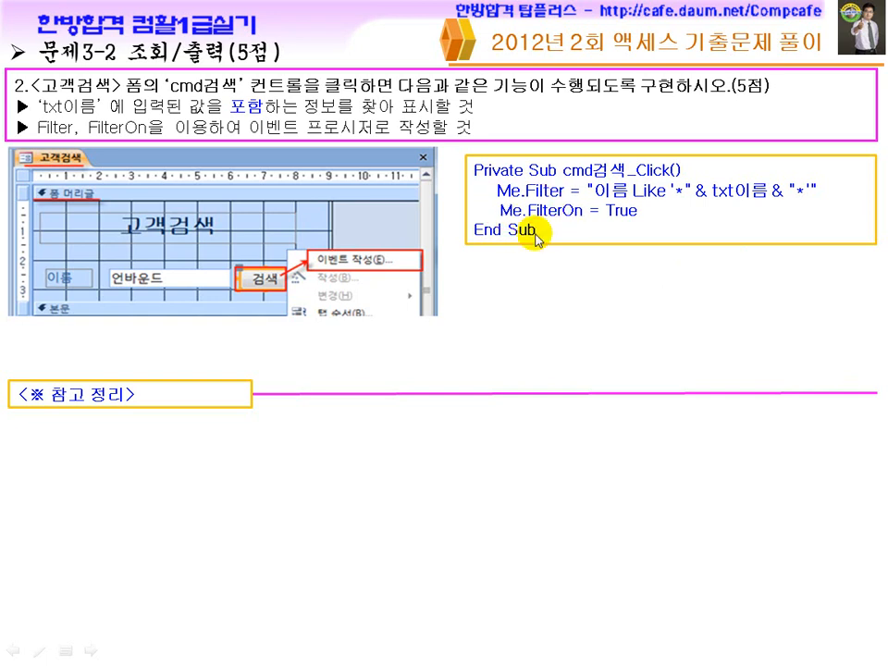
Reveal the ApplyFilter, RecordsetClone and RecordSource reference notes and advance to the 문제3-3 slide
left_click(500, 297)
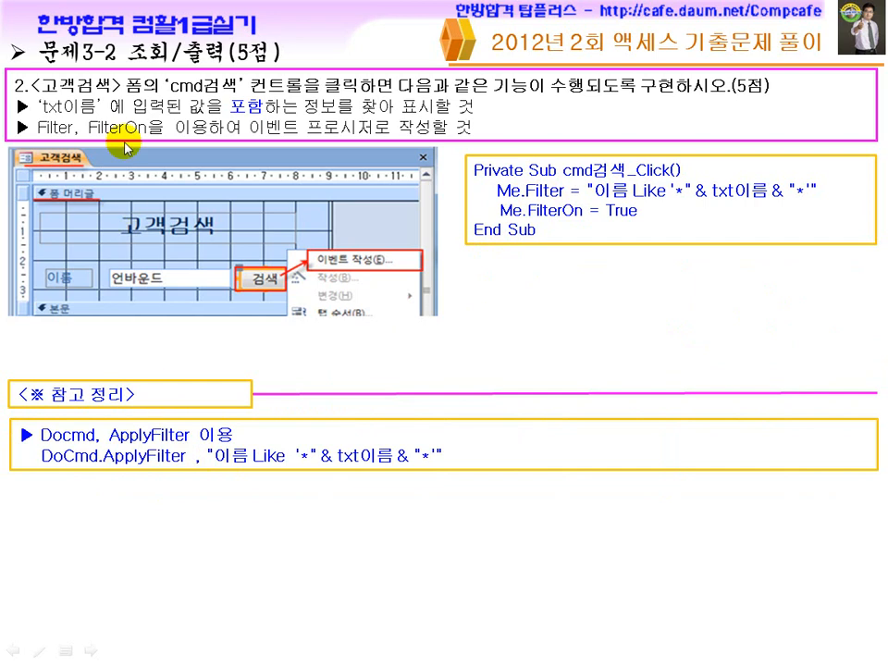
left_click(226, 519)
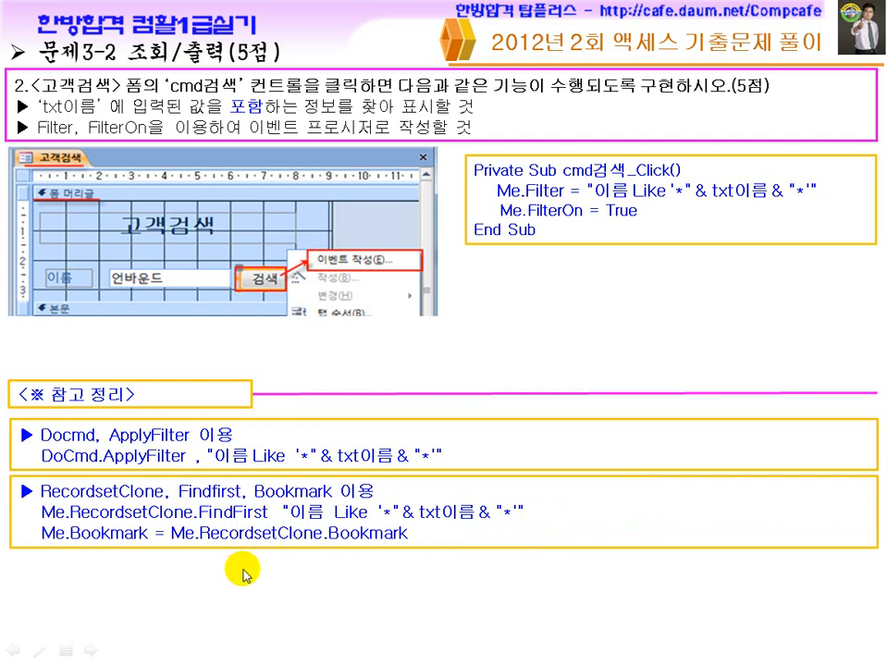
left_click(246, 608)
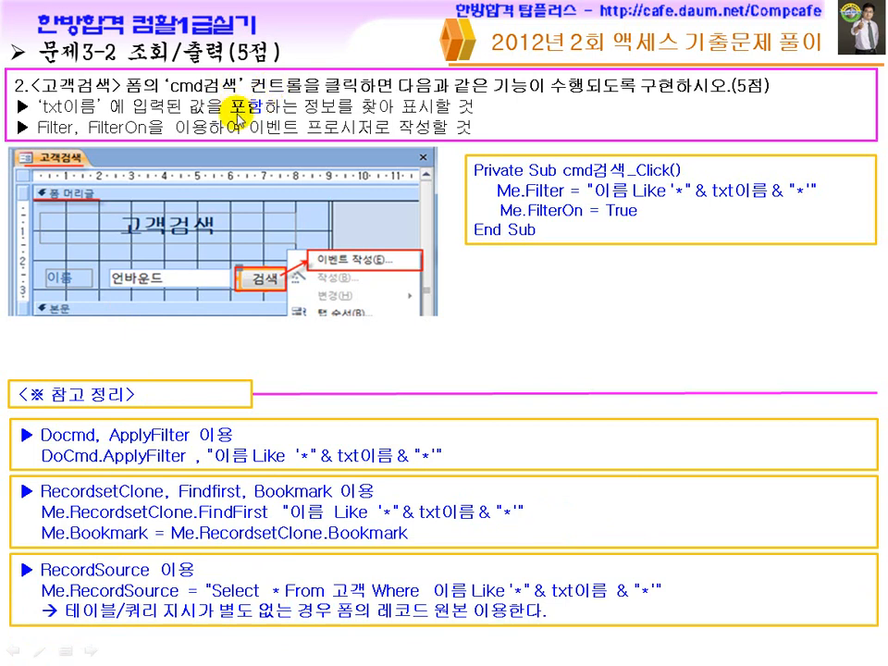
left_click(267, 272)
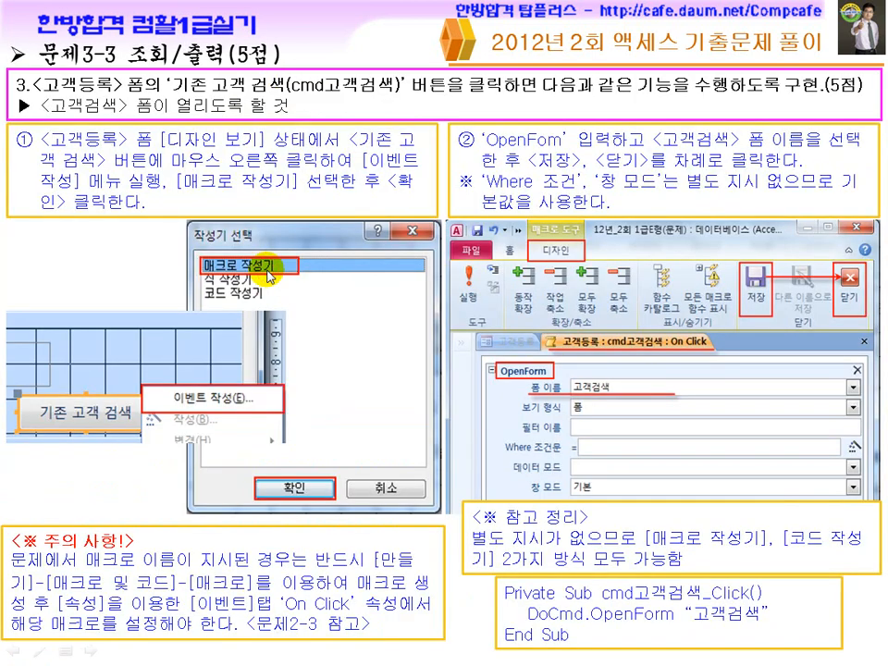
Bring the Hangul exam document and the Access database forward and show question 3 in the document
key("super")
left_click(454, 93)
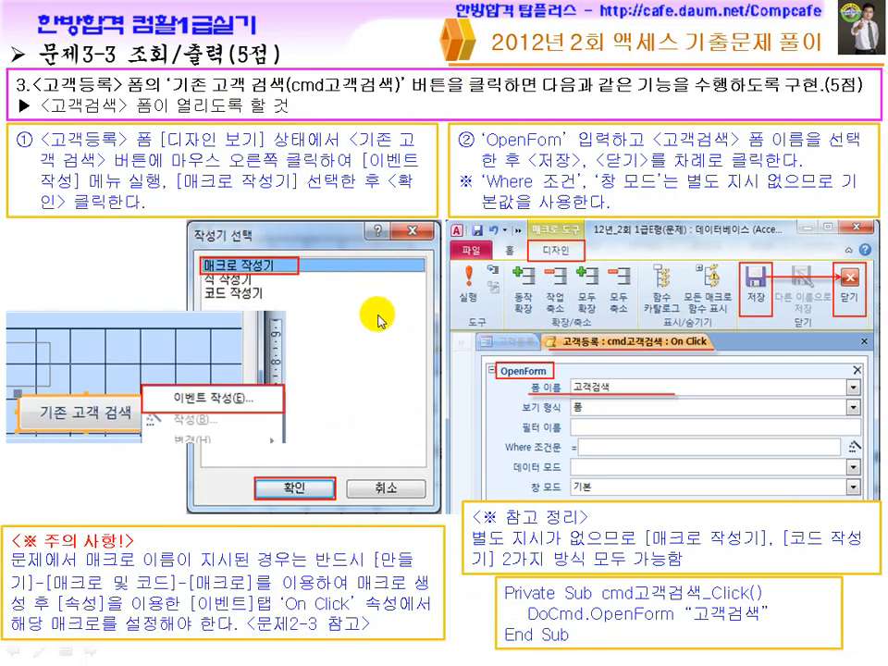
key("super")
left_click(495, 647)
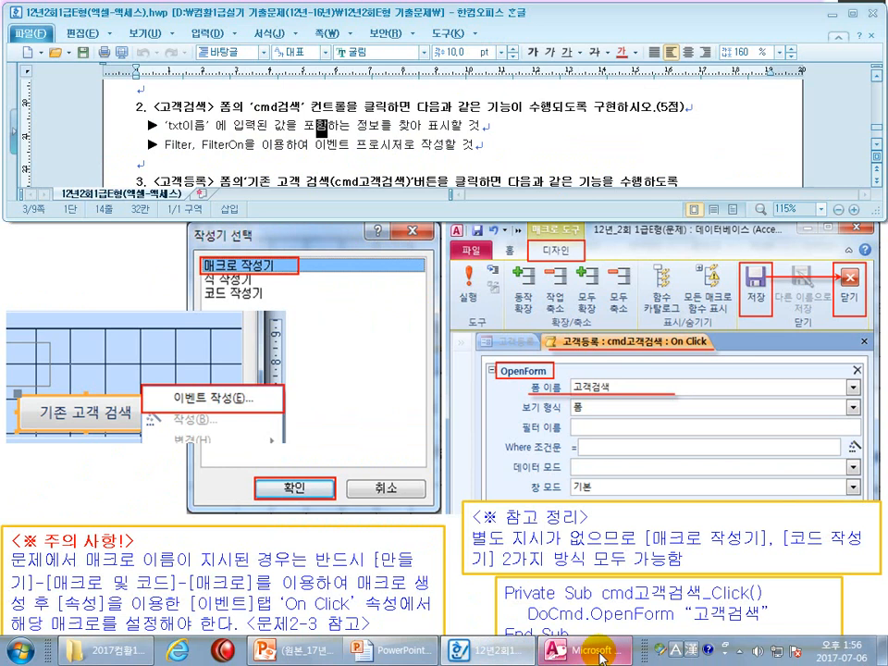
left_click(599, 647)
left_click(617, 125)
scroll(402, 134, "down", 2)
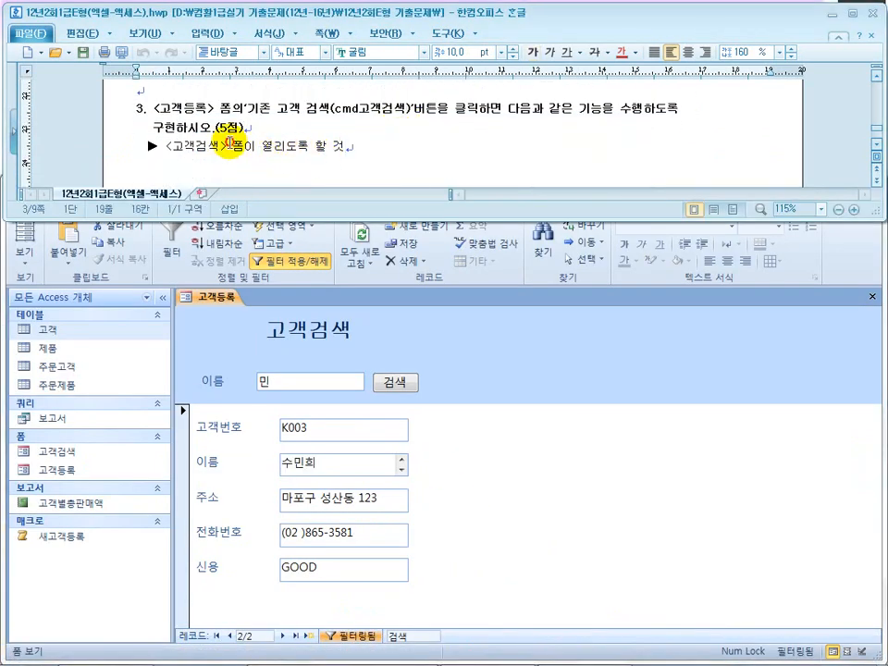
Read question 3, highlighting the form-opening requirement and the cmd고객검색 button wording
left_click_drag(227, 145, 350, 146)
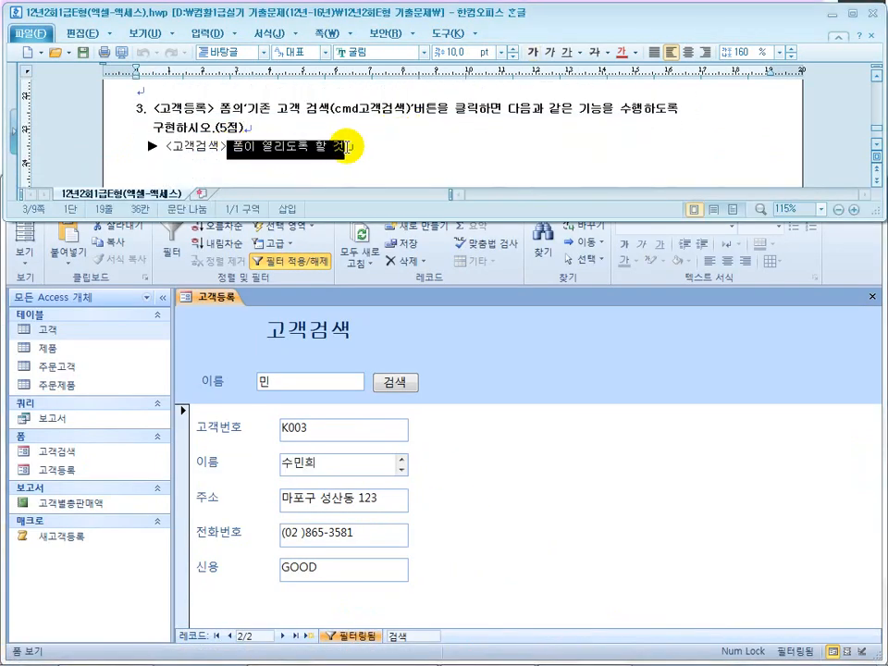
scroll(462, 118, "up", 1)
left_click(469, 118)
left_click_drag(317, 120, 475, 121)
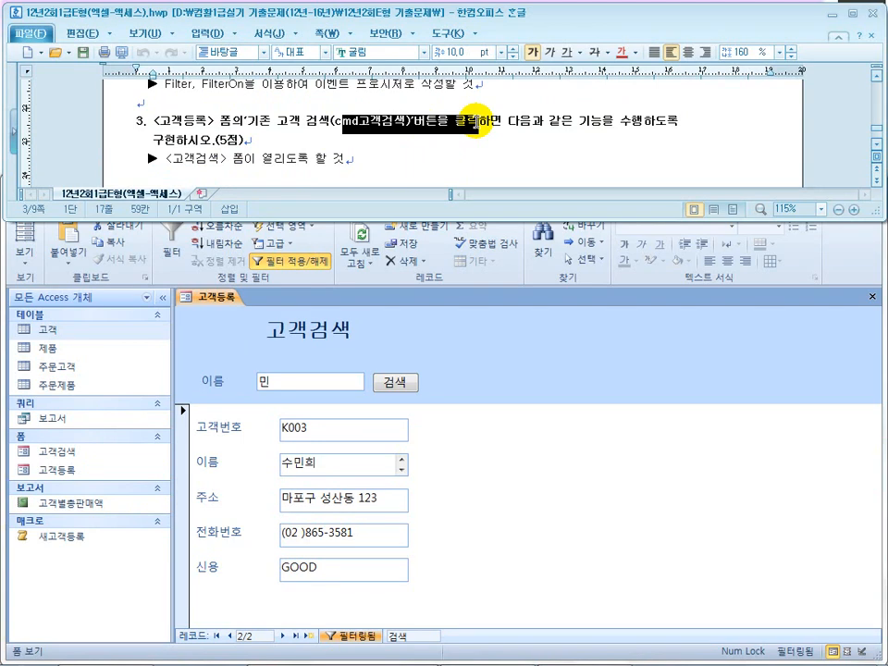
Check the 문제3-3 slide, switch back to Access, and close the 고객검색 form from design view, saving its changes
key("super")
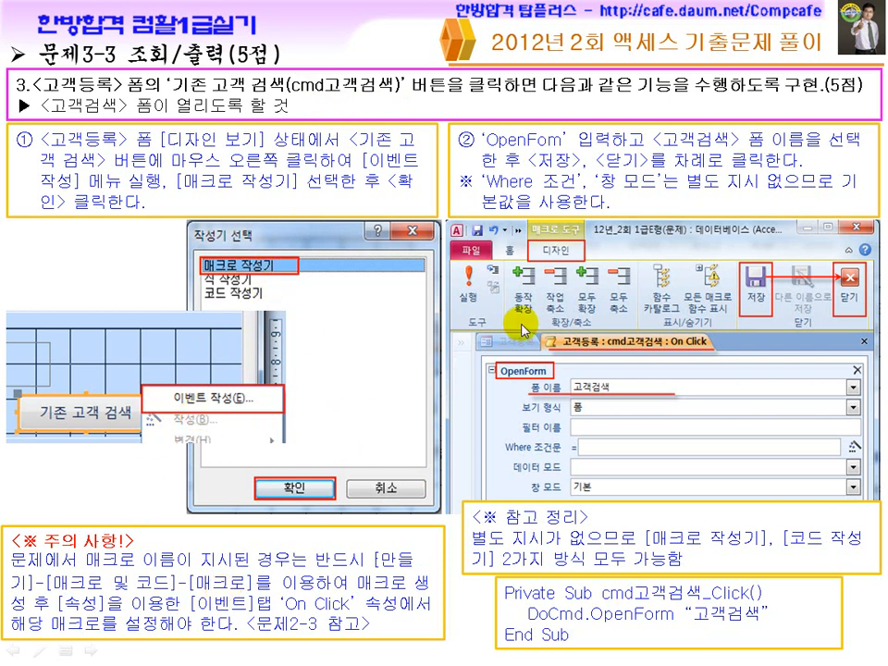
key("super")
left_click(570, 649)
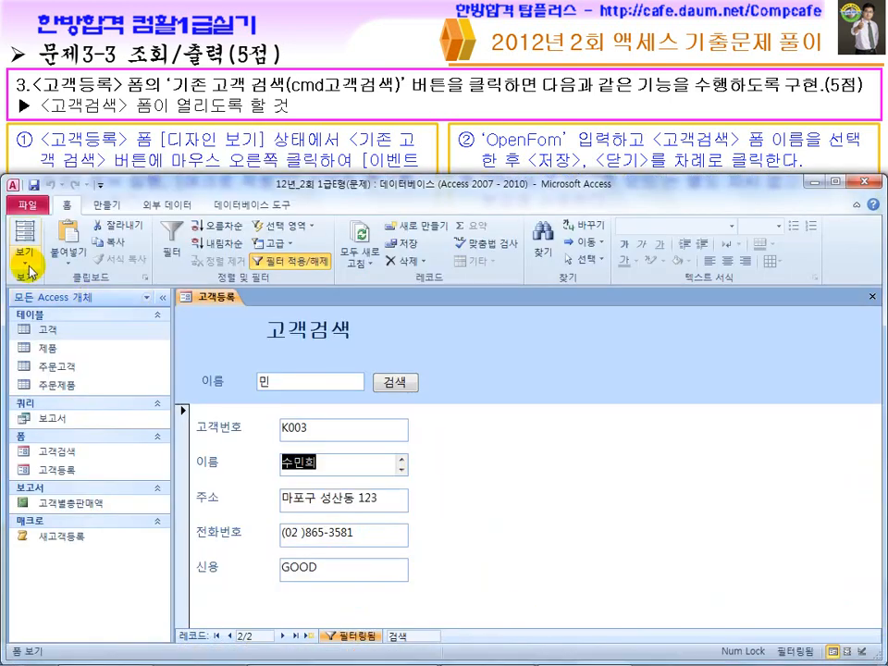
left_click(25, 252)
left_click(65, 357)
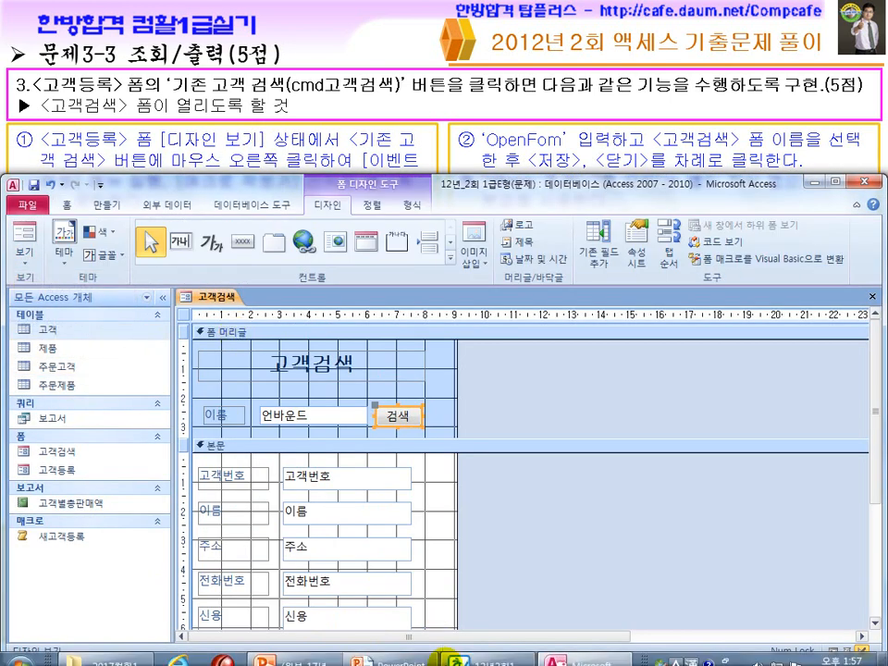
left_click(871, 296)
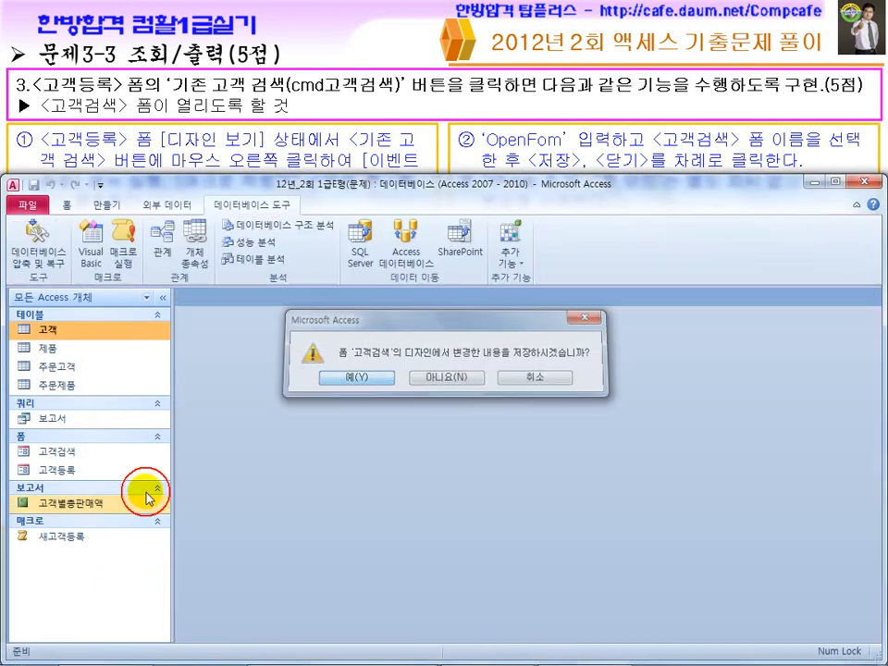
key("Return")
Open the 고객등록 form in design view and bring the exam document up beside it
right_click(57, 470)
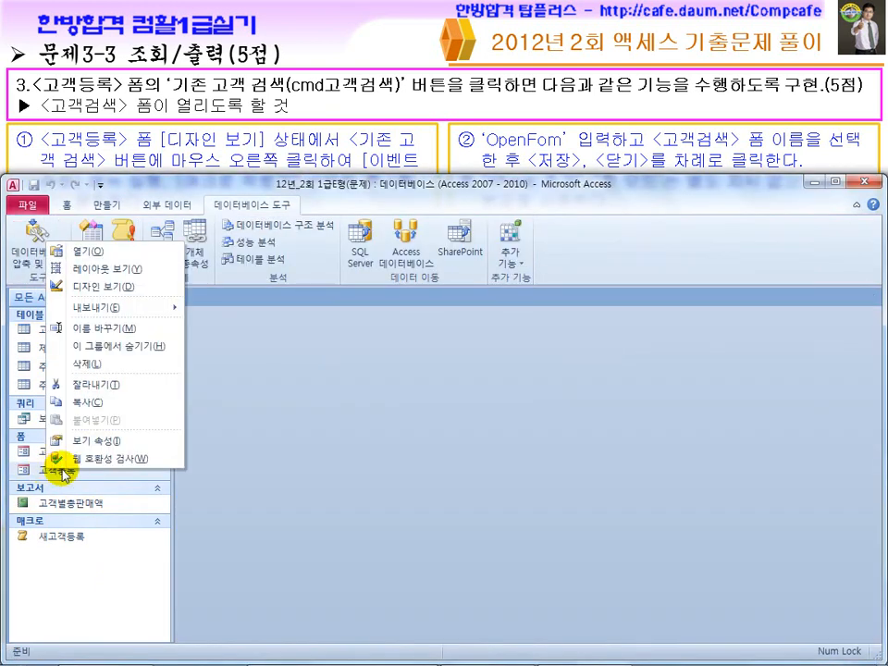
left_click(102, 292)
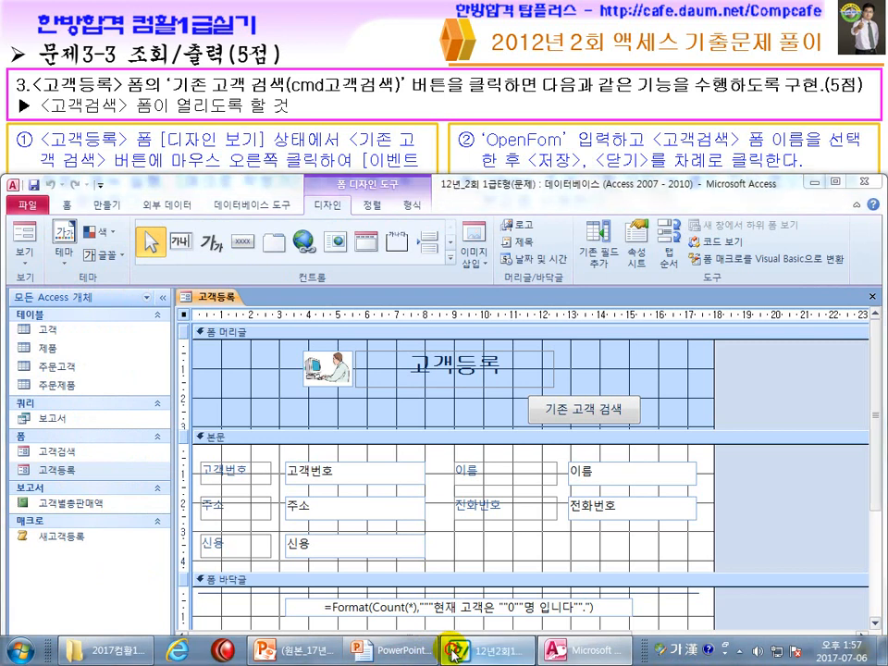
left_click(455, 651)
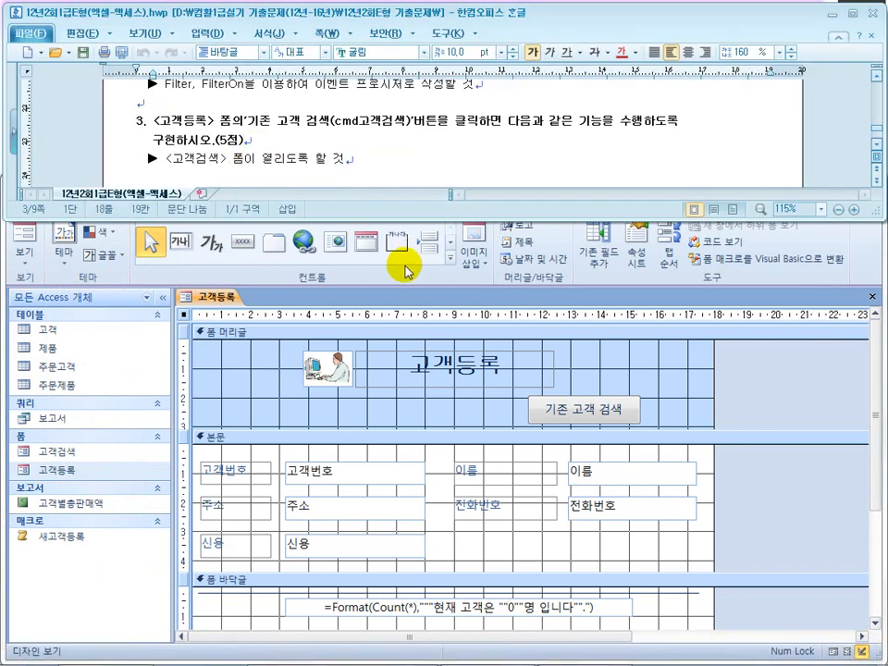
Create a click event for the 기존 고객 검색 button using the macro builder (매크로 작성기)
left_click(588, 412)
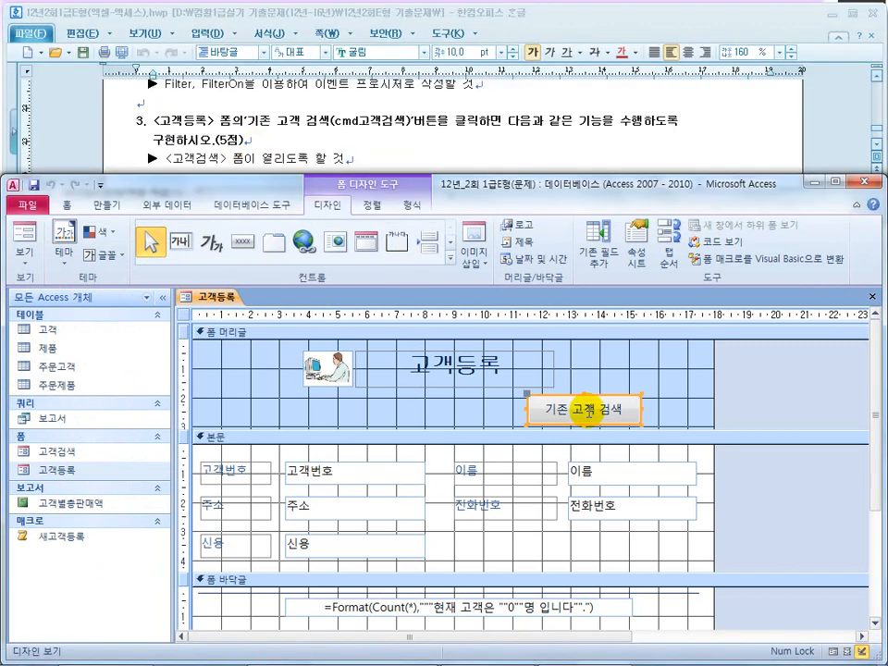
right_click(588, 413)
left_click(638, 211)
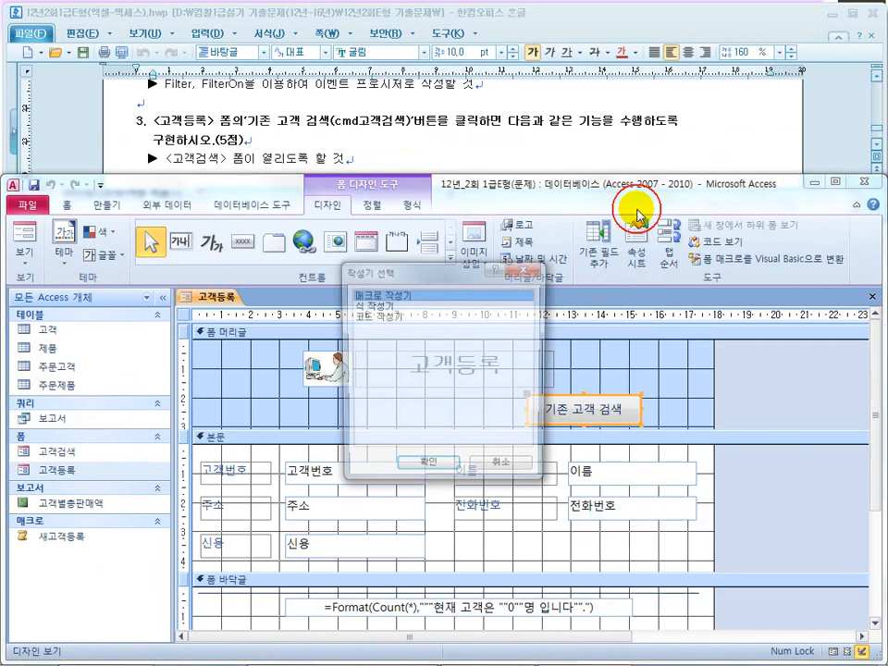
left_click(387, 318)
left_click(389, 295)
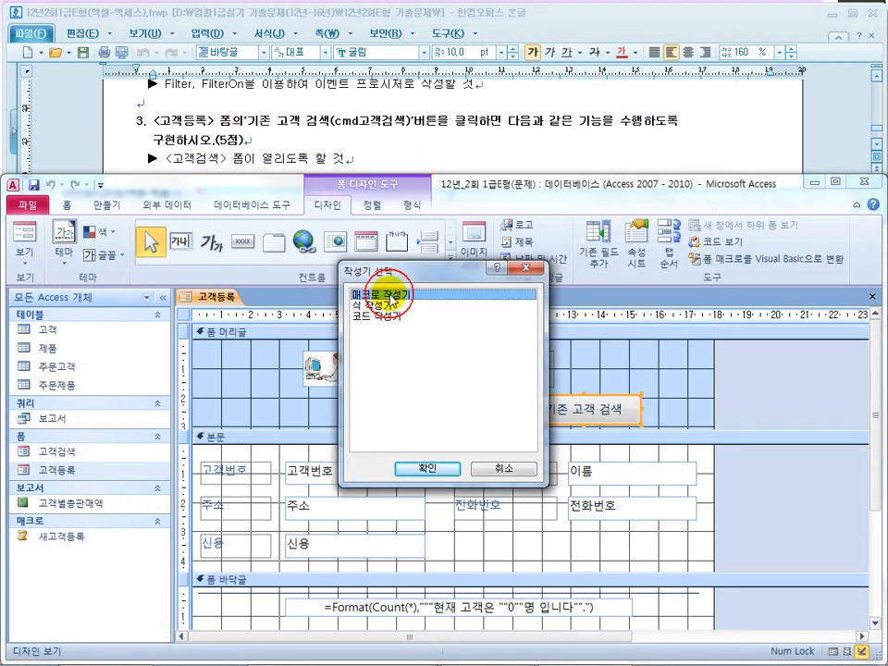
left_click(436, 469)
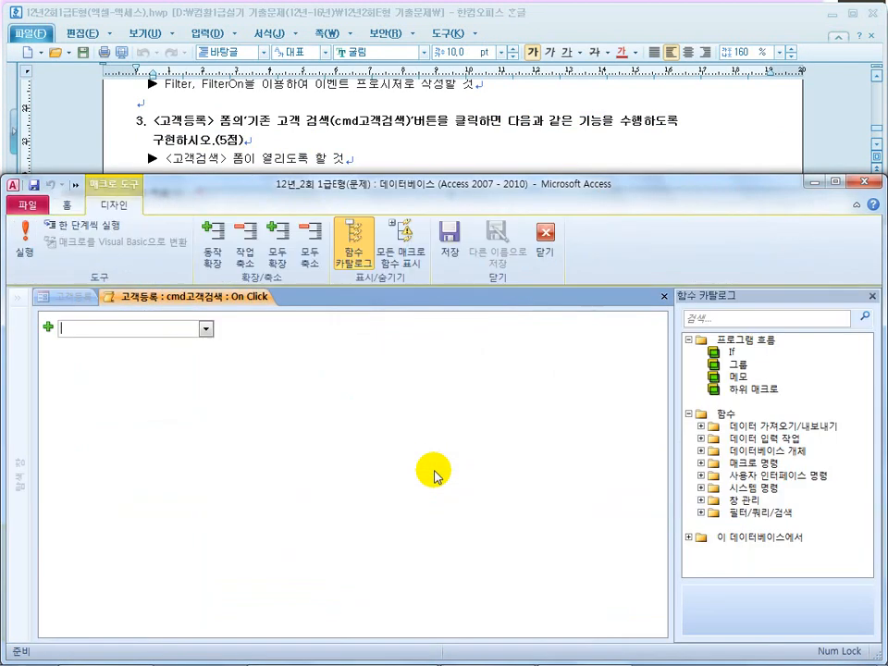
Add an OpenForm action to the macro and set its form name to 고객검색
left_click(205, 328)
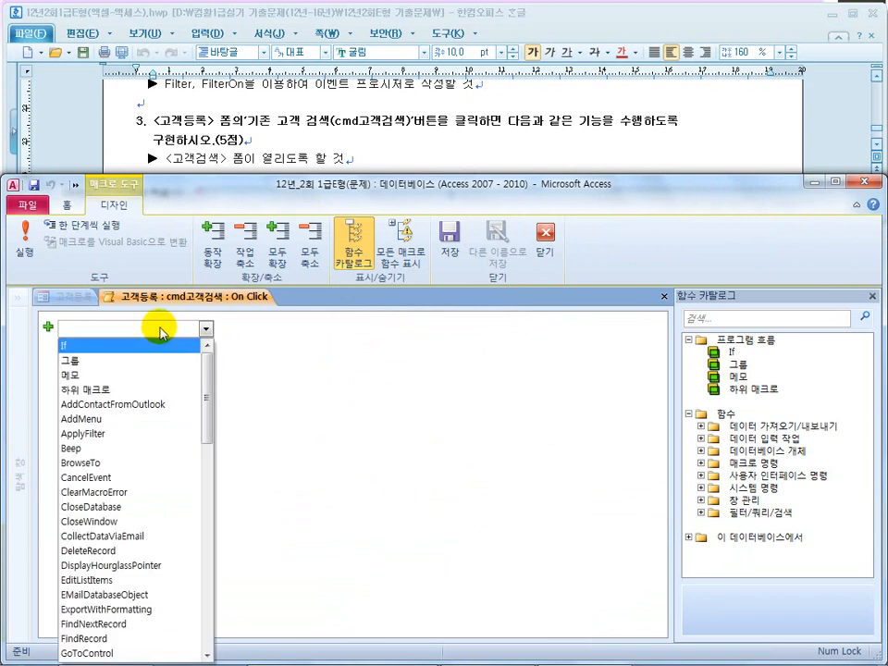
type("ㅐㅔ")
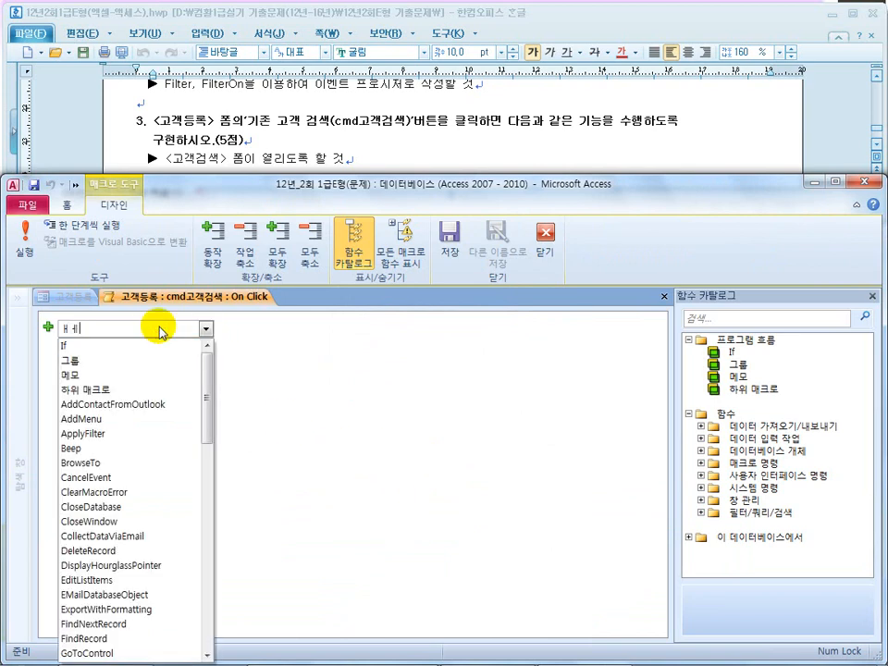
type("openfo")
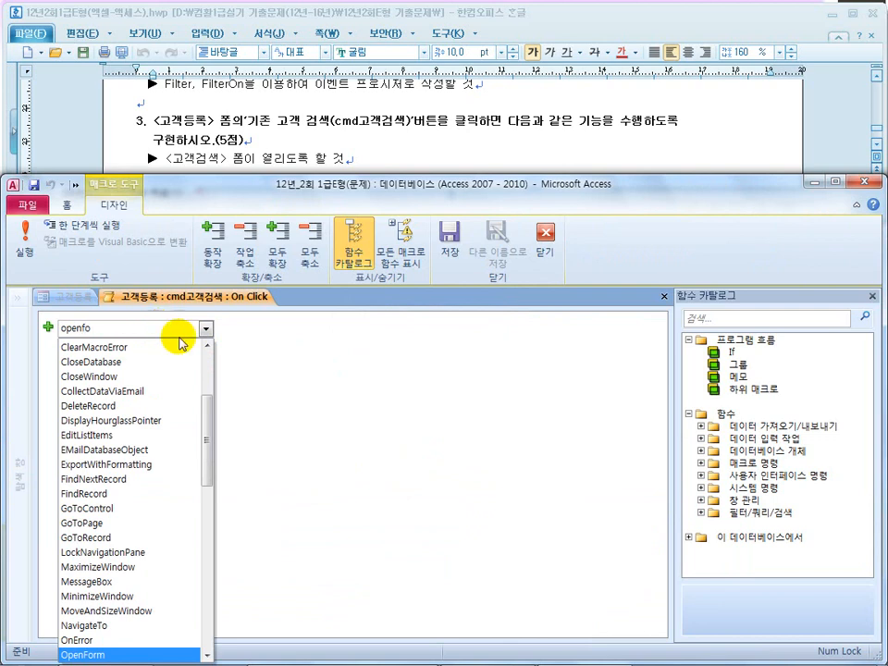
left_click(92, 654)
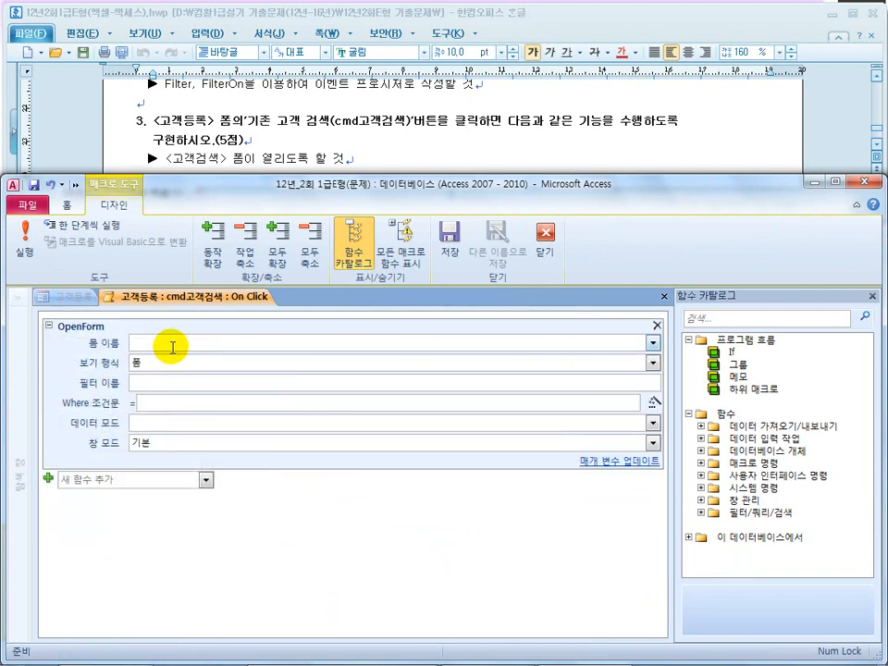
left_click(652, 342)
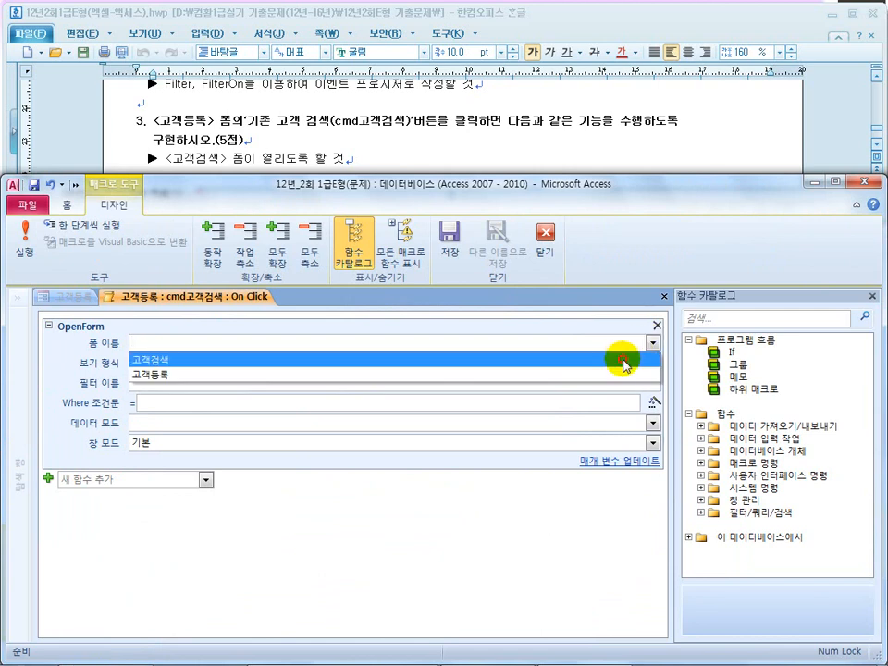
left_click(620, 359)
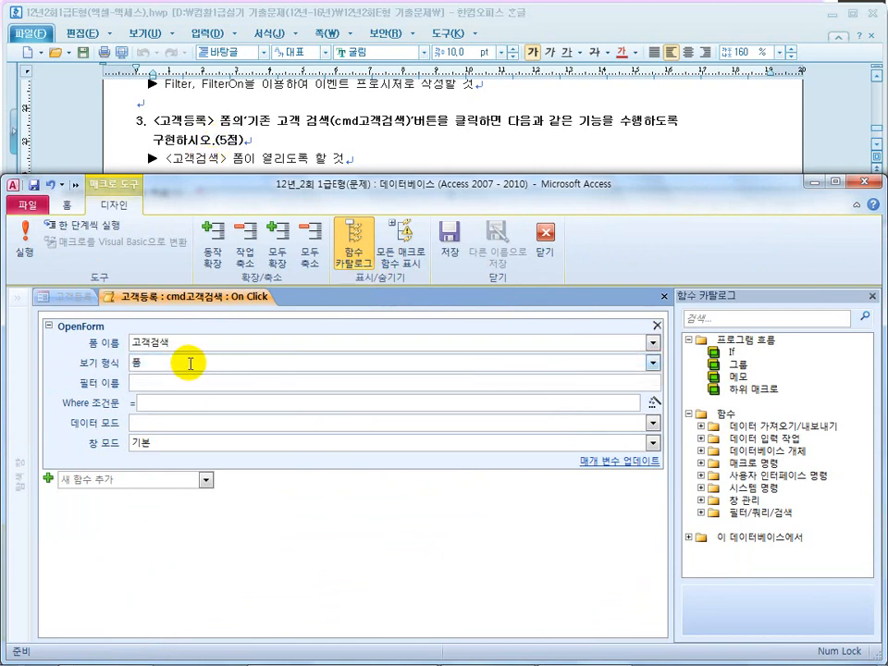
Keep the Where condition empty and the window mode at 기본, and save and close the macro
left_click(180, 402)
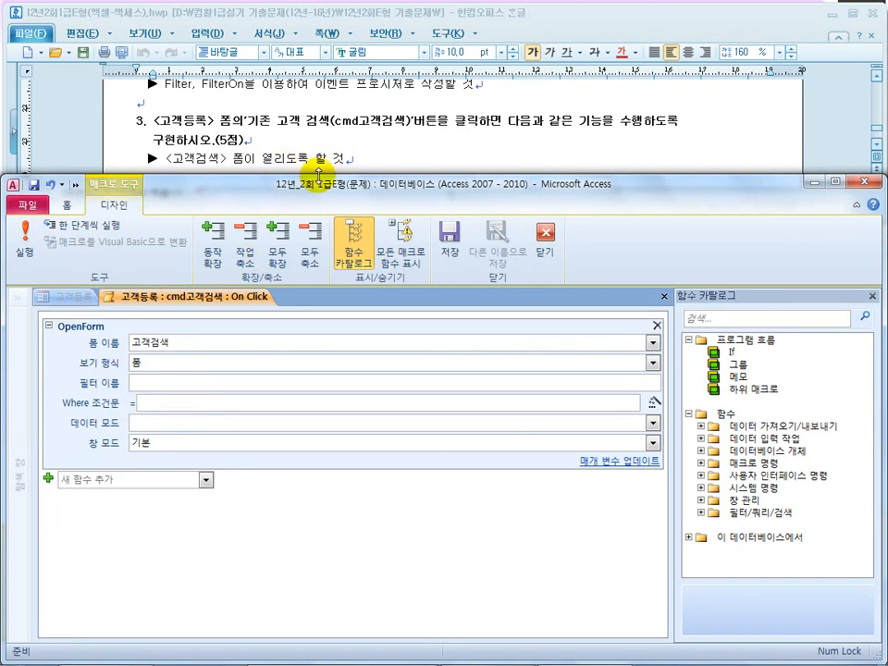
left_click(652, 443)
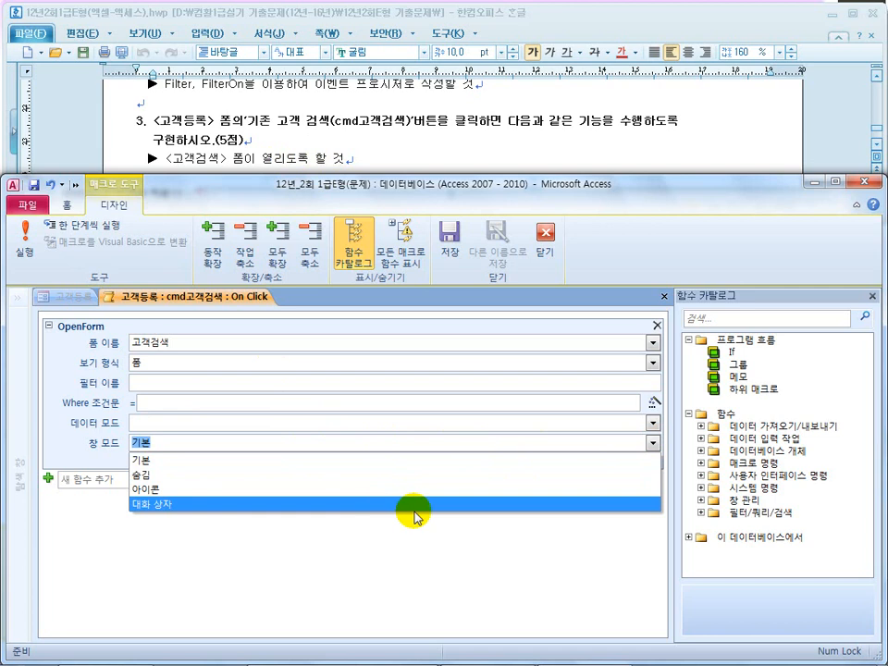
left_click(652, 443)
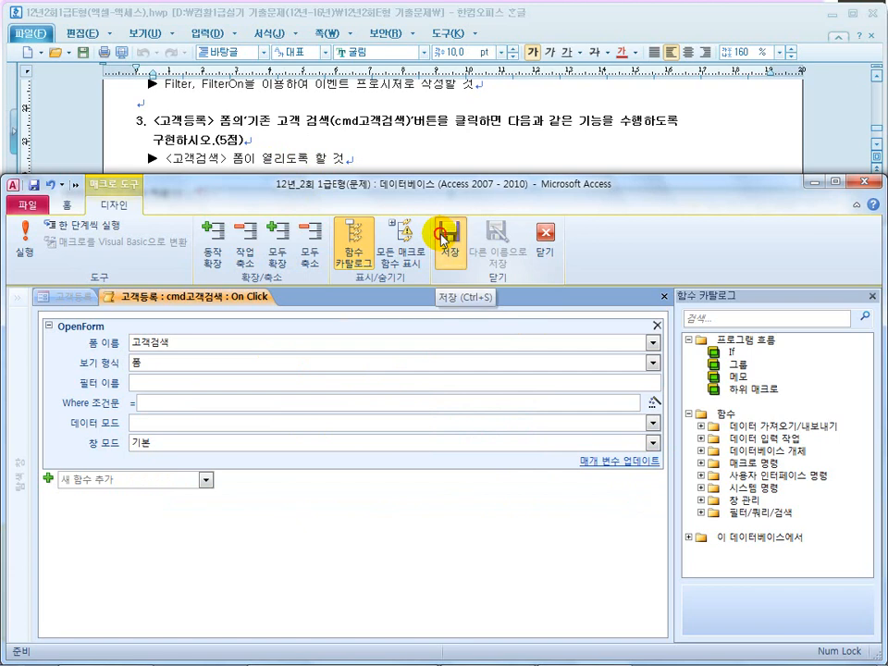
left_click(537, 251)
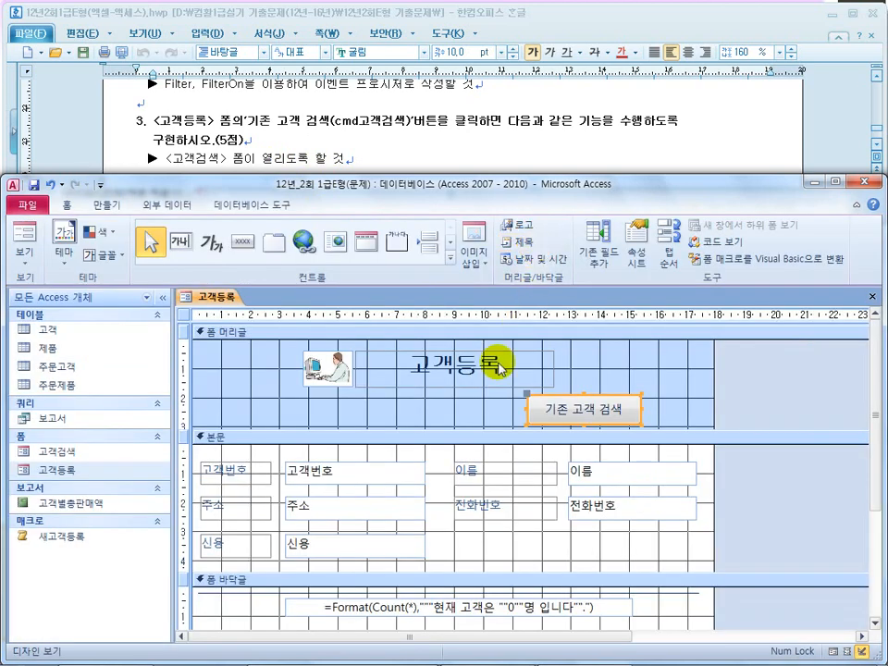
Check the On Click event setting of the 기존 고객 검색 button (cmd고객검색) in its properties
left_click(566, 404)
right_click(566, 404)
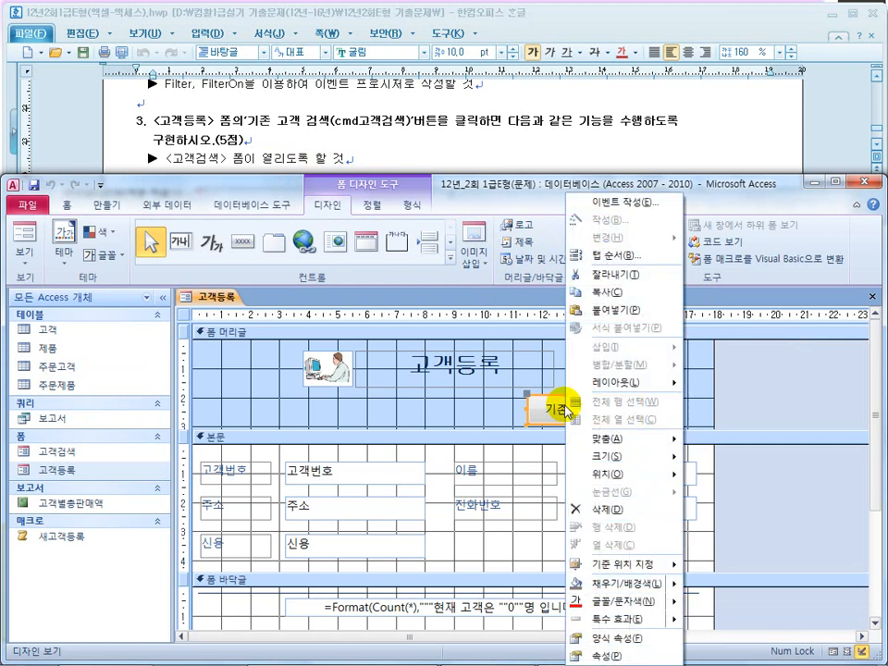
left_click(607, 655)
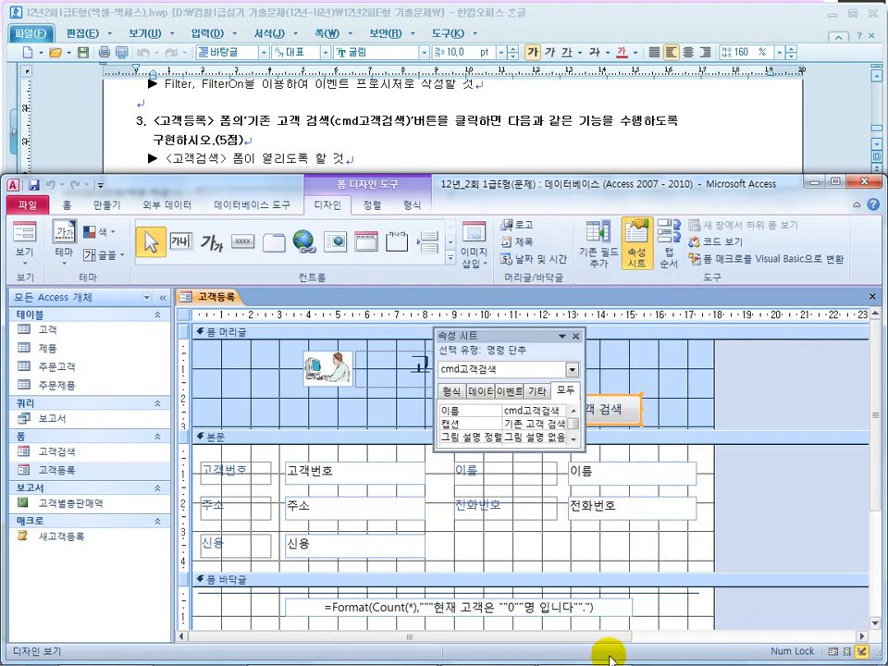
left_click_drag(431, 418, 231, 398)
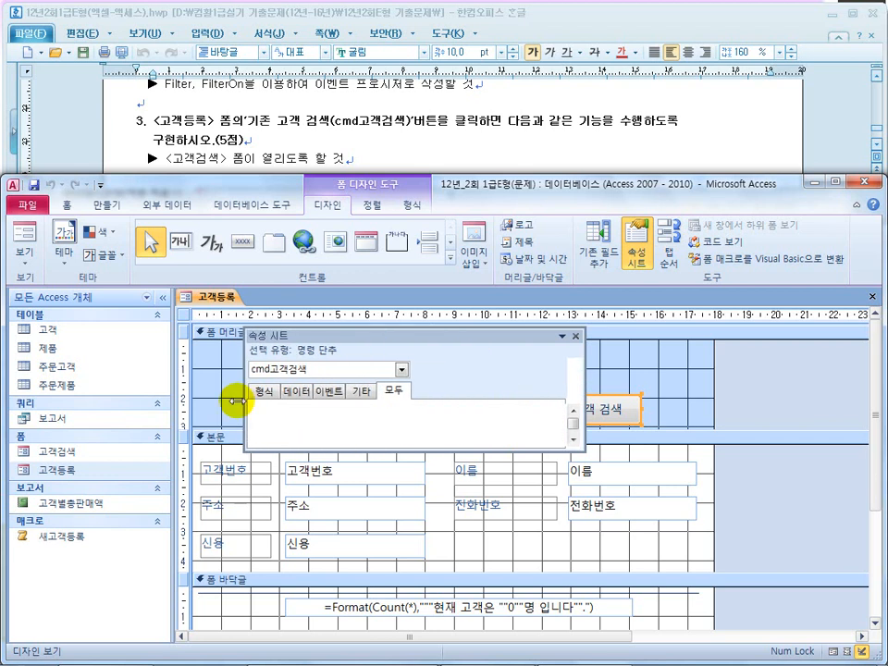
left_click(310, 392)
left_click(362, 412)
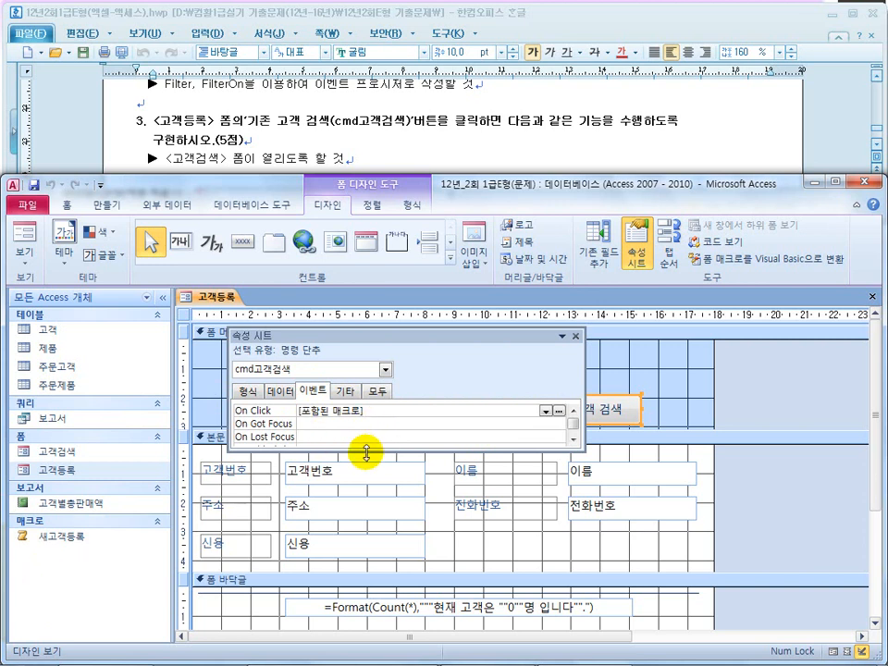
left_click_drag(366, 450, 361, 499)
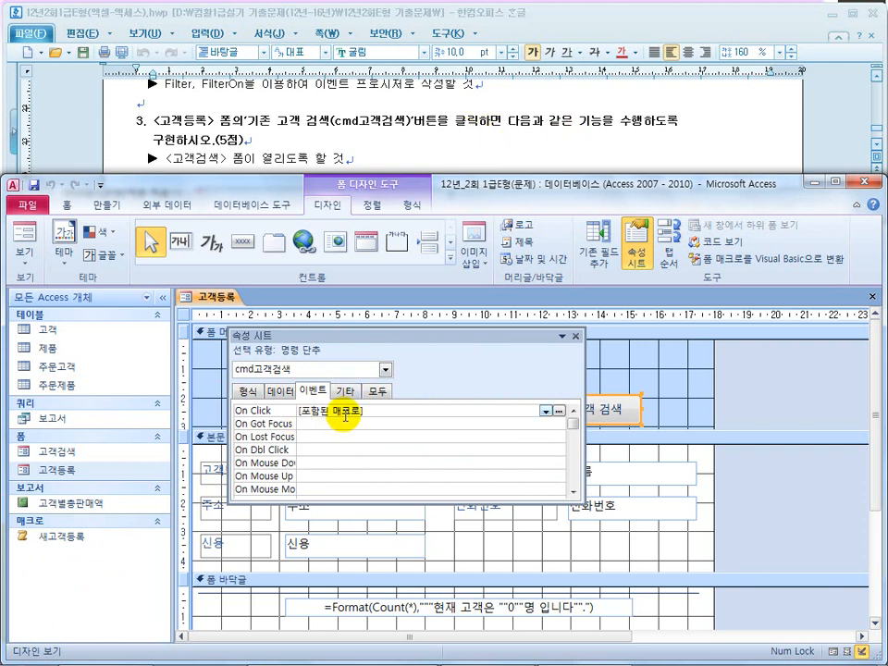
left_click(574, 335)
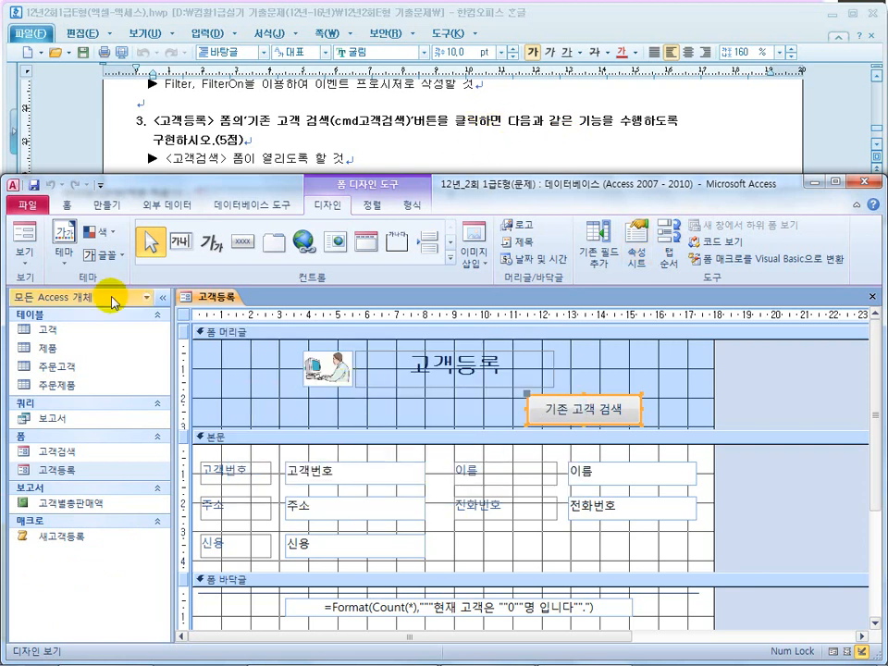
Run the 고객등록 form and test that its 기존 고객 검색 button opens the 고객검색 form
left_click(29, 238)
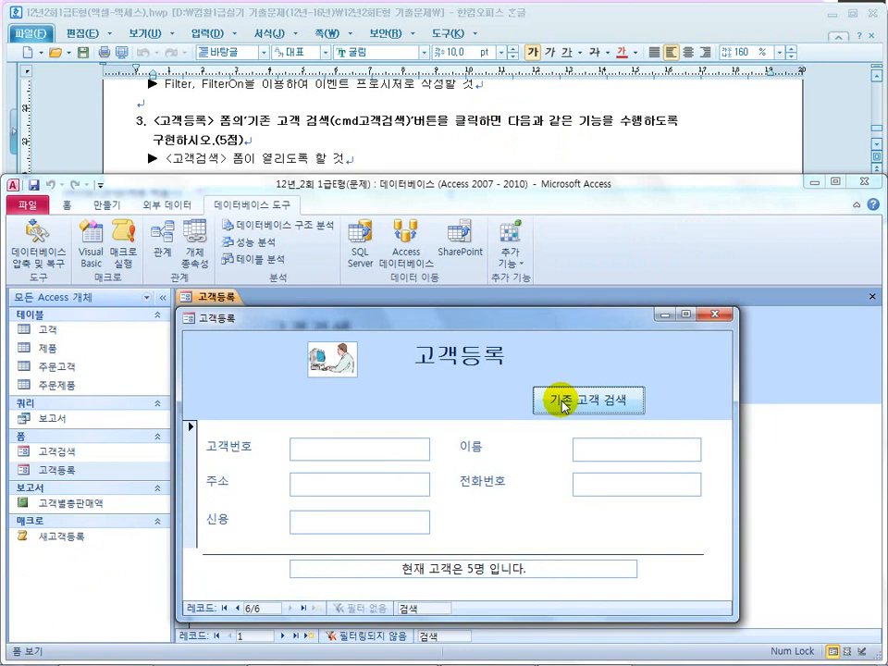
left_click_drag(413, 316, 476, 453)
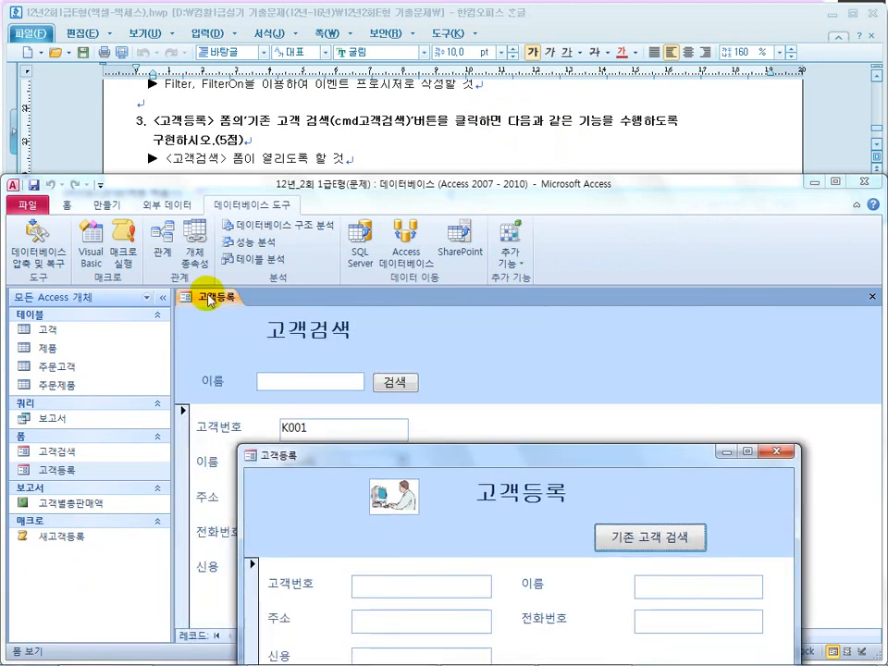
left_click_drag(366, 452, 377, 380)
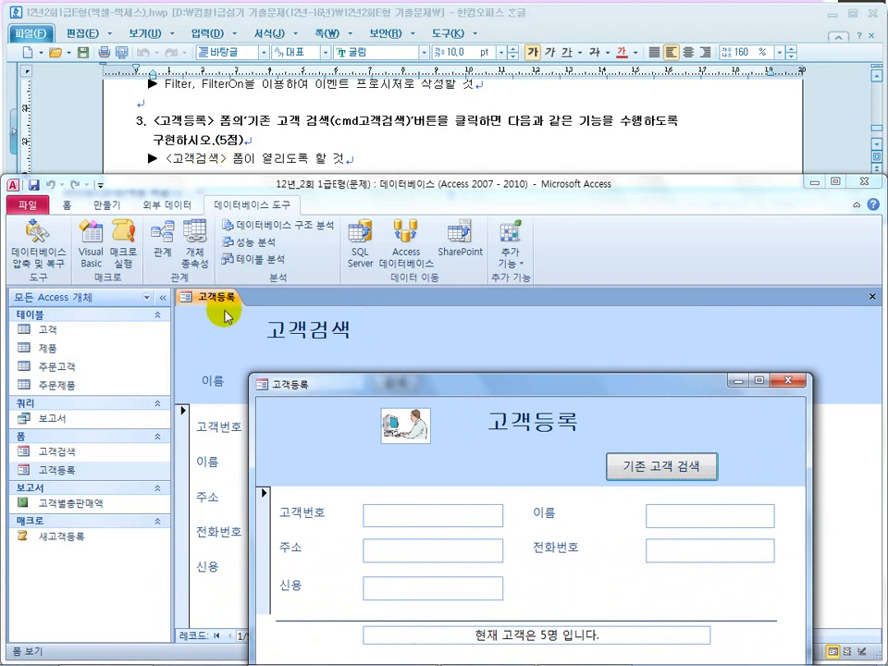
left_click_drag(311, 396, 268, 344)
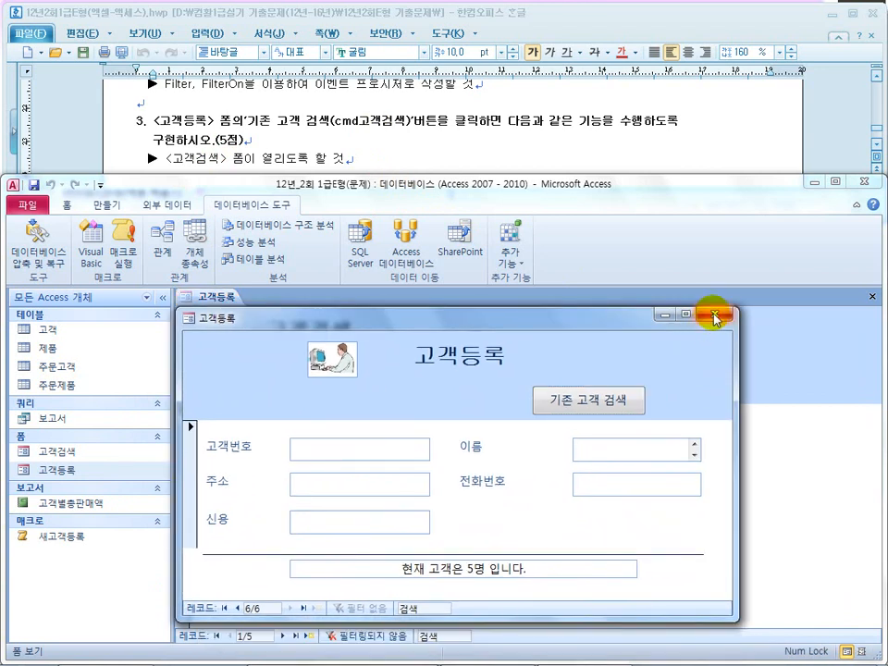
Close the 고객등록 form with its design changes saved, and close the 고객검색 form
left_click(714, 318)
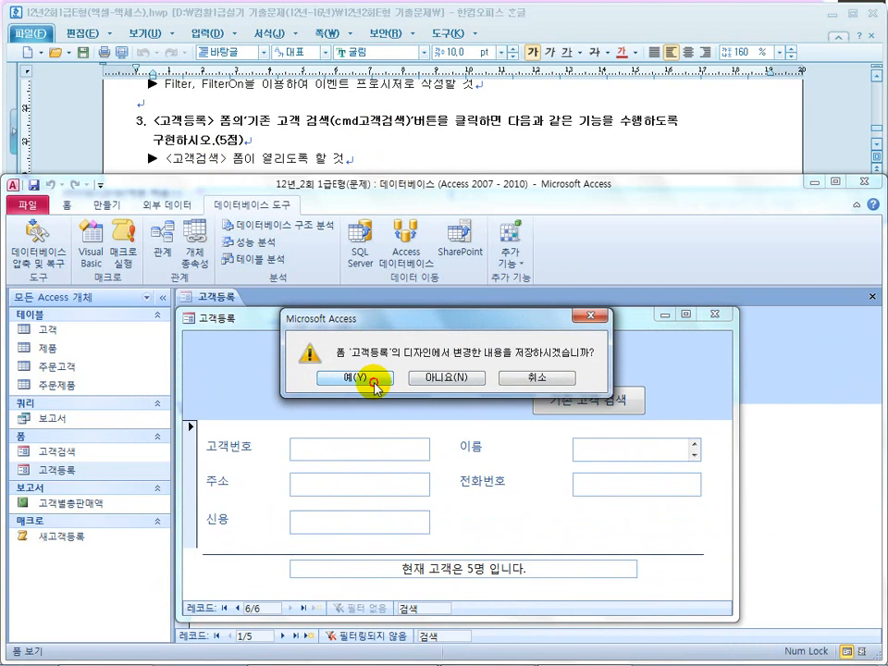
left_click(373, 383)
left_click(341, 155)
scroll(339, 151, "down", 3)
scroll(338, 151, "down", 5)
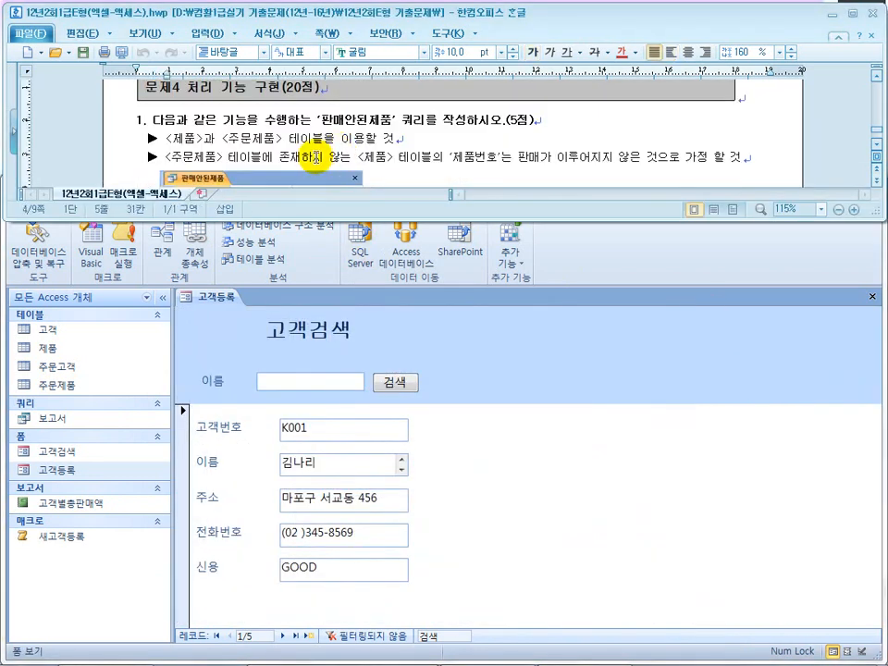
left_click(872, 296)
Read the 문제4 task 1 requirements for the 판매안된제품 query based on the 제품 and 주문제품 tables in the exam document
left_click_drag(300, 121, 398, 123)
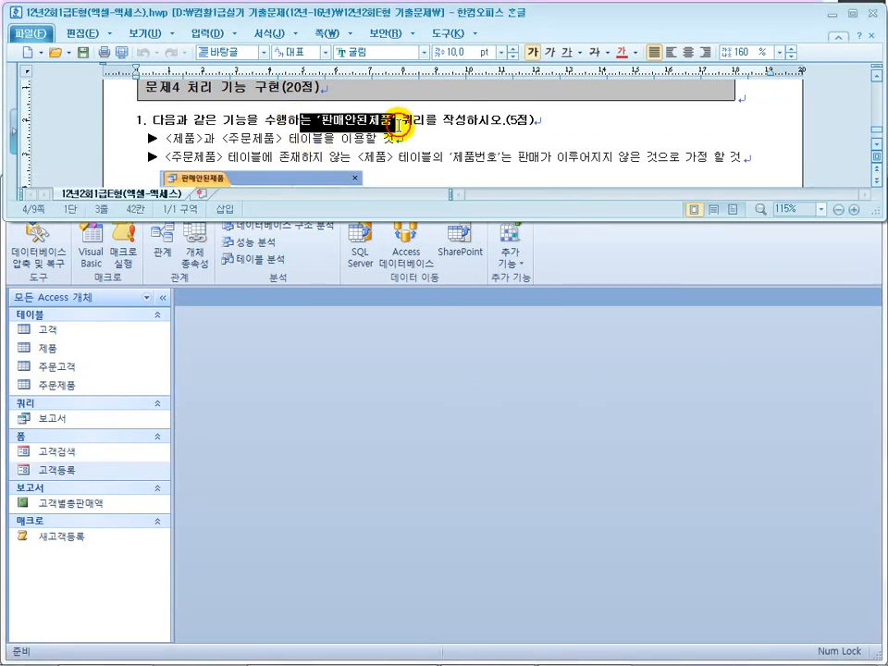
left_click(441, 143)
left_click_drag(206, 120, 395, 129)
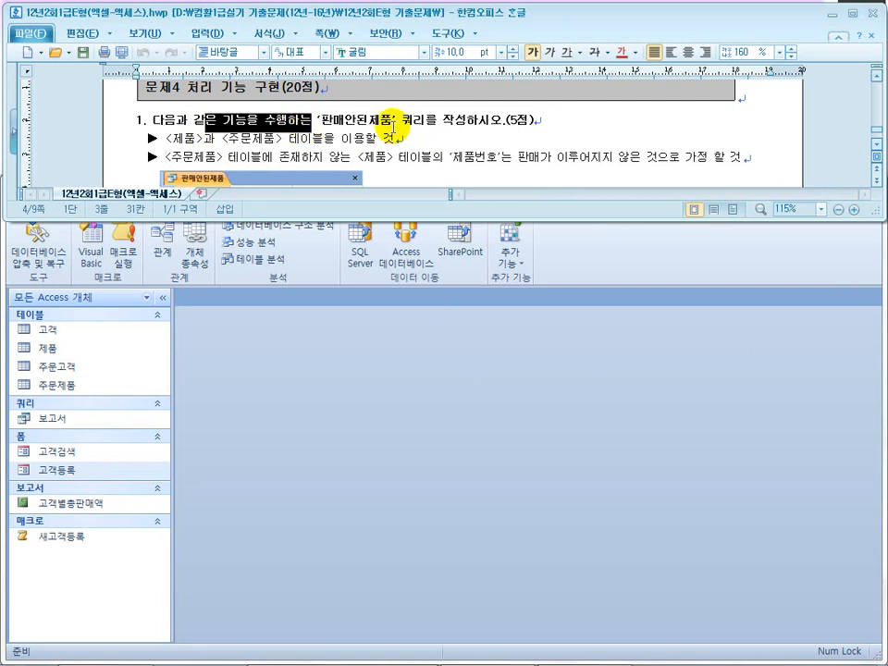
left_click_drag(451, 122, 368, 111)
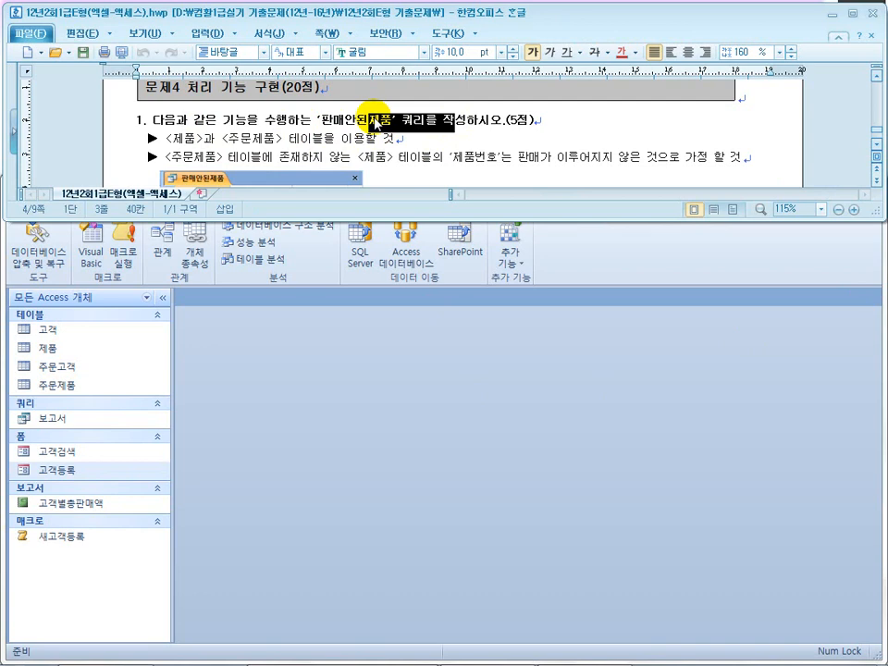
left_click_drag(334, 121, 389, 126)
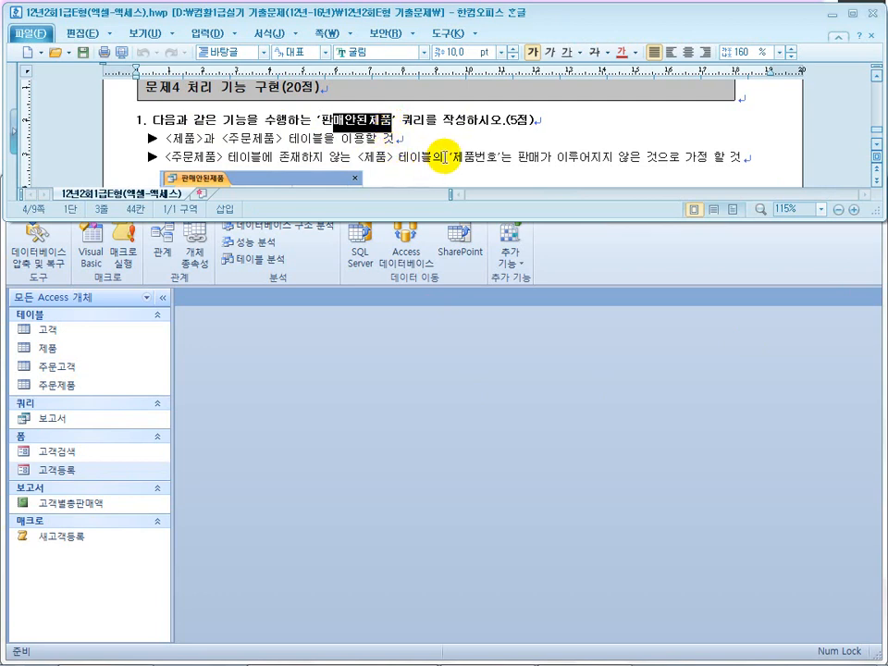
left_click(447, 157)
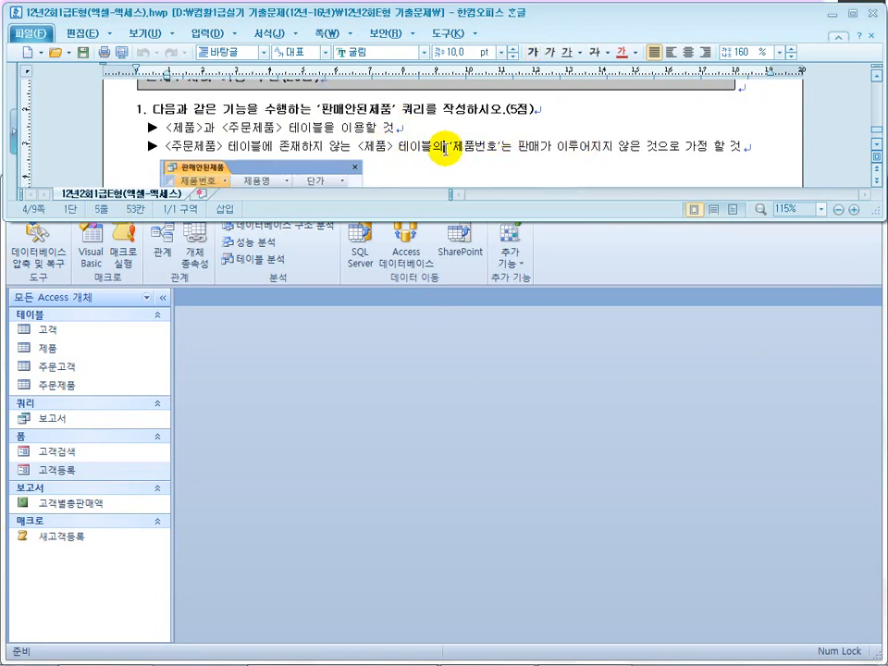
left_click_drag(375, 146, 646, 148)
left_click_drag(193, 146, 568, 152)
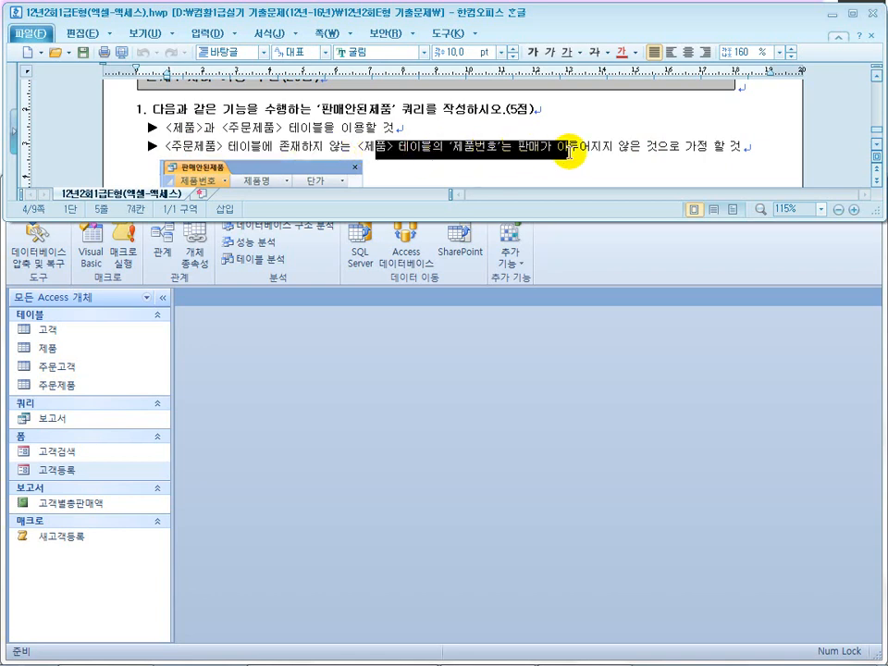
left_click_drag(222, 146, 500, 153)
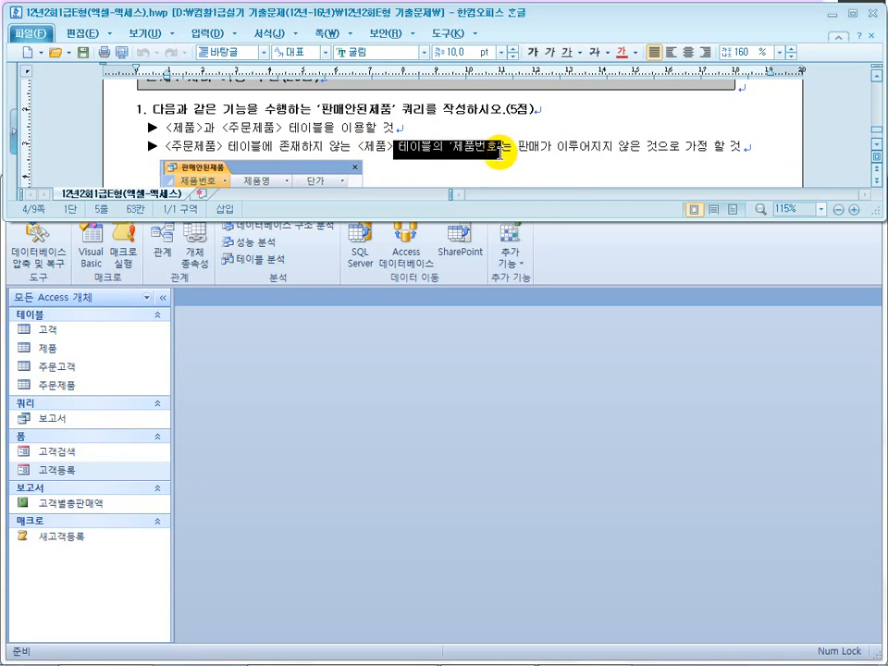
left_click_drag(618, 151, 552, 153)
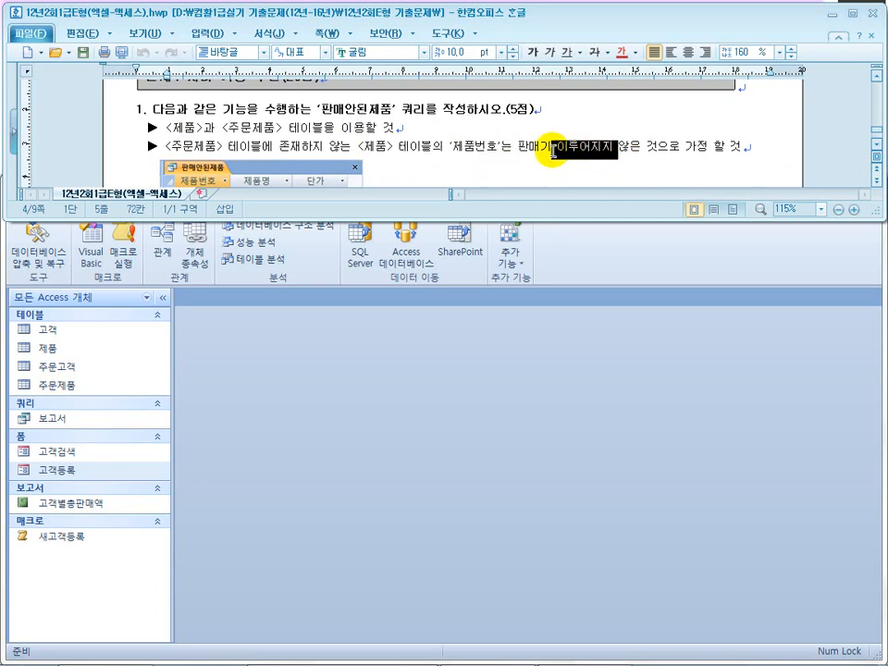
left_click_drag(374, 150, 471, 154)
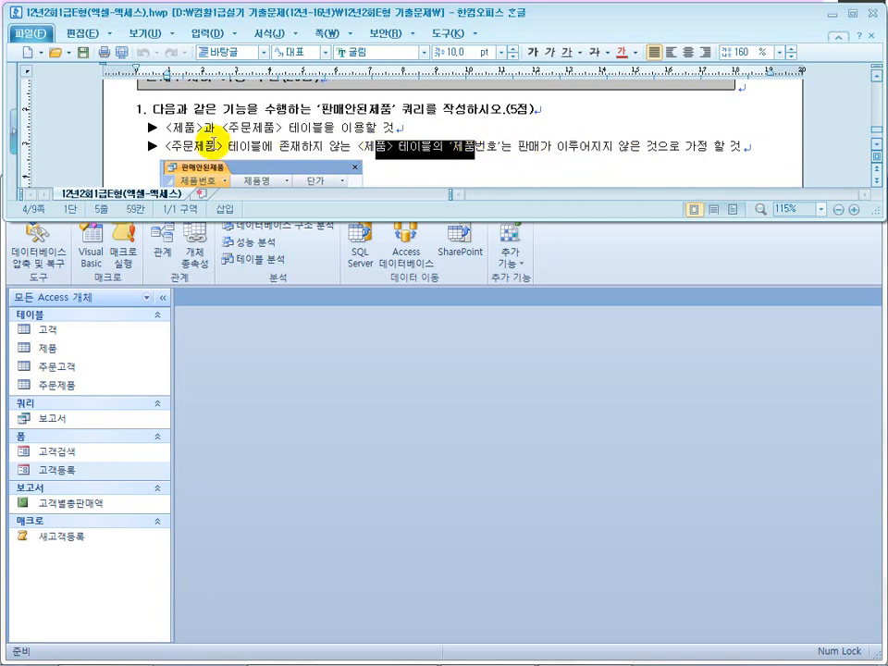
left_click_drag(215, 150, 333, 154)
left_click_drag(612, 151, 541, 153)
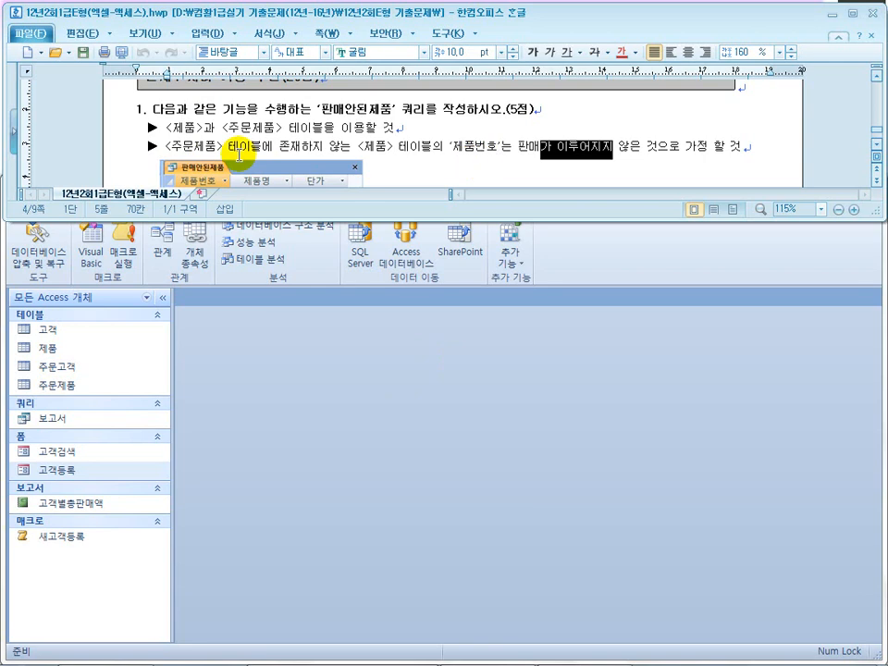
left_click(257, 469)
left_click(350, 170)
left_click(375, 329)
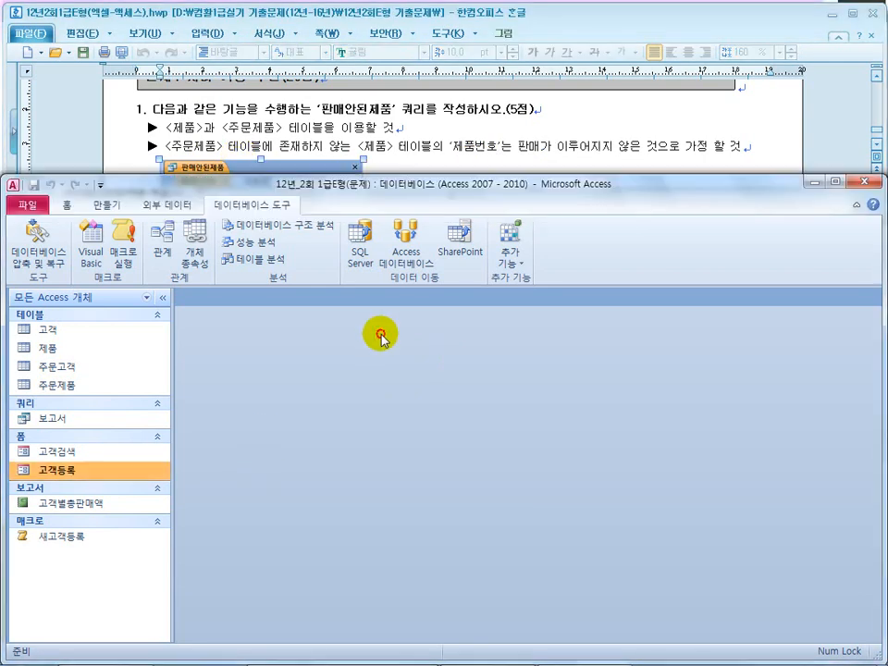
left_click(105, 204)
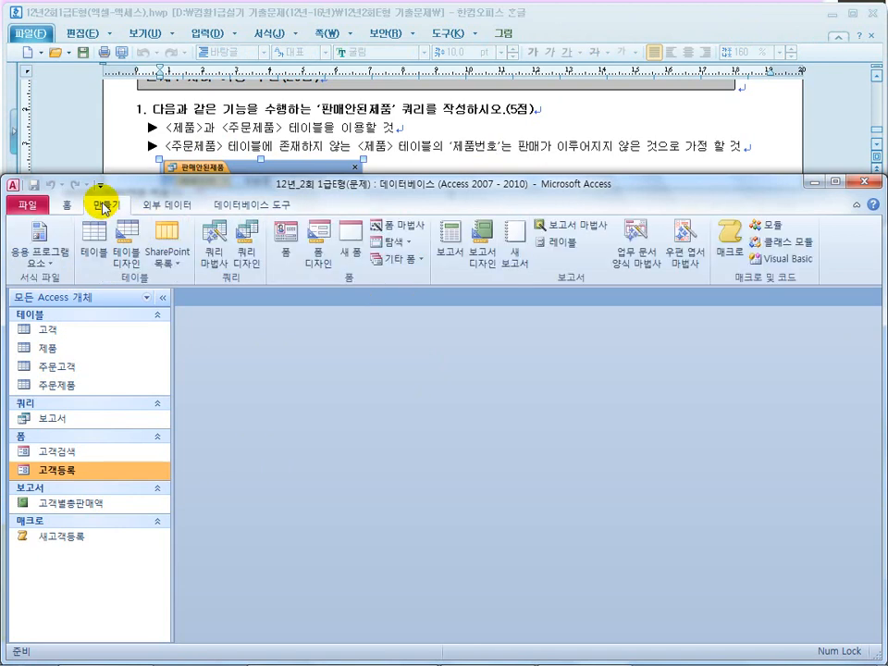
left_click(218, 260)
left_click(507, 327)
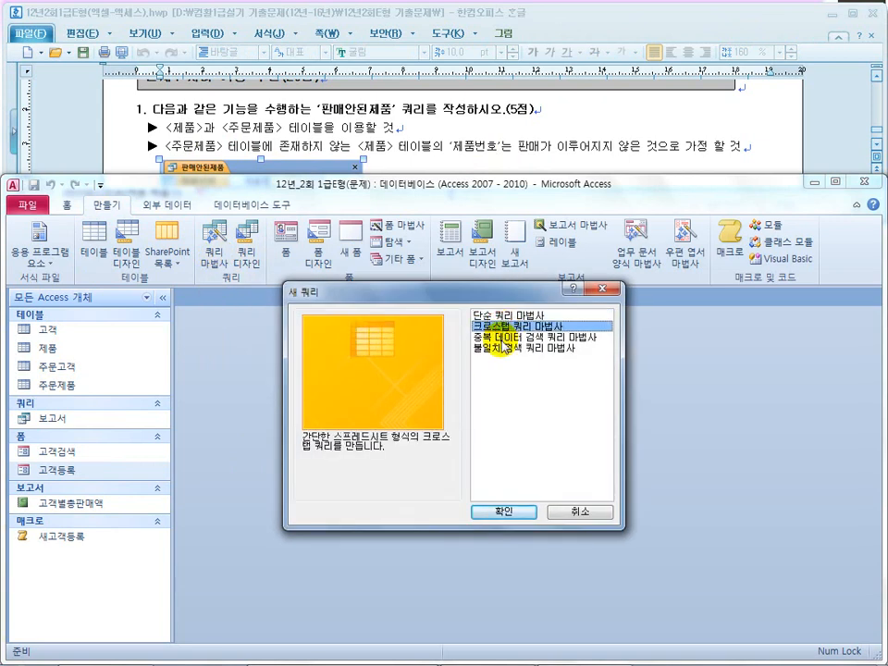
left_click(515, 338)
left_click(516, 348)
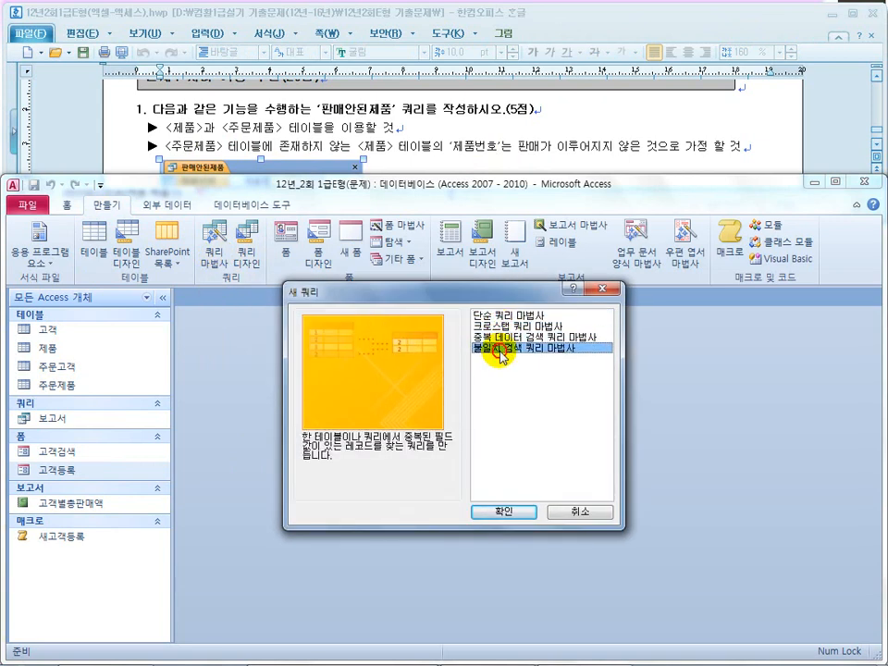
left_click(503, 514)
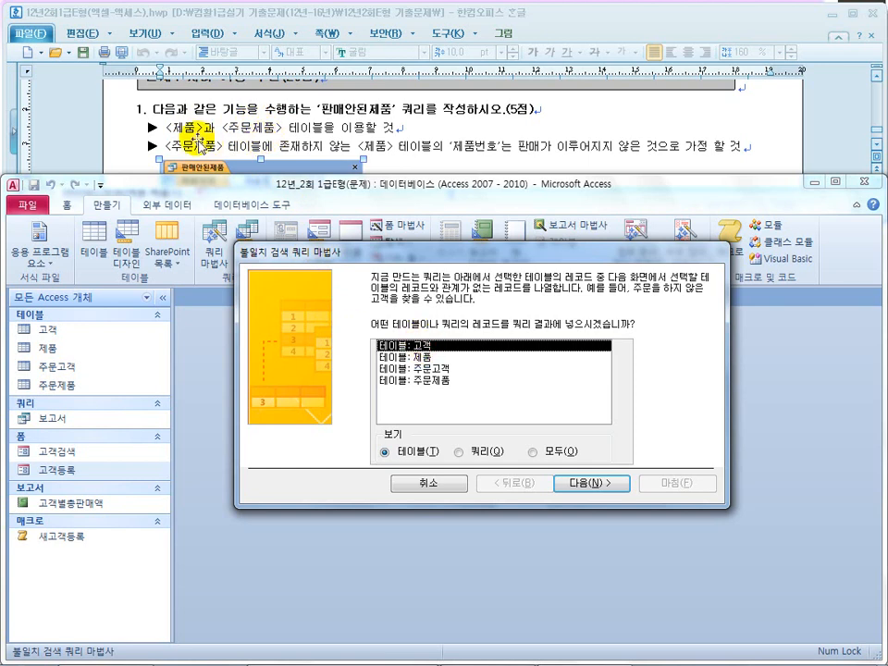
left_click(430, 356)
left_click(435, 381)
left_click(435, 369)
left_click(430, 380)
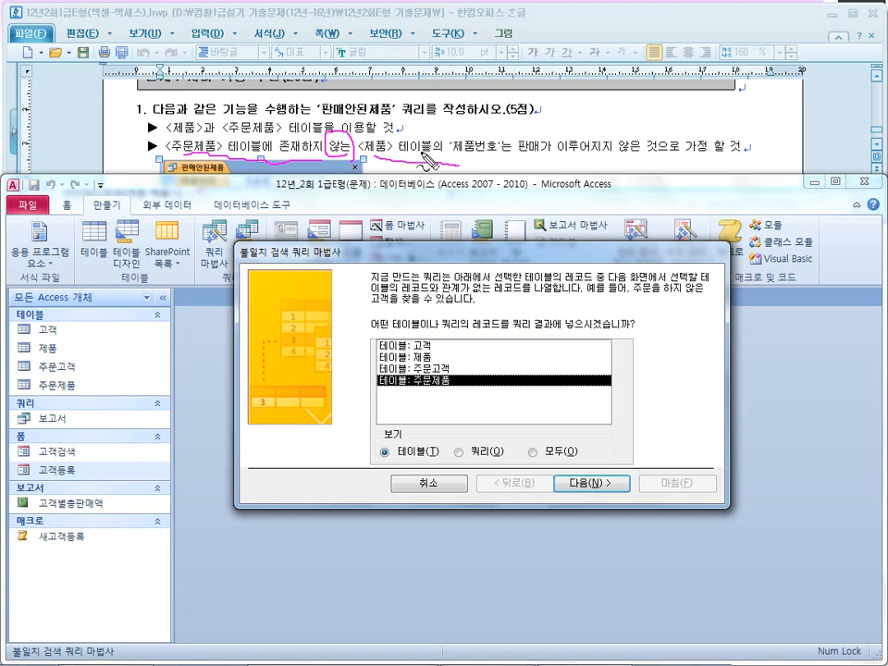
left_click(422, 358)
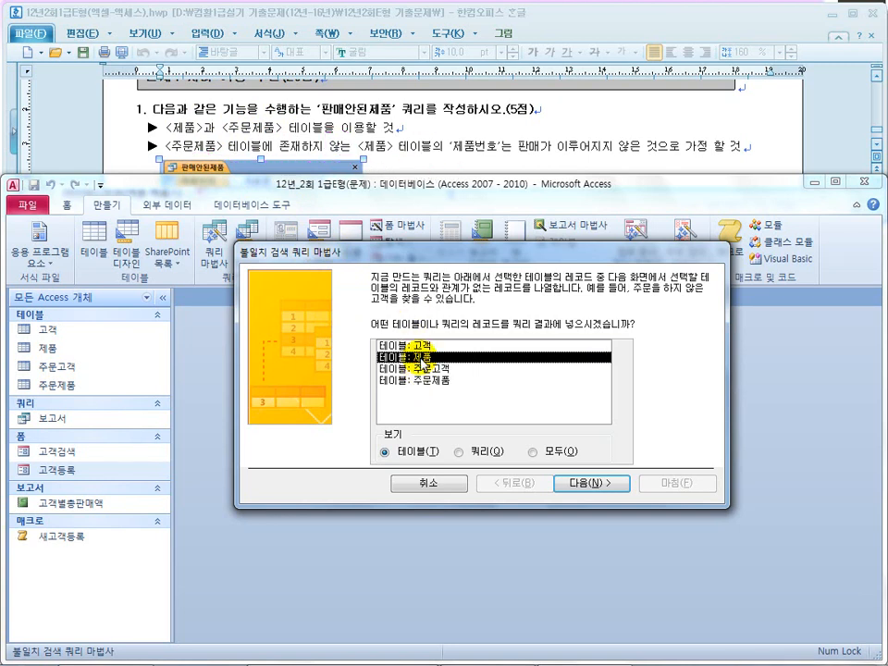
left_click(429, 484)
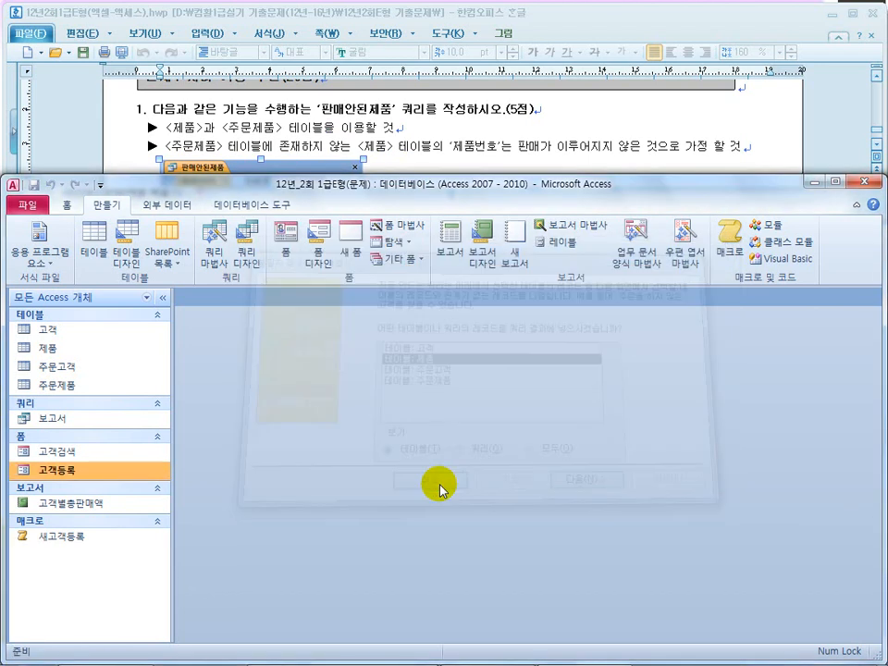
Open the database relationships and examine how the 제품 and 주문제품 tables are linked through 제품번호
left_click(258, 205)
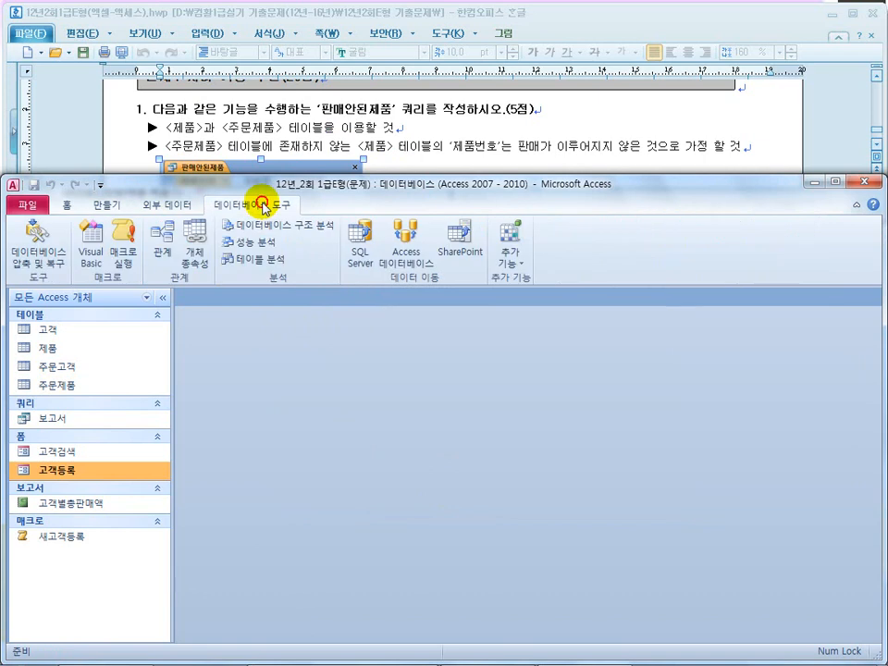
left_click(161, 249)
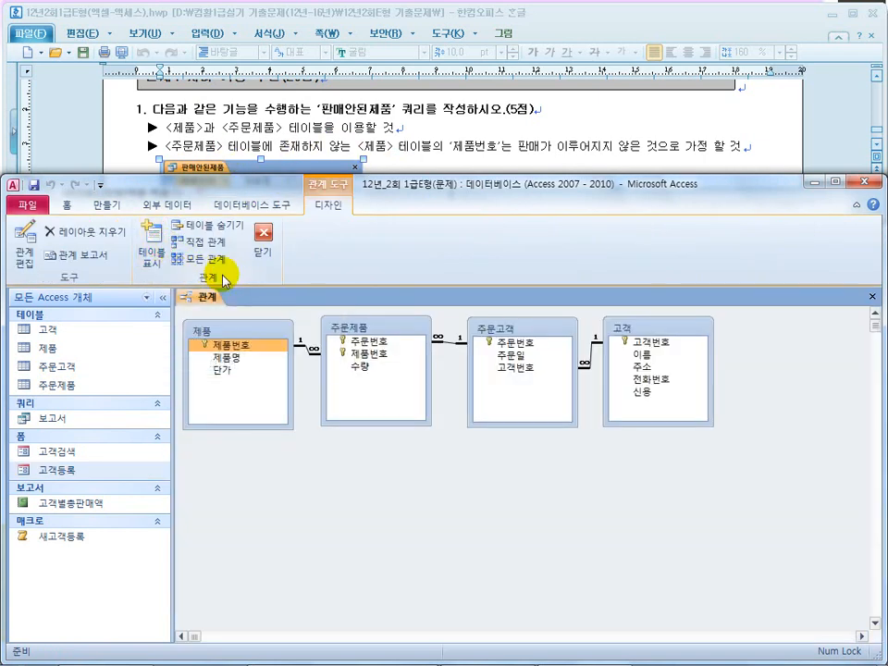
left_click(188, 95)
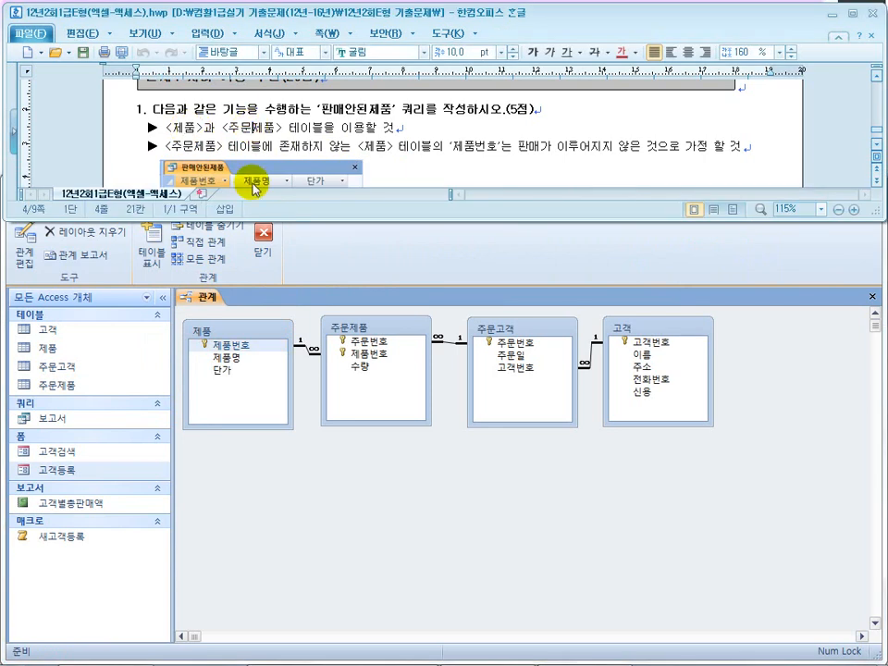
left_click(246, 339)
left_click(374, 340)
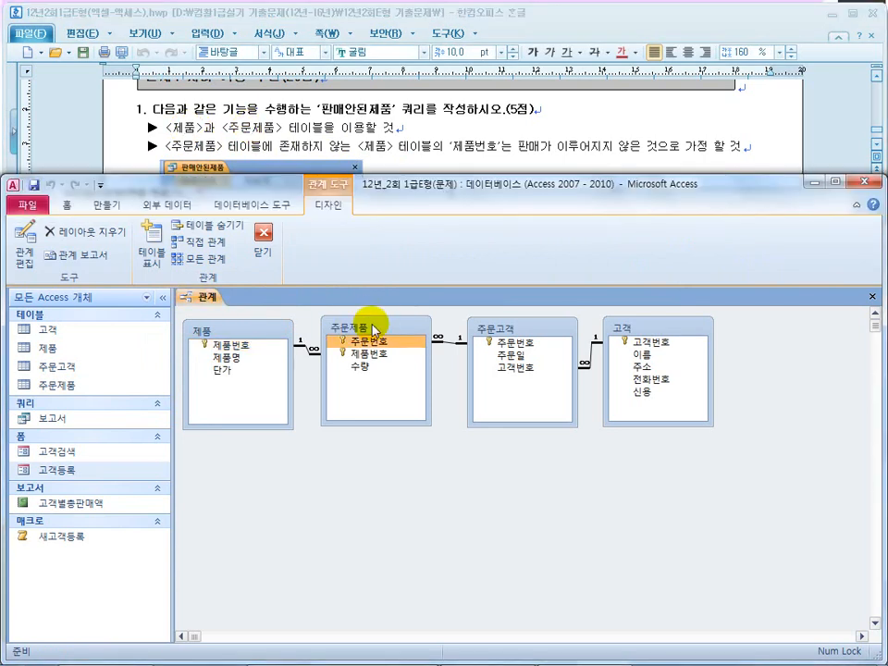
left_click(351, 353, "shift")
left_click(354, 355)
left_click(246, 347)
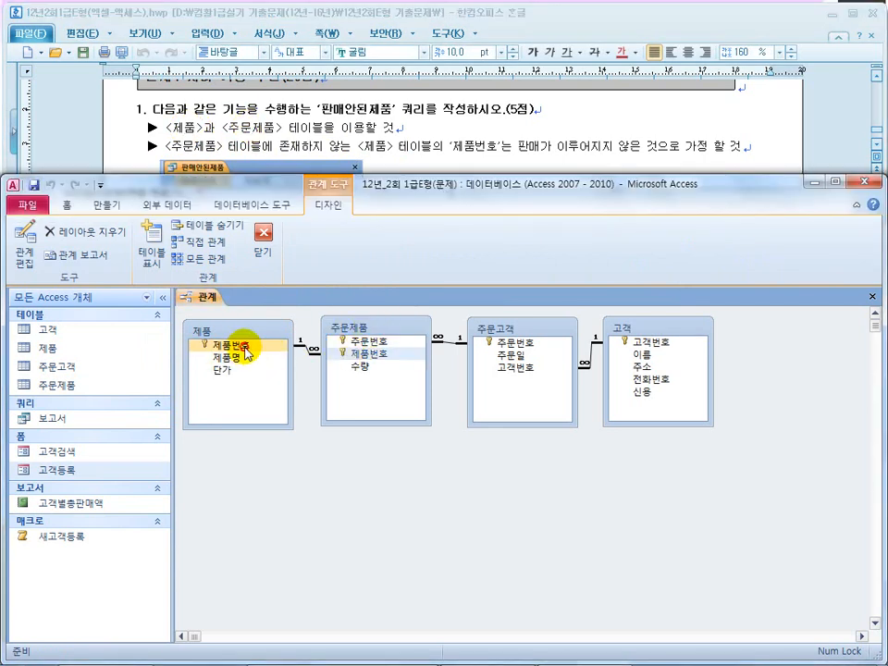
Recheck the 제품번호 link between 제품 and 주문제품, close the relationships, and reread the query requirement in the exam document
left_click(363, 355)
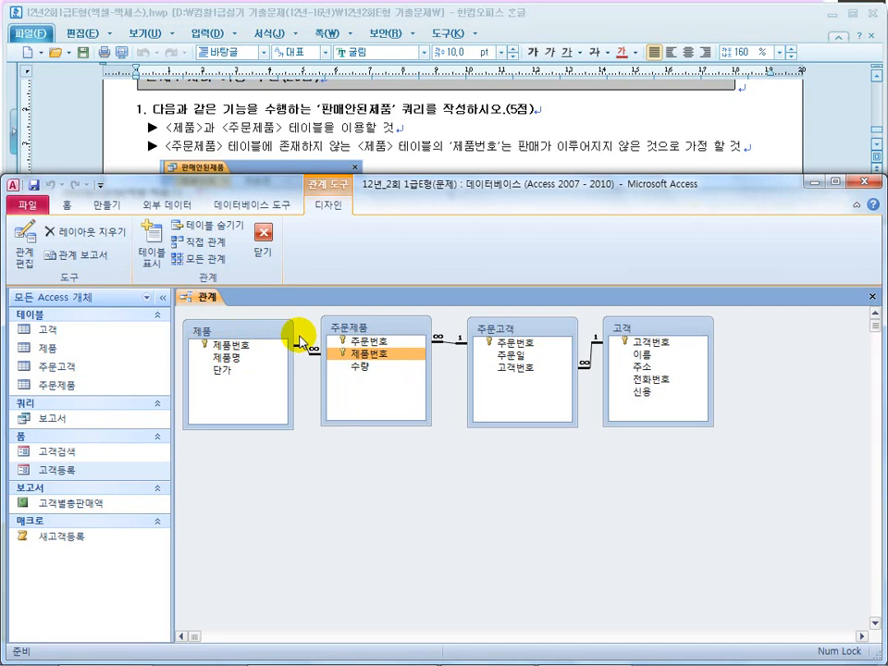
left_click(251, 348)
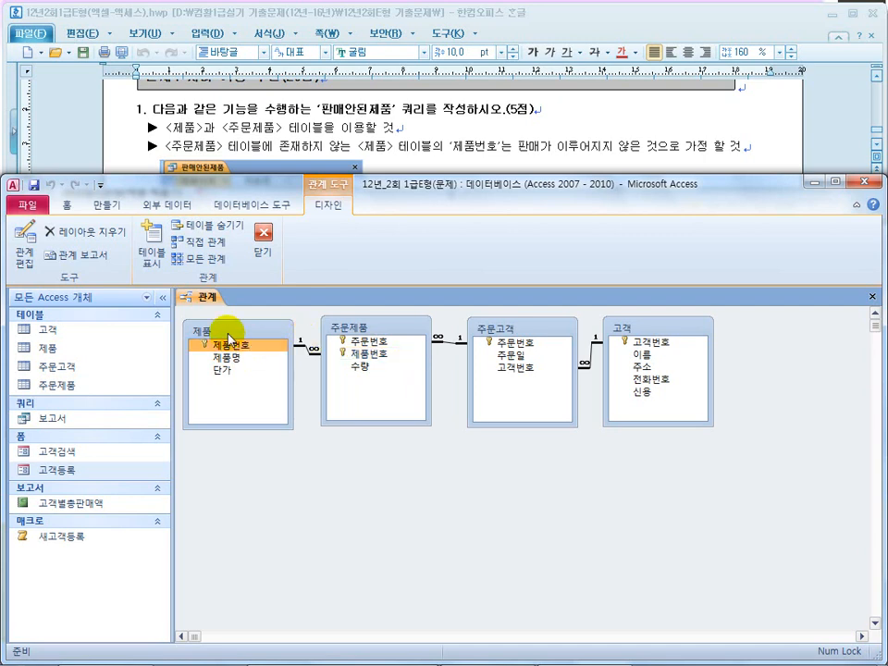
left_click(261, 246)
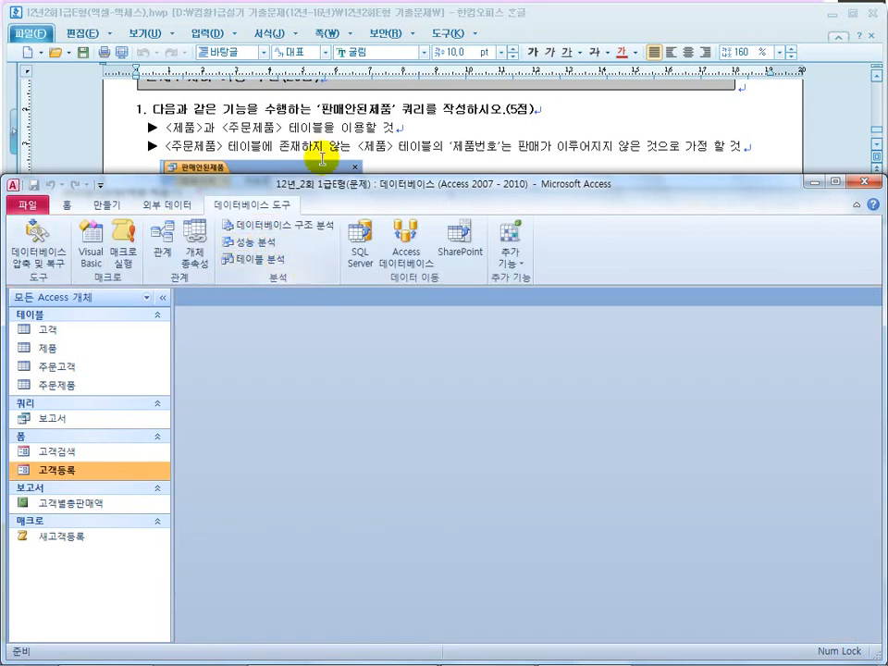
left_click(242, 120)
left_click_drag(204, 146, 497, 151)
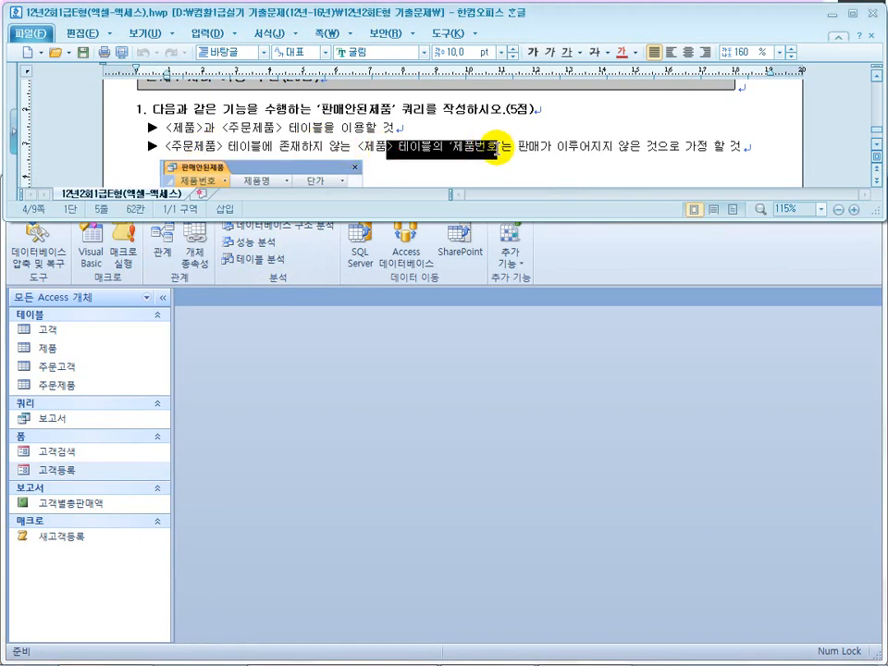
Start a new query in Access with the 불일치 검색 쿼리 마법사 (Find Unmatched Query Wizard)
left_click(317, 346)
left_click(106, 209)
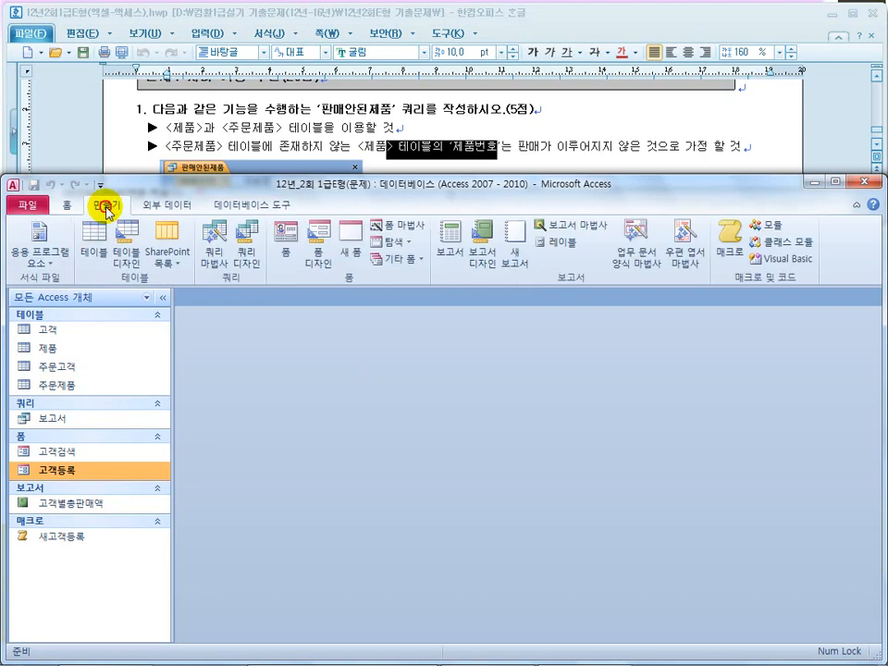
left_click(214, 262)
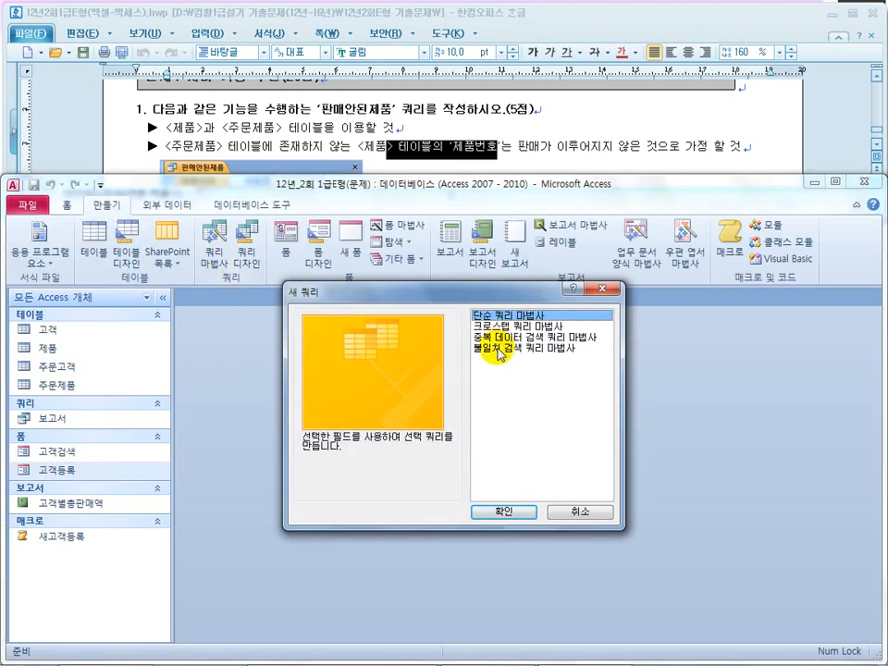
left_click(525, 347)
left_click(504, 511)
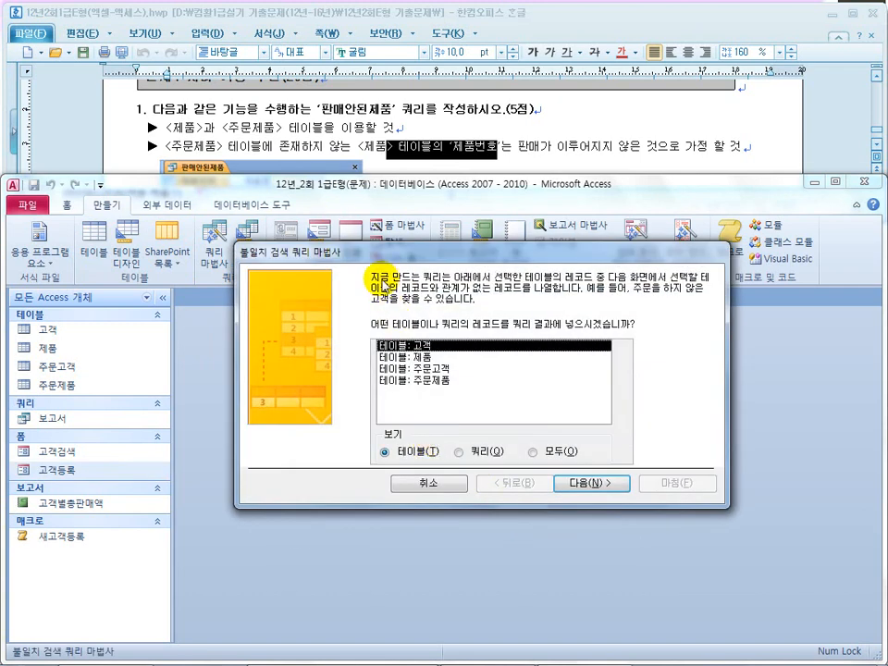
Choose the 제품 table as the source of the records that the unmatched query lists
left_click(374, 148)
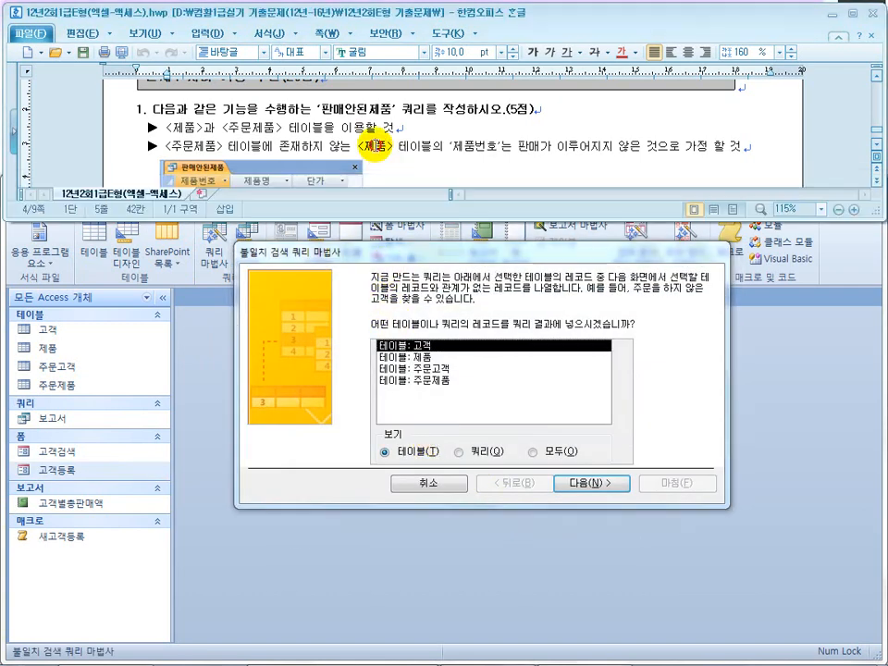
left_click(413, 356)
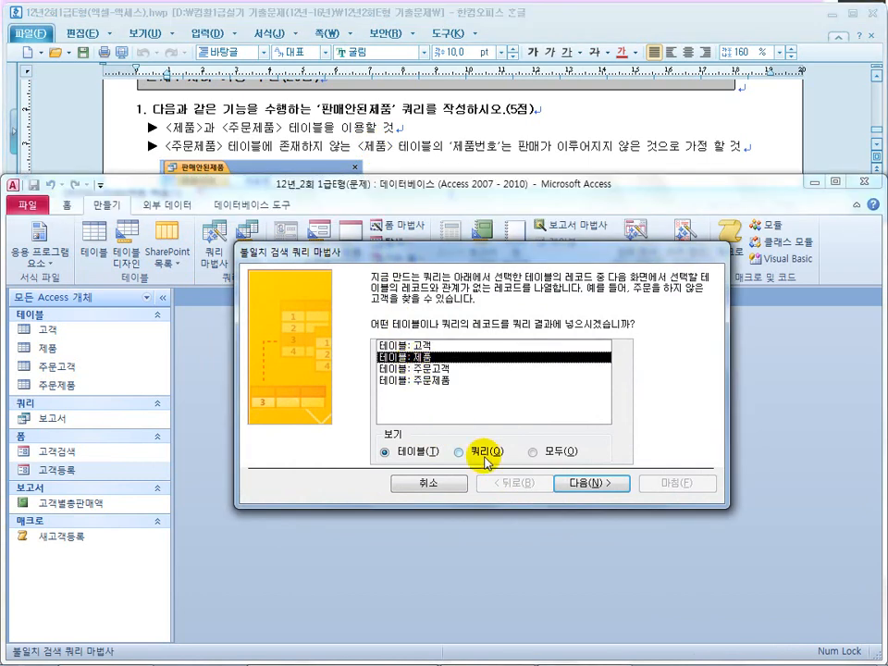
left_click(581, 484)
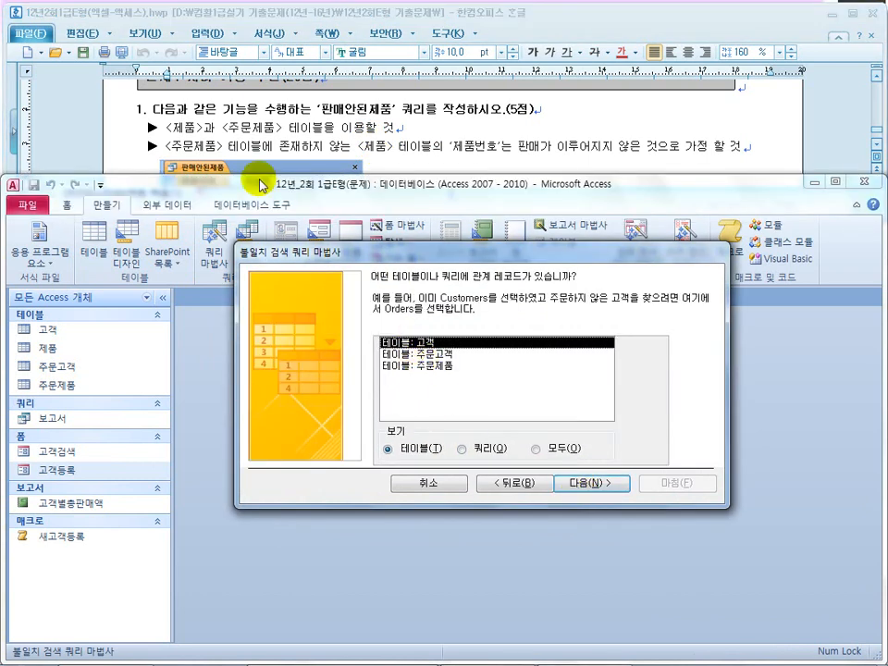
Set 주문제품 as the related table and match the two tables on their 제품번호 fields
left_click(464, 403)
left_click(585, 483)
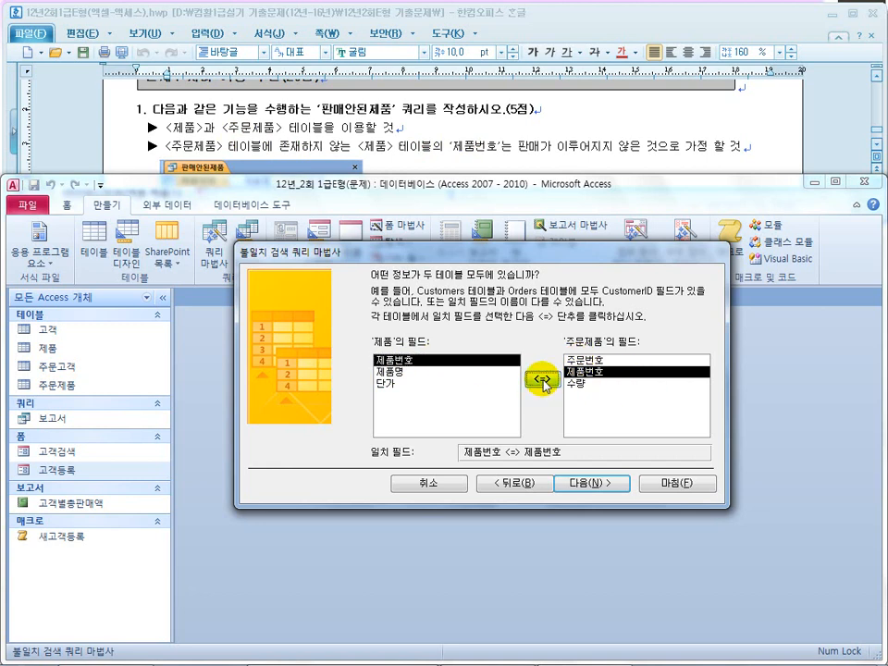
left_click(585, 483)
Check the sample result in the exam document and include 제품번호, 제품명 and 단가 as the query's output fields
left_click(435, 143)
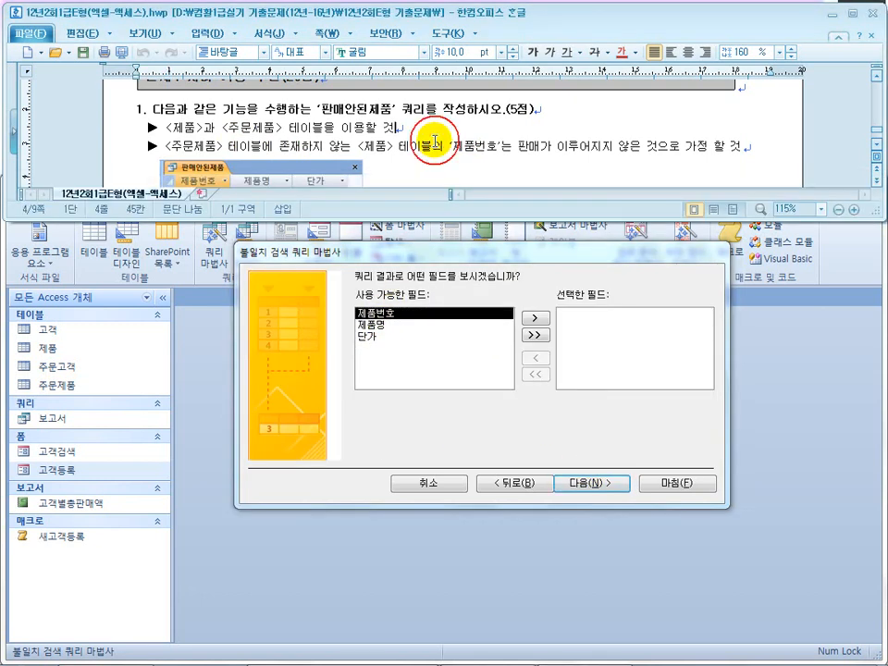
scroll(433, 141, "down", 1)
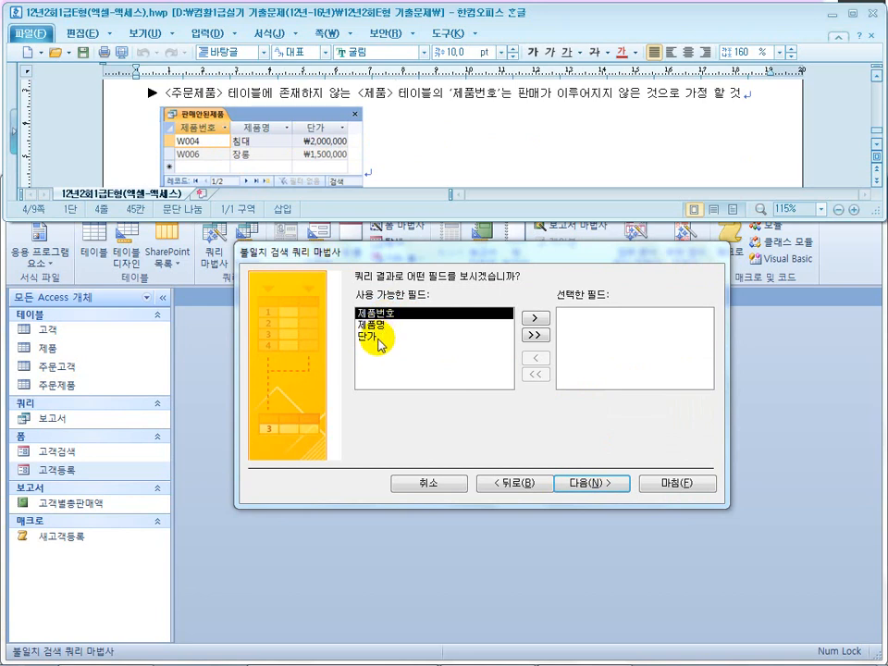
left_click(534, 317)
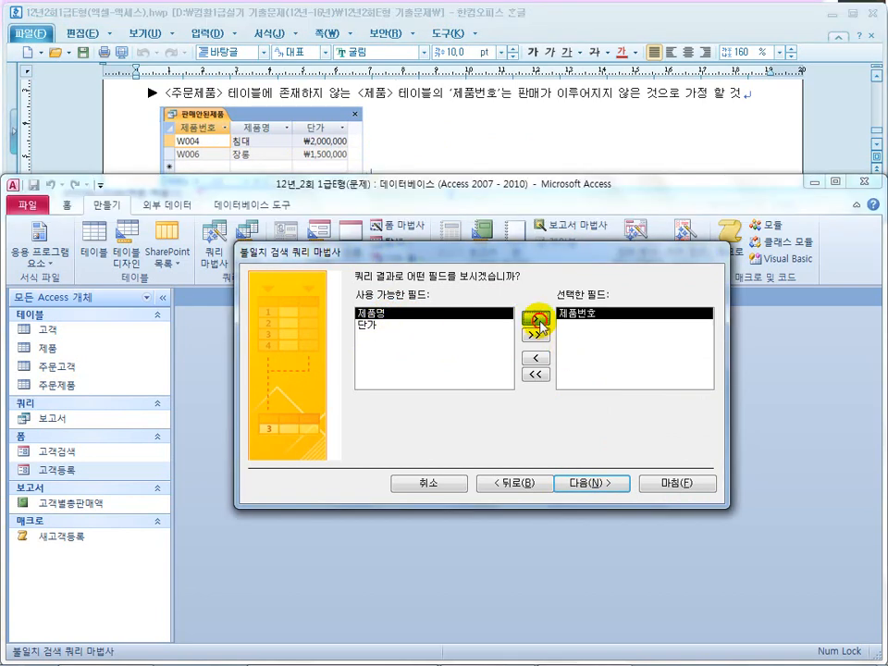
left_click(536, 319)
left_click(536, 319)
left_click(428, 138)
scroll(428, 138, "up", 1)
left_click_drag(193, 132, 264, 134)
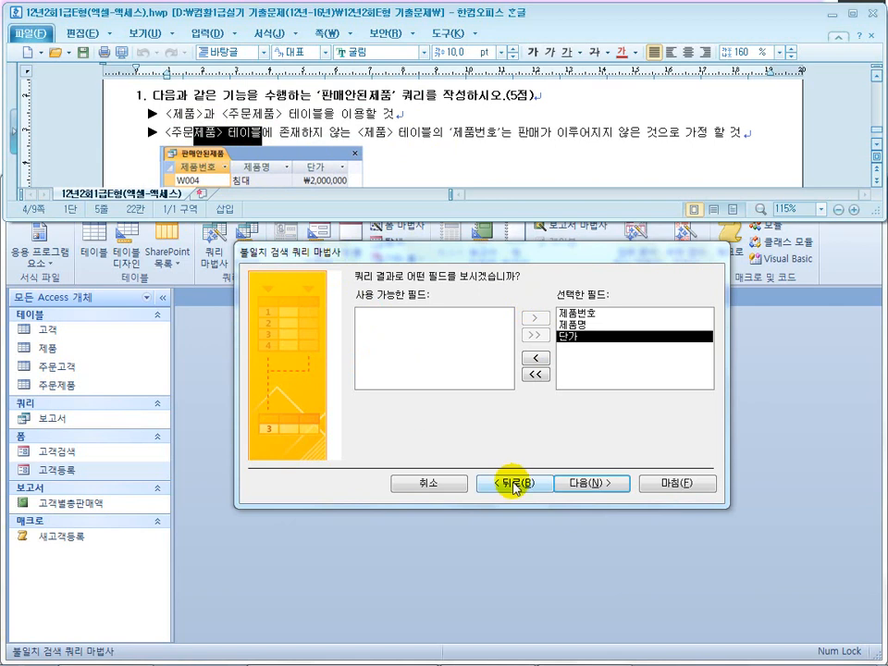
left_click(444, 152)
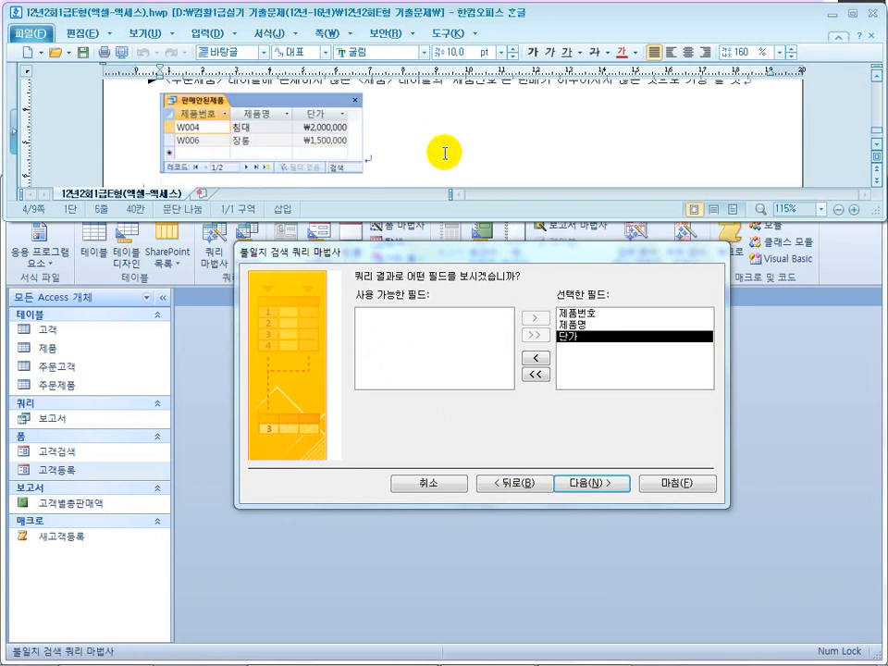
left_click(582, 482)
Name the query 판매안된제품 as the exam document requires, and finish the wizard showing its results
left_click(424, 123)
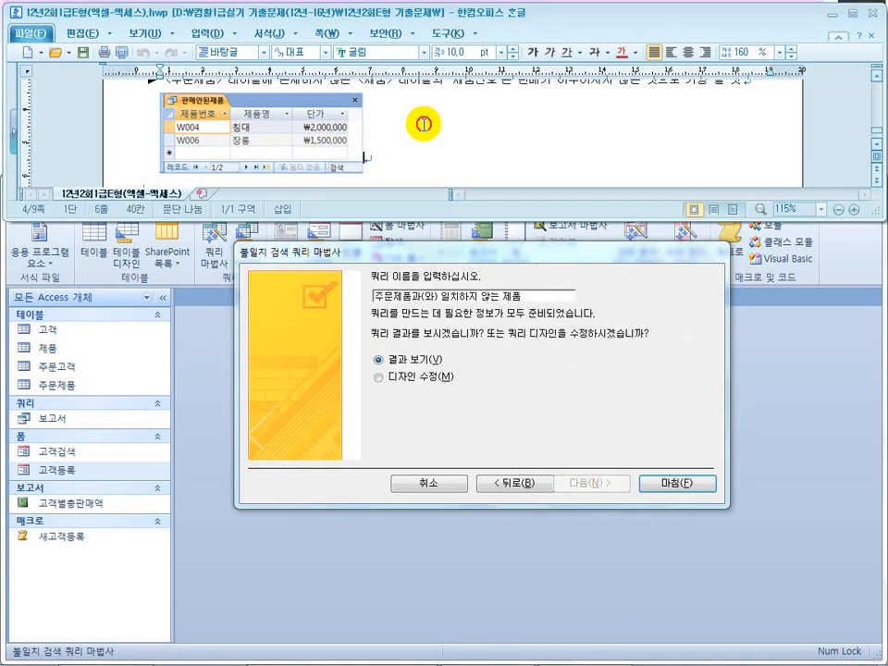
scroll(423, 123, "up", 1)
left_click(530, 294)
left_click_drag(530, 294, 344, 302)
type("판")
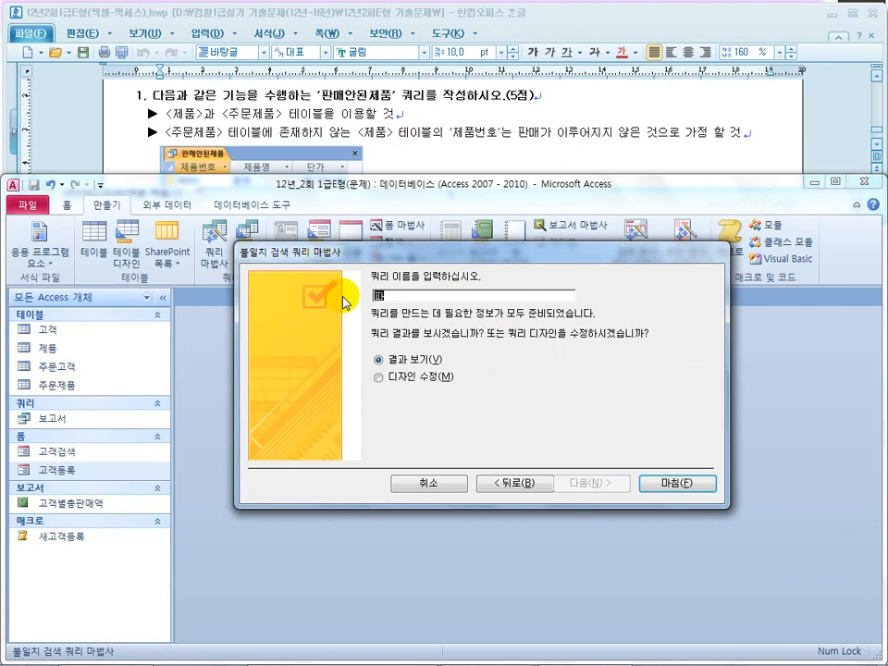
type("매안된제품")
left_click(664, 482)
Compare the 판매안된제품 query results with the sample result in the exam document
left_click(382, 137)
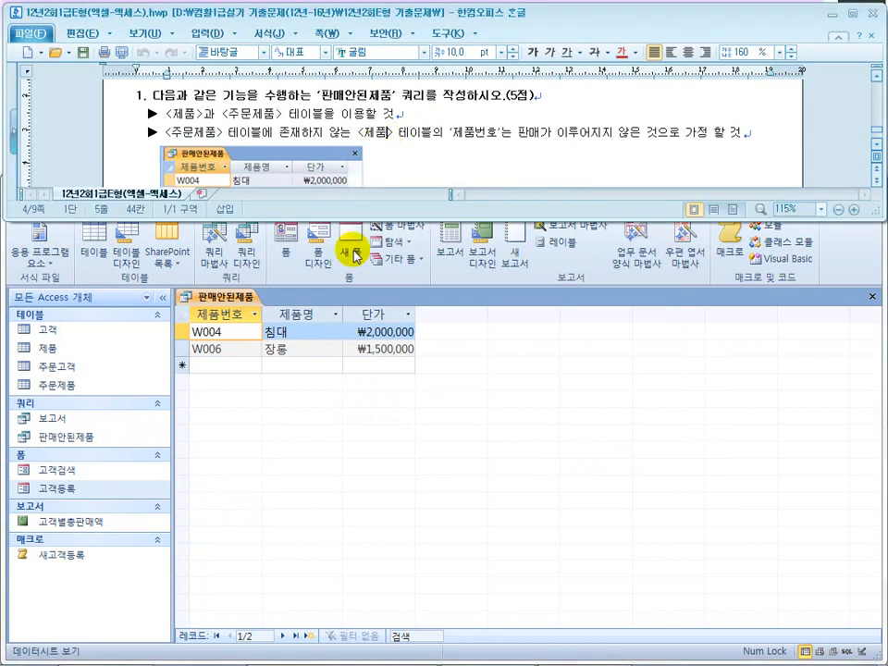
scroll(319, 215, "down", 1)
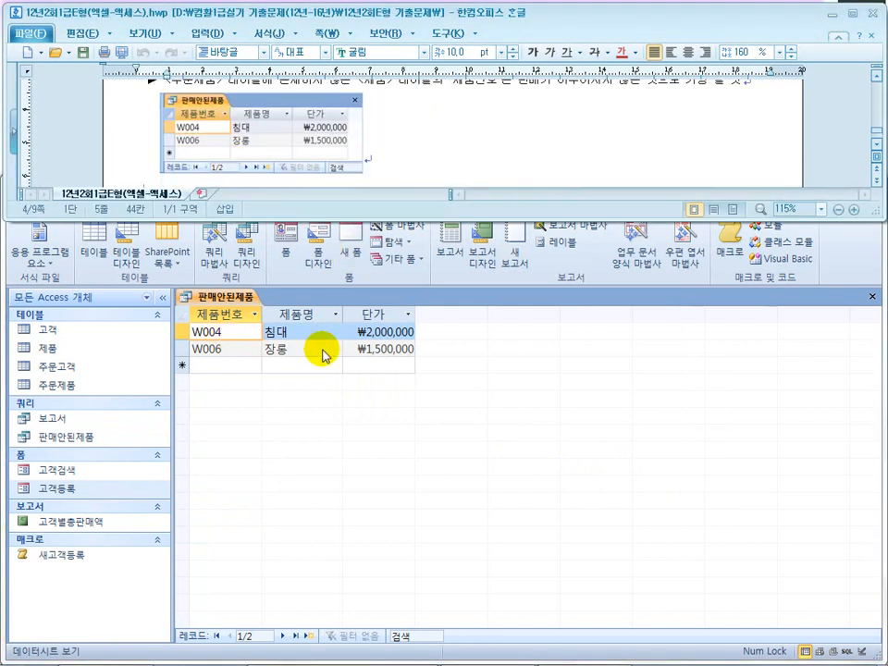
left_click(438, 156)
left_click(507, 413)
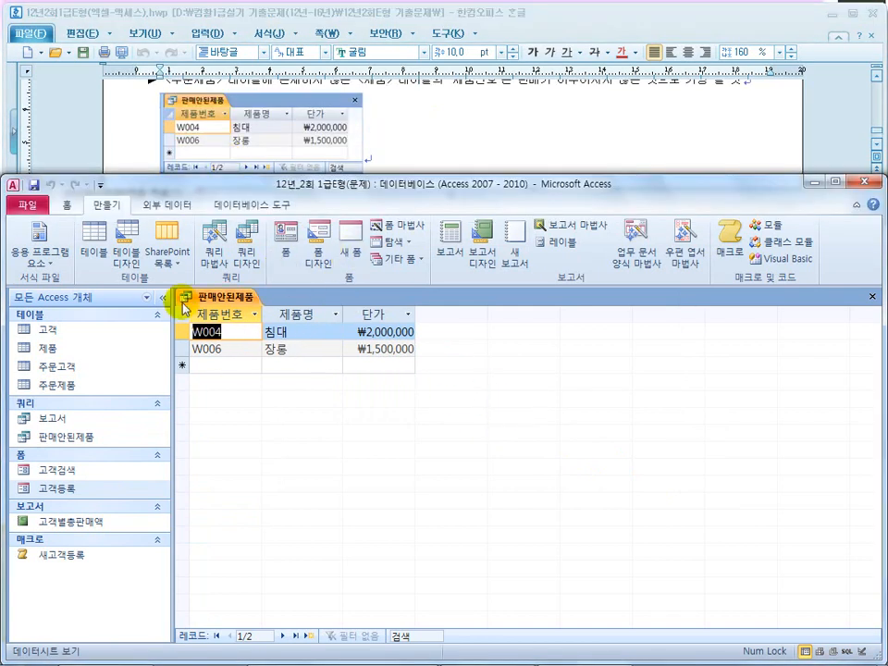
Open the 판매안된제품 query in Design view and examine the table join and the criterion on 주문제품's 제품번호
left_click(67, 205)
left_click(23, 235)
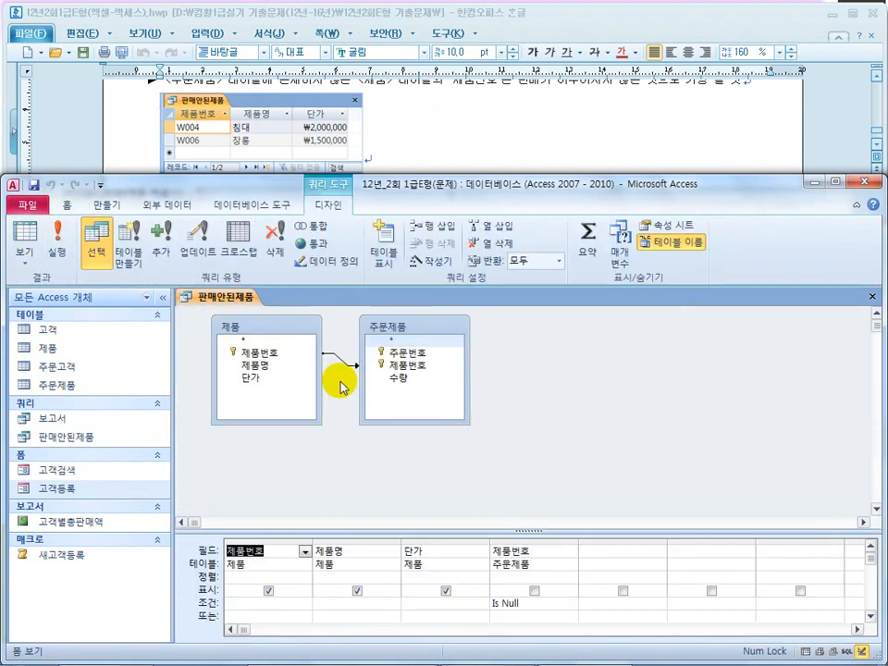
left_click(499, 609)
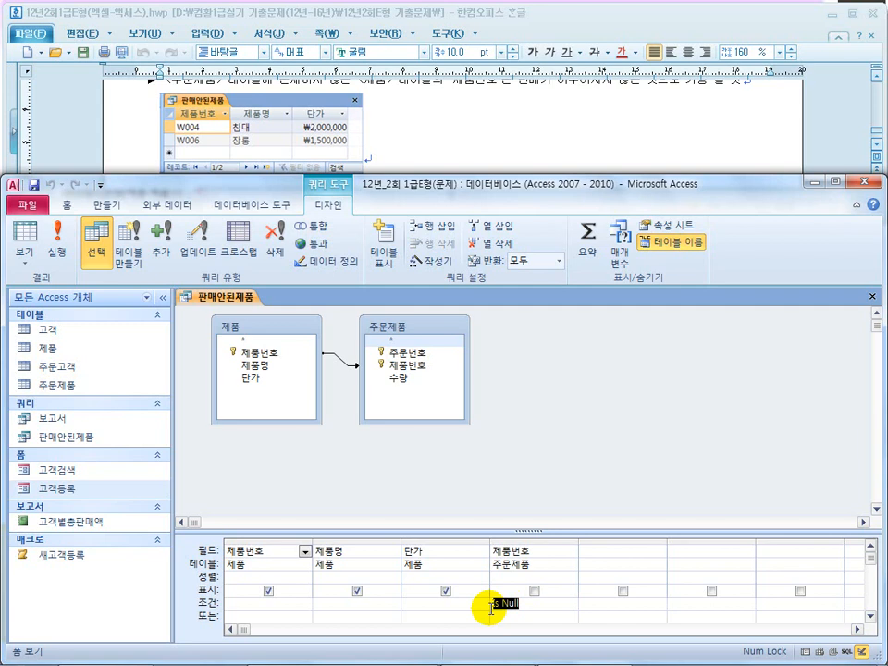
Switch to the PowerPoint solution slides and review the 문제4-1 explanation of the 판매안된제품 query
key("super")
left_click(389, 650)
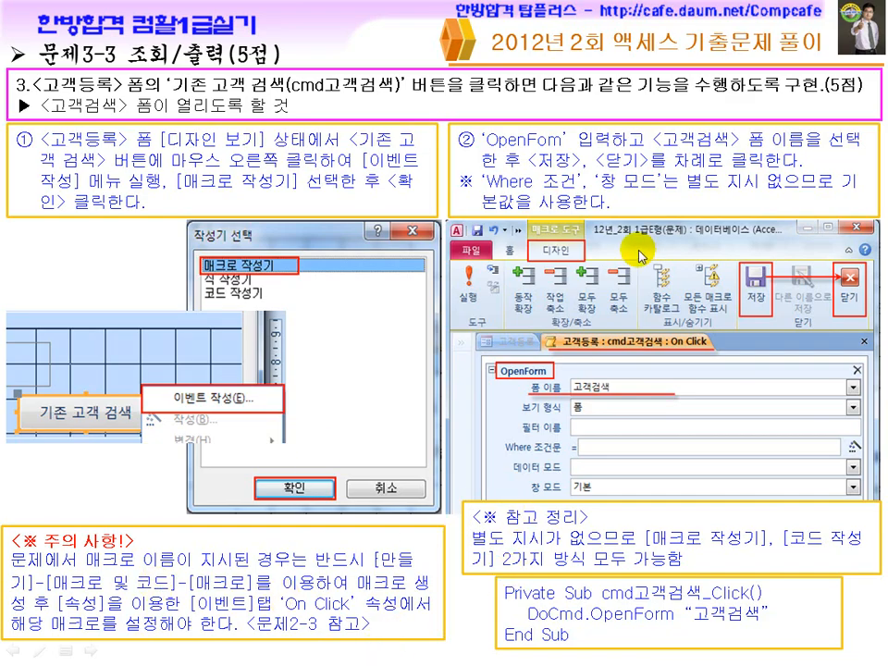
left_click(576, 289)
left_click(577, 288)
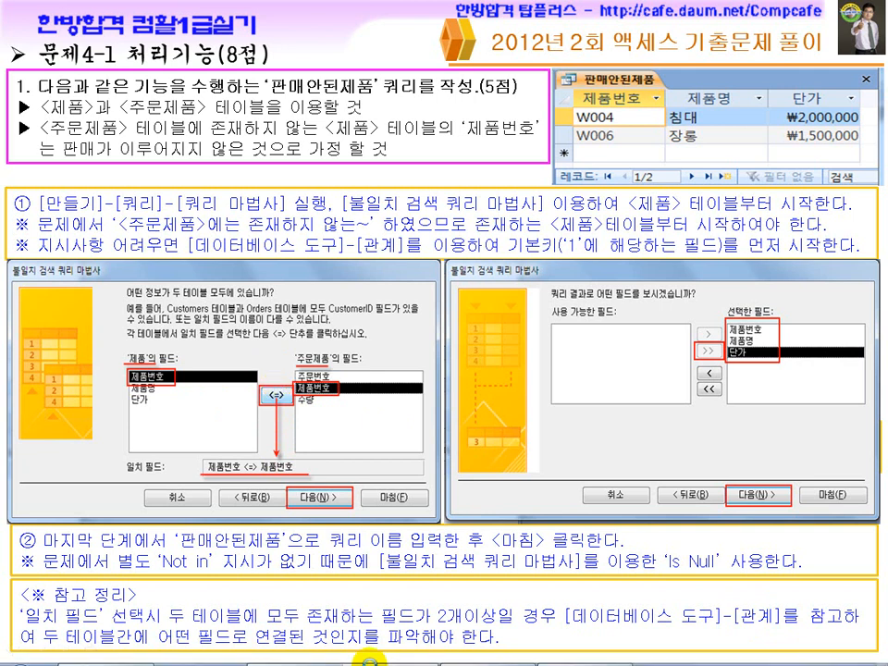
Return to the exam document and Access, and read the 문제4 task 2 requirements for the query that changes a product name
key("super")
left_click(500, 650)
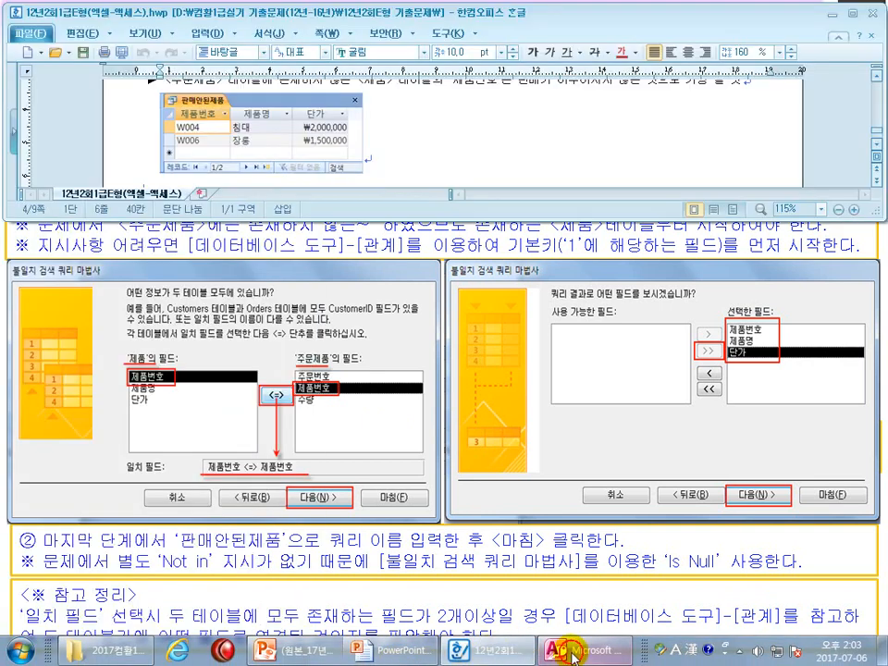
left_click(573, 652)
left_click(456, 137)
scroll(454, 136, "down", 1)
scroll(454, 137, "down", 1)
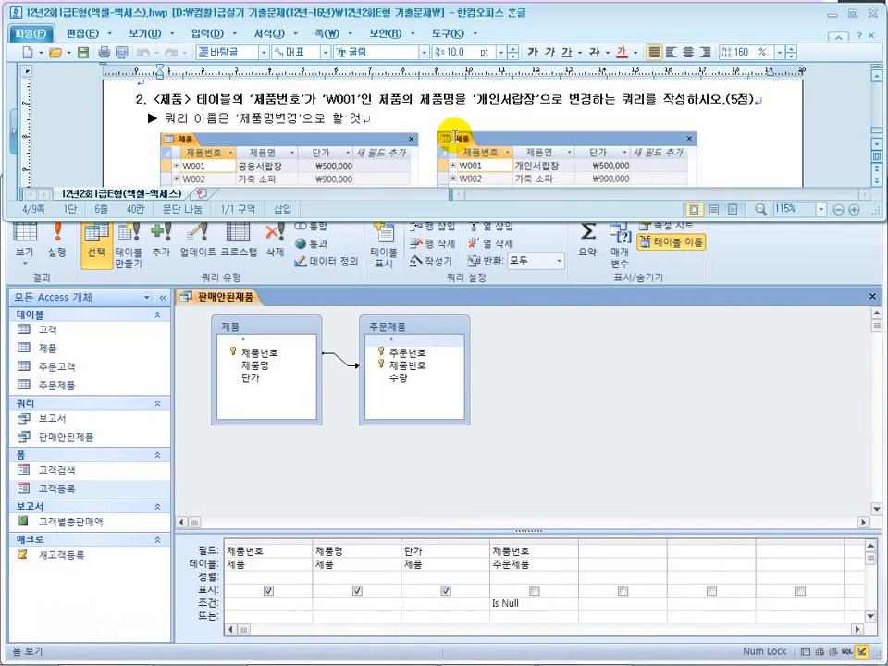
left_click_drag(373, 98, 659, 105)
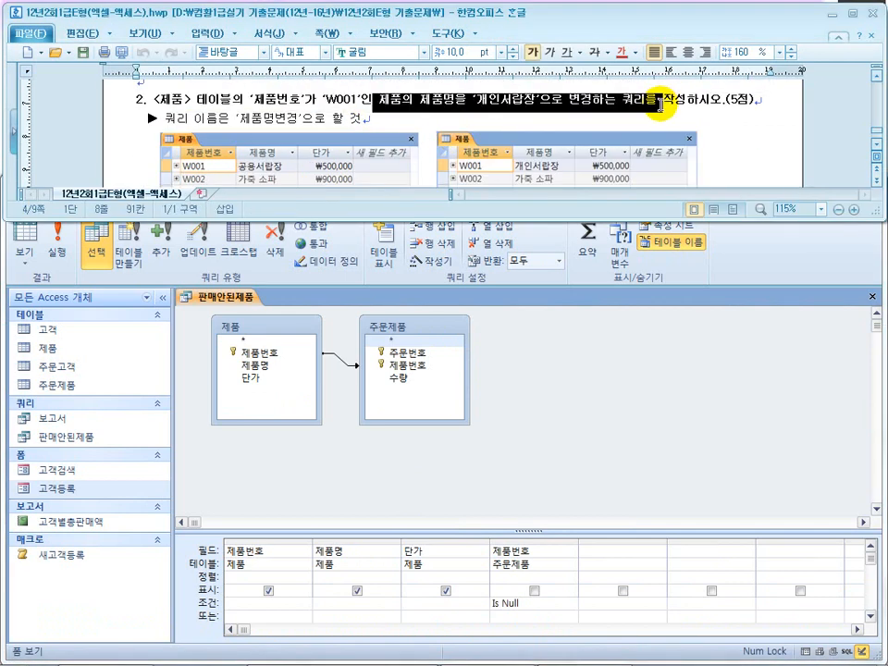
left_click_drag(568, 98, 670, 106)
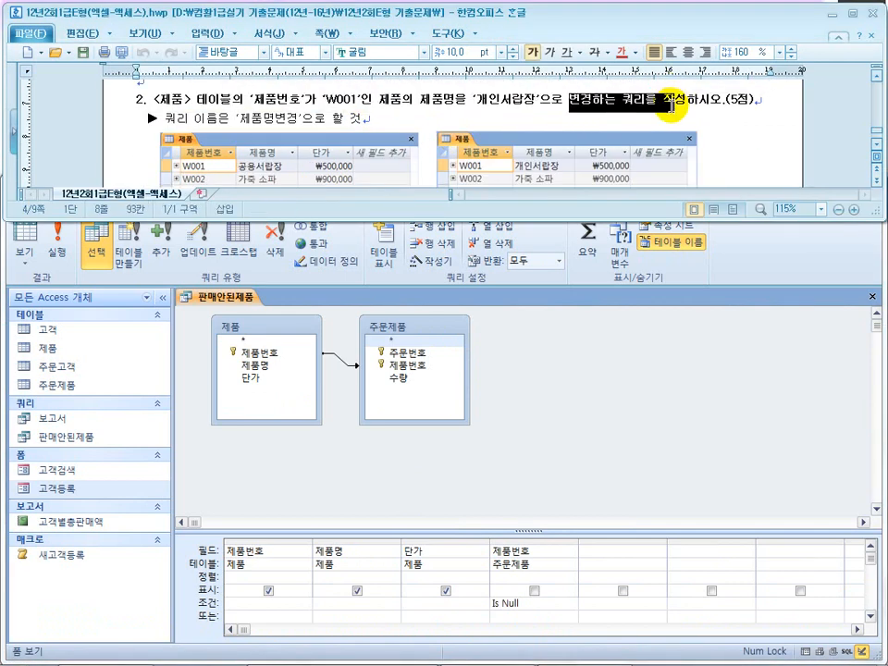
Close the 판매안된제품 query and create a new query in Design view based on the 제품 table
left_click(869, 294)
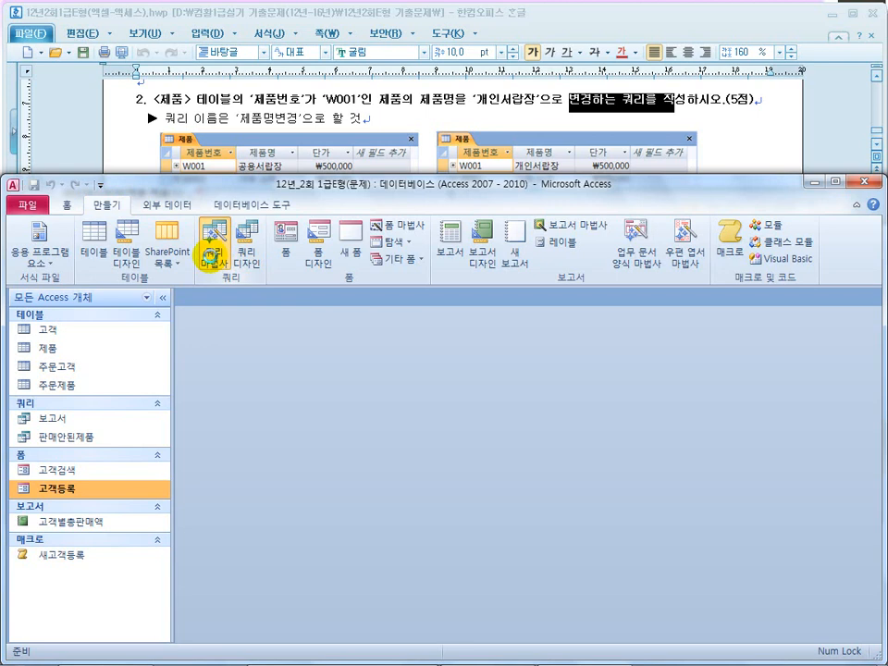
left_click(211, 256)
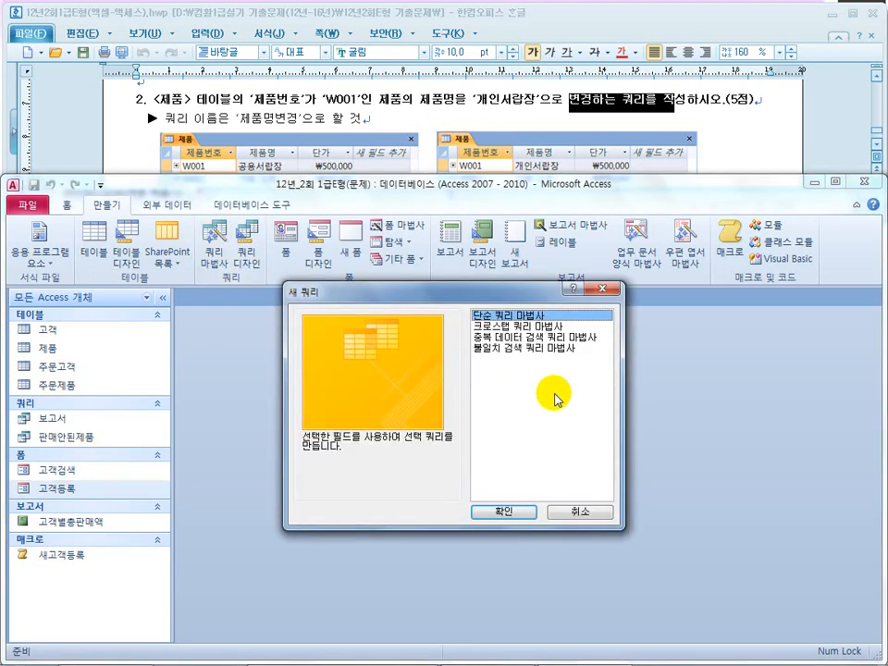
left_click(573, 512)
left_click(243, 251)
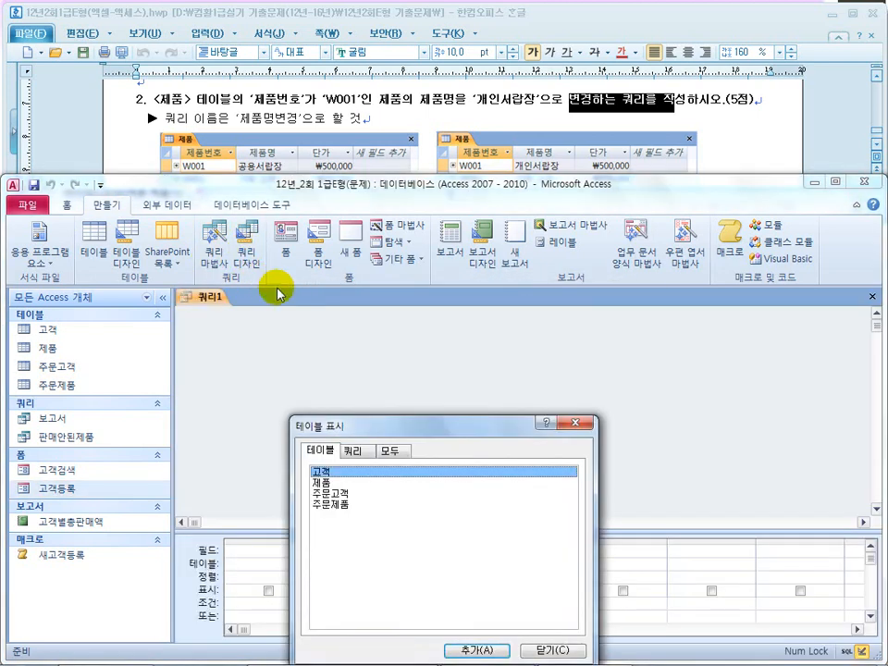
double_click(332, 484)
left_click(547, 649)
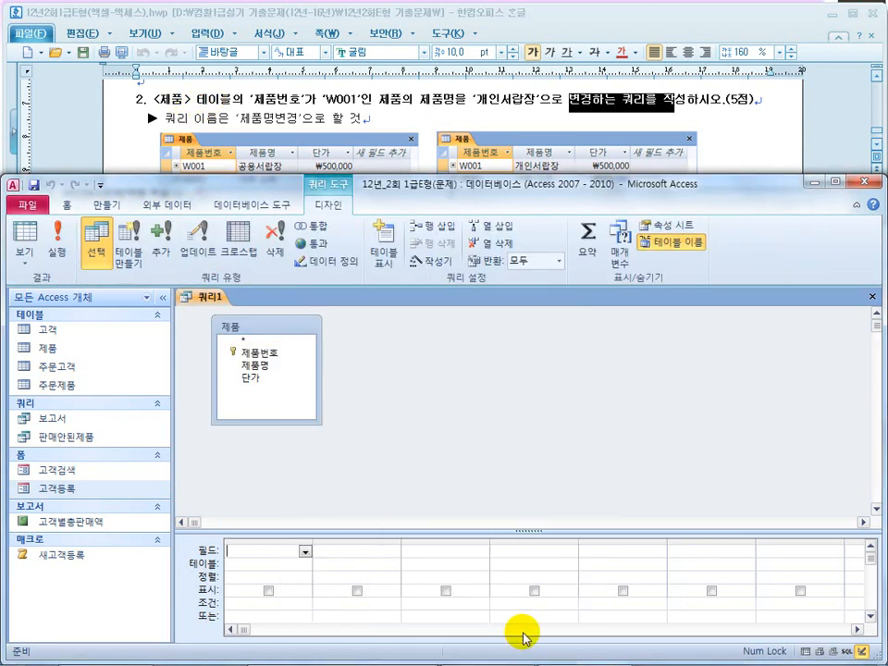
Review the 문제4 task 2 text in the exam document: the 제품번호 condition, the query name, and the before and after 제품 tables
left_click(326, 114)
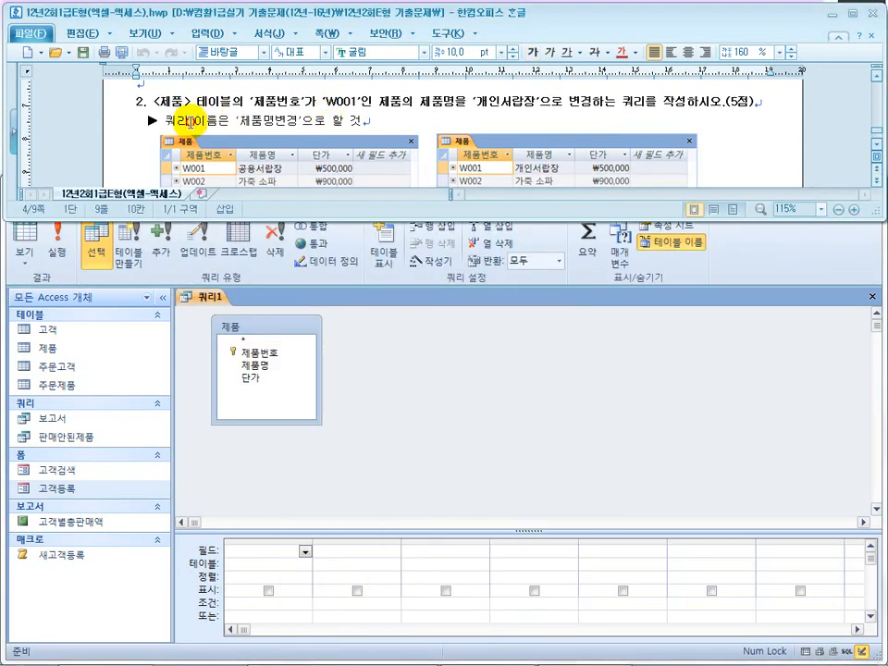
left_click_drag(188, 121, 300, 122)
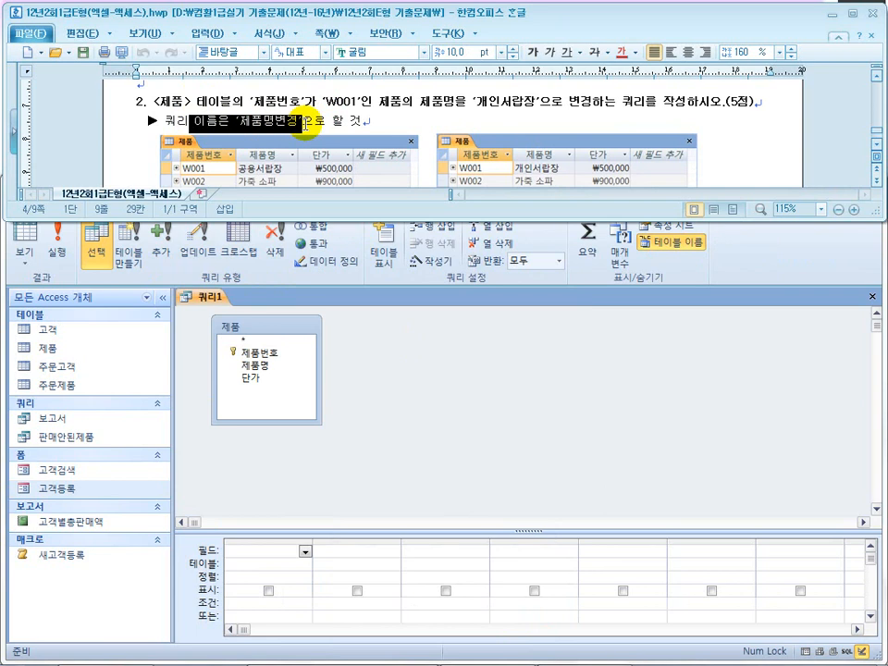
scroll(305, 123, "down", 3)
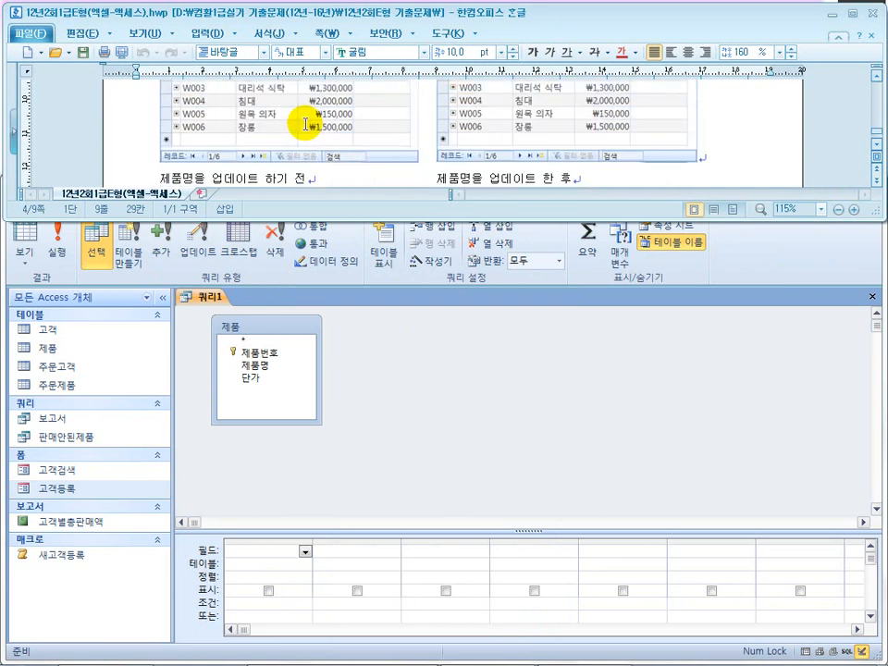
scroll(305, 124, "down", 1)
left_click_drag(277, 126, 306, 126)
left_click_drag(553, 127, 488, 131)
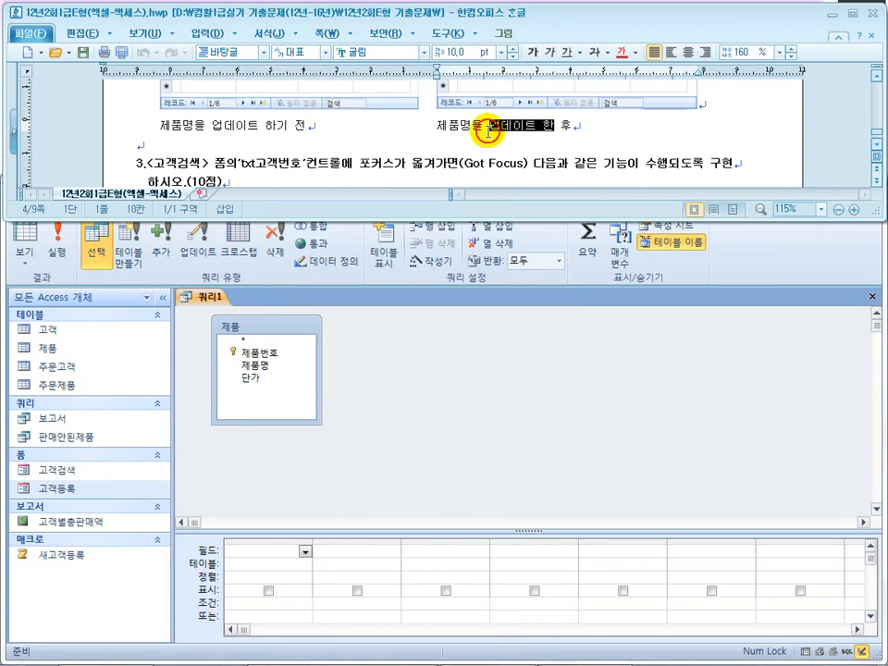
scroll(480, 139, "up", 4)
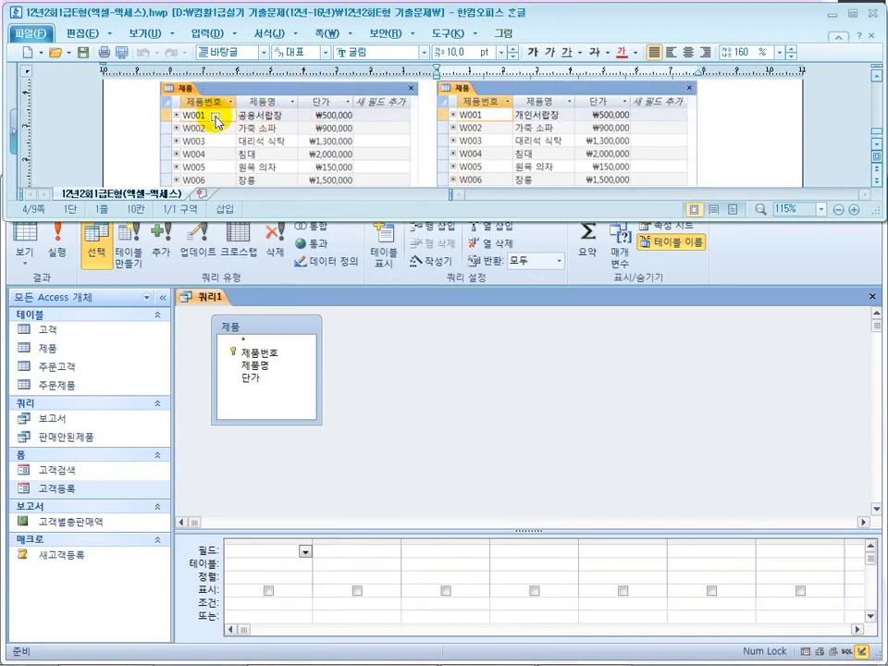
scroll(546, 127, "up", 1)
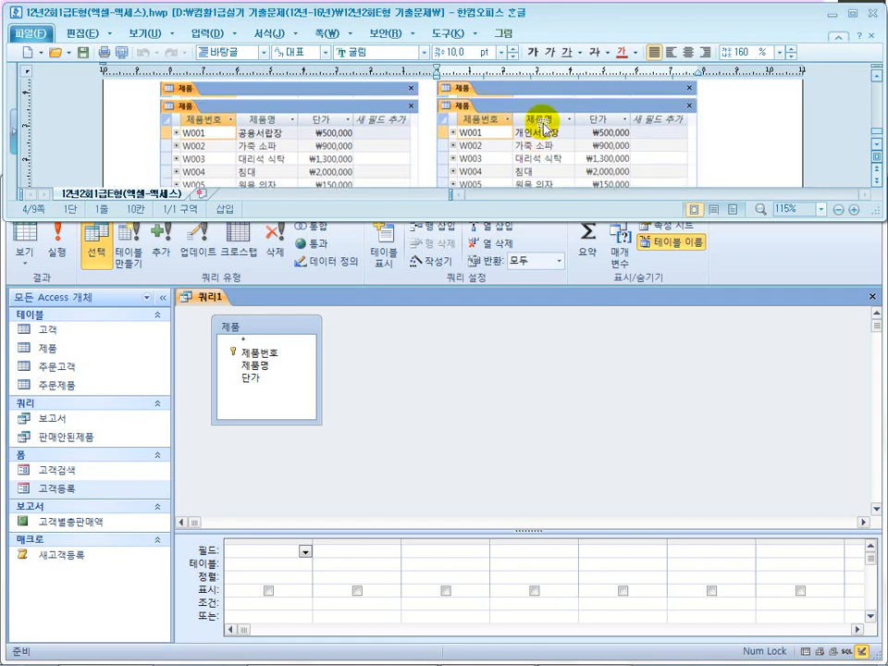
scroll(544, 127, "up", 3)
left_click_drag(256, 102, 449, 105)
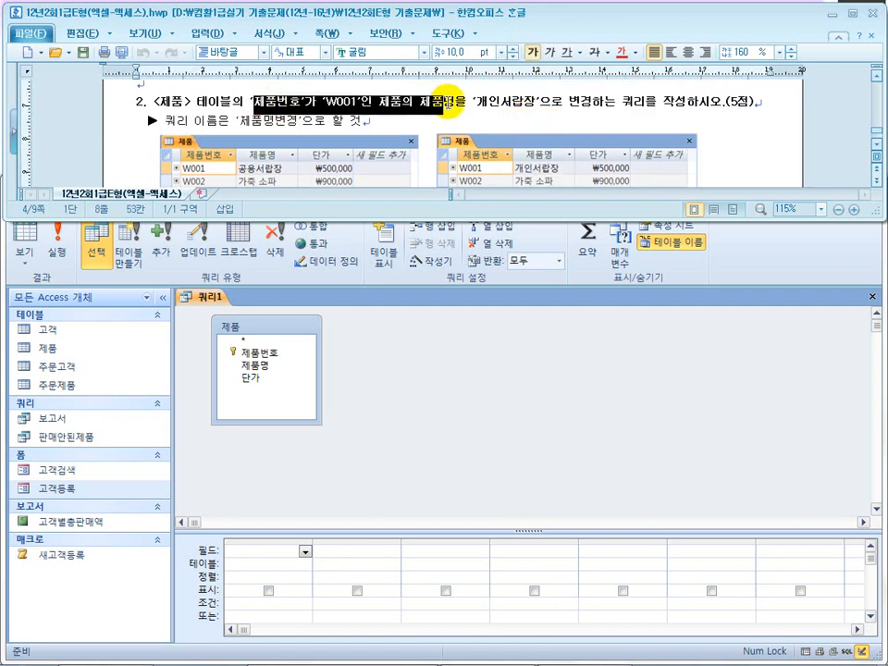
left_click(382, 121)
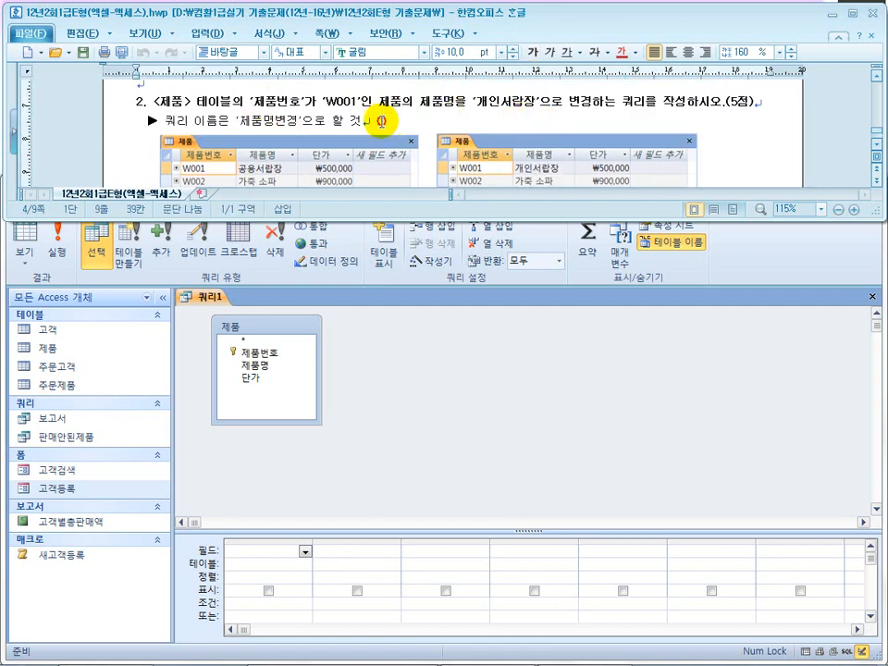
scroll(382, 119, "down", 3)
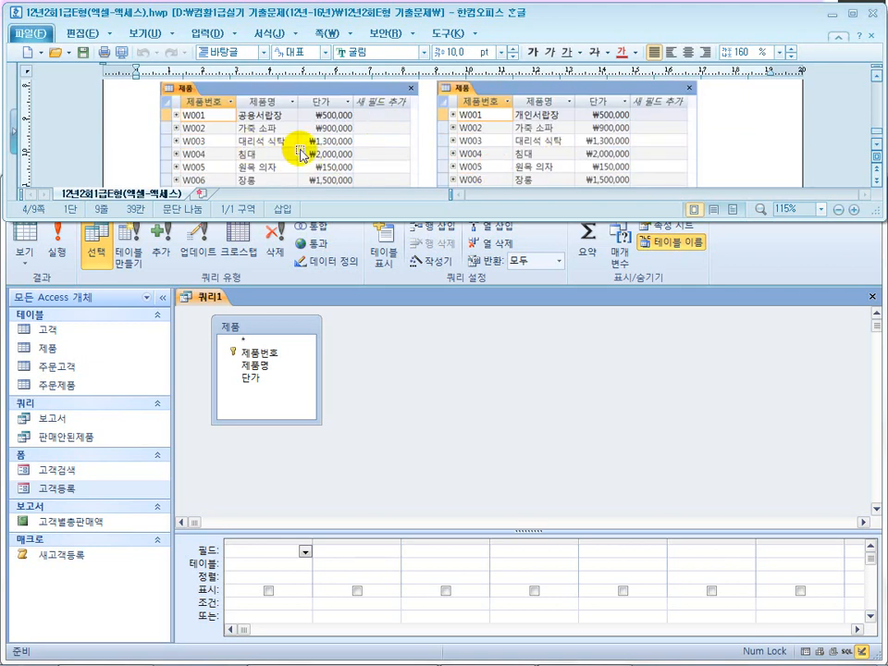
In Access, add the 제품번호, 제품명 and 단가 fields of the 제품 table to the query design grid
left_click(390, 408)
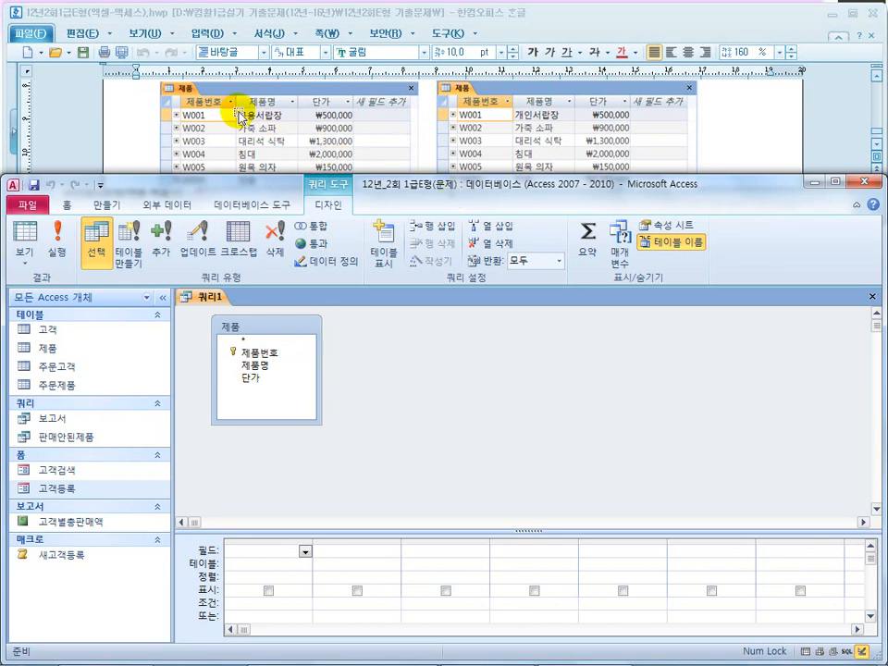
double_click(274, 354)
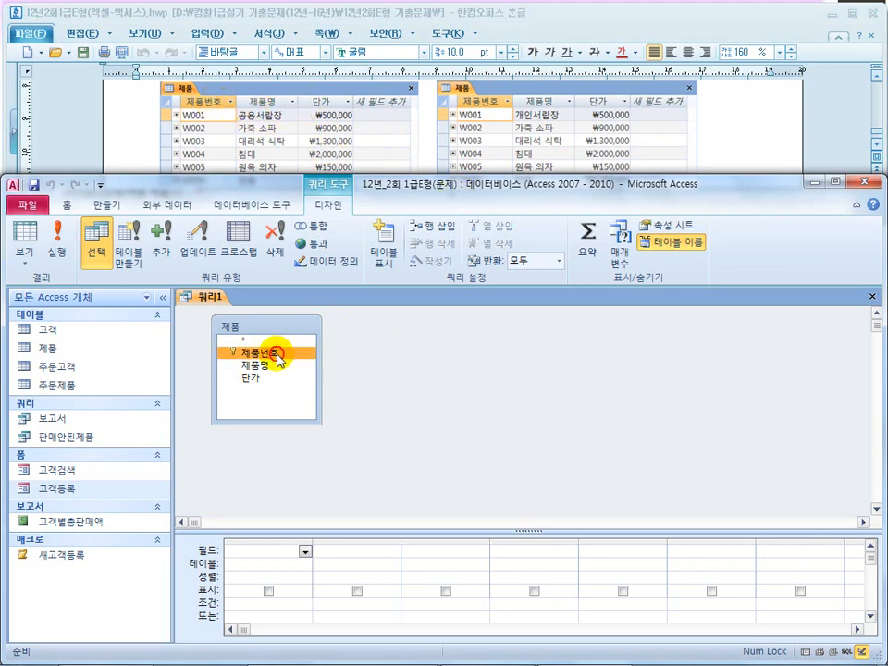
double_click(266, 365)
double_click(261, 379)
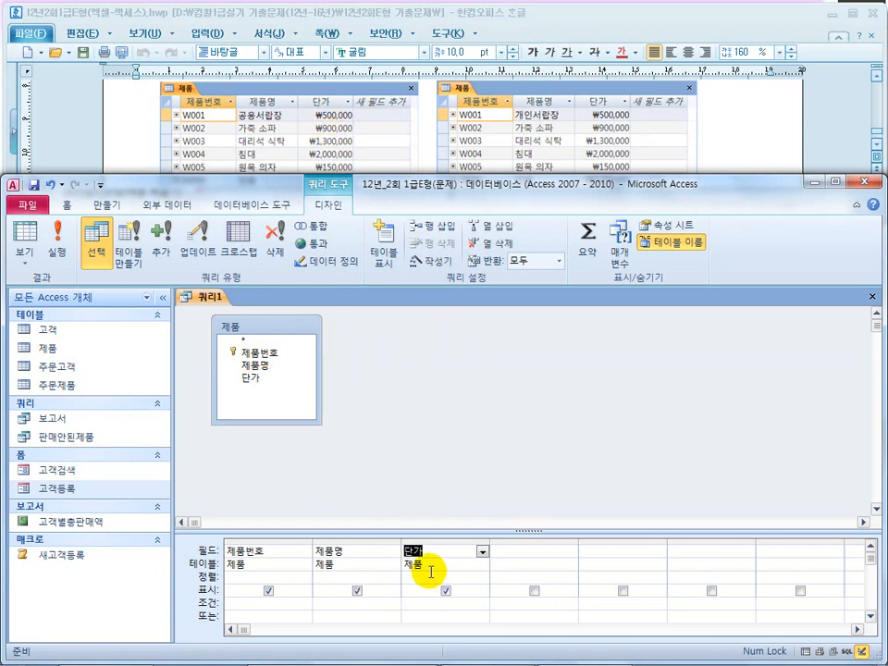
Recheck the 제품번호 condition in the exam document and convert the Access query into an update query
left_click(712, 152)
scroll(713, 151, "up", 1)
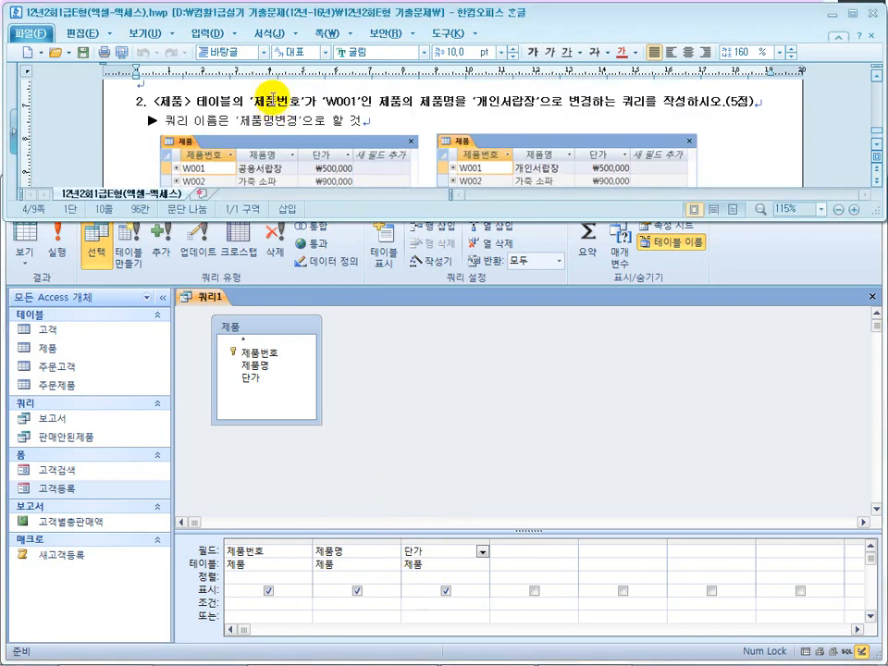
left_click_drag(276, 99, 342, 100)
left_click(377, 397)
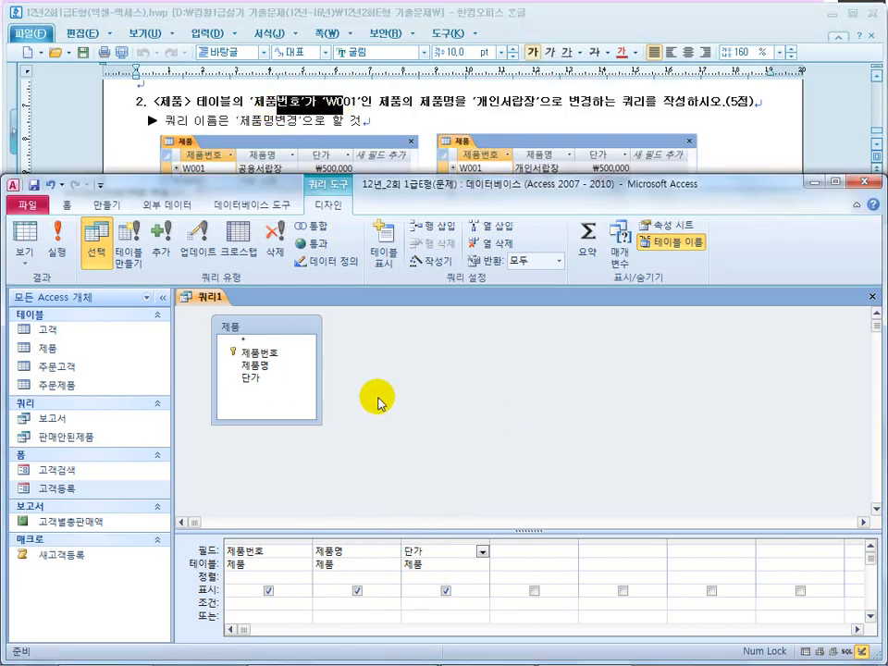
left_click(200, 246)
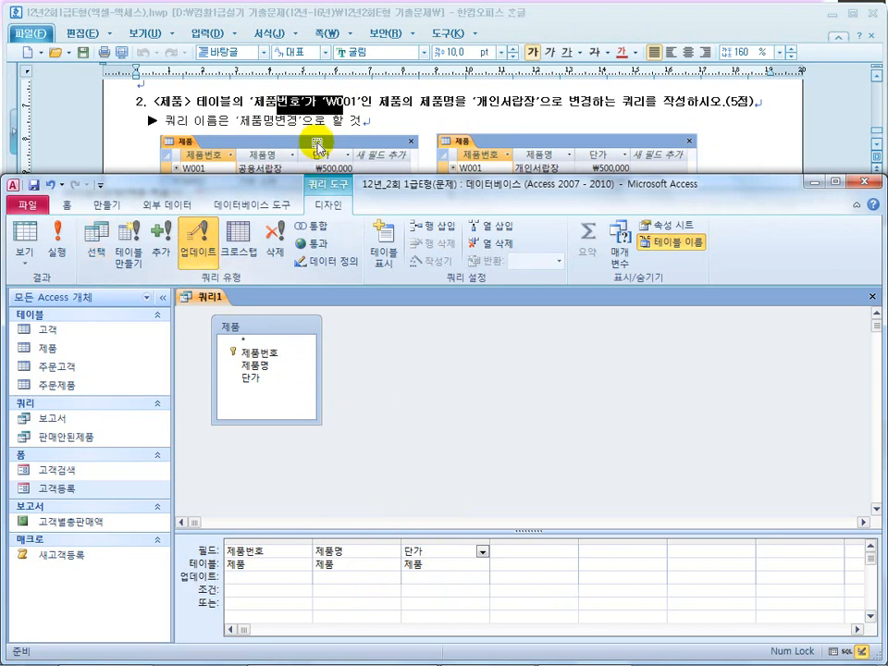
Set the criterion of 제품번호 to "W001" and the update value of 제품명 to "개인서랍장"
left_click(264, 555)
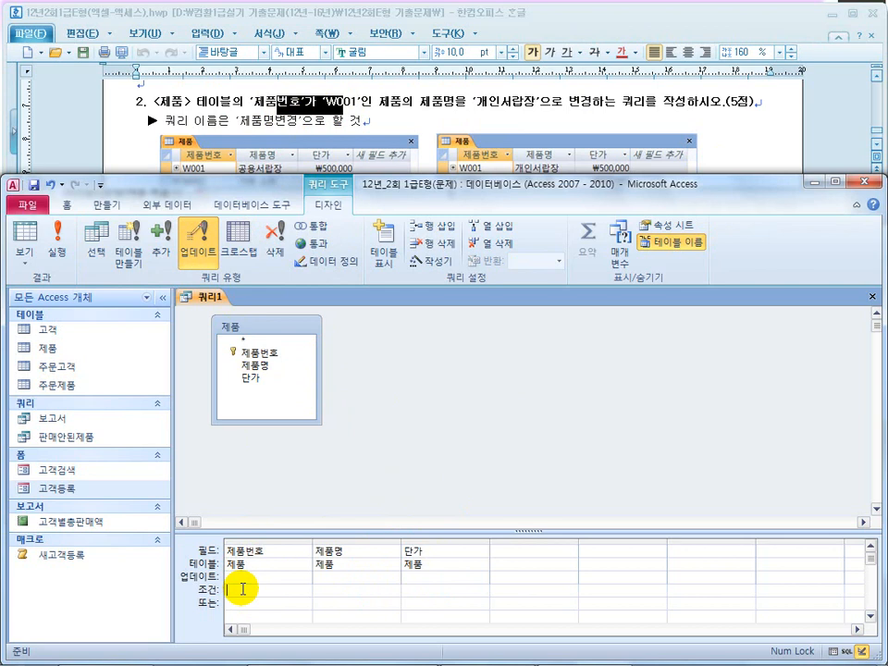
left_click(242, 588)
type("W001")
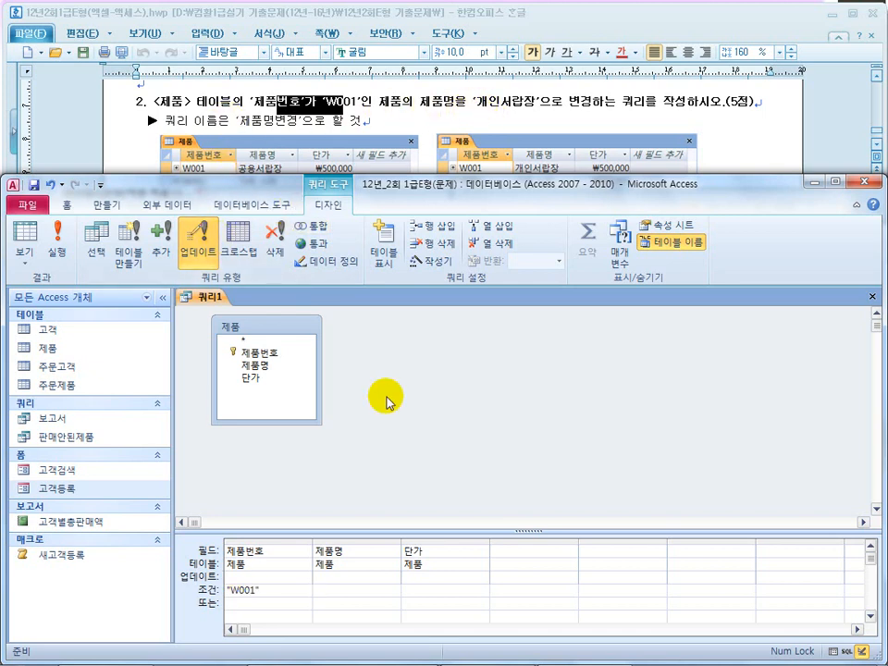
left_click(332, 584)
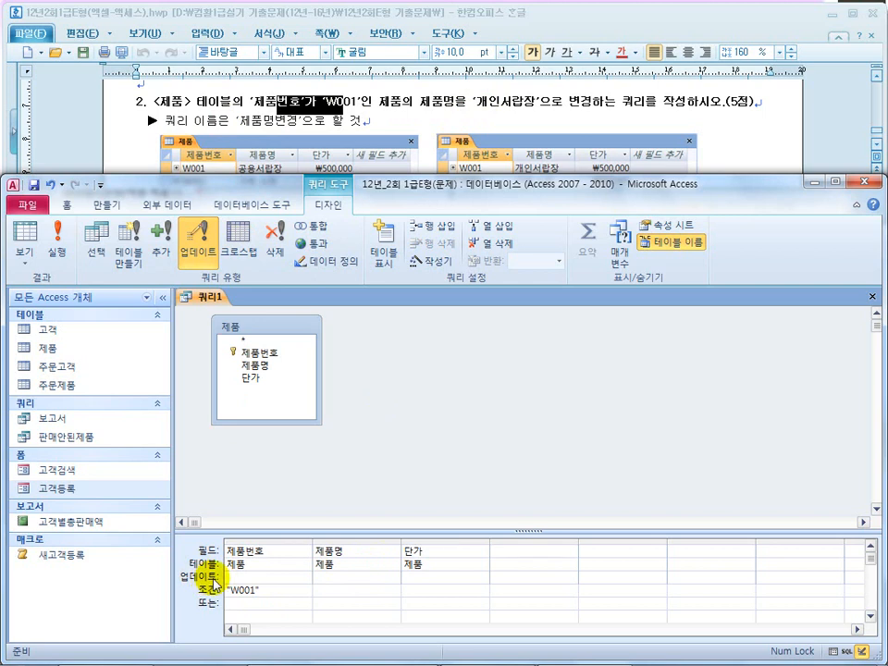
left_click(317, 577)
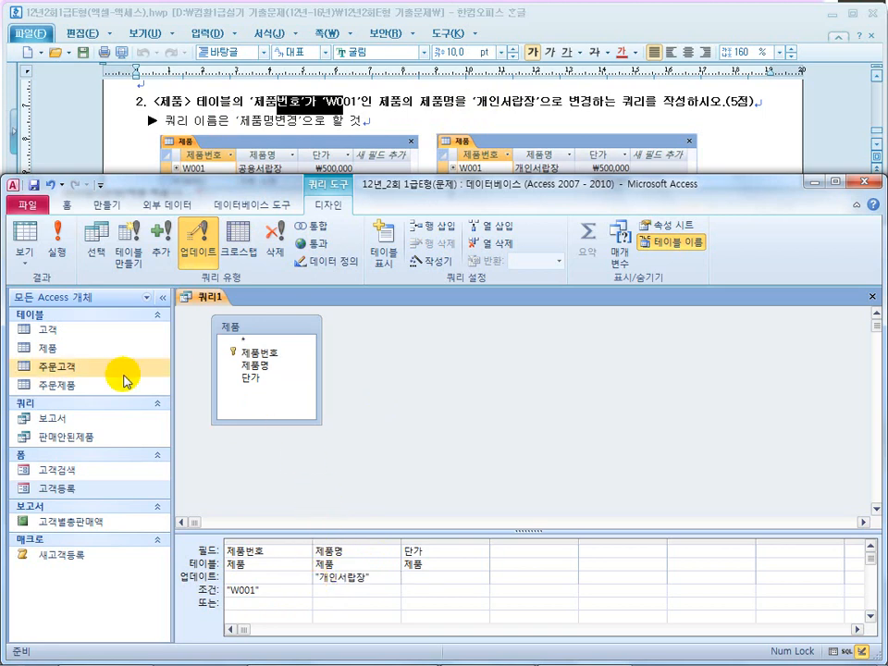
Open the 제품 table to check the product name of W001, and close the table again
double_click(58, 346)
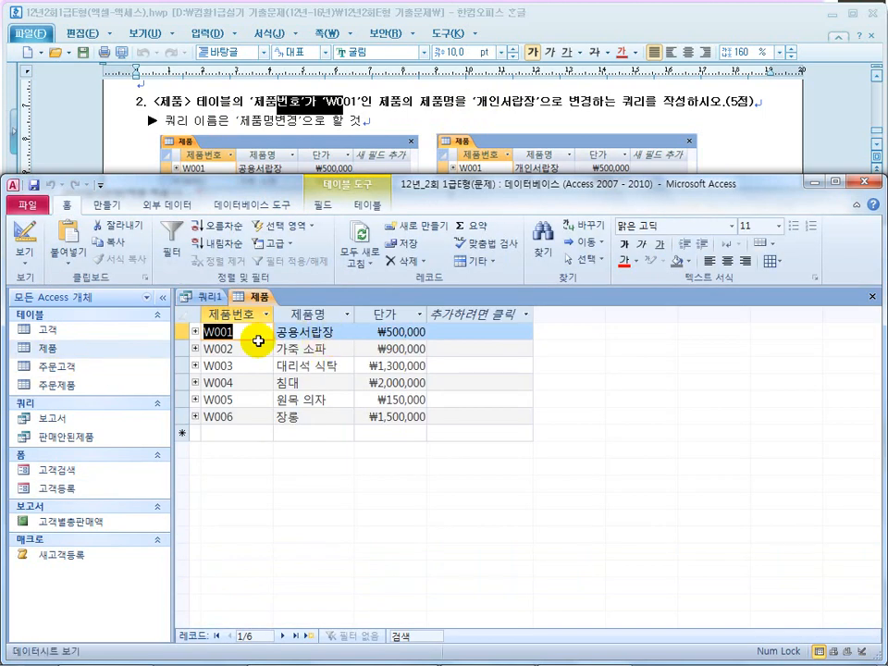
left_click(271, 336)
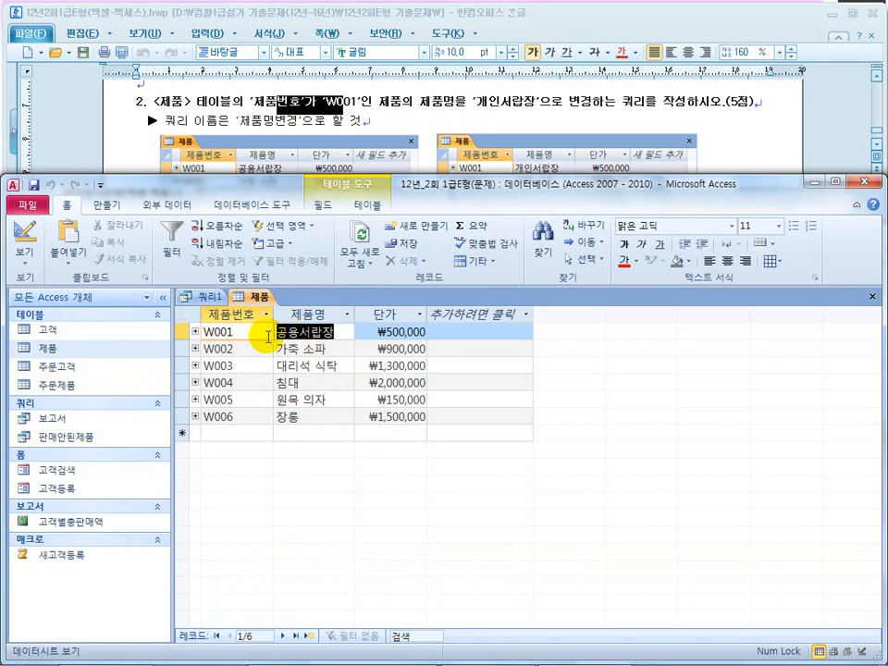
left_click(871, 296)
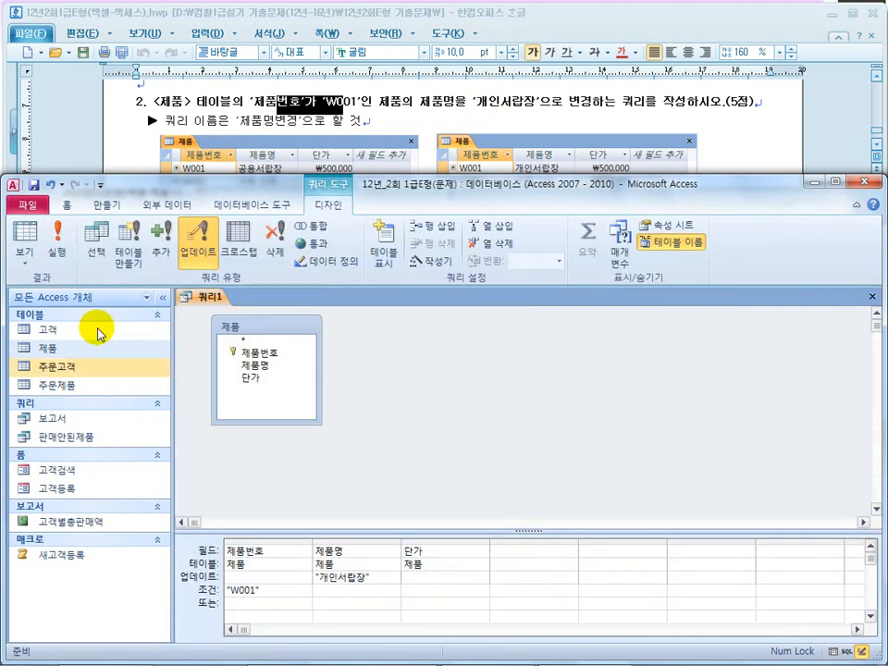
Run the update query, accept the record update, and check W001's product name in the 제품 table
left_click(57, 231)
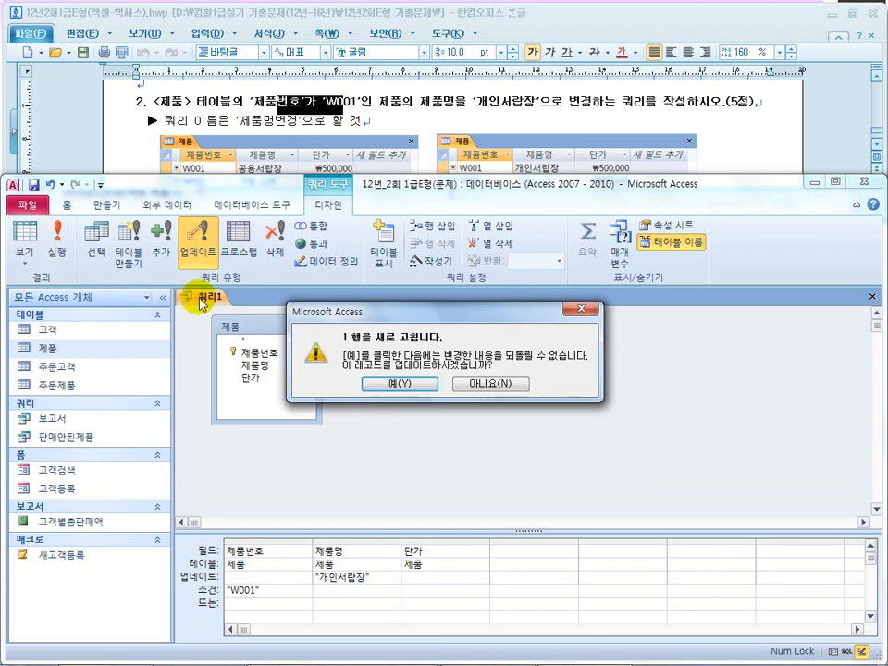
left_click(399, 387)
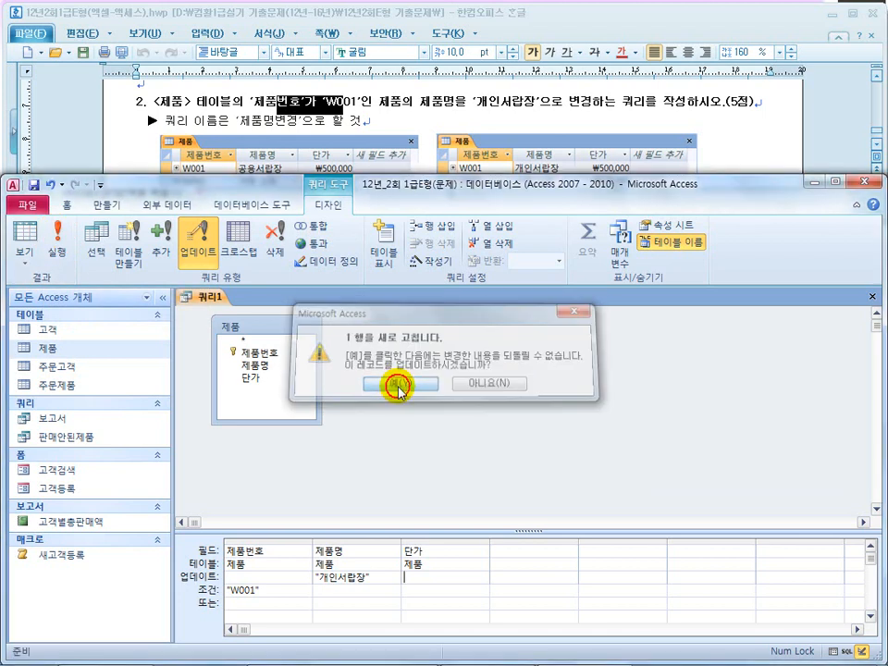
left_click(63, 354)
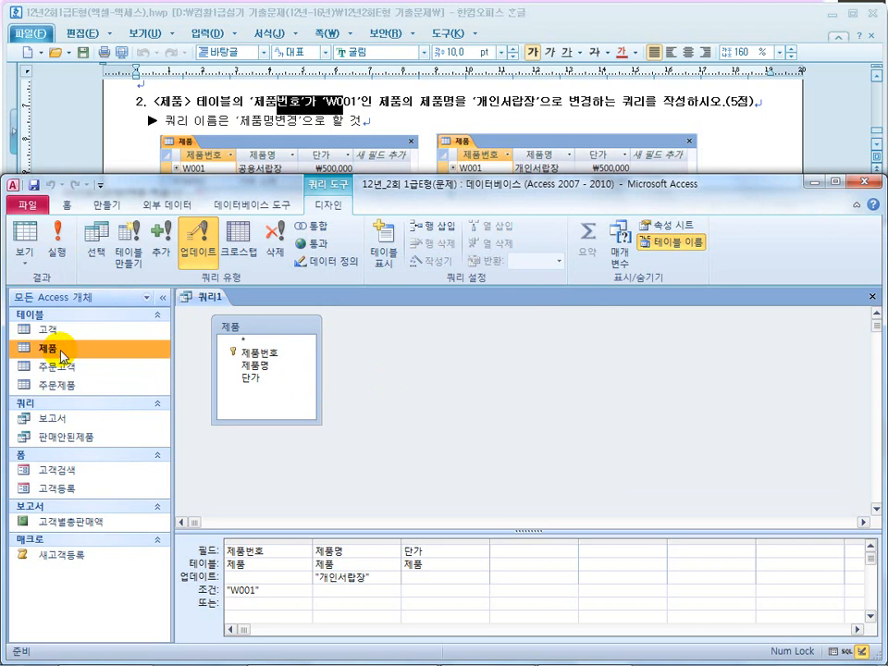
double_click(62, 354)
left_click(280, 332)
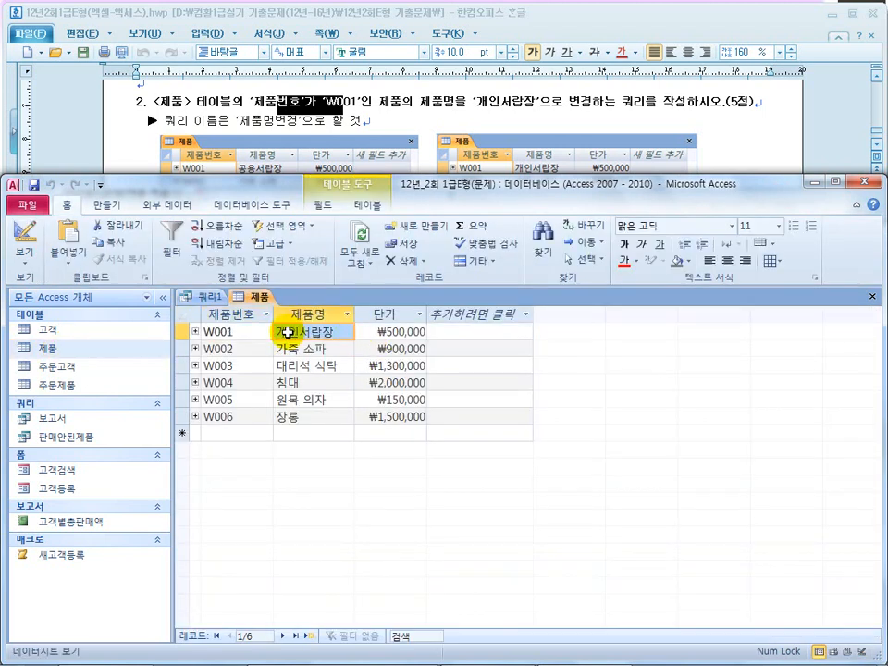
left_click(871, 295)
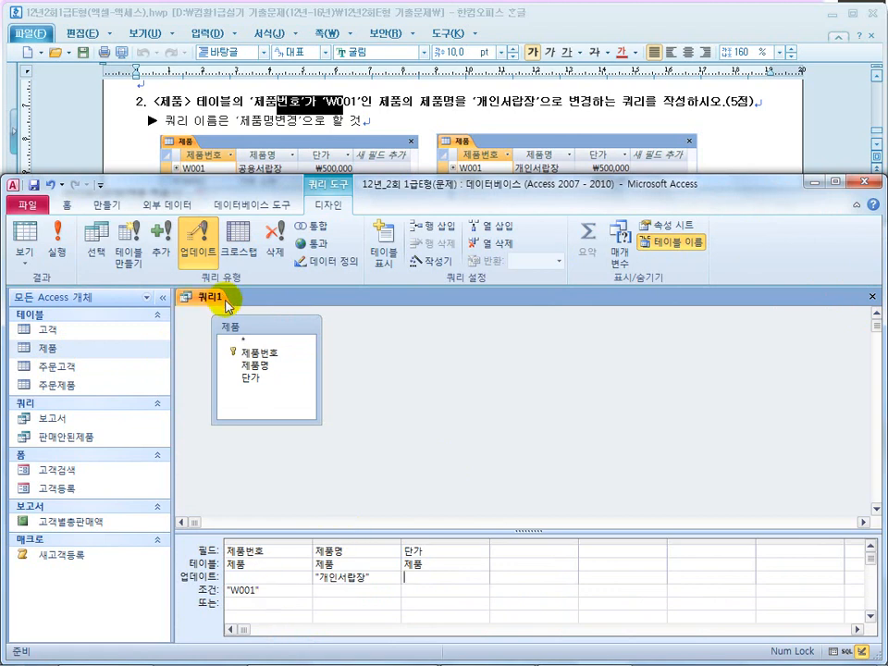
Save the update query under the name 제품명변경 and close it
left_click_drag(267, 590, 233, 590)
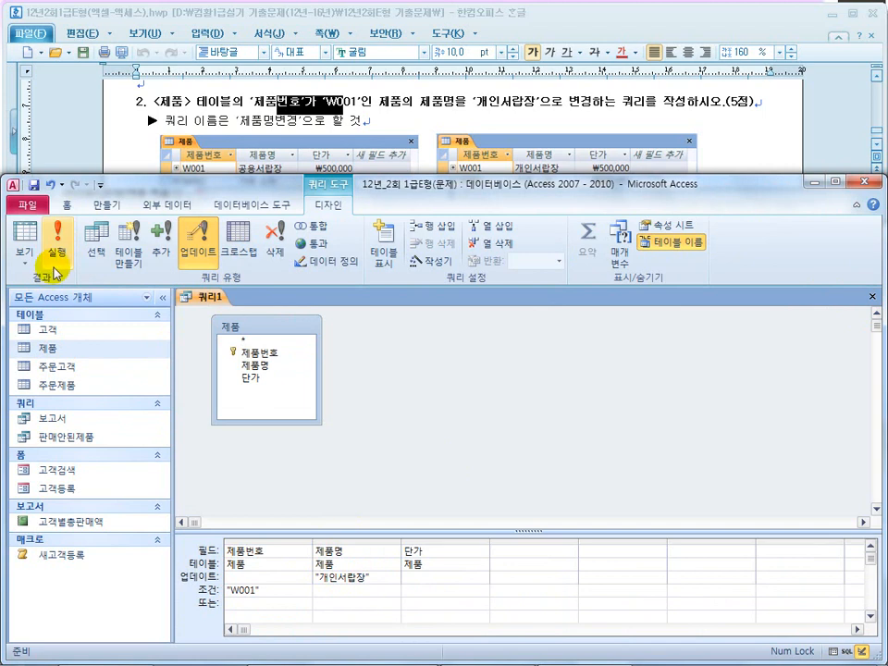
right_click(212, 297)
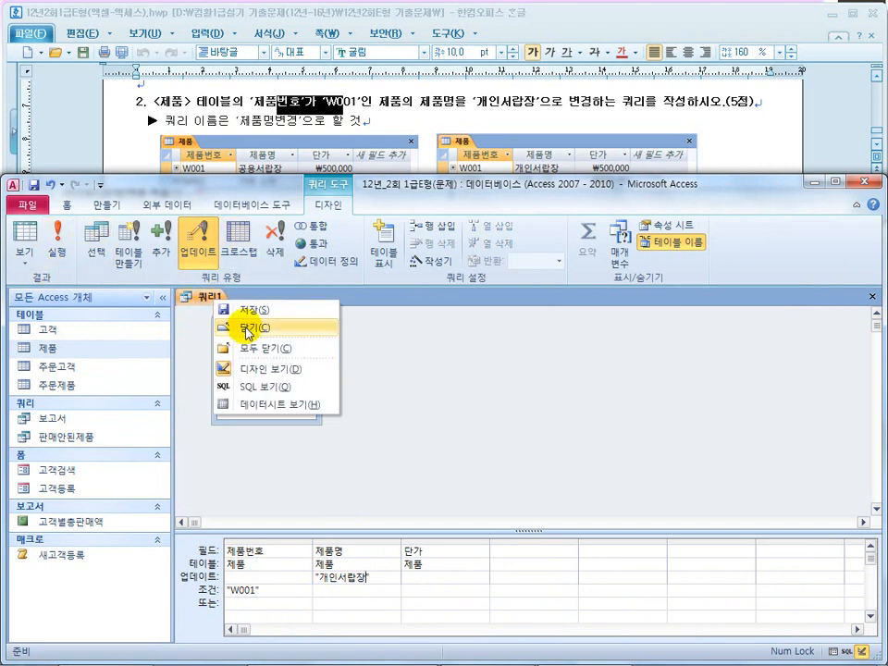
left_click(251, 310)
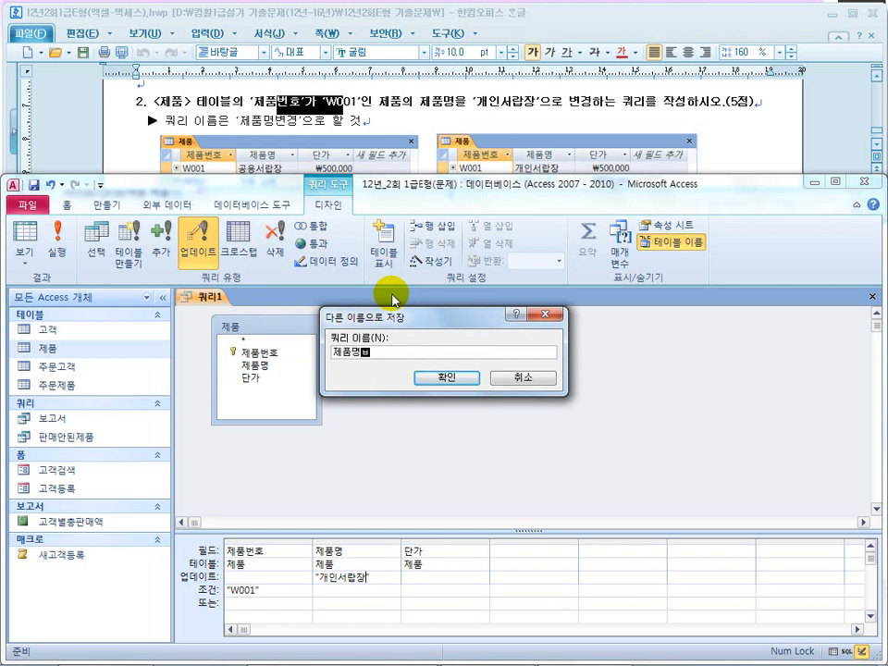
key("Return")
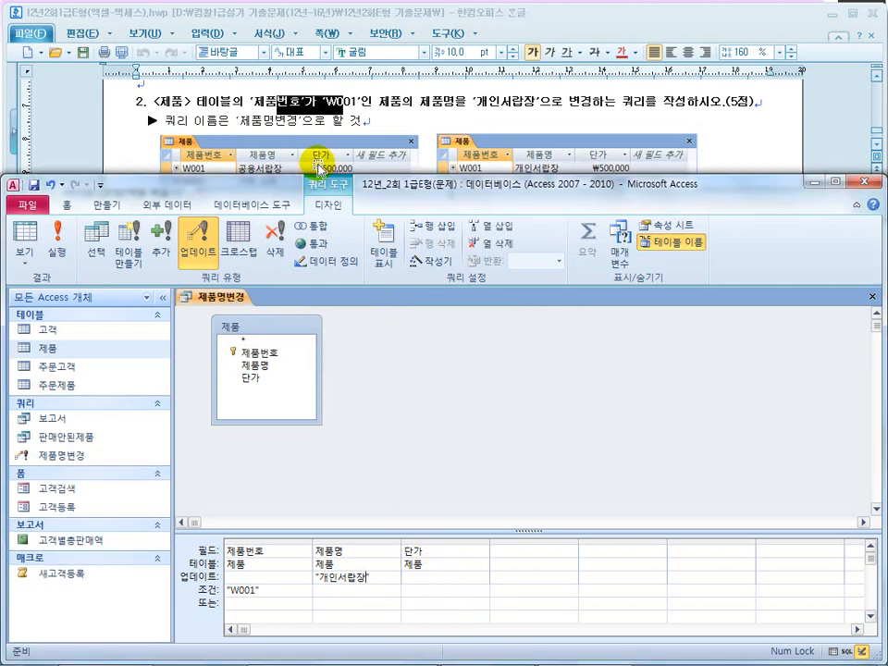
left_click(871, 296)
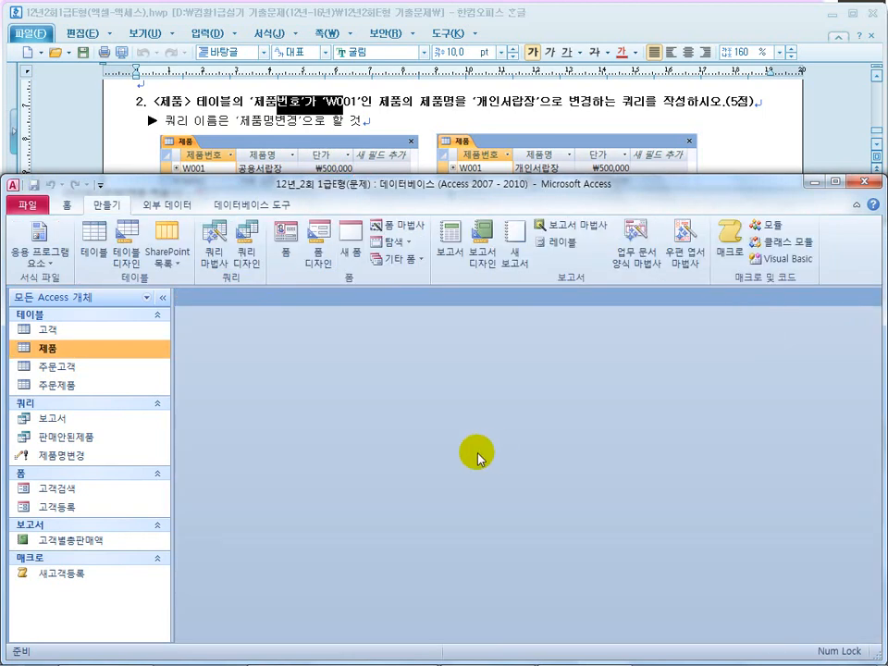
Open the 제품명변경 query in Design view and compare its fields and criterion with the exam document's example tables
right_click(88, 455)
left_click(166, 257)
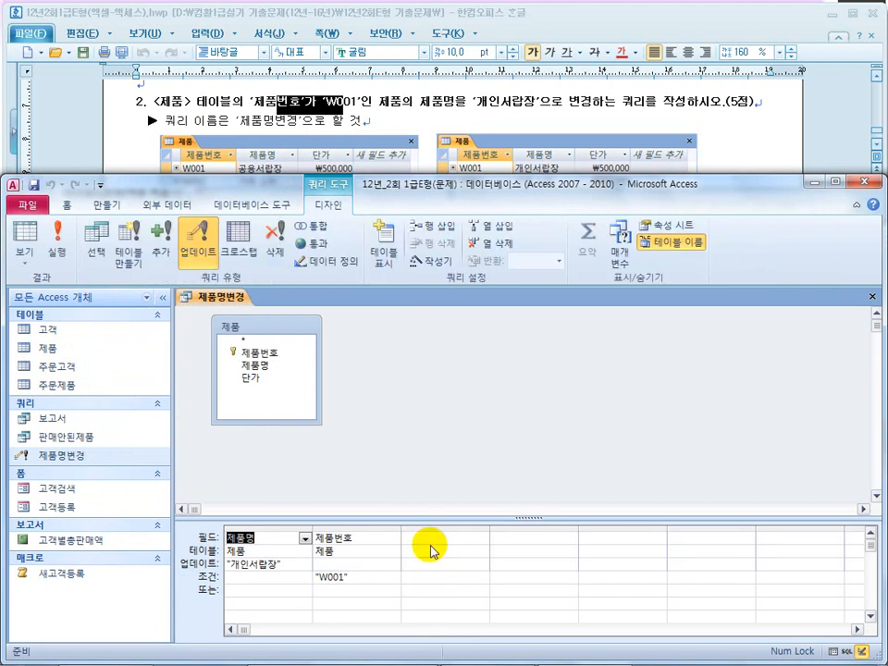
left_click(231, 102)
scroll(231, 111, "down", 2)
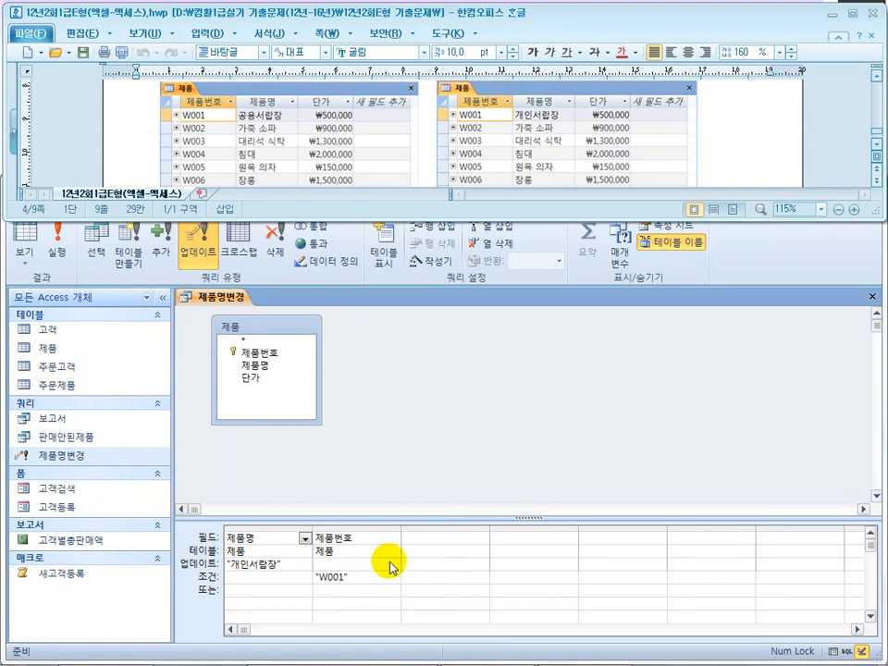
Switch to the PowerPoint solution slides and review the 문제4-1 and 문제4-2 explanations
left_click(404, 650)
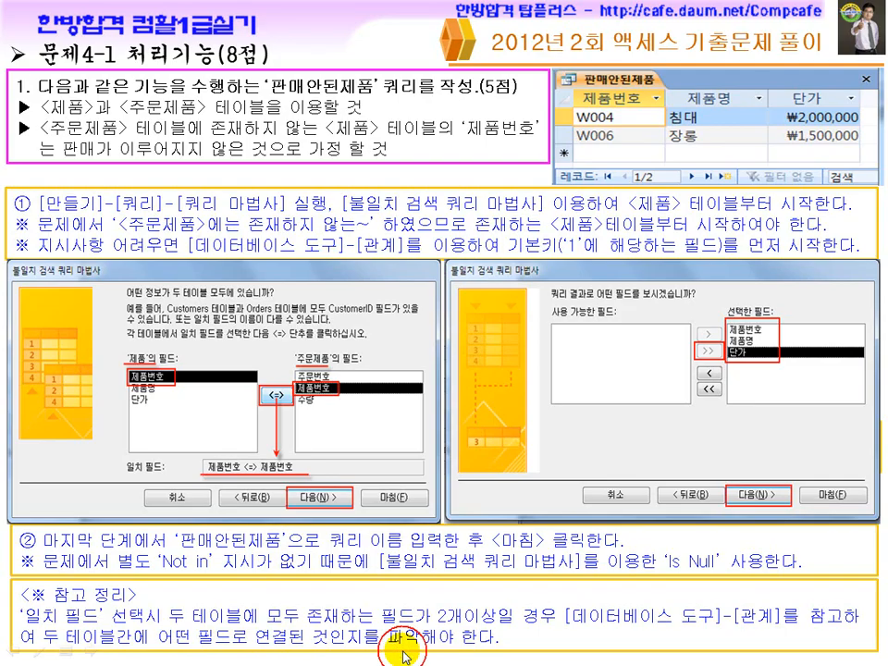
left_click(421, 582)
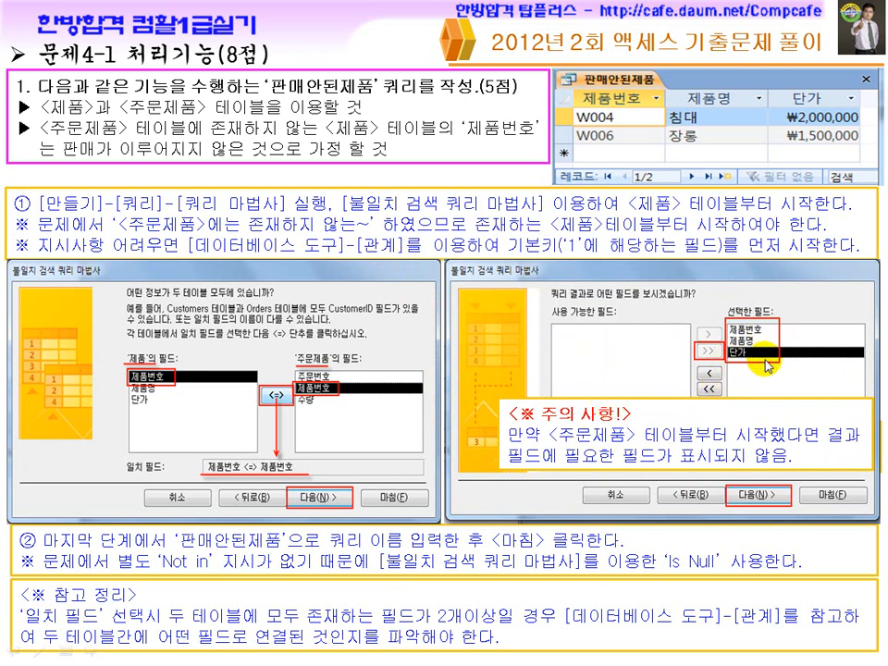
left_click(598, 362)
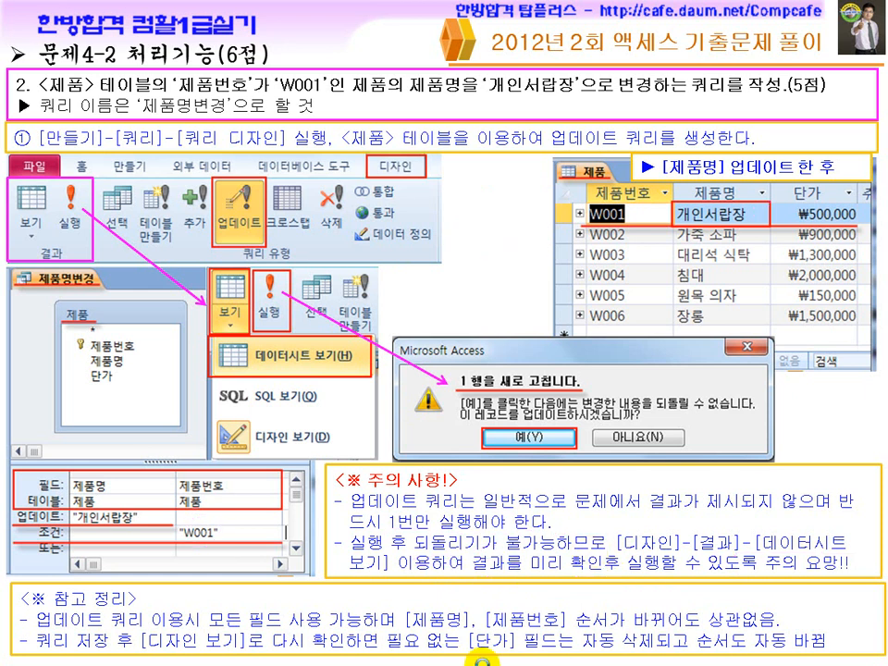
Switch to Access, preview the 제품명변경 query in Datasheet view, and return to Design view
key("super")
left_click(573, 650)
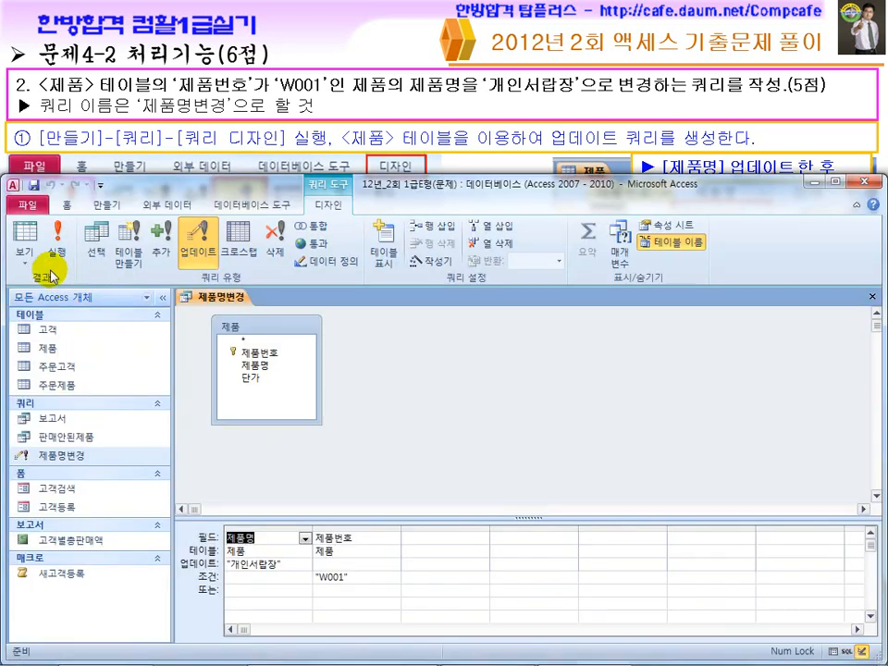
left_click(25, 257)
left_click(29, 288)
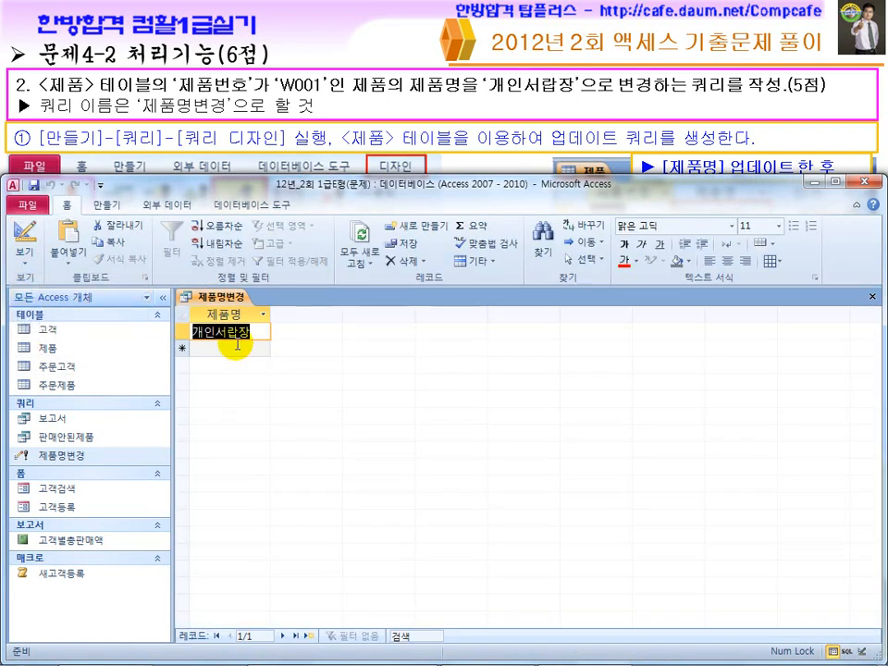
left_click(24, 233)
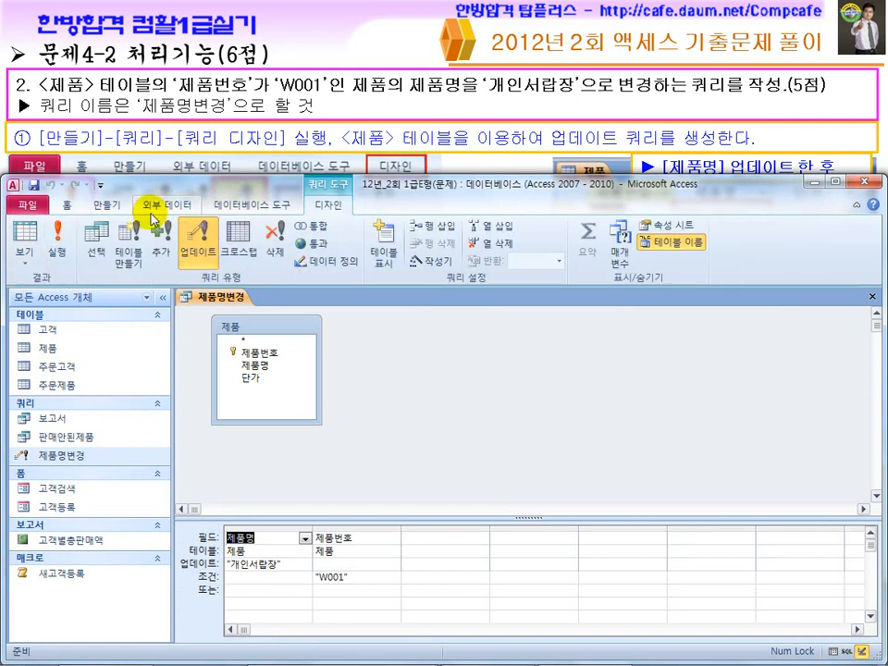
left_click(62, 251)
left_click(390, 383)
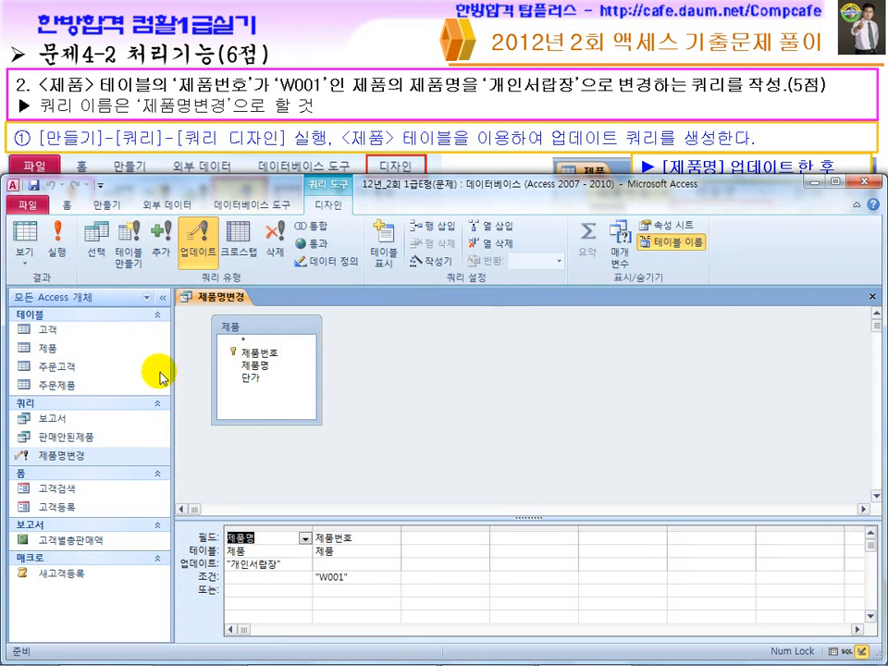
Check W001's product name in the 제품 table, and close the 제품 and 주문고객 tables and the 제품명변경 query
double_click(64, 366)
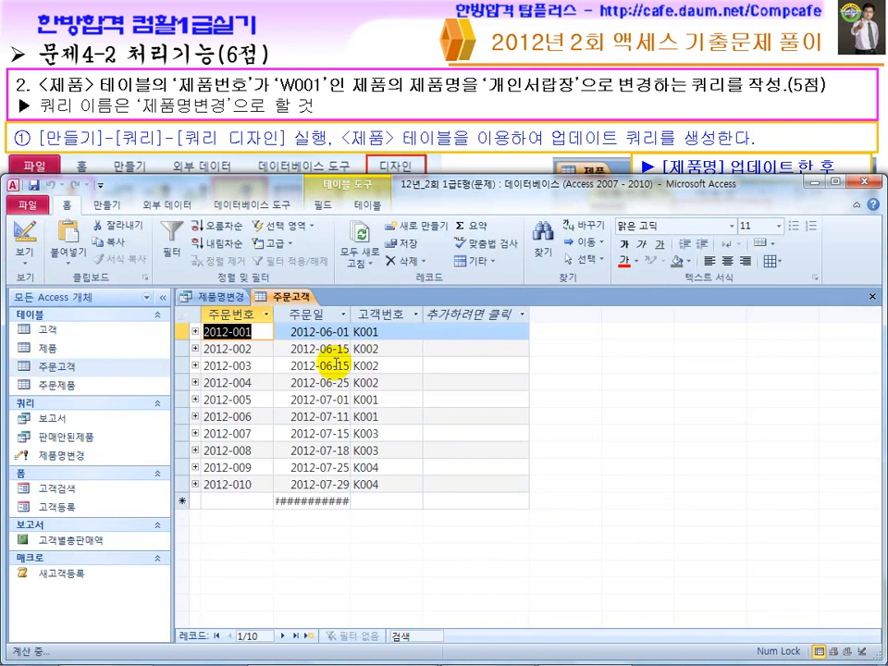
double_click(65, 347)
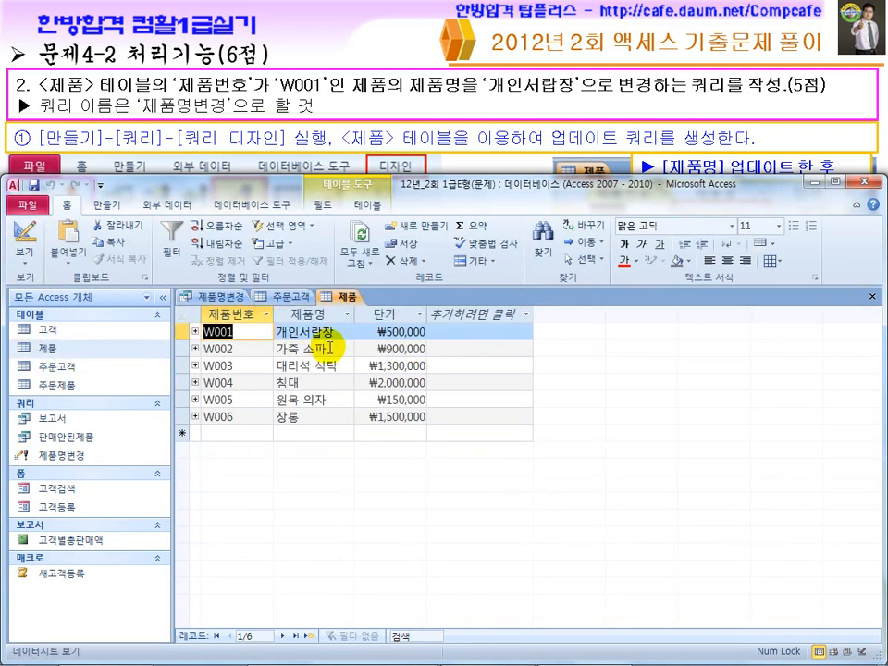
left_click(871, 297)
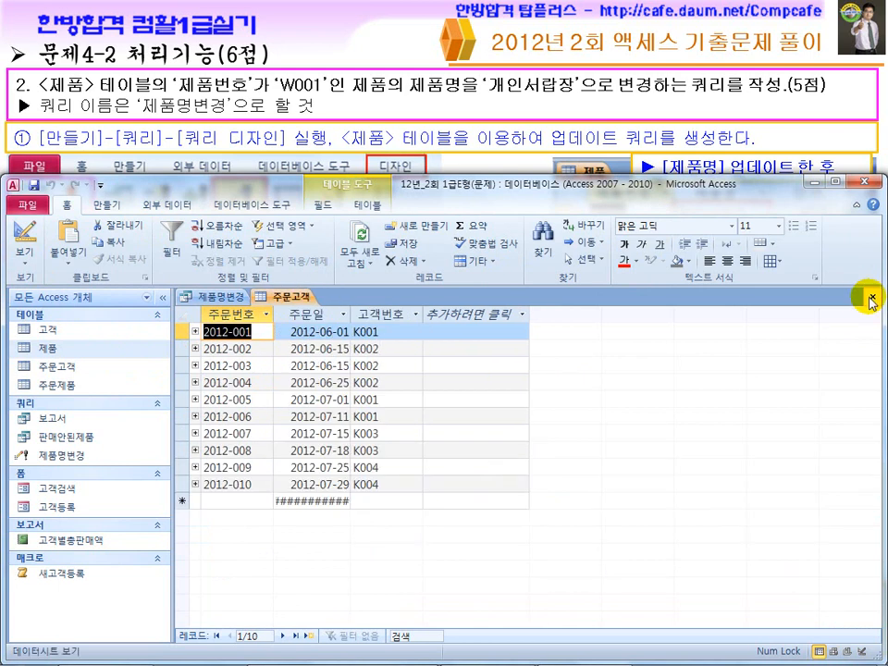
left_click(871, 296)
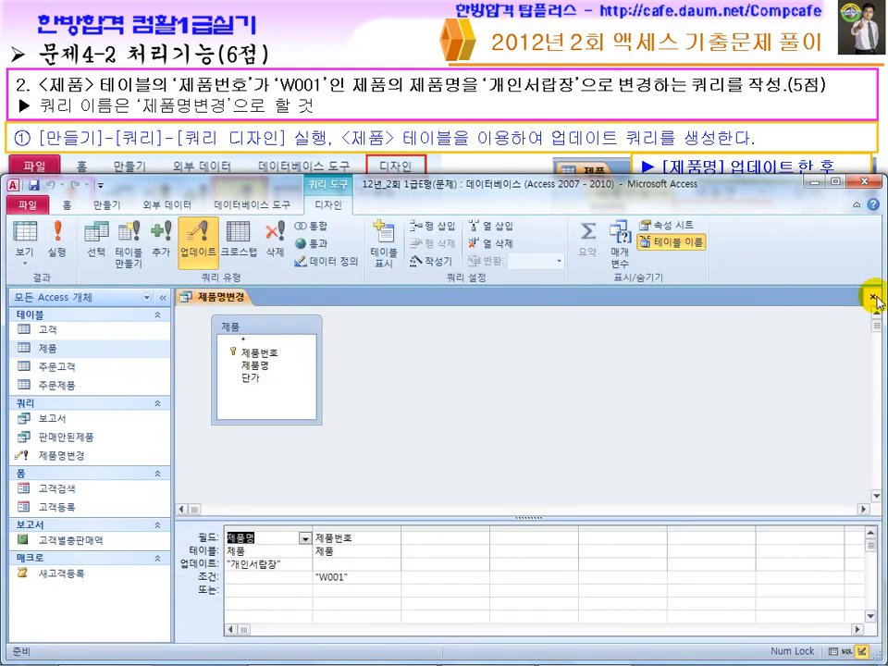
left_click(871, 297)
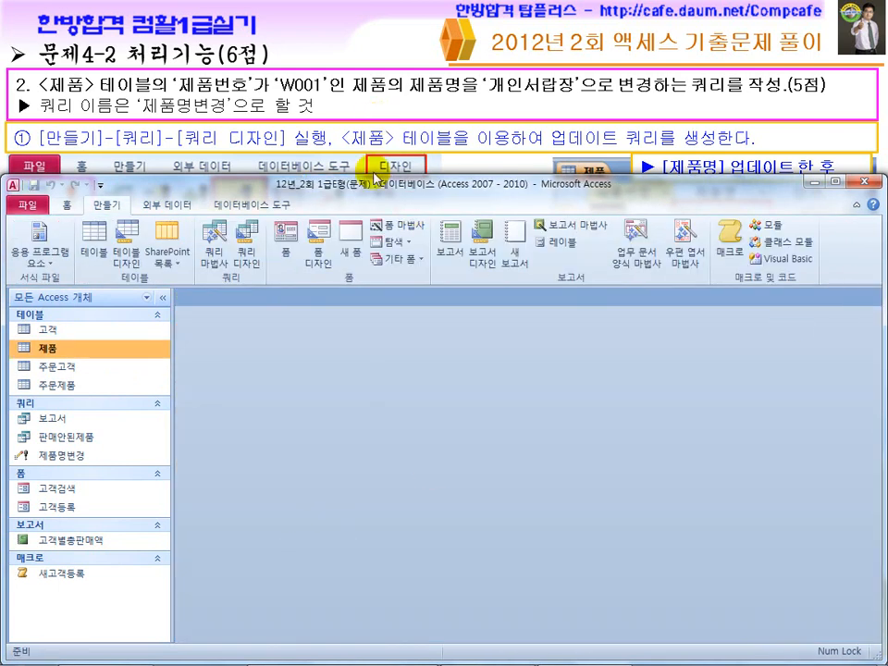
Switch to the exam document and read task 3 about the 고객검색 form's txt고객번호 Got Focus event
left_click(482, 648)
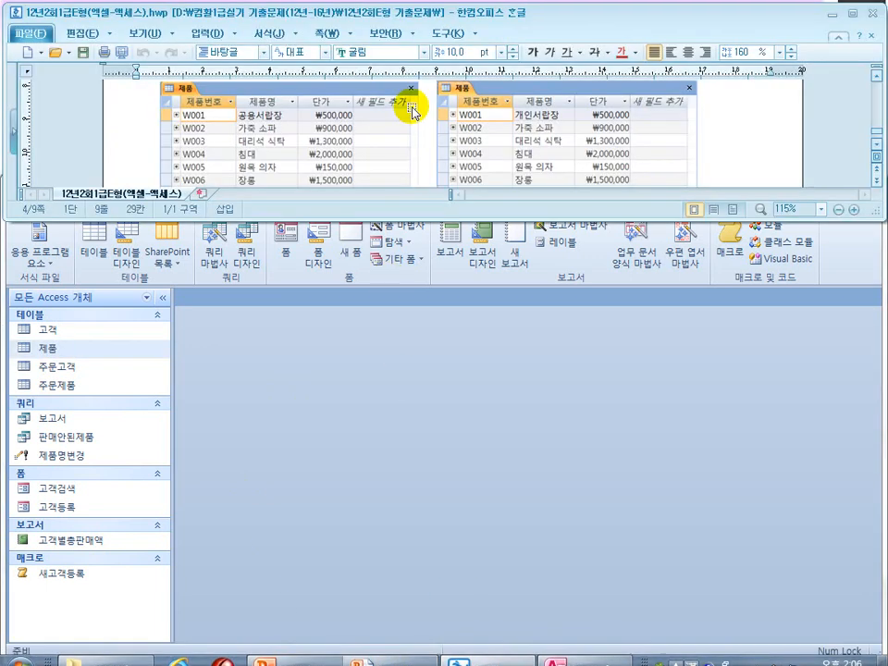
scroll(412, 109, "down", 3)
left_click_drag(302, 110, 479, 110)
left_click(507, 119)
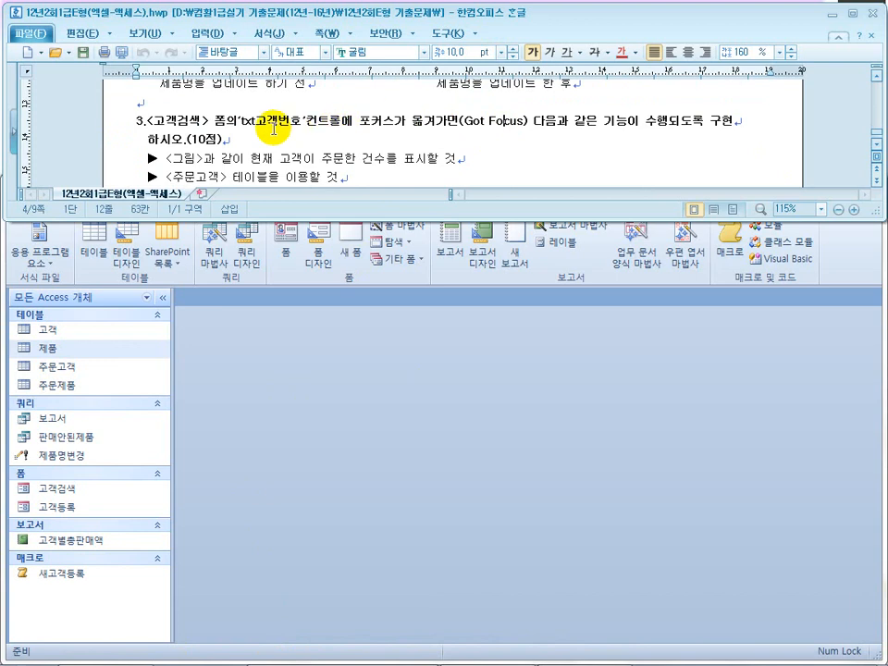
Open the 고객검색 form, place the focus in the 고객번호 field, and examine the sample message box in the exam document
double_click(72, 492)
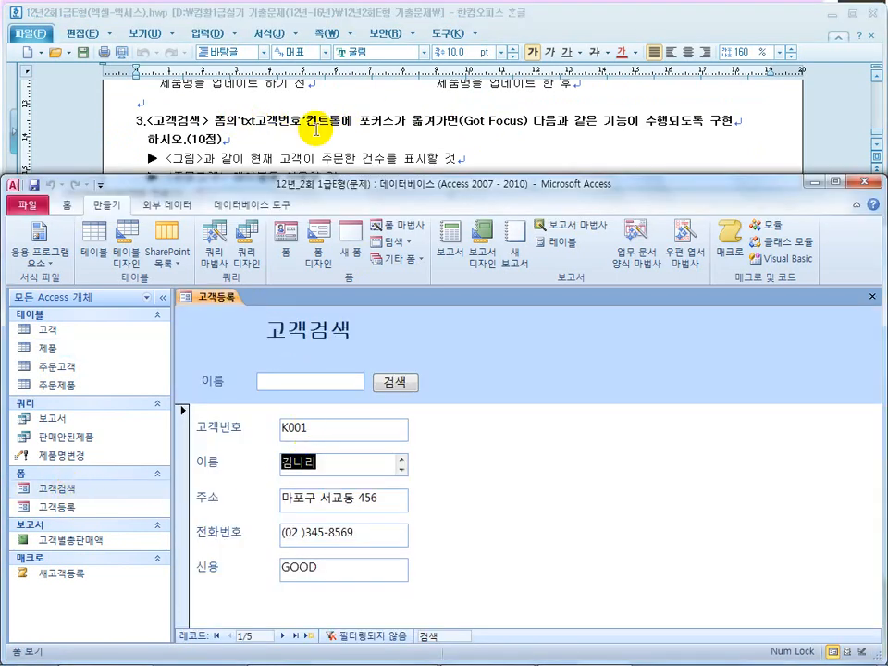
left_click(322, 431)
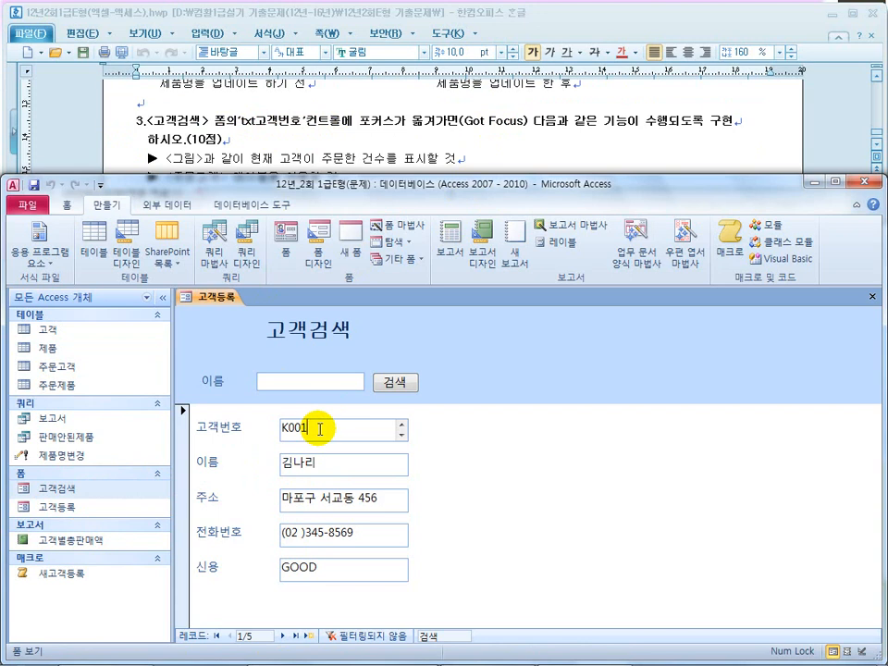
left_click(237, 159)
scroll(293, 147, "down", 3)
left_click(324, 131)
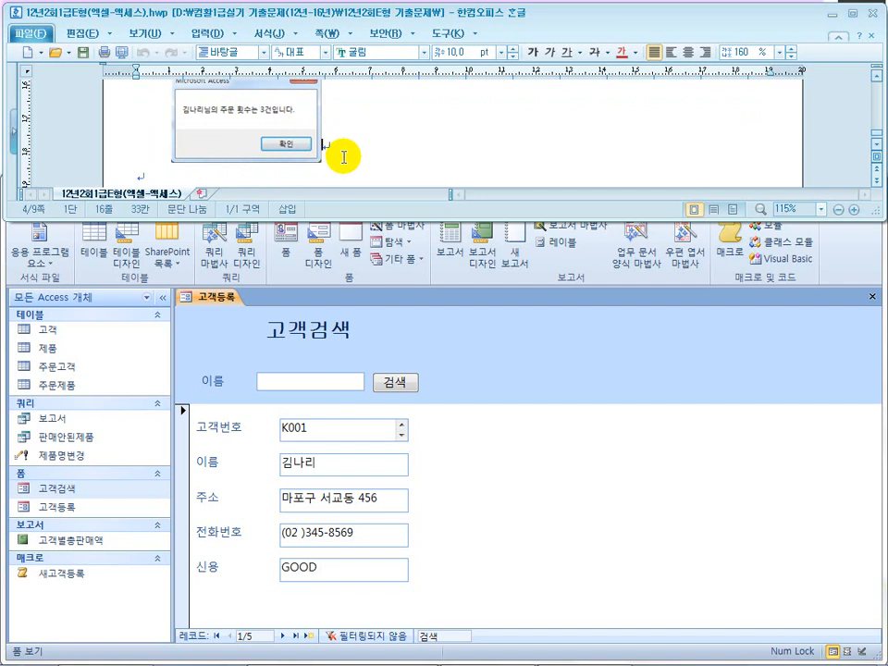
scroll(343, 157, "up", 1)
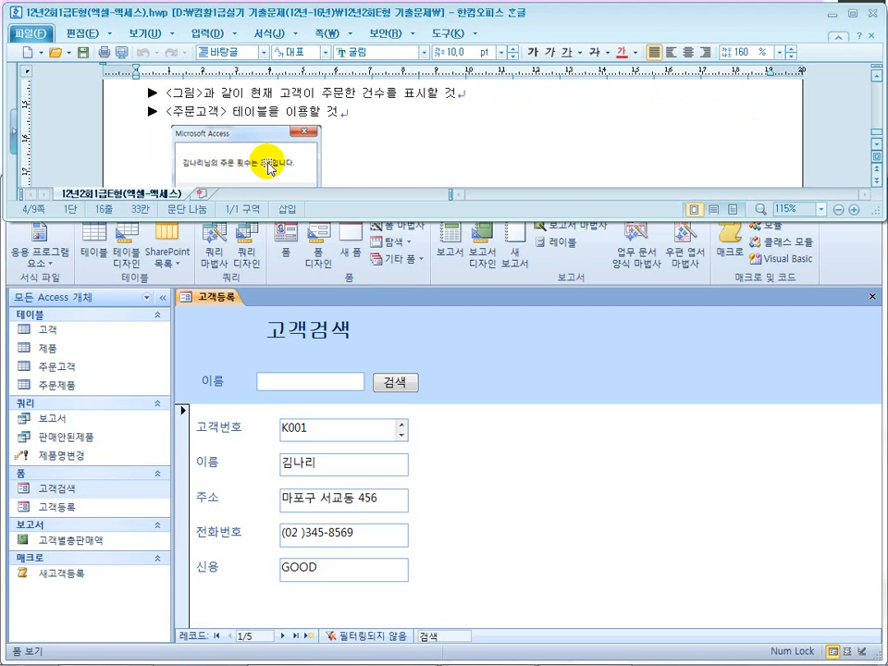
scroll(367, 159, "down", 1)
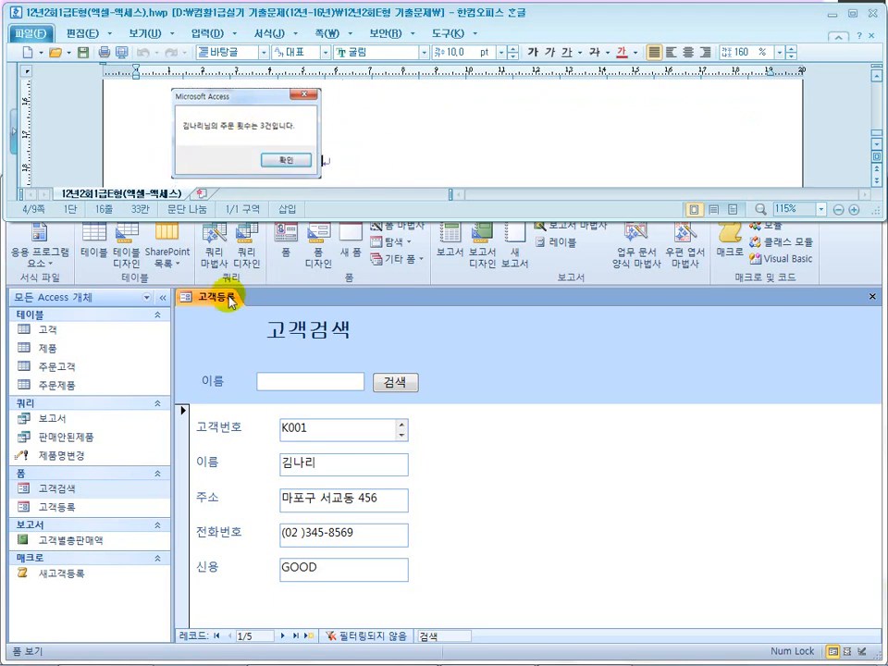
Put the 고객검색 form in Design view and show the event properties of the txt고객번호 text box
left_click(205, 333)
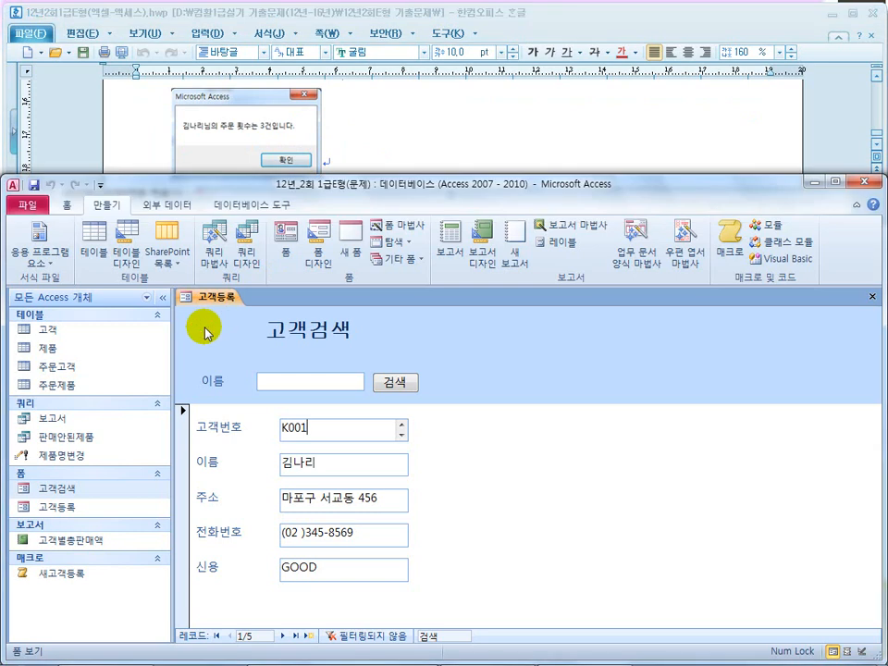
left_click(65, 204)
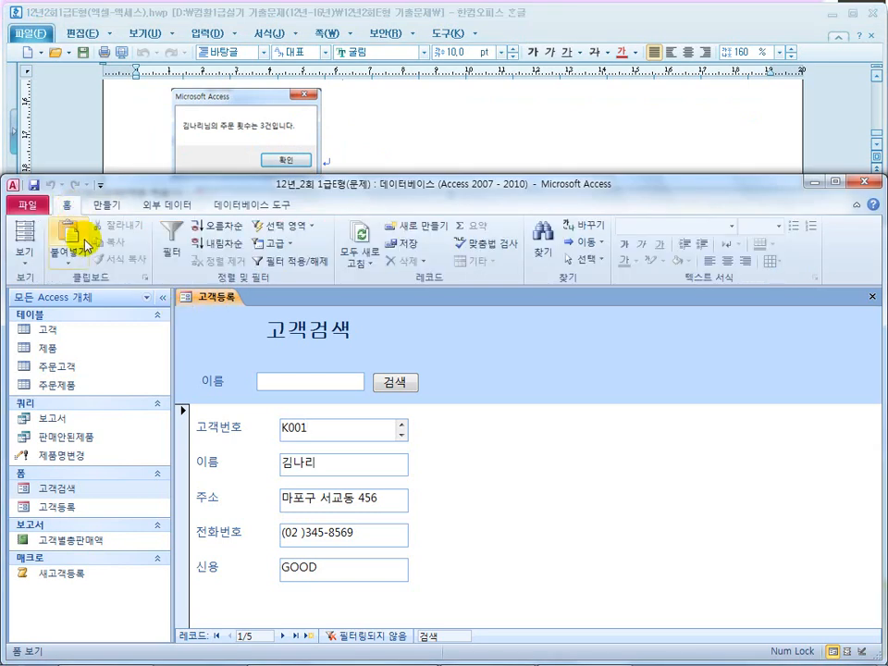
left_click(25, 258)
left_click(39, 354)
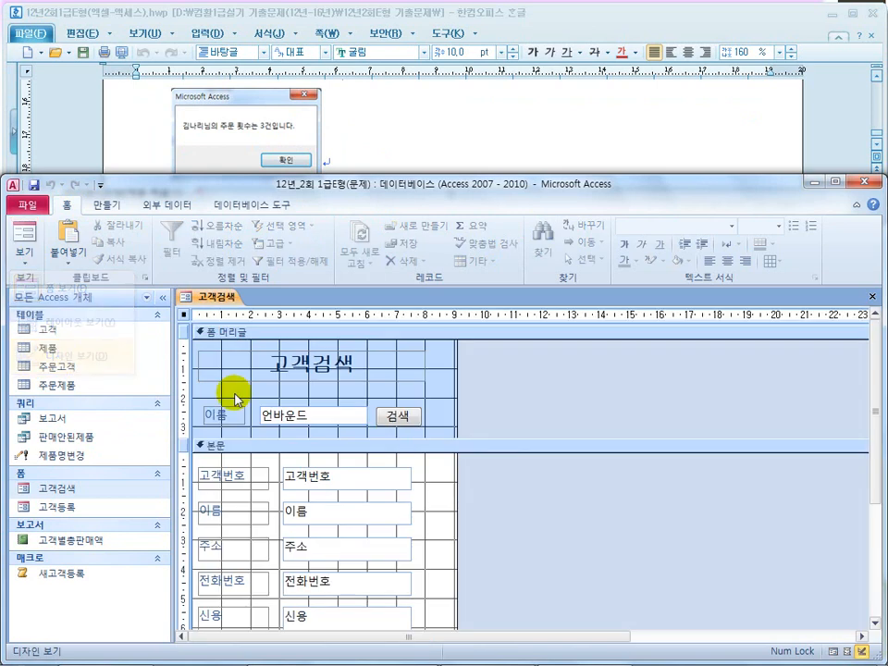
left_click(312, 418)
left_click(323, 476)
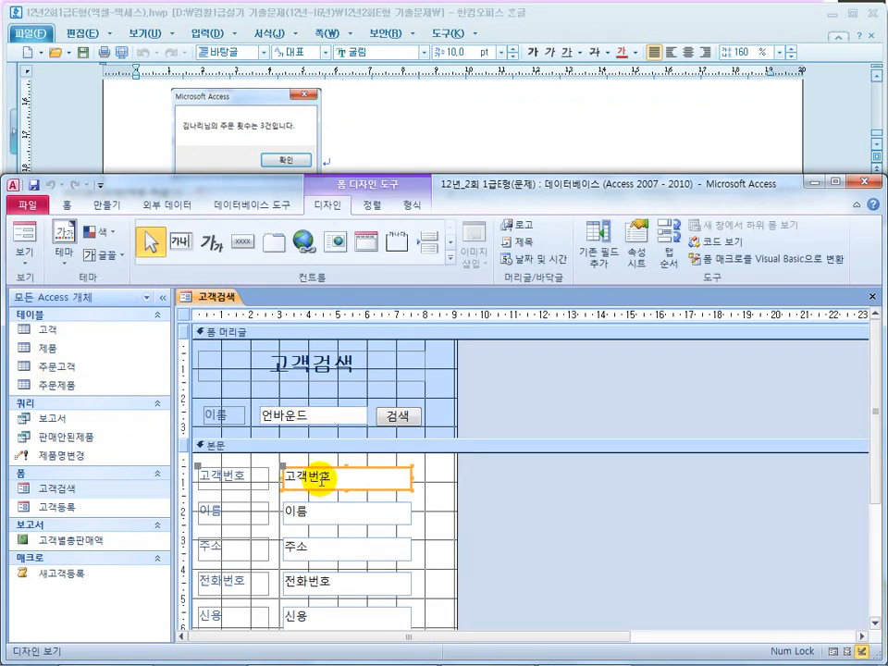
right_click(323, 476)
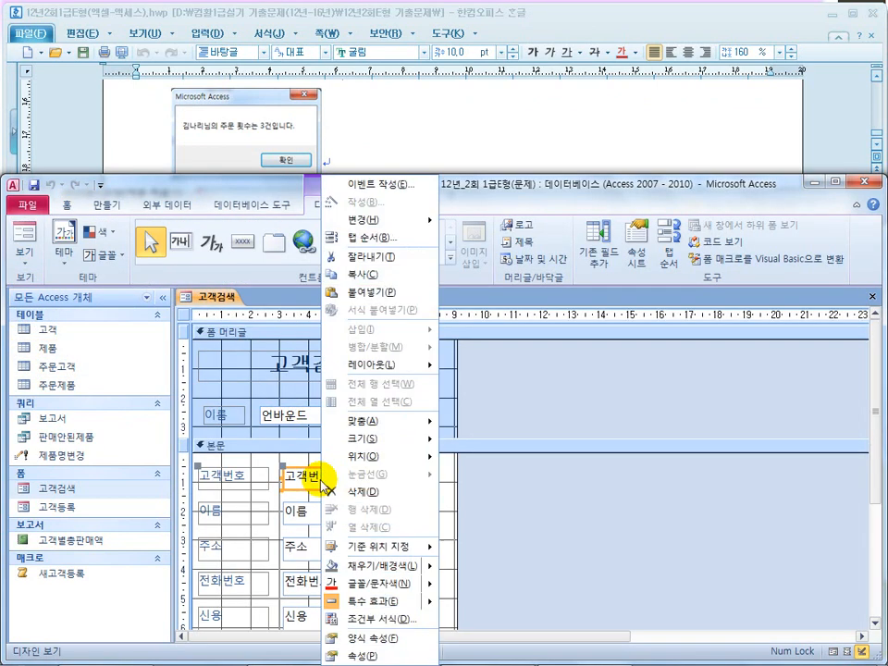
left_click(357, 655)
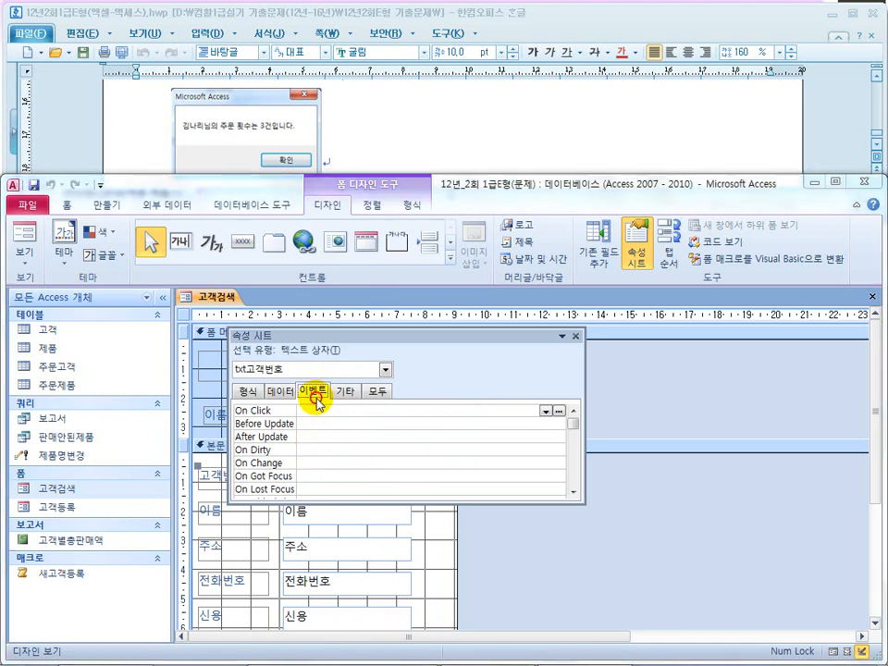
Find the On Got Focus property of txt고객번호 and compare it with the event named in task 3 of the exam document
left_click(574, 492)
left_click(573, 492)
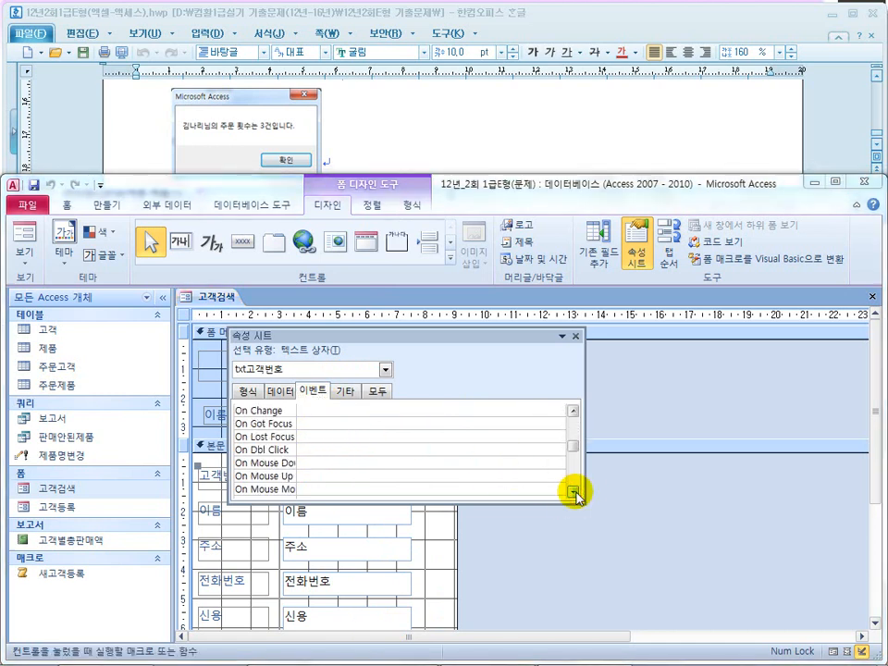
left_click(315, 423)
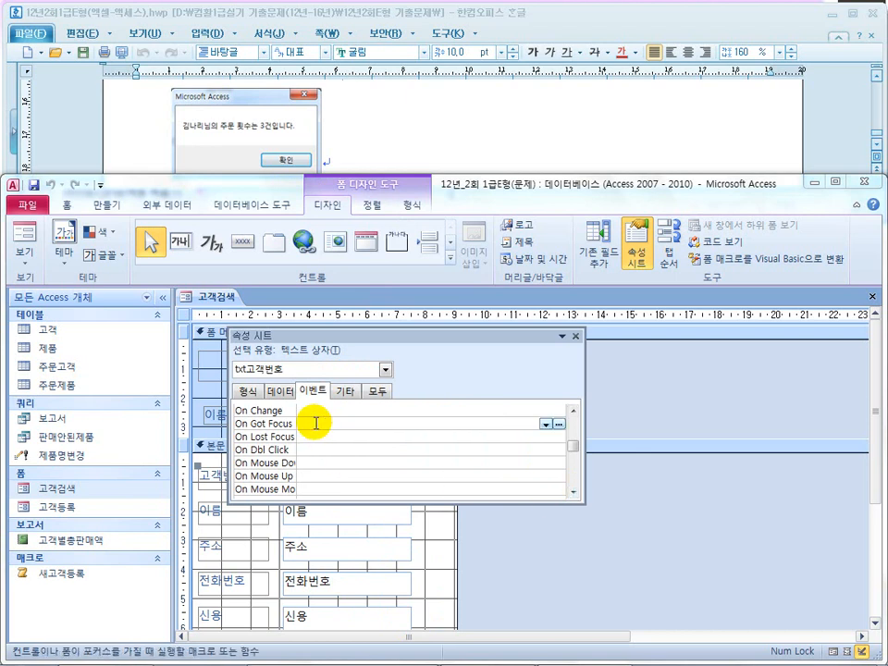
left_click_drag(351, 337, 458, 363)
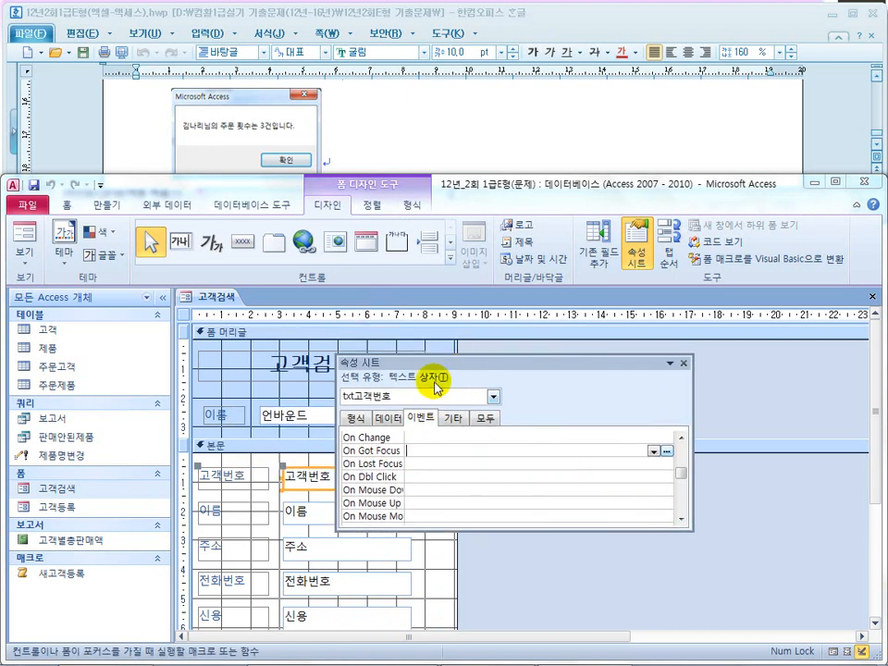
left_click(403, 123)
scroll(404, 127, "up", 4)
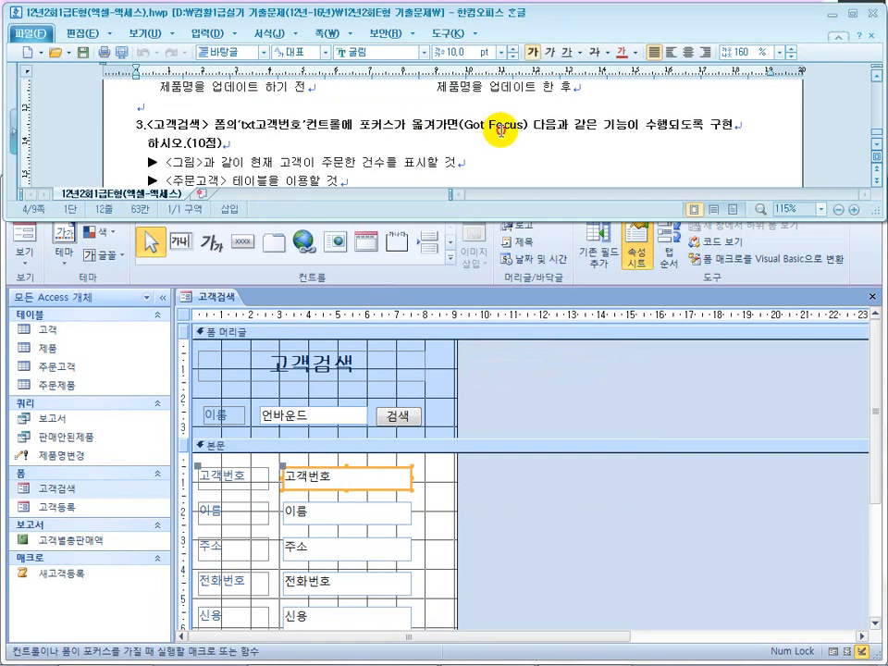
left_click_drag(501, 126, 436, 125)
left_click(583, 653)
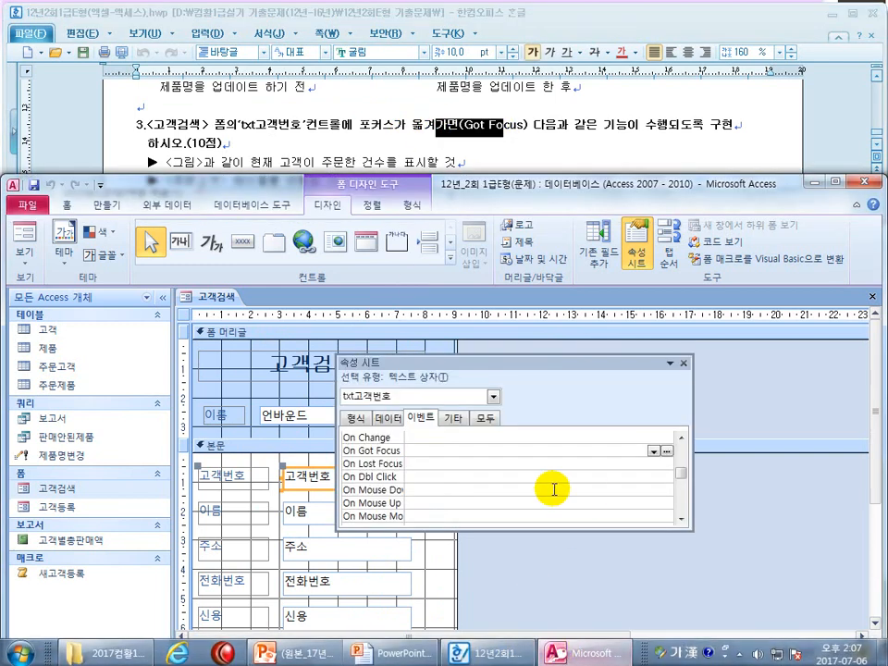
Create an event procedure for the On Got Focus event of txt고객번호 with the 코드 작성기
left_click(442, 451)
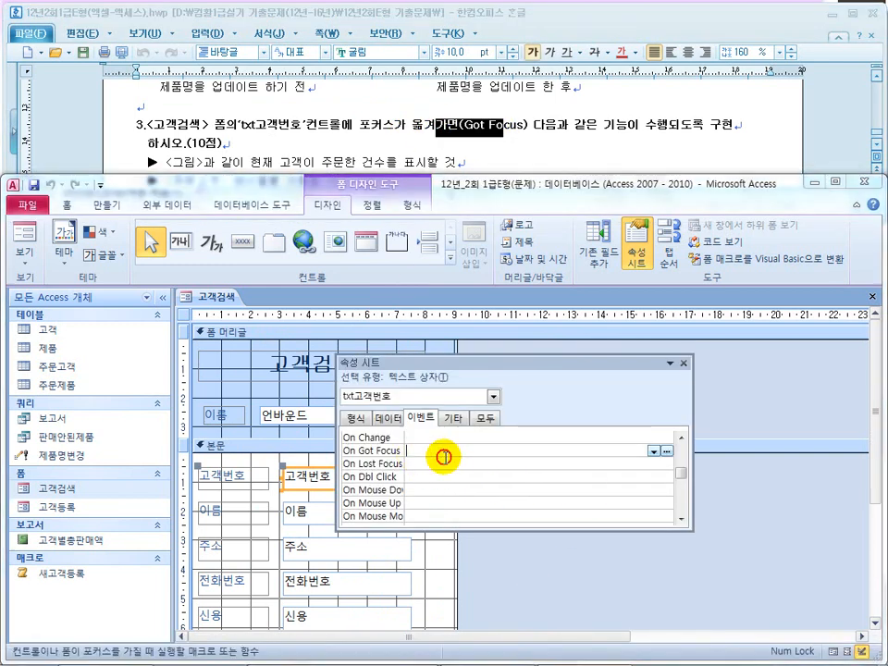
left_click(665, 452)
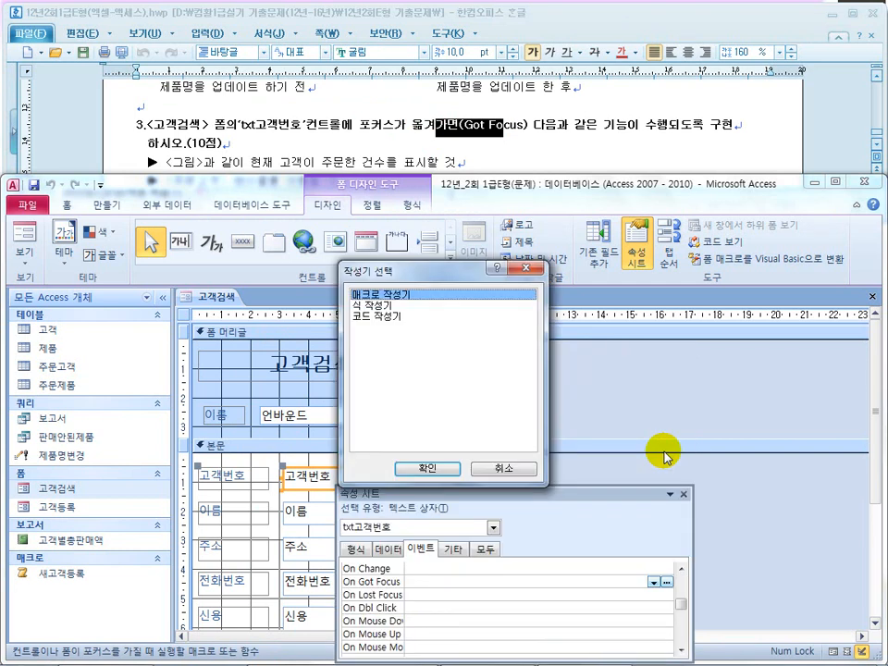
left_click(385, 318)
left_click(420, 468)
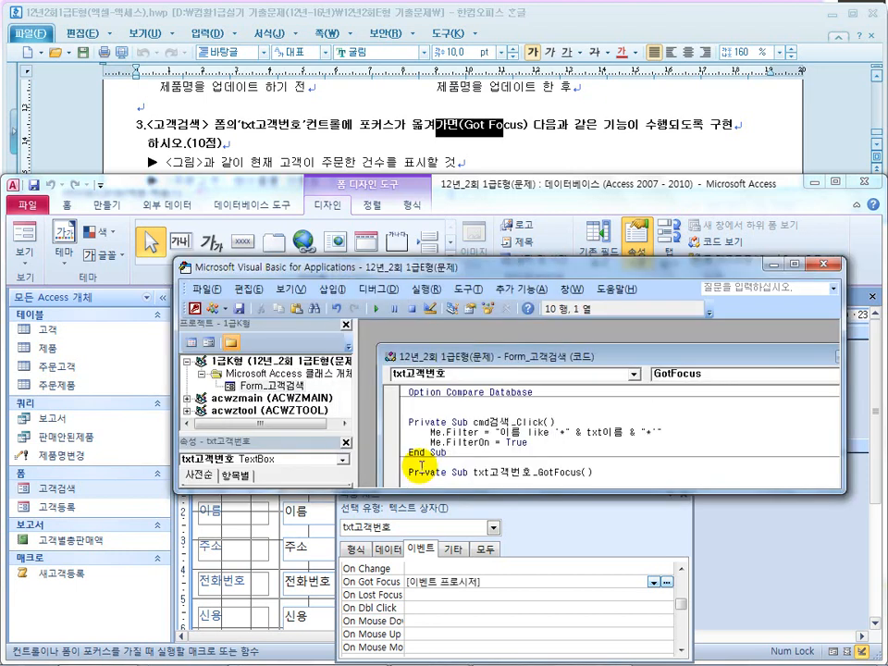
Write a MsgBox statement in txt고객번호_GotFocus with the exam's sample message: the customer's name followed by "님의 주문 횟수는 3건 입니다."
left_click_drag(481, 492, 482, 581)
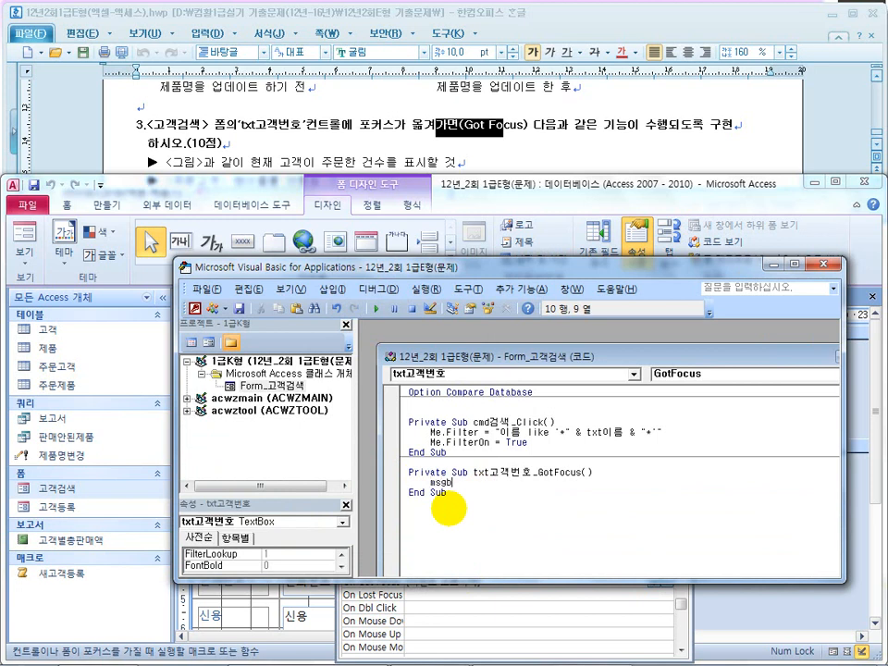
left_click(421, 172)
scroll(419, 138, "down", 4)
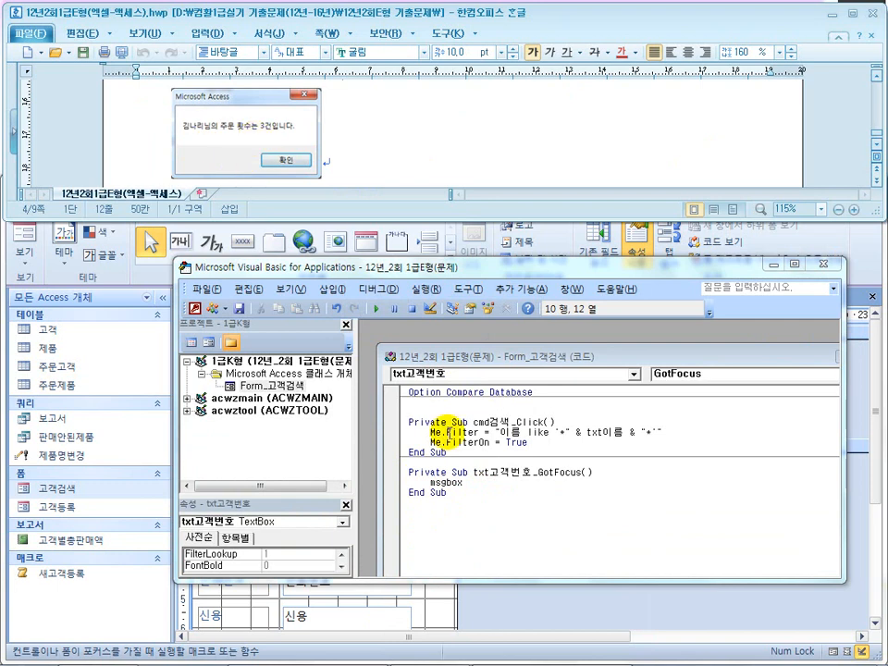
left_click(482, 484)
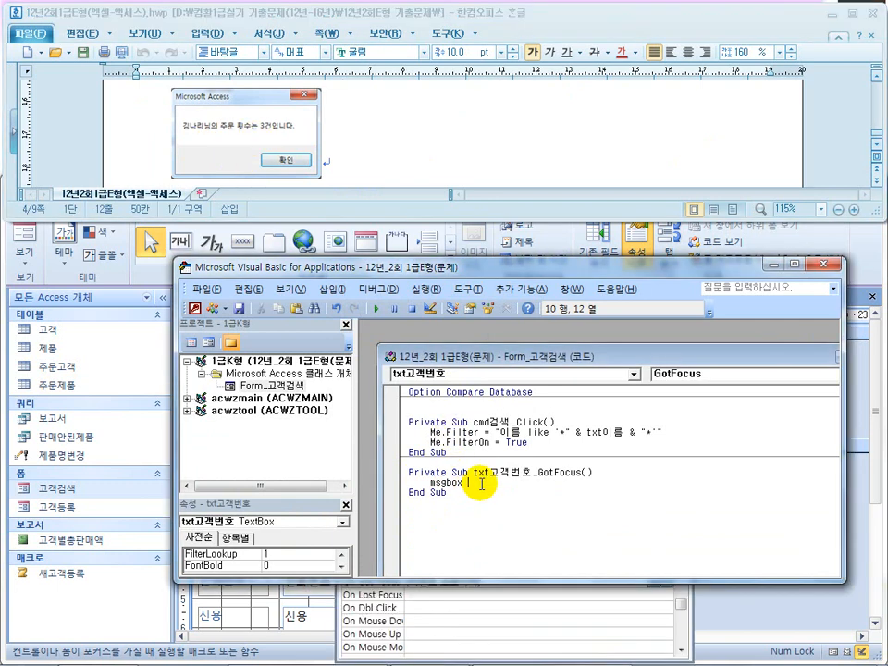
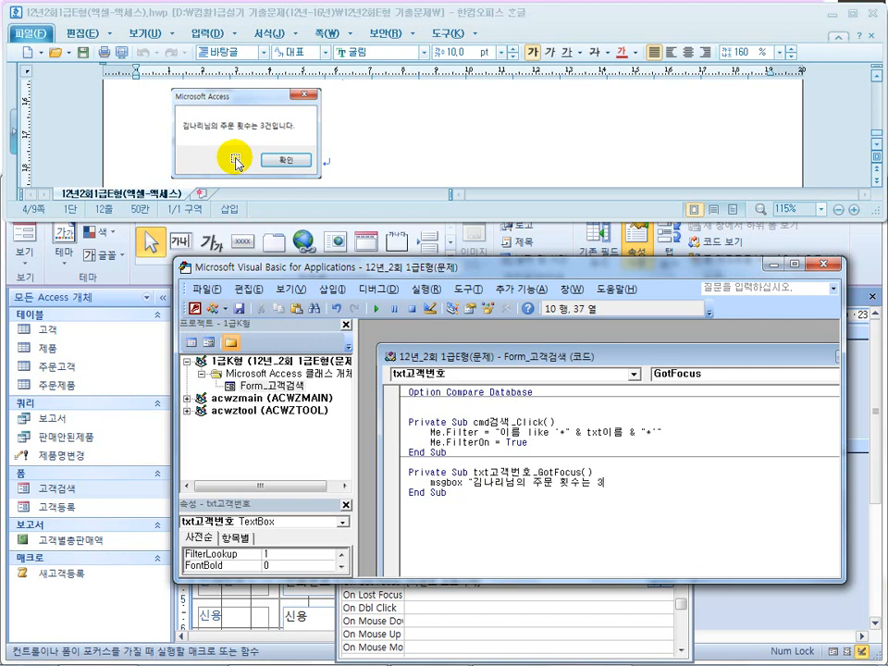
type("이")
type("니다.\",")
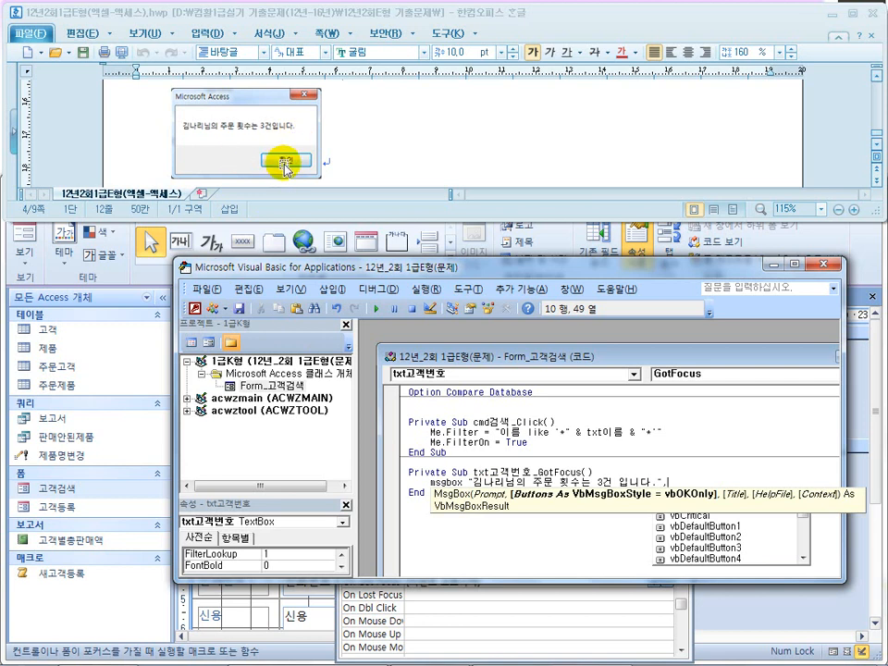
Add vbOKOnly as the buttons argument of the MsgBox statement and complete the line
type("푸ㅠ")
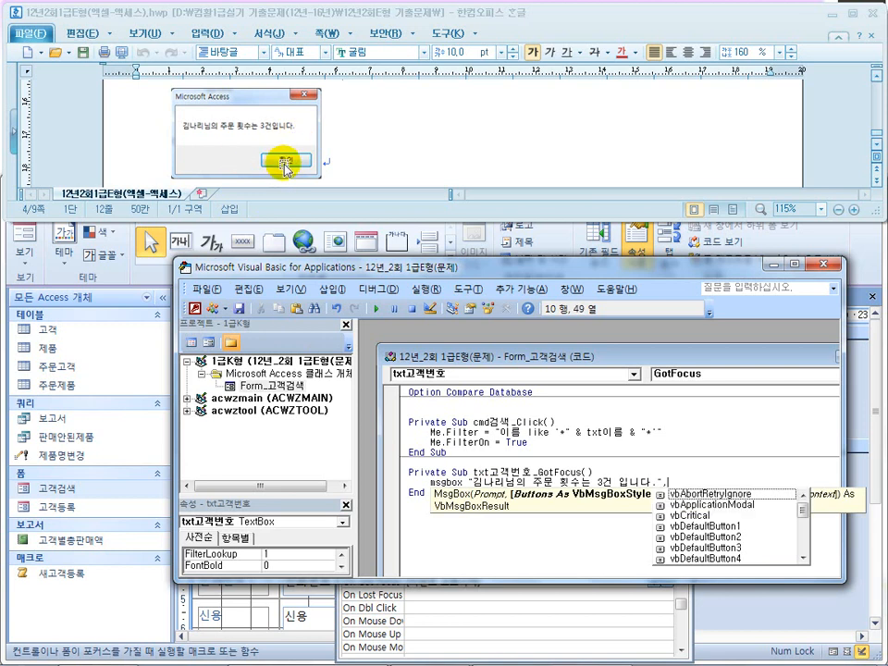
type("vb")
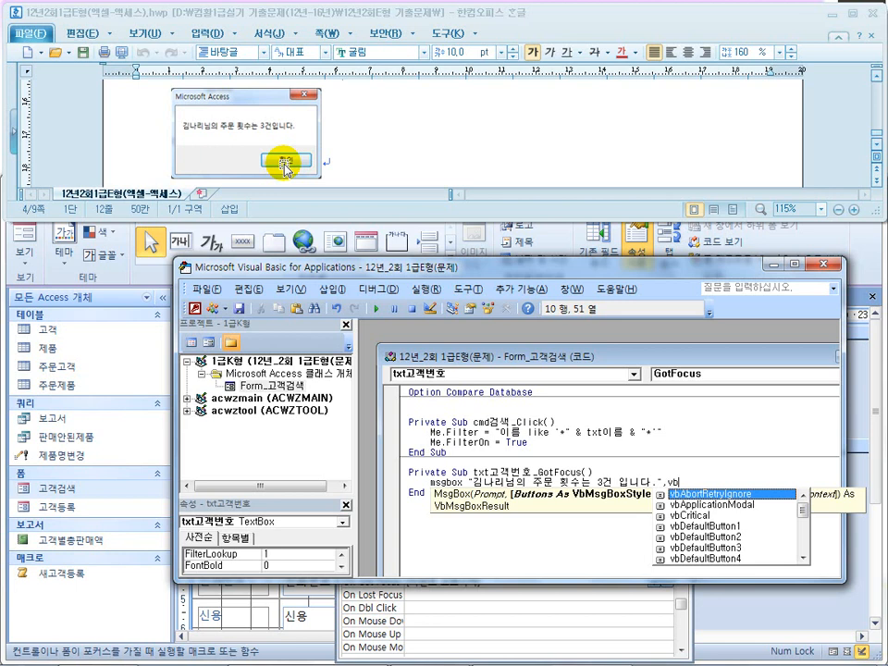
key("Down")
key("Down")
key("Down")
key("Down")
key("Down")
key("Down")
key("Down")
key("Down")
key("Down")
key("Down")
key("Down")
key("Down")
key("Down")
key("Down")
key("Down")
key("Up")
key("Tab")
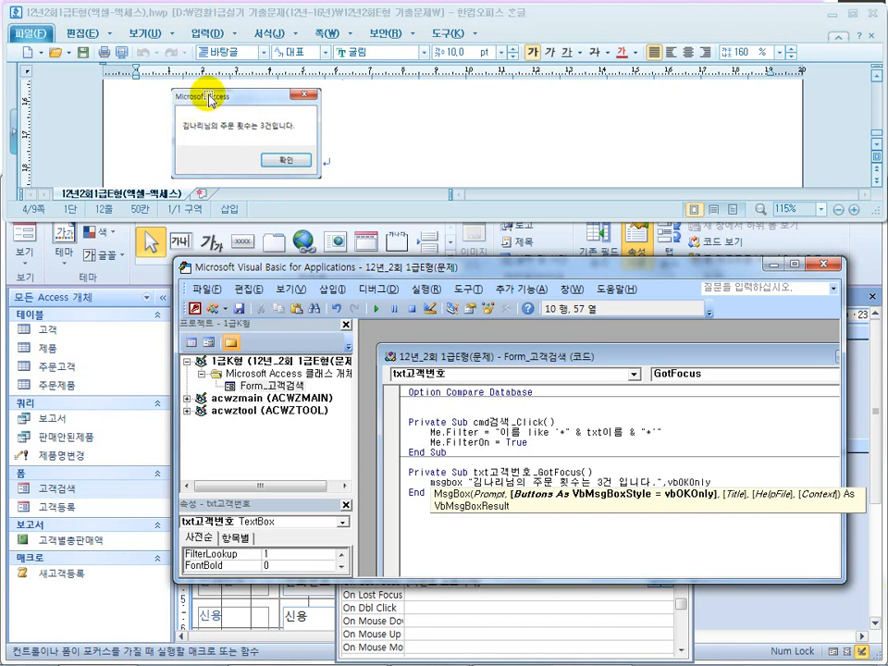
left_click(702, 521)
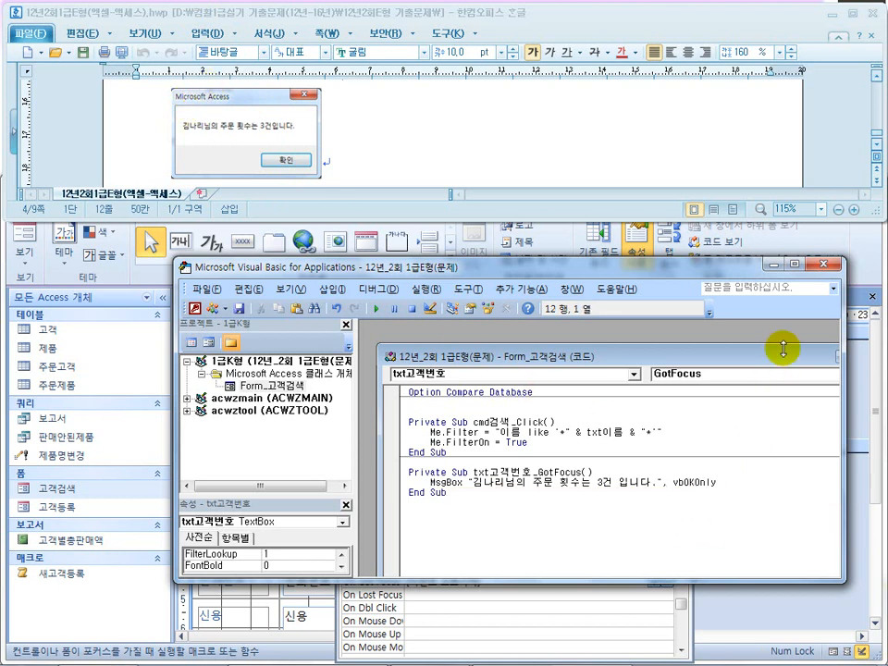
Close the code editor, show the 고객검색 form in Form view, and test the message box on the first record
left_click(830, 264)
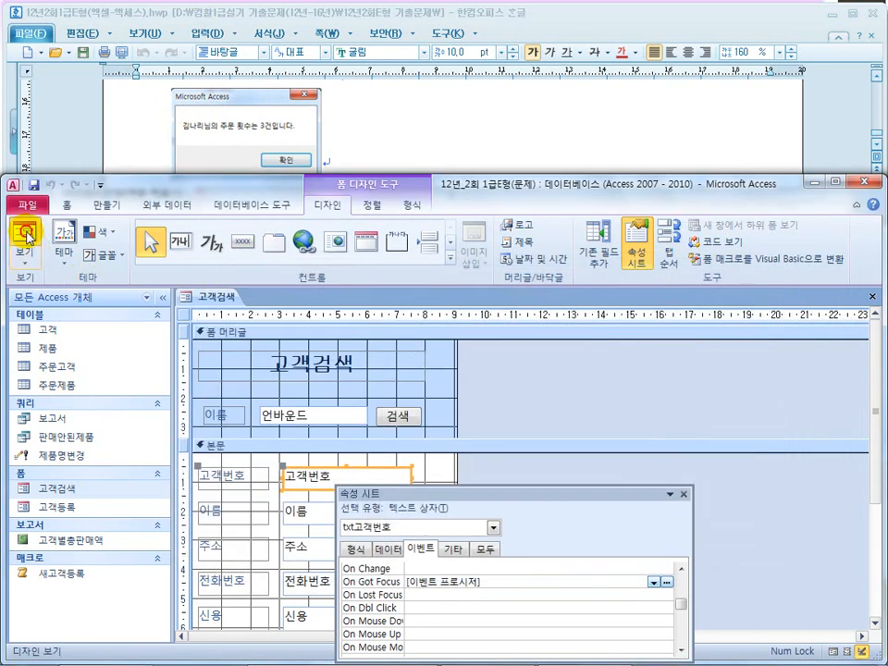
left_click(27, 236)
left_click(321, 424)
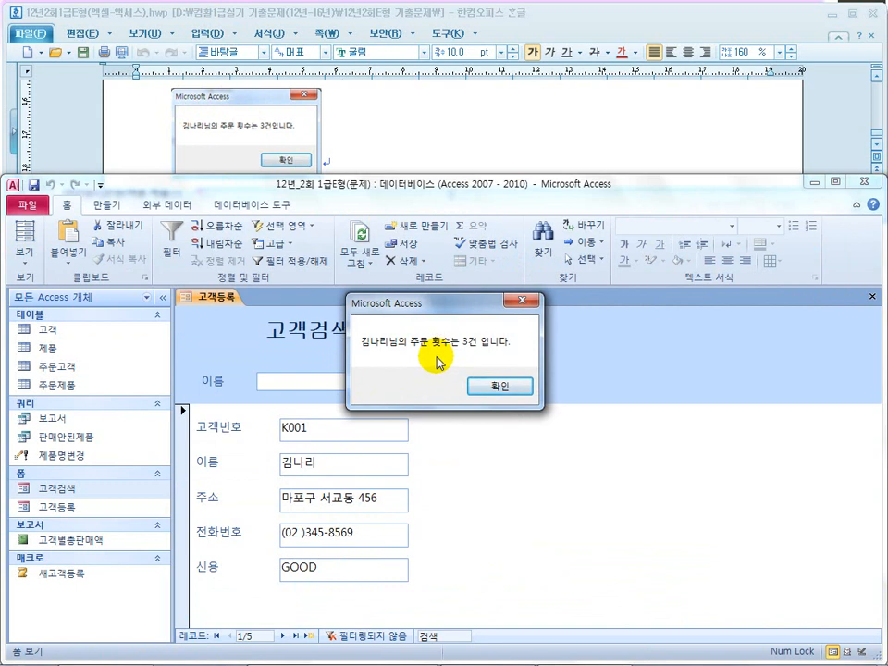
left_click(474, 386)
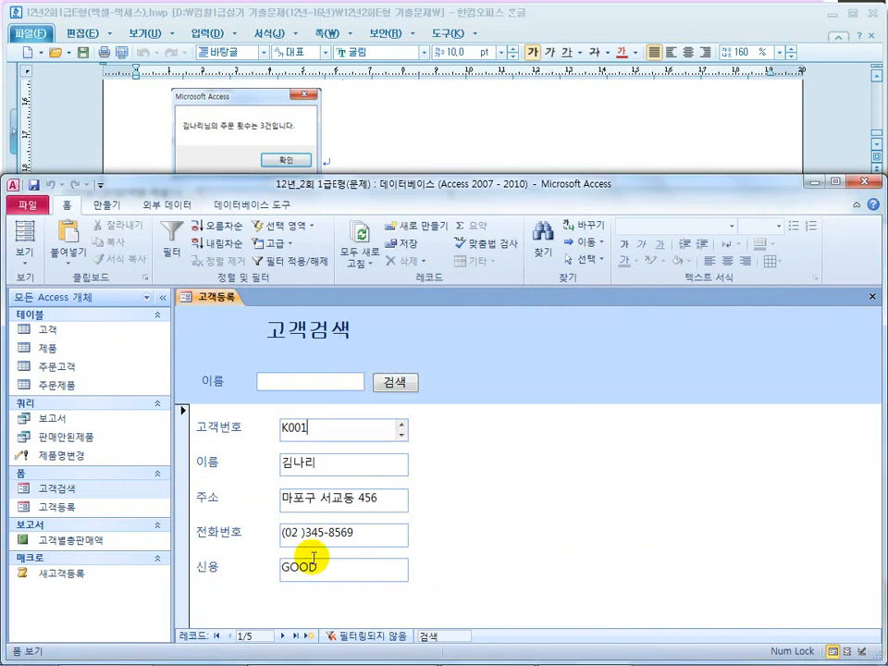
Go to the second record and test the message box again by returning the focus to the 고객번호 field
left_click(282, 636)
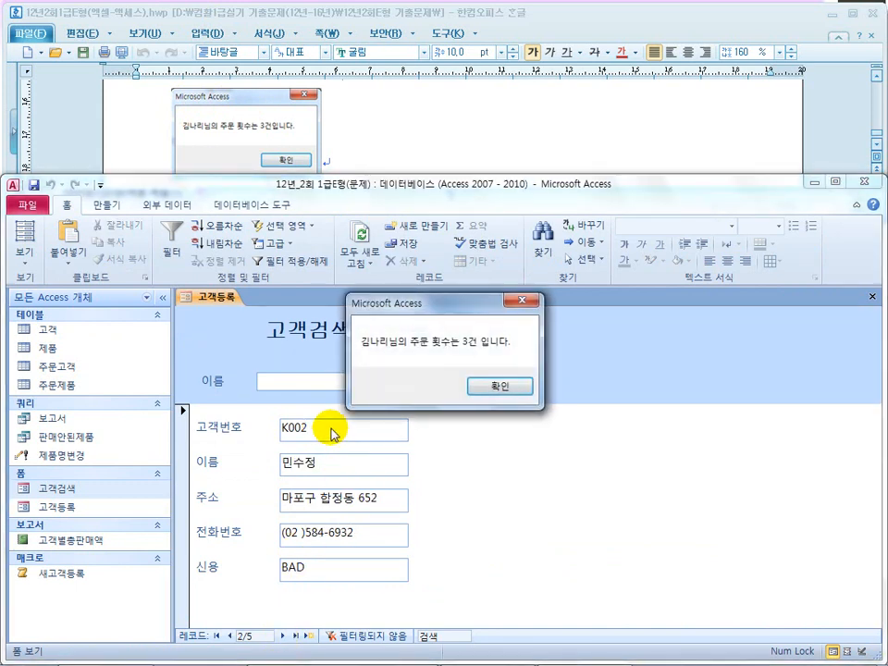
left_click(499, 388)
left_click(329, 428)
left_click(325, 465)
double_click(326, 428)
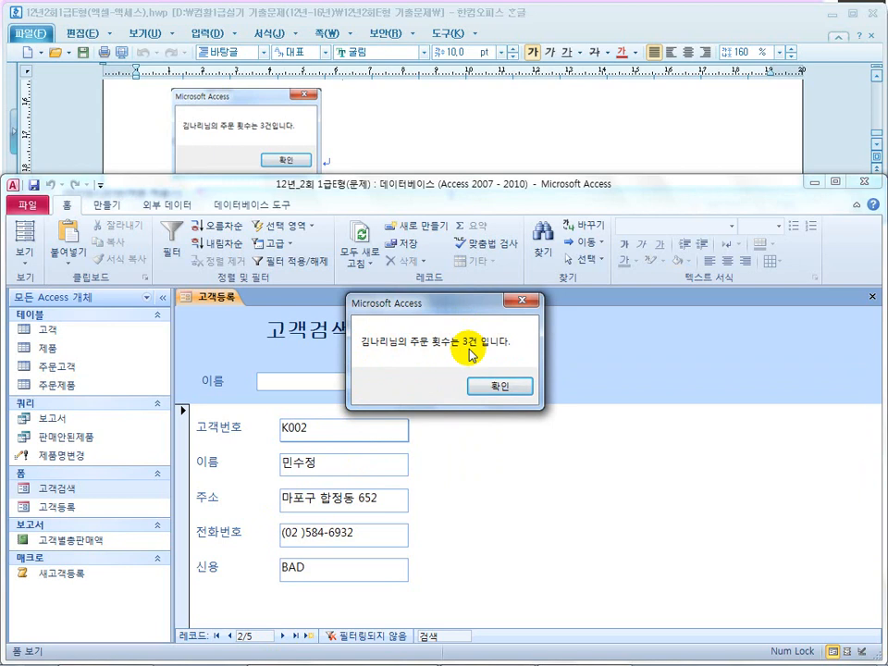
left_click(520, 300)
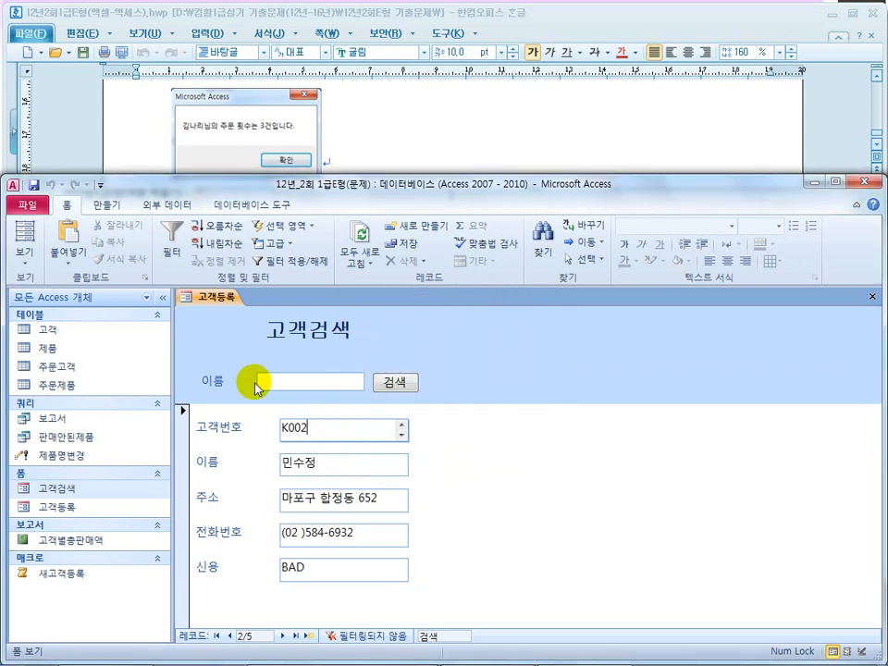
Return the 고객검색 form to Design view and reopen the On Got Focus event procedure of txt고객번호
left_click(24, 254)
left_click(46, 354)
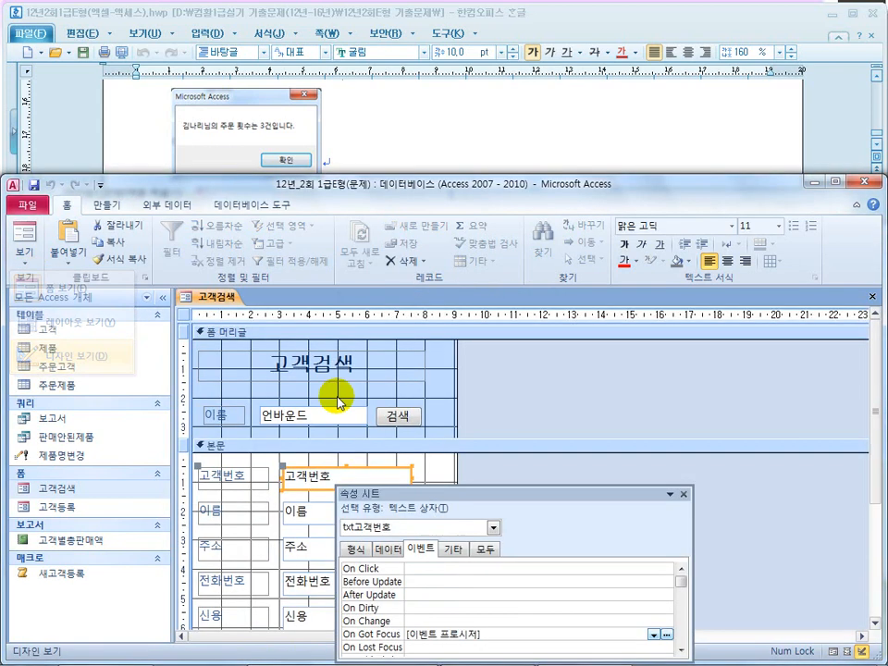
left_click(396, 417)
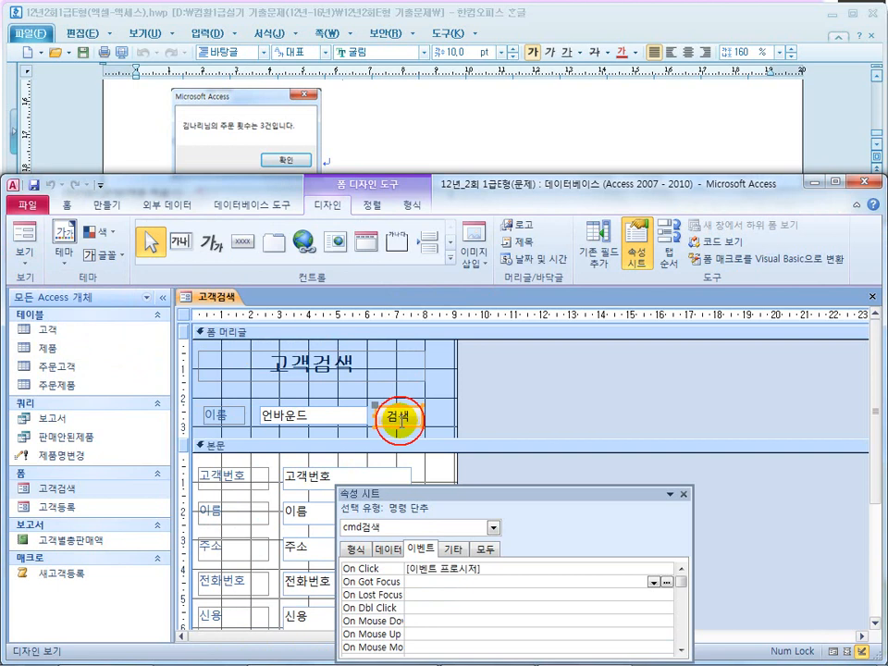
left_click(326, 478)
left_click(555, 634)
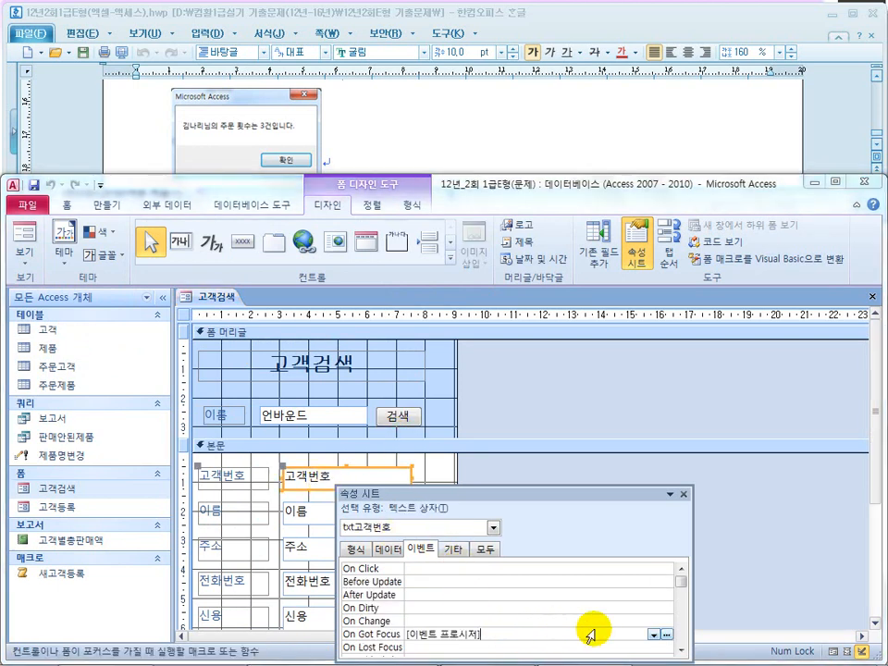
left_click(665, 635)
Replace the fixed customer name in the MsgBox text with the [이름] field, placed before the opening quotation mark
left_click_drag(507, 487, 474, 482)
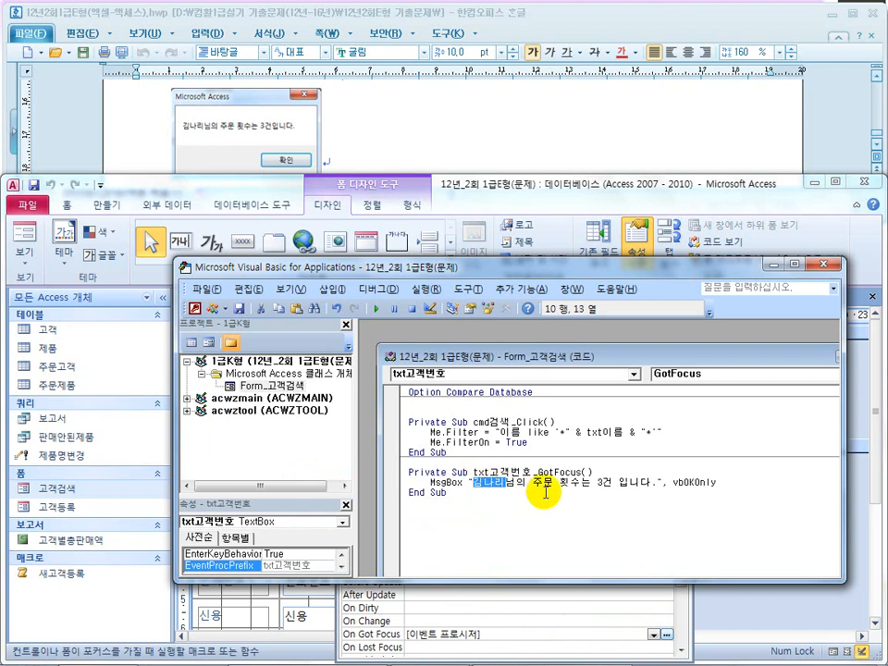
key("Left")
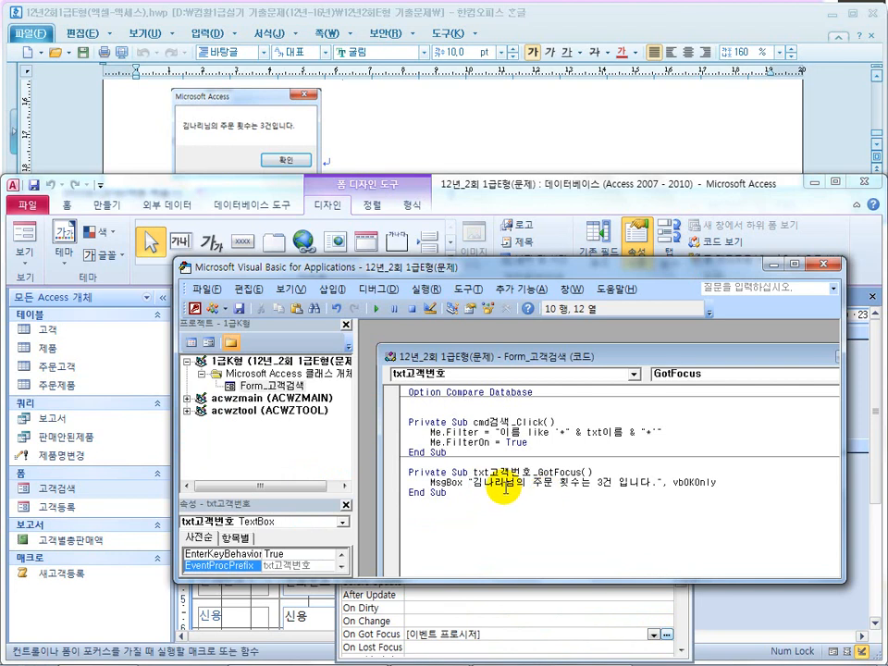
key("BackSpace")
key("BackSpace")
key("BackSpace")
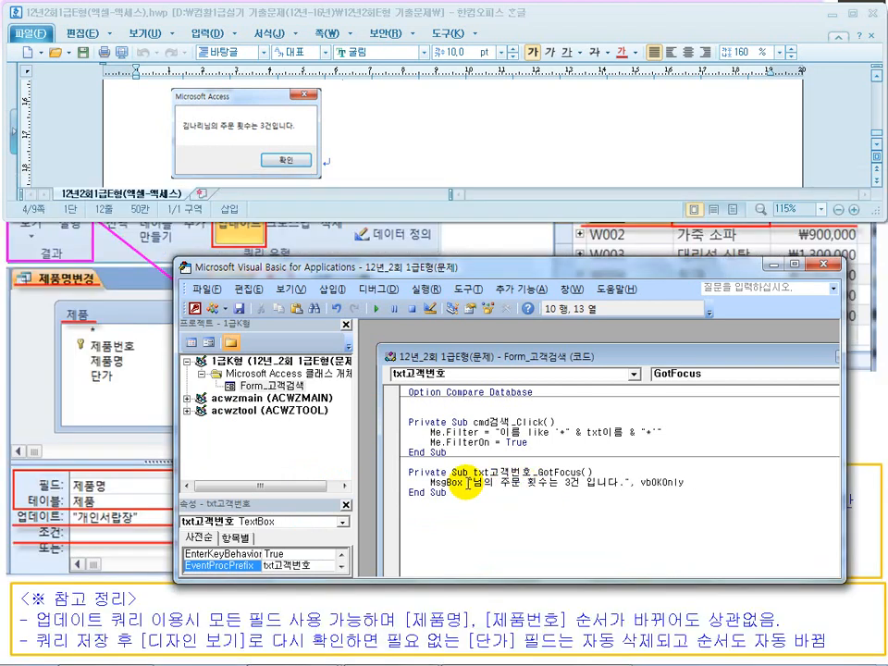
left_click(466, 482)
type("[")
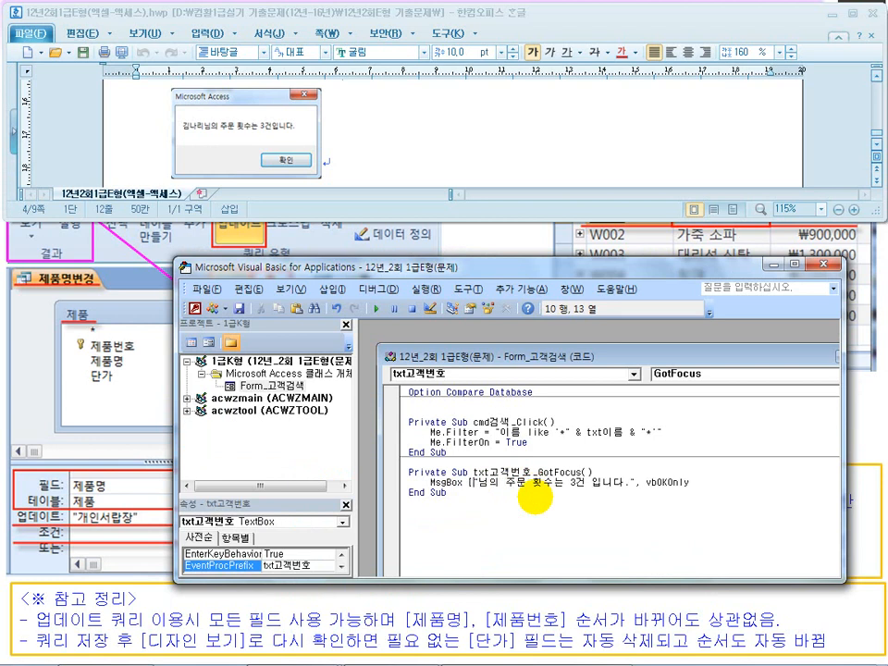
type("dlfma")
key("BackSpace")
key("BackSpace")
key("BackSpace")
key("BackSpace")
key("BackSpace")
type("이름")
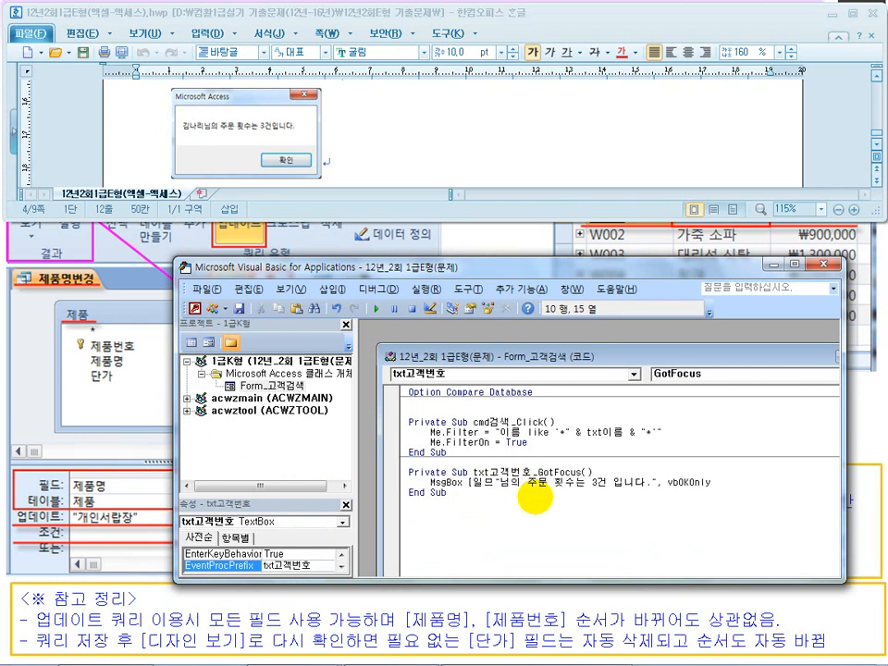
key("BackSpace")
key("BackSpace")
key("BackSpace")
type("[이름]")
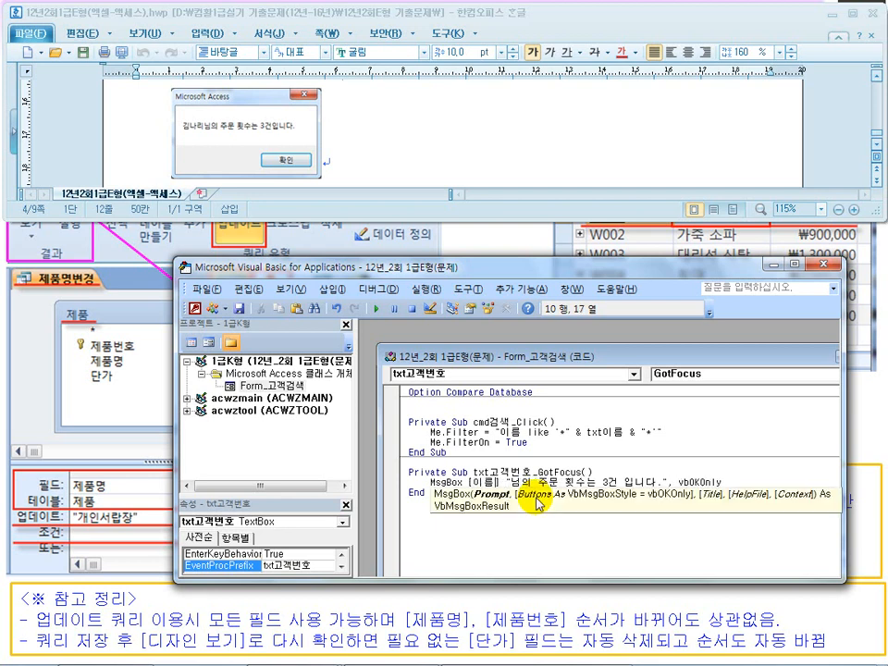
Join the [이름] field to the message text in the MsgBox statement with the & operator
key("shift+Left")
key("shift+Left")
key("shift+Left")
key("shift+Left")
key("shift+Left")
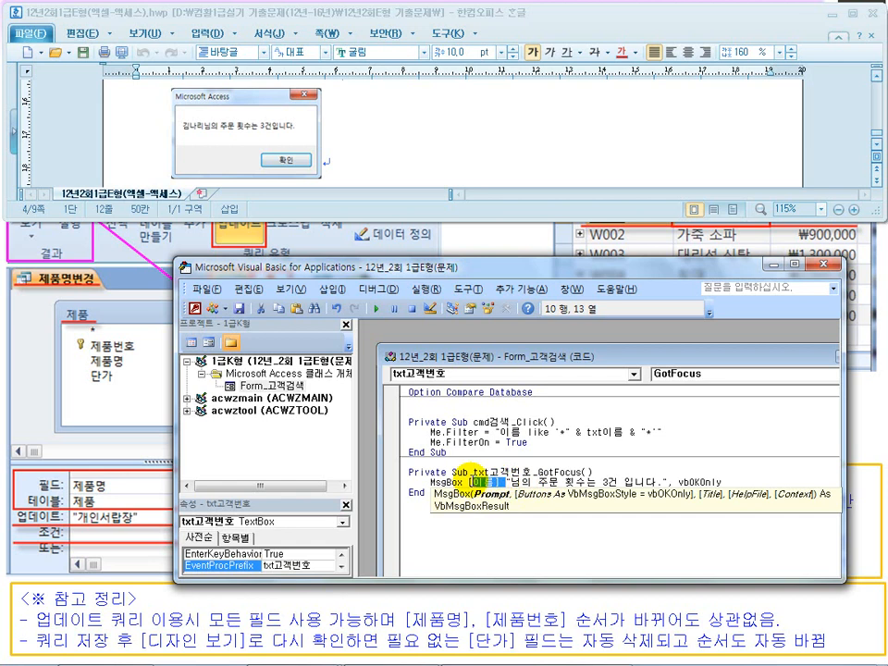
left_click(523, 481)
left_click(505, 482)
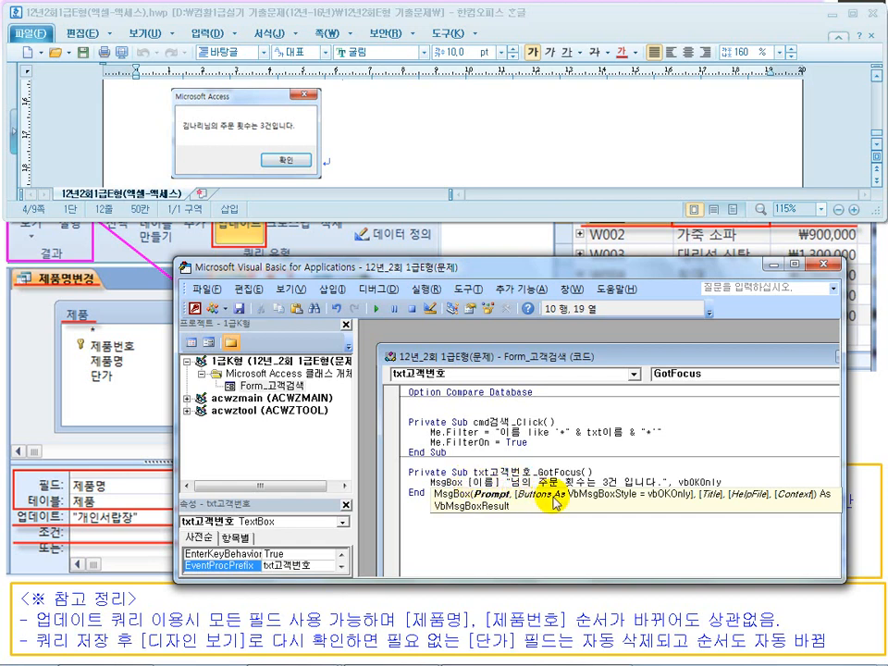
type("&")
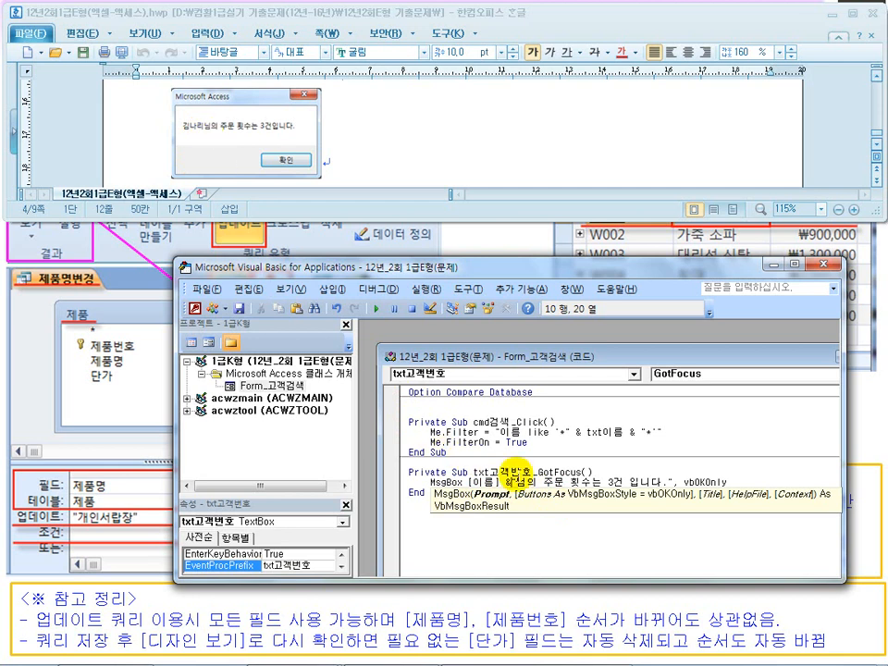
left_click(524, 536)
Split the message text around the 3, so that it reads "님의 주문 횟수는 " & 3 & "건 입니다."
left_click_drag(495, 481, 590, 481)
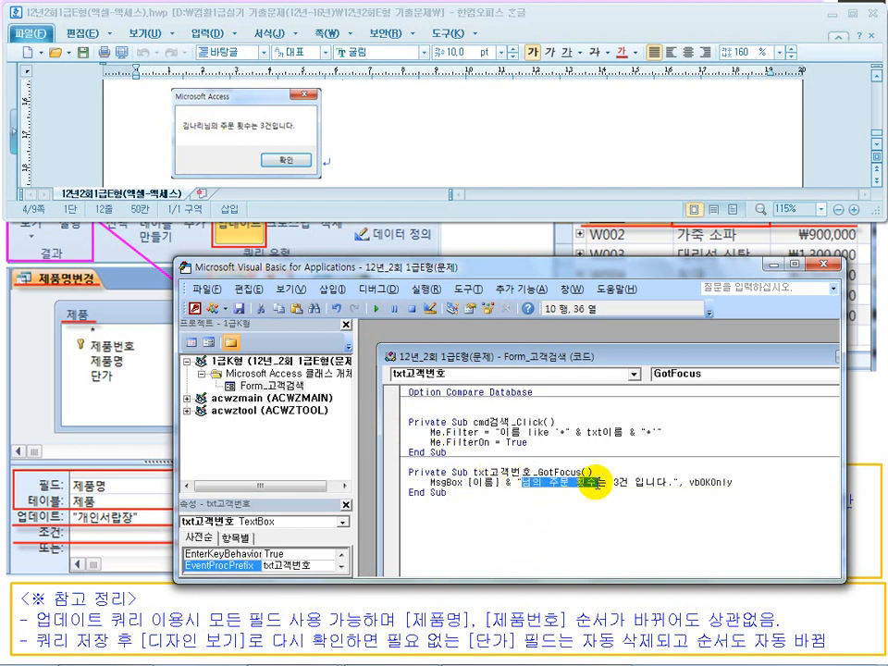
left_click(604, 481)
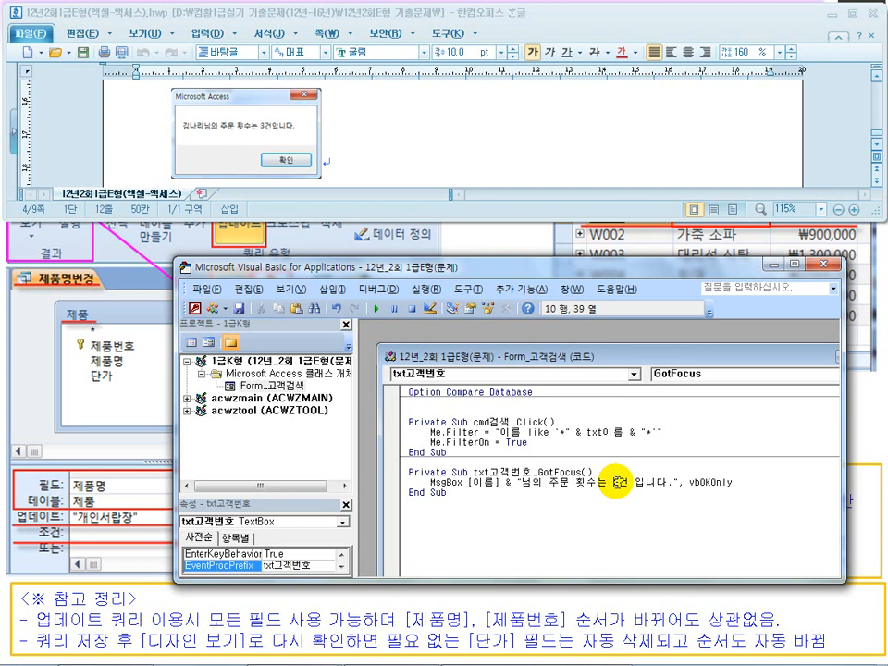
type("\" &")
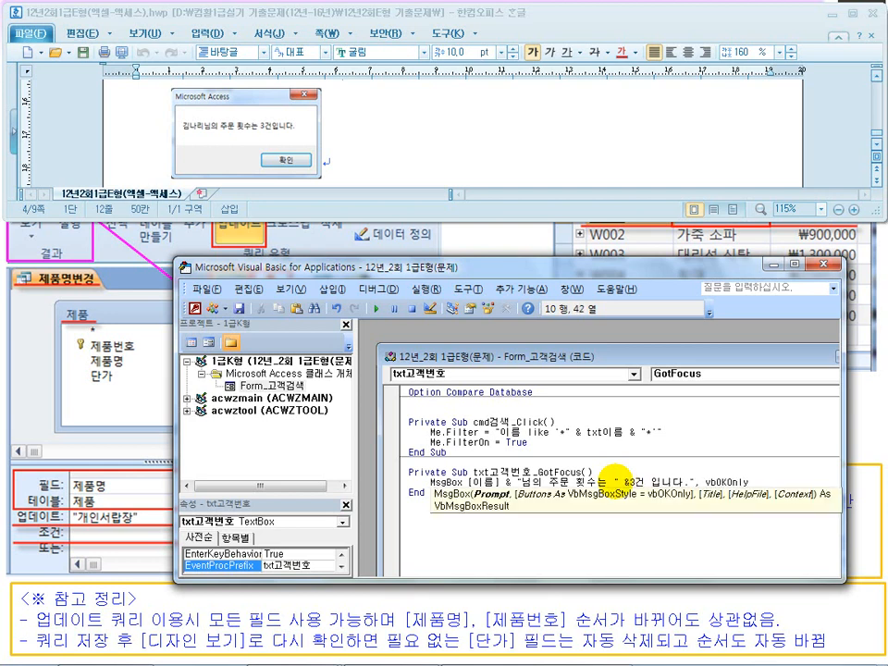
left_click(640, 483)
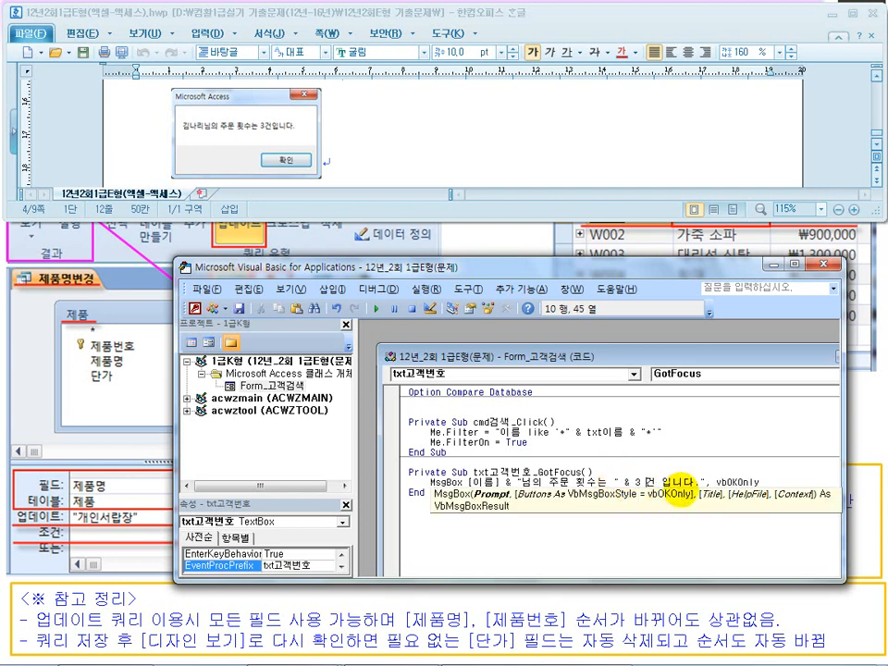
type("& \"")
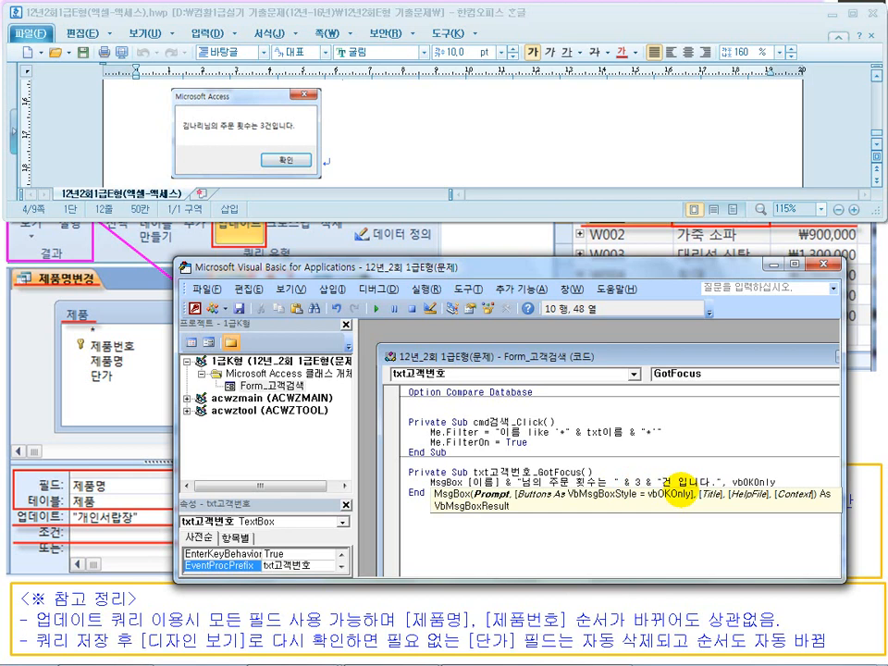
Delete the fixed 3 from the MsgBox statement, leaving its place between the two & operators empty
left_click(683, 492)
double_click(636, 483)
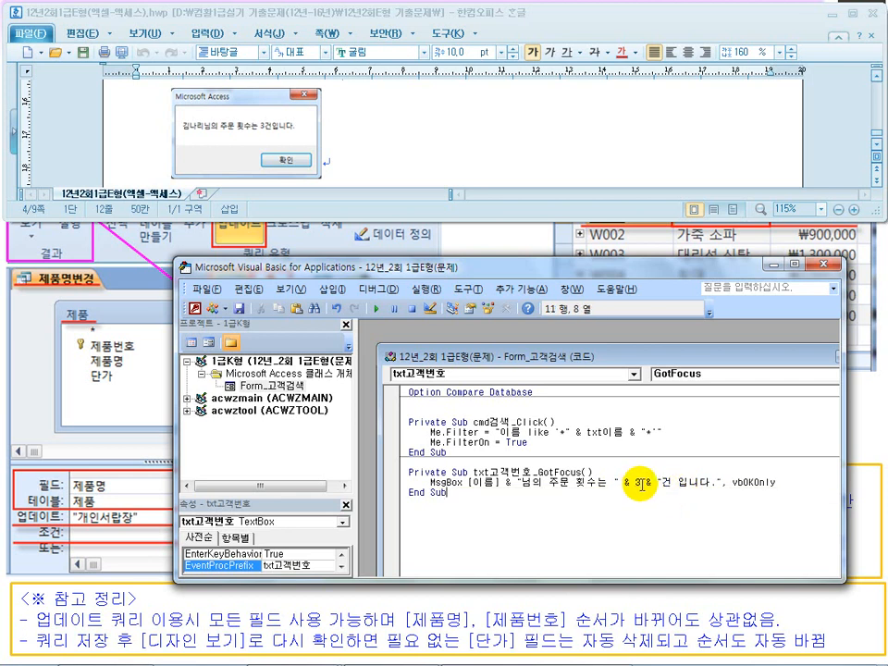
key("Delete")
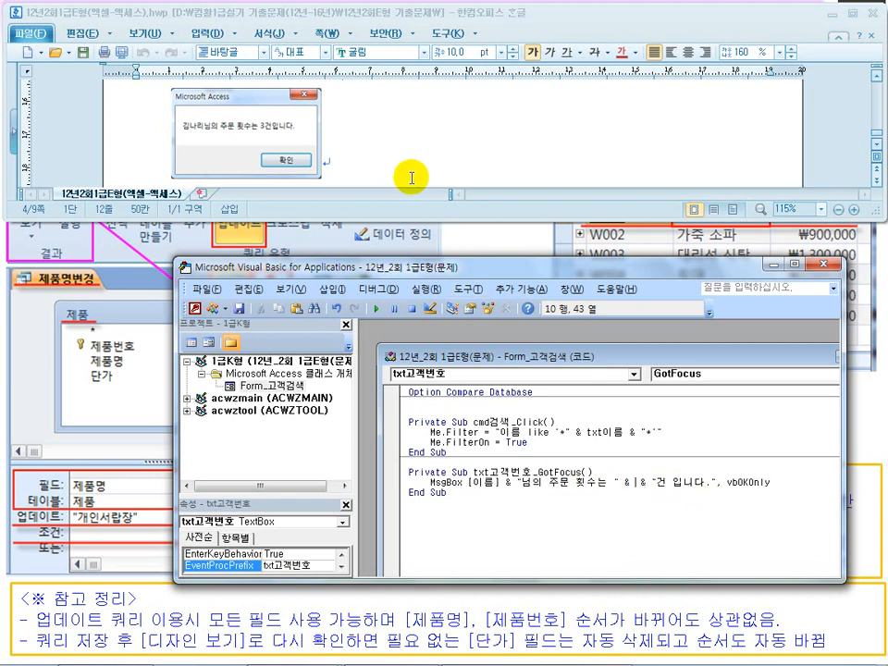
Insert DCount("*", "", "") between the two & operators of the MsgBox statement in the txt고객번호 GotFocus procedure
scroll(390, 144, "down", 3)
left_click(391, 145)
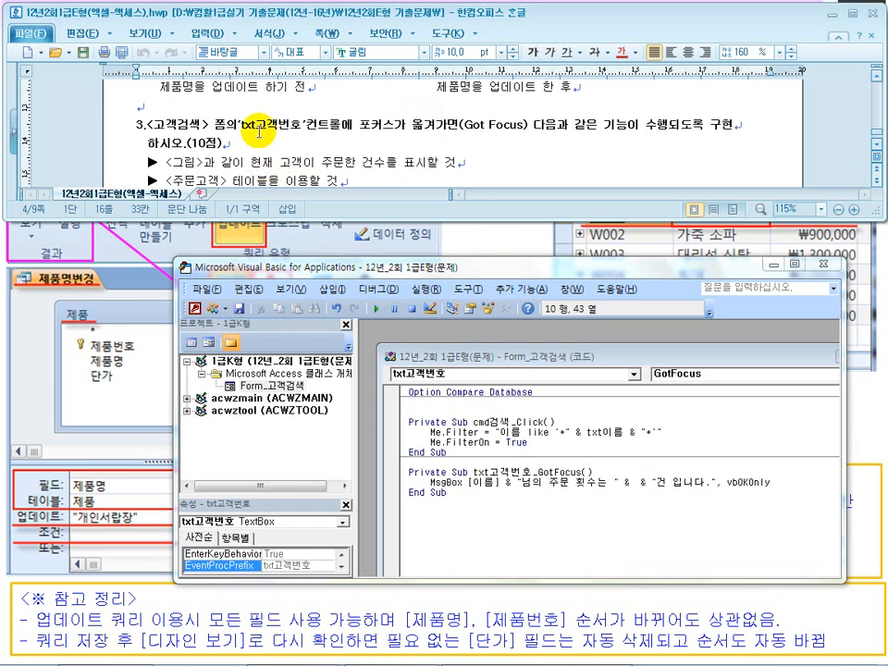
left_click_drag(244, 132, 303, 133)
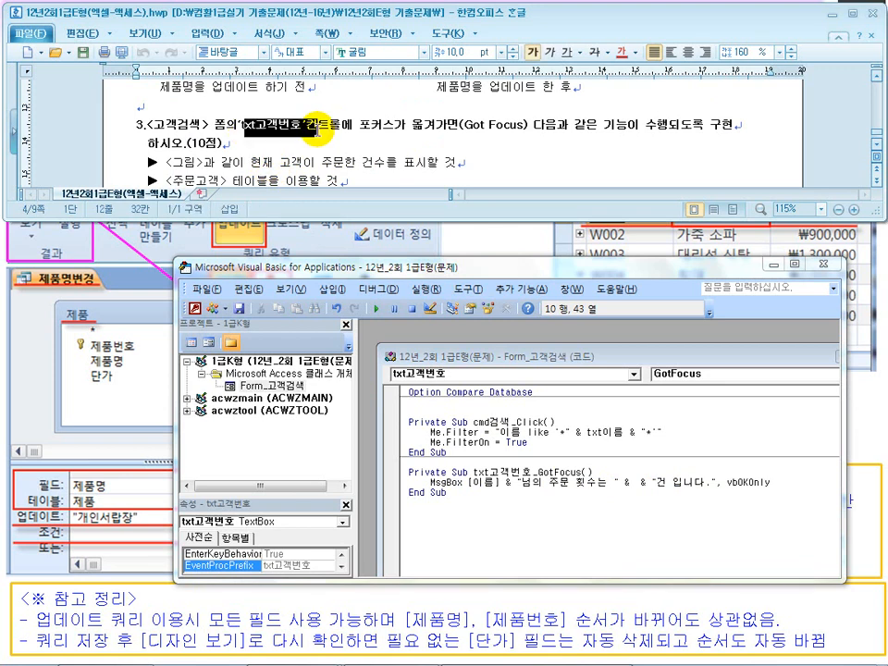
left_click(640, 482)
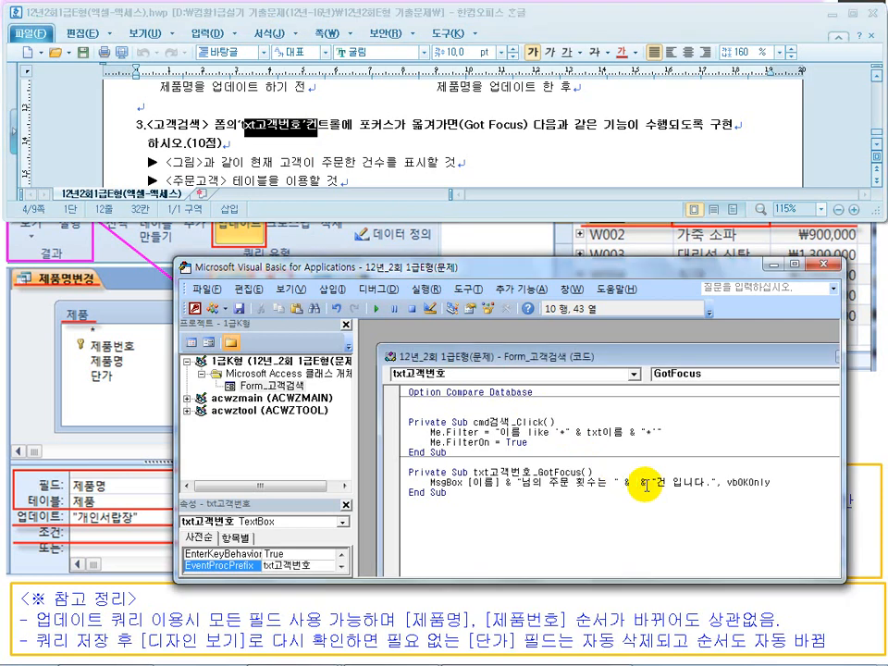
type("dcount(")
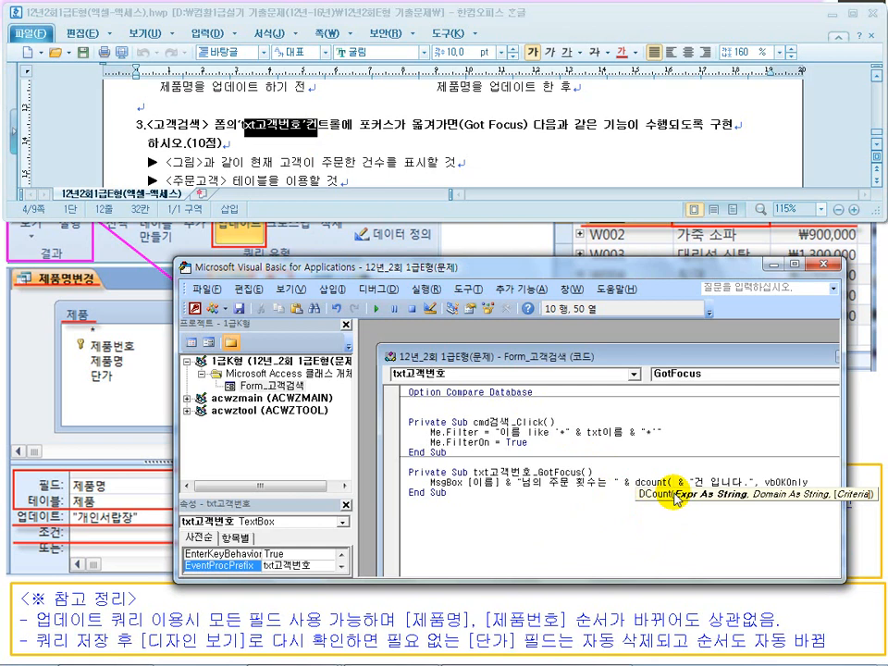
type("\"\", \"\", \"\"")
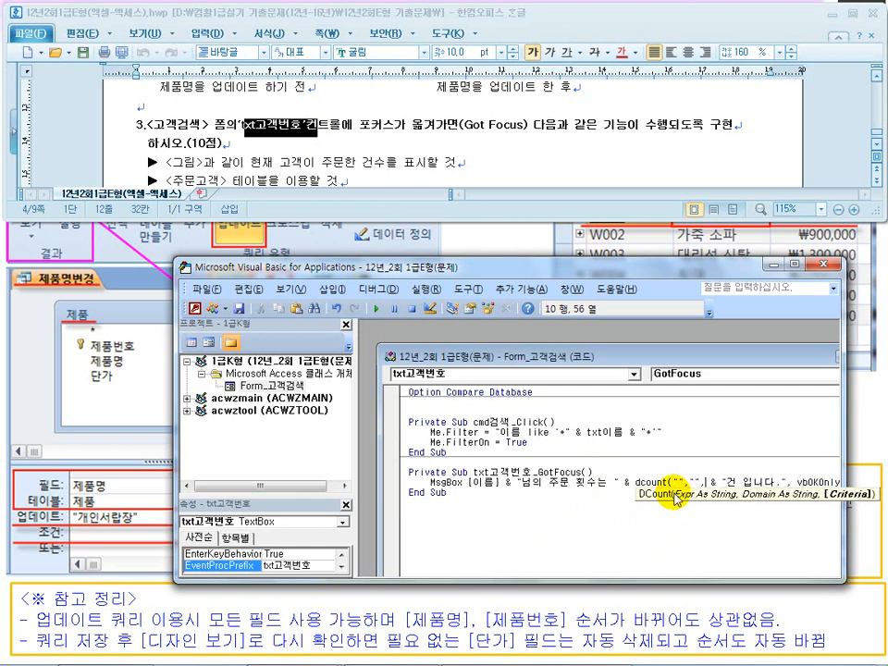
type(")")
left_click(640, 523)
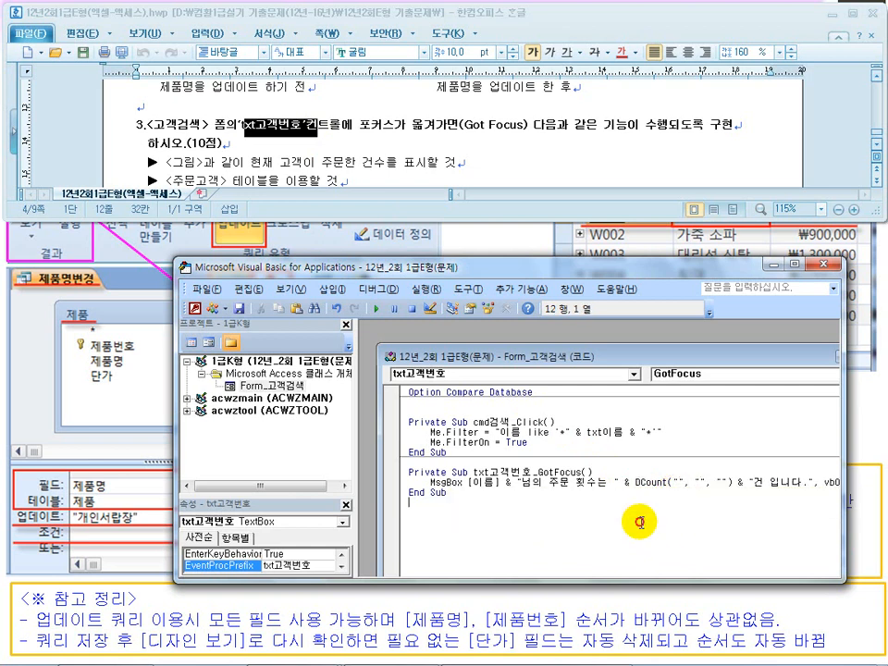
left_click(678, 481)
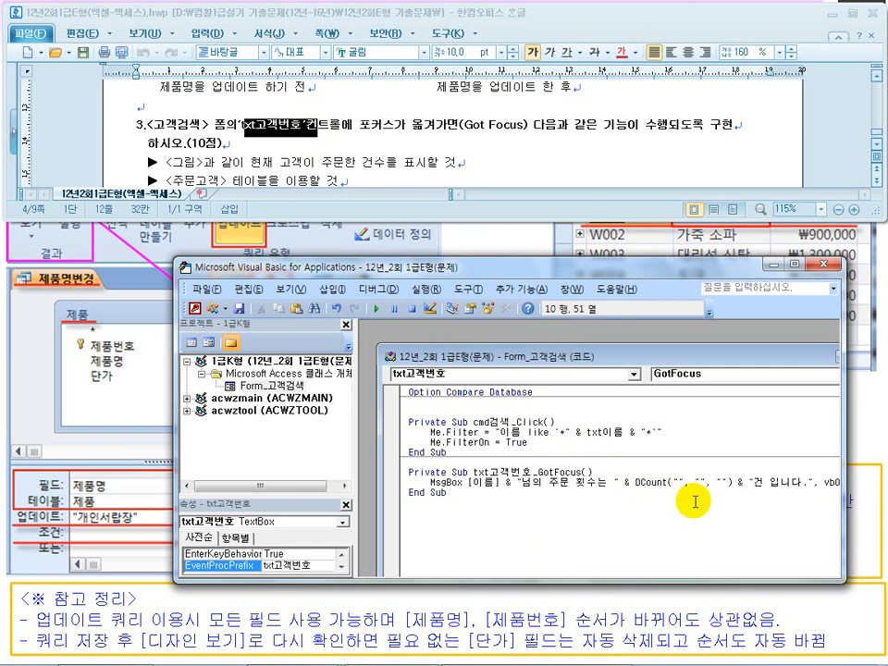
type("*")
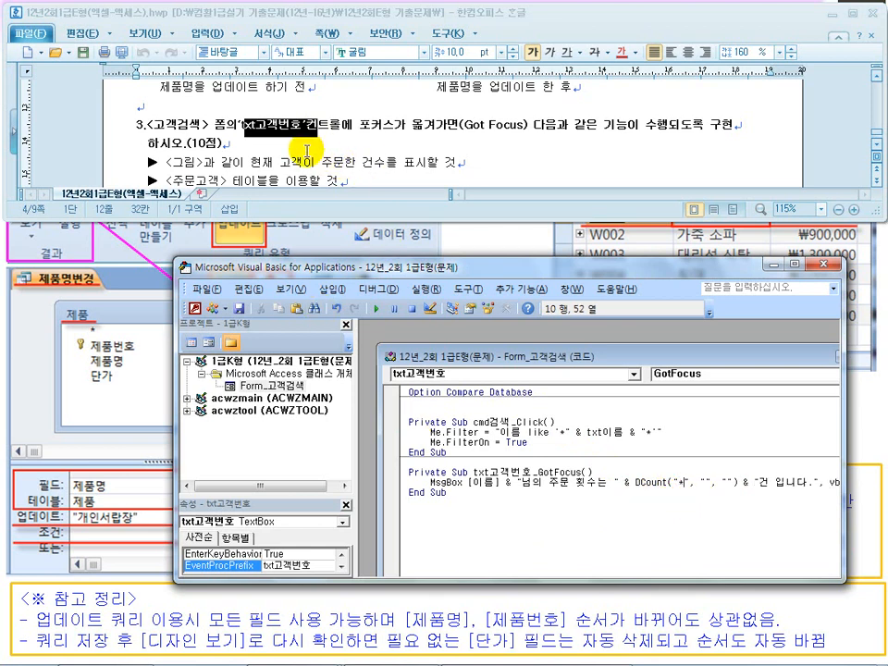
Try 고객번호 in place of * as DCount's first argument, and restore the *
key("BackSpace")
type("rhro")
key("BackSpace")
key("BackSpace")
key("BackSpace")
key("BackSpace")
type("고객번호")
key("BackSpace")
key("BackSpace")
key("BackSpace")
key("BackSpace")
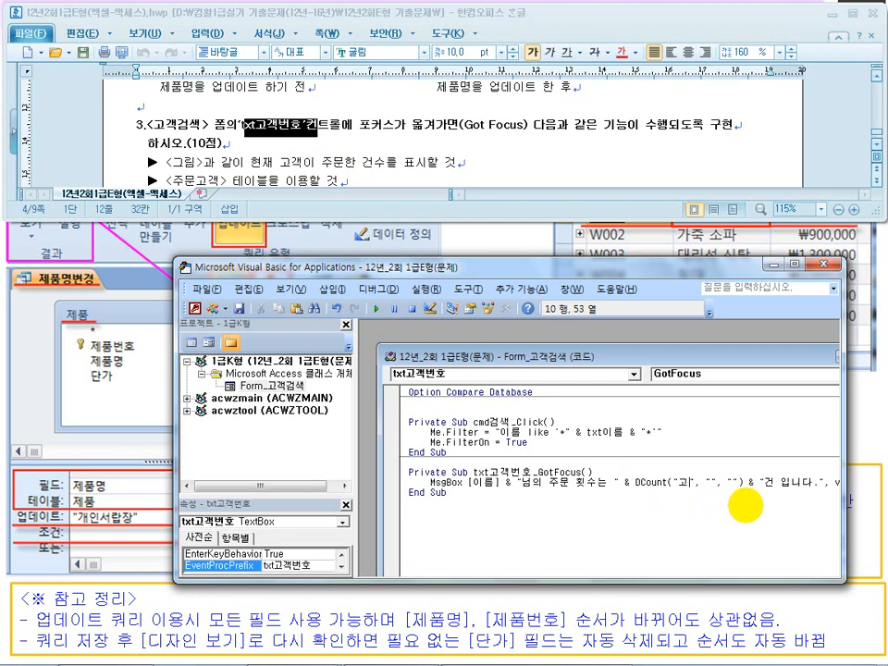
key("BackSpace")
type("*")
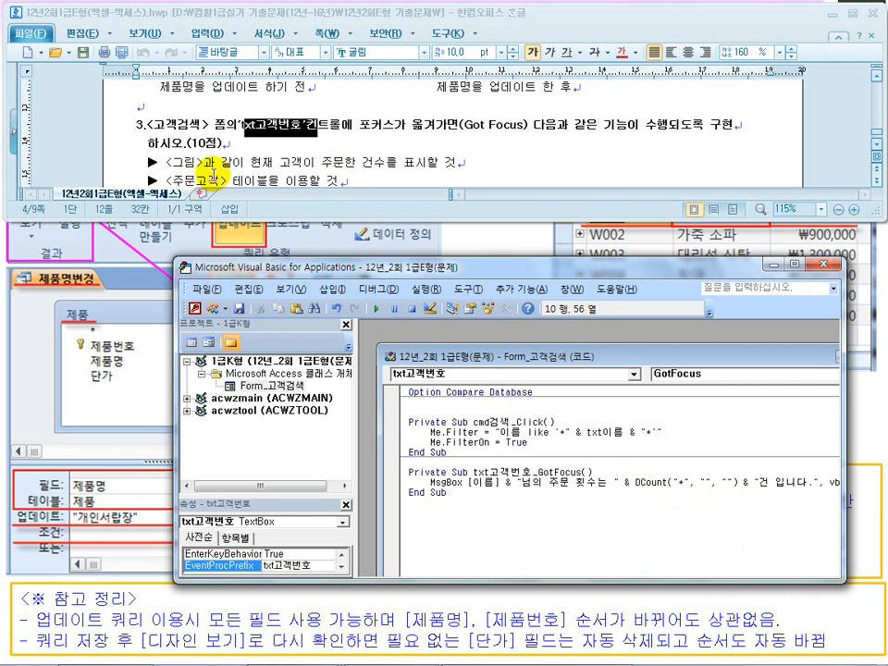
Enter 주문고객 as DCount's second argument and 고객번호 as the beginning of its criteria argument
type("주문고객")
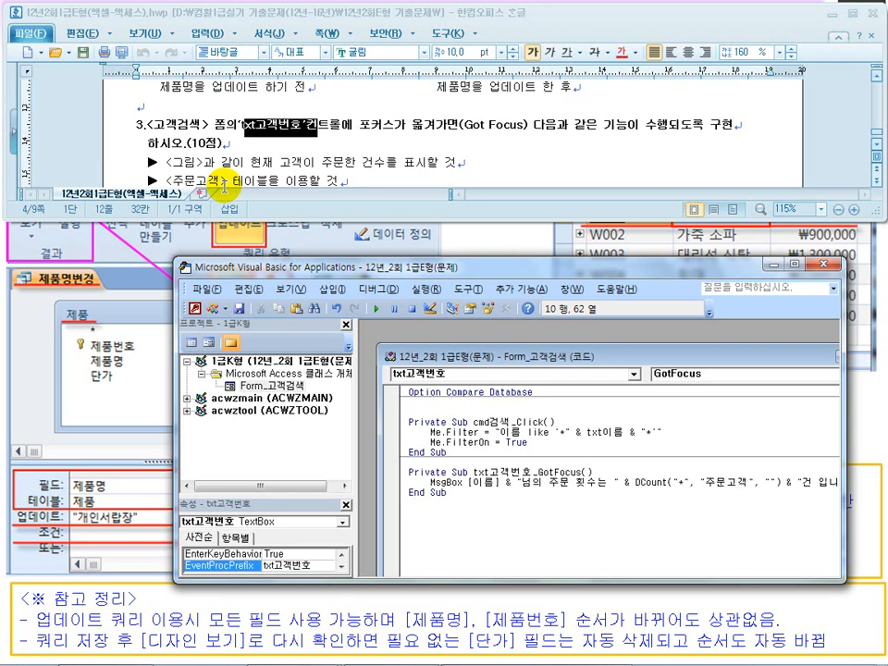
left_click(576, 482)
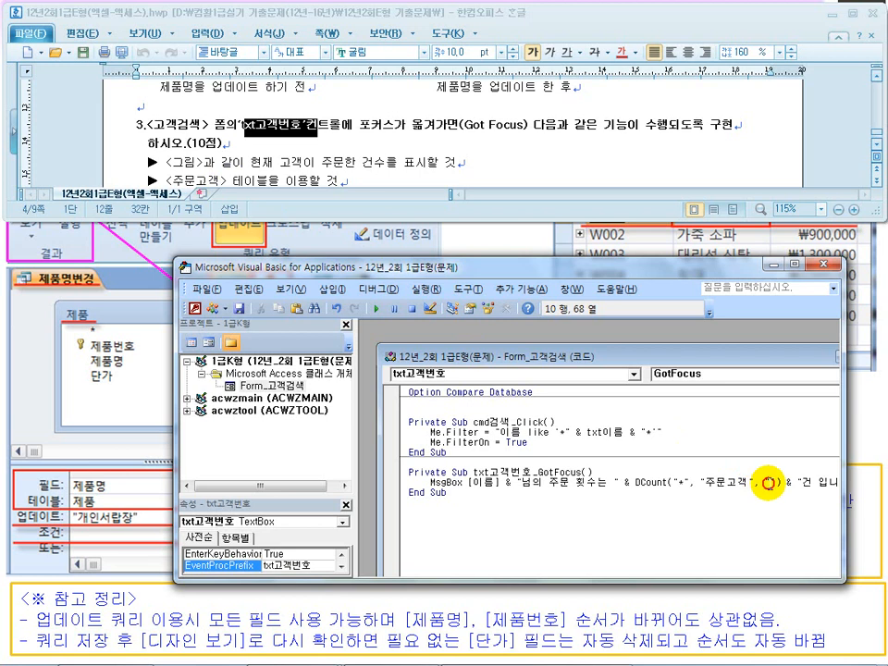
type("고객")
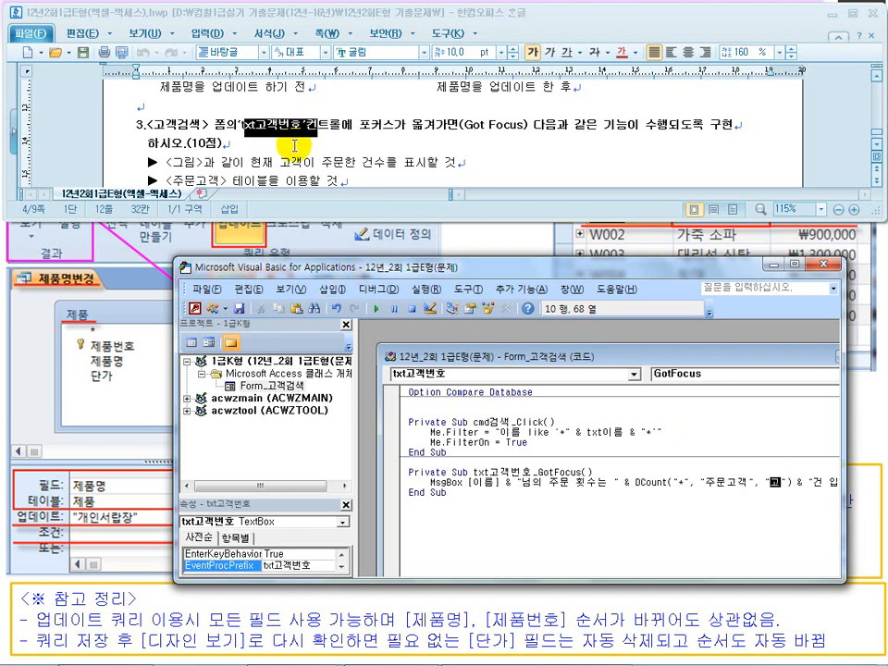
type("번호")
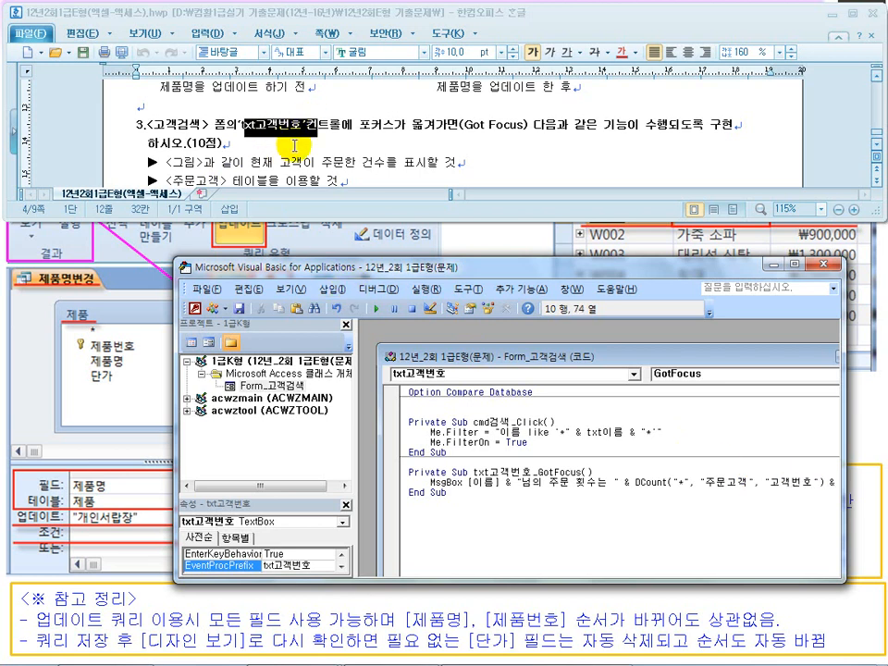
Complete DCount's criteria as "고객번호=txt고객번호" and widen the code editor so the MsgBox statement can be reviewed
left_click_drag(369, 266, 130, 262)
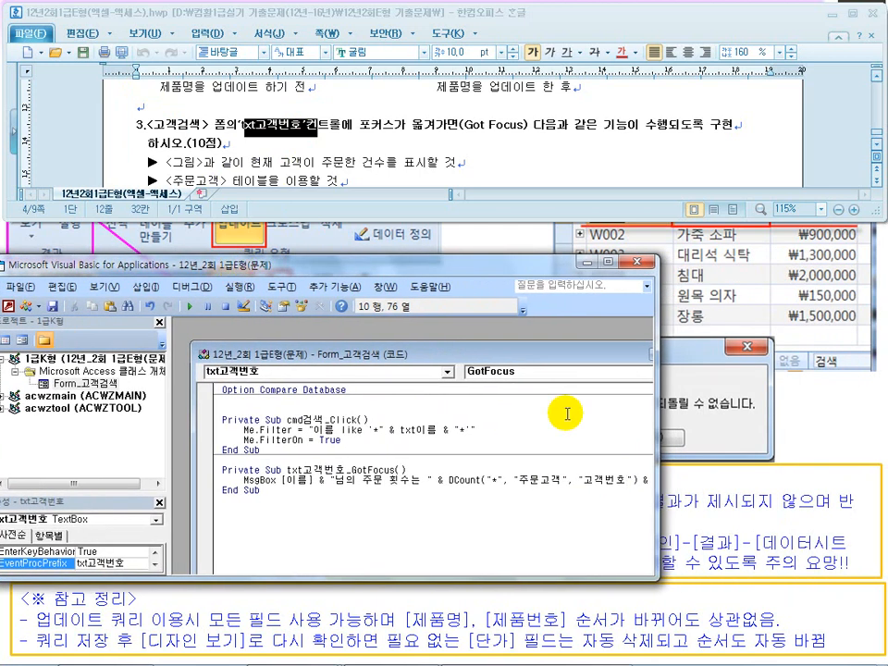
left_click_drag(653, 447, 814, 449)
type("=txt")
type("ㄱ")
type("객번호")
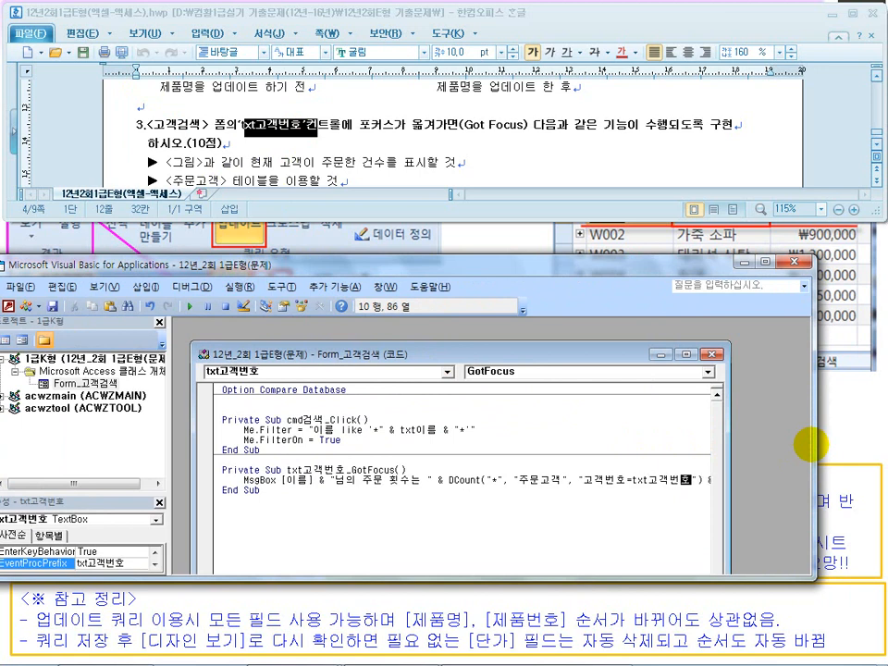
left_click(647, 523)
left_click_drag(729, 511, 810, 514)
left_click(292, 488)
left_click_drag(335, 482, 422, 482)
left_click_drag(475, 481, 629, 484)
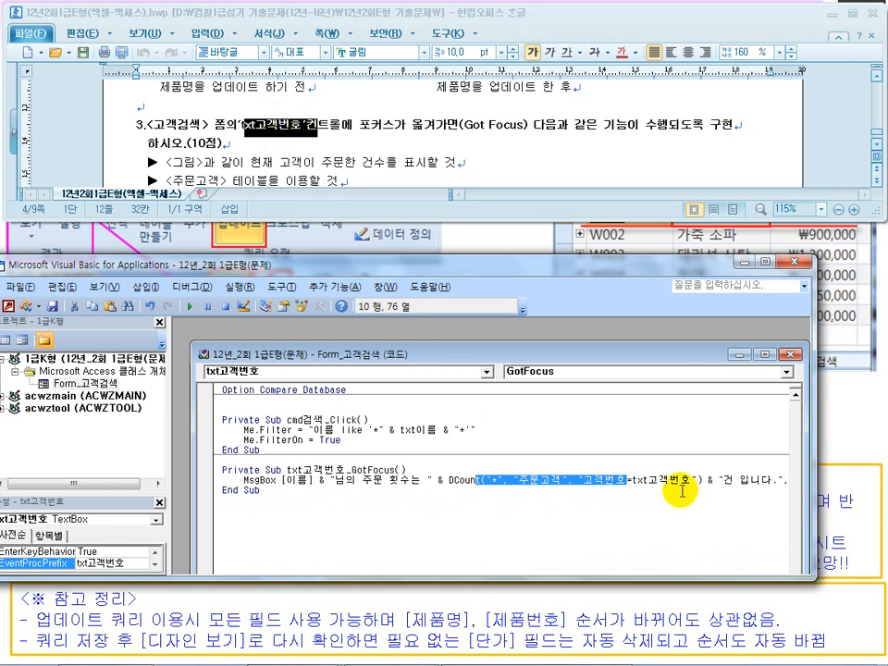
Close the code editor, show the 고객검색 form in Form View and test the message on the first record's 고객번호
left_click(786, 262)
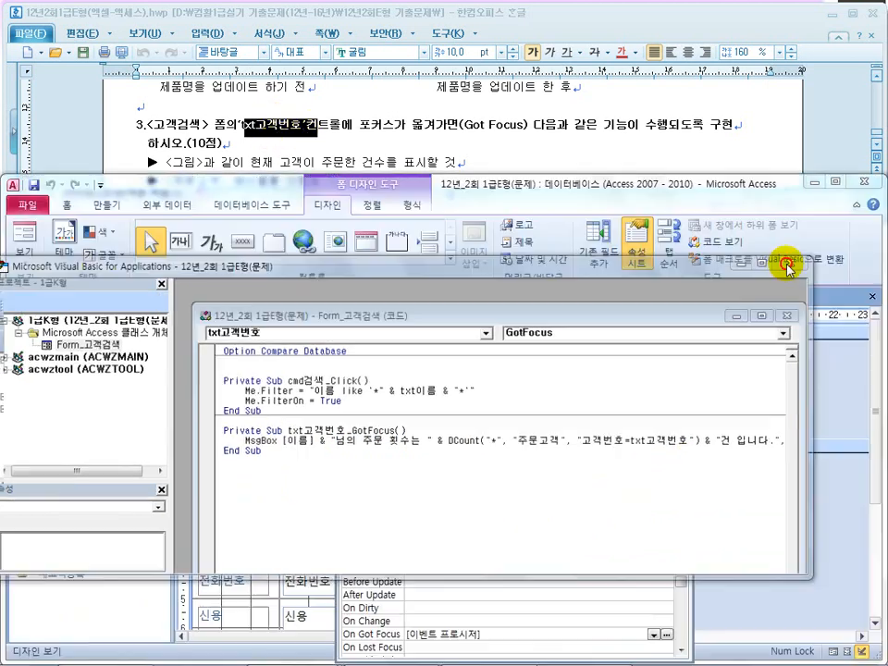
left_click(786, 263)
left_click(32, 233)
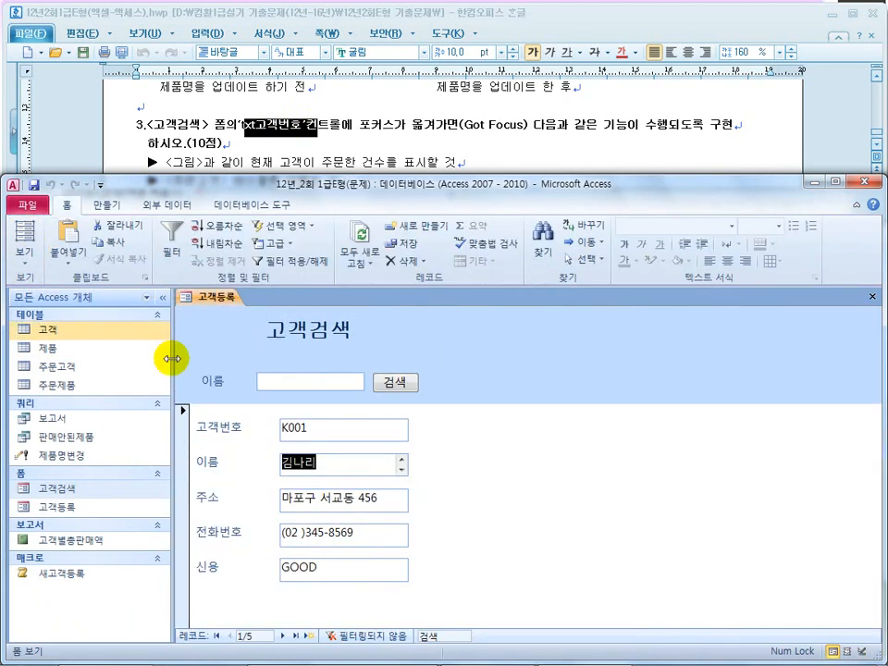
left_click(325, 425)
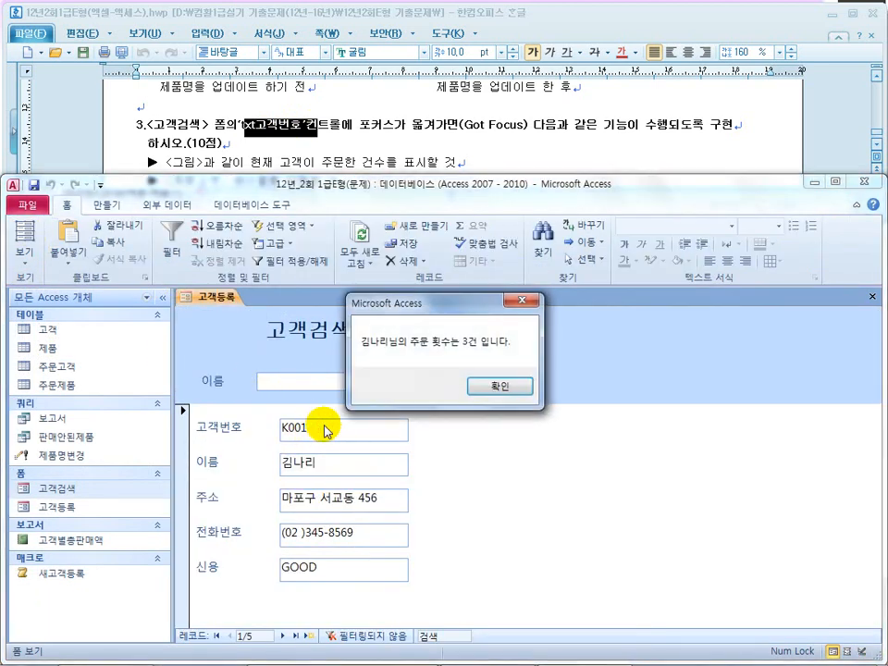
left_click(508, 387)
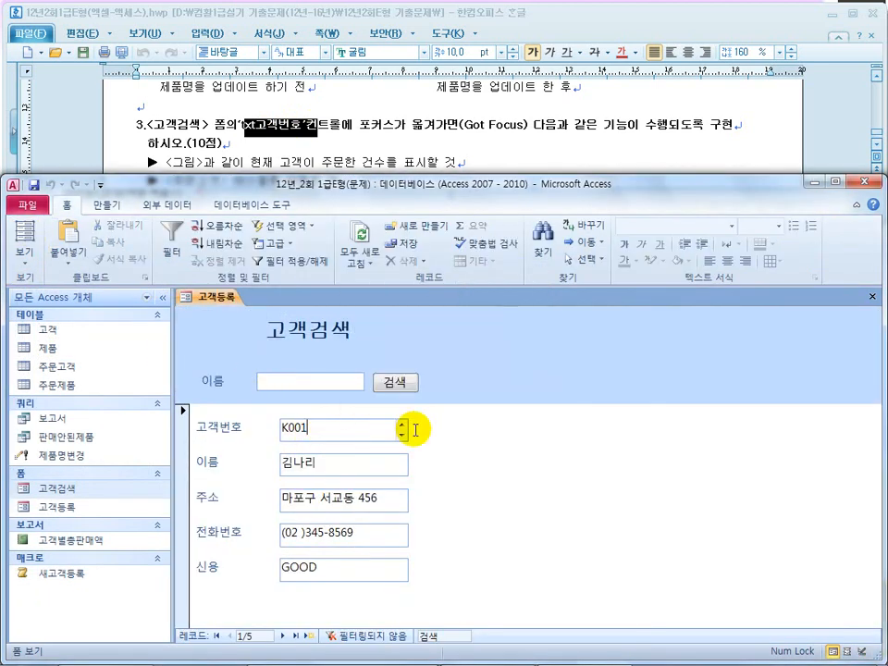
Check the order-count message on the form's second, third and fourth records
left_click(287, 636)
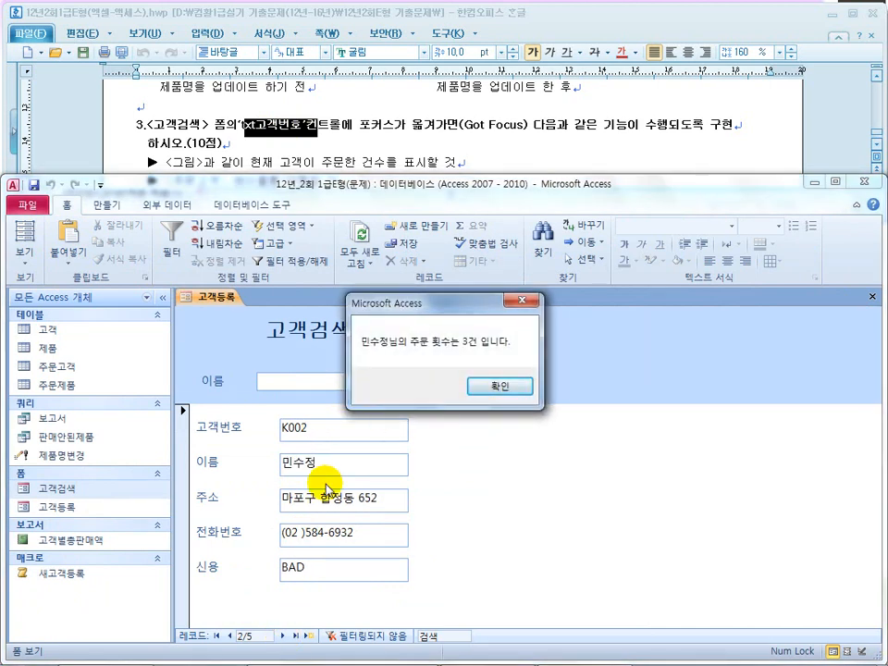
left_click(498, 387)
left_click(288, 637)
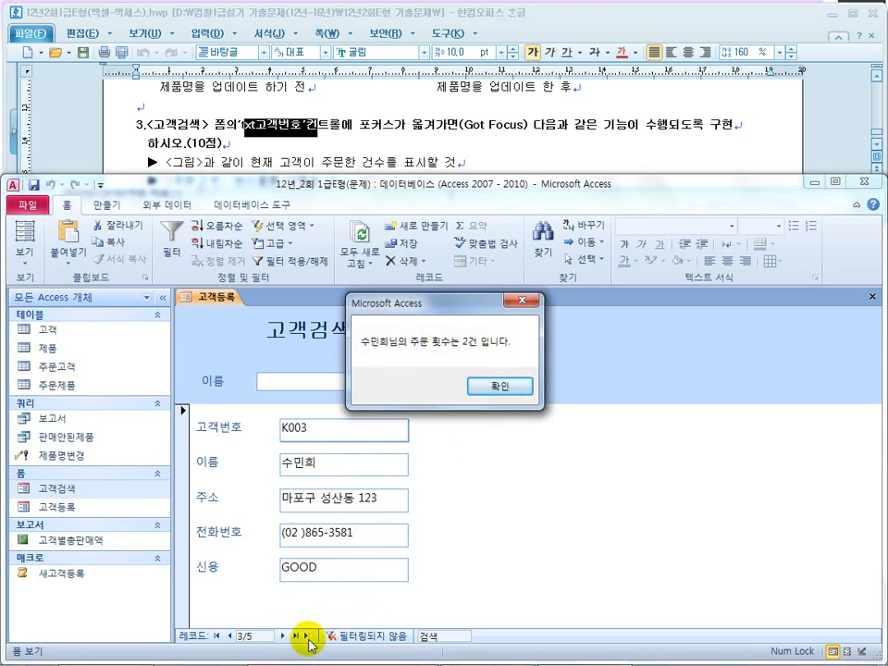
left_click(500, 388)
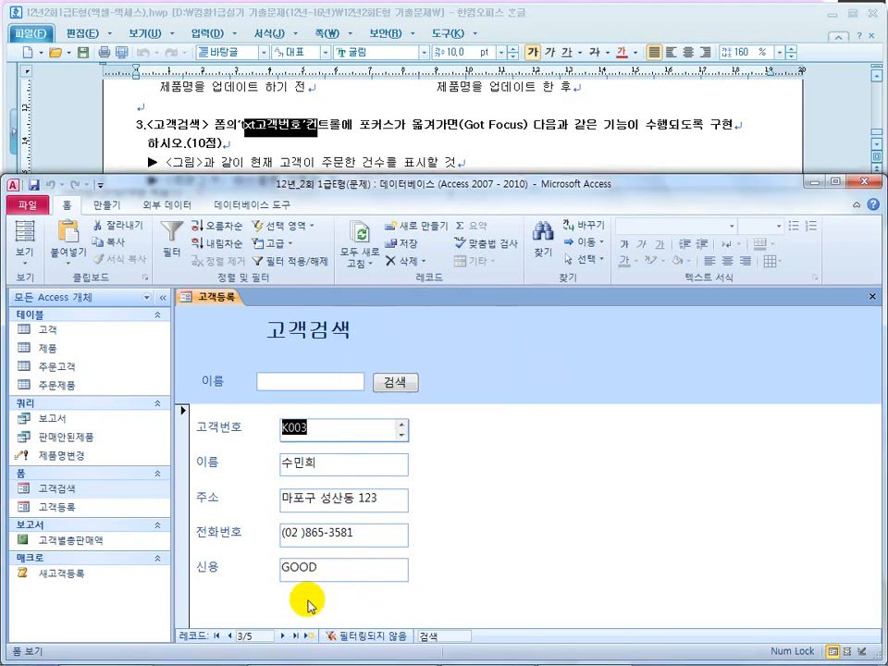
left_click(288, 636)
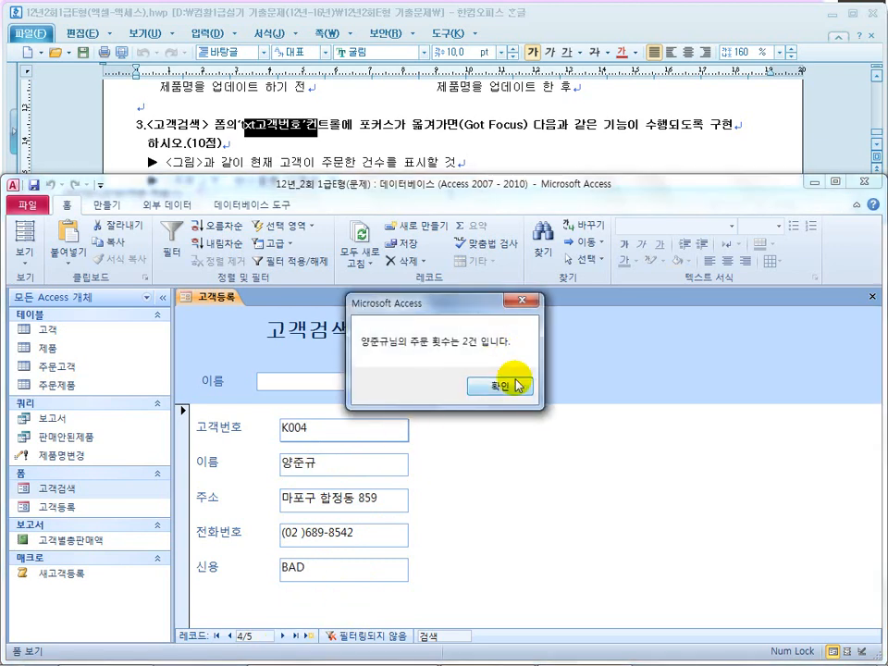
Examine the exam document's sample message and its instruction to use the 주문고객 table
left_click(355, 143)
scroll(349, 141, "down", 1)
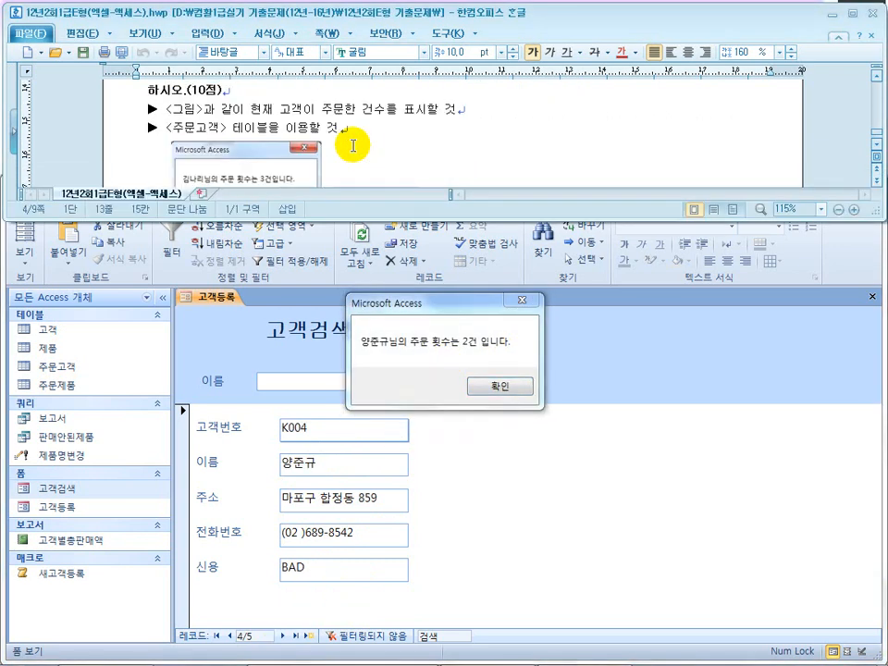
scroll(319, 152, "down", 1)
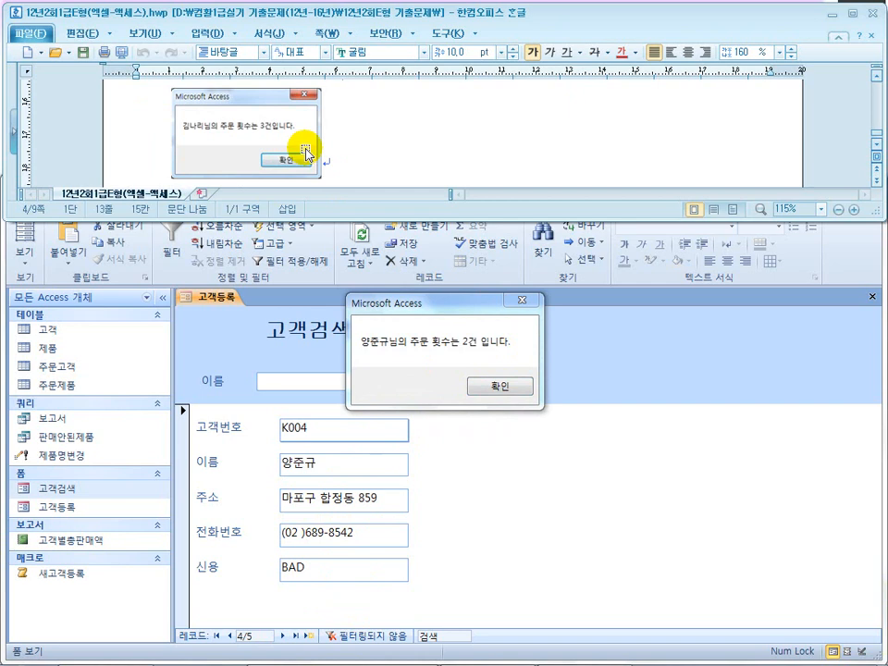
scroll(307, 153, "up", 1)
left_click_drag(209, 128, 280, 131)
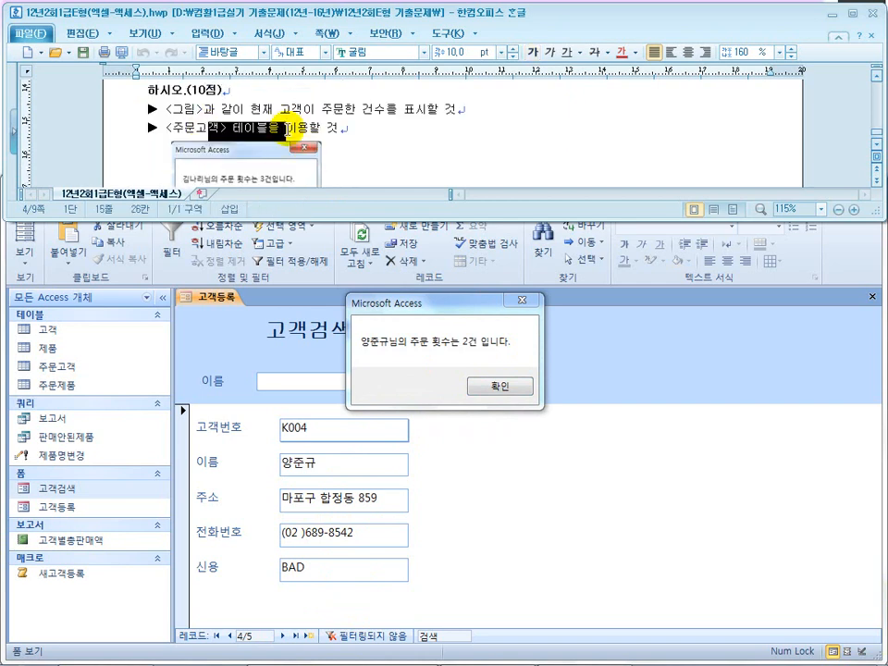
left_click(358, 135)
Switch to the PowerPoint slide show and advance to the 문제4-3 solution slide
mouse_move(467, 658)
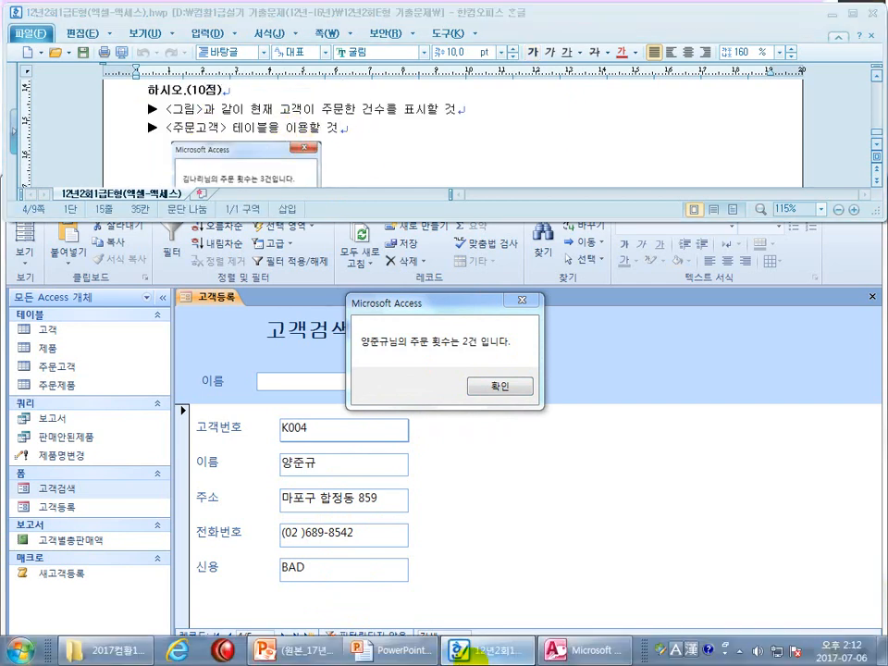
key("super")
left_click(402, 648)
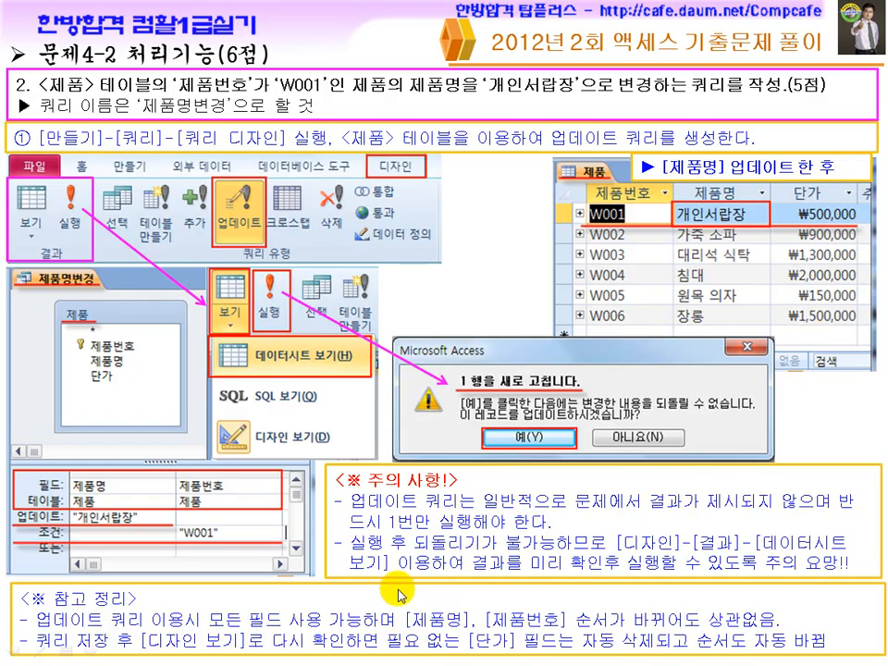
left_click(344, 527)
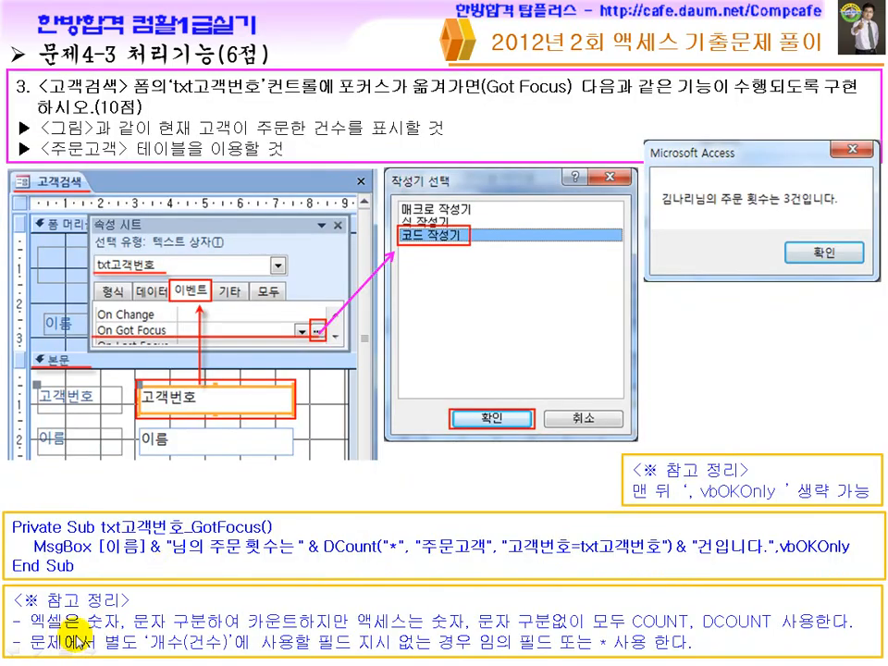